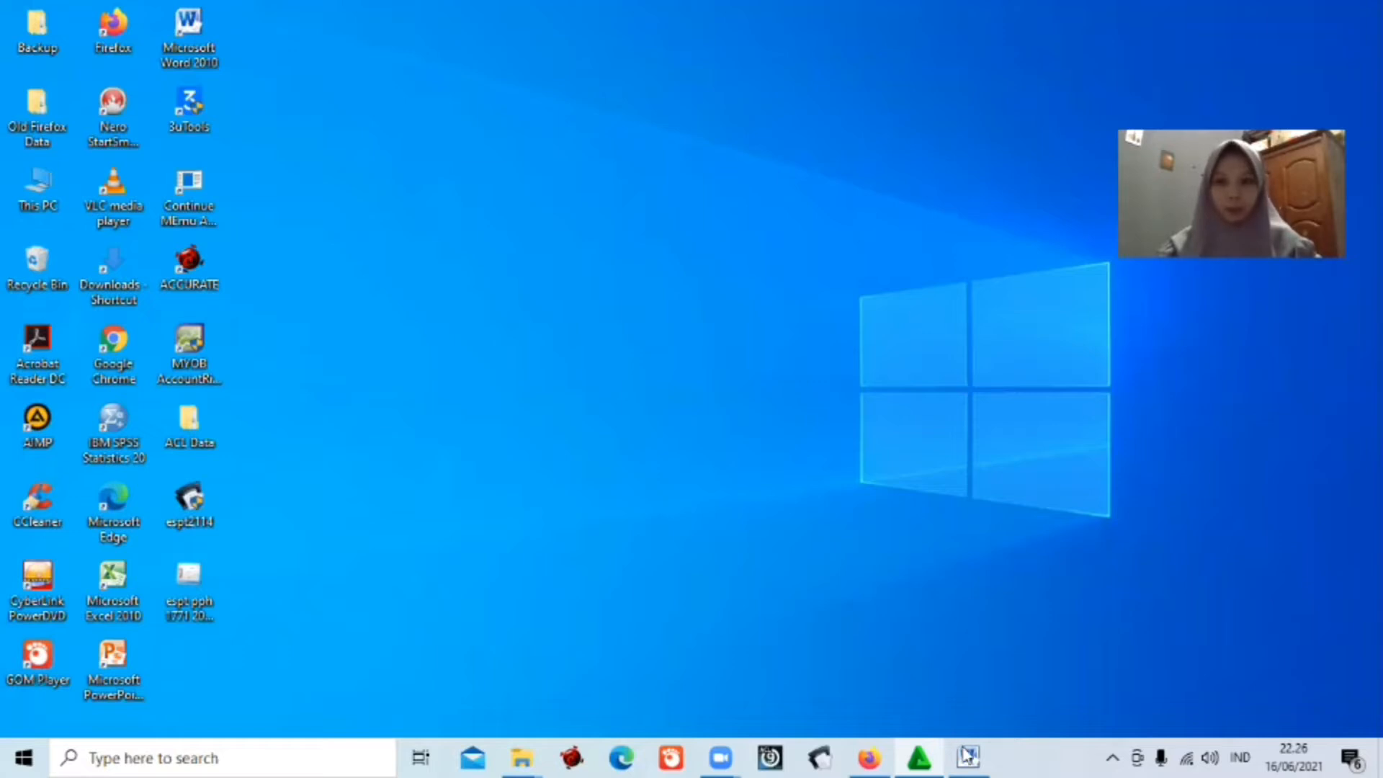
Review the company data in the Word document, then hide Word.
left_click(967, 754)
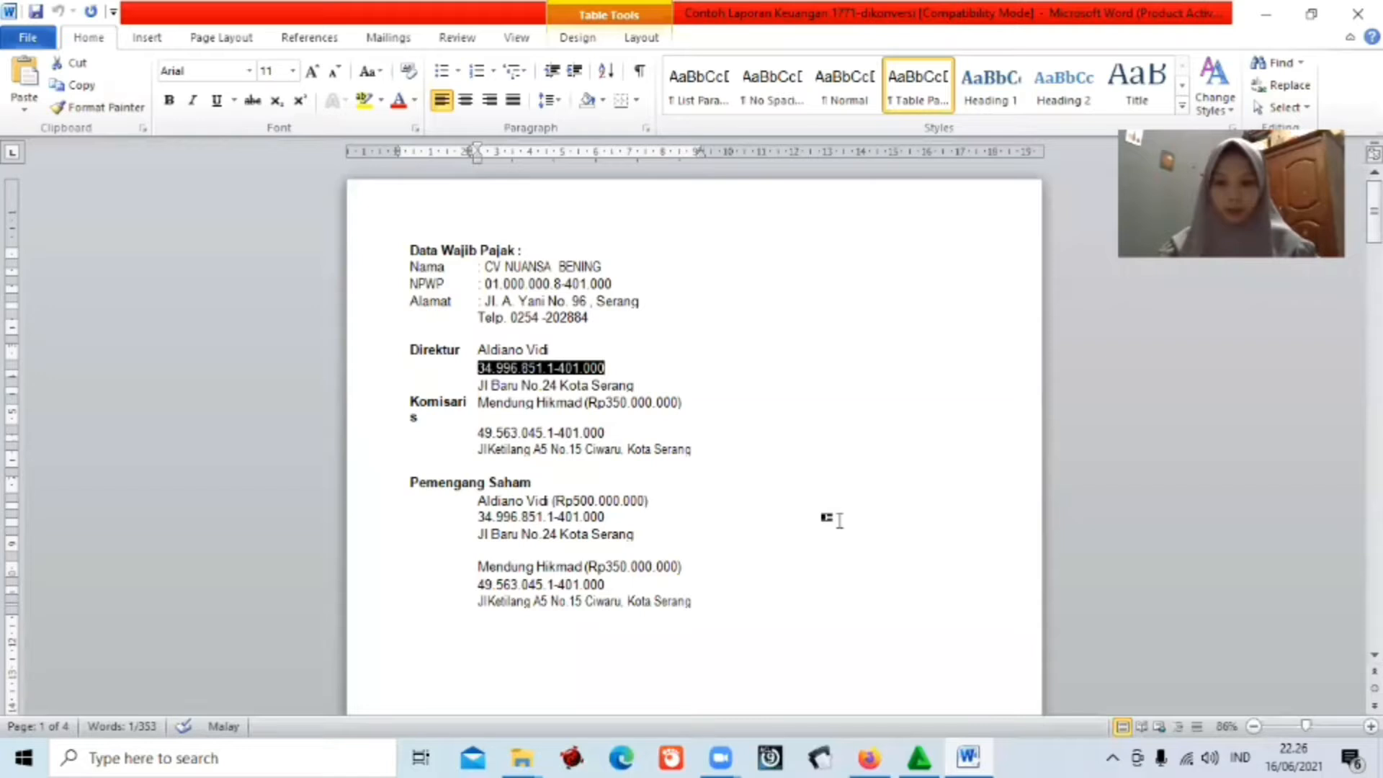
left_click(839, 520)
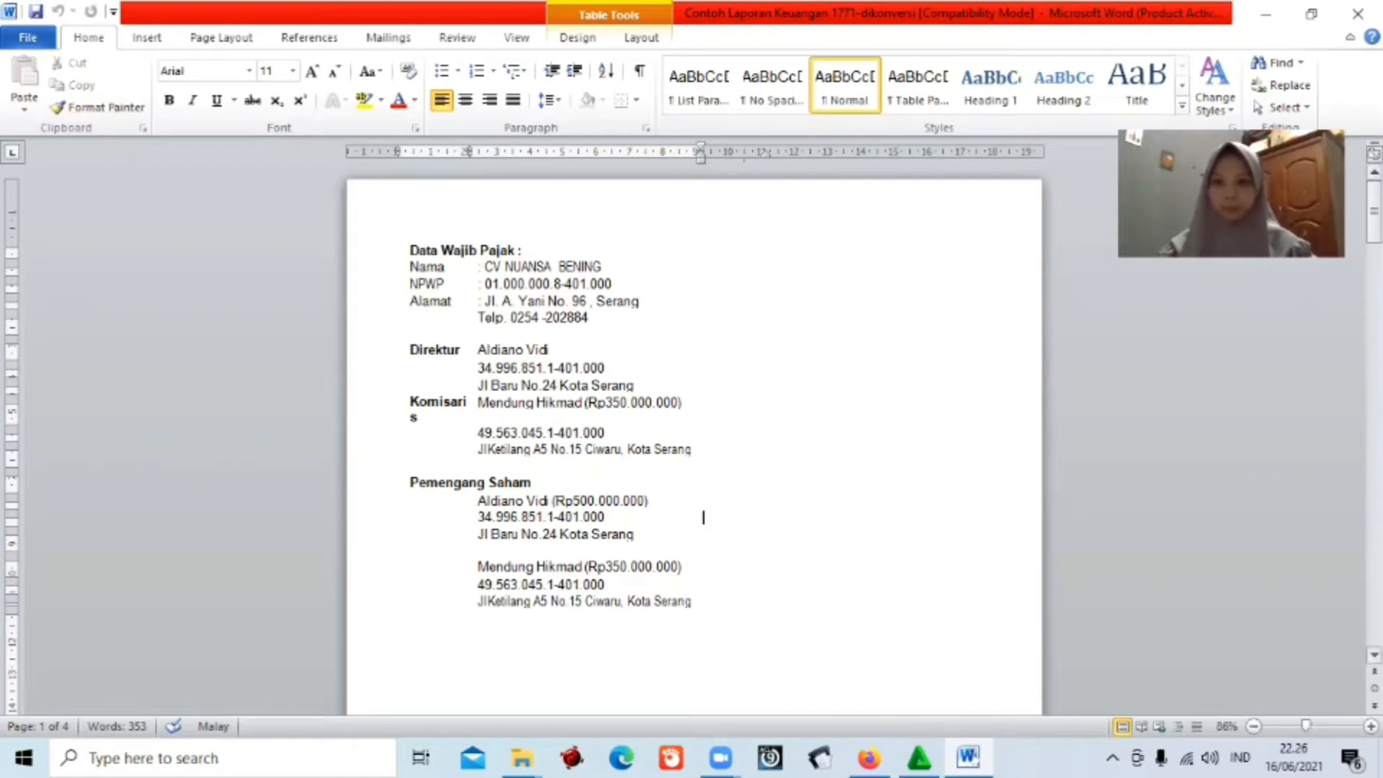
scroll(800, 309, "down", 20)
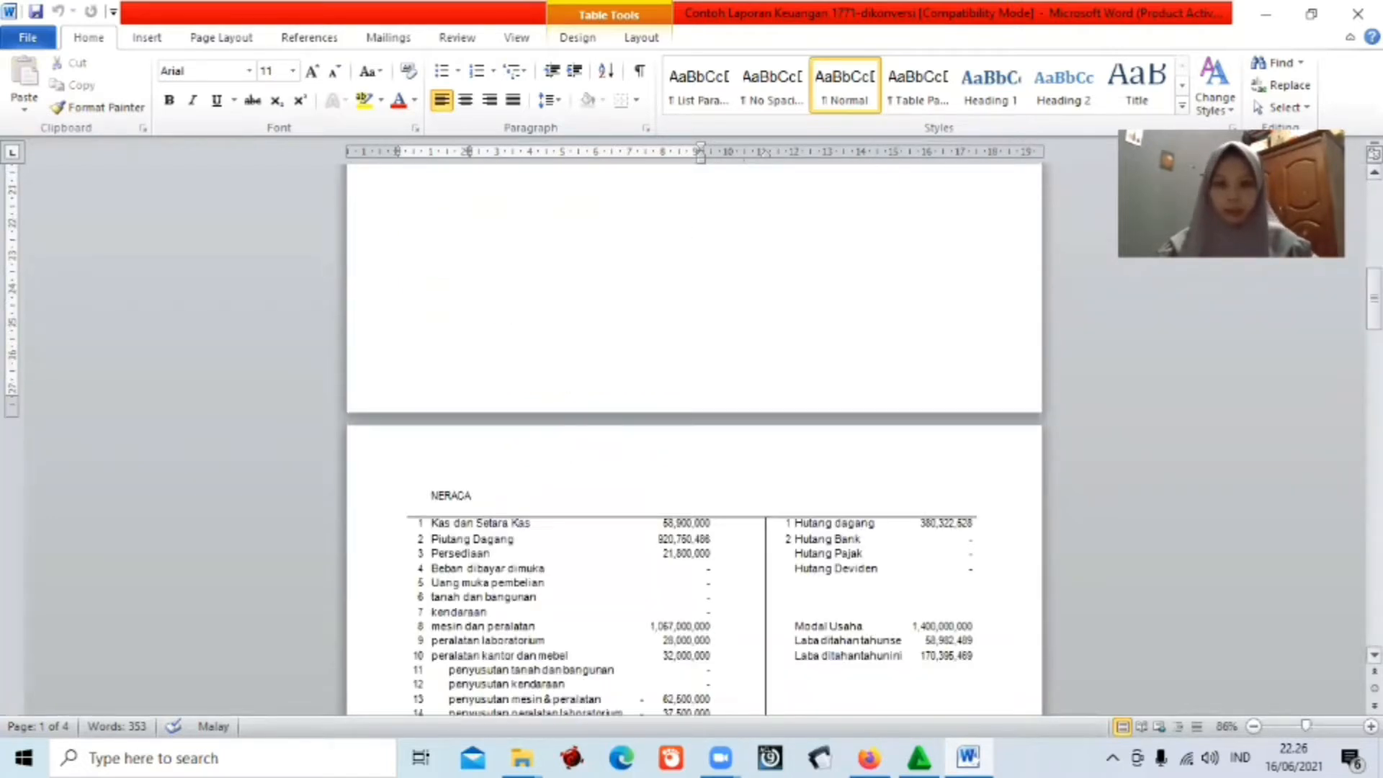
scroll(800, 310, "down", 1)
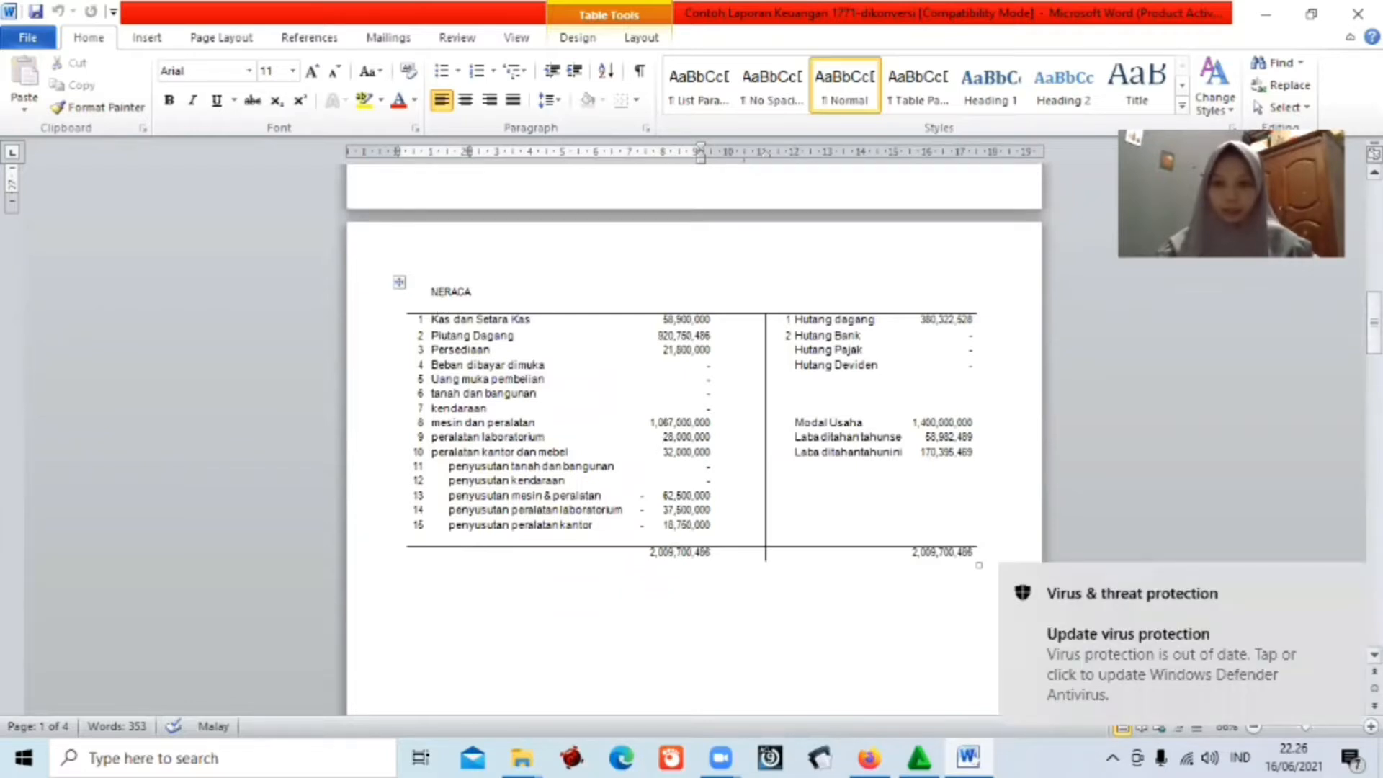
left_click_drag(1373, 322, 1373, 439)
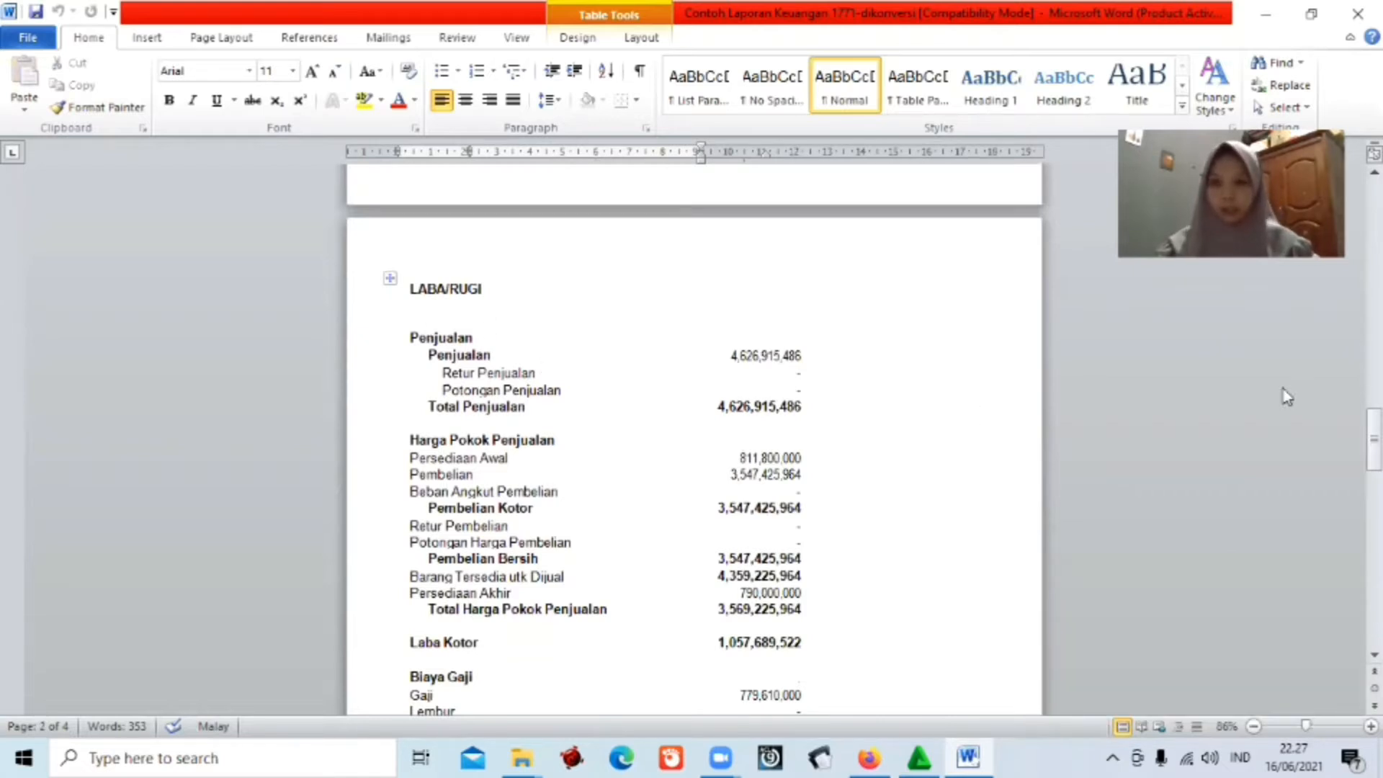
left_click(1266, 15)
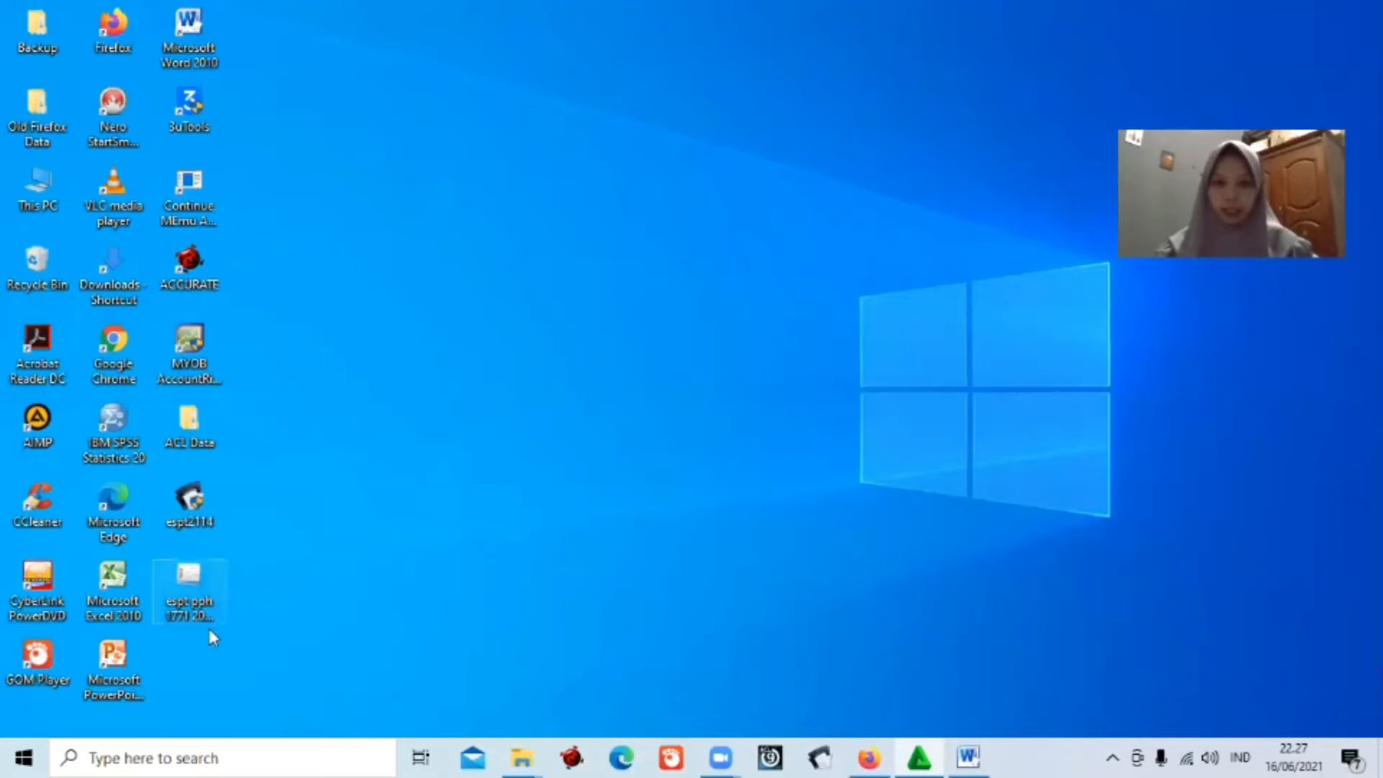
Launch e-SPT 1771 and connect to the CV. NUANSA BENING database.
double_click(201, 589)
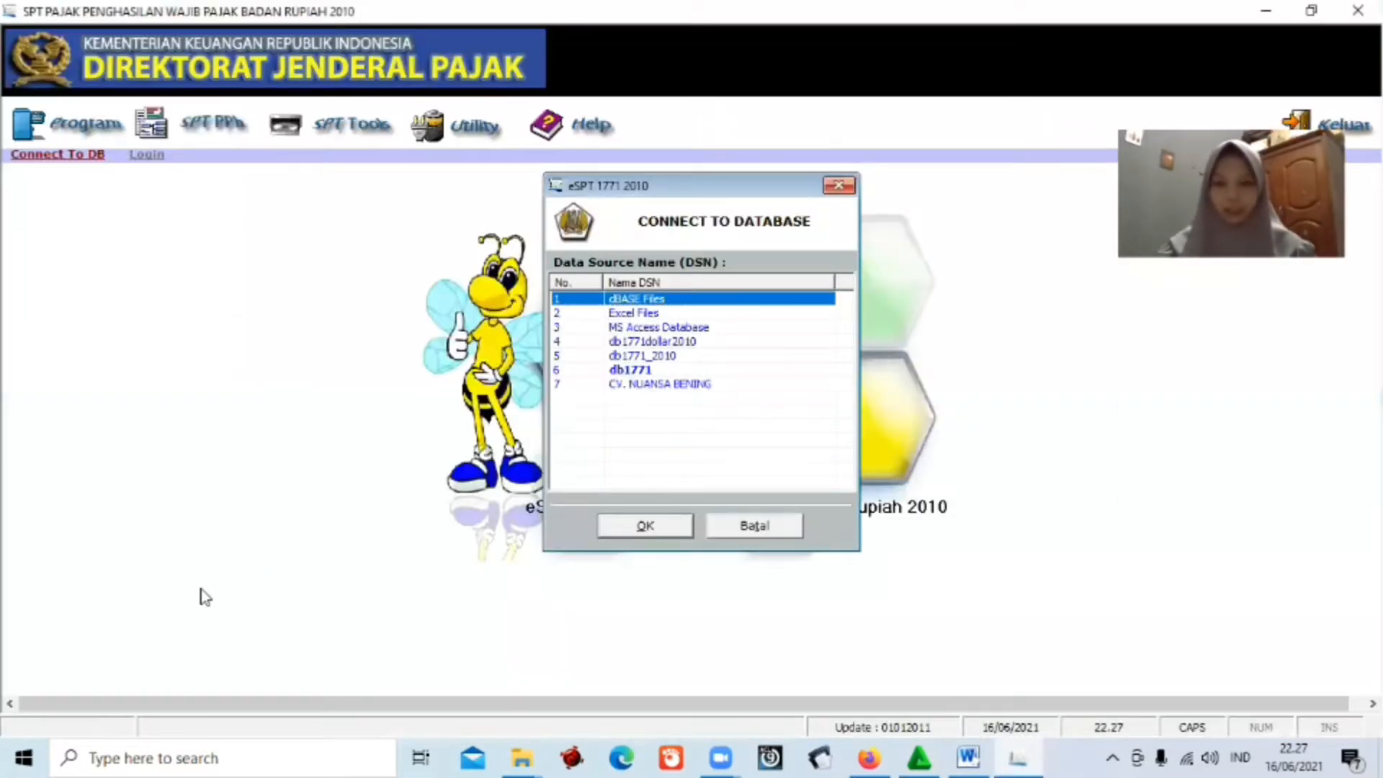
left_click(665, 386)
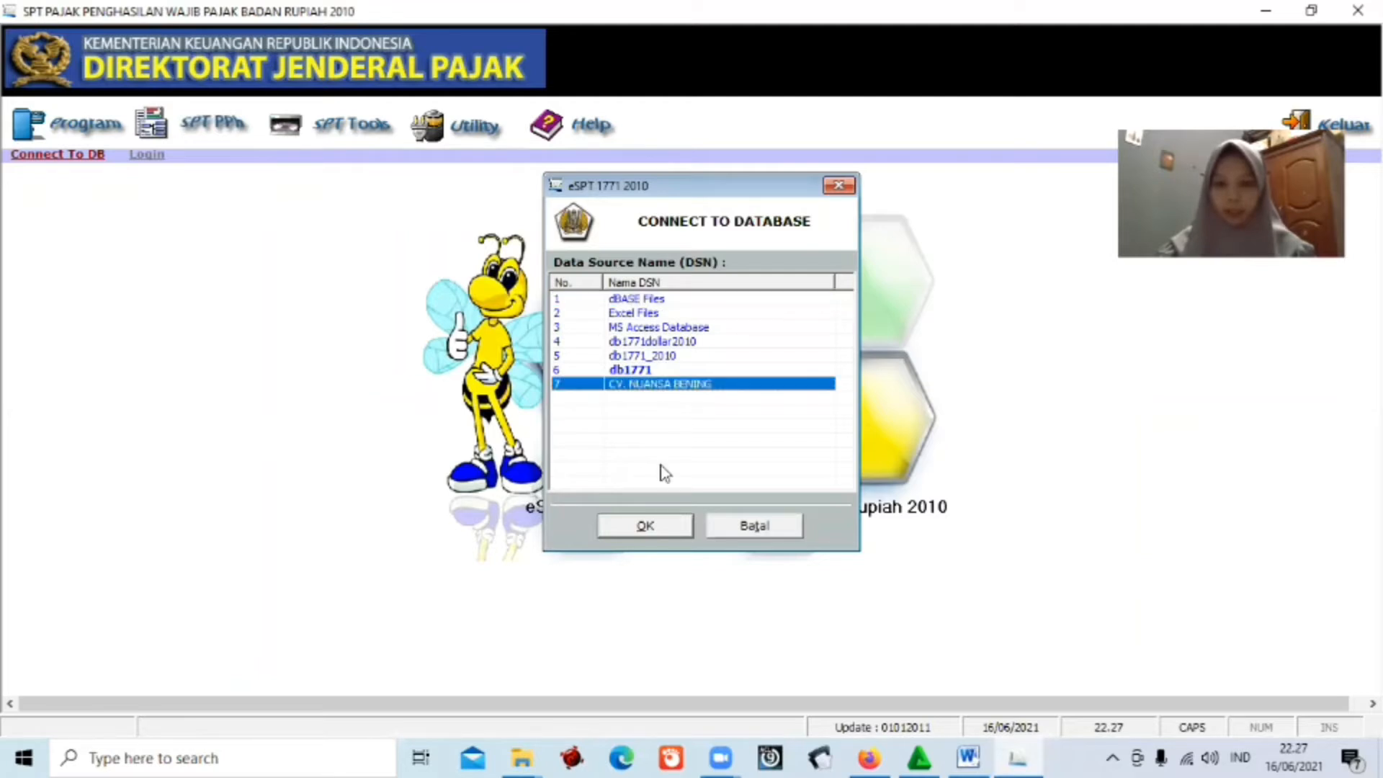
left_click(672, 527)
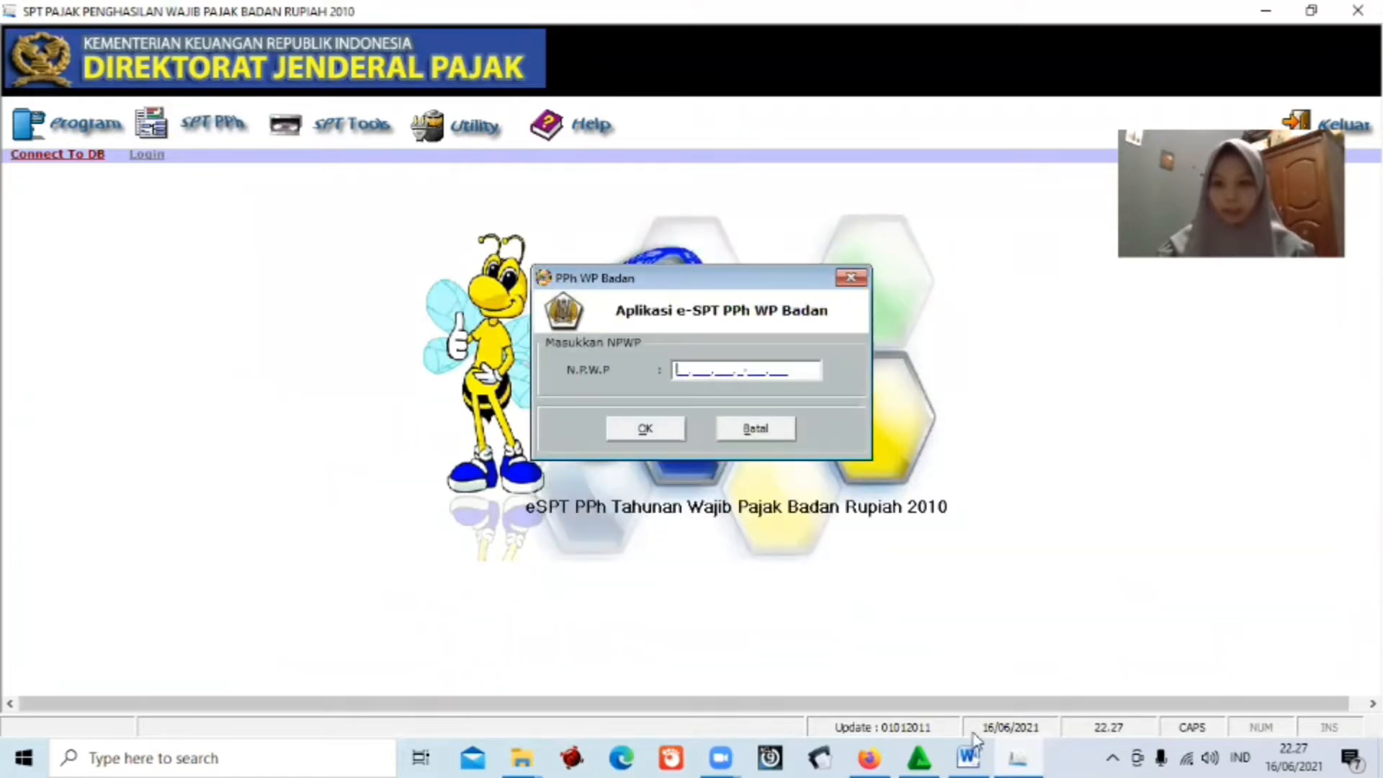
Log in with the company NPWP copied from the Word data sheet.
left_click(968, 757)
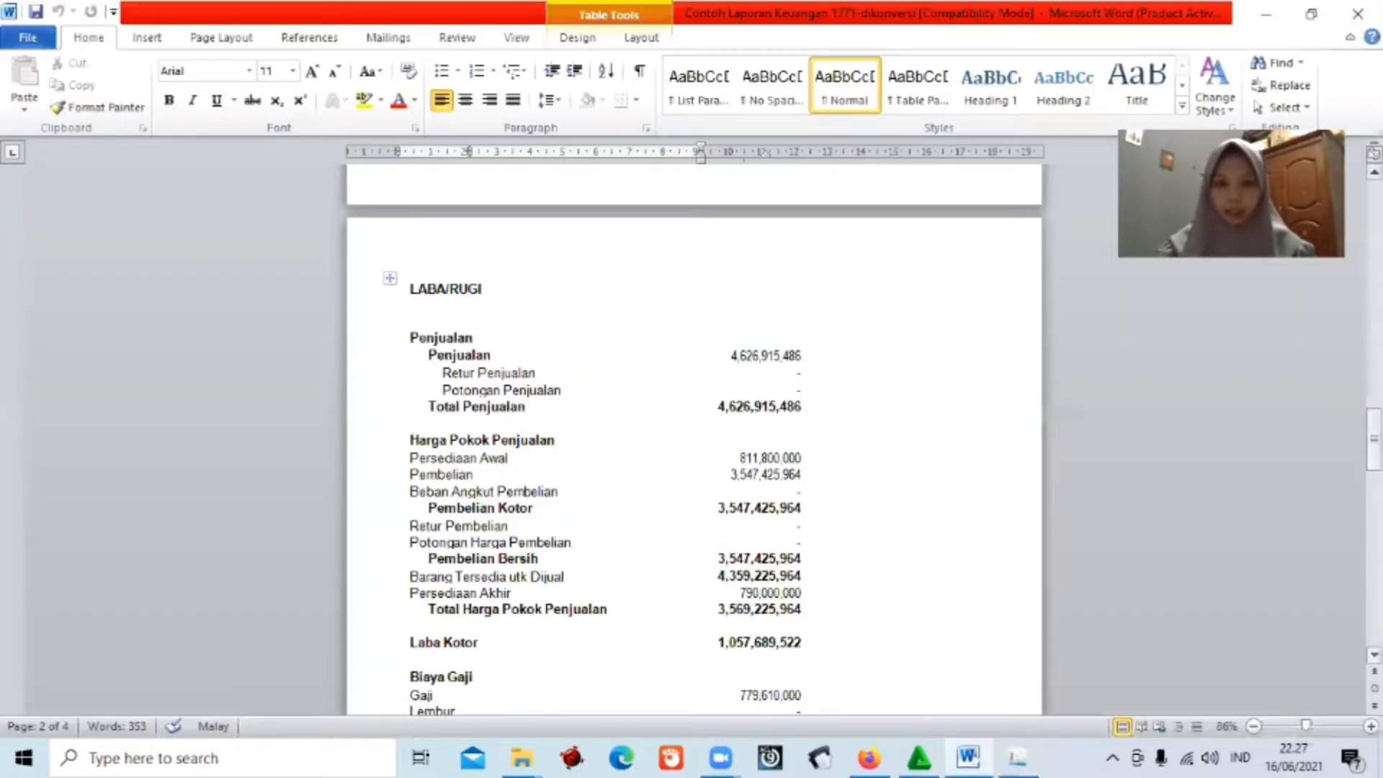
left_click_drag(1374, 433, 1374, 198)
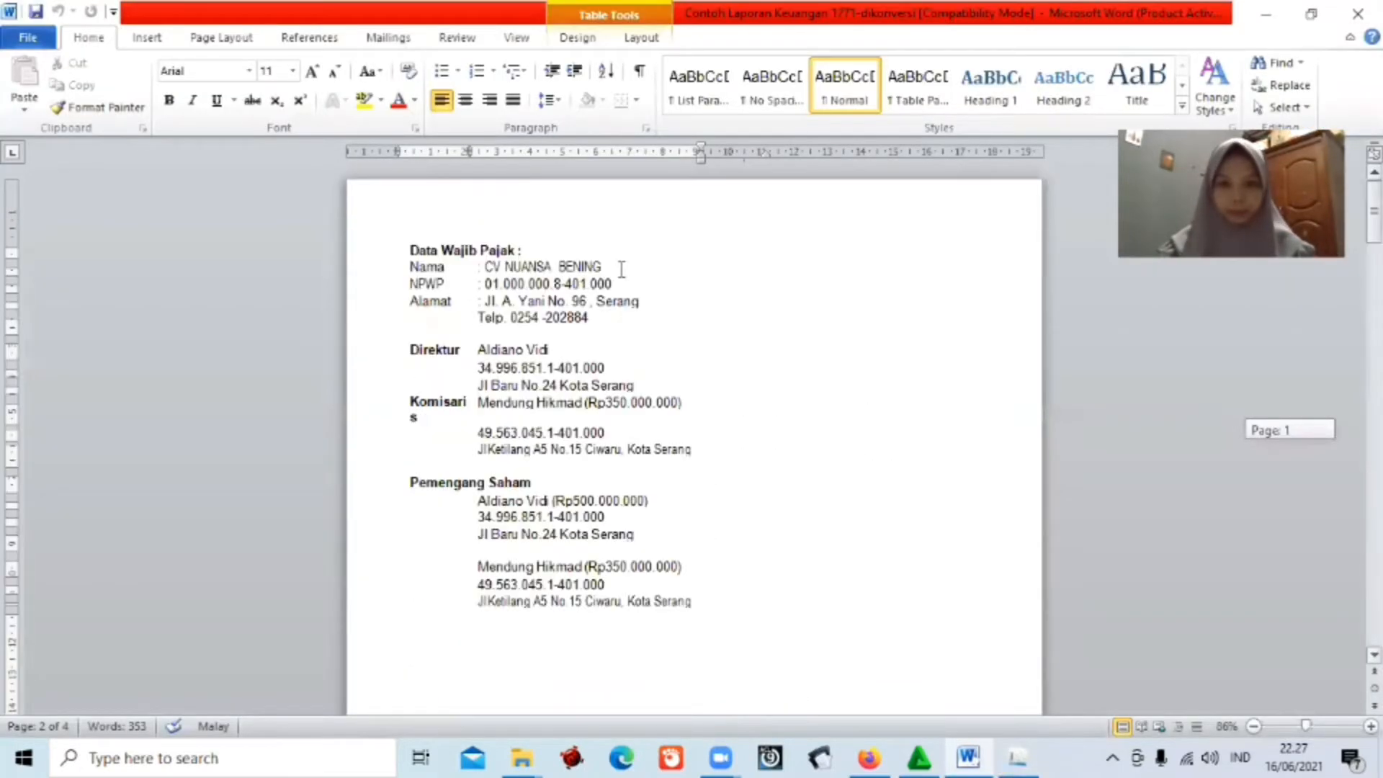
double_click(494, 283)
key("ctrl+c")
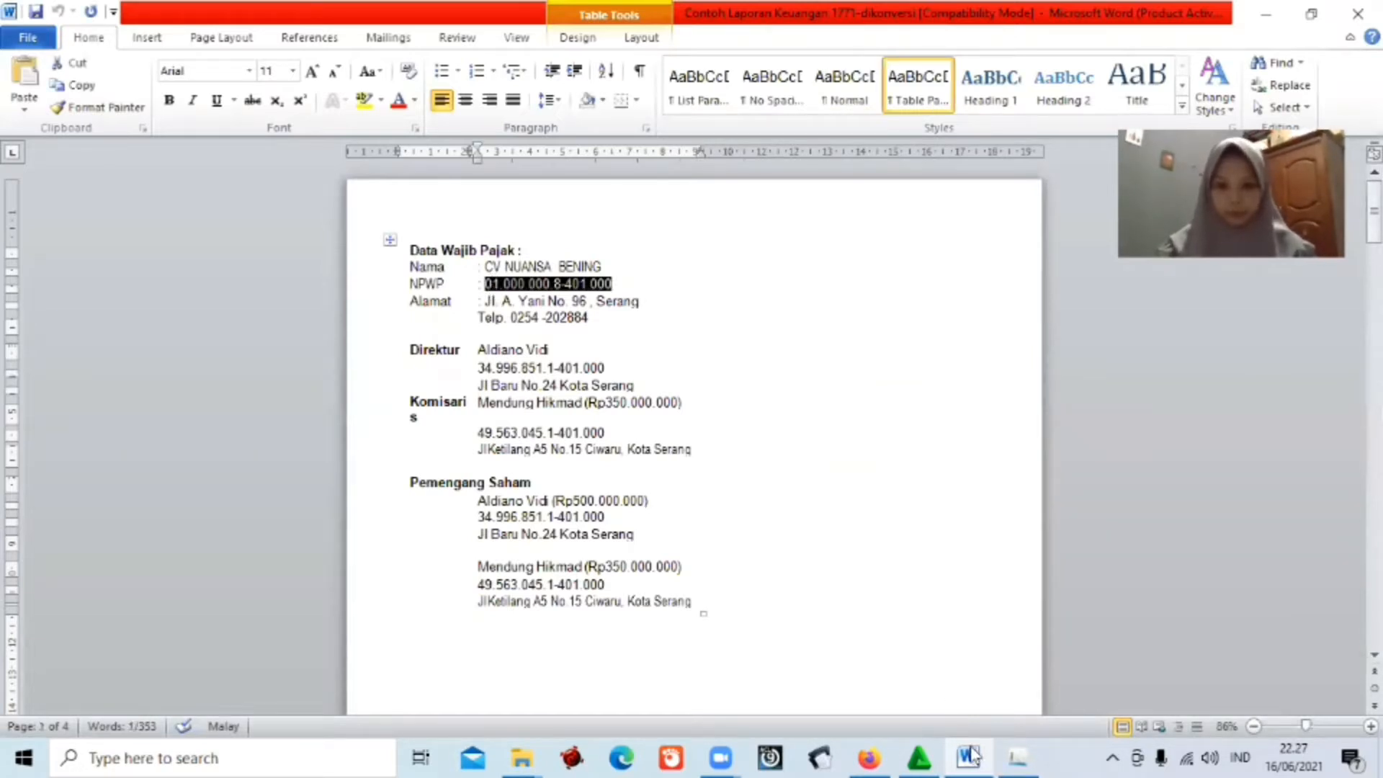
key("alt+Tab")
key("ctrl+v")
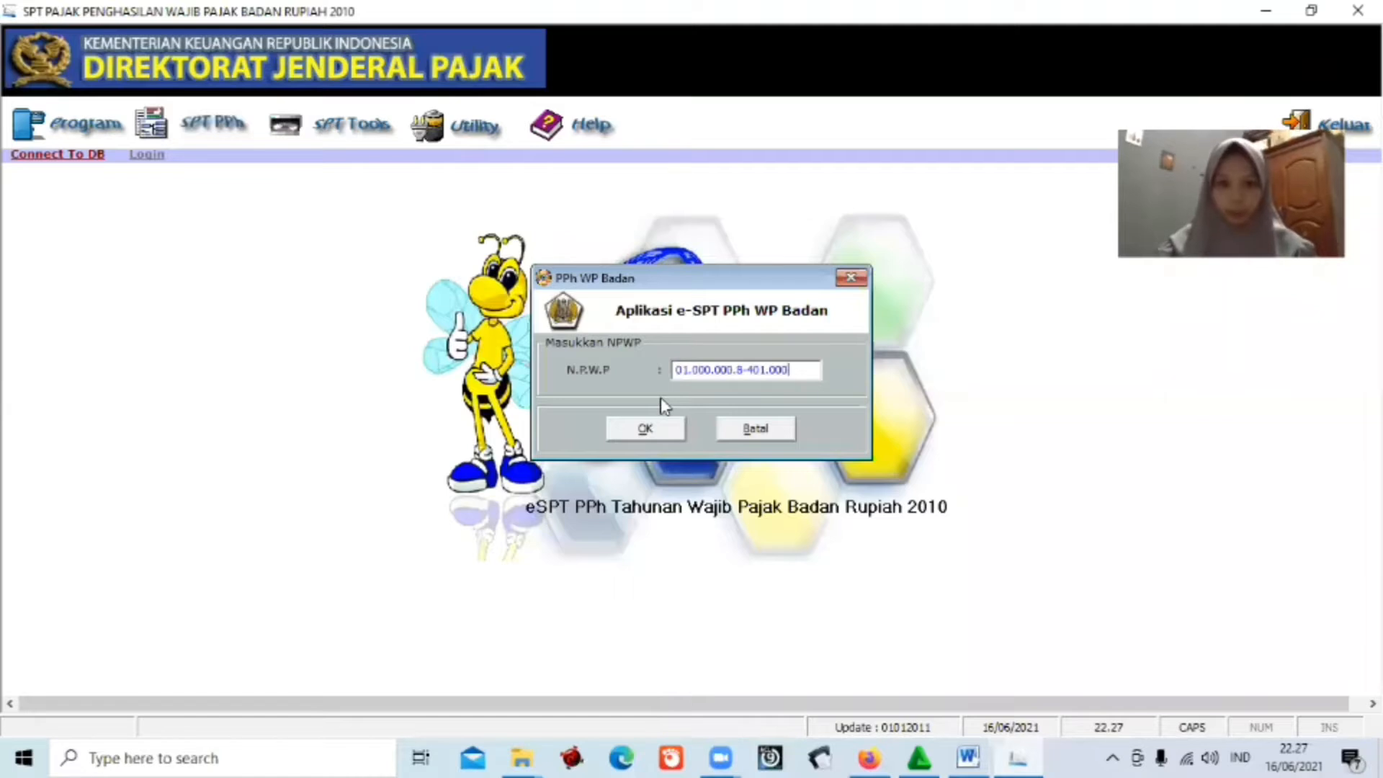
left_click(660, 432)
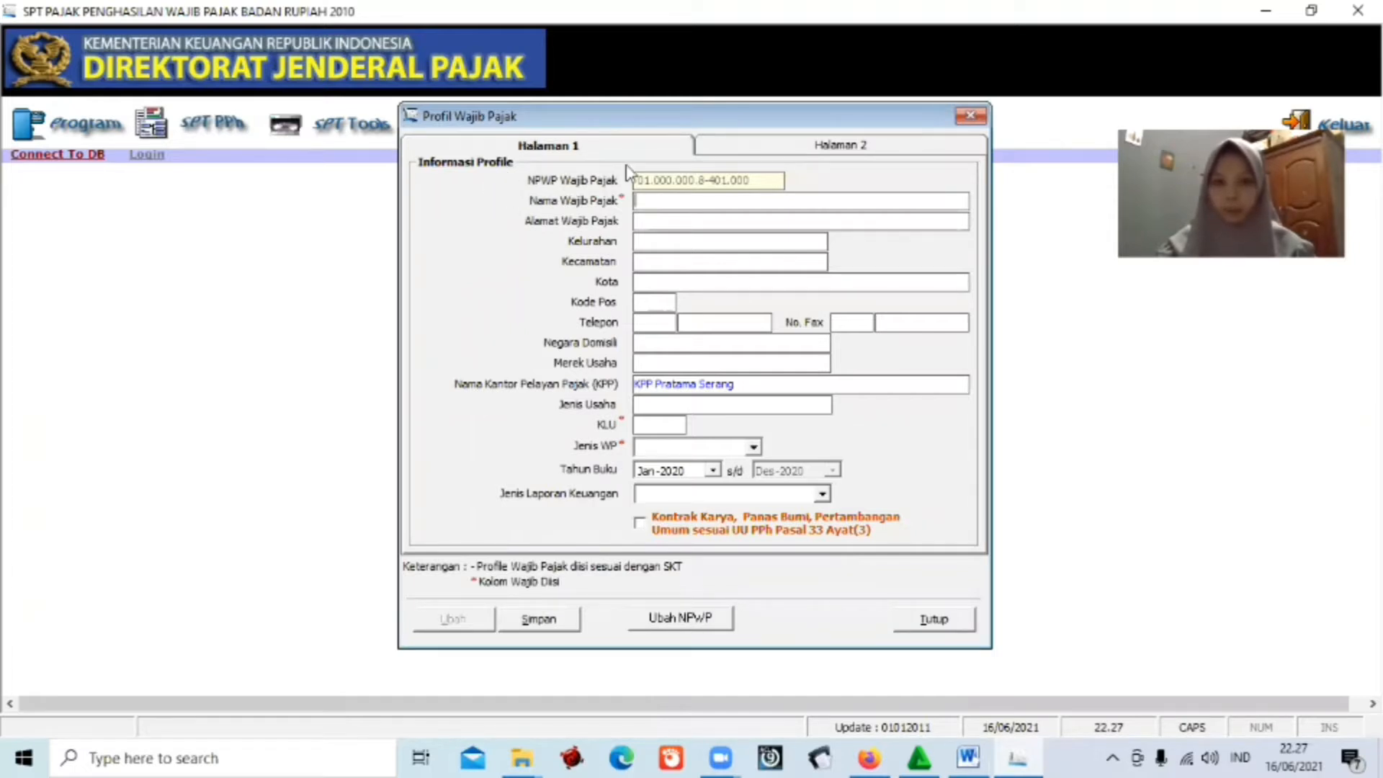
Enter CV NUANSA BENING as Nama Wajib Pajak on the first profile page.
left_click(795, 150)
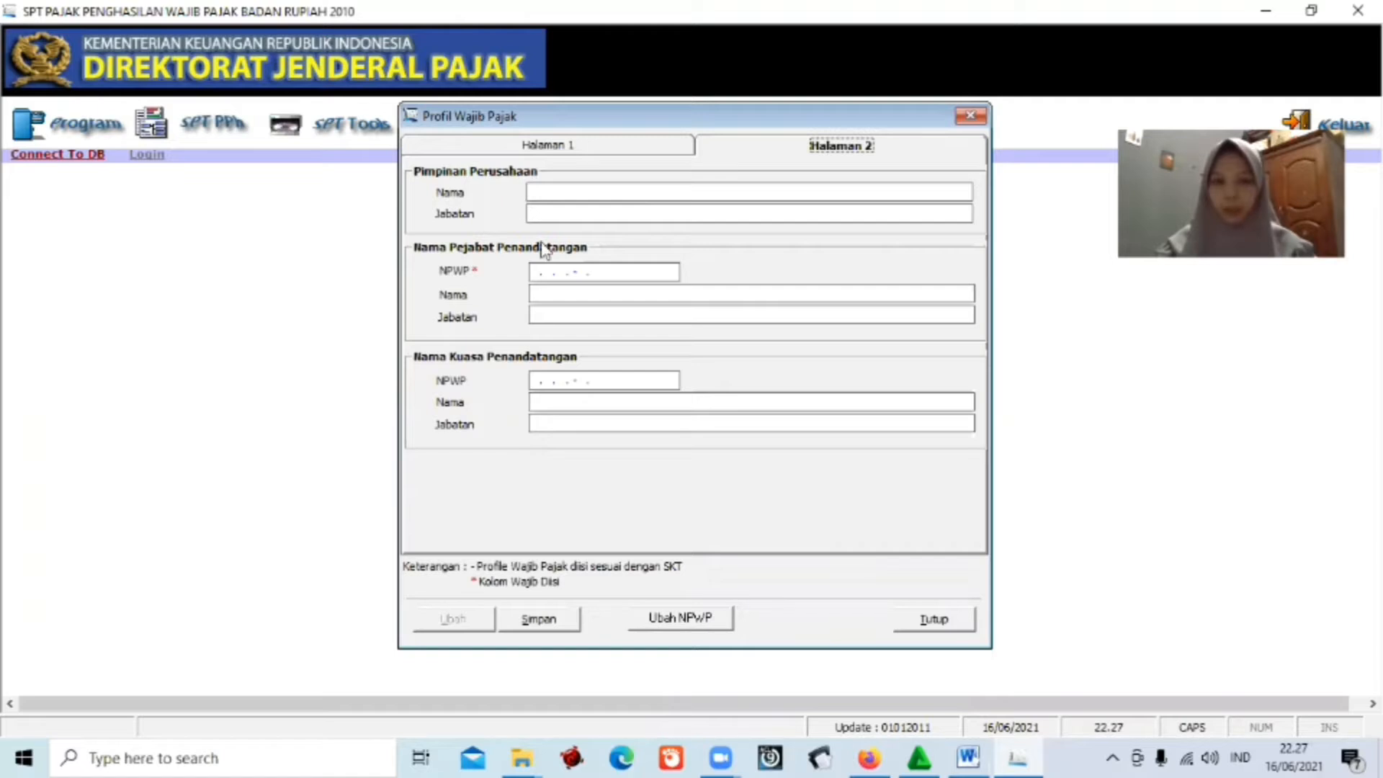
left_click(579, 149)
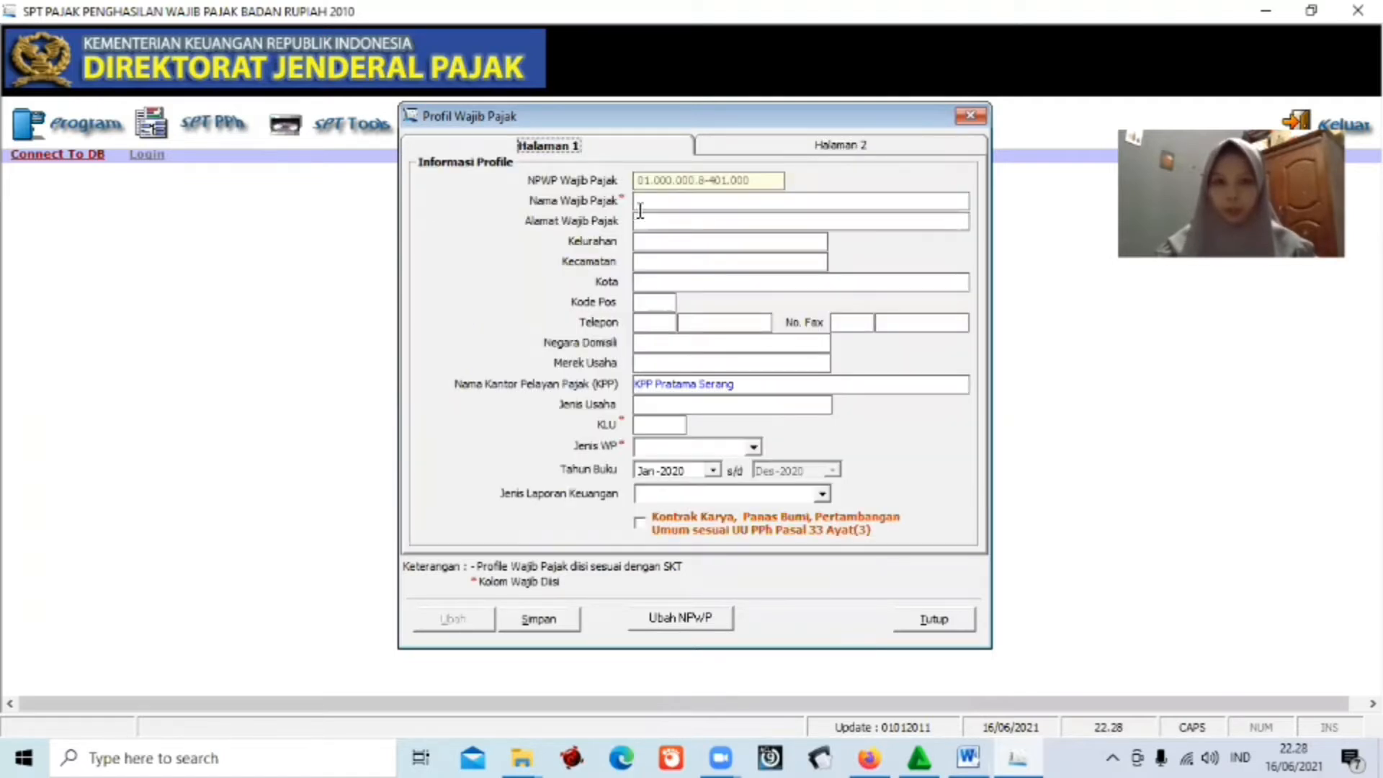
left_click(641, 203)
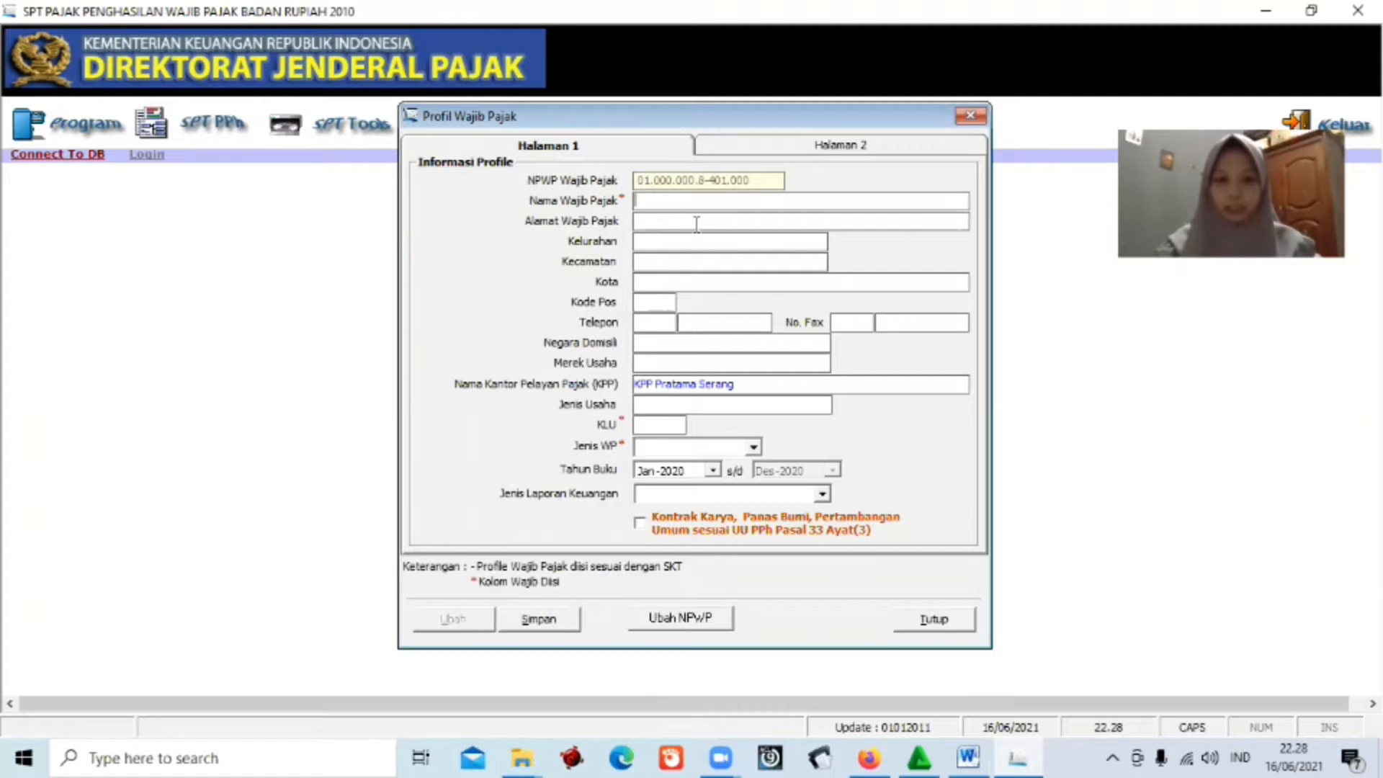
type("CV NUANS")
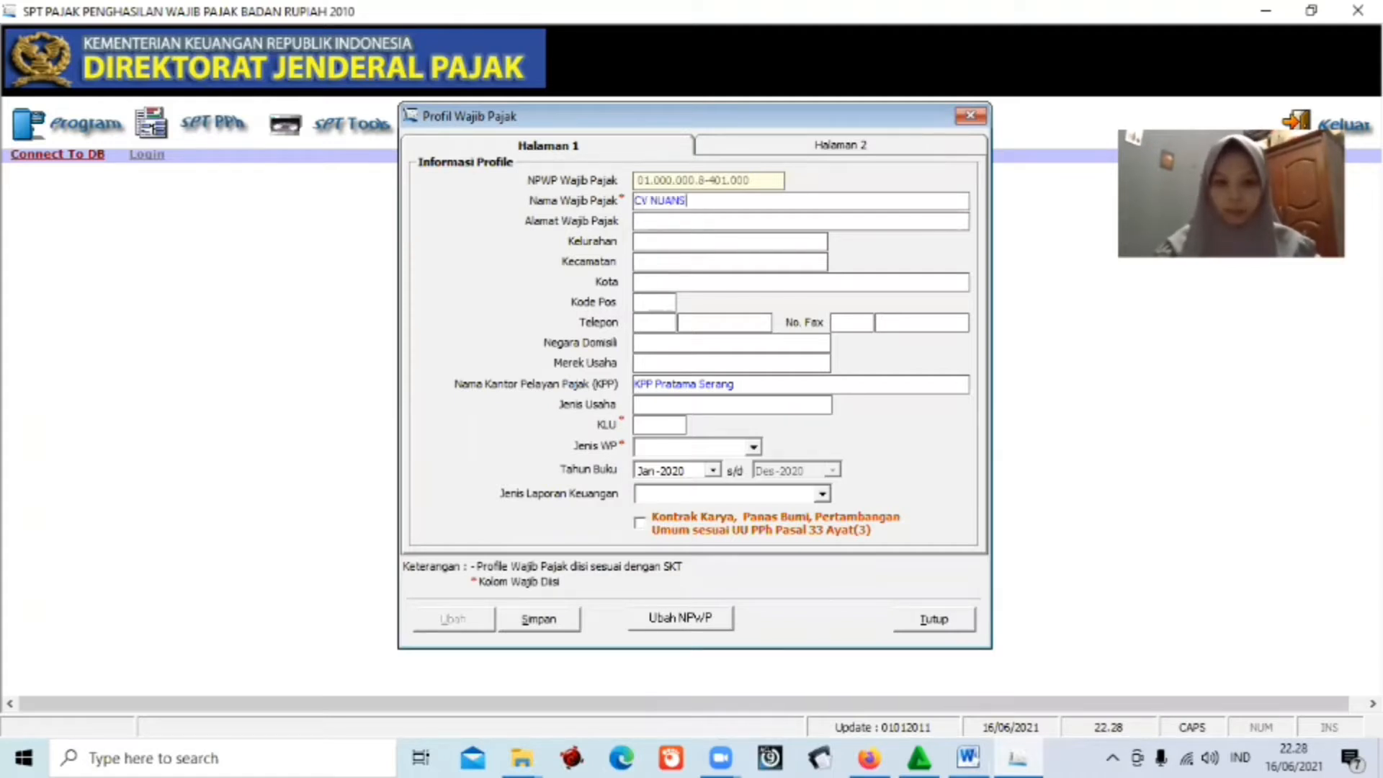
type("A BENING")
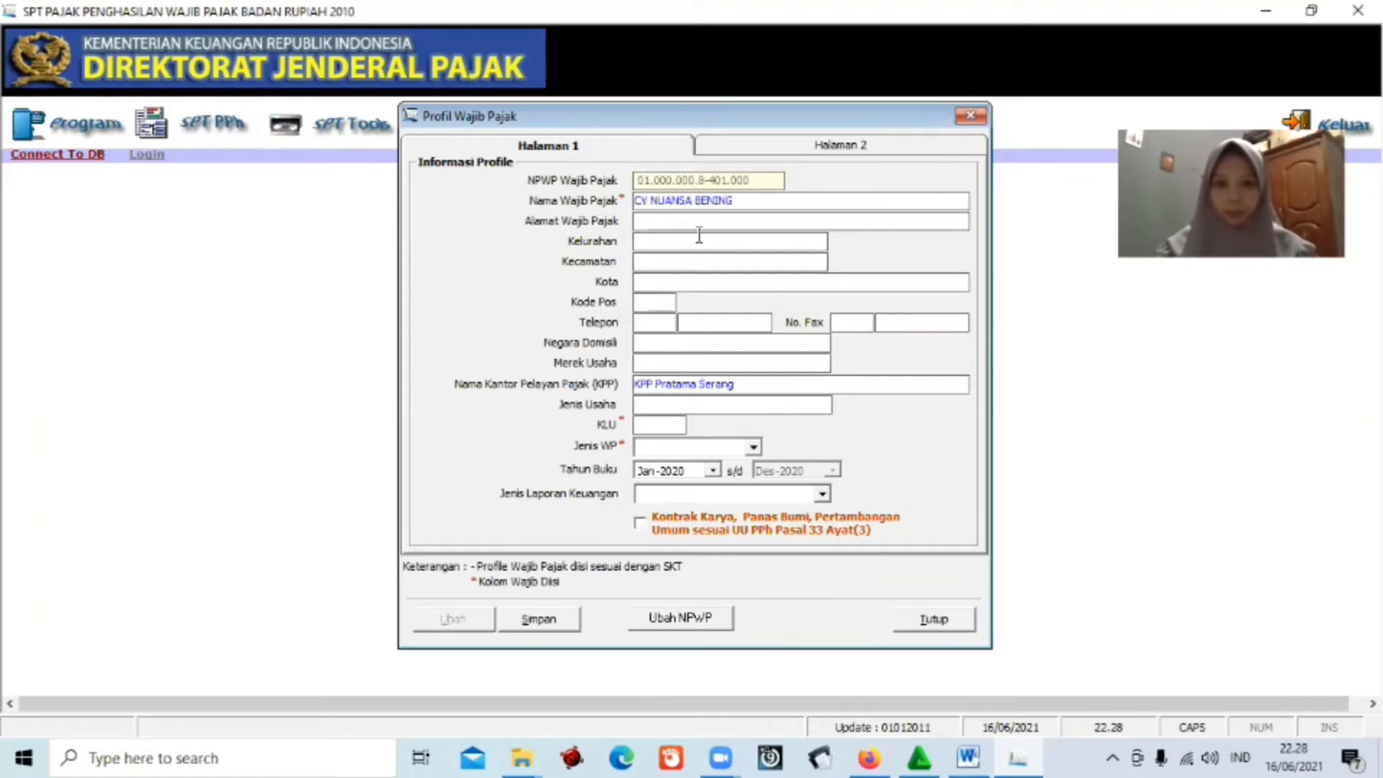
Select the company address line in the Word data sheet.
left_click(723, 222)
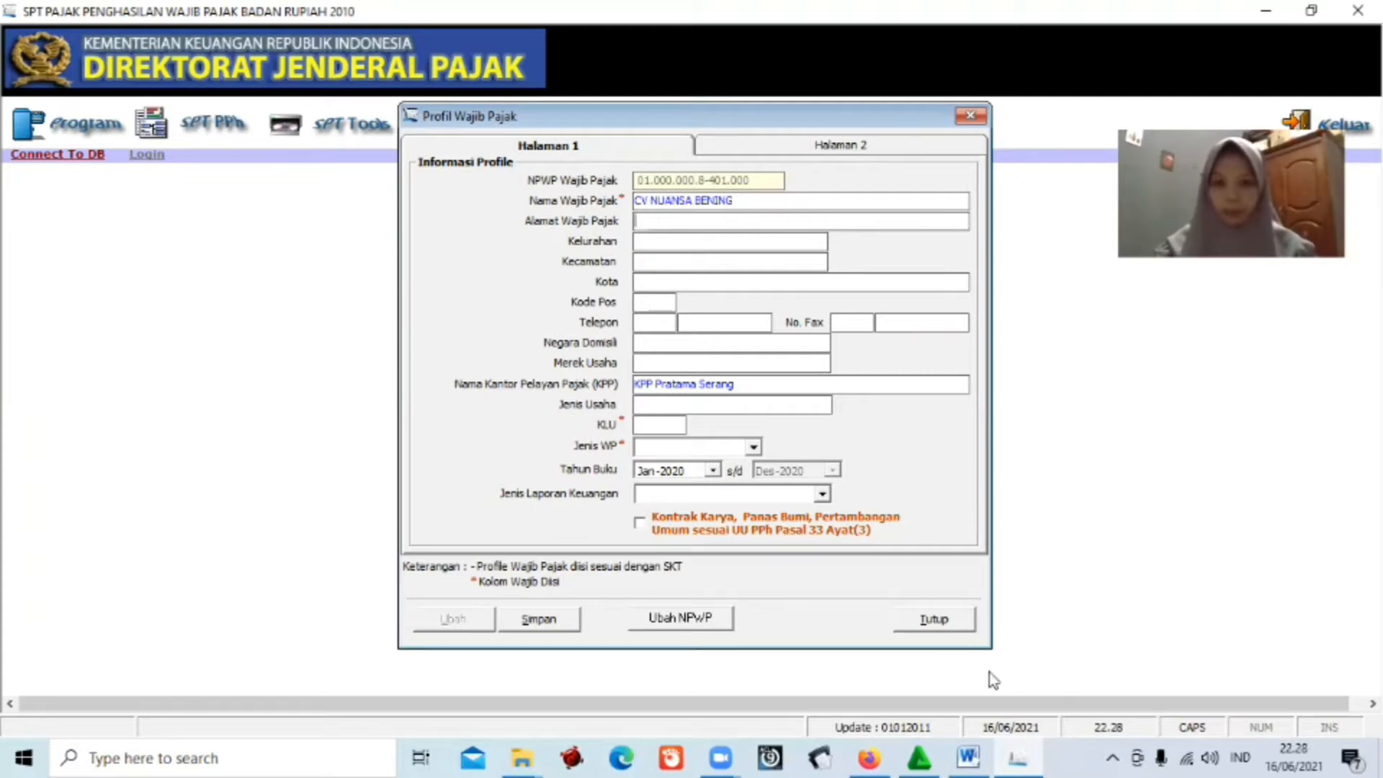
left_click(972, 755)
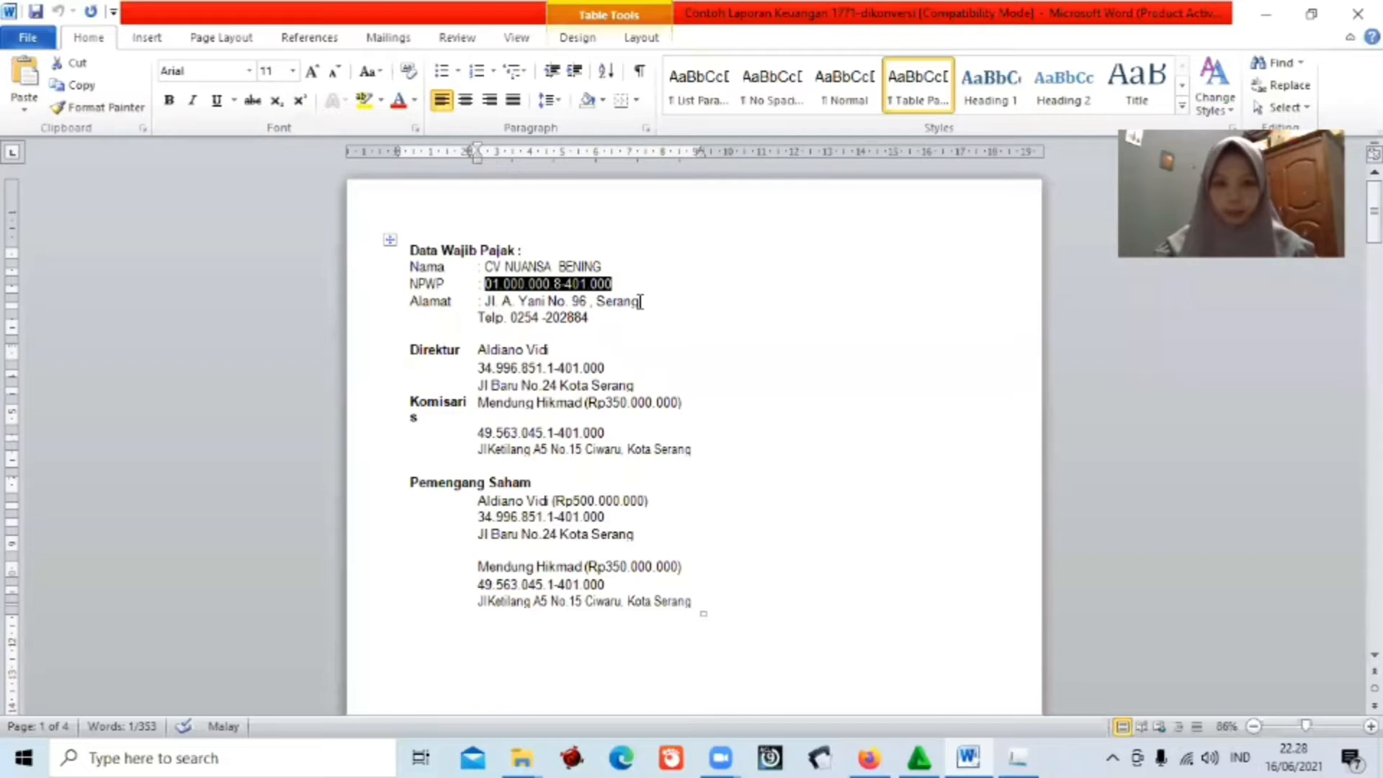
left_click_drag(484, 301, 641, 301)
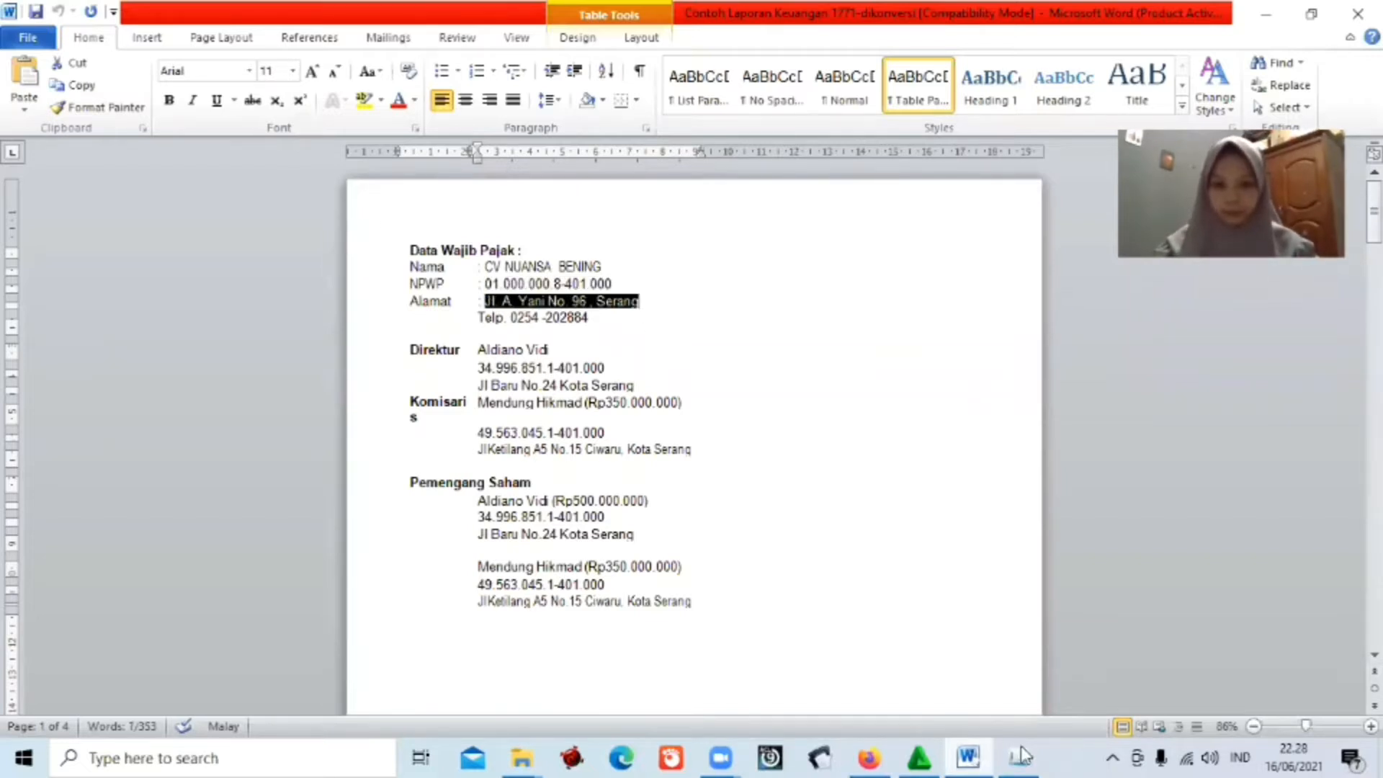
Paste the company address into Alamat, fill Kelurahan, and set Kecamatan to Serang.
key("ctrl+c")
key("alt+Tab")
key("ctrl+v")
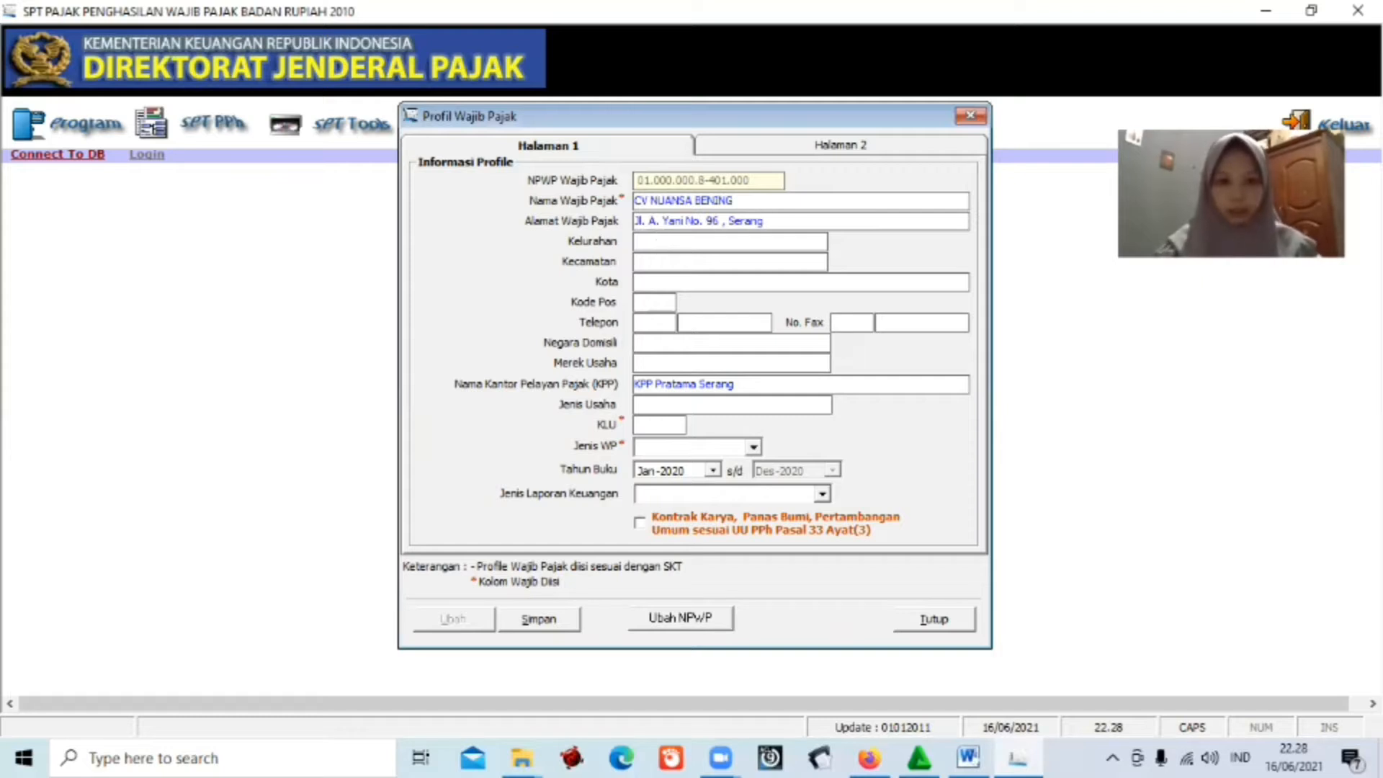
type("SE")
key("Caps_Lock")
key("BackSpace")
type("erang")
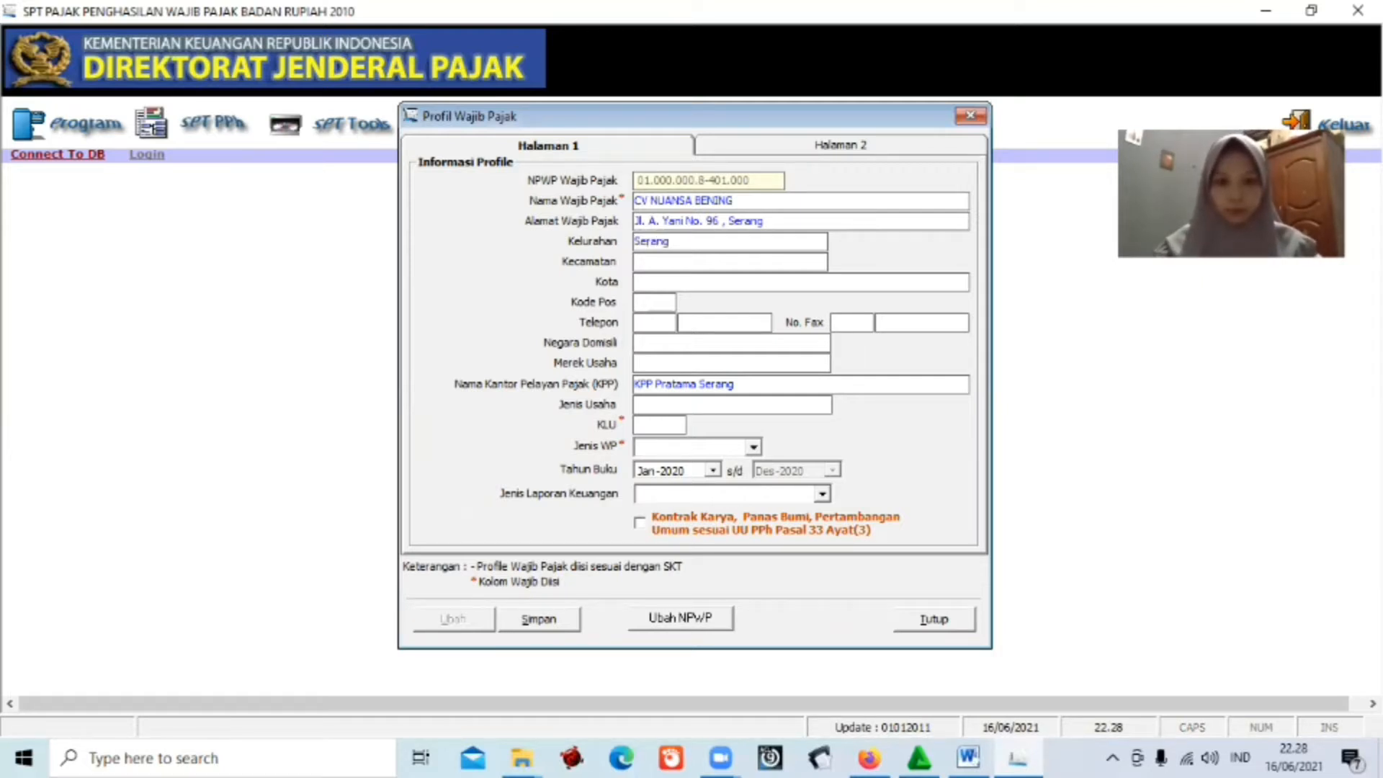
key("Tab")
type("Sera")
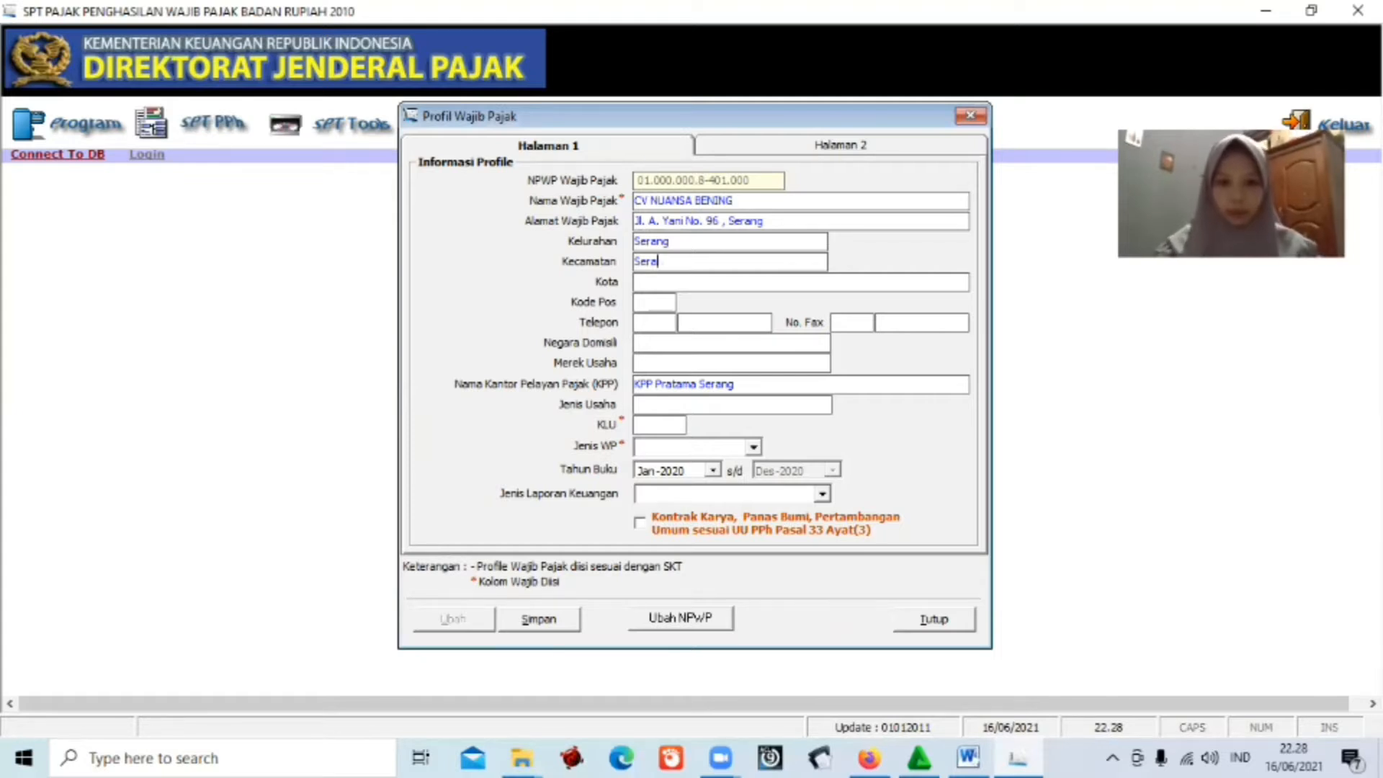
type("ng")
key("Tab")
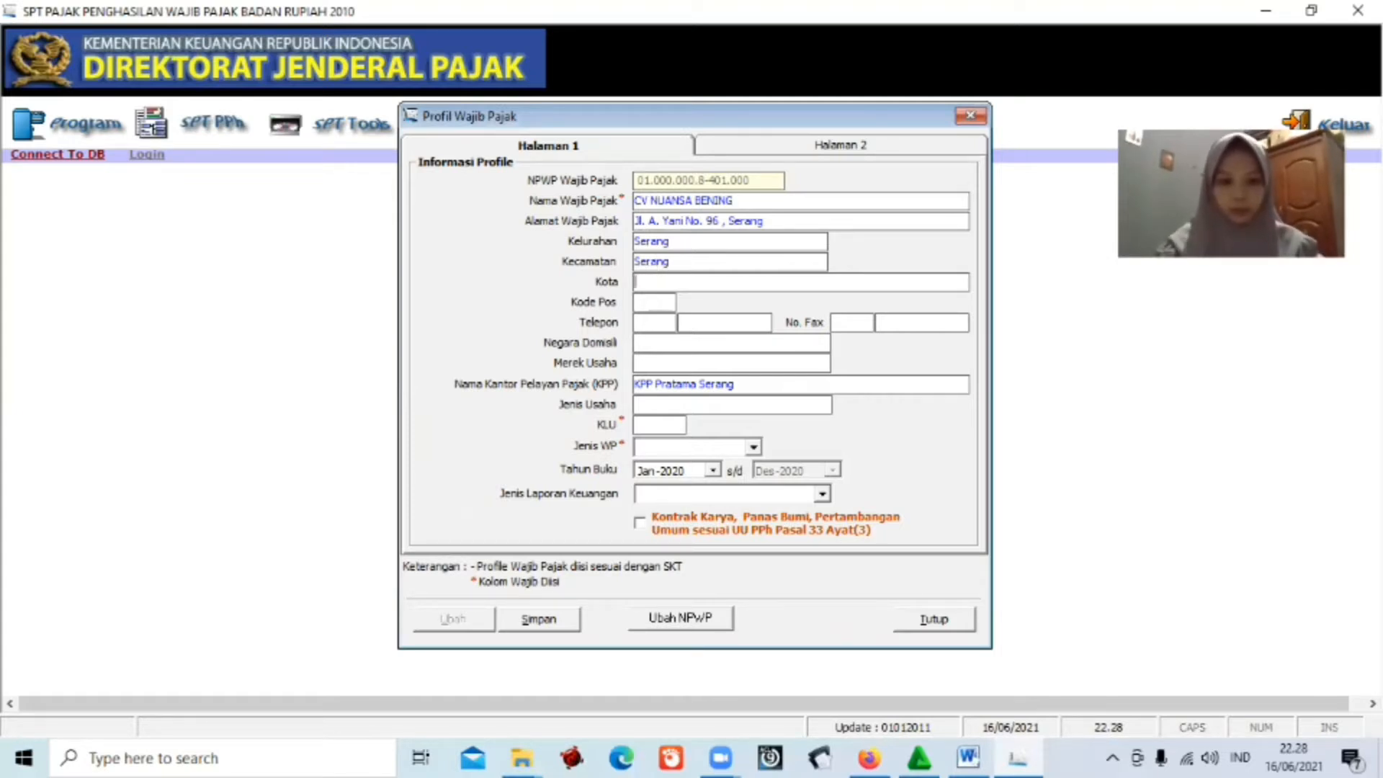
type("Serang")
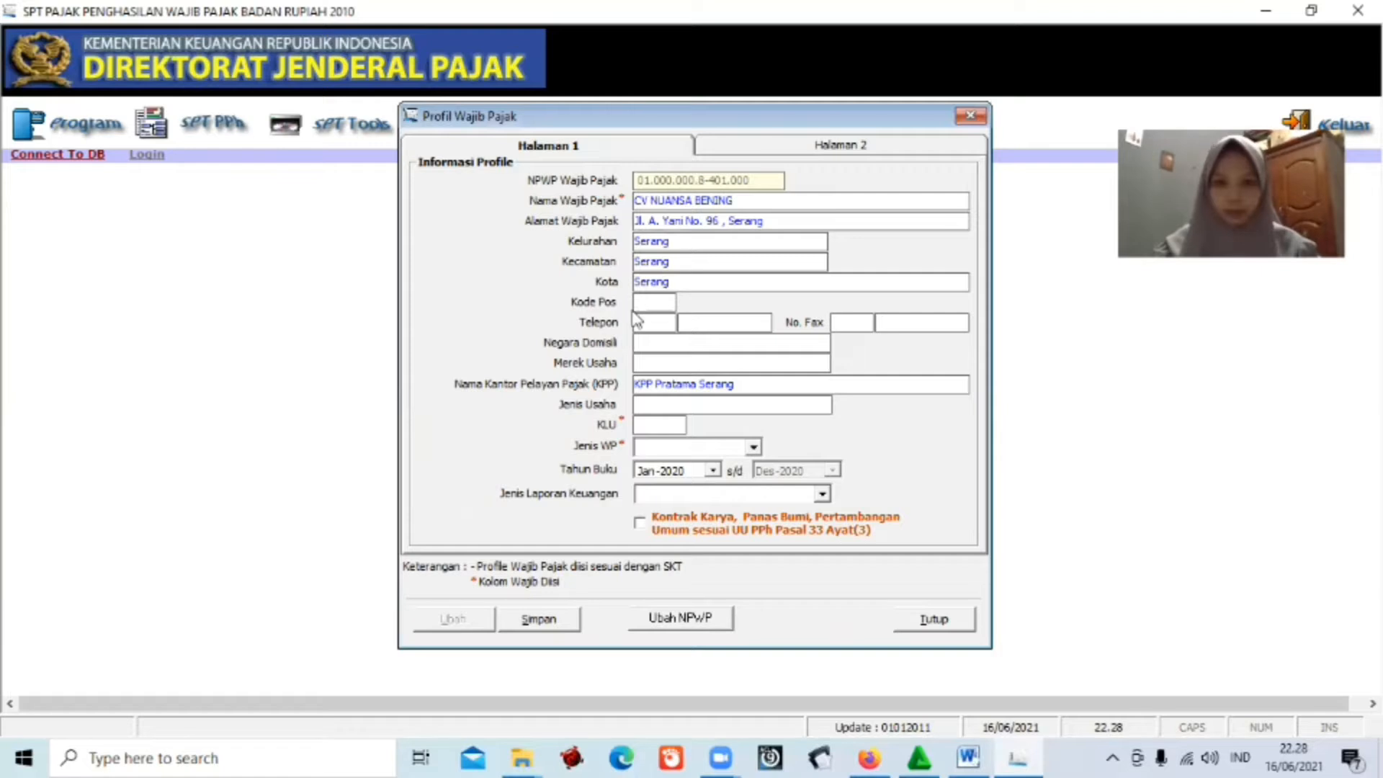
left_click(641, 304)
type("4211")
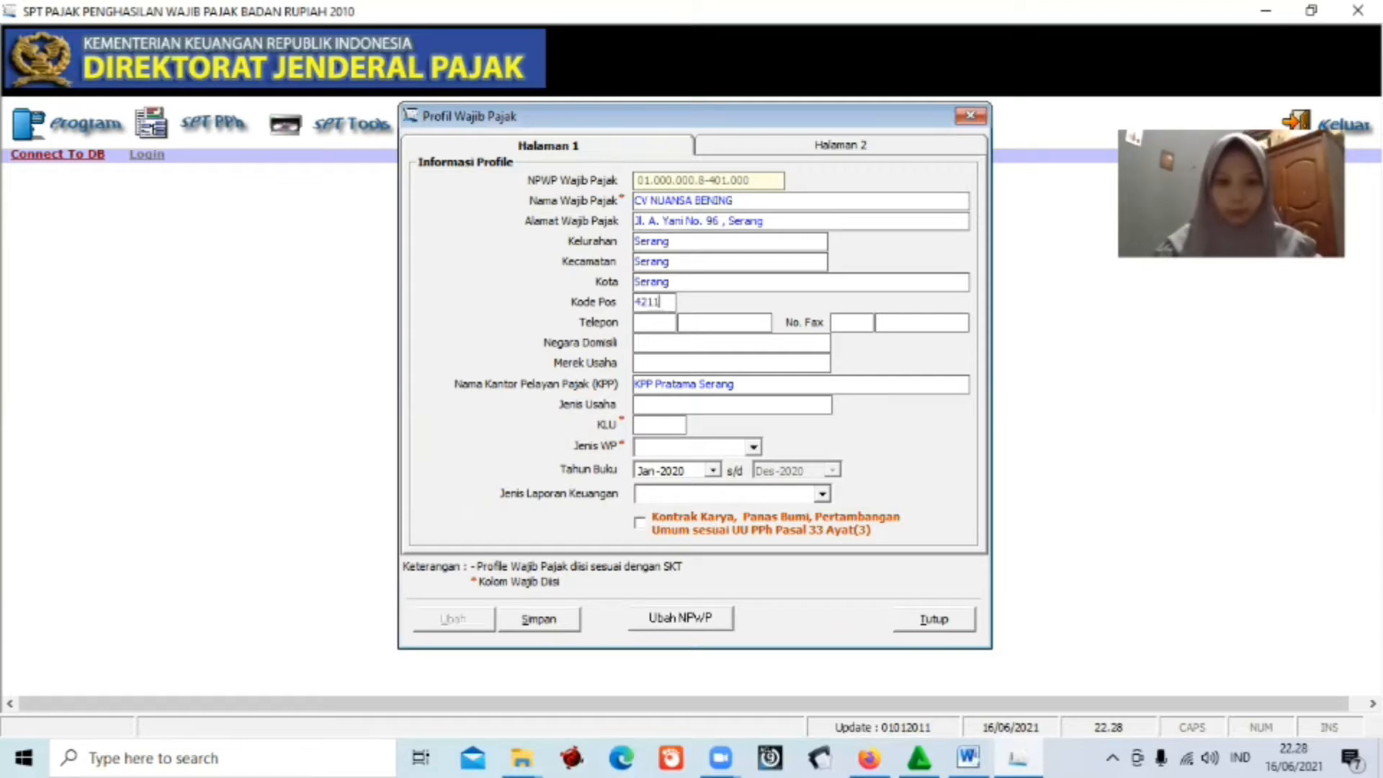
type("4")
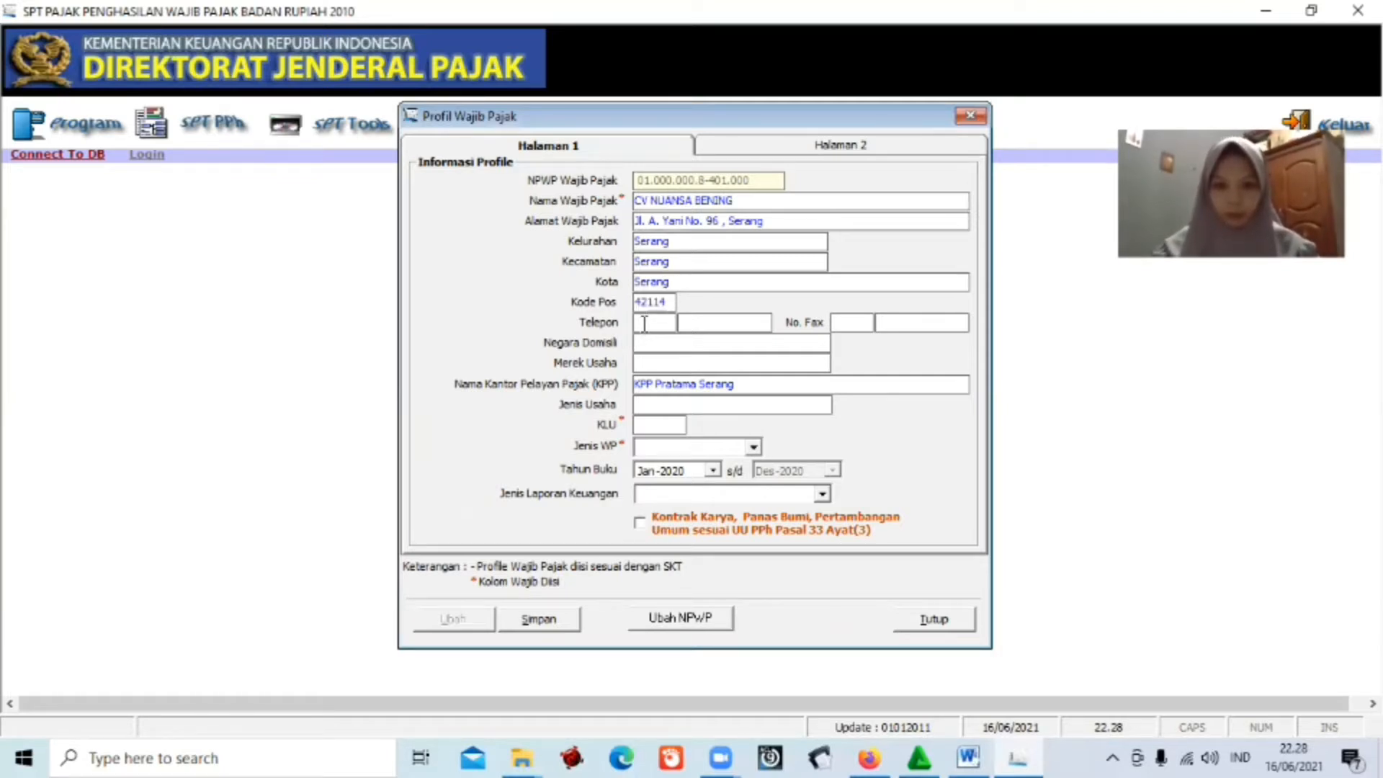
left_click(646, 322)
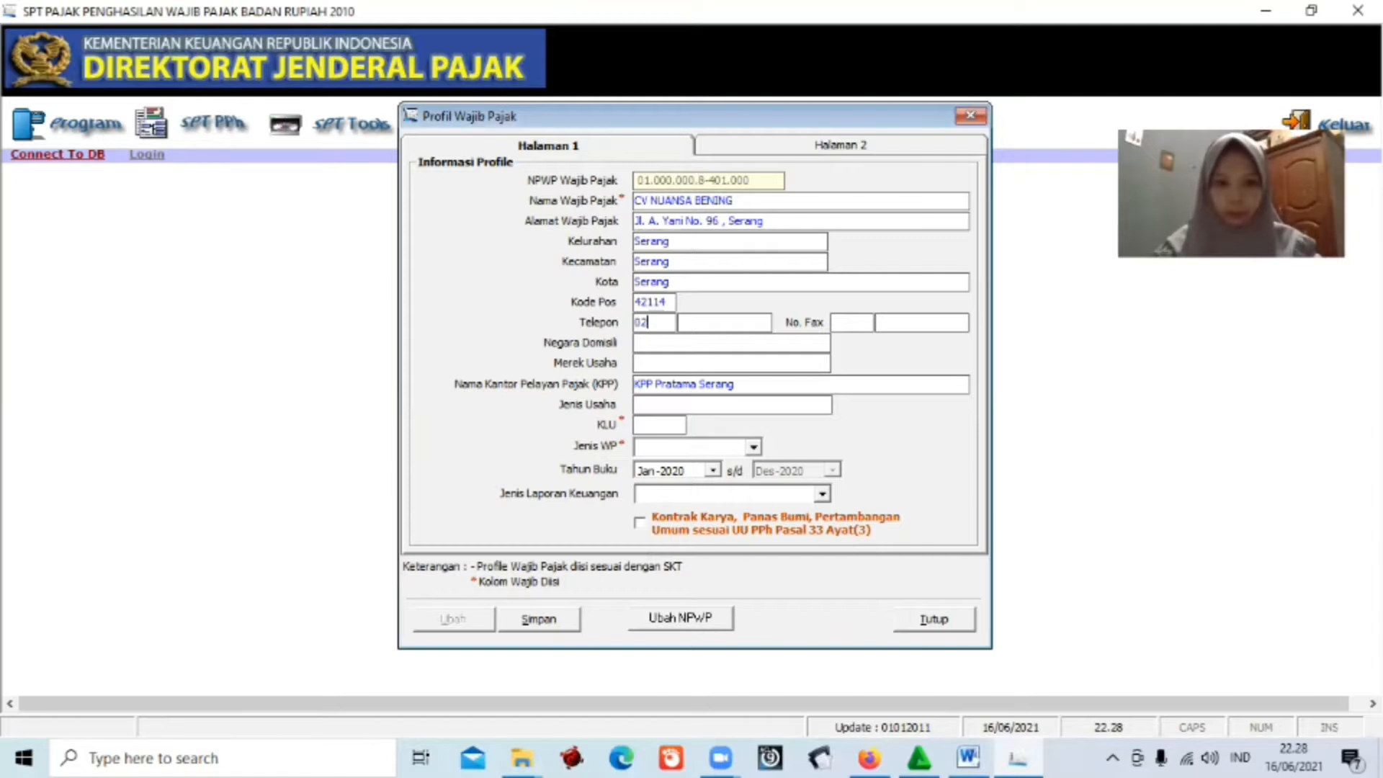
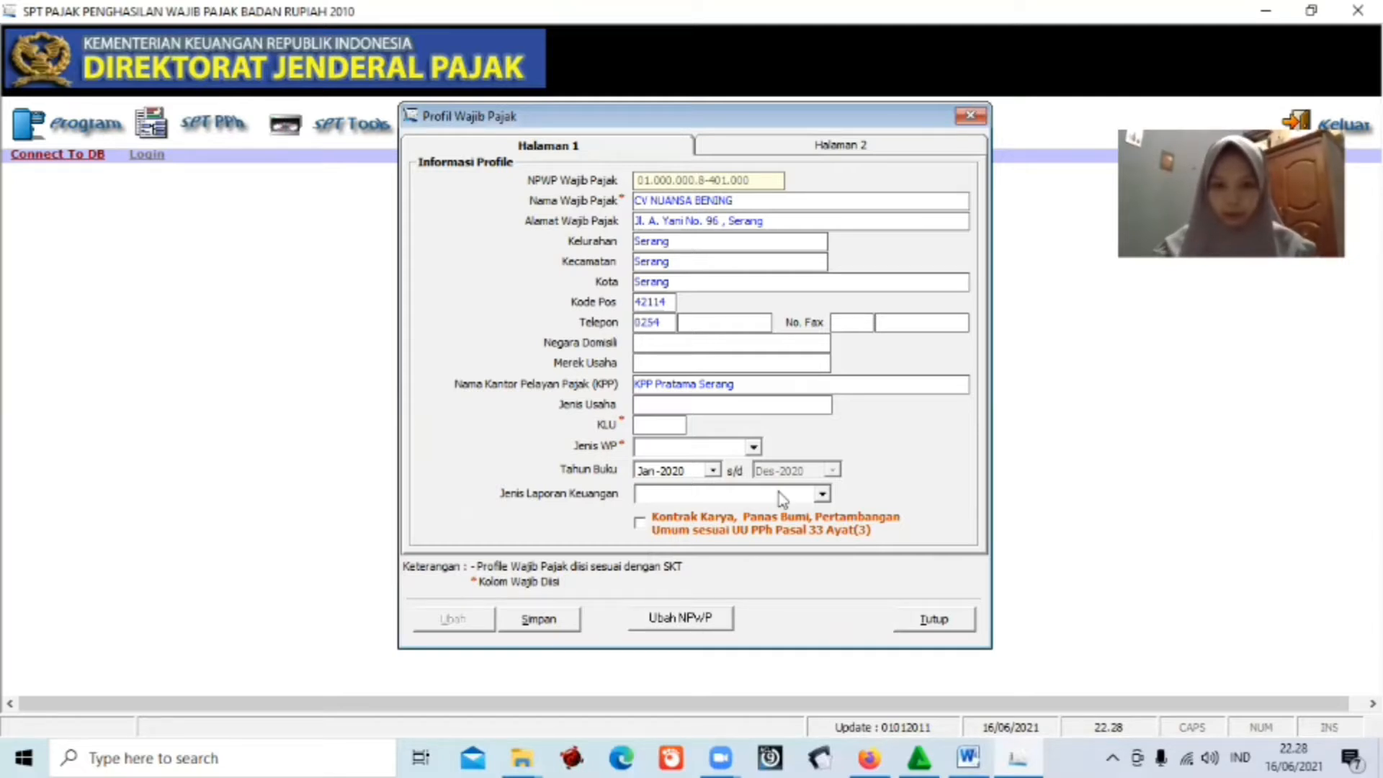
left_click(970, 756)
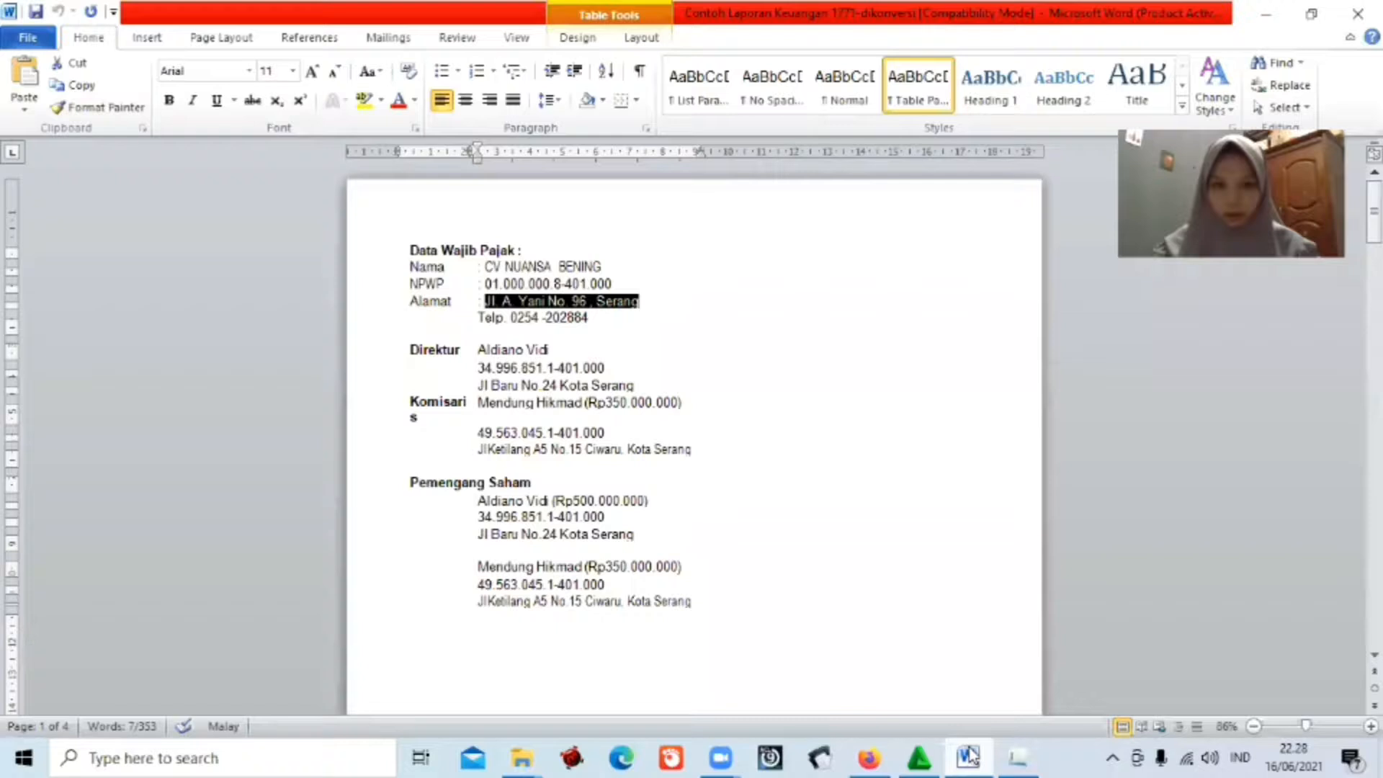
left_click(1017, 756)
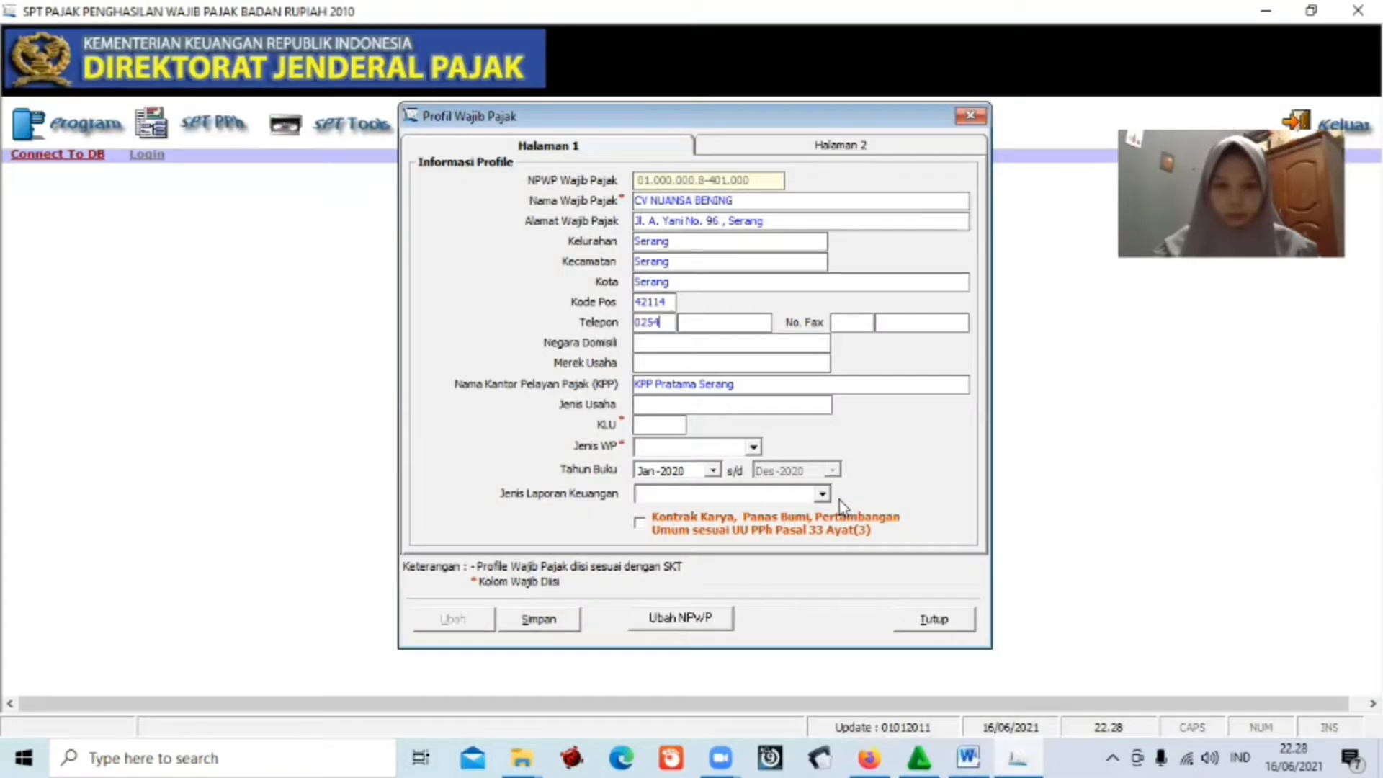
left_click(690, 318)
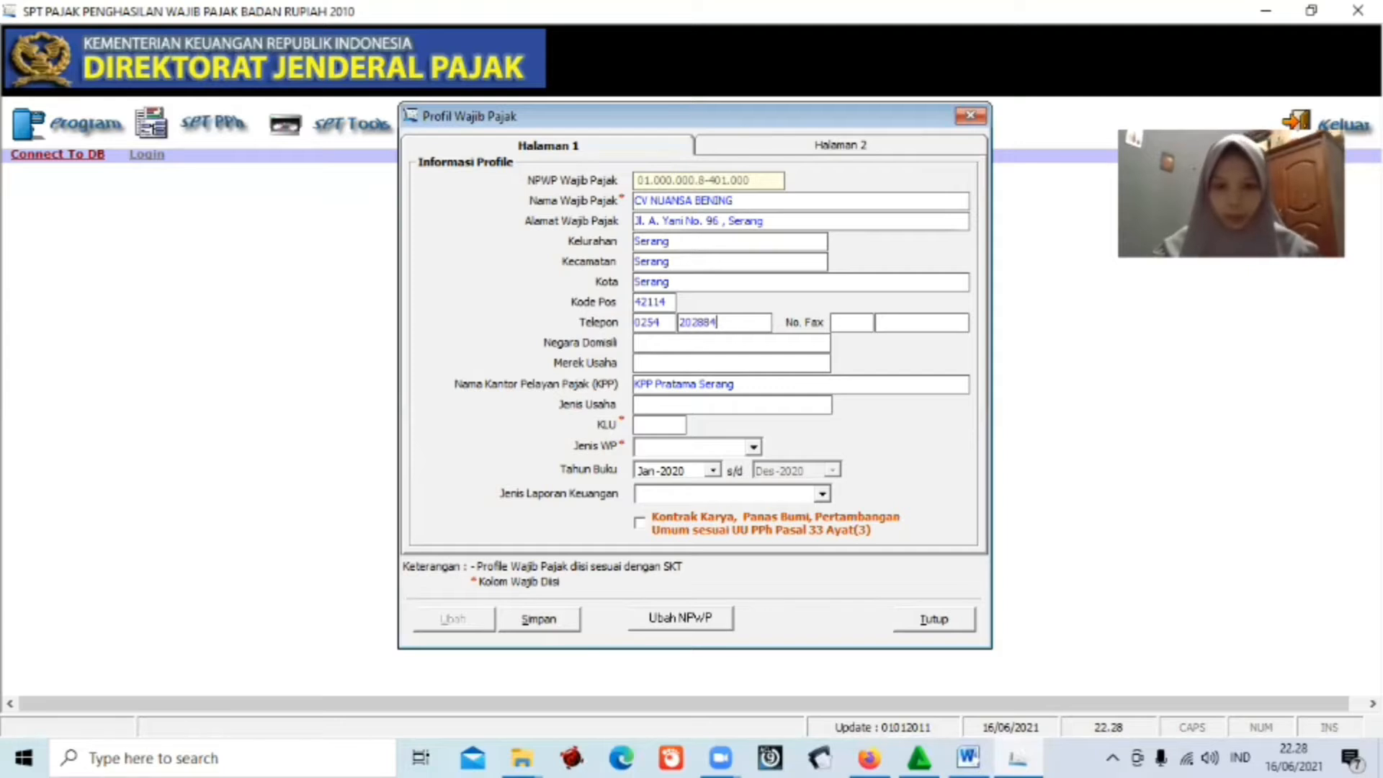
left_click(649, 344)
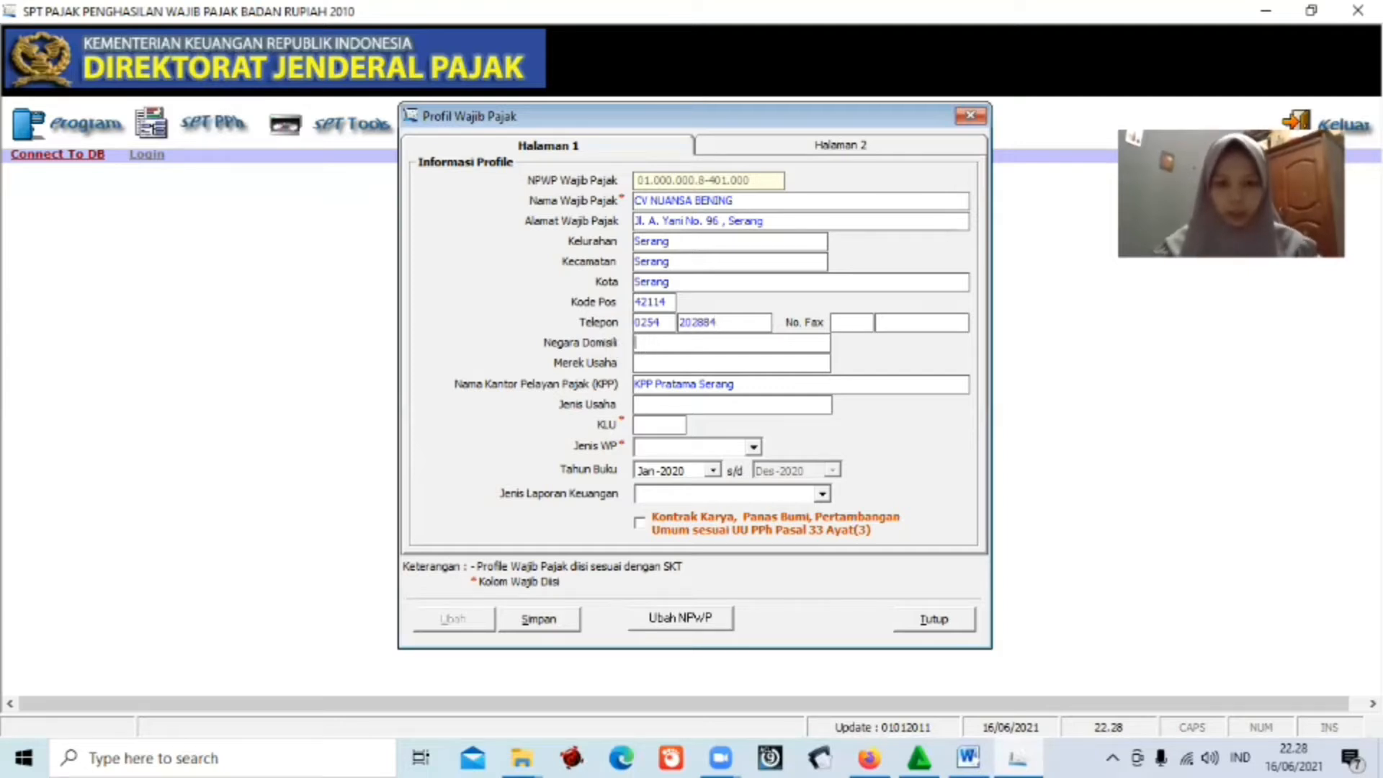
type("Indonesia")
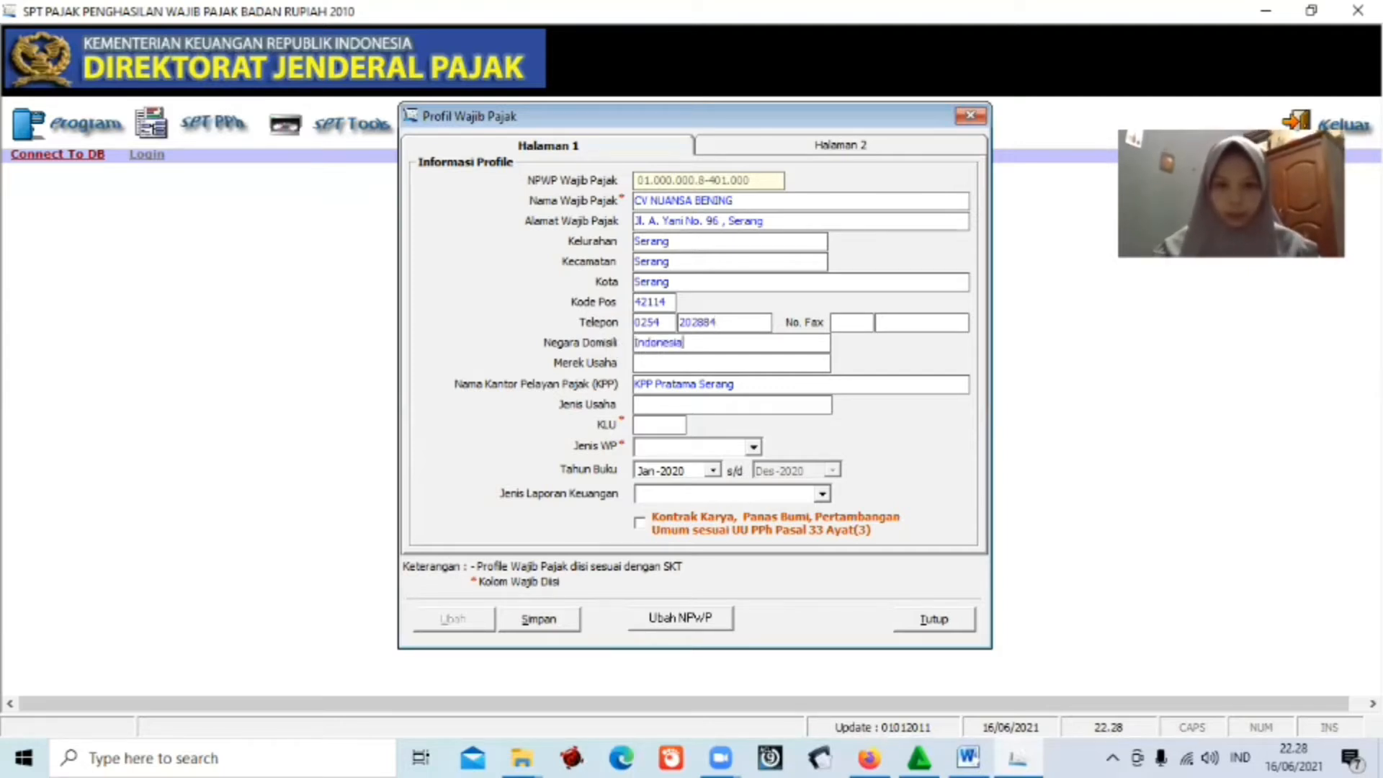
Set Merek Usaha to Perdagangan, Jenis Usaha to Perdagangan Minyak, and KLU 464620.
left_click(655, 363)
type("Perda")
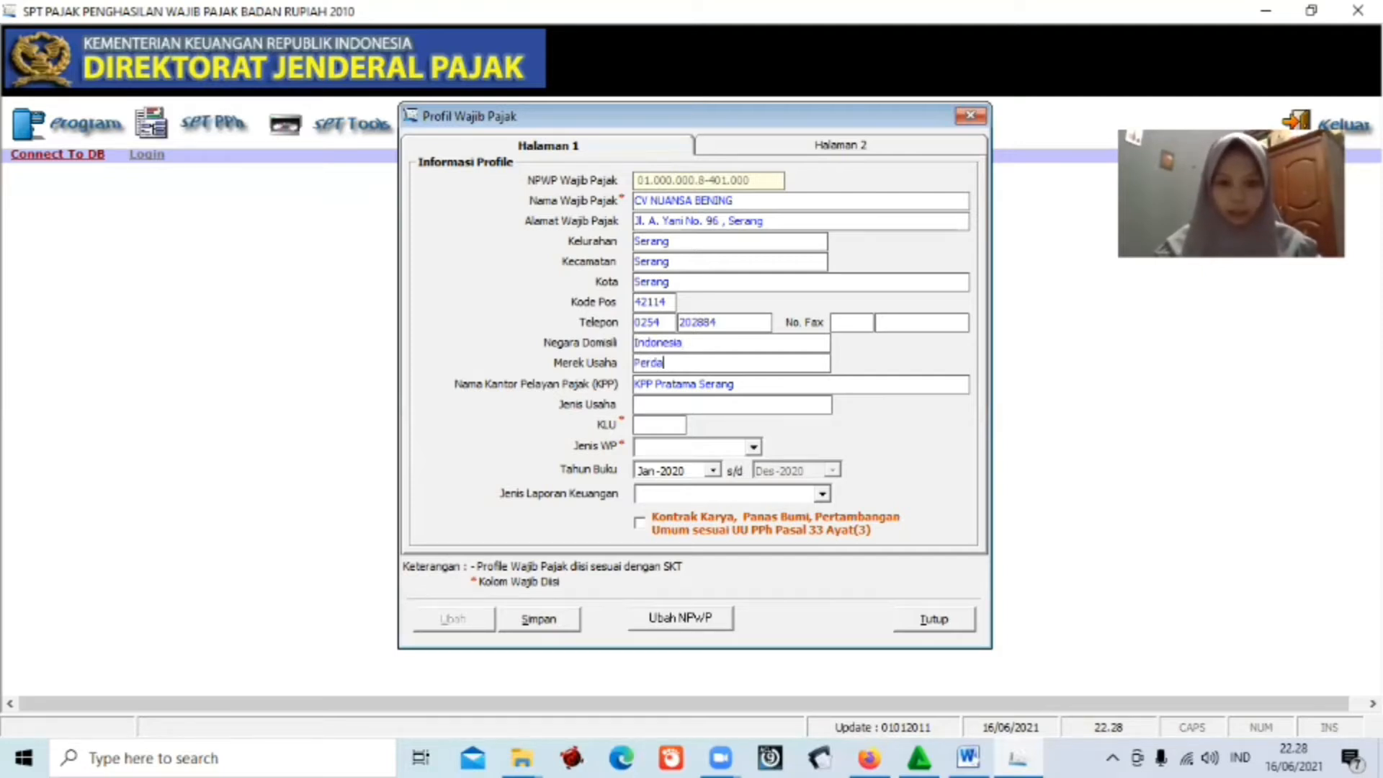
type("gangan")
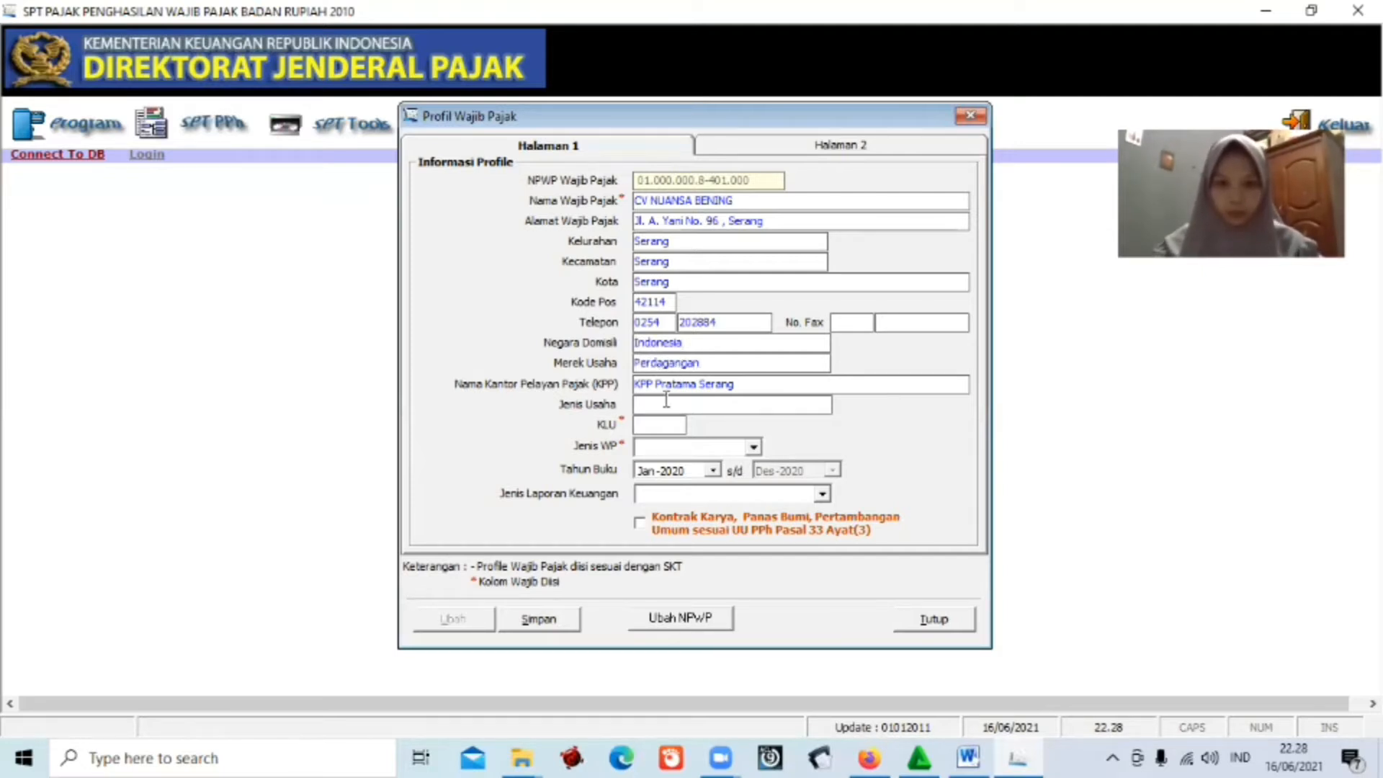
left_click(669, 405)
type("Per")
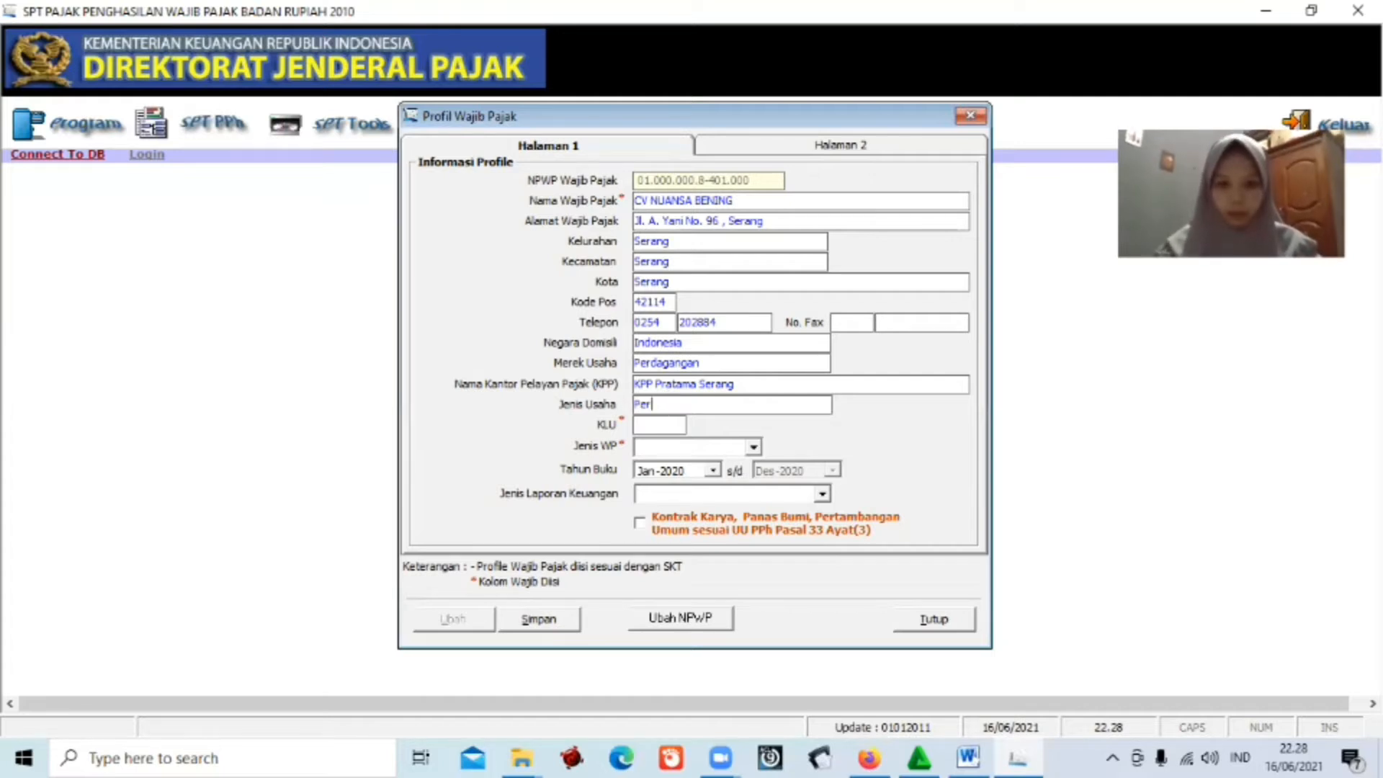
type("dagangan Minyak")
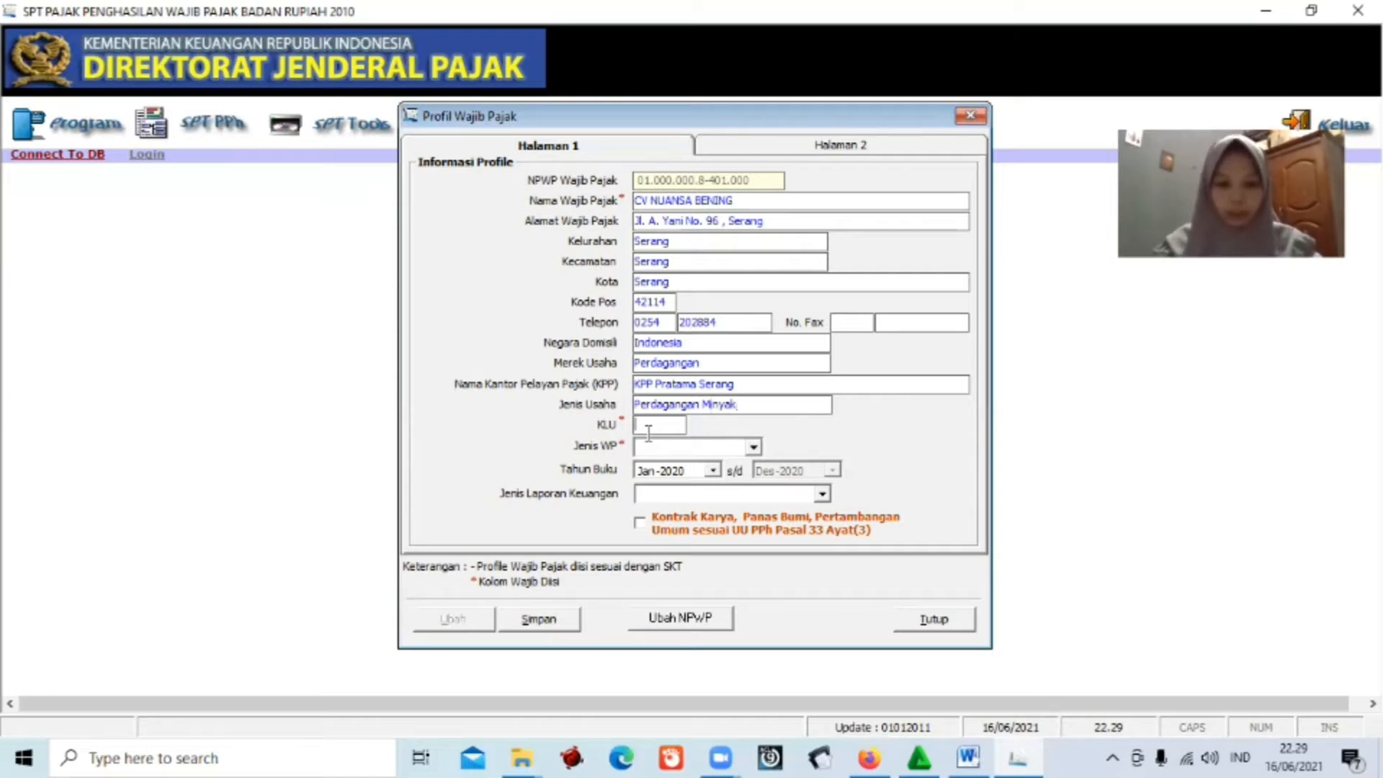
type("464")
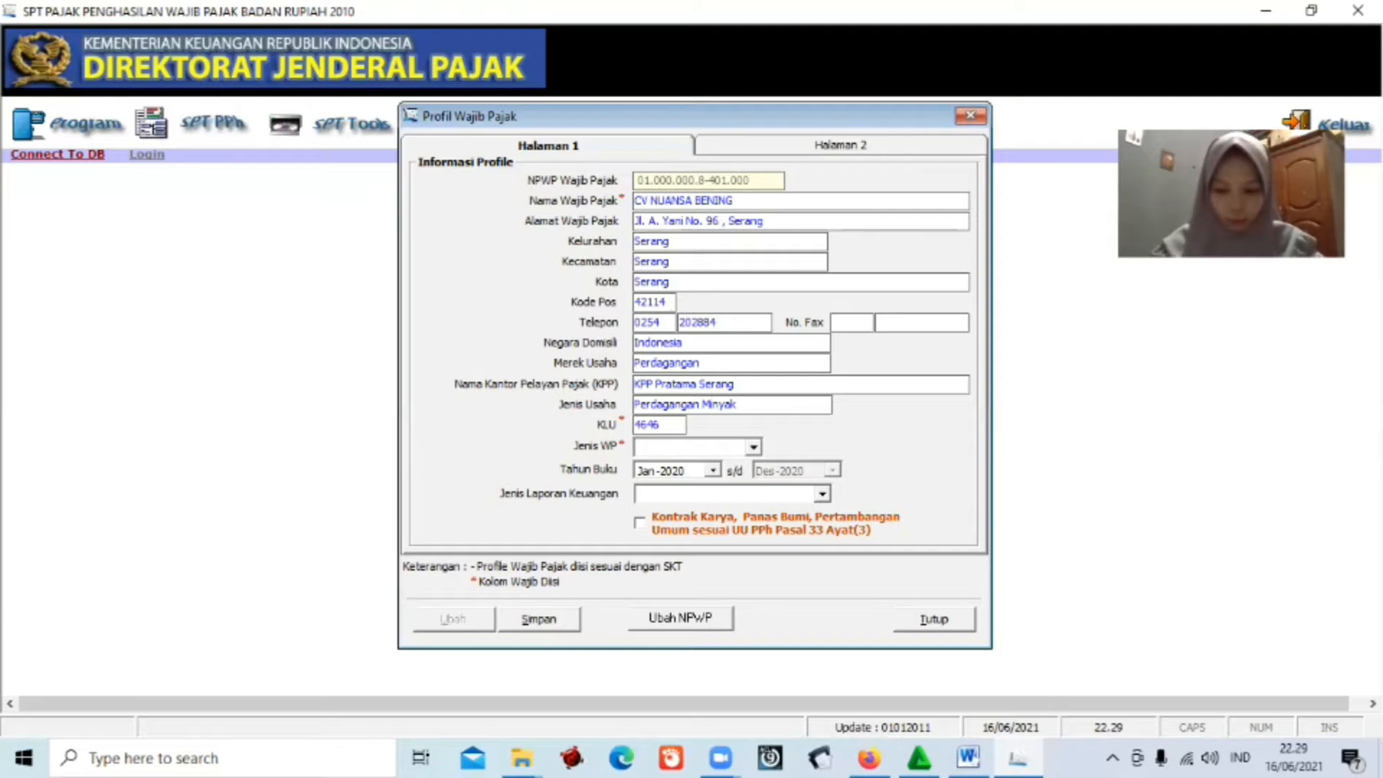
type("620")
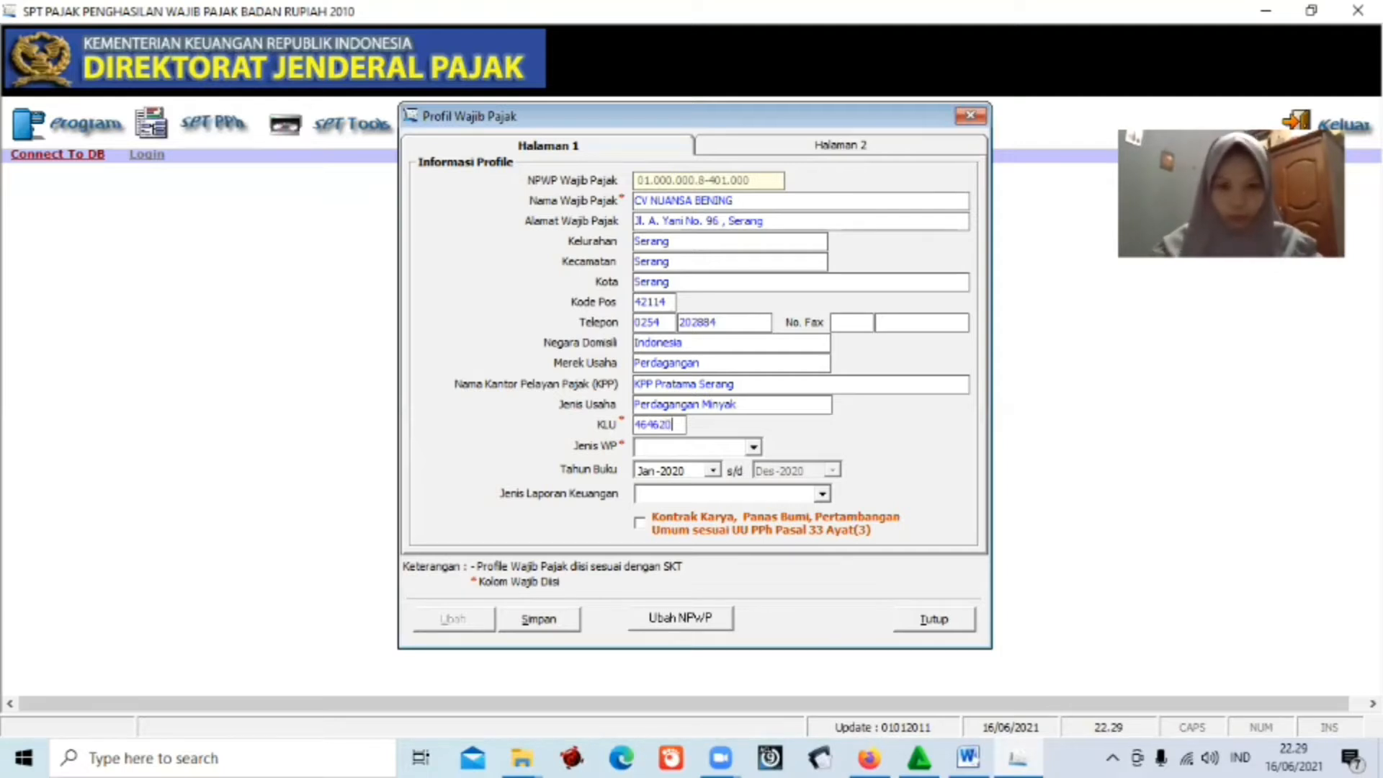
Choose BUT as taxpayer type and Perusahaan Dagang as financial report type.
left_click(648, 448)
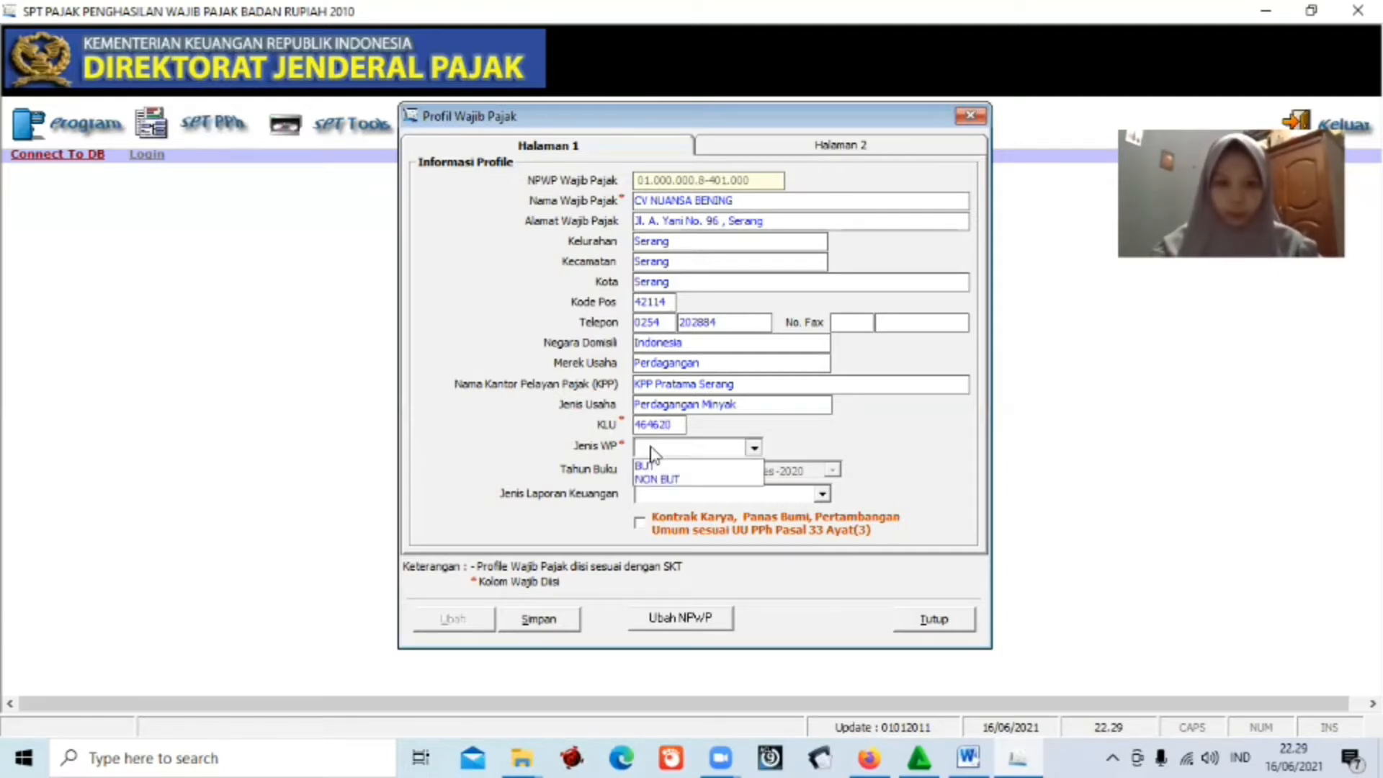
left_click(657, 468)
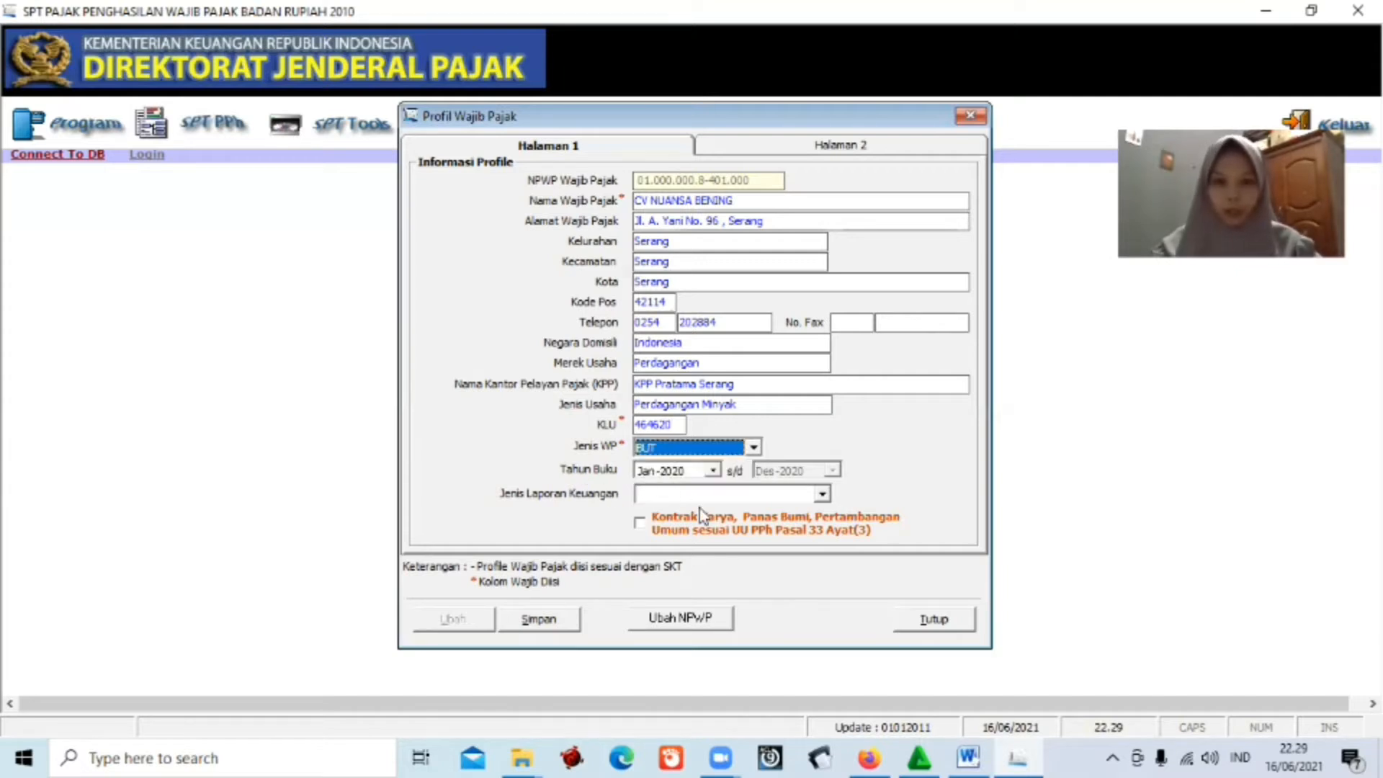
left_click(821, 494)
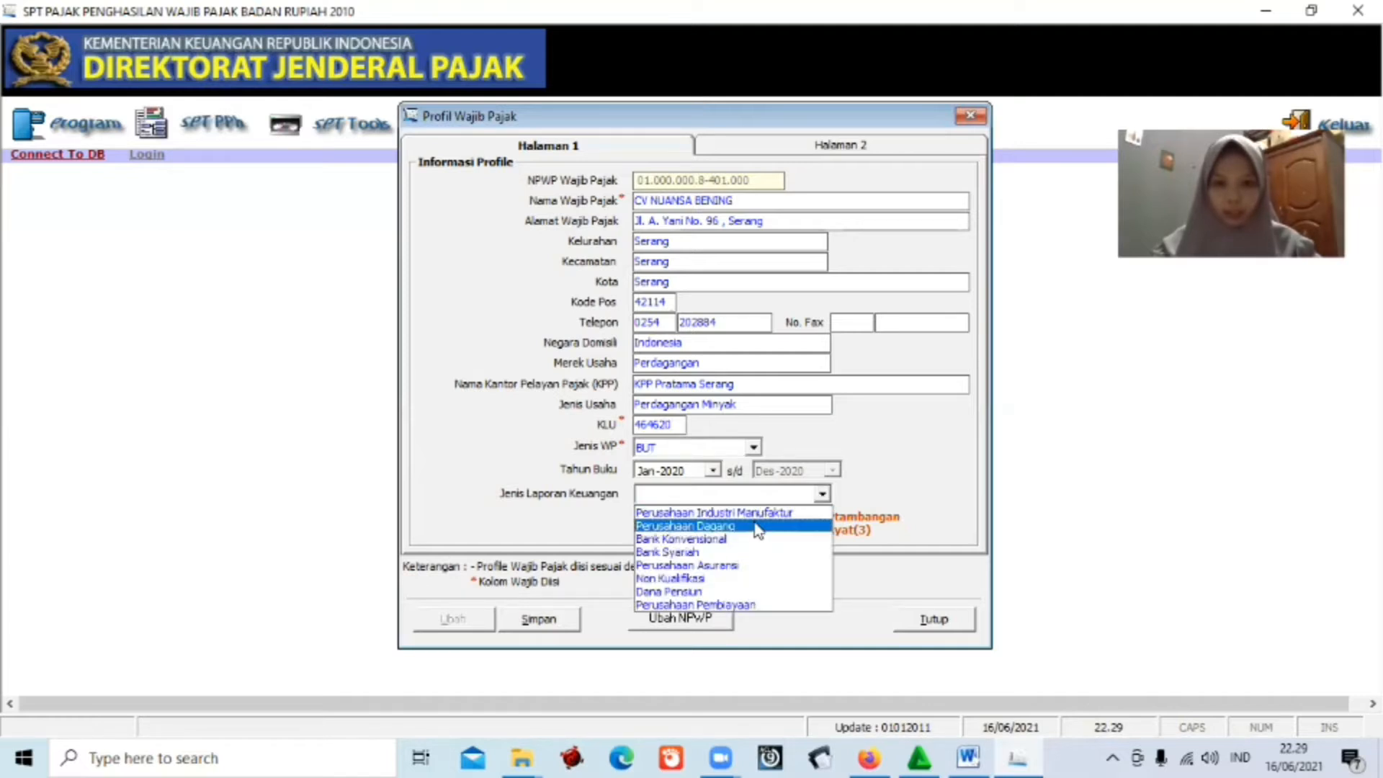
left_click(756, 526)
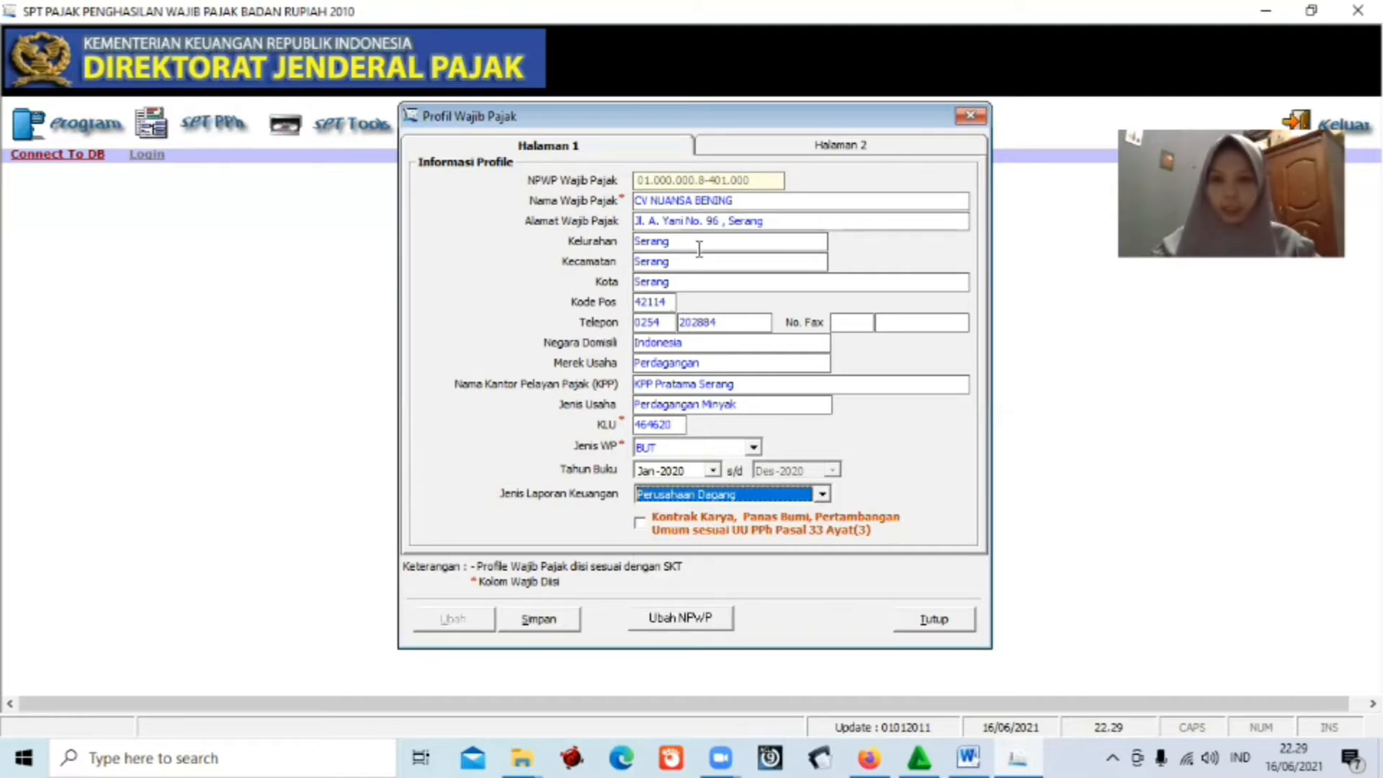
left_click(824, 150)
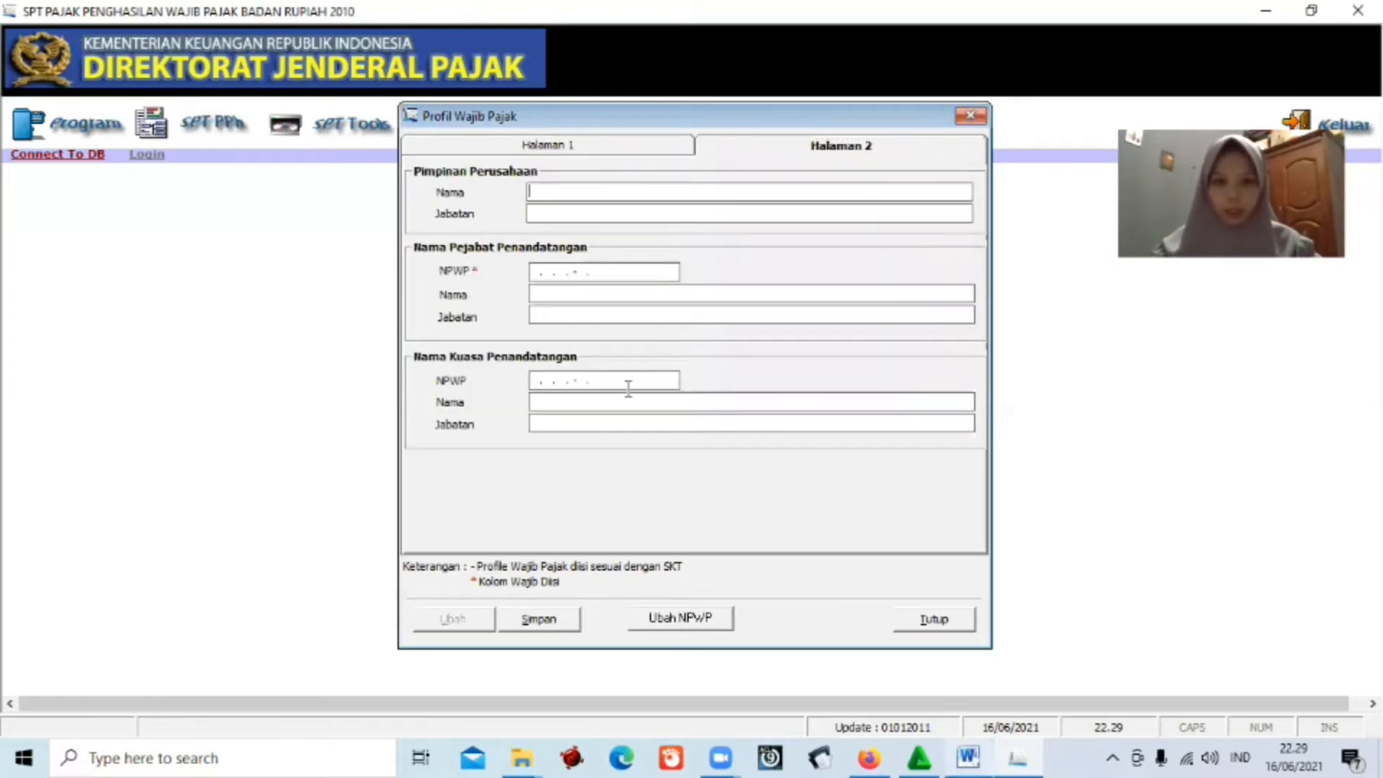
Copy the director's name from Word and enter it as company leader.
key("alt+Tab")
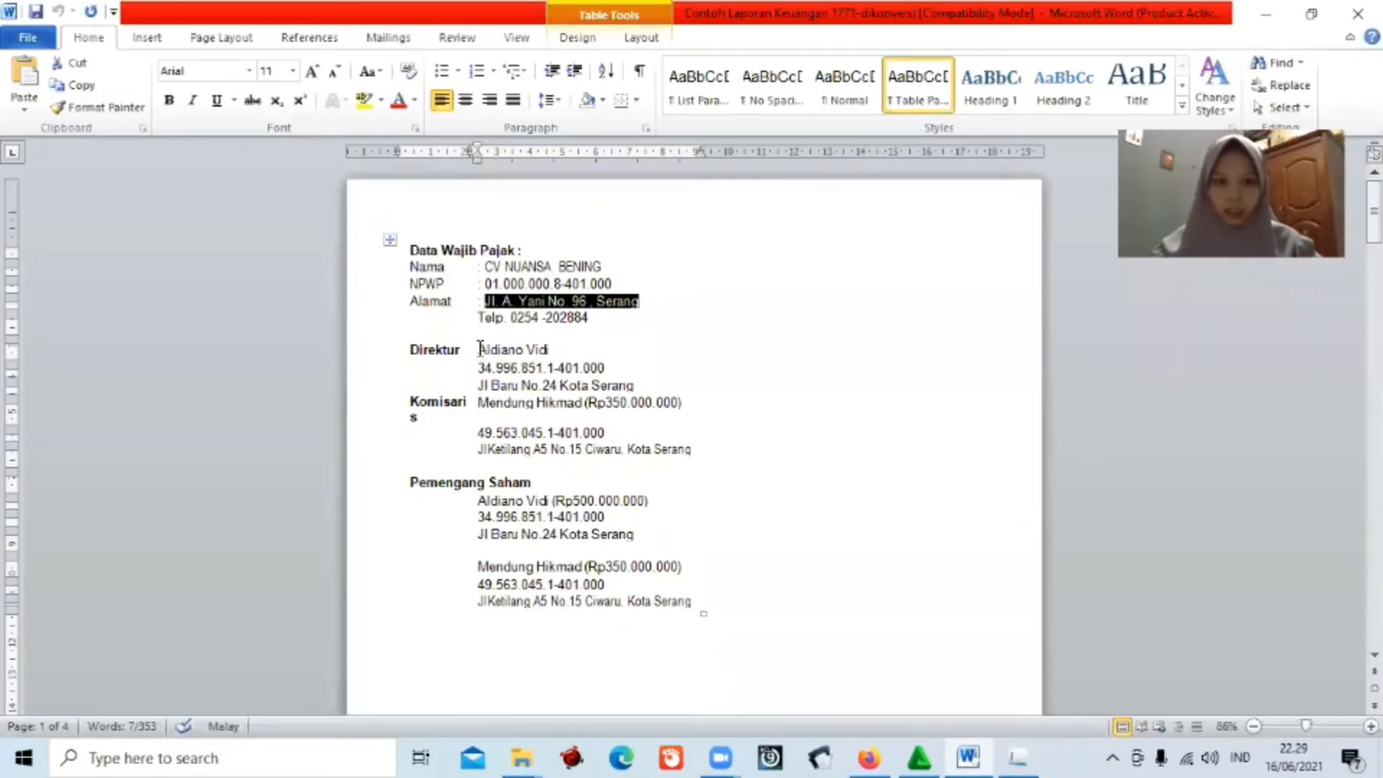
left_click_drag(480, 349, 558, 352)
key("ctrl+c")
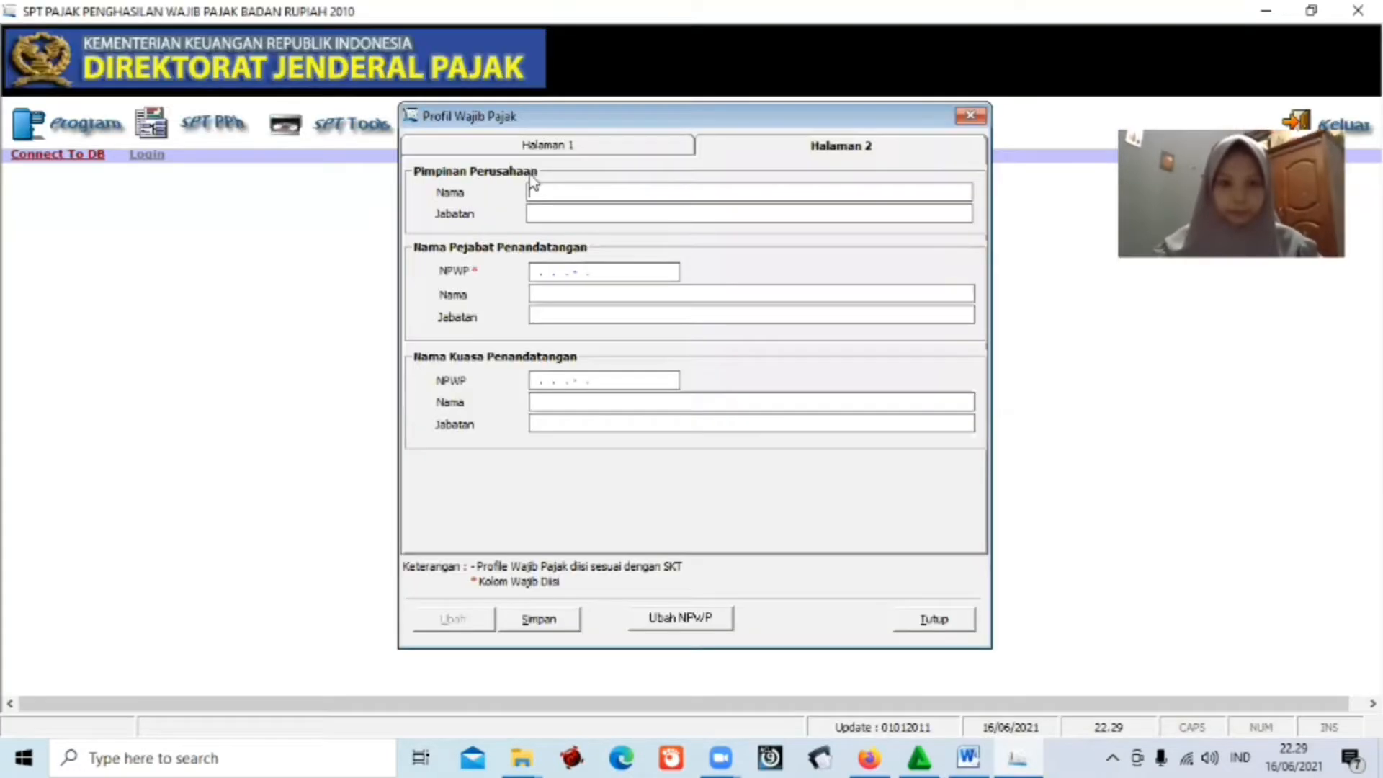
key("alt+Tab")
left_click(533, 190)
key("ctrl+v")
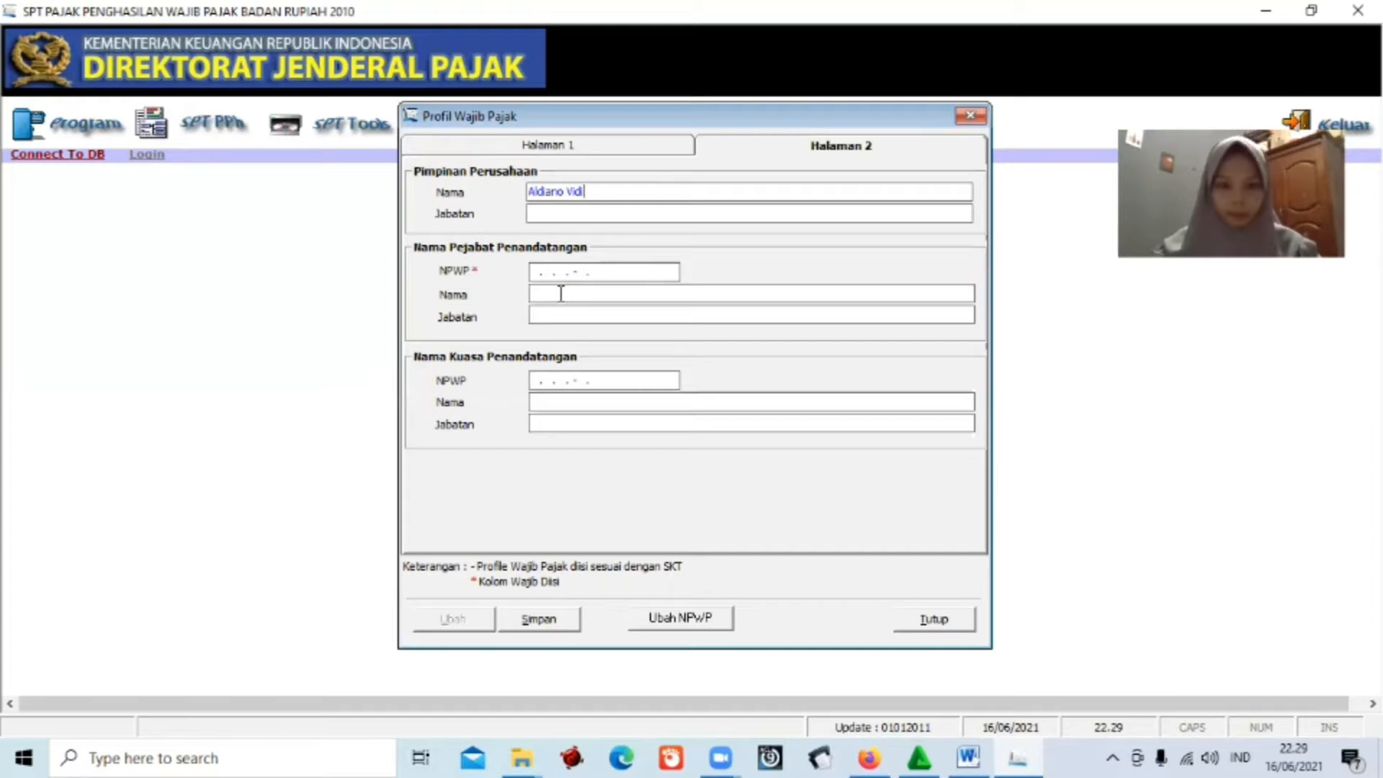
Enter the director as signing official with position Direktur.
left_click(560, 293)
key("ctrl+v")
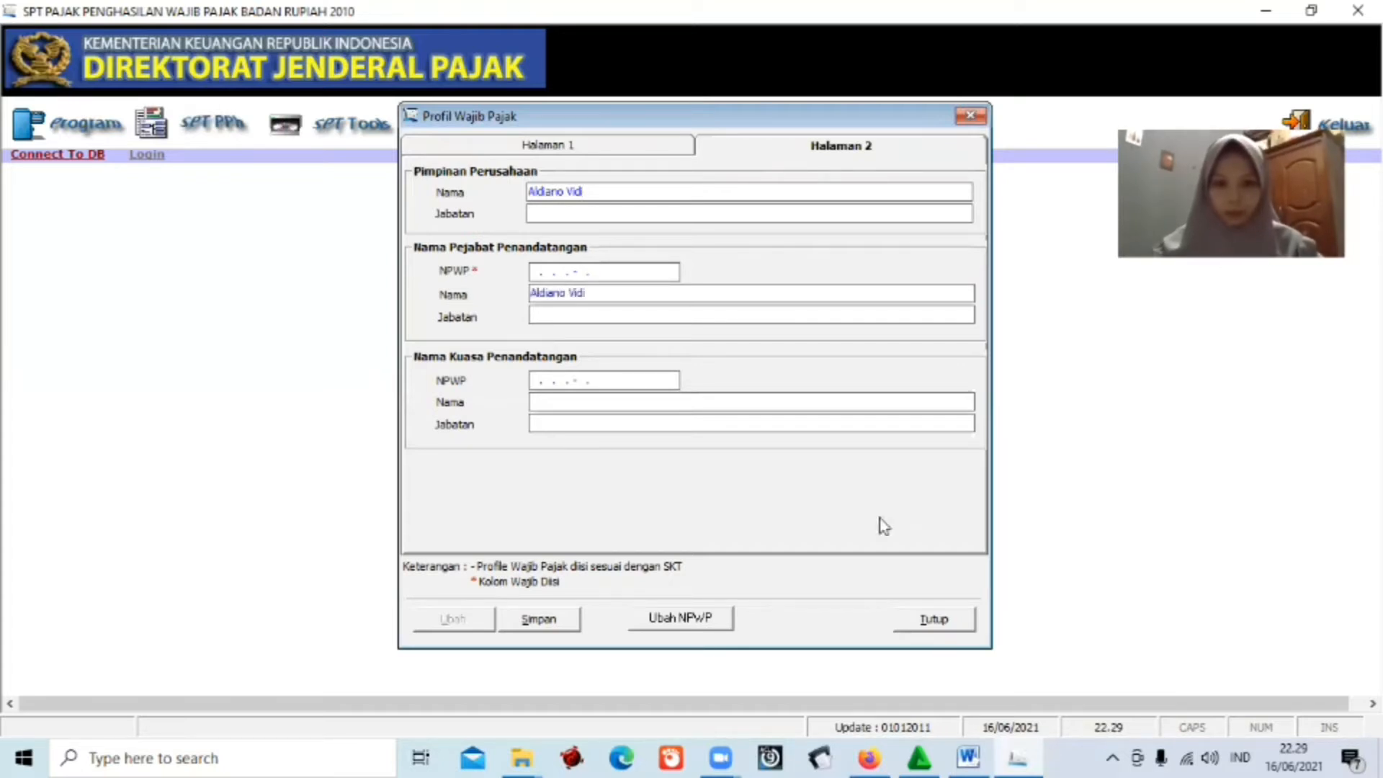
type("D")
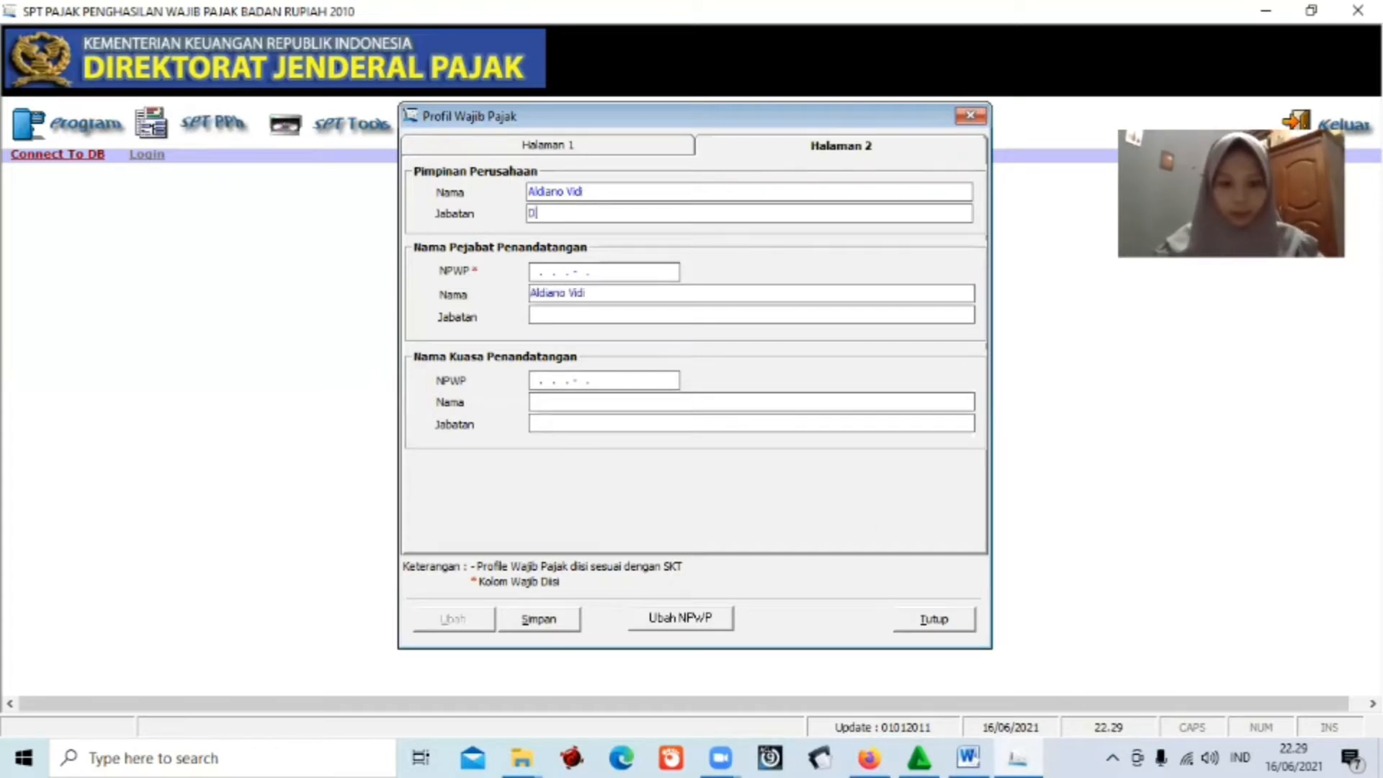
type("irektur")
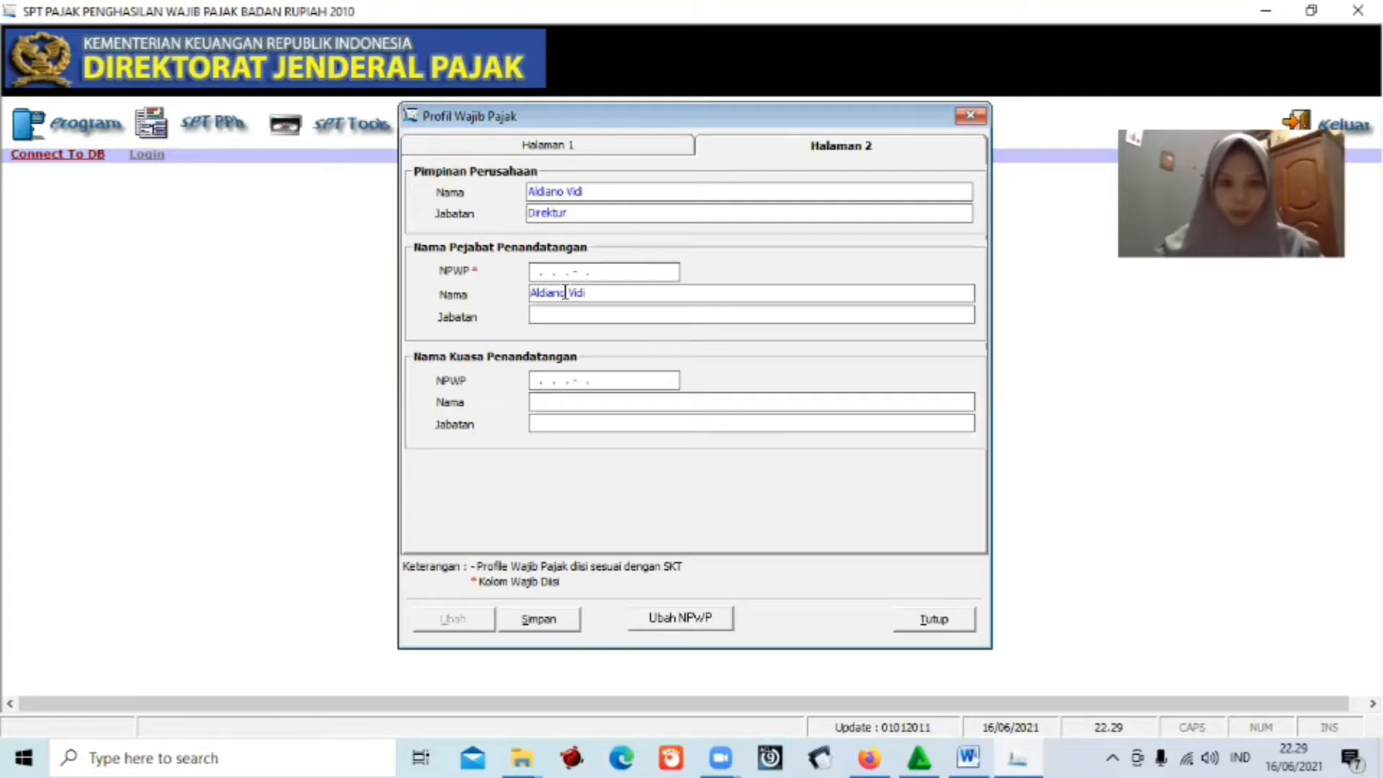
left_click(565, 314)
type("Dirte")
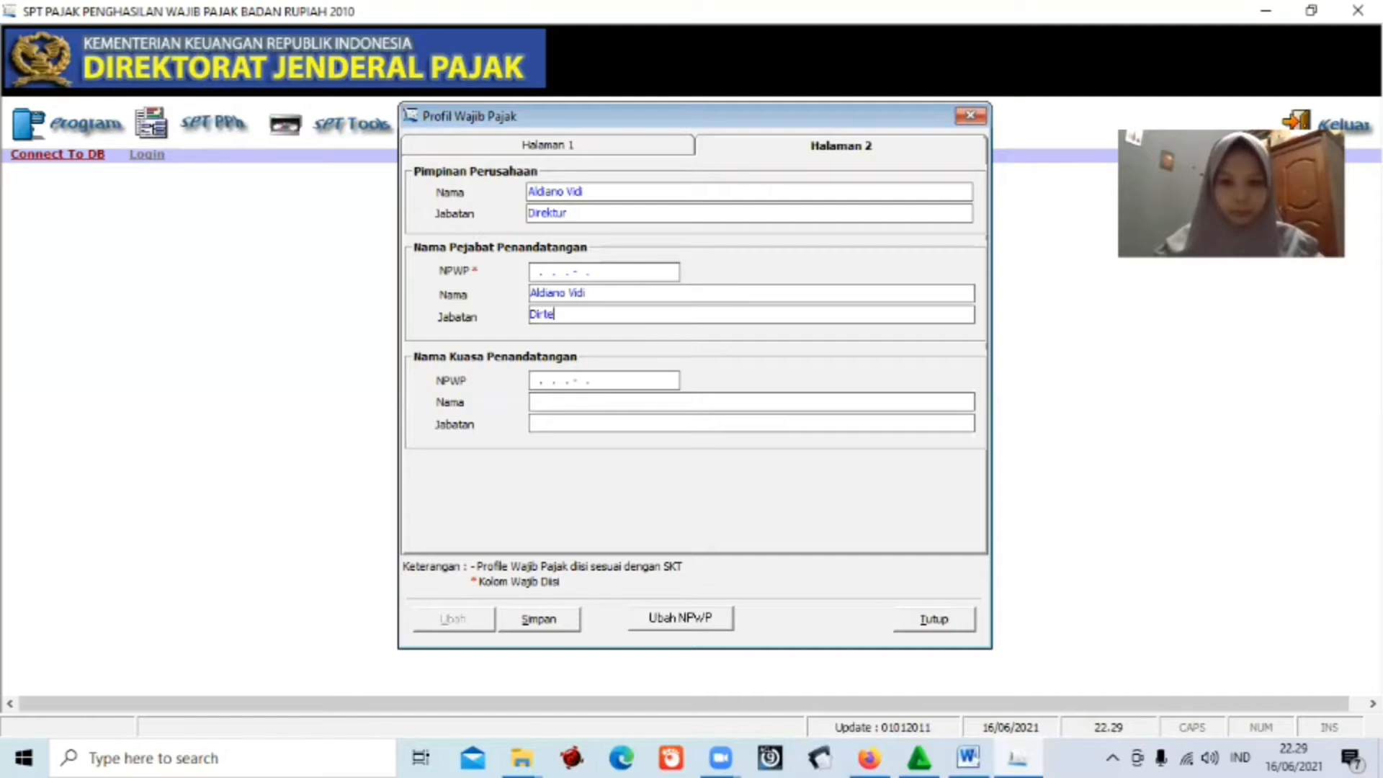
key("BackSpace")
key("BackSpace")
type("ektu")
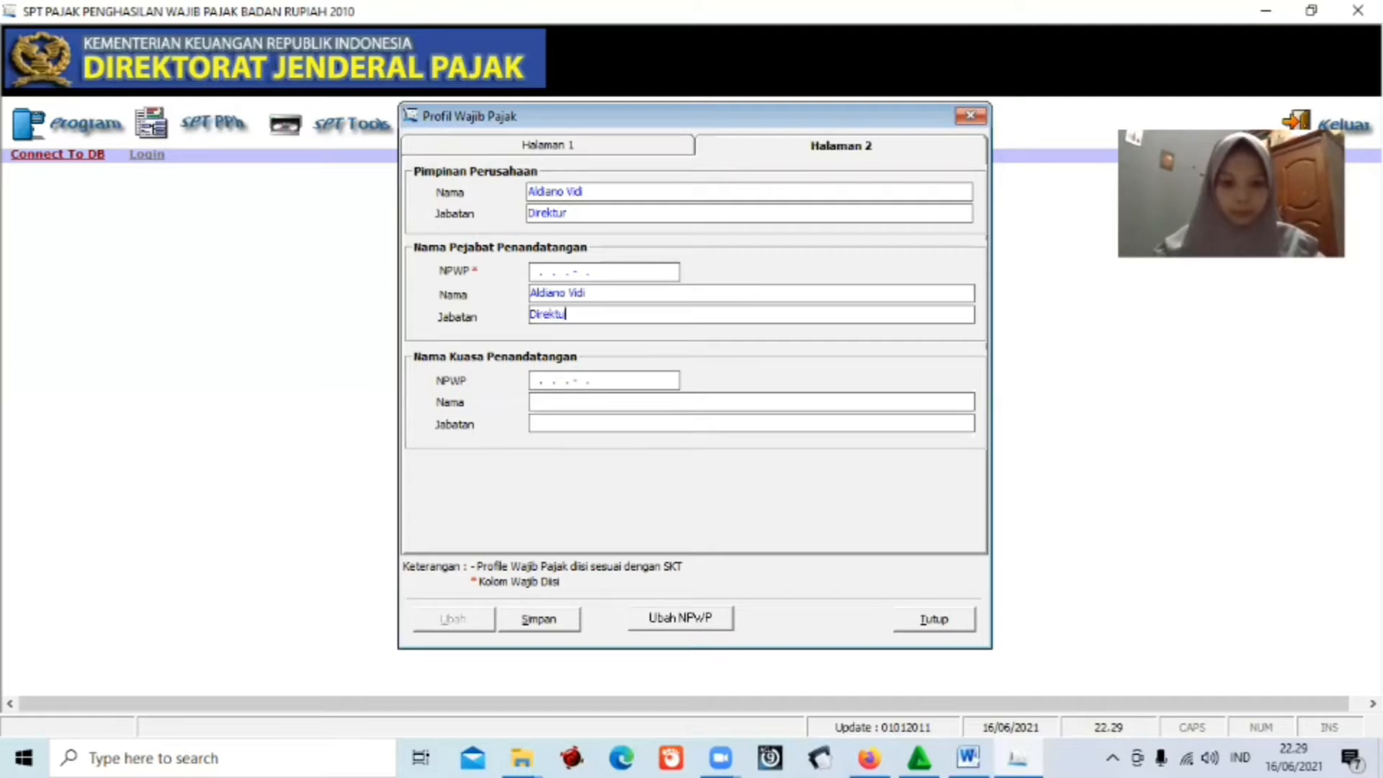
type("r")
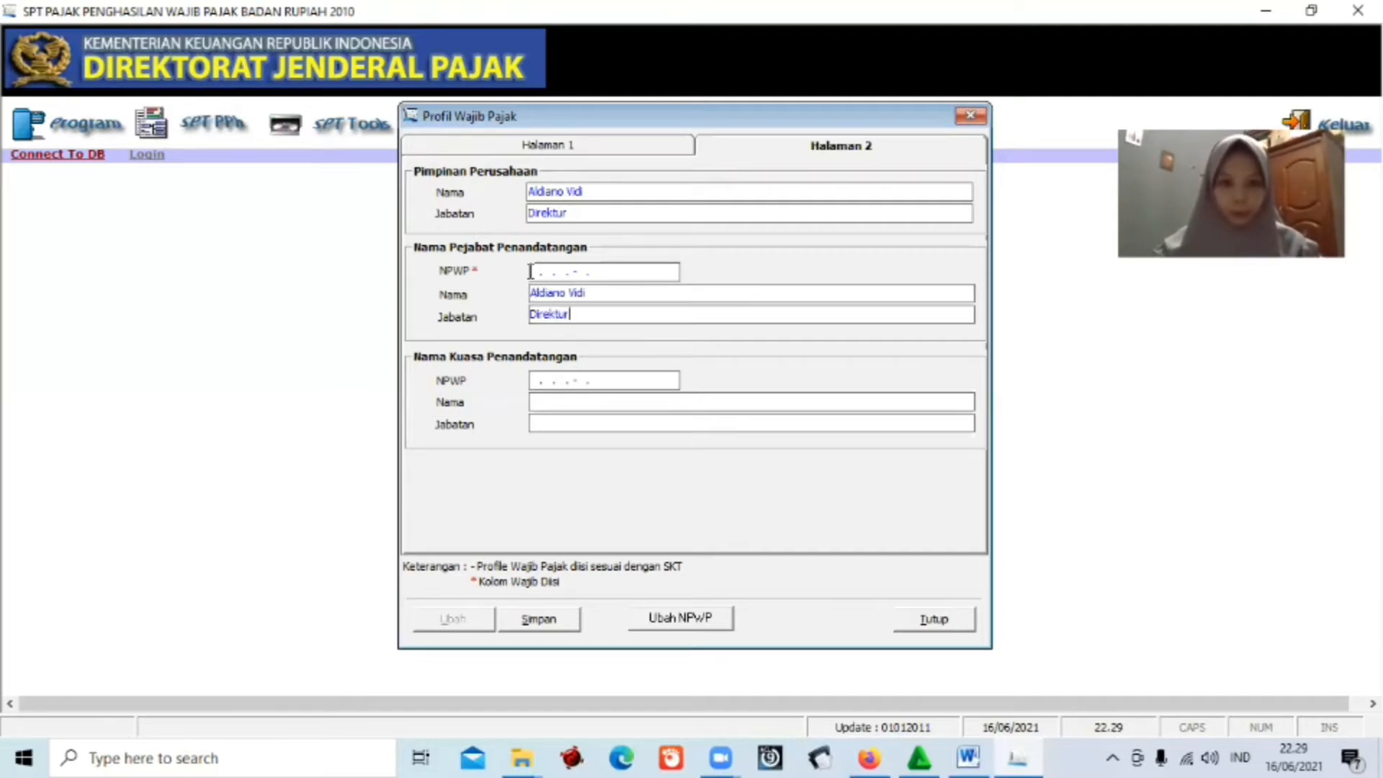
Paste the director's NPWP as the signer's NPWP and save the profile.
left_click(603, 272)
left_click(957, 757)
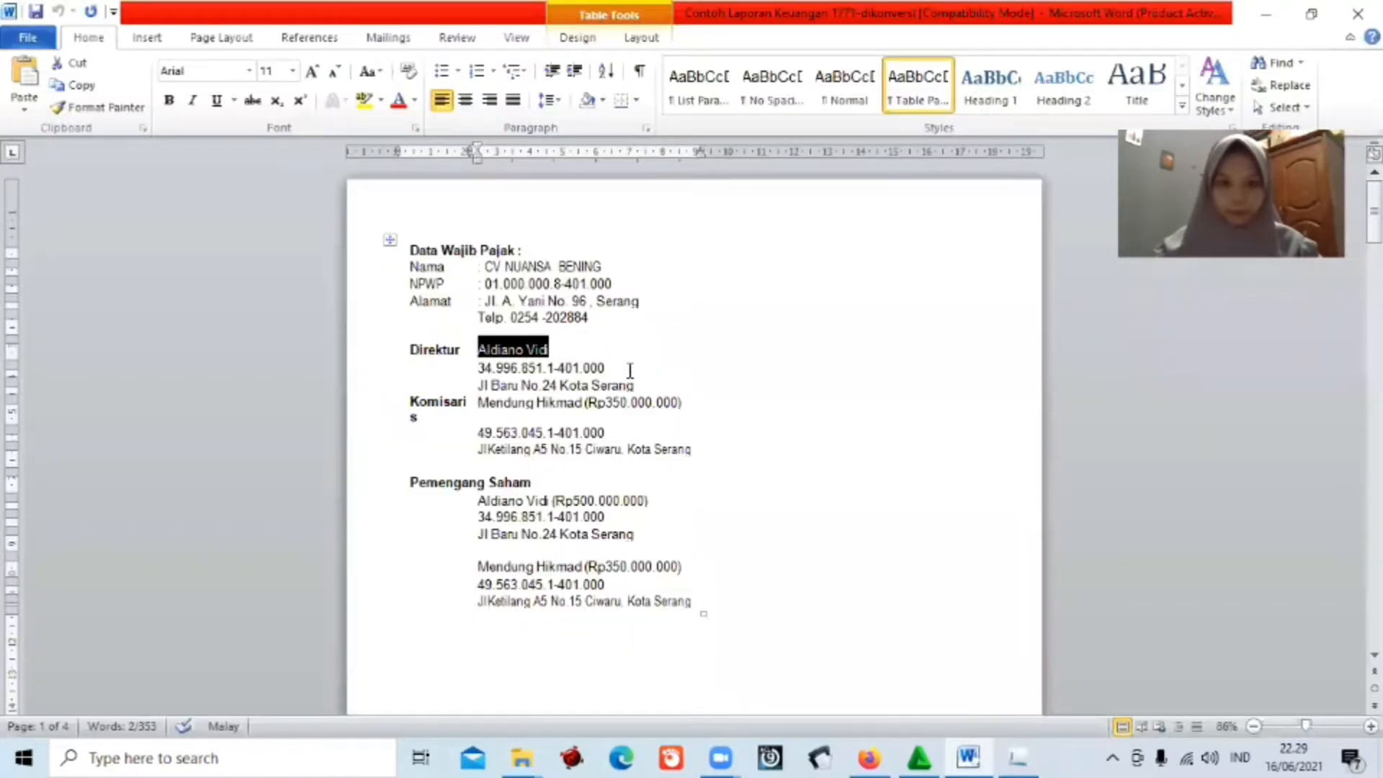
left_click(481, 370)
key("ctrl+c")
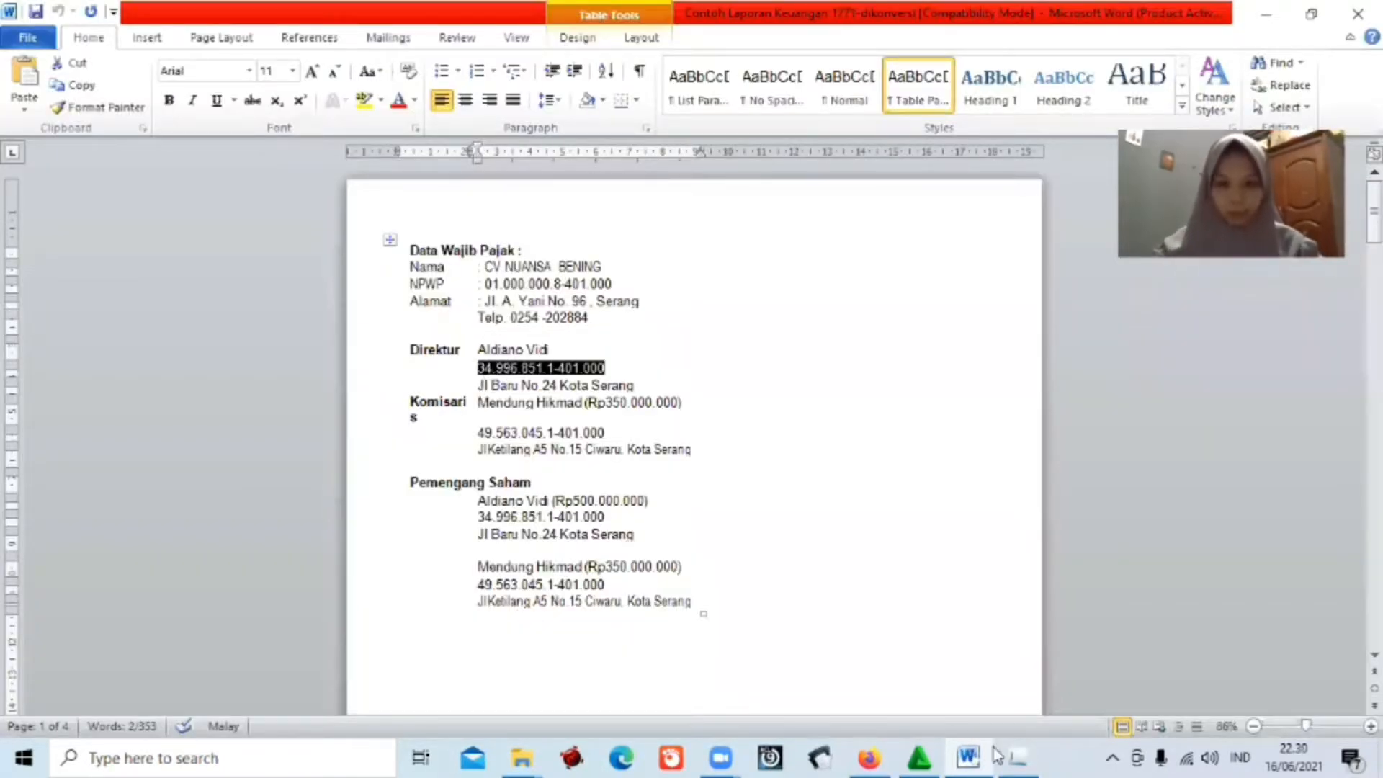
left_click(1017, 758)
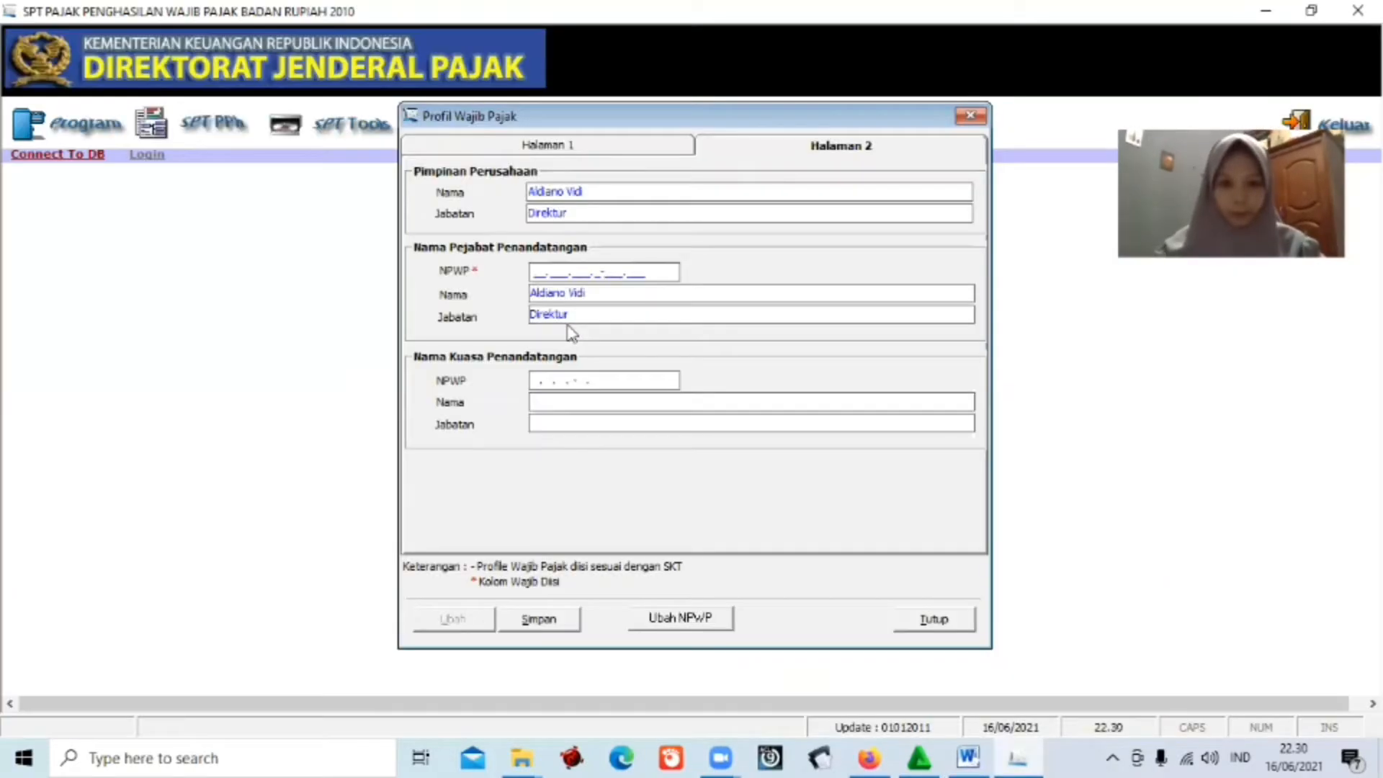
key("ctrl+v")
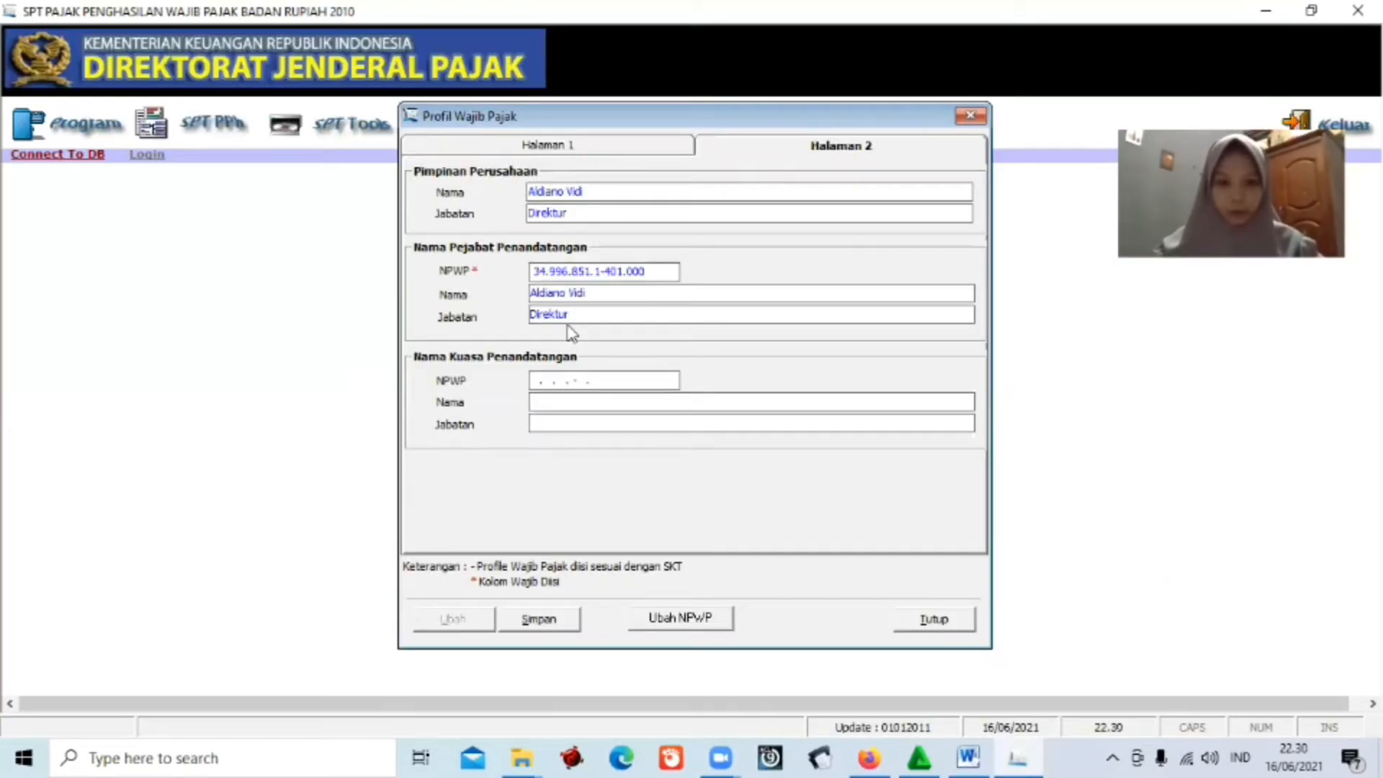
left_click(552, 620)
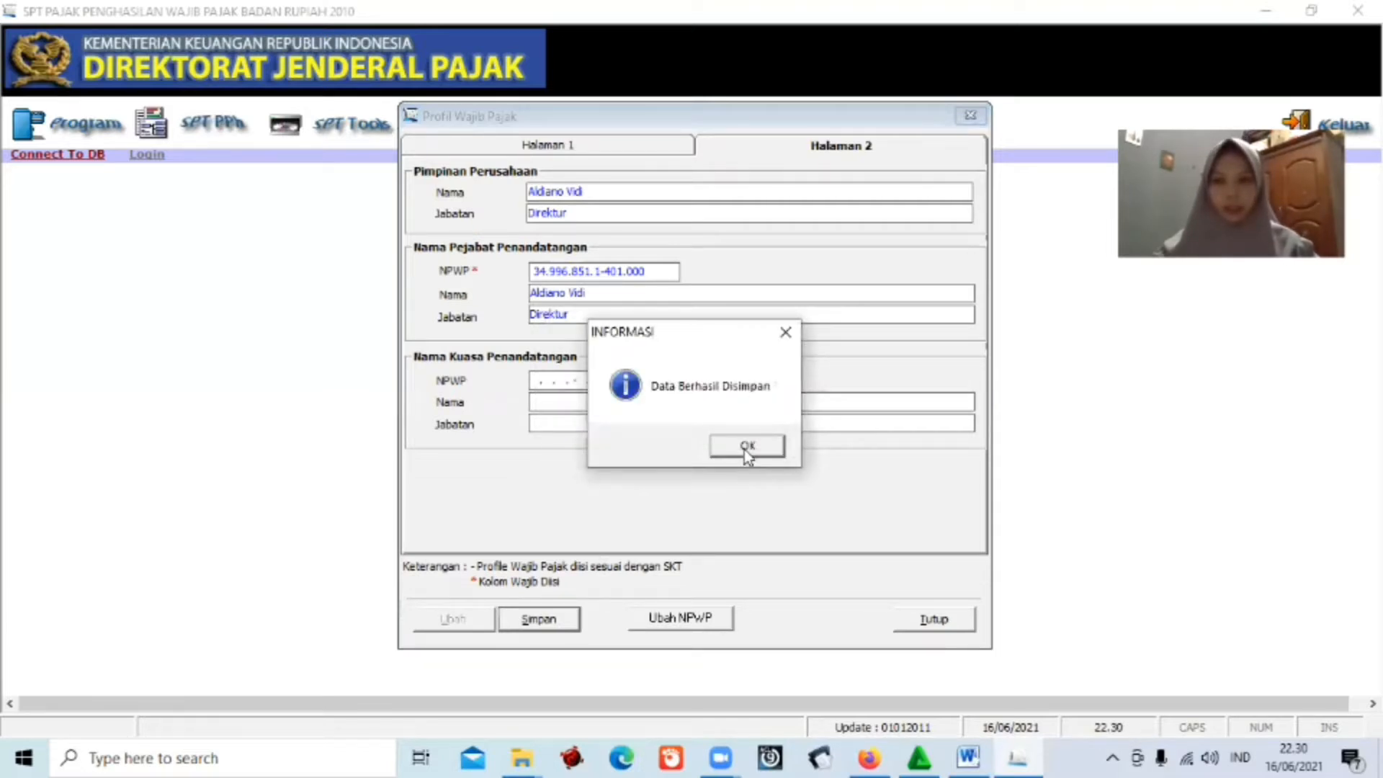
left_click(747, 446)
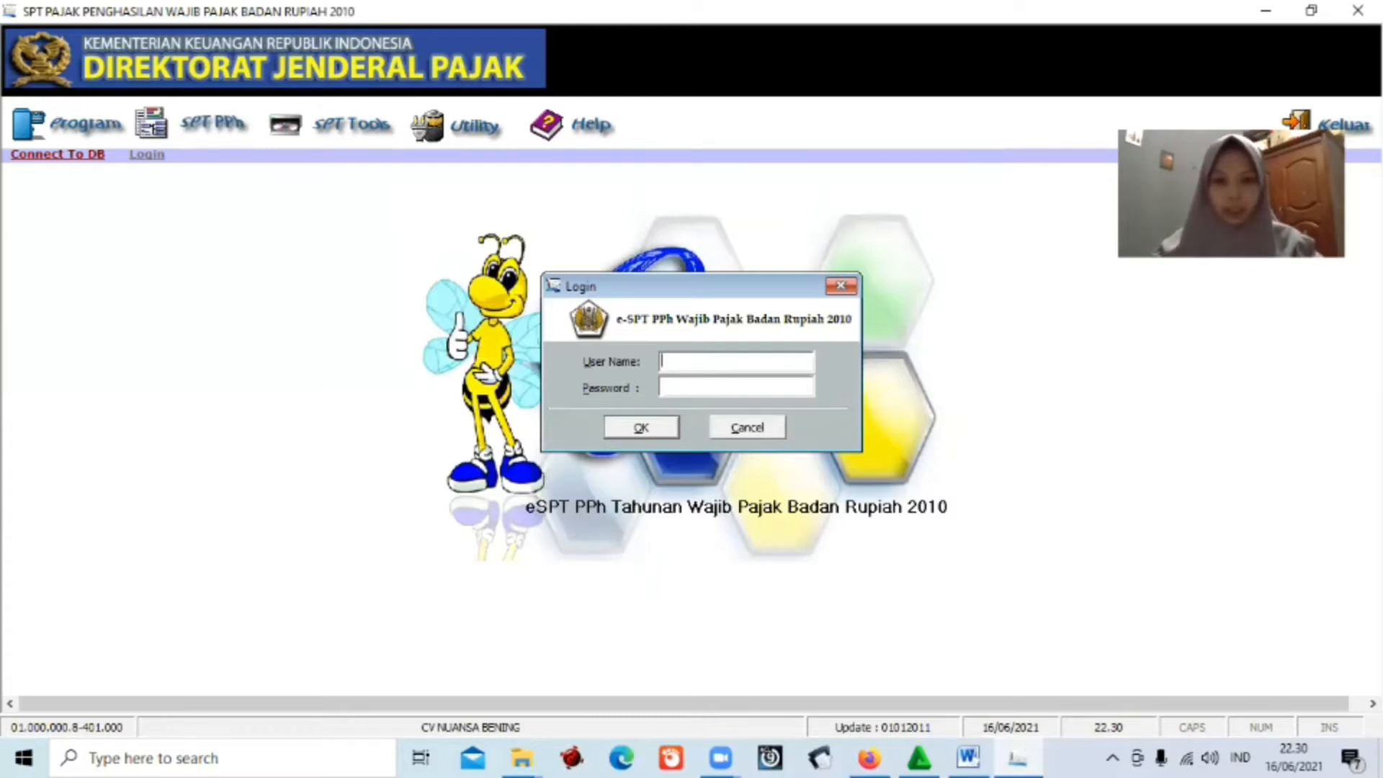
Log in as administrator with the account password.
type("adminis")
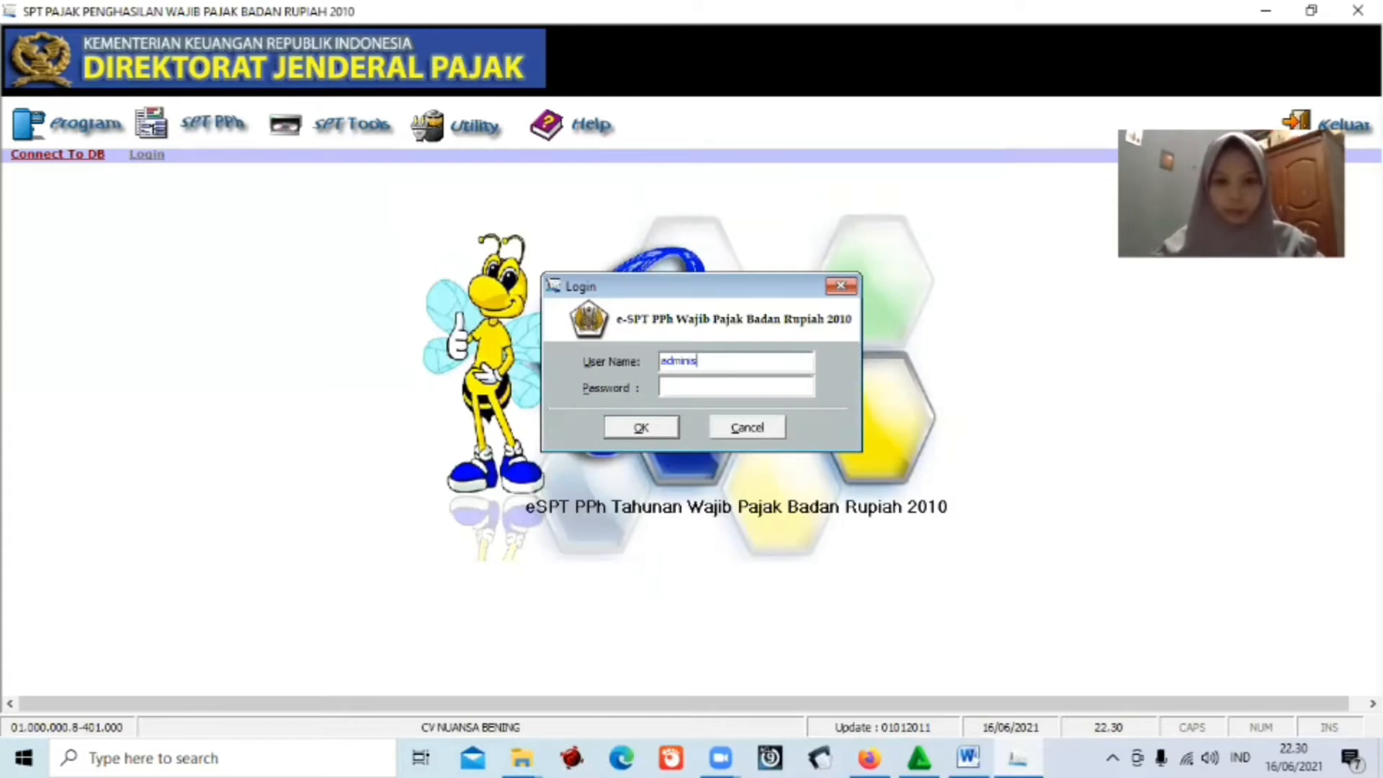
type("trator")
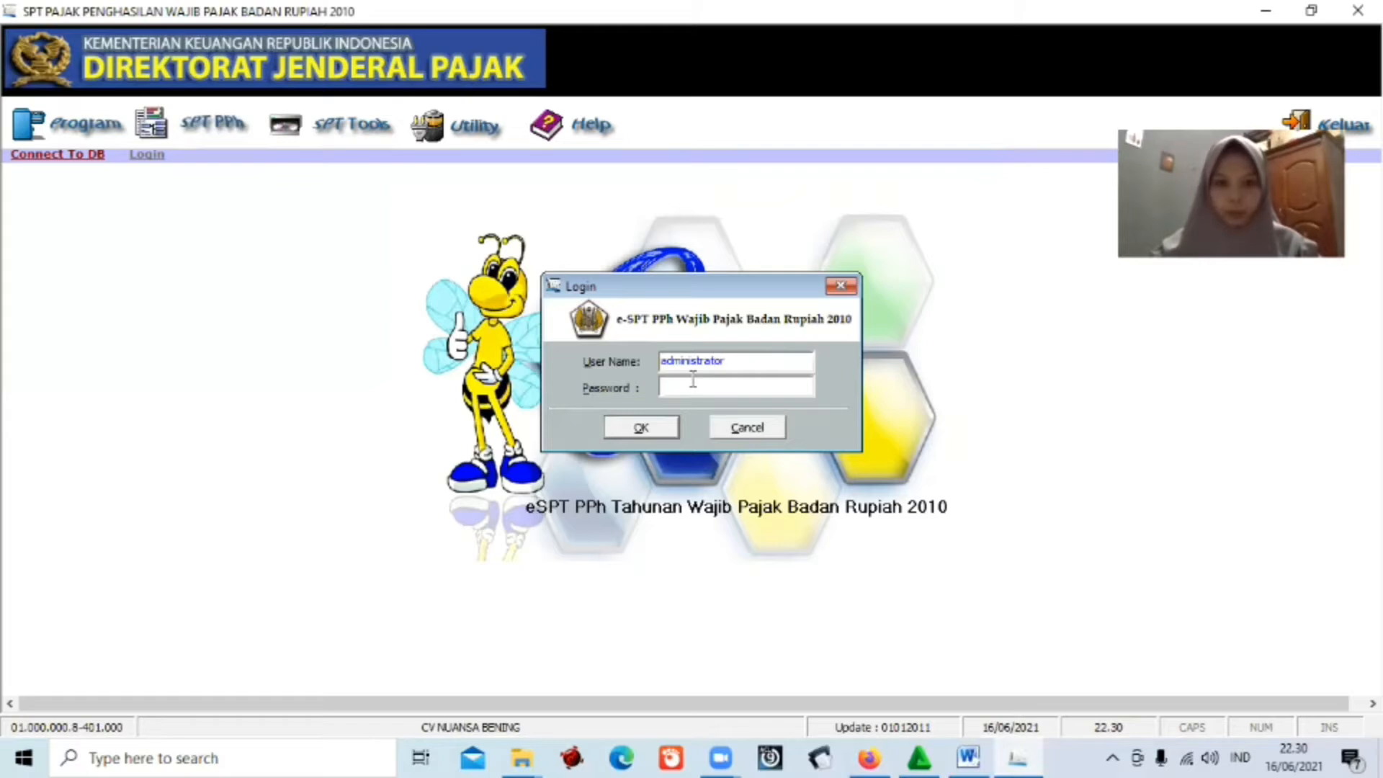
key("Tab")
type("123")
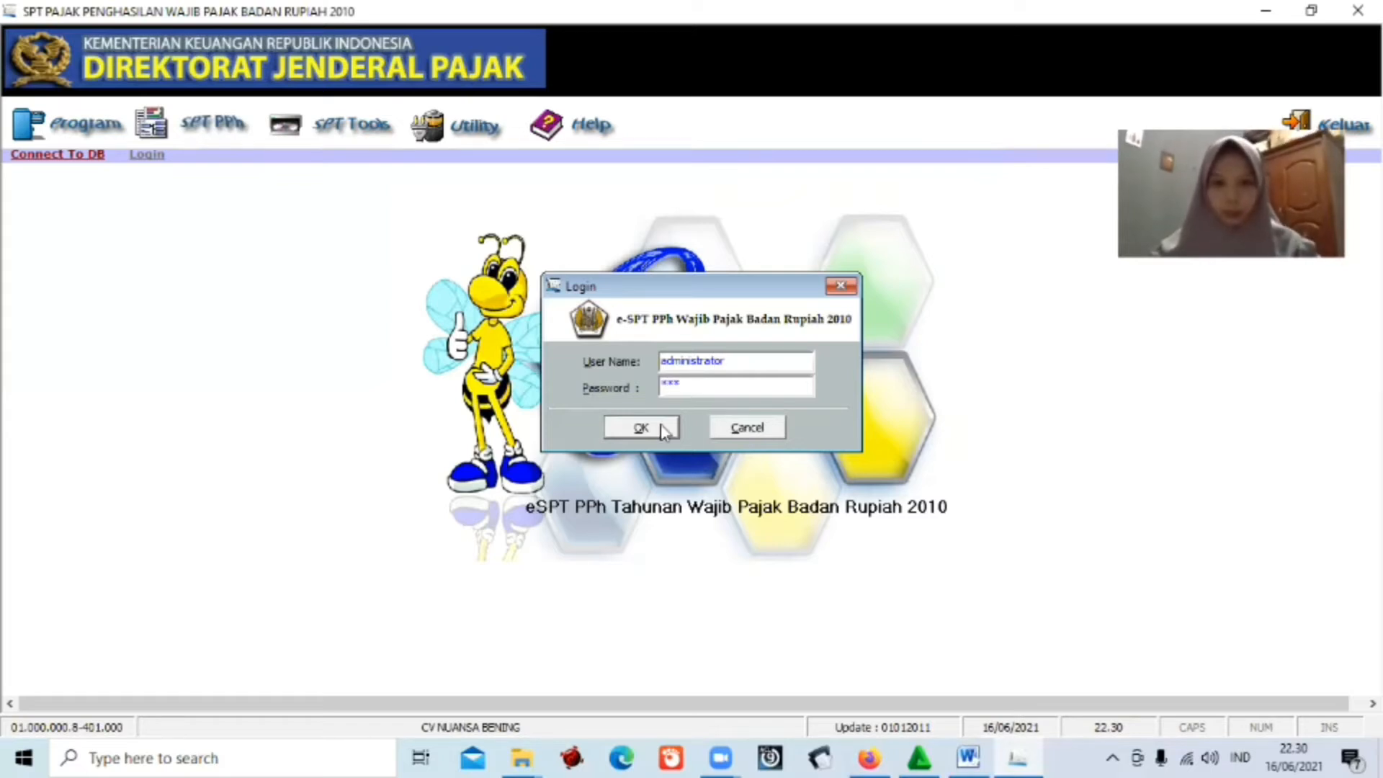
key("BackSpace")
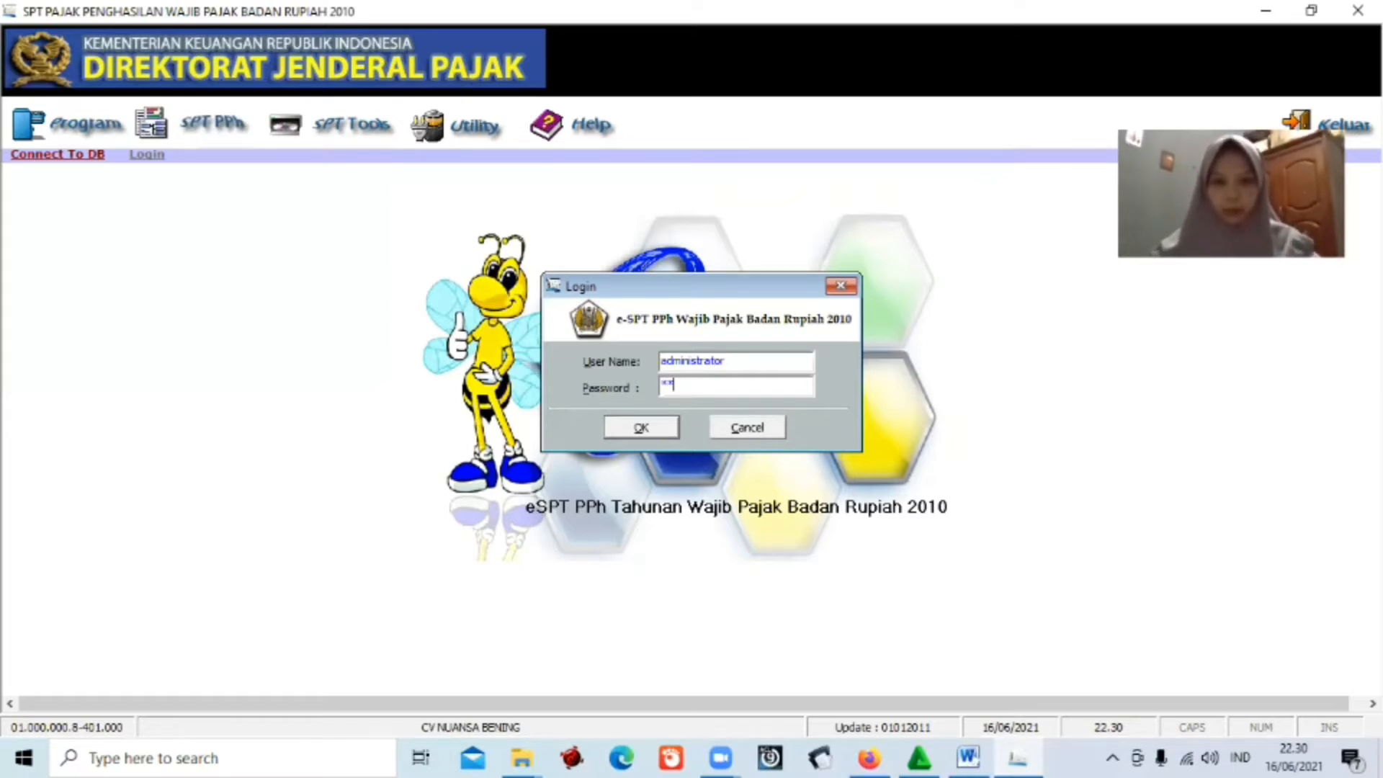
left_click(666, 426)
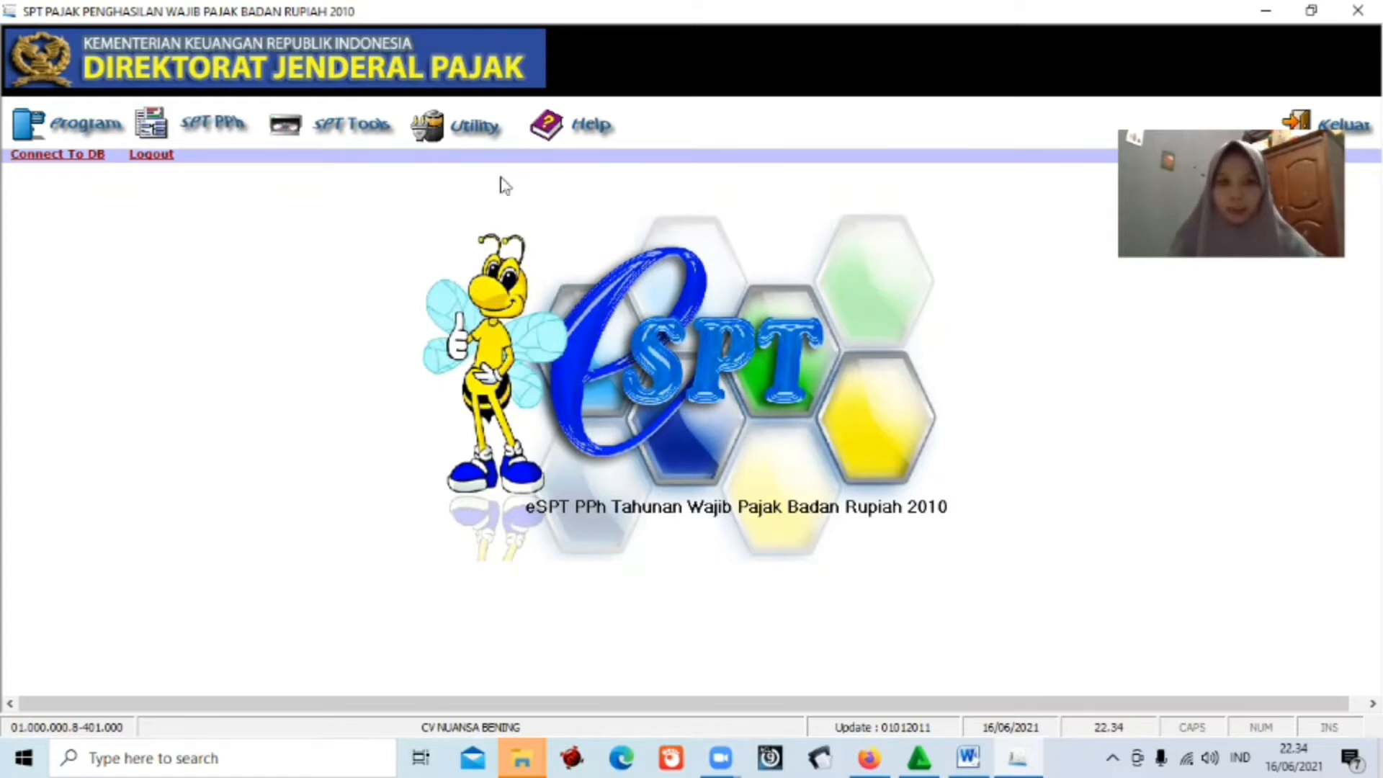
Create a new SPT via Buat SPT Baru for tax year 2020, correction 0.
left_click(64, 131)
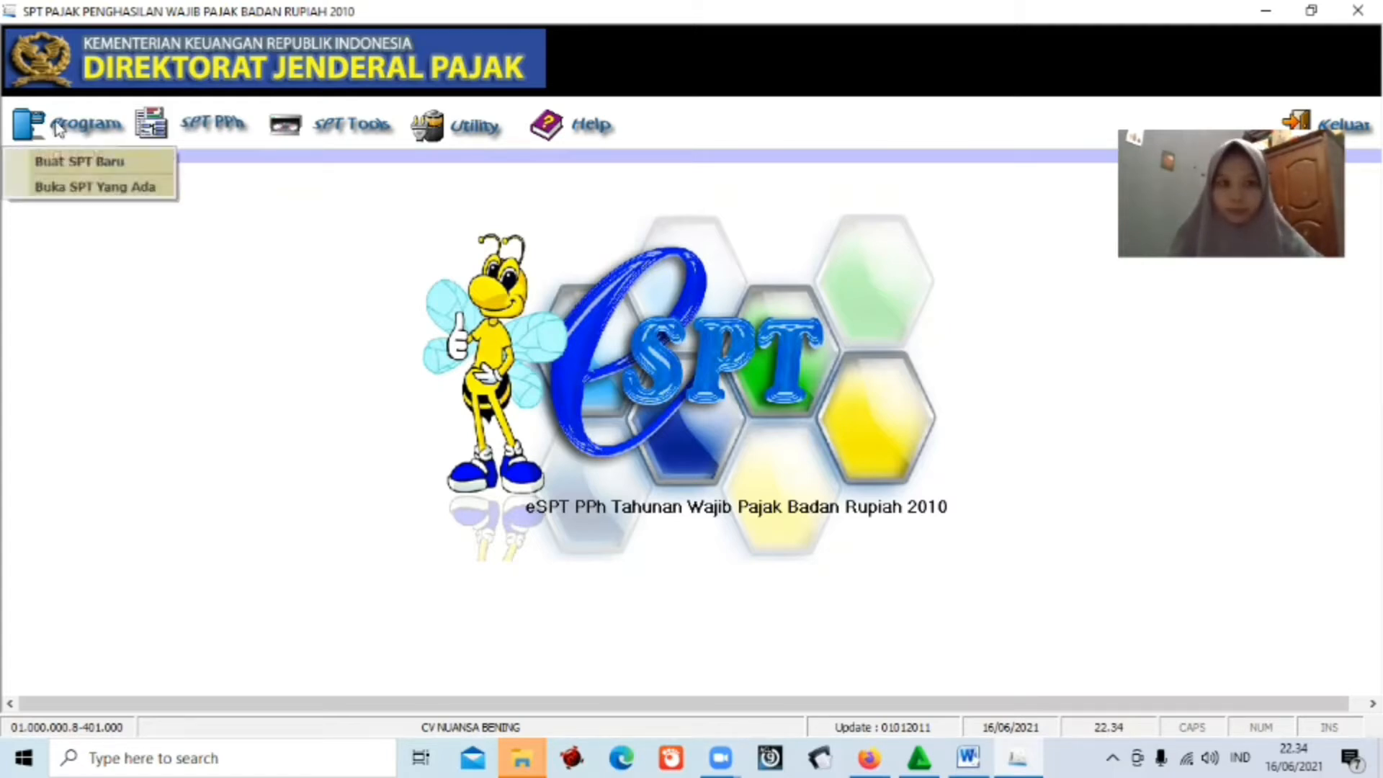
left_click(86, 164)
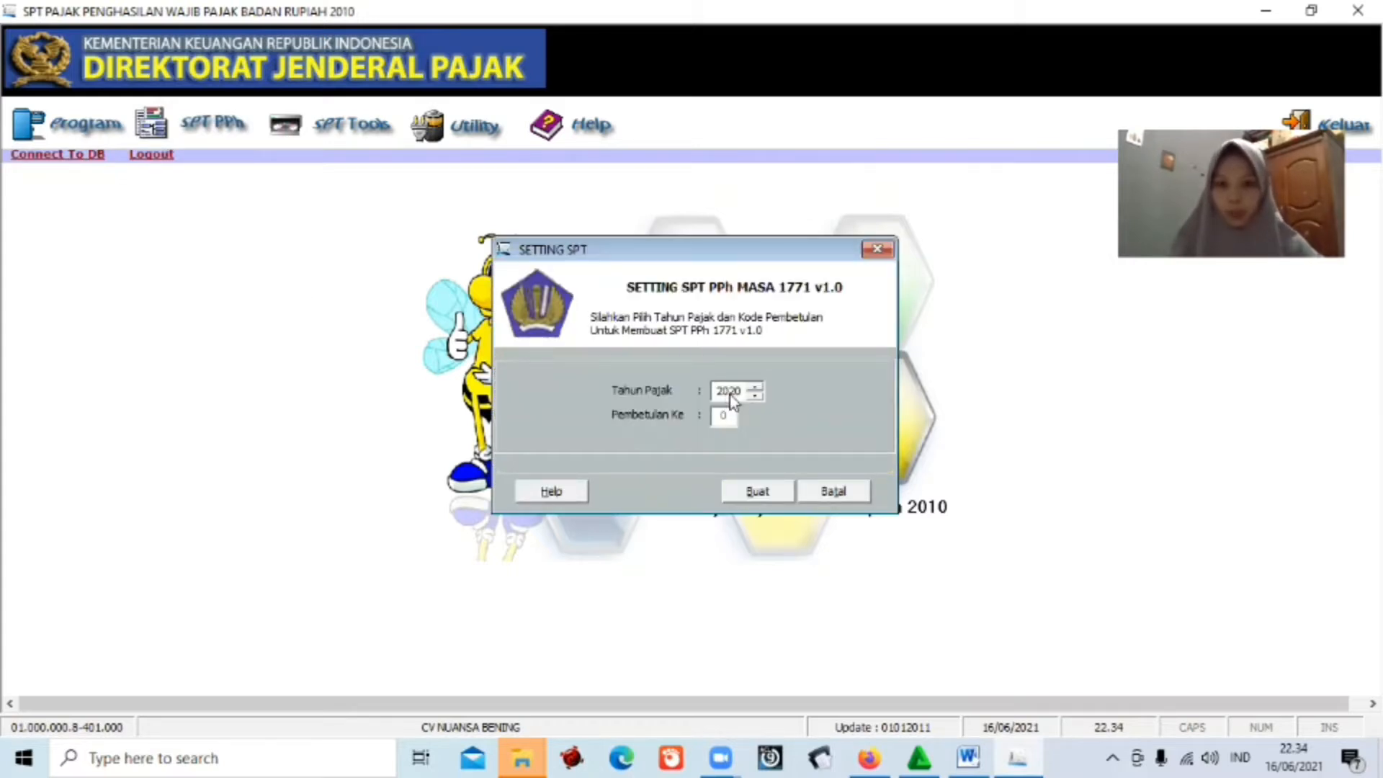
left_click(762, 497)
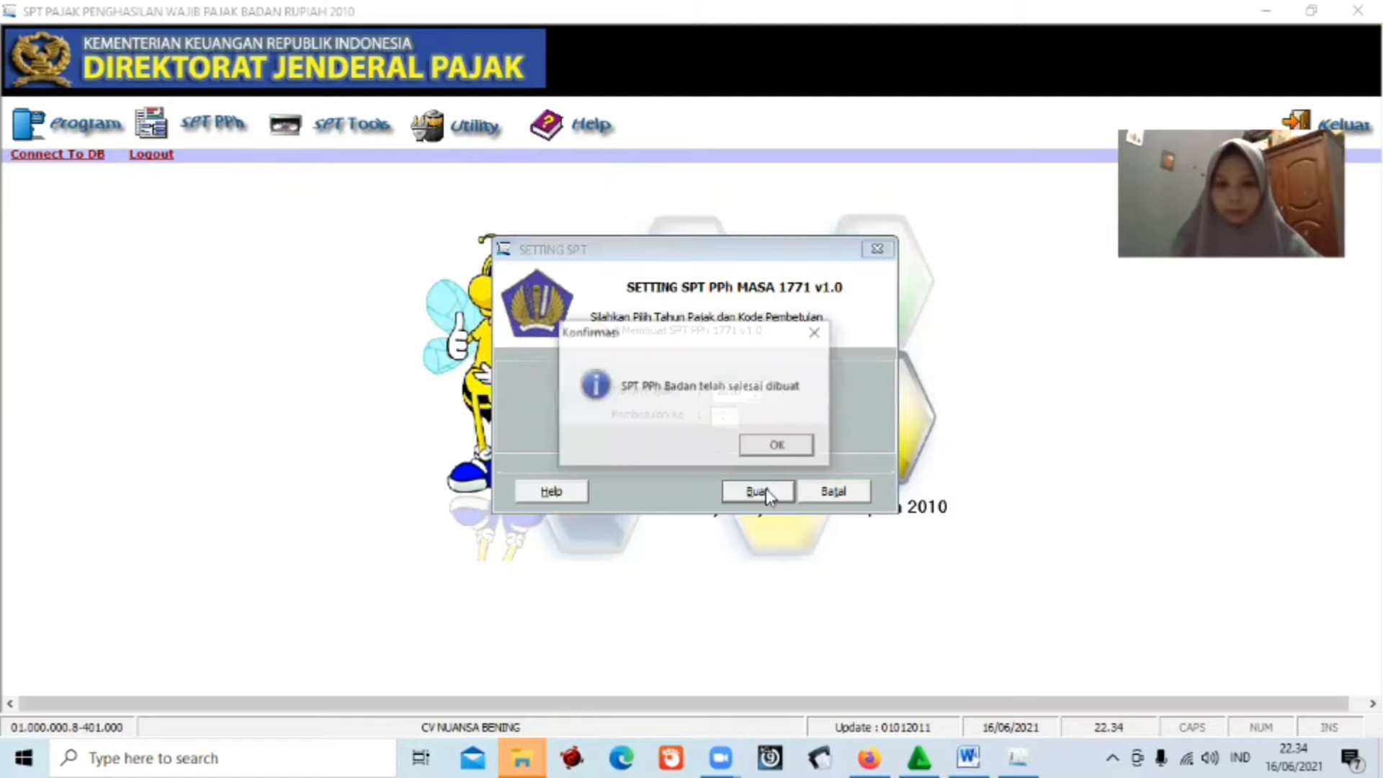
left_click(777, 445)
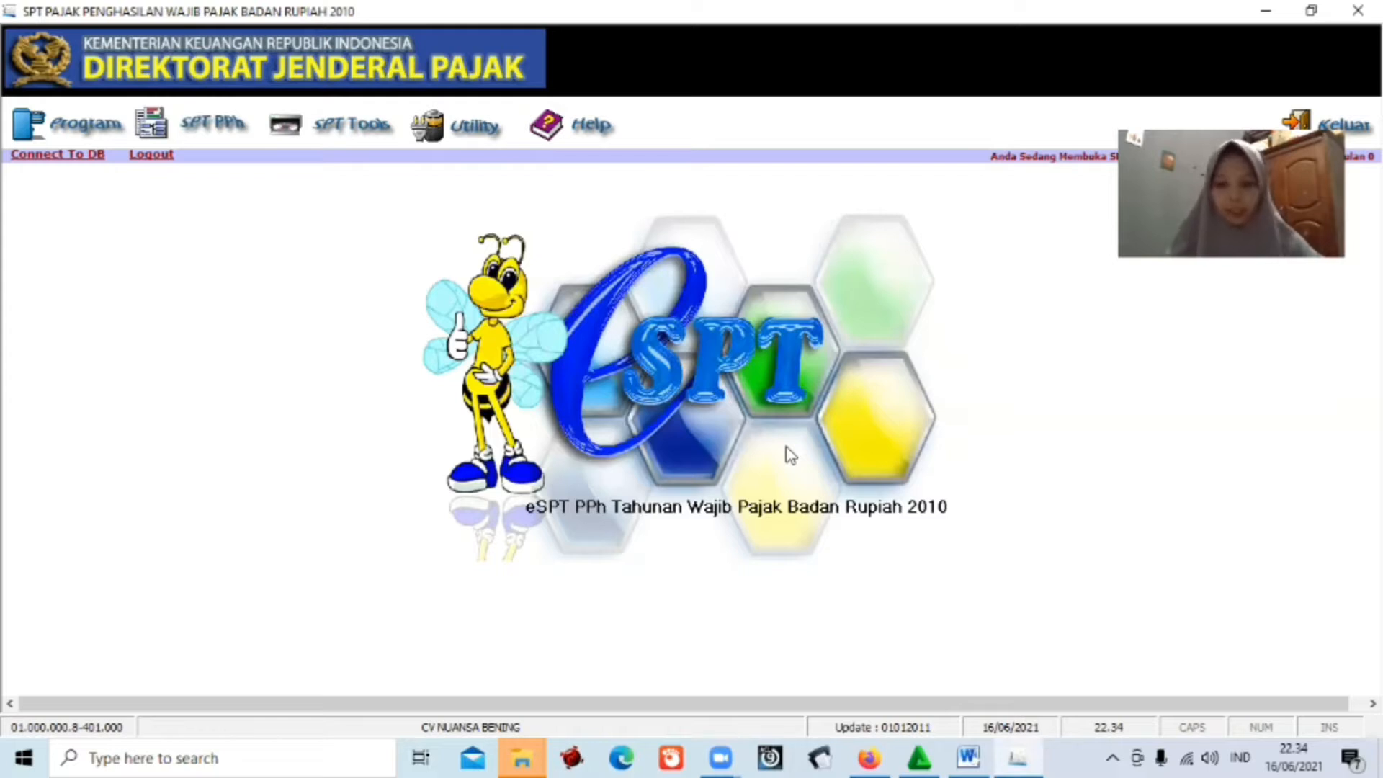
Browse the SPT PPh form lists and open Transkrip Kutipan Elemen Laporan Keuangan.
left_click(198, 126)
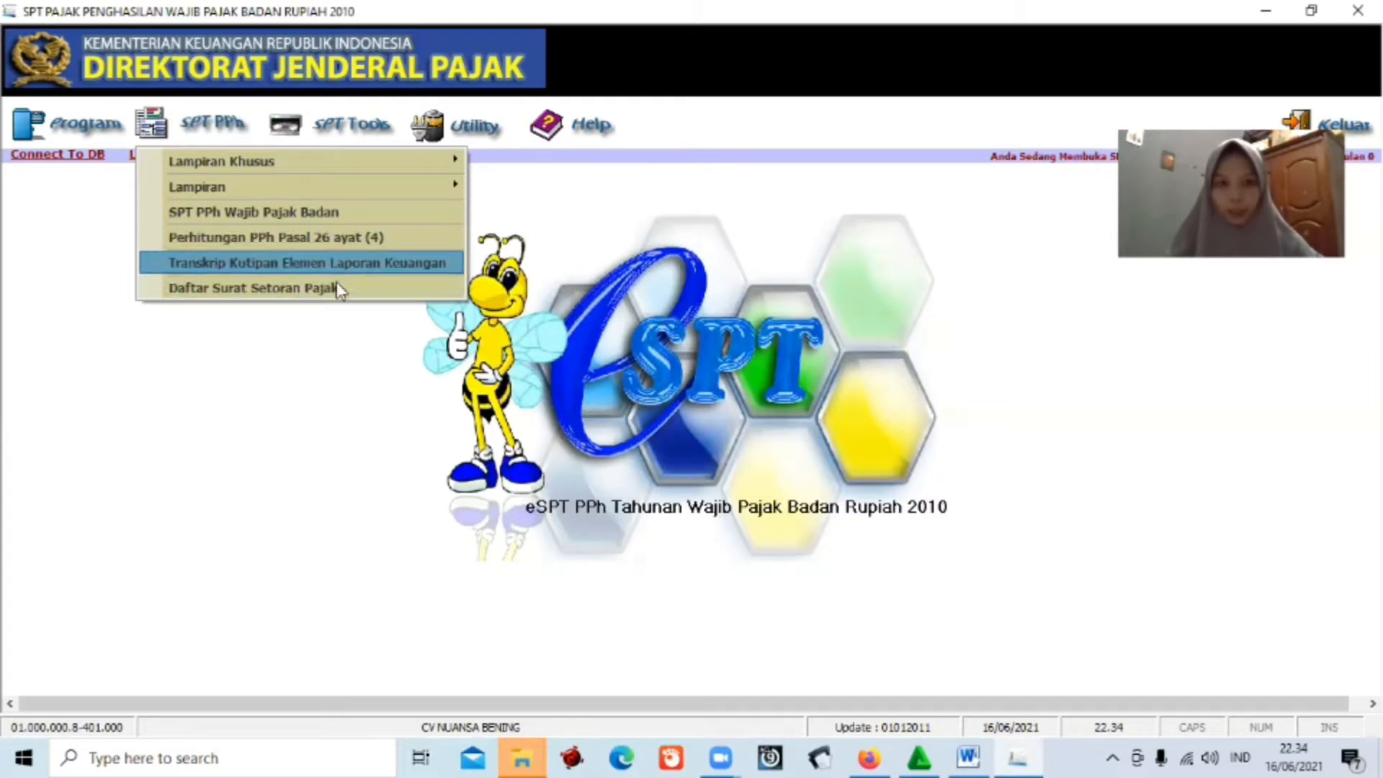
left_click(249, 170)
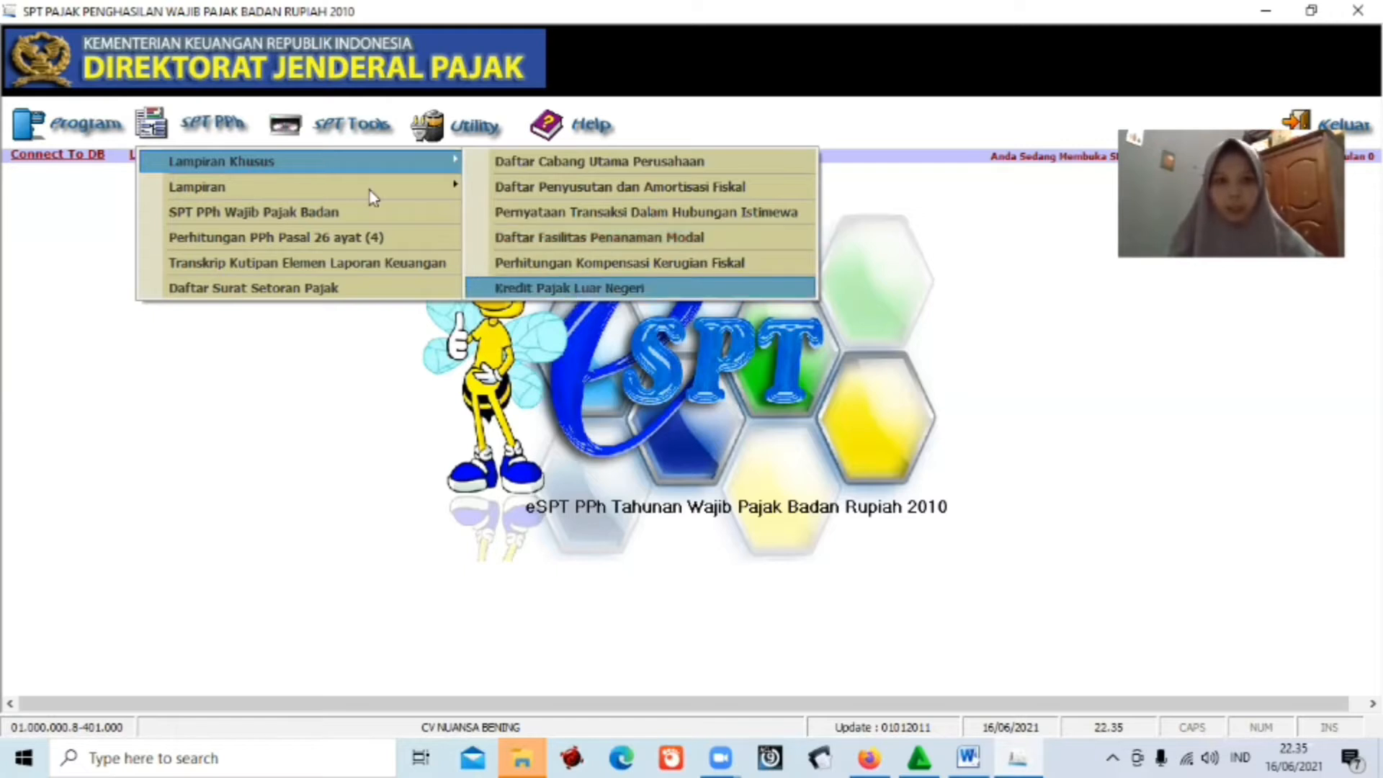
mouse_move(369, 193)
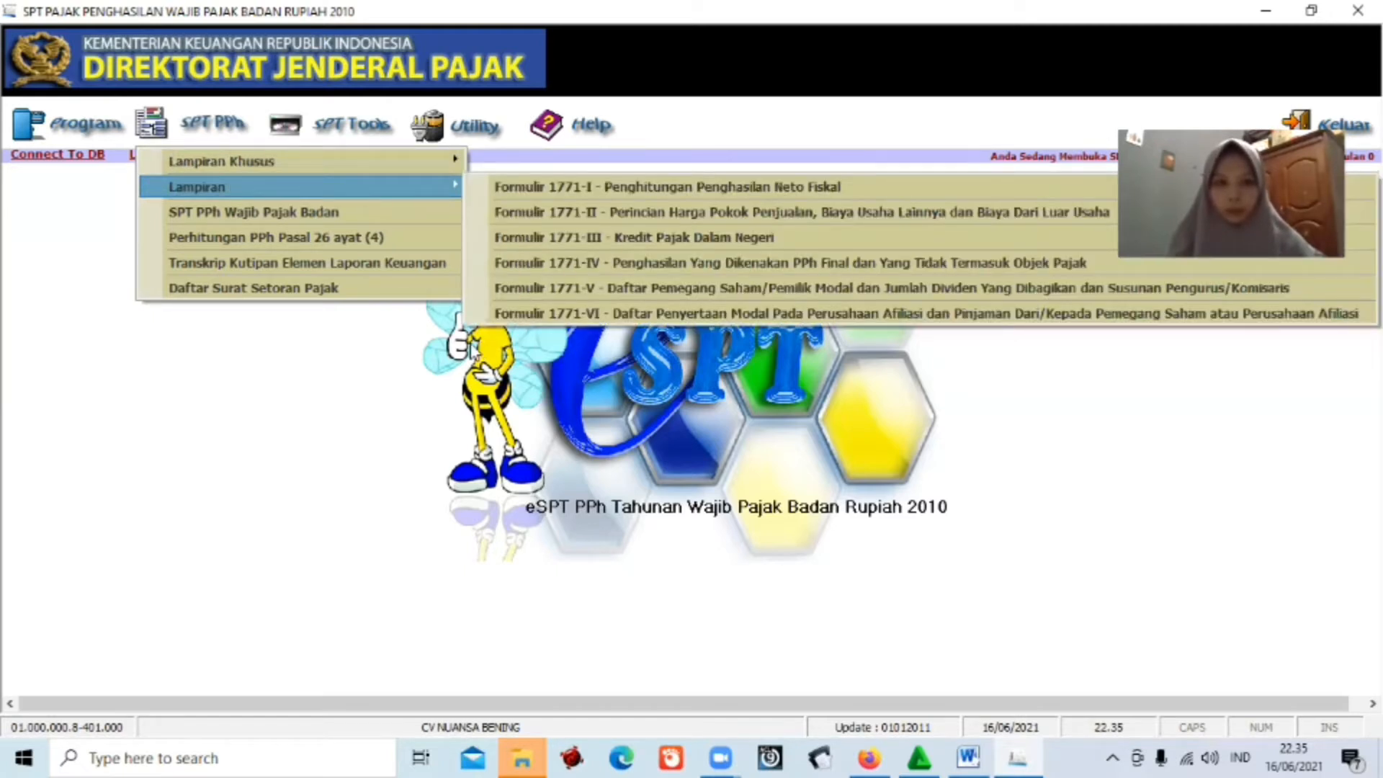
left_click(214, 131)
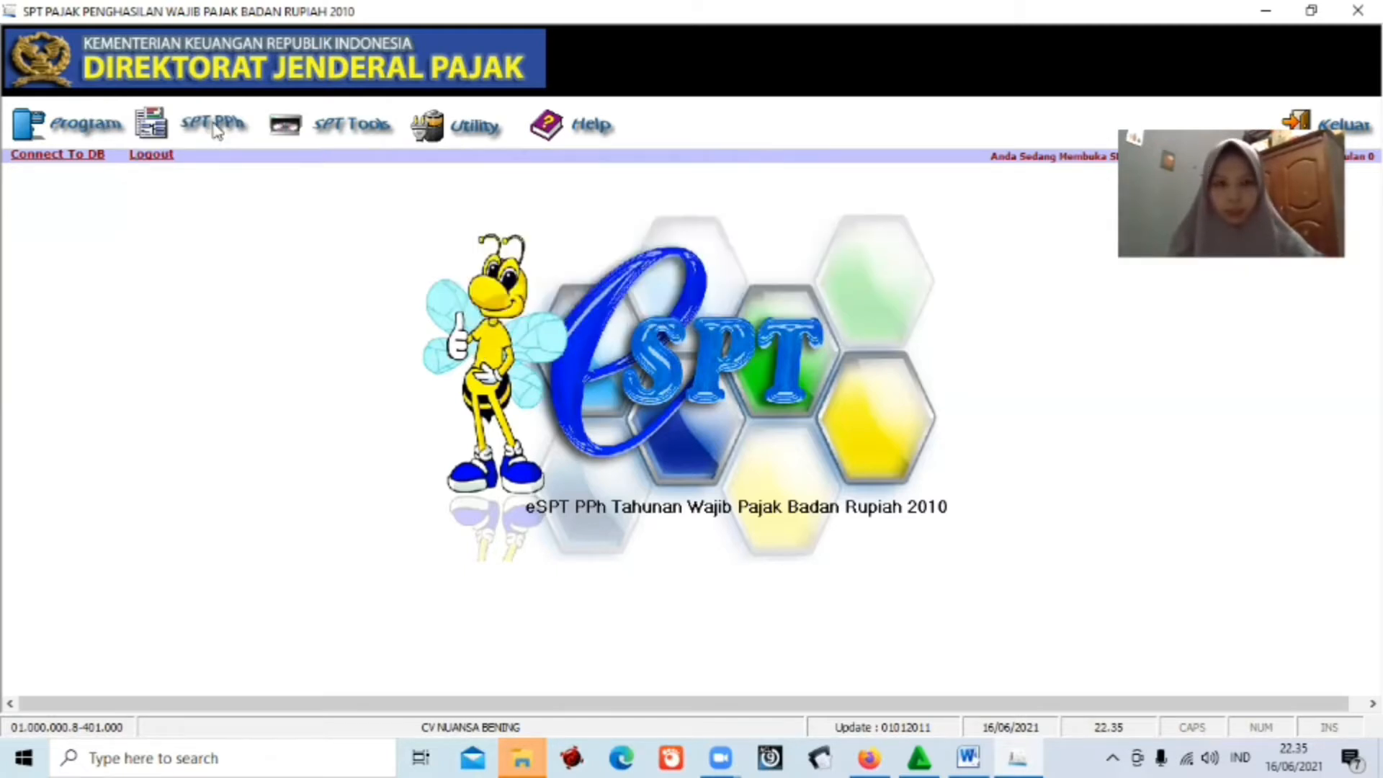
left_click(215, 131)
mouse_move(241, 181)
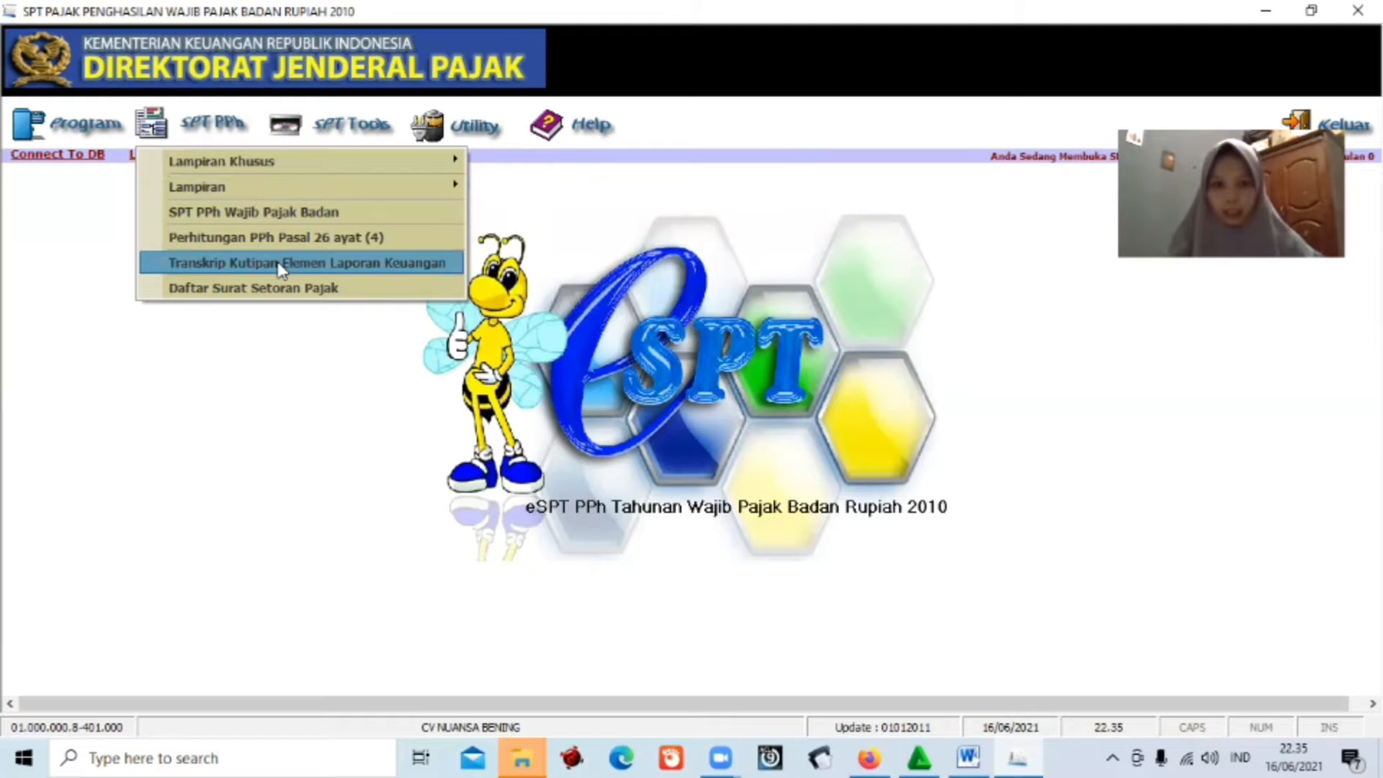
left_click(280, 264)
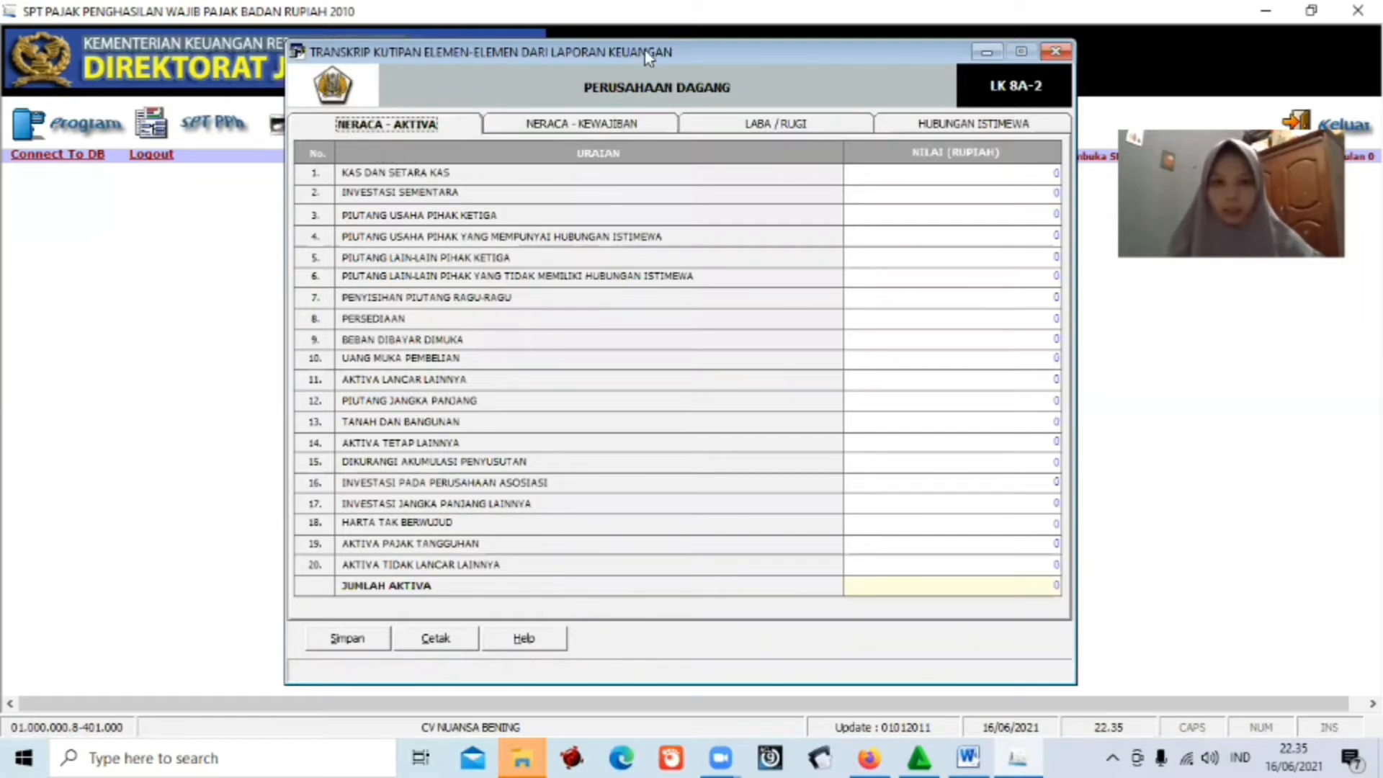
Resize the tax window to the left half of the screen, showing the value column.
left_click_drag(646, 57, 425, 57)
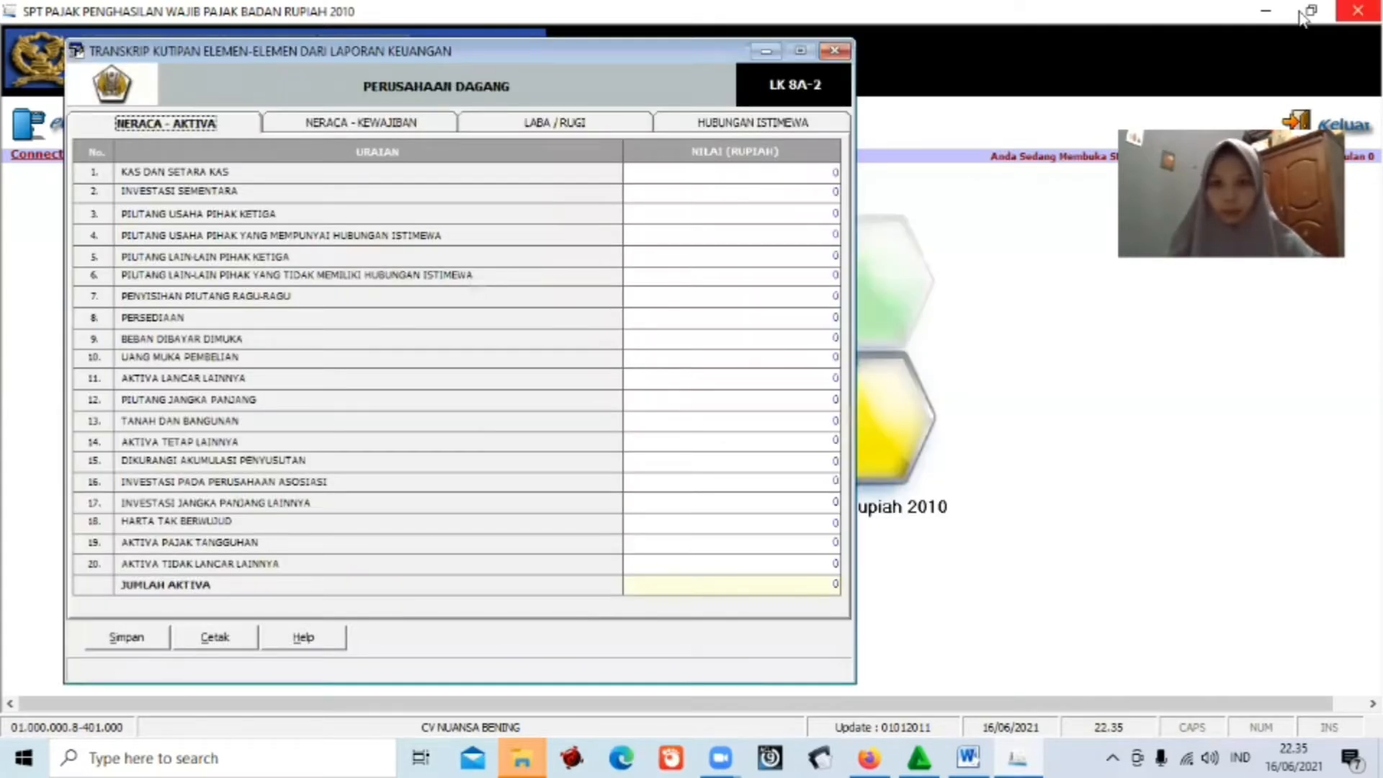
left_click(1303, 13)
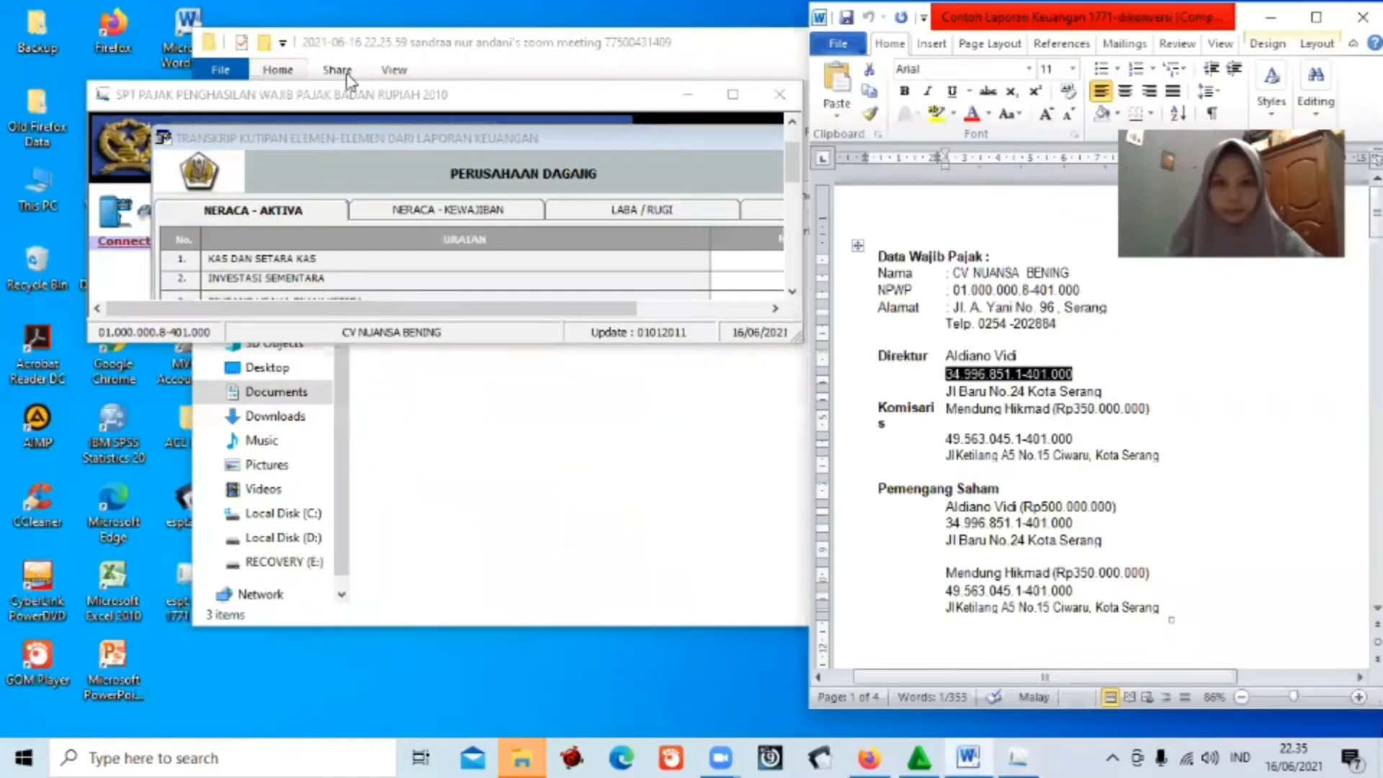
left_click_drag(417, 95, 339, 59)
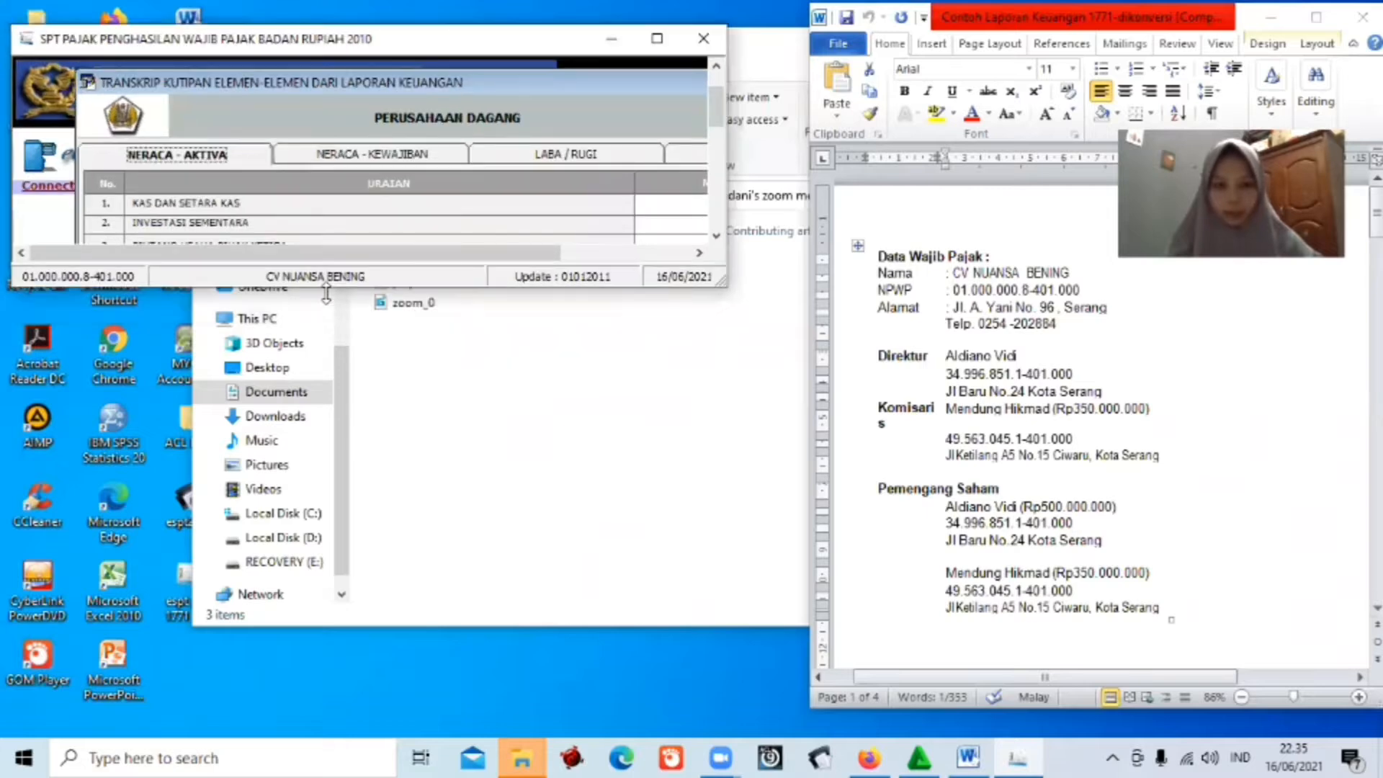
double_click(326, 292)
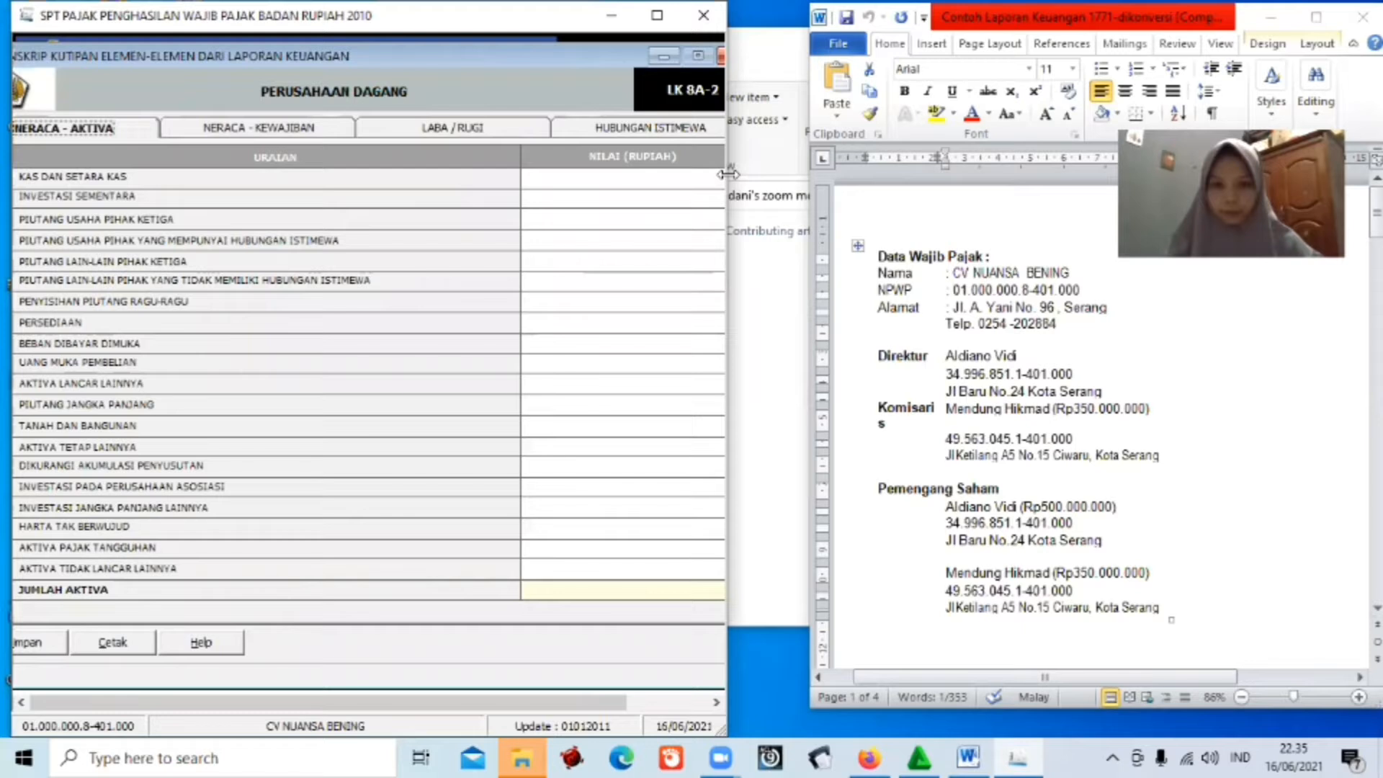
left_click_drag(727, 174, 800, 174)
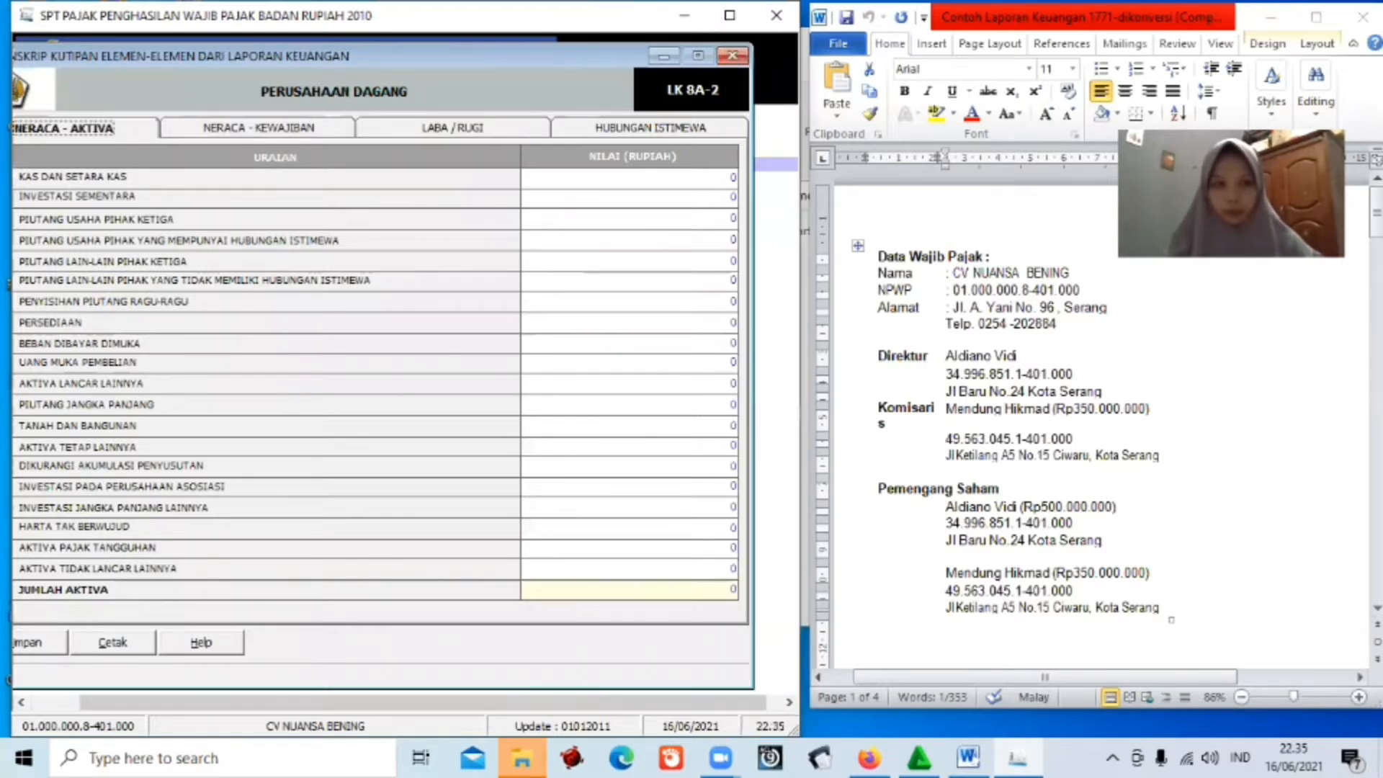
Scroll Word to the NERACA table and select the 58,900,000 cash figure.
left_click(1058, 323)
scroll(1058, 322, "down", 20)
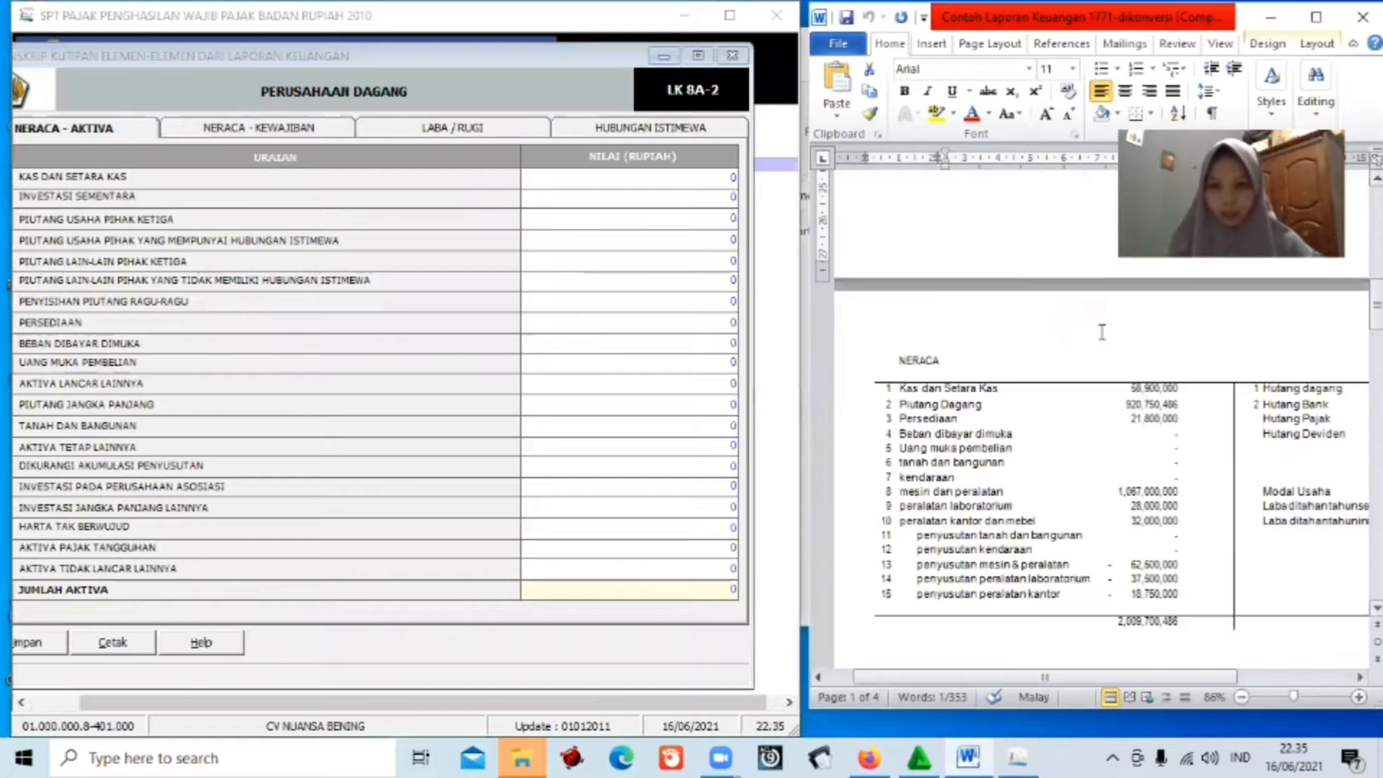
scroll(1113, 335, "down", 1)
left_click_drag(1125, 341, 1189, 342)
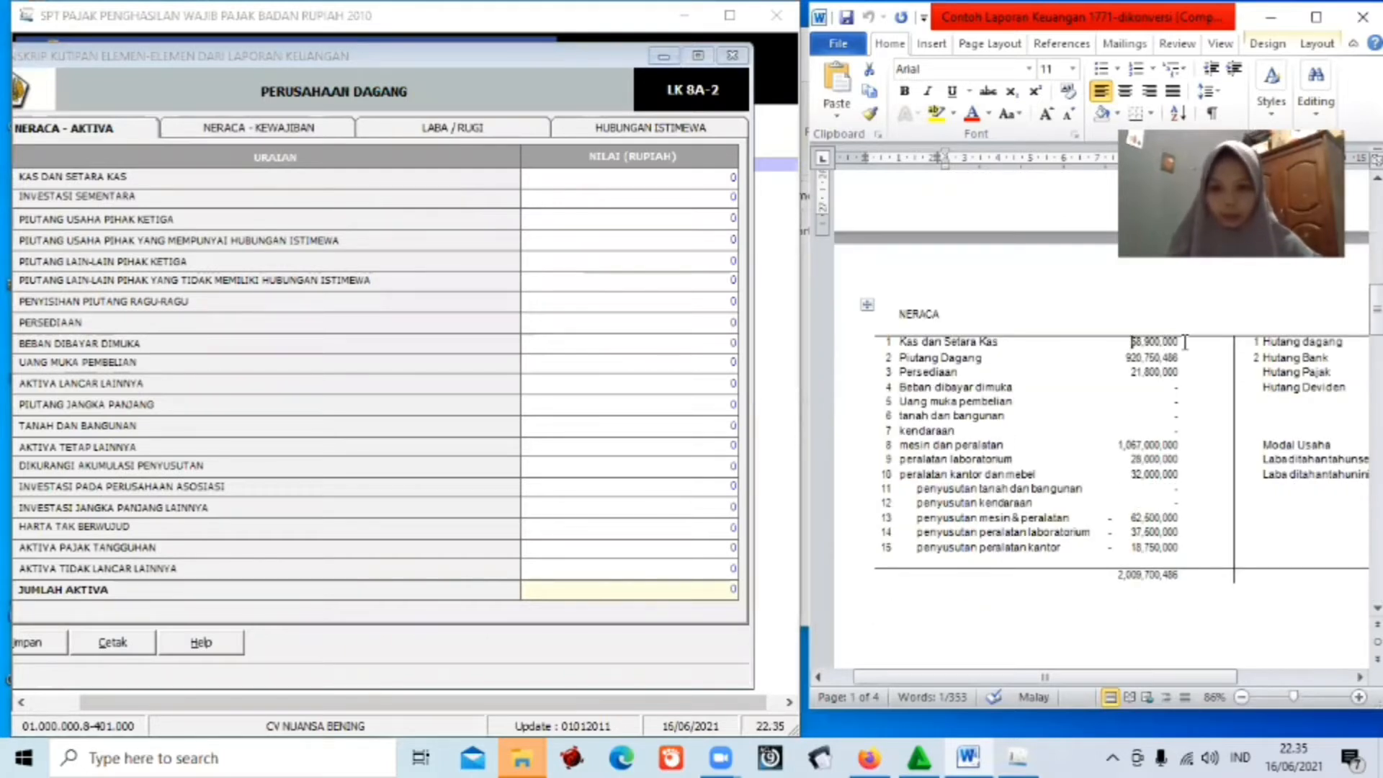
Enter cash 589.000.000 and third-party trade receivables 920750486.
left_click(704, 176)
key("Delete")
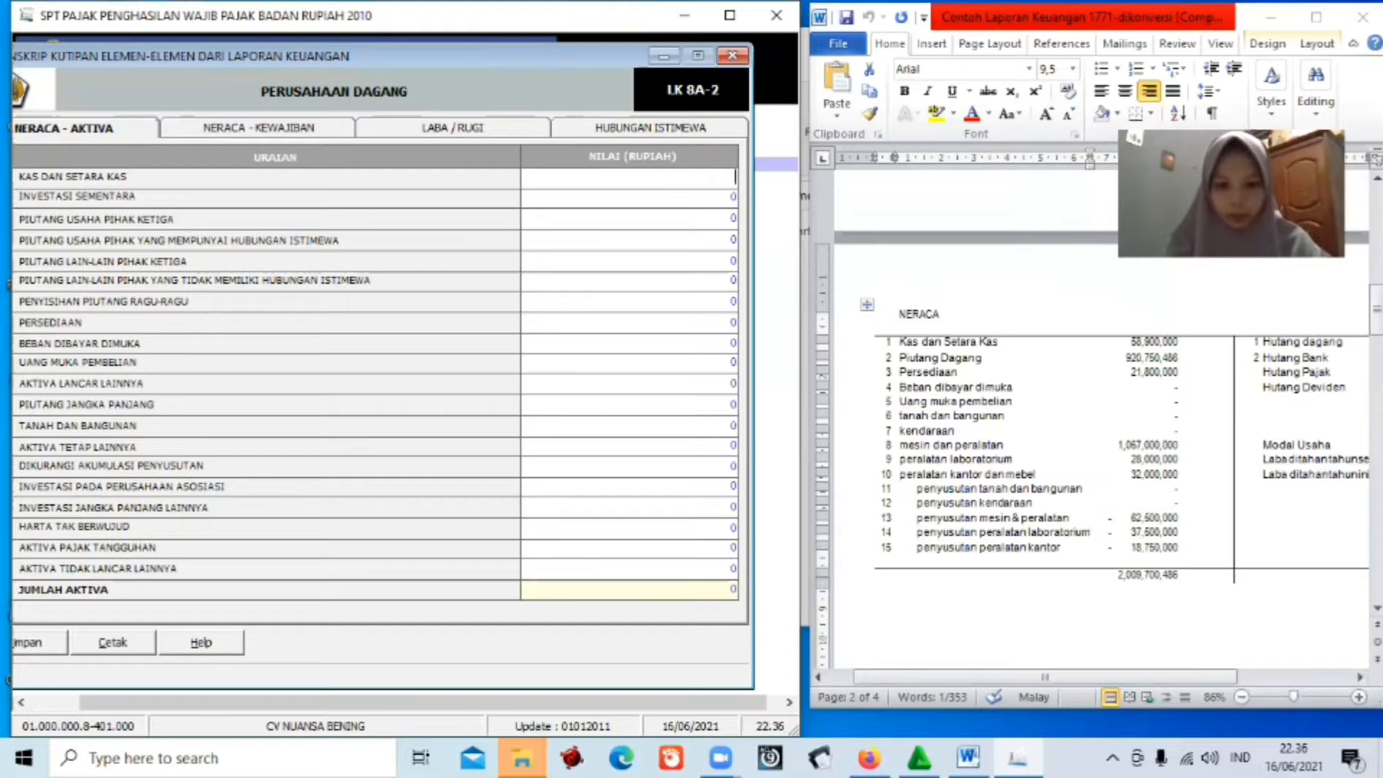
type("589")
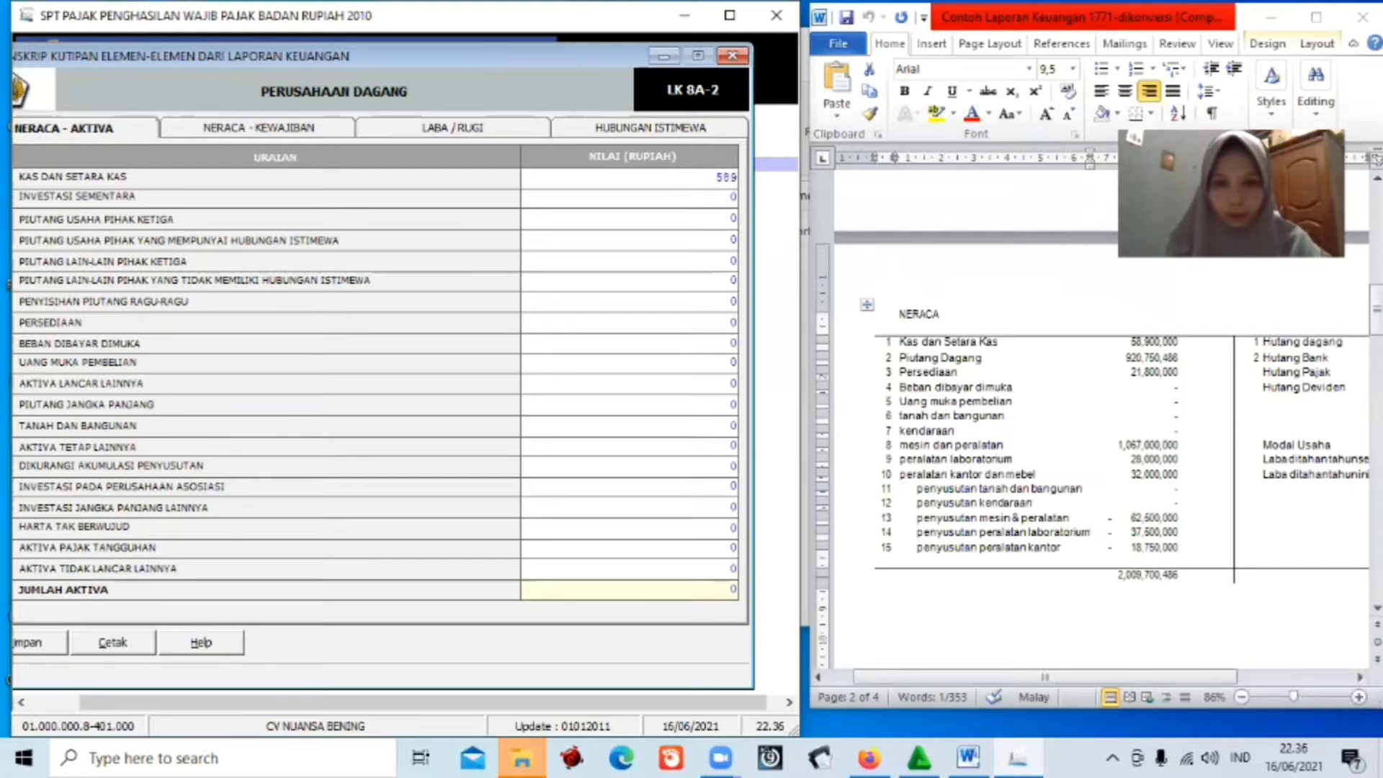
type(".000.000")
key("Return")
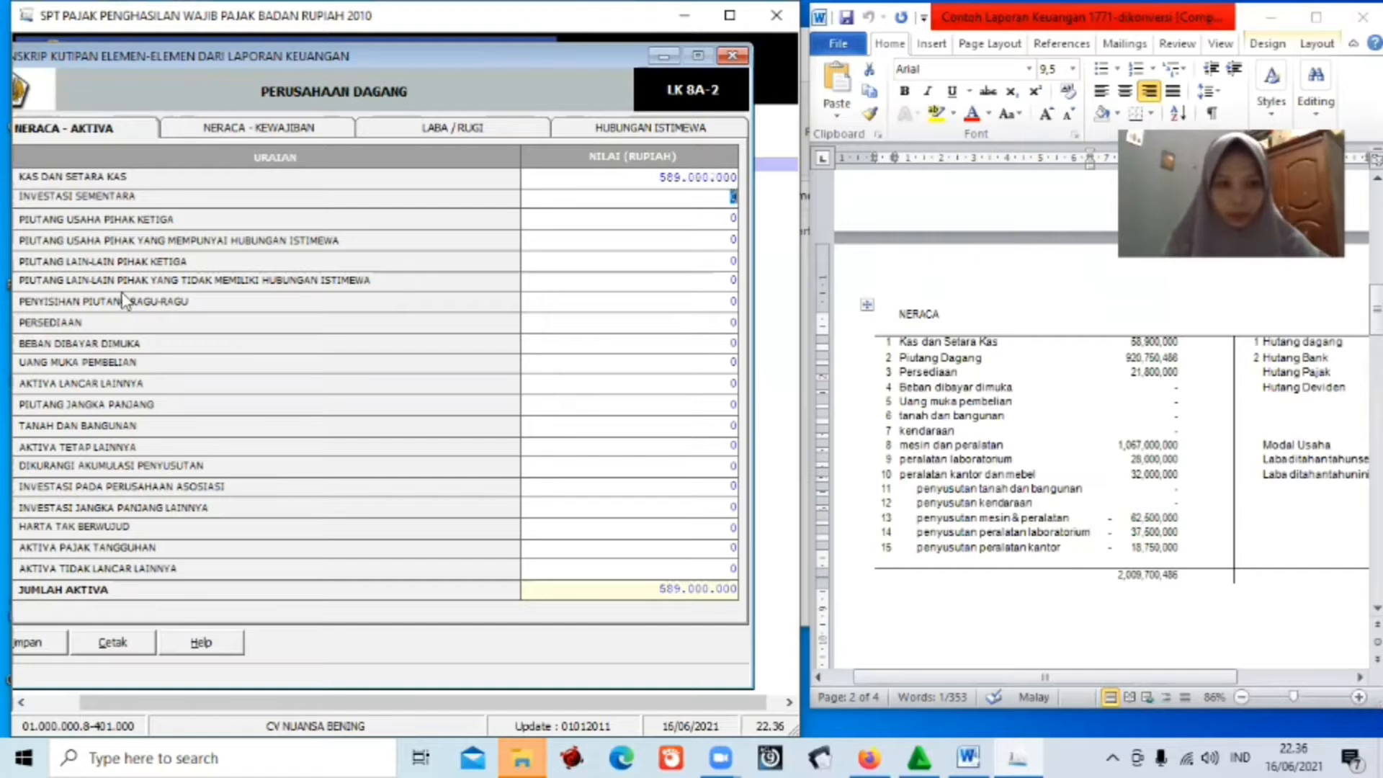
left_click(655, 231)
left_click(710, 225)
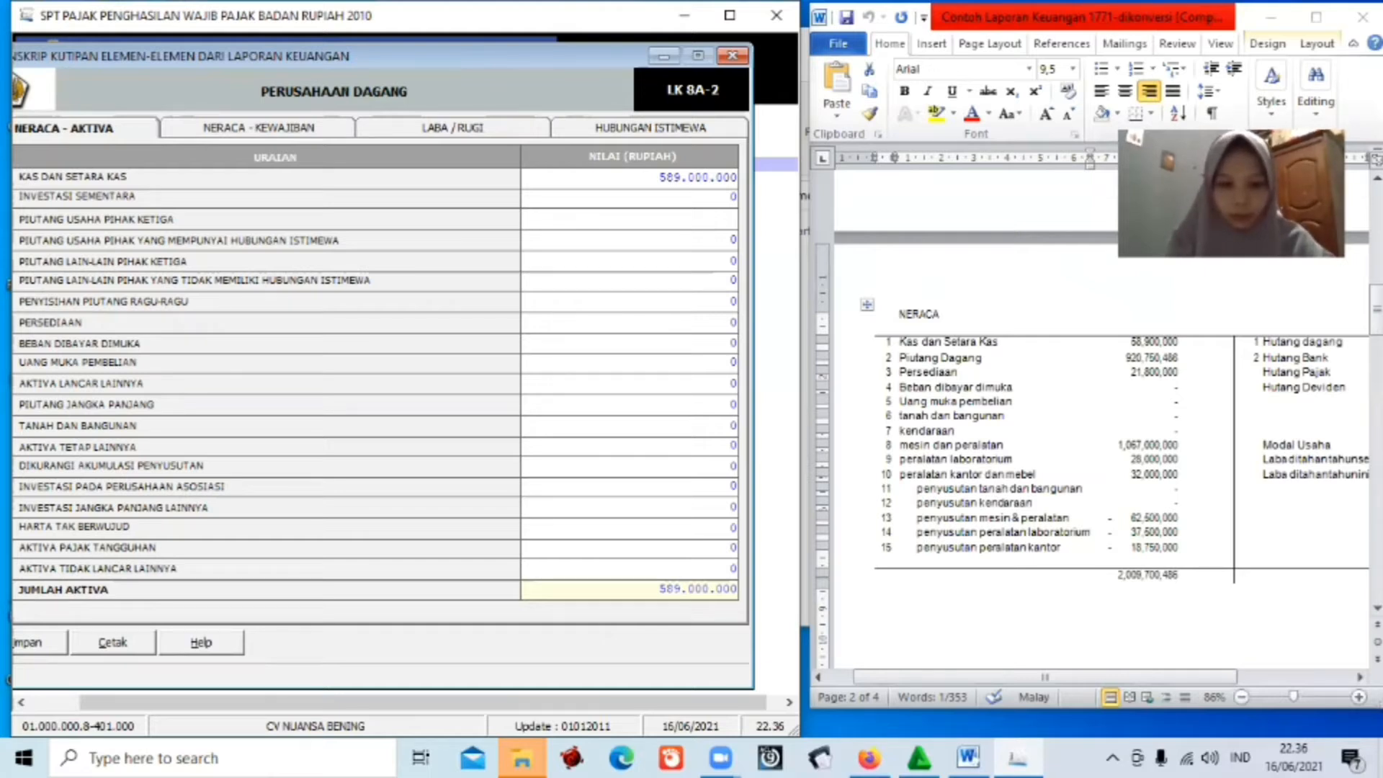
type("920")
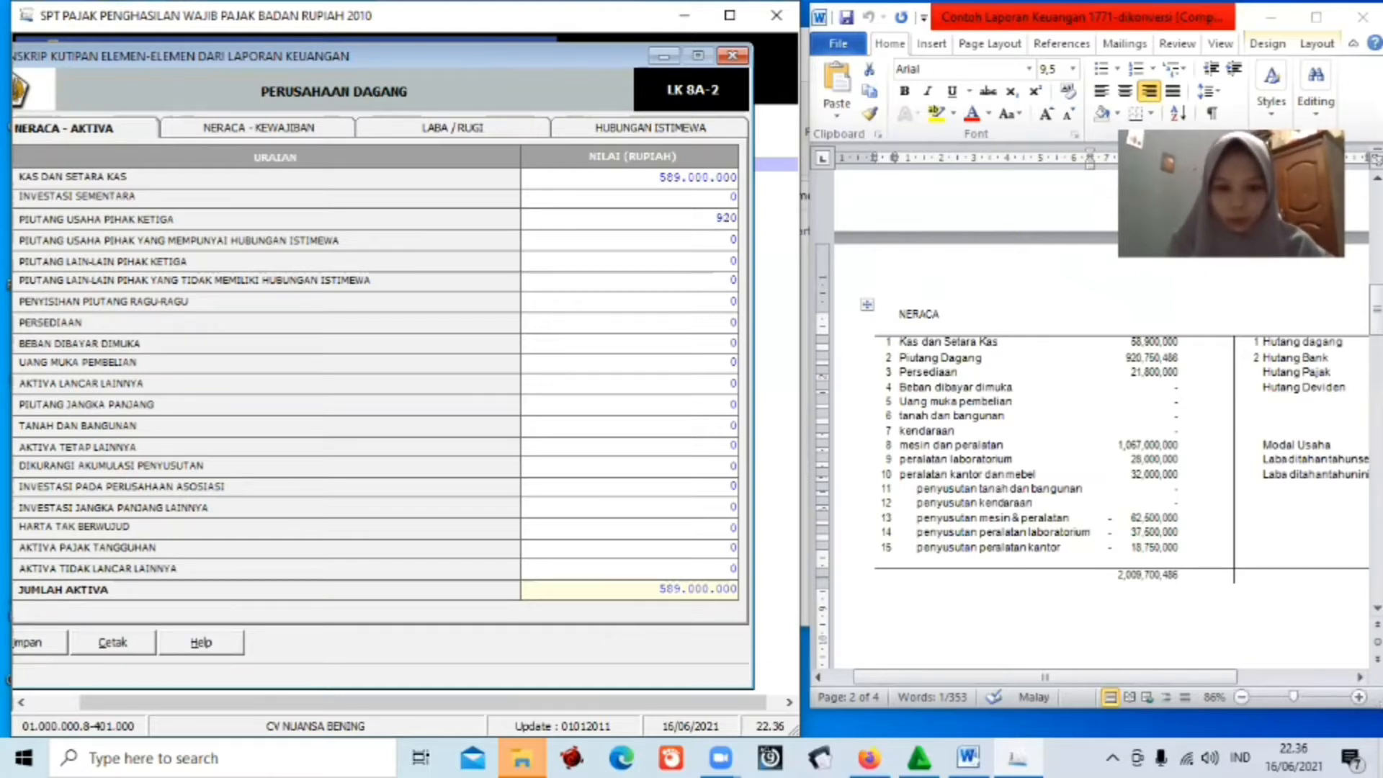
type("750")
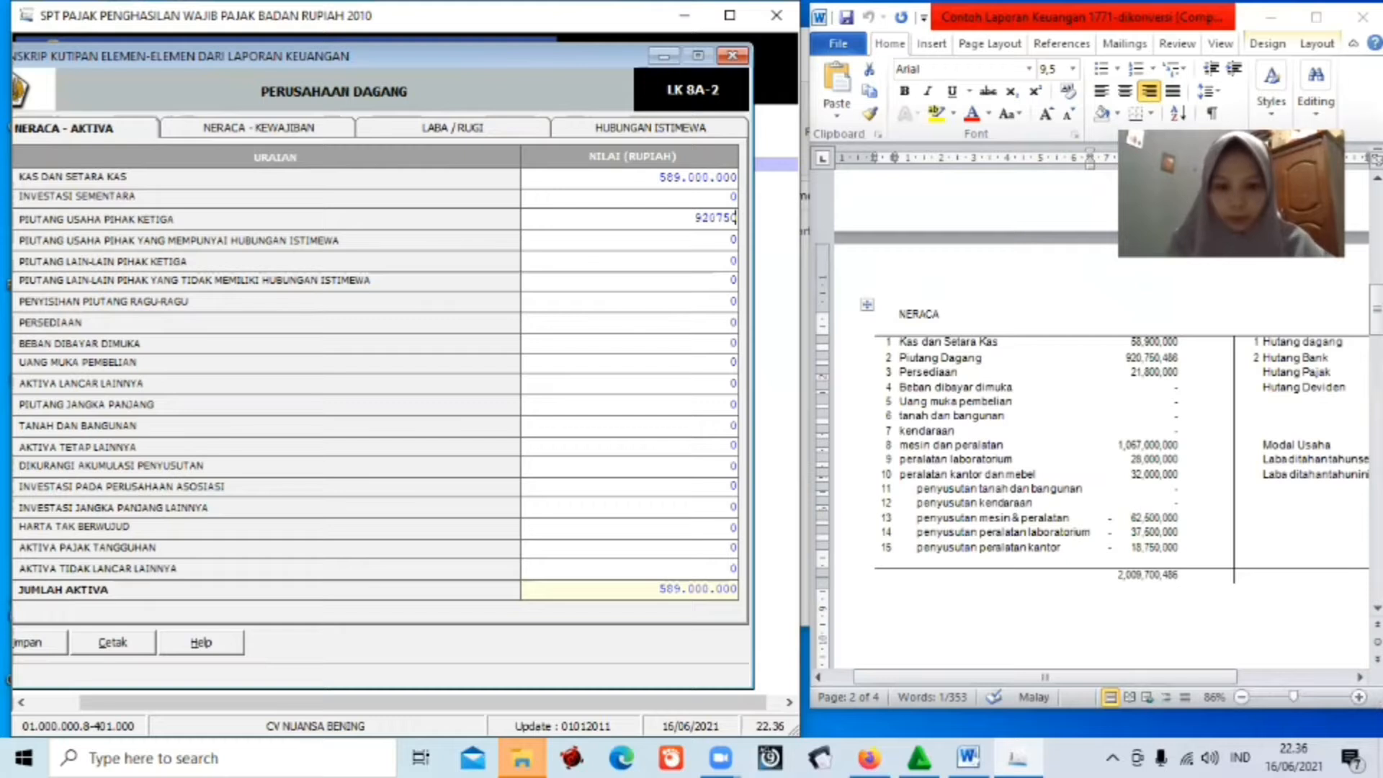
type("486")
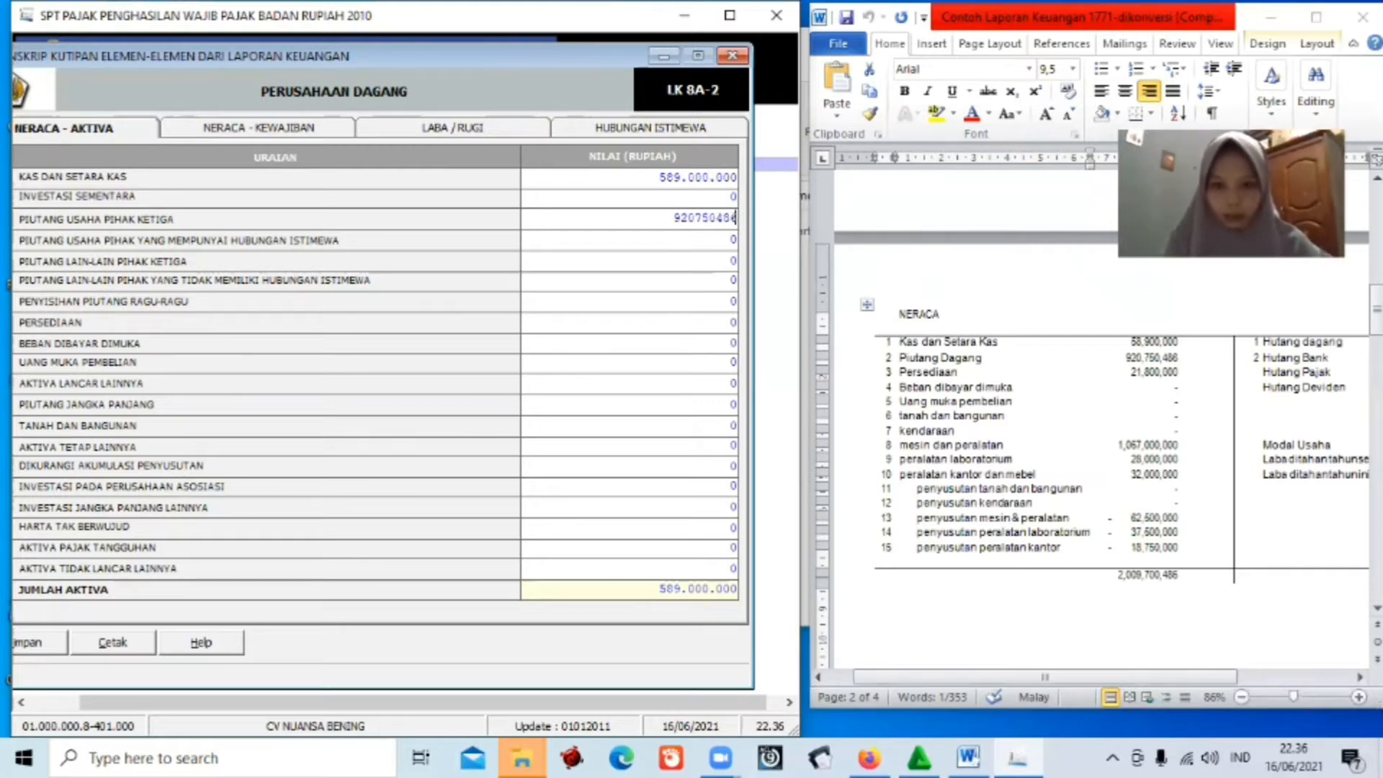
key("Return")
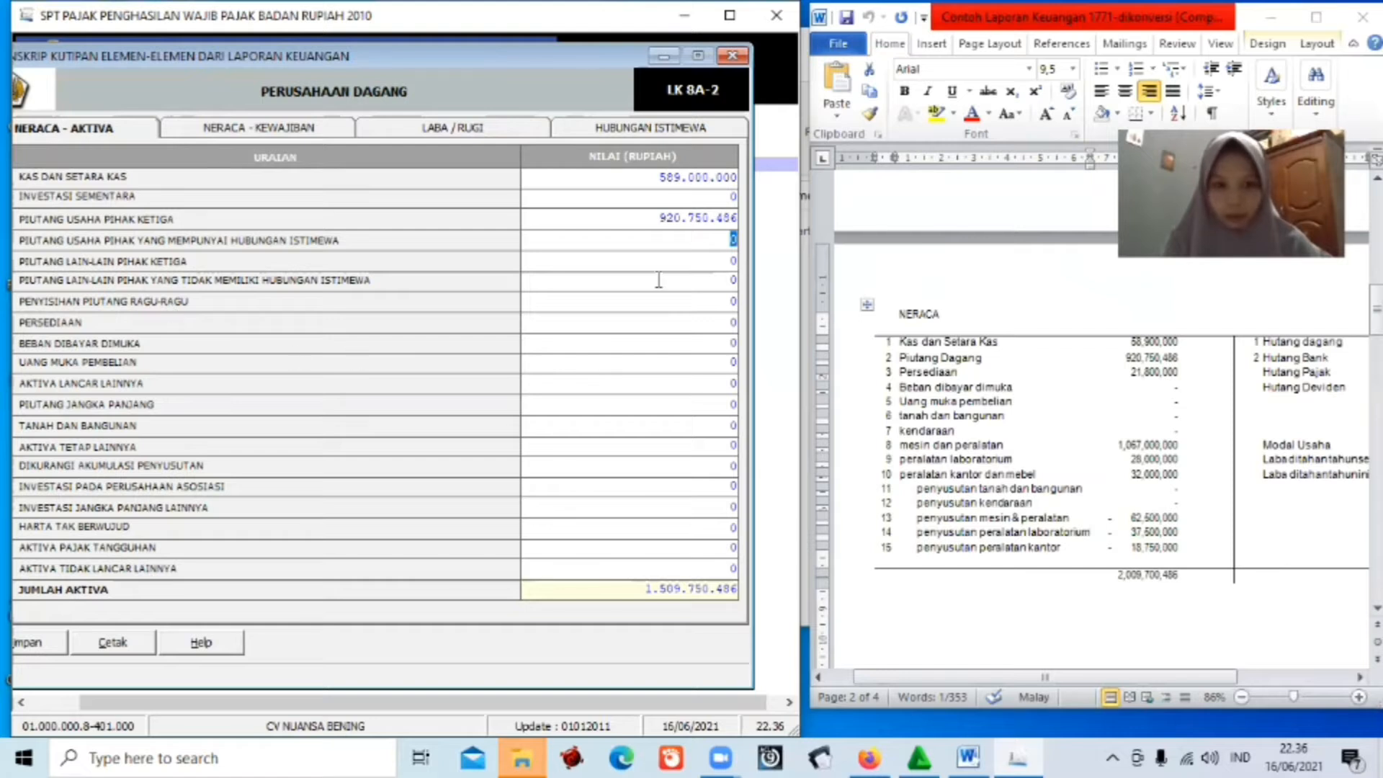
left_click(733, 323)
type("21")
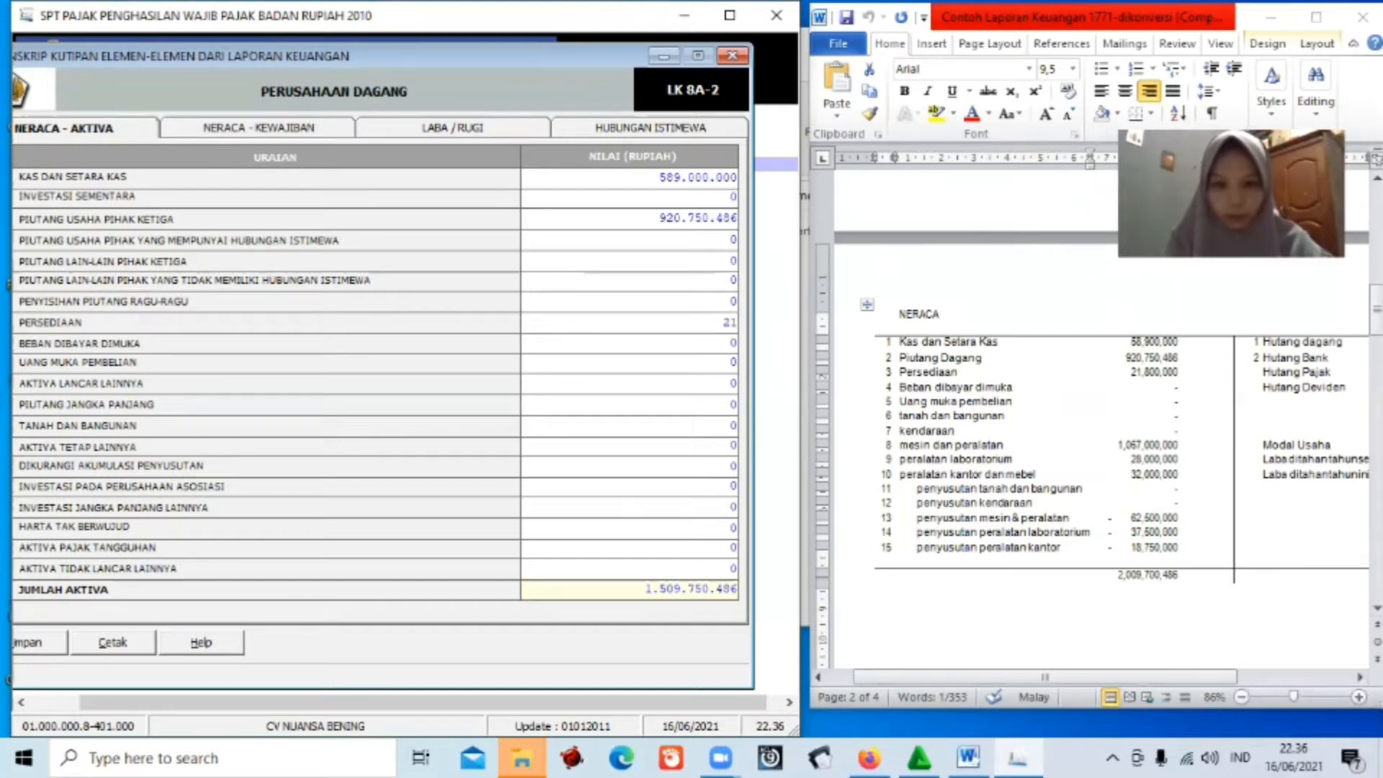
type(".800")
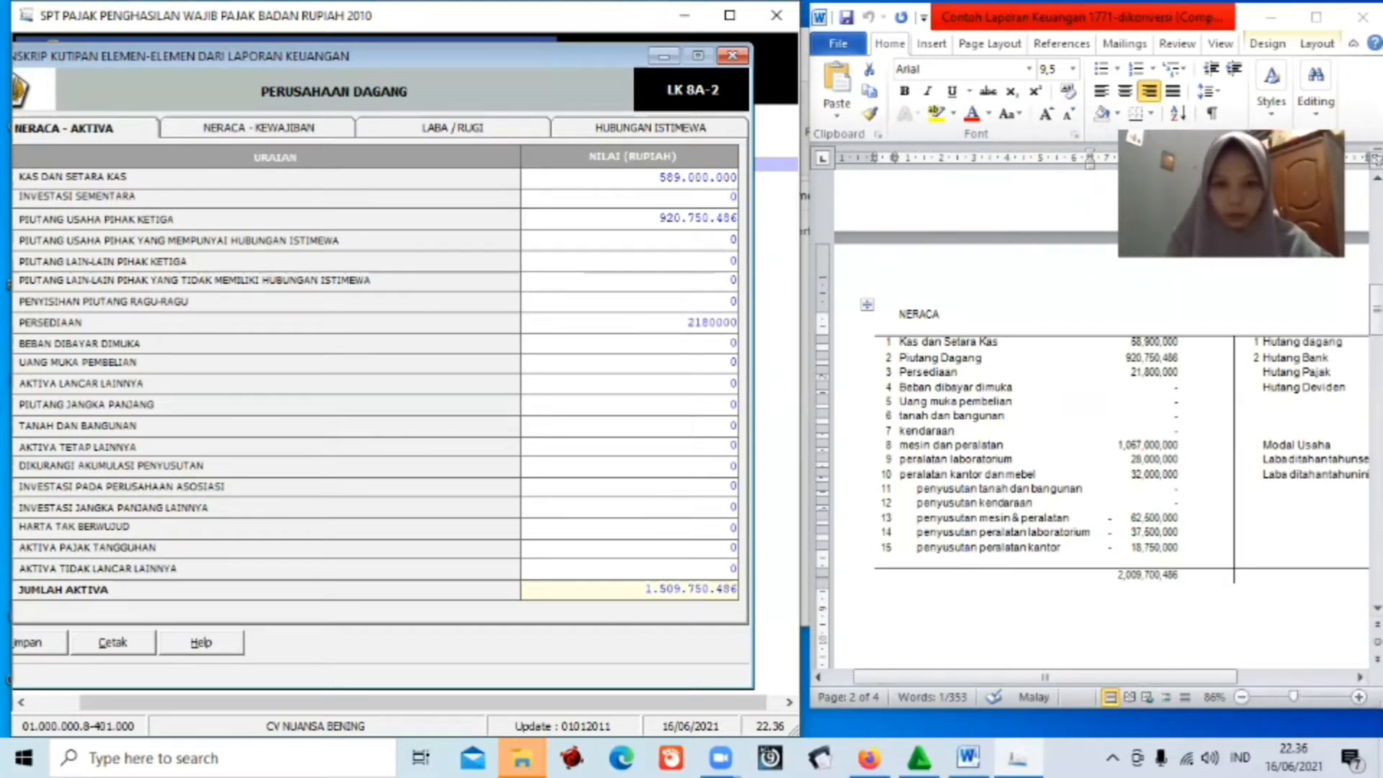
type(".000")
key("Tab")
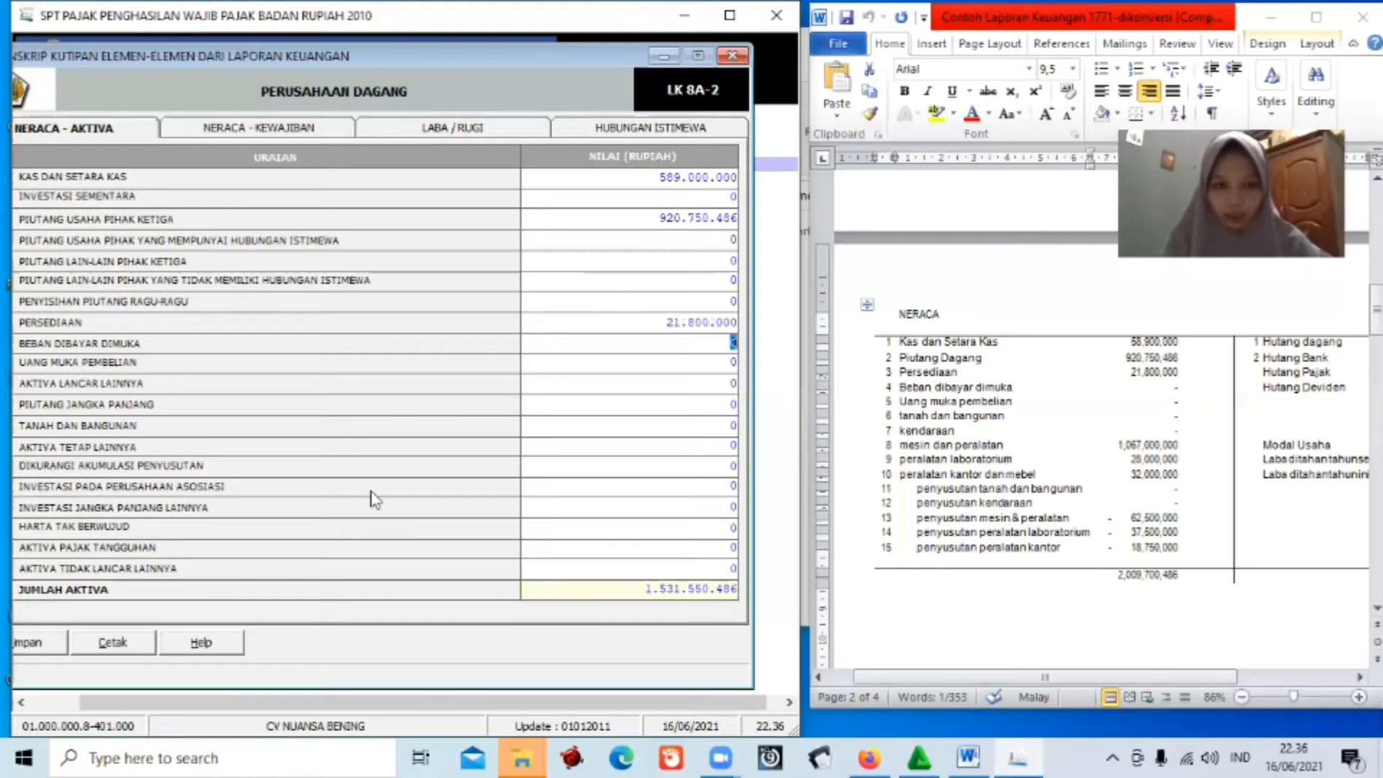
left_click(732, 447)
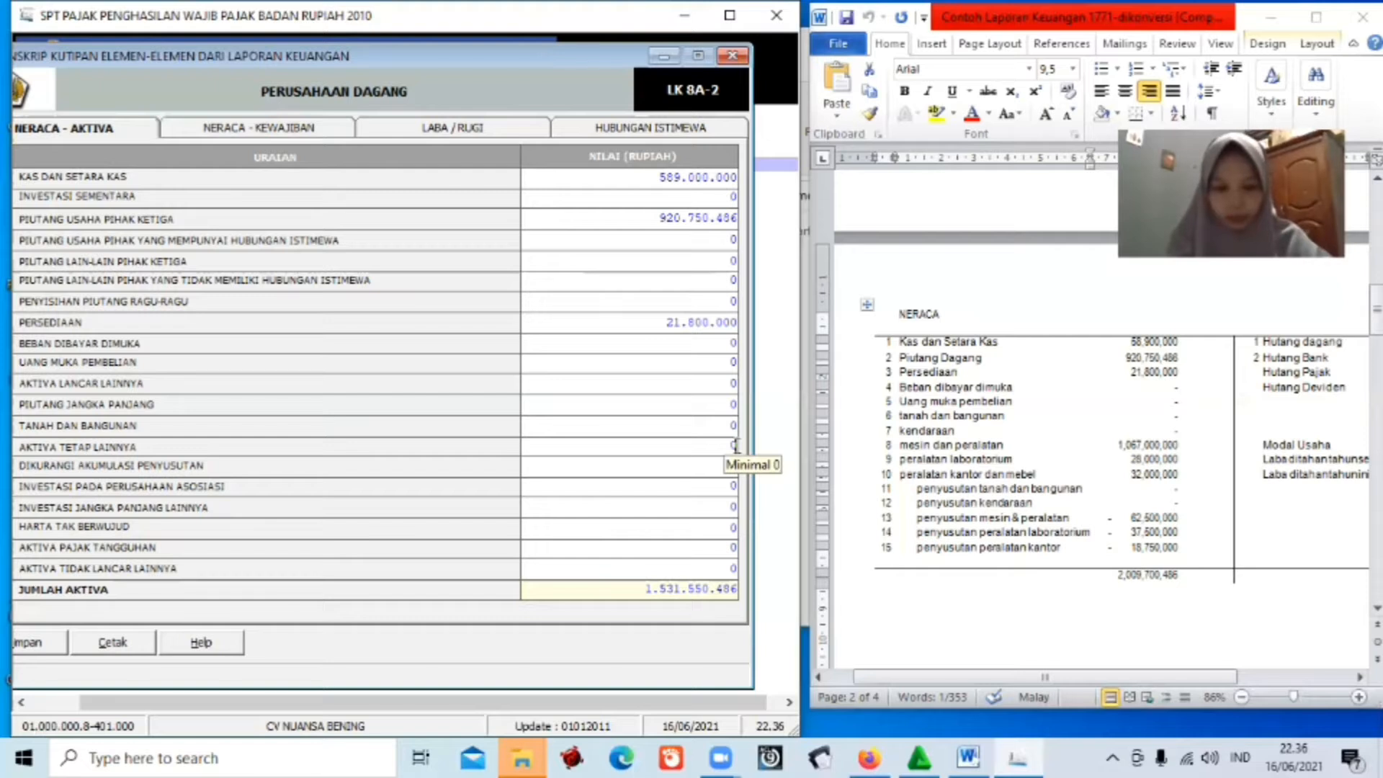
type("1")
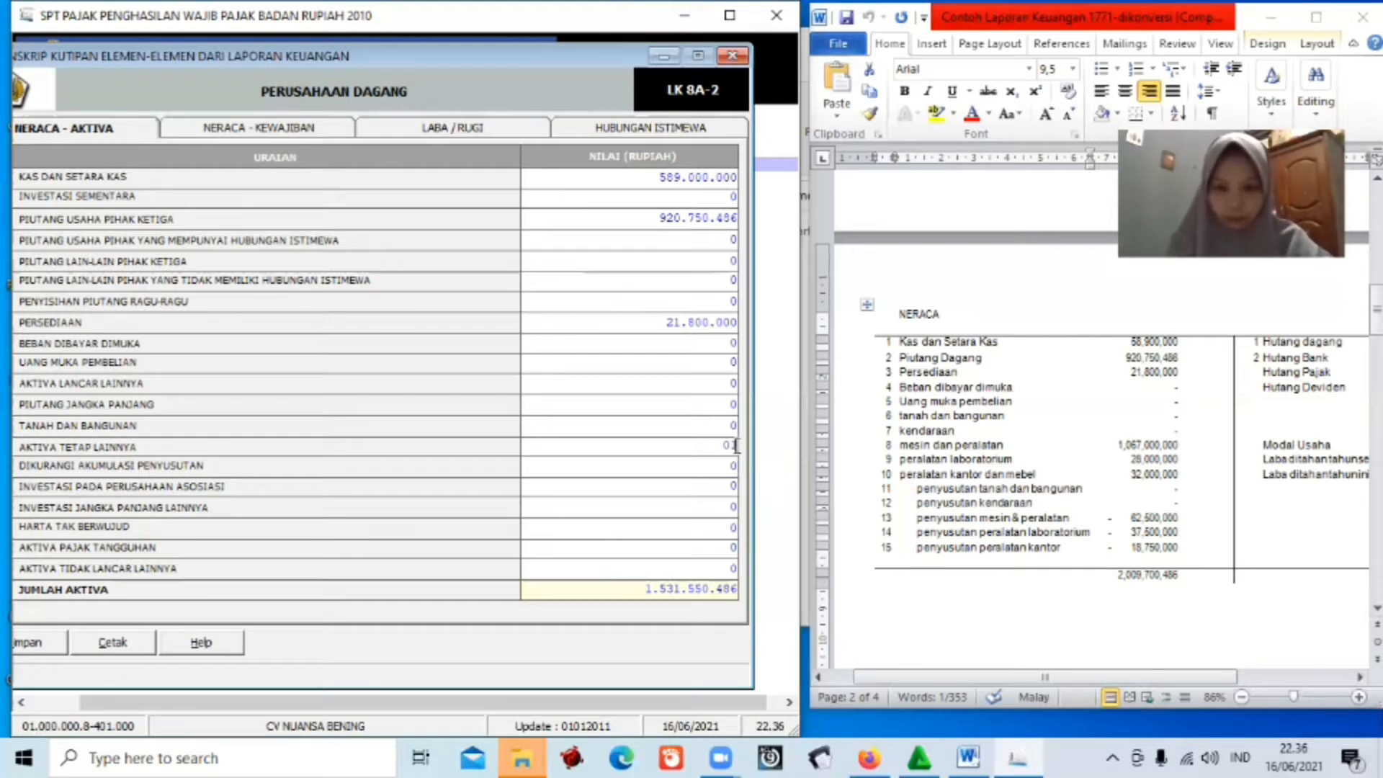
type("1")
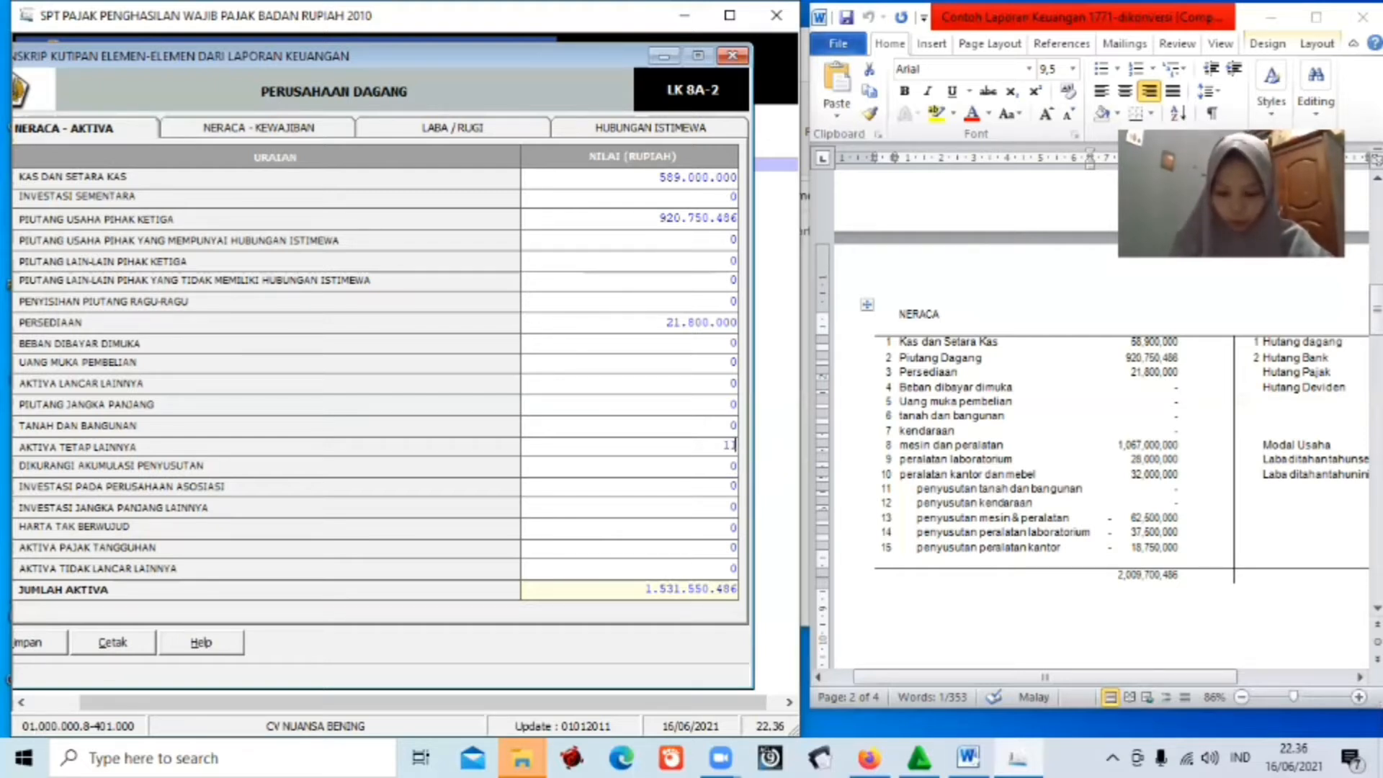
type("27")
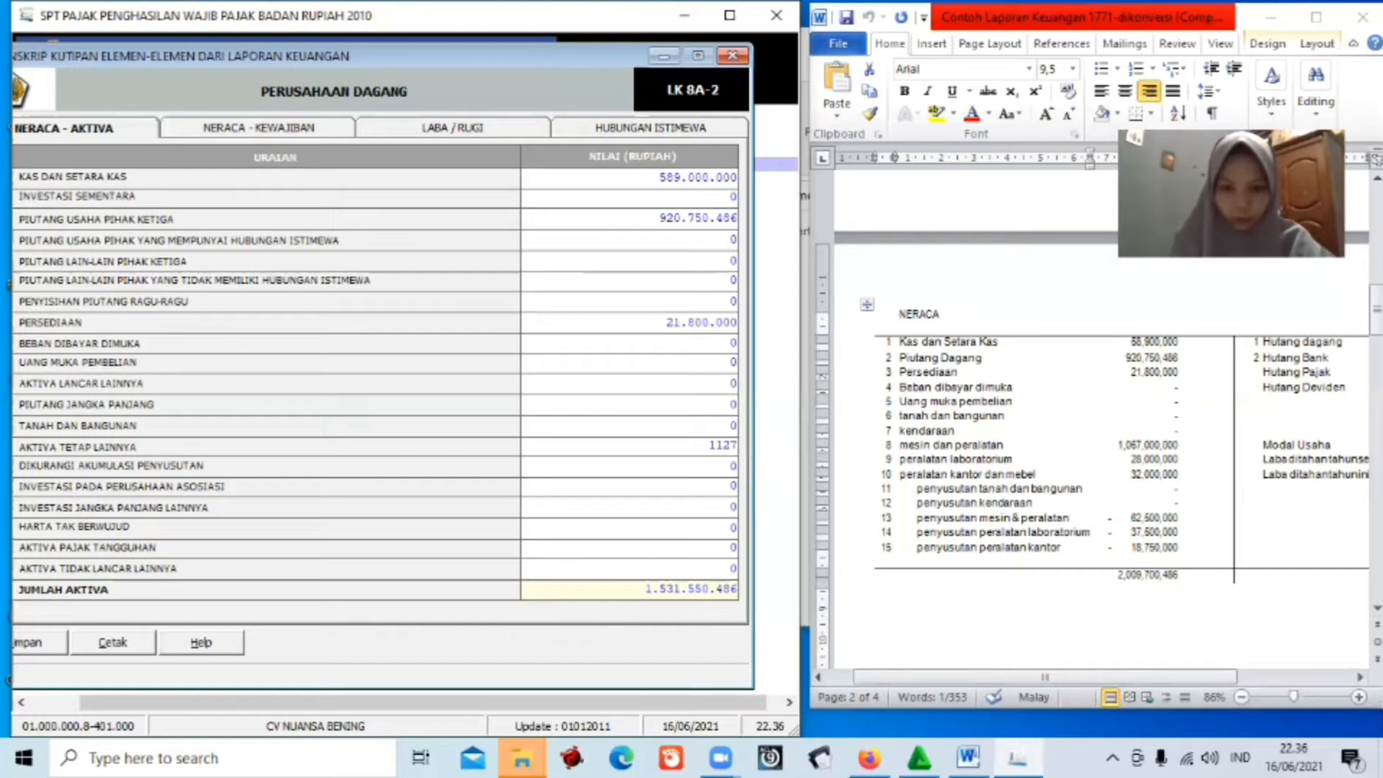
type("000000")
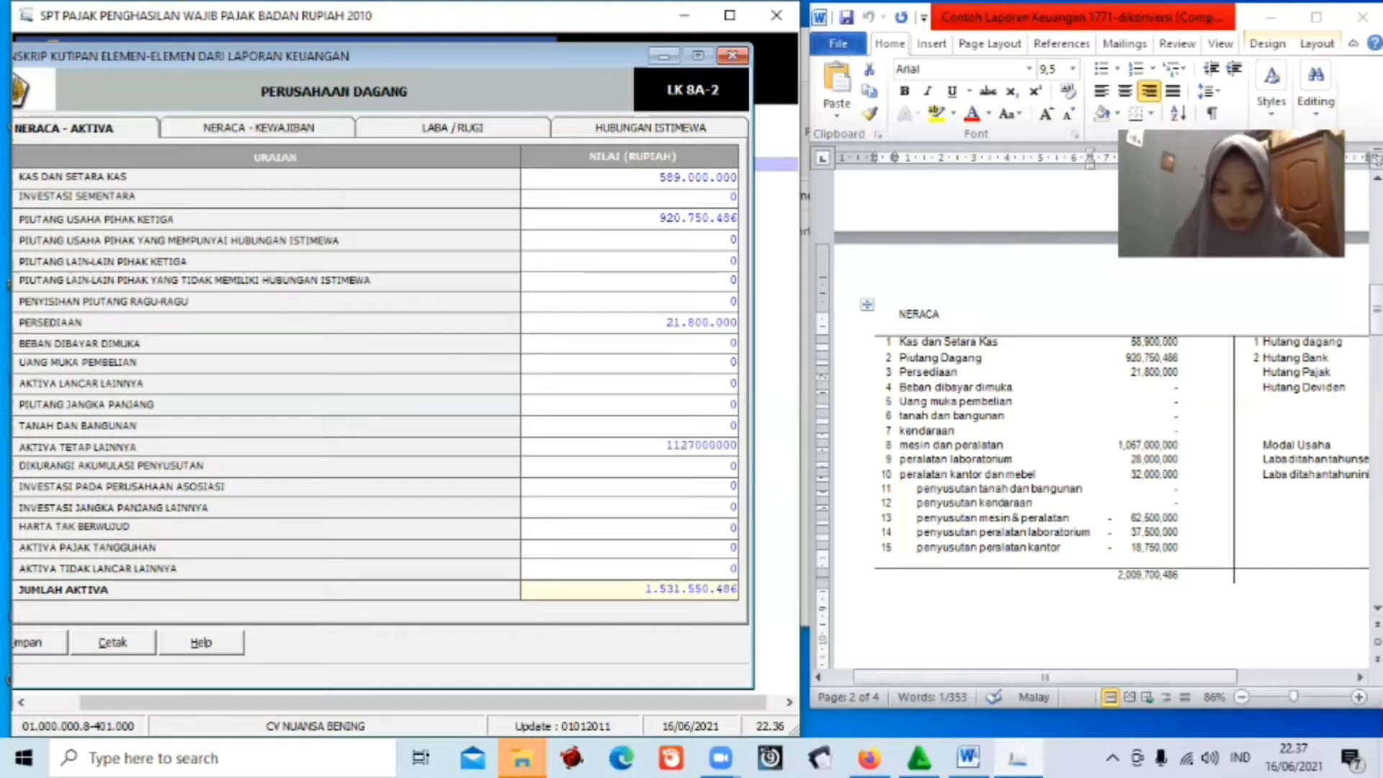
key("Return")
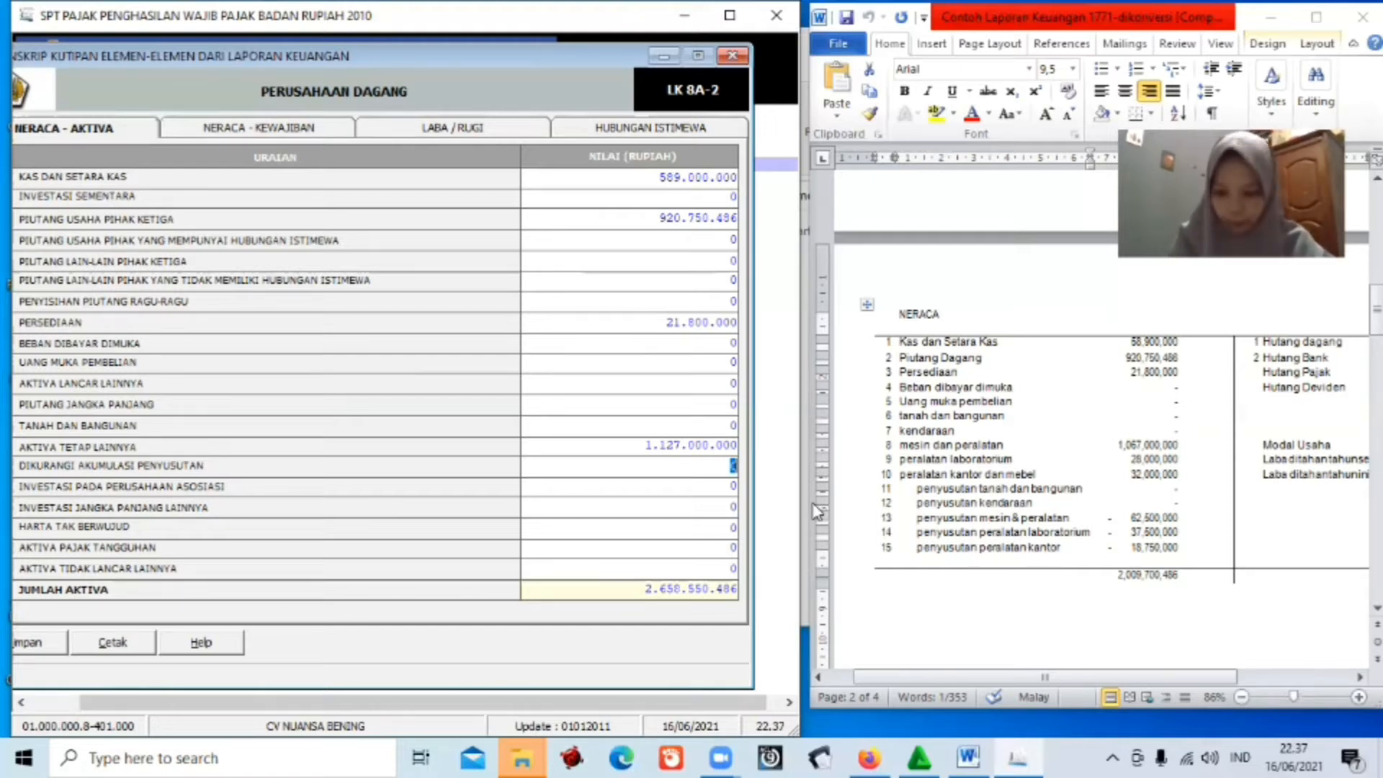
type("118")
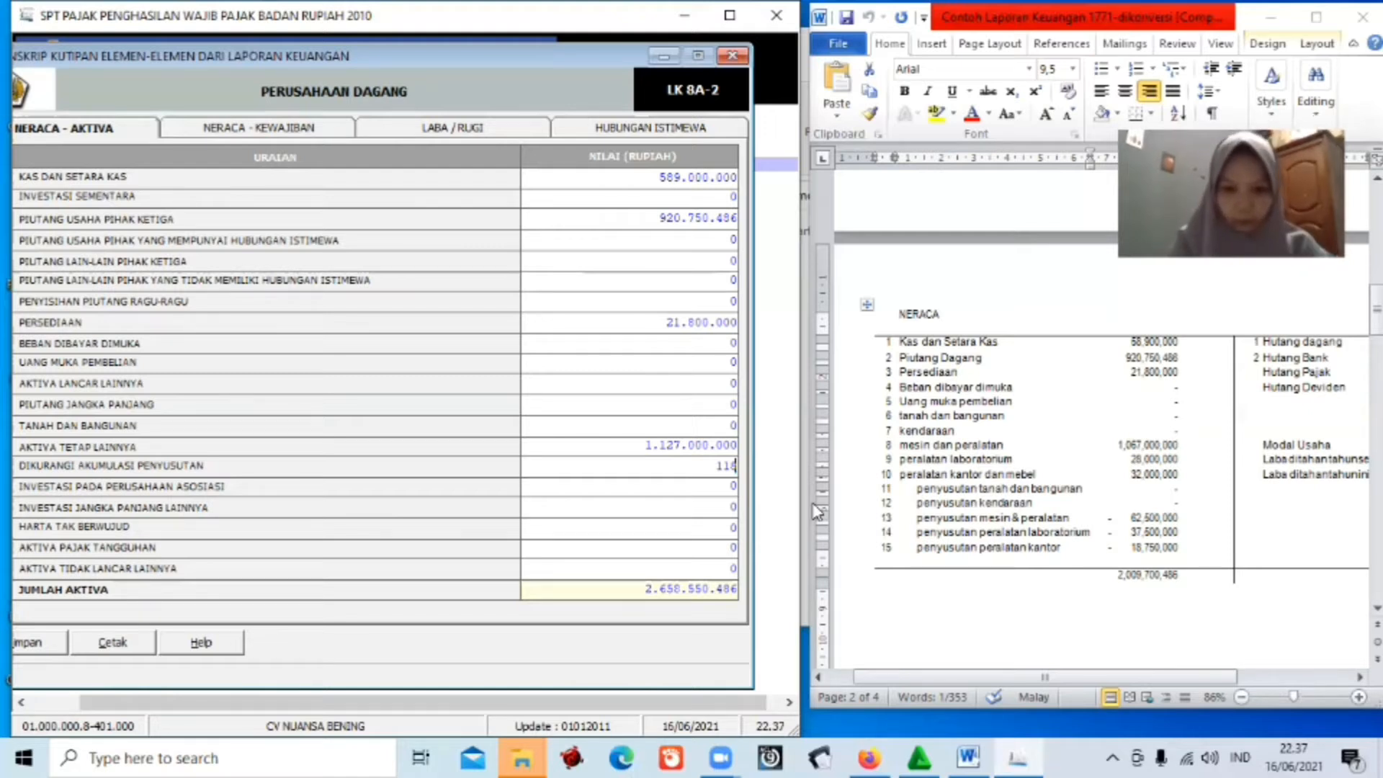
type("750000")
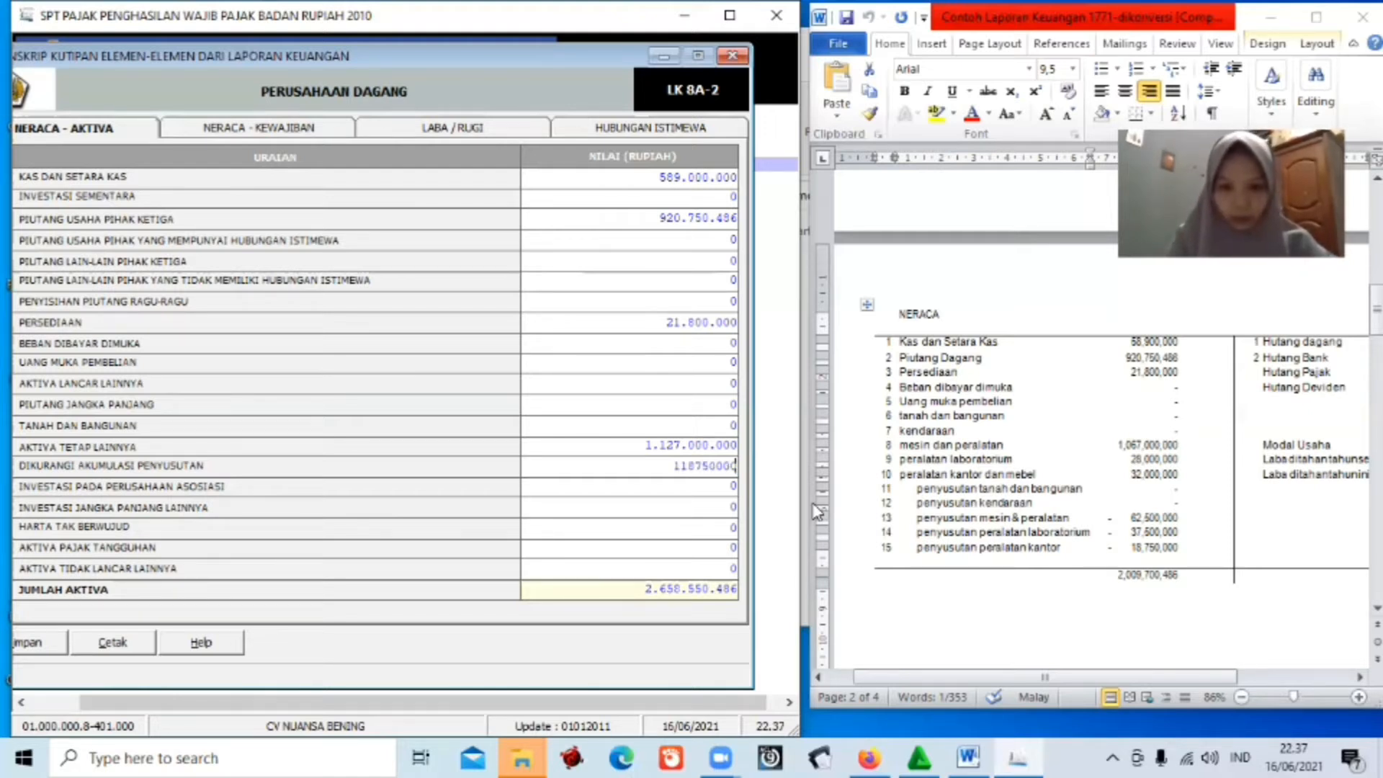
key("Return")
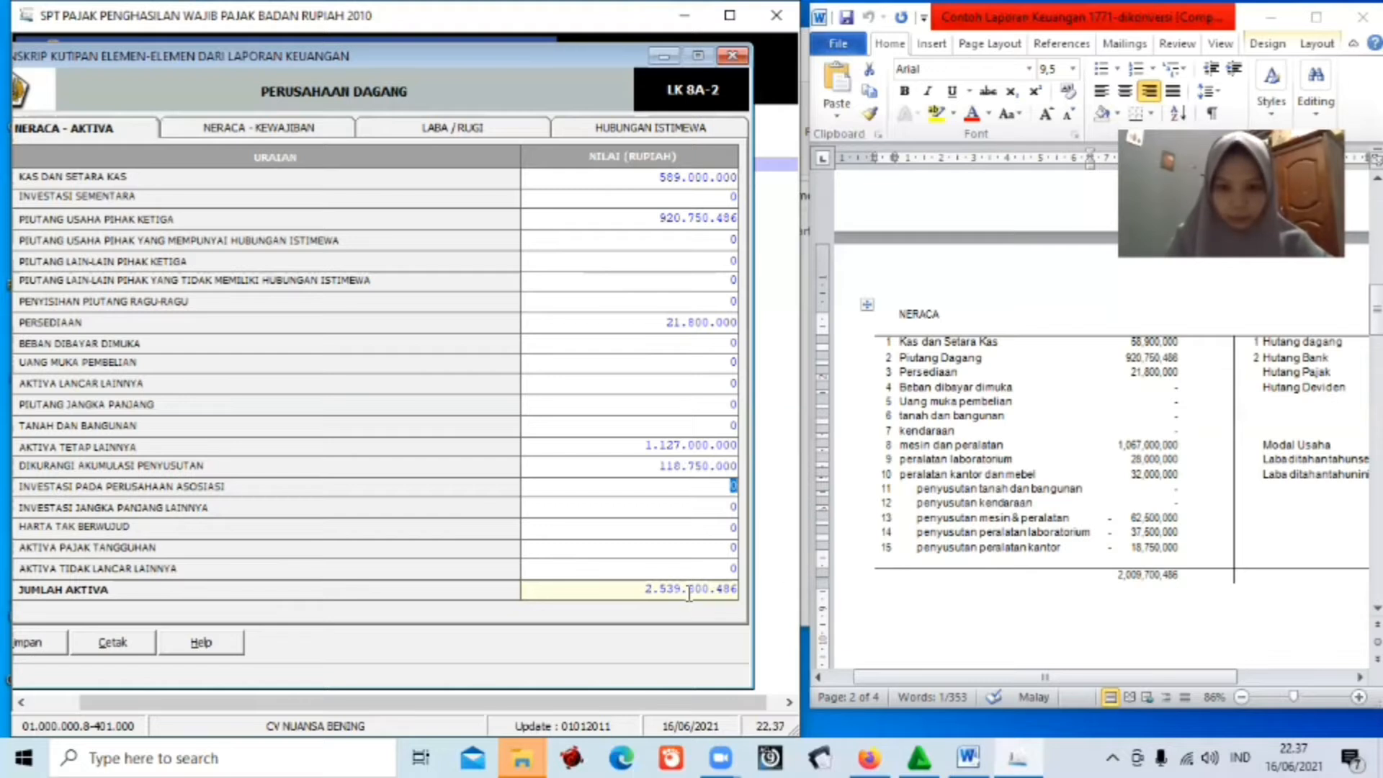
left_click_drag(688, 594, 646, 591)
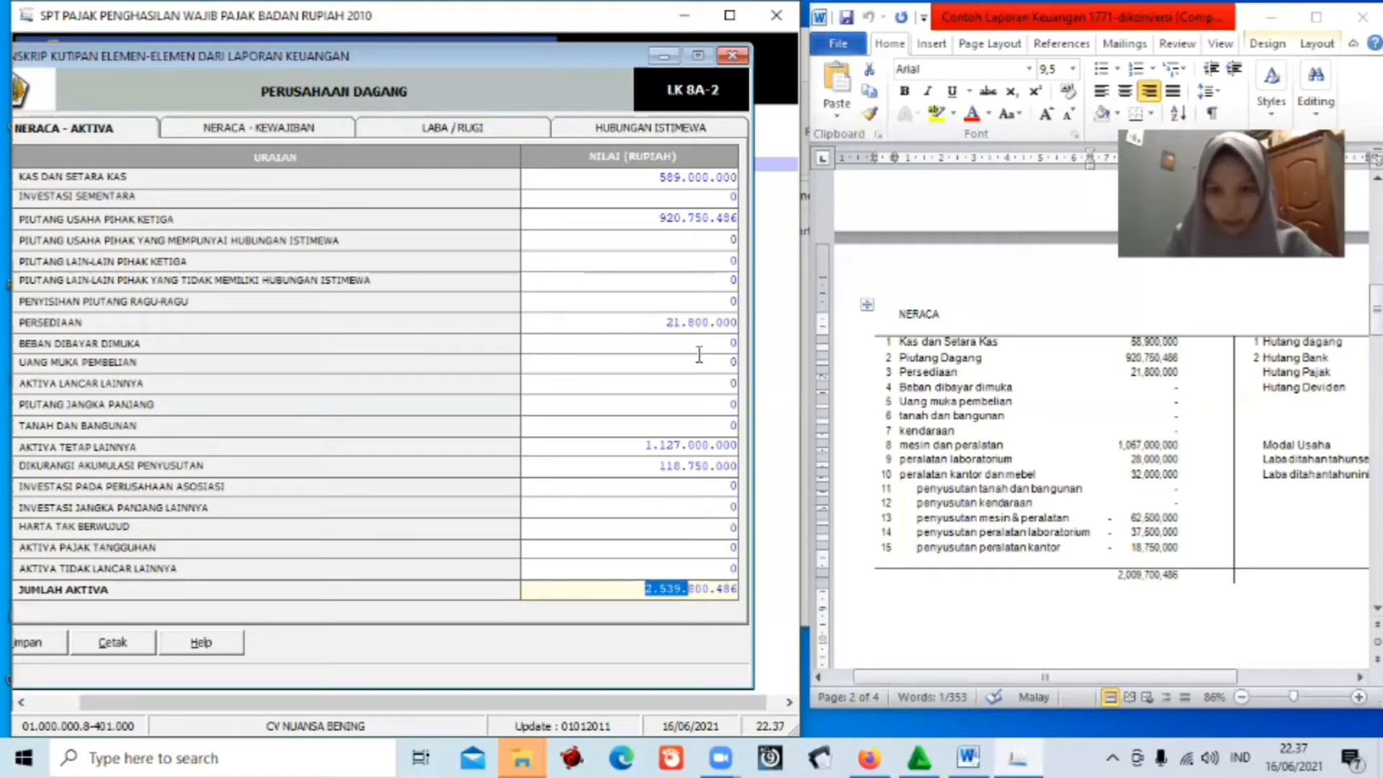
Correct the KAS DAN SETARA KAS amount to 58.900.000 by removing the extra zero.
left_click(733, 178)
left_click(737, 184)
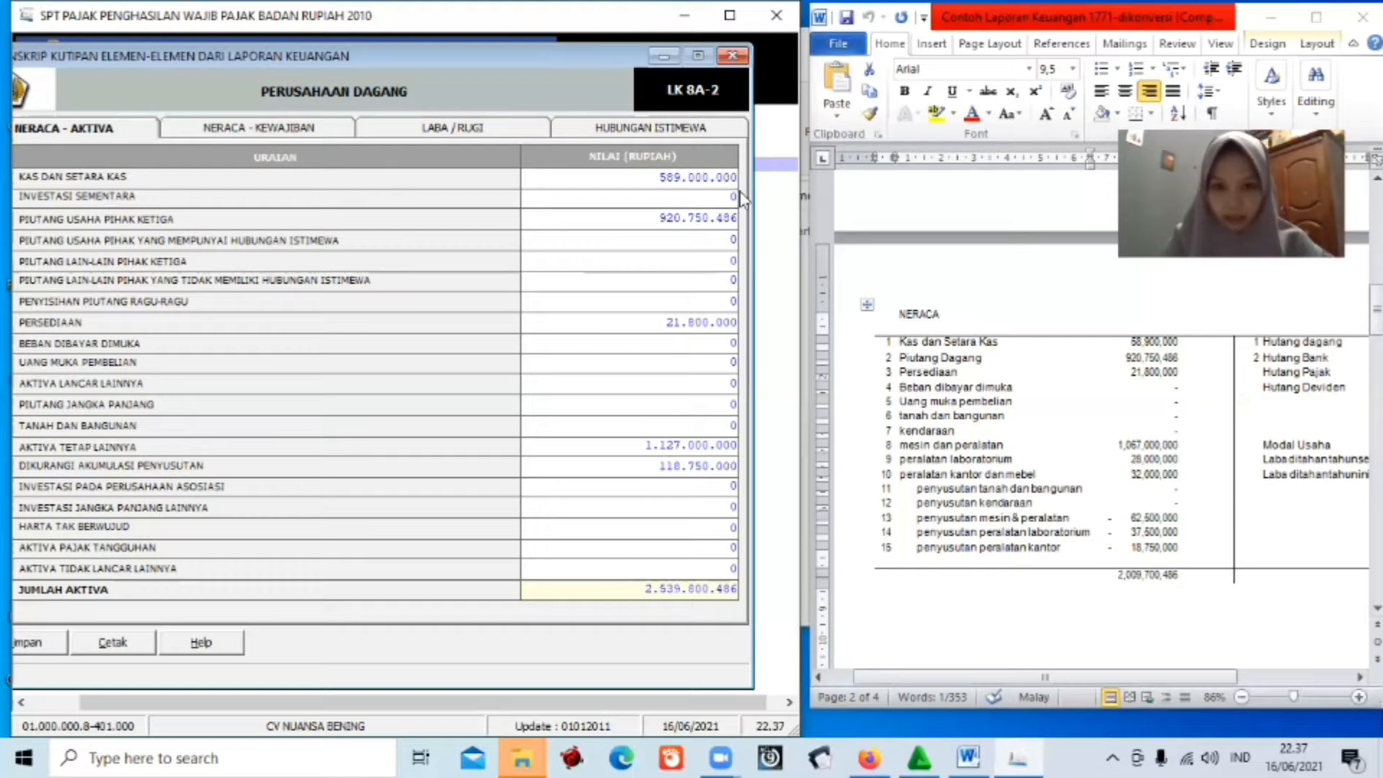
key("BackSpace")
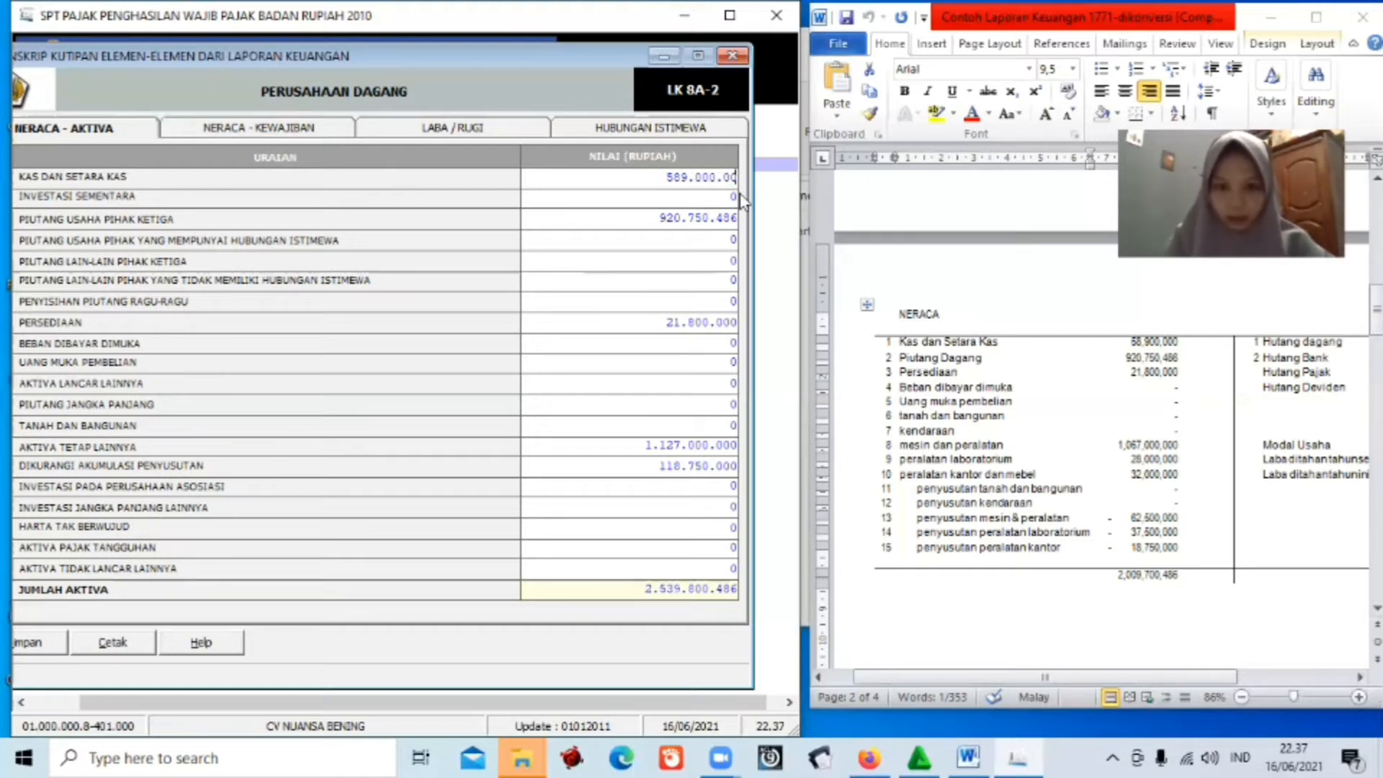
key("Tab")
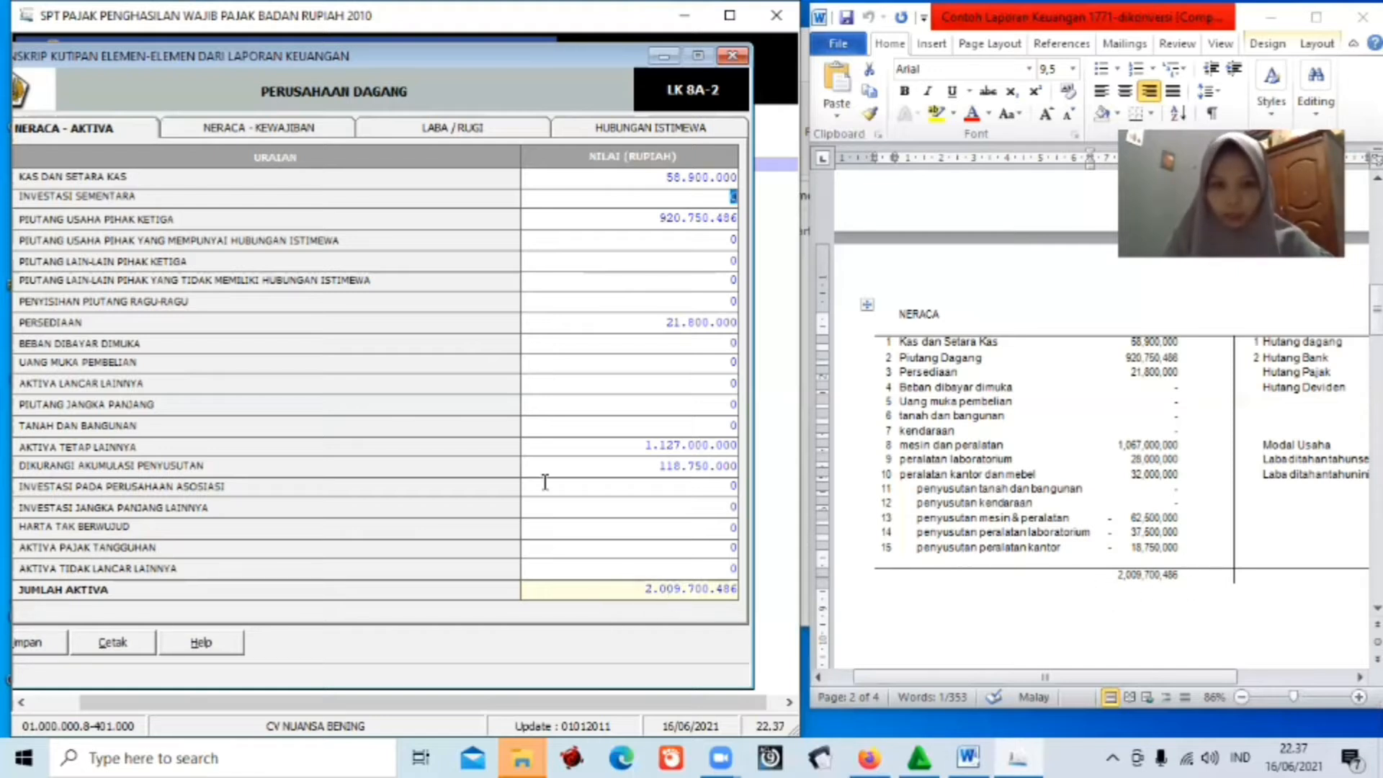
On the Neraca - Kewajiban sheet, enter trade payables (HUTANG USAHA PIHAK KETIGA) of 380.322.528.
left_click(303, 131)
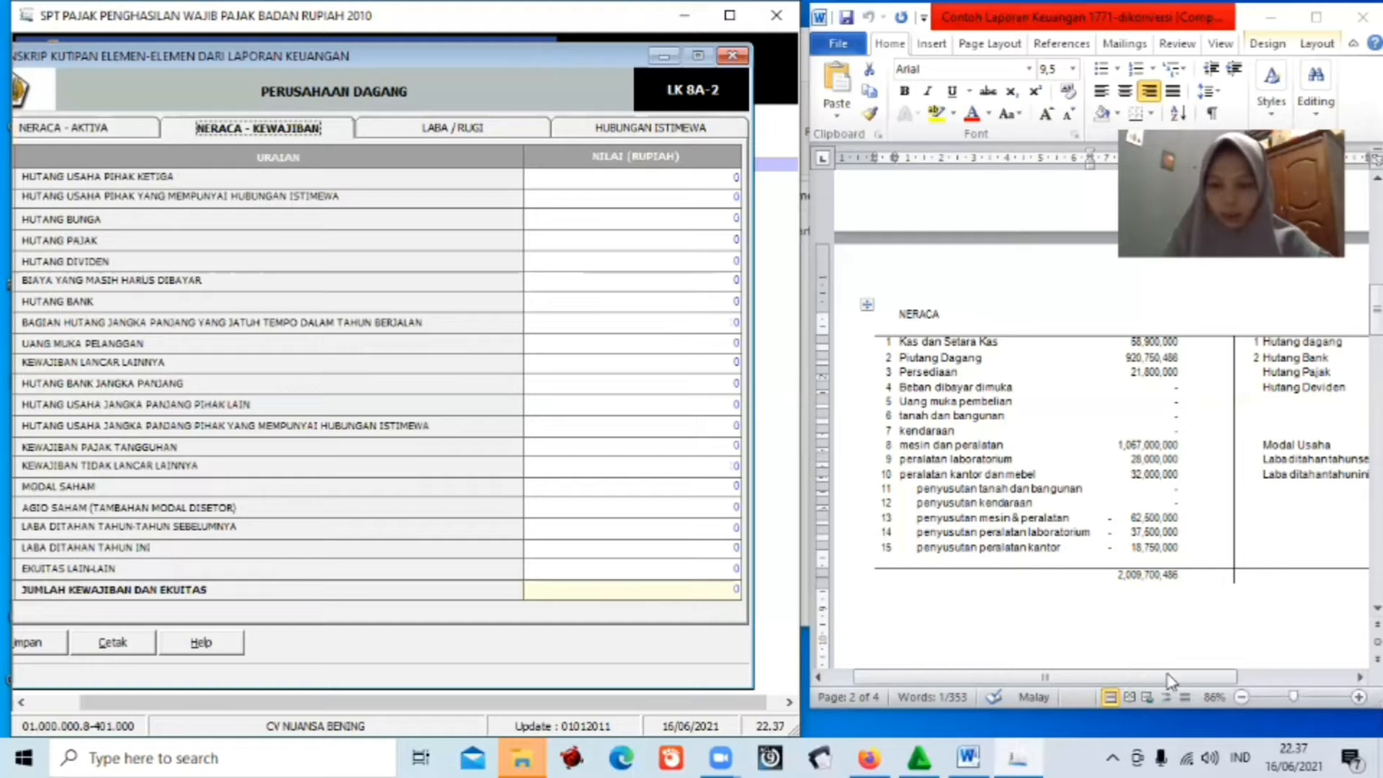
left_click_drag(1209, 677, 1296, 677)
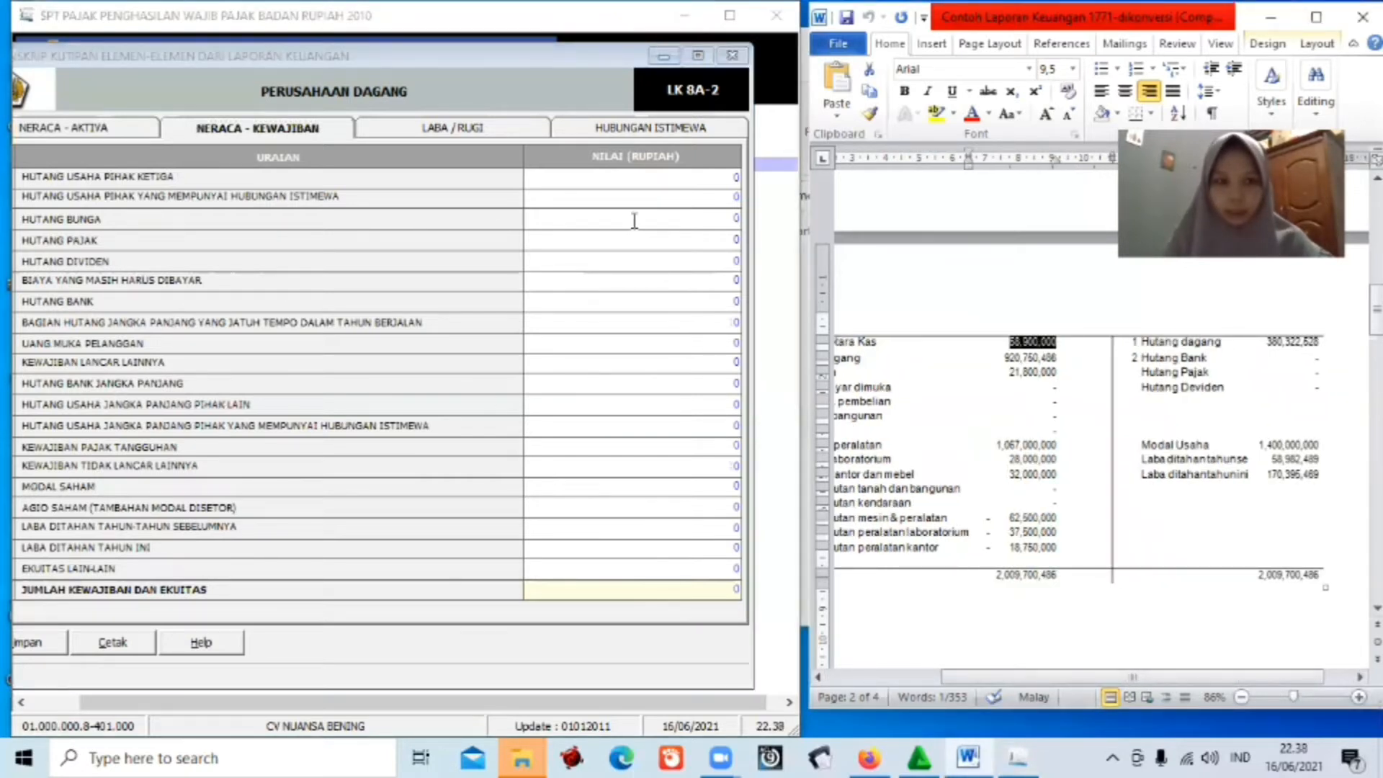
left_click(739, 177)
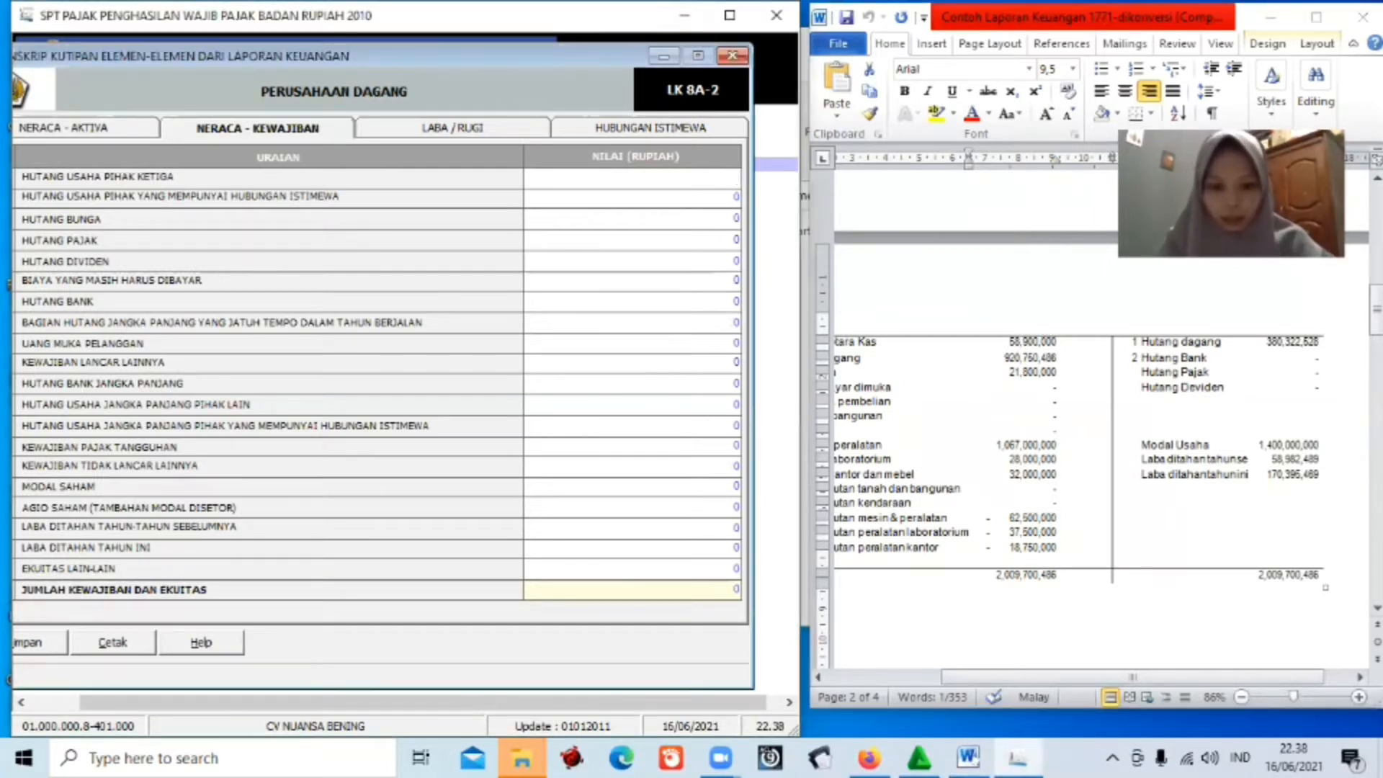
type("380")
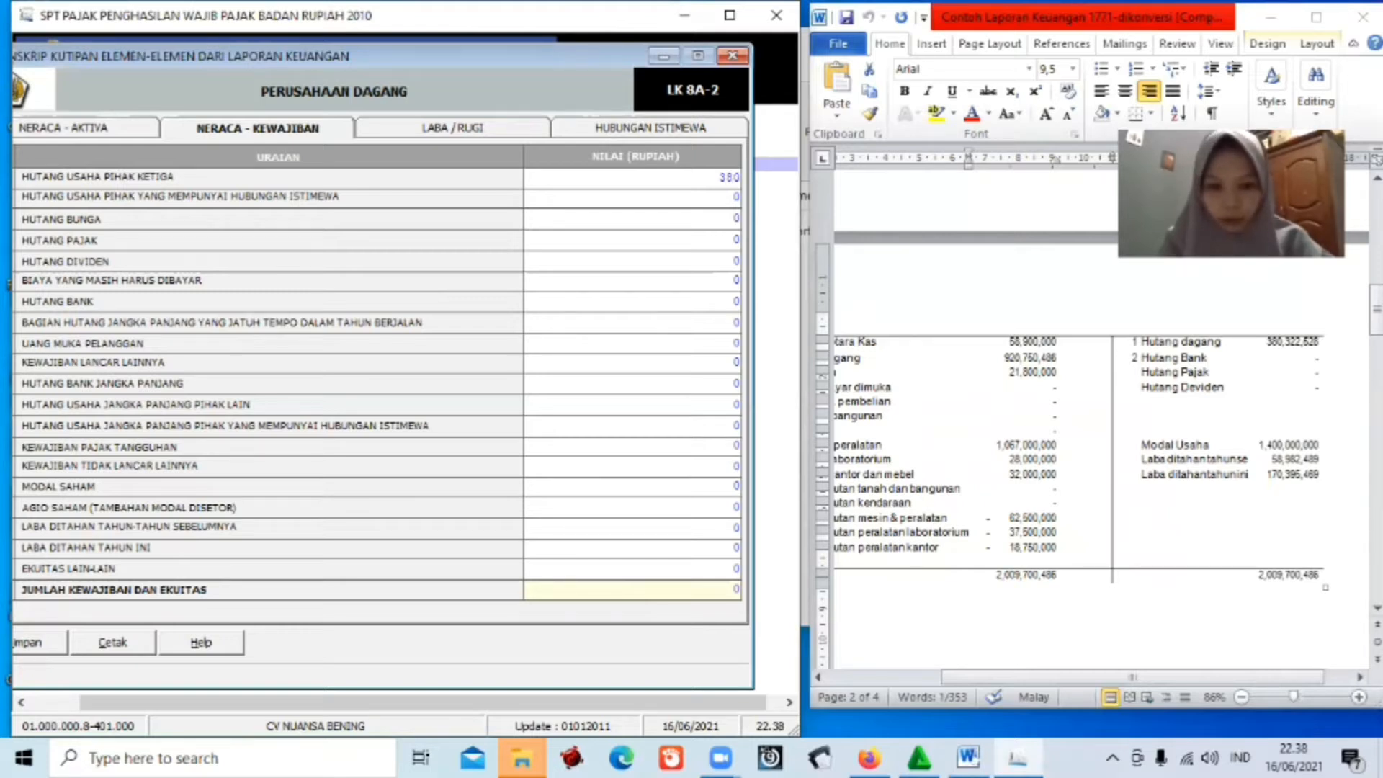
type("322")
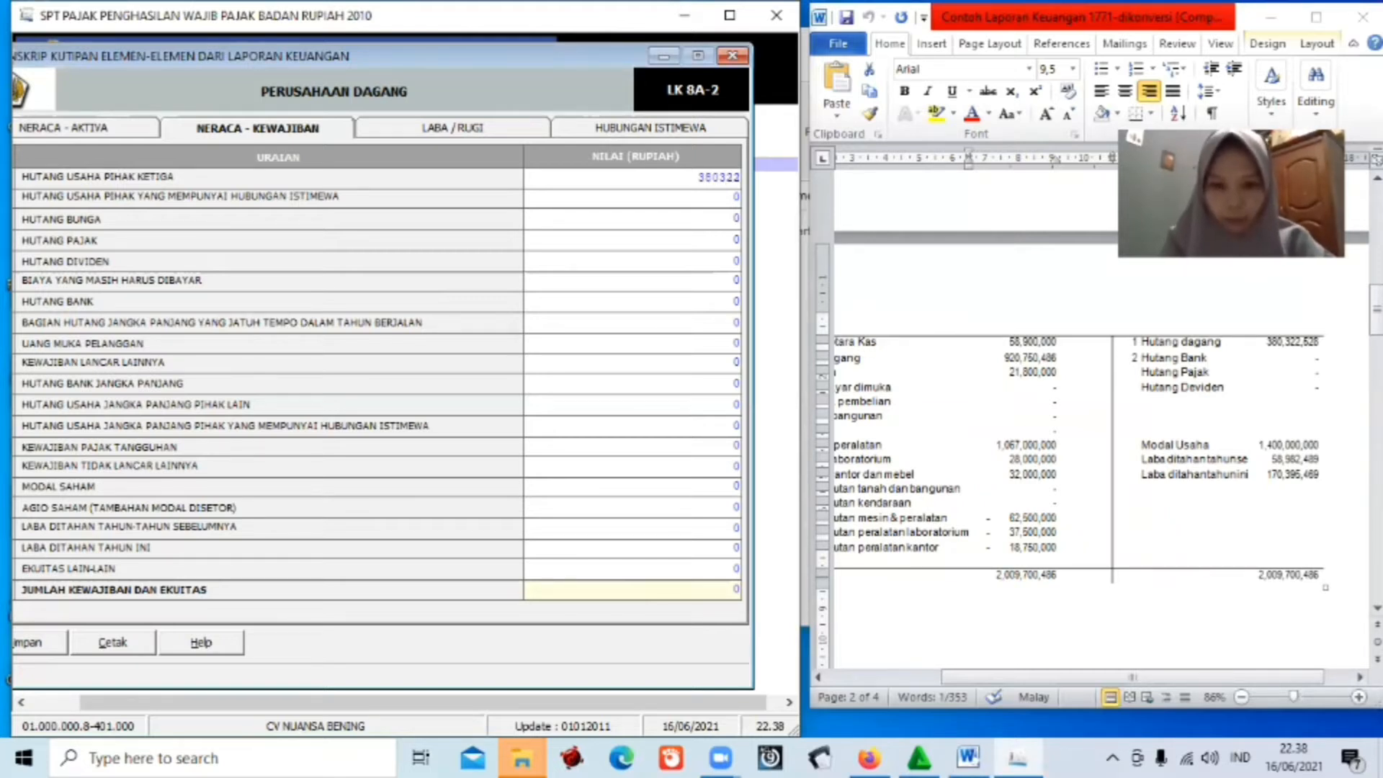
type("528")
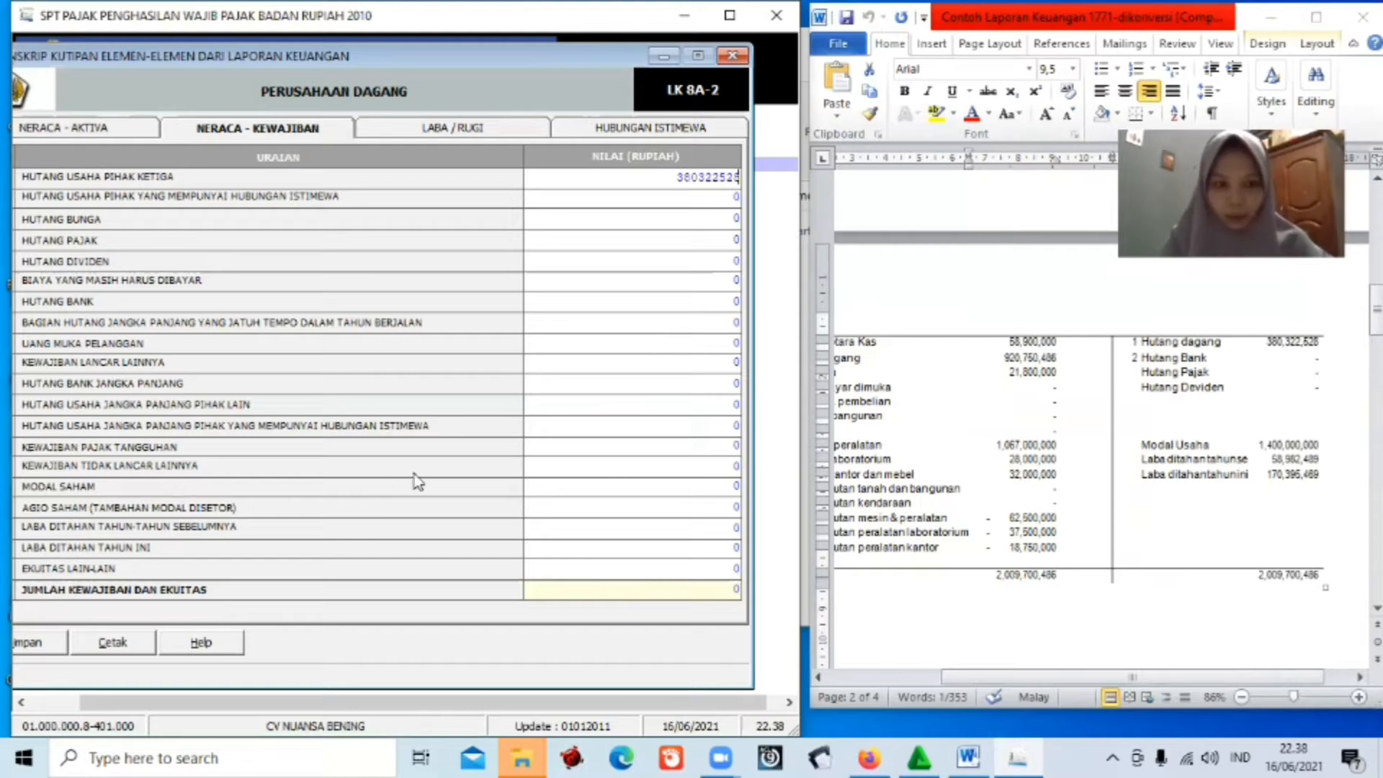
left_click(741, 484)
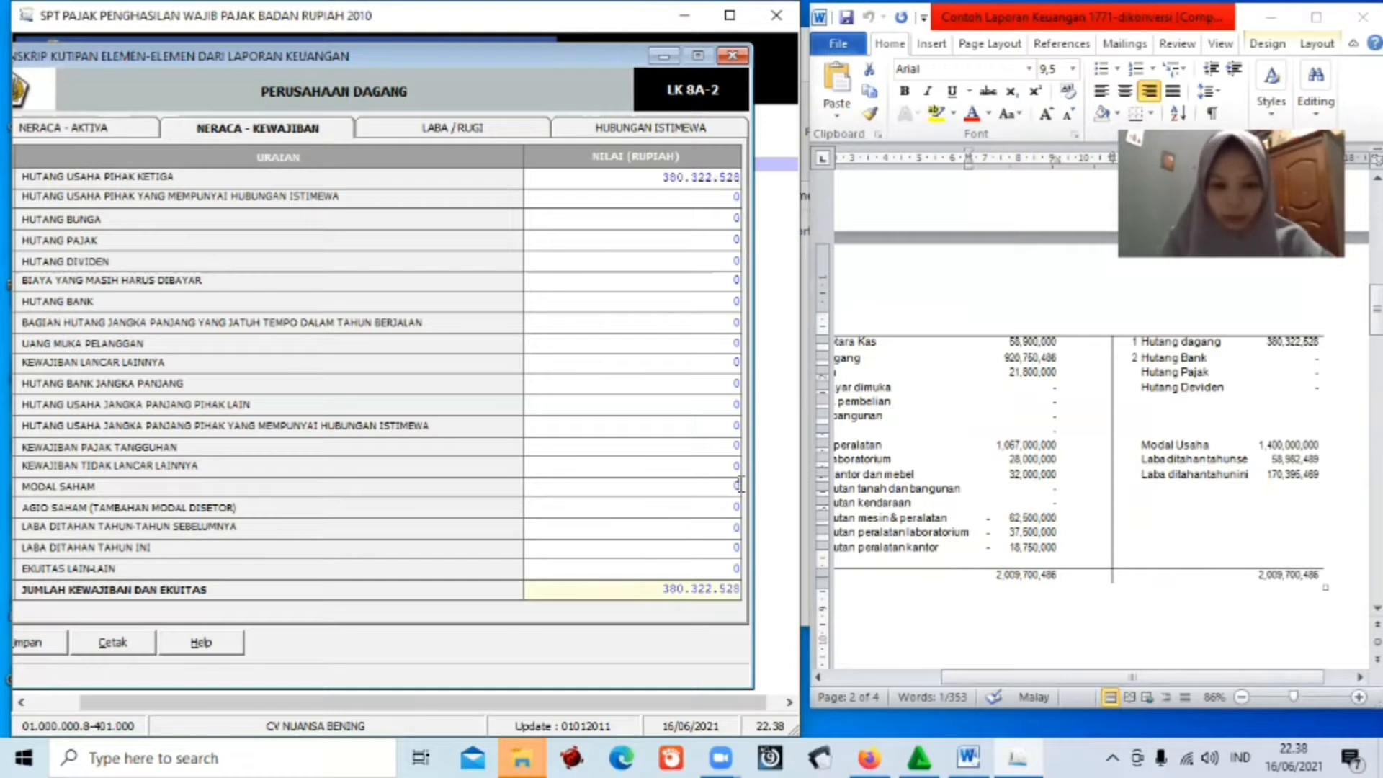
Enter MODAL SAHAM 1.400.000.000 and retained earnings of 58.982.489 and 170.395.469.
key("BackSpace")
type("1.4")
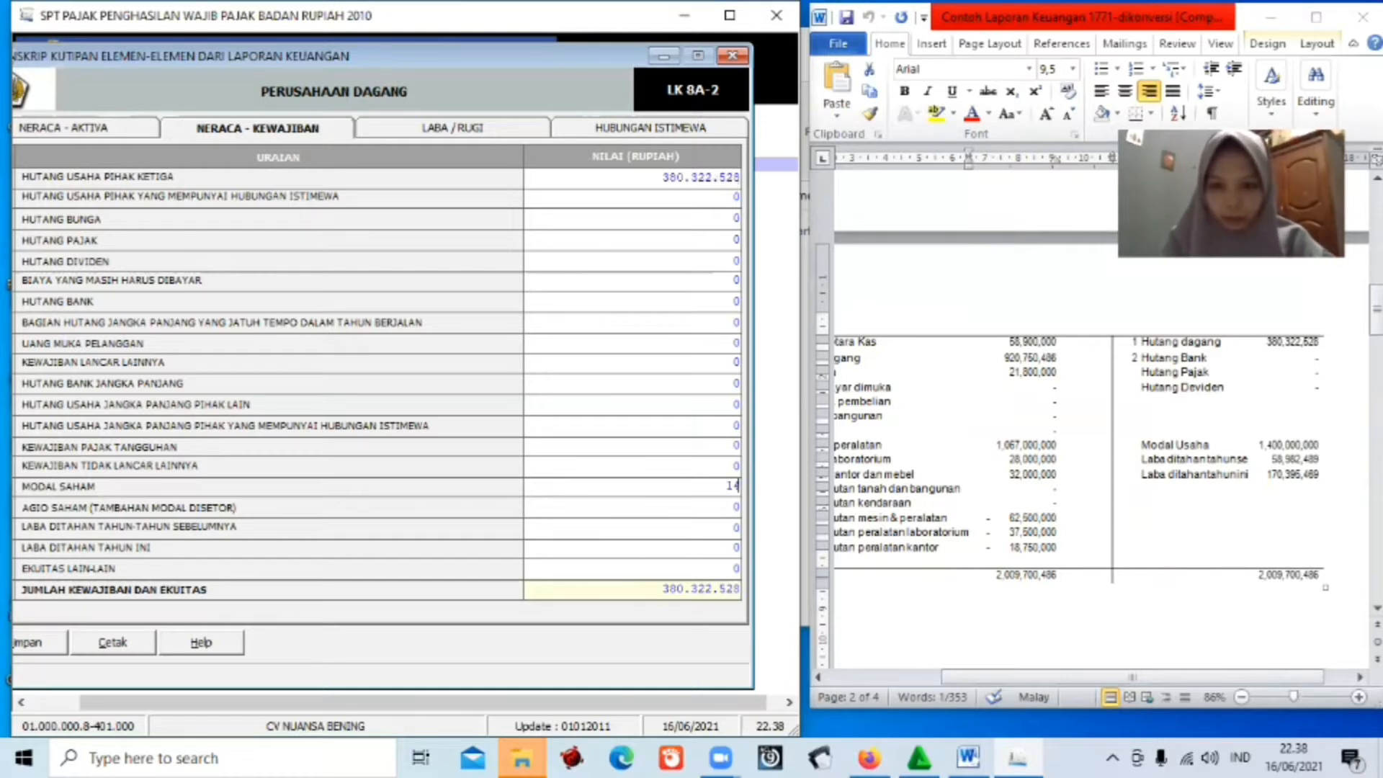
type("00.")
type("000.000")
key("Tab")
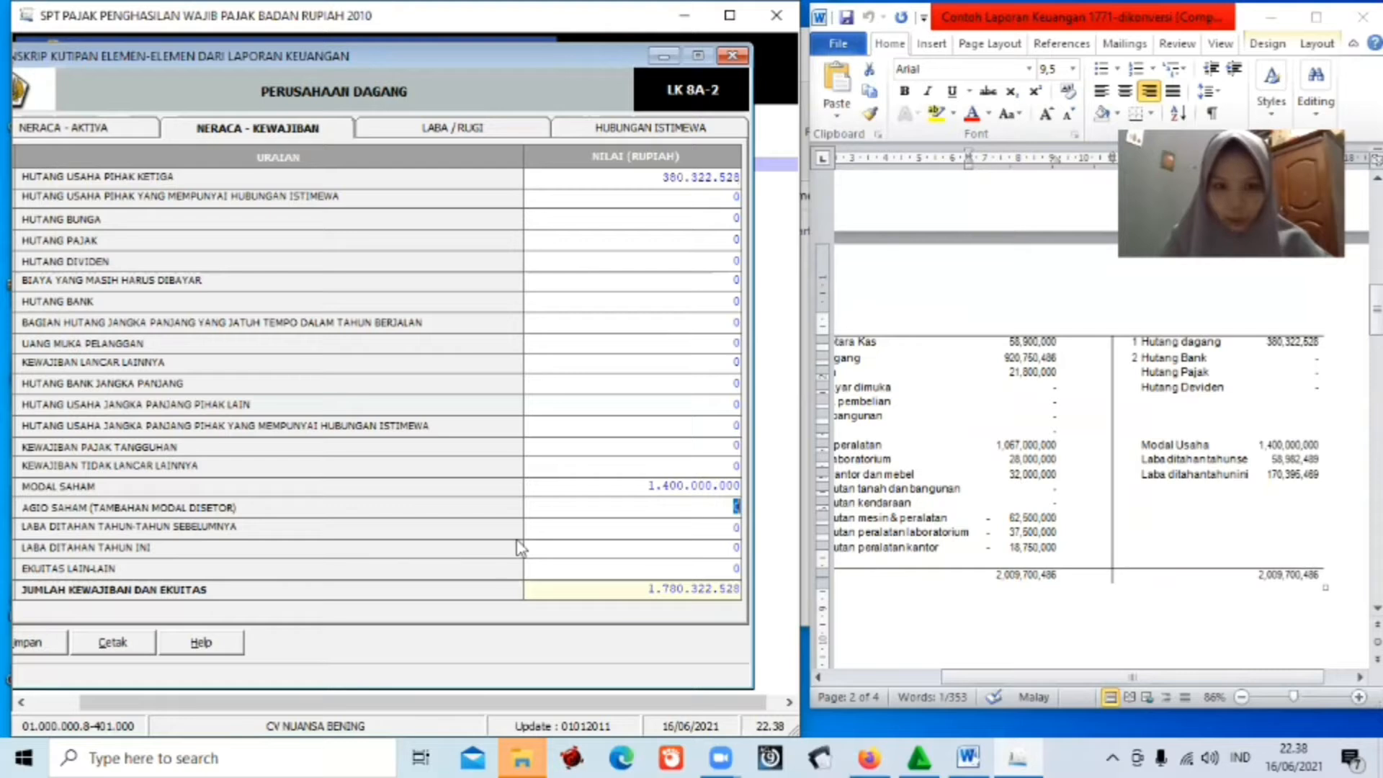
left_click(737, 528)
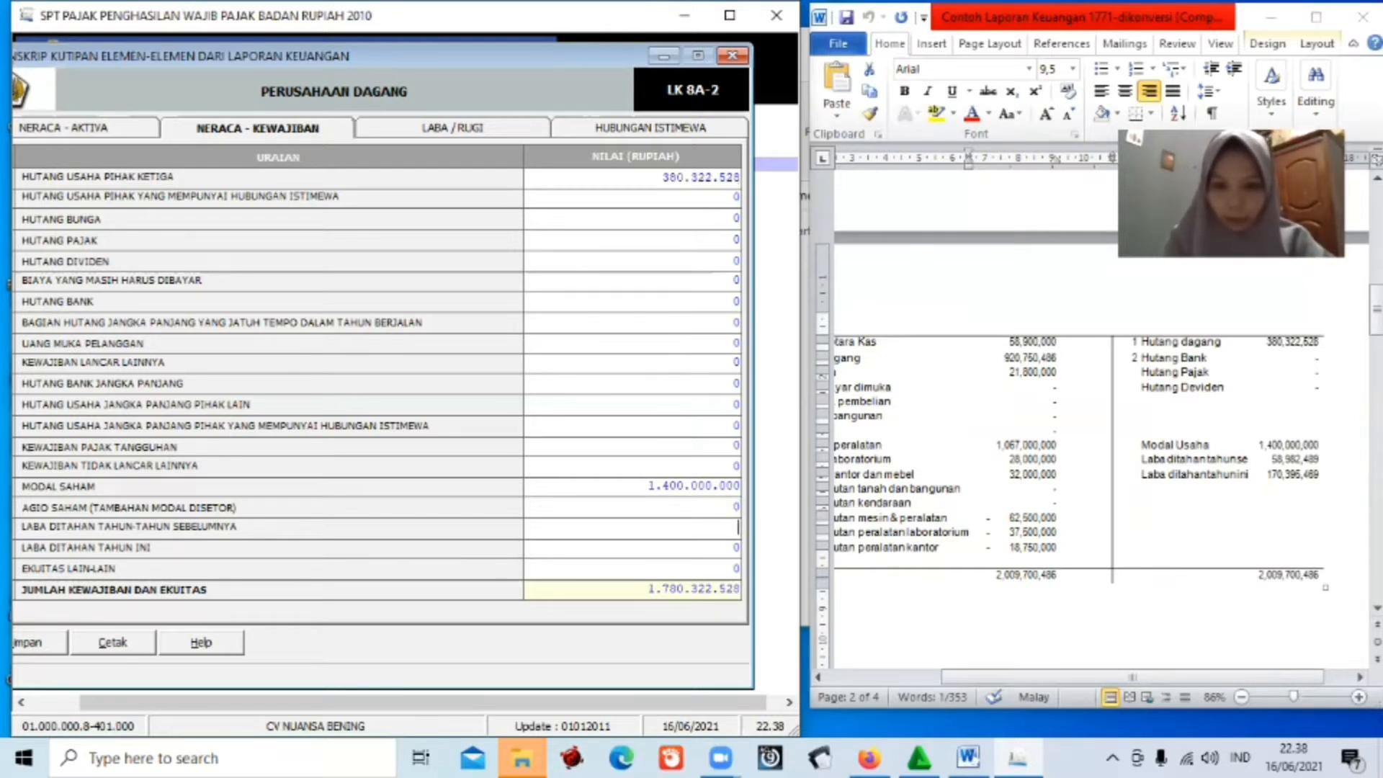
type("58")
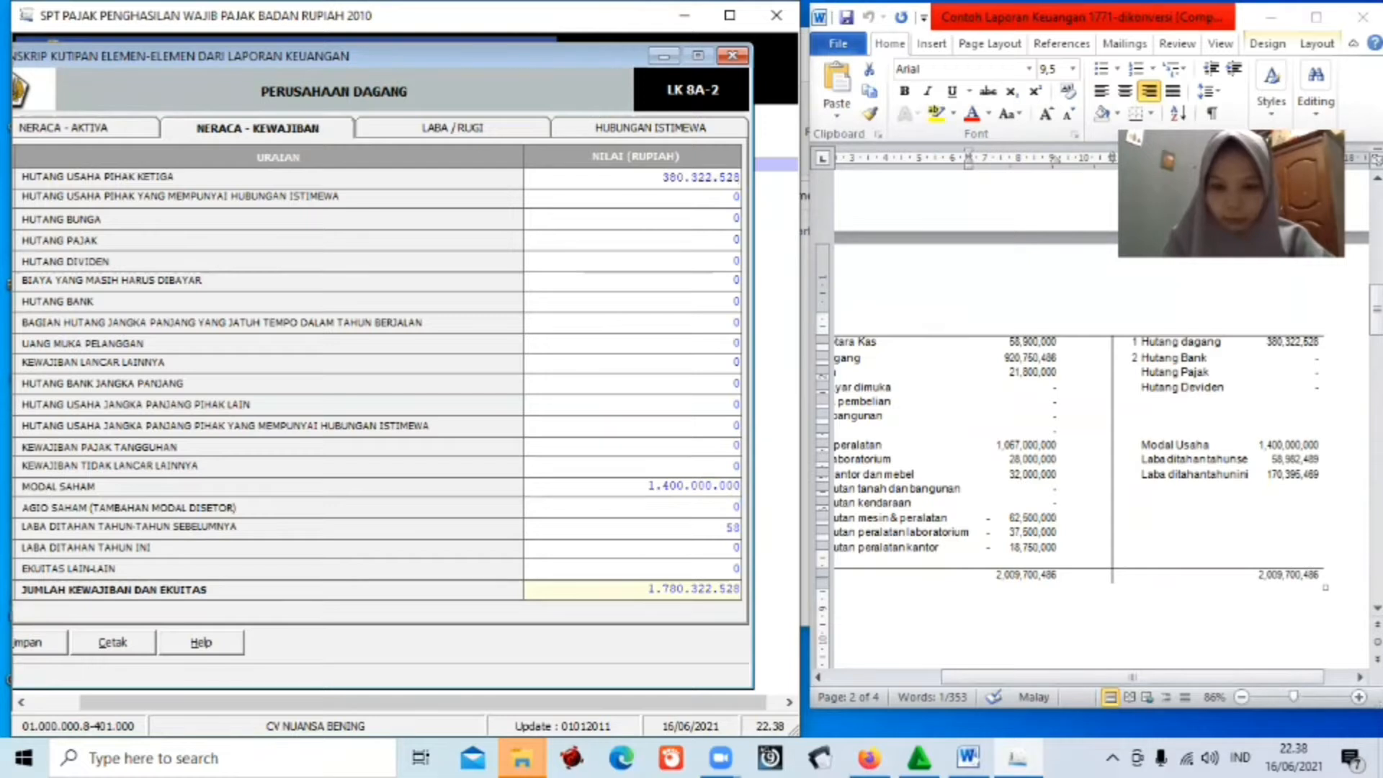
type("98")
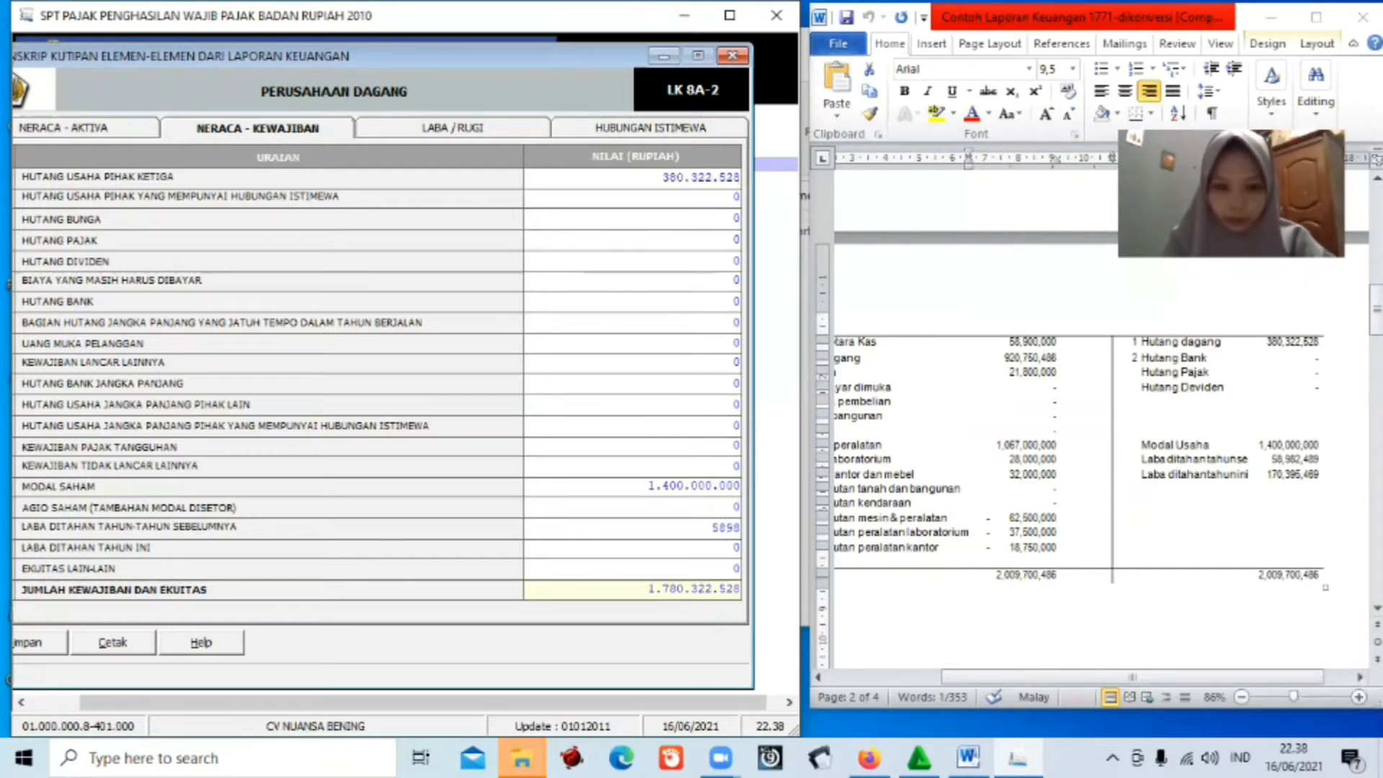
type("2489")
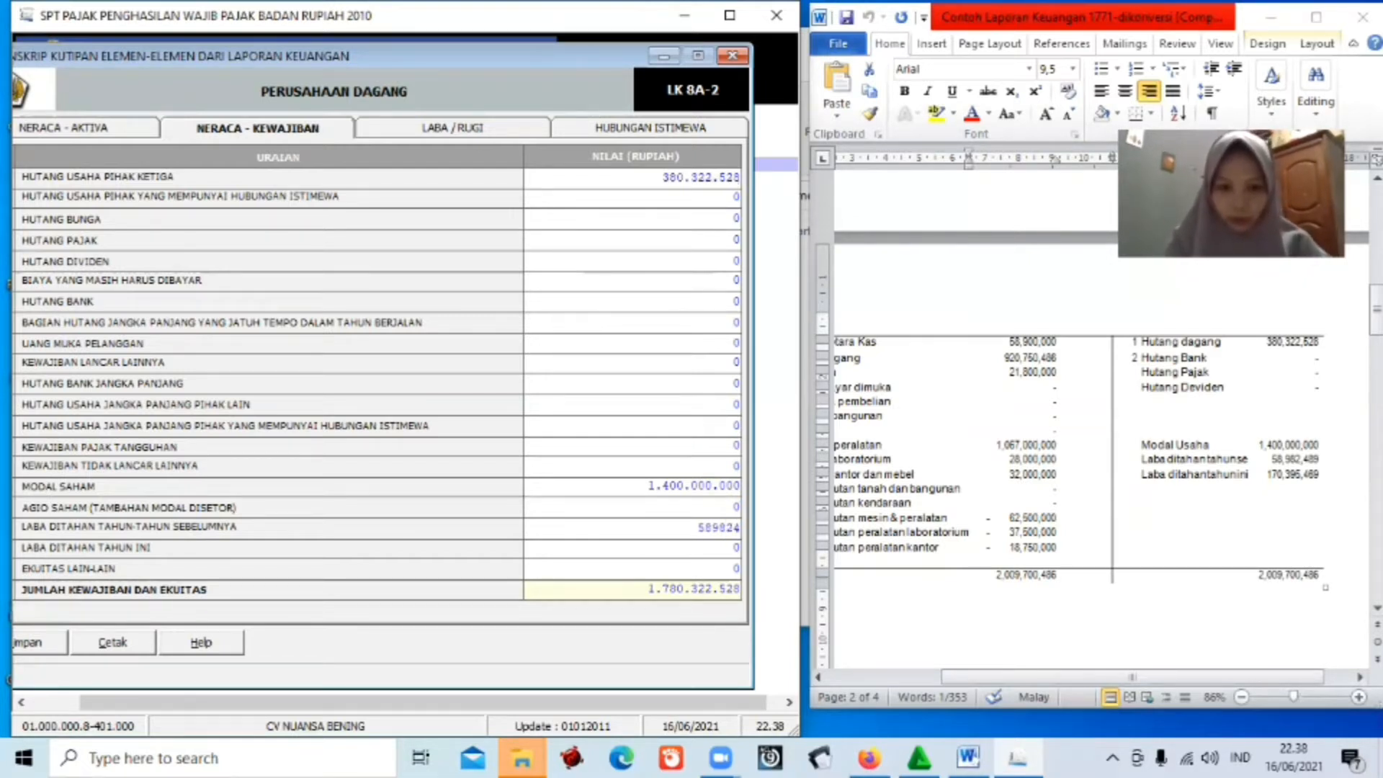
left_click(738, 547)
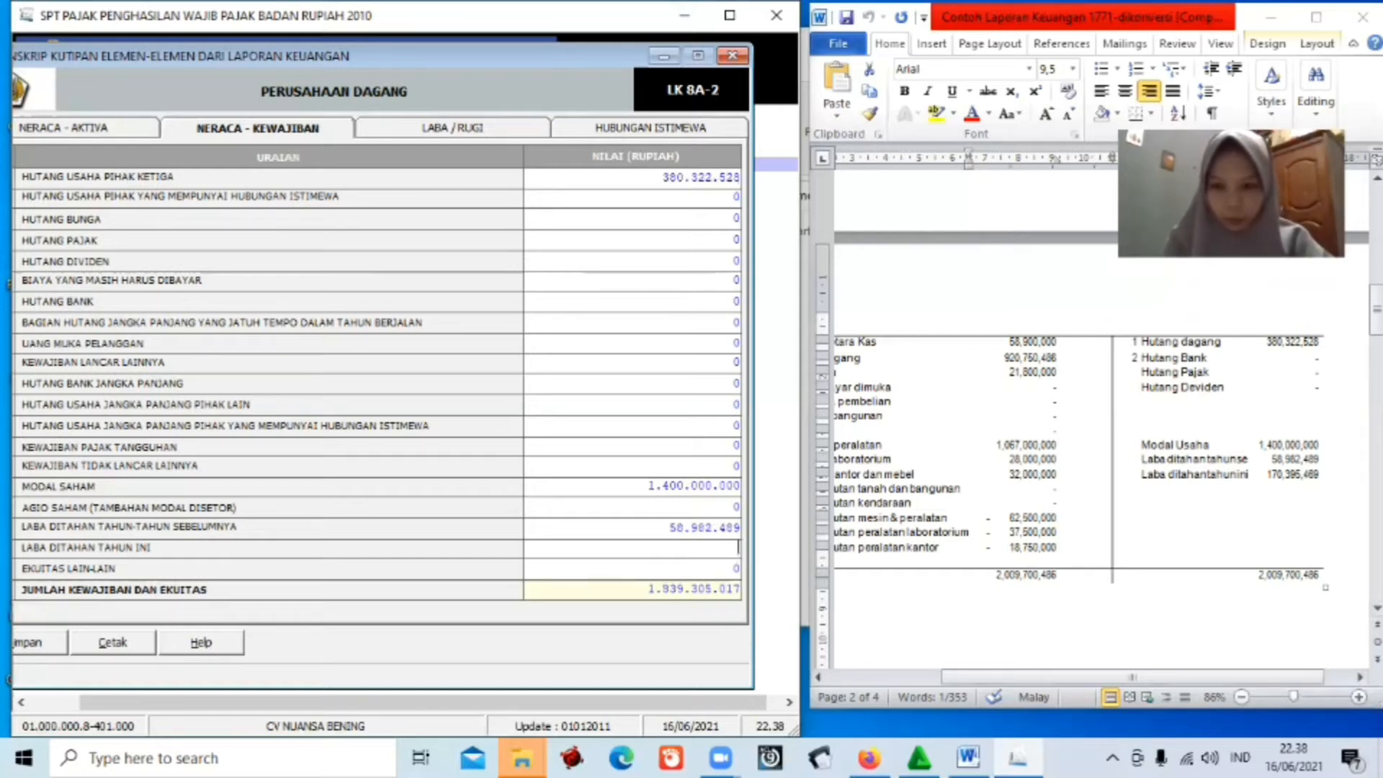
type("170")
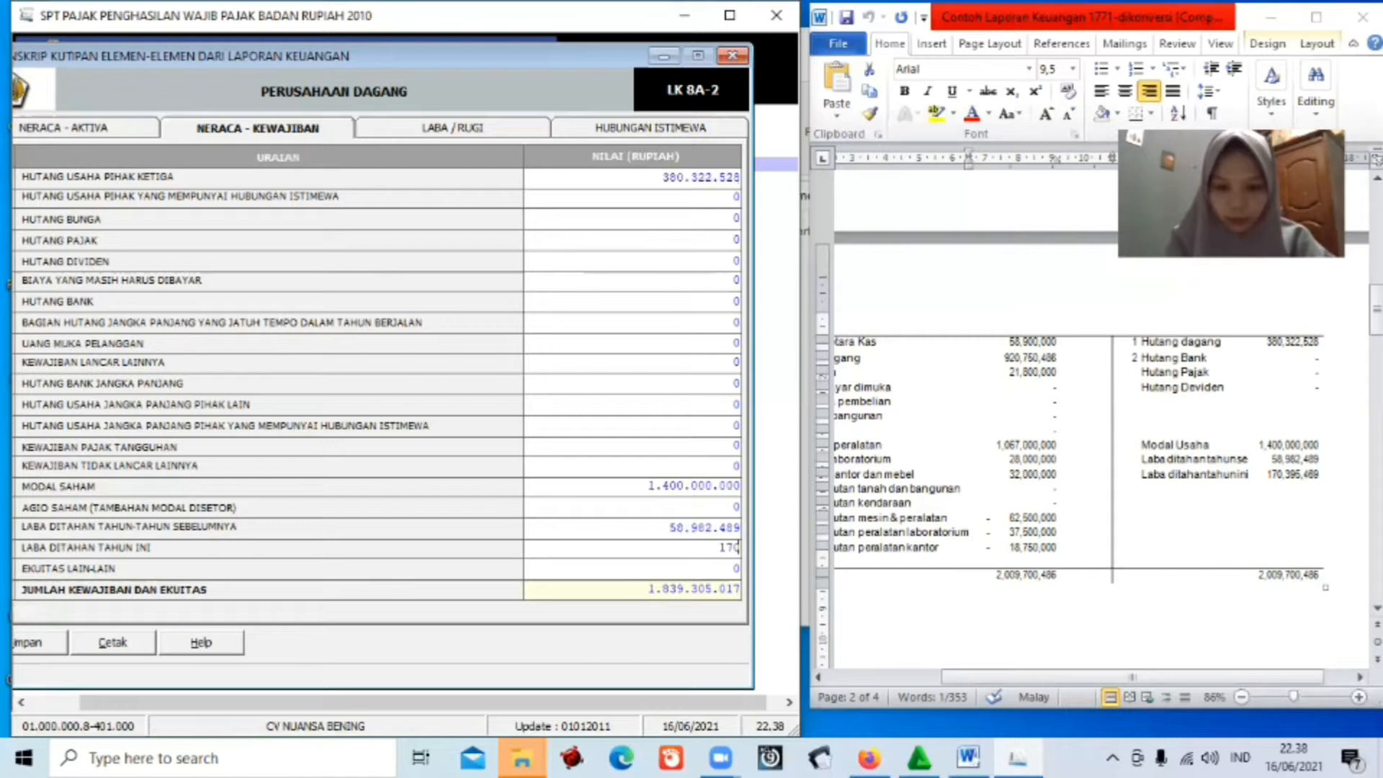
type("395")
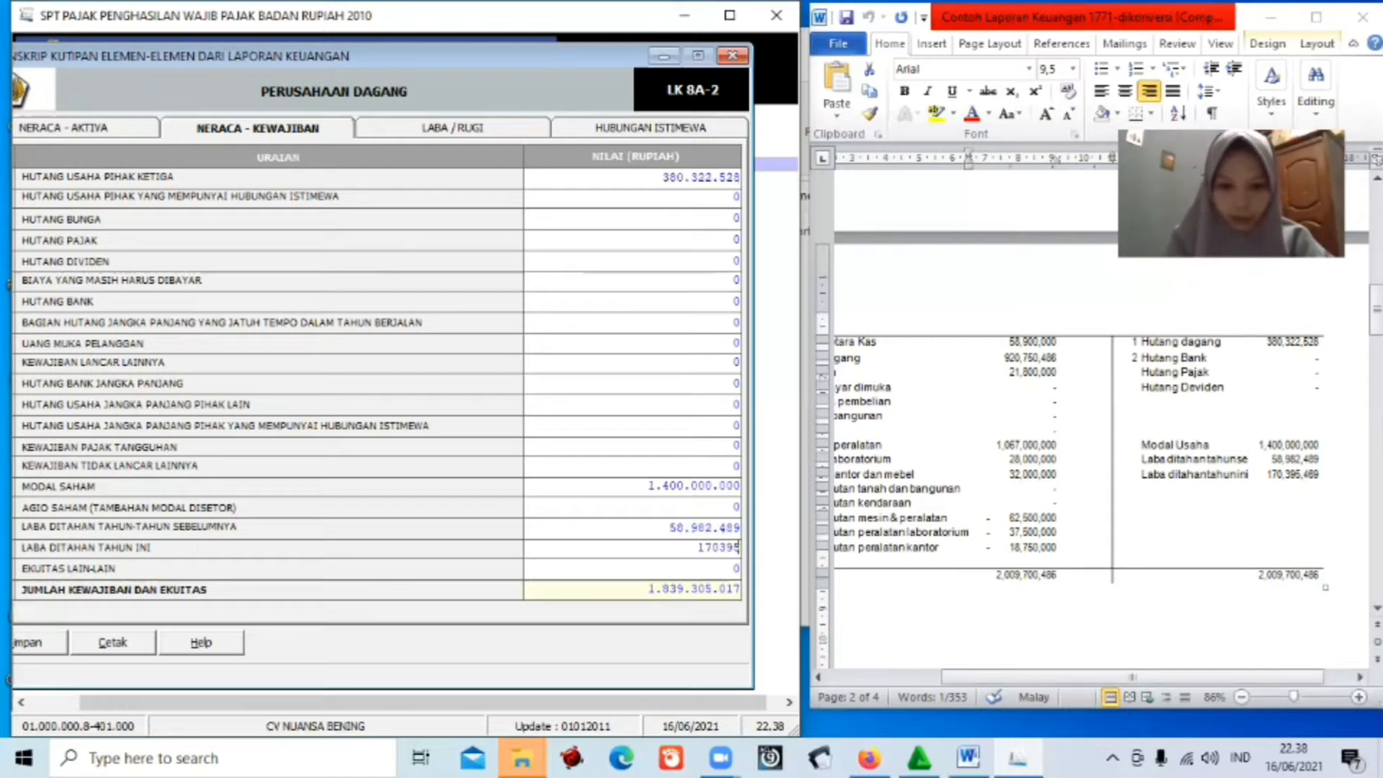
type("469")
key("Tab")
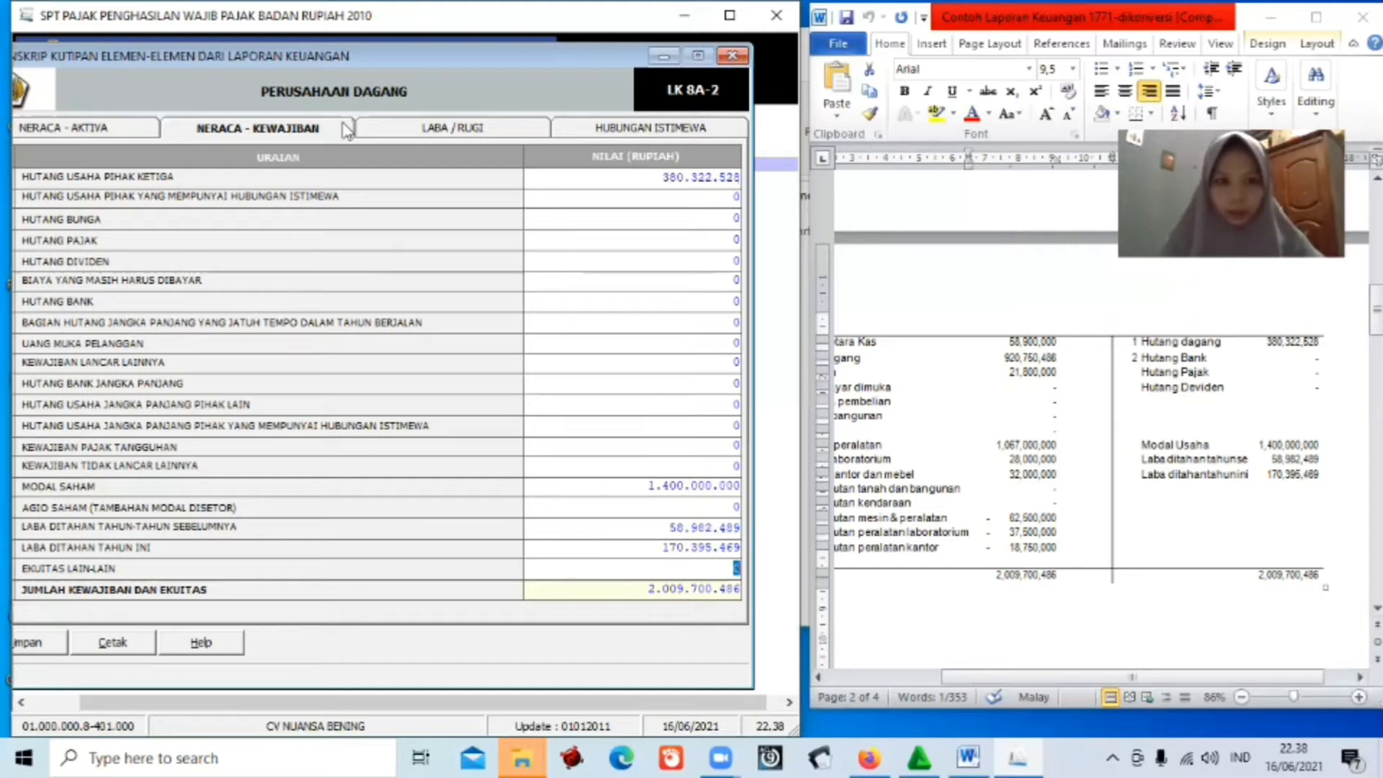
On the Laba/Rugi sheet, enter 547425964 as the PENJUALAN BERSIH amount.
left_click(455, 127)
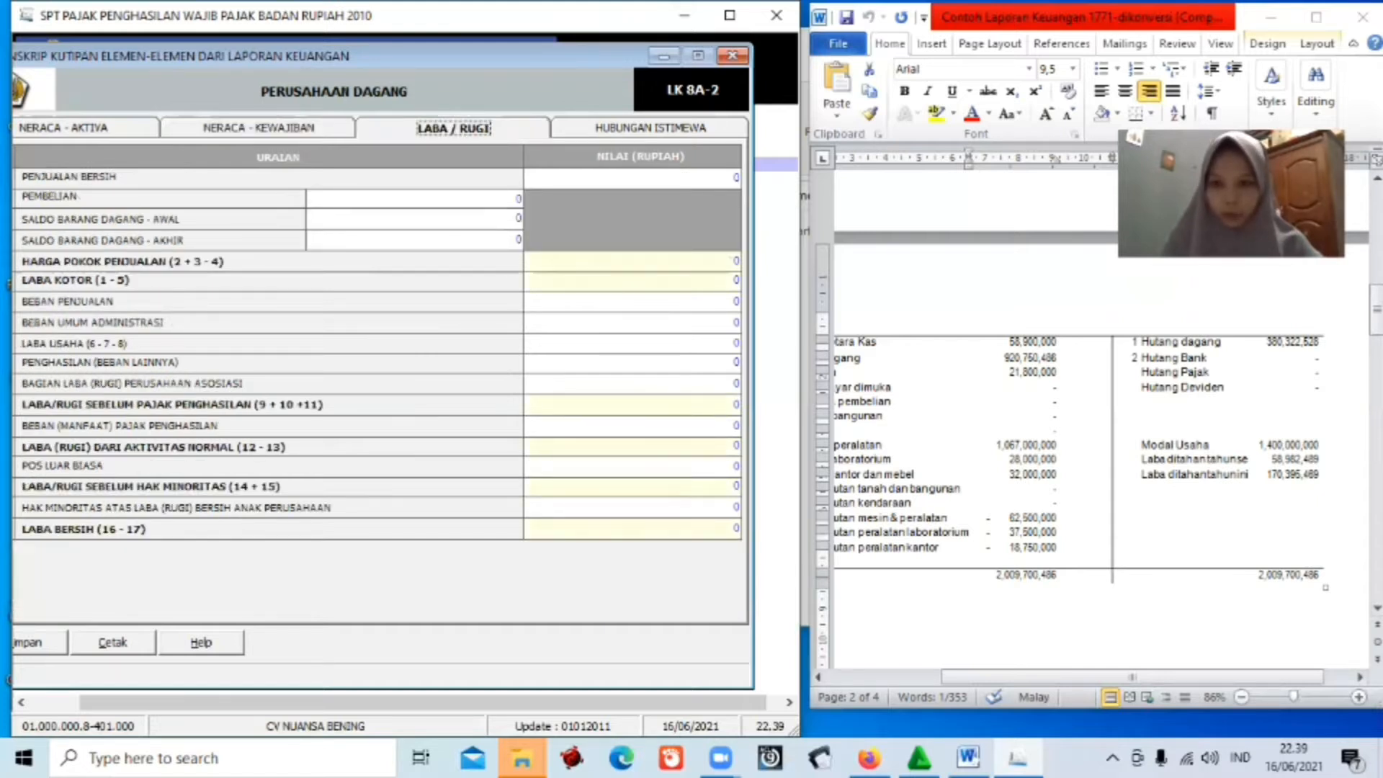
left_click_drag(1375, 310, 1375, 423)
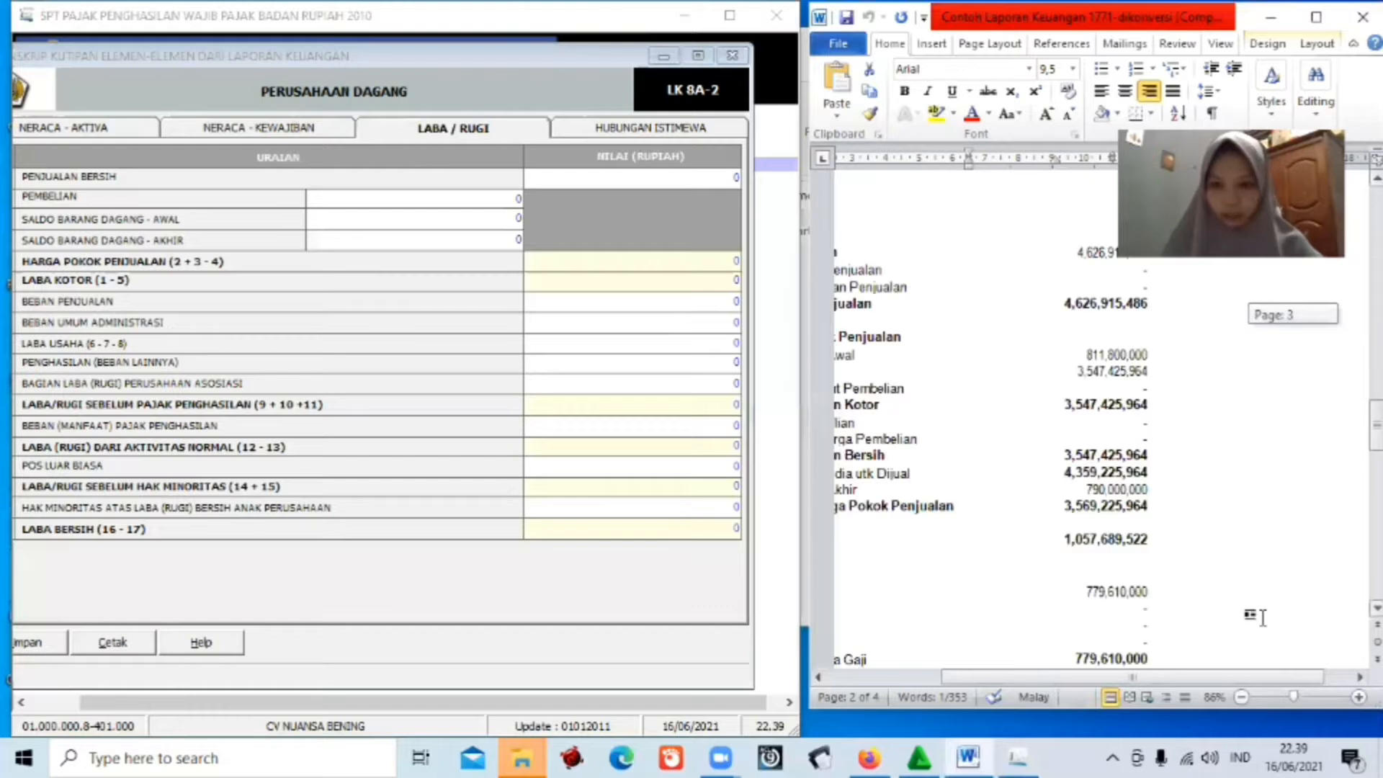
left_click_drag(1210, 679, 1124, 679)
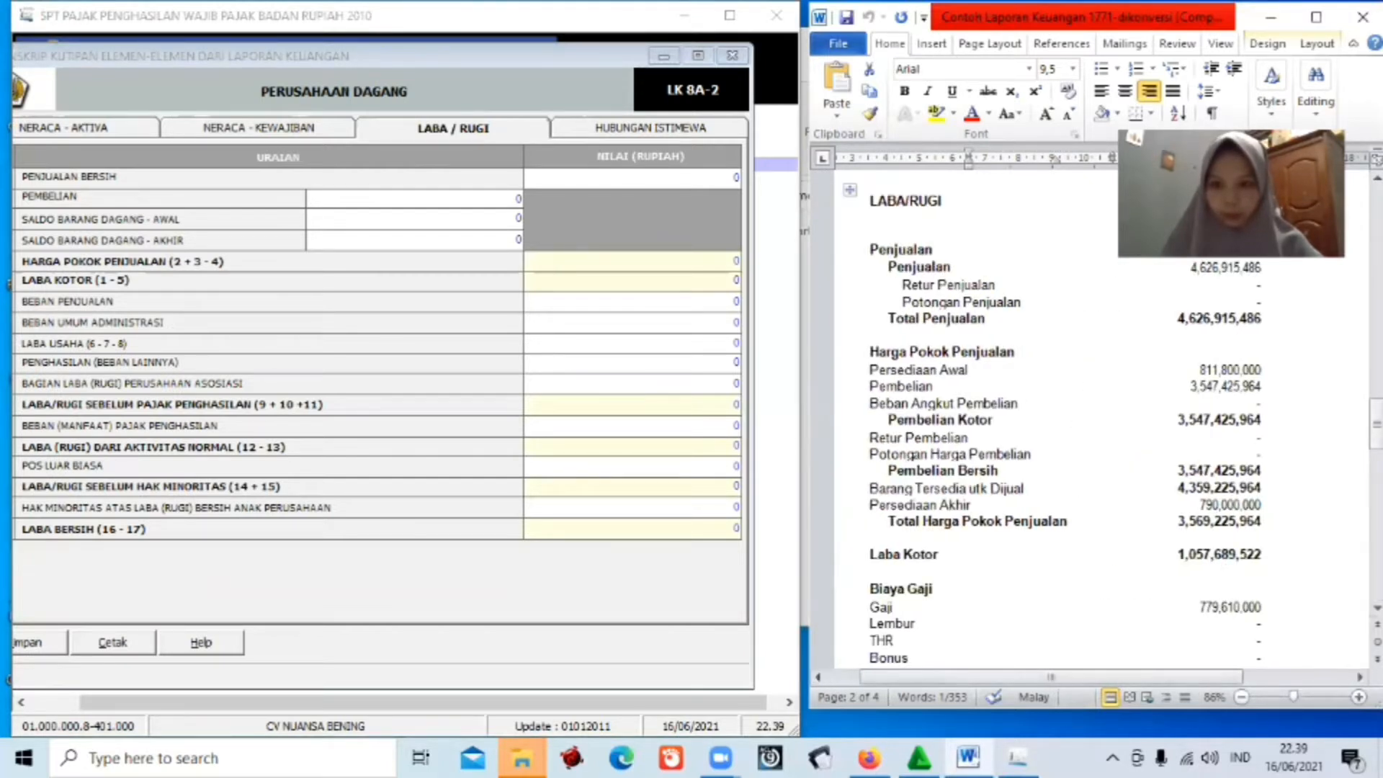
left_click_drag(1376, 428, 1376, 422)
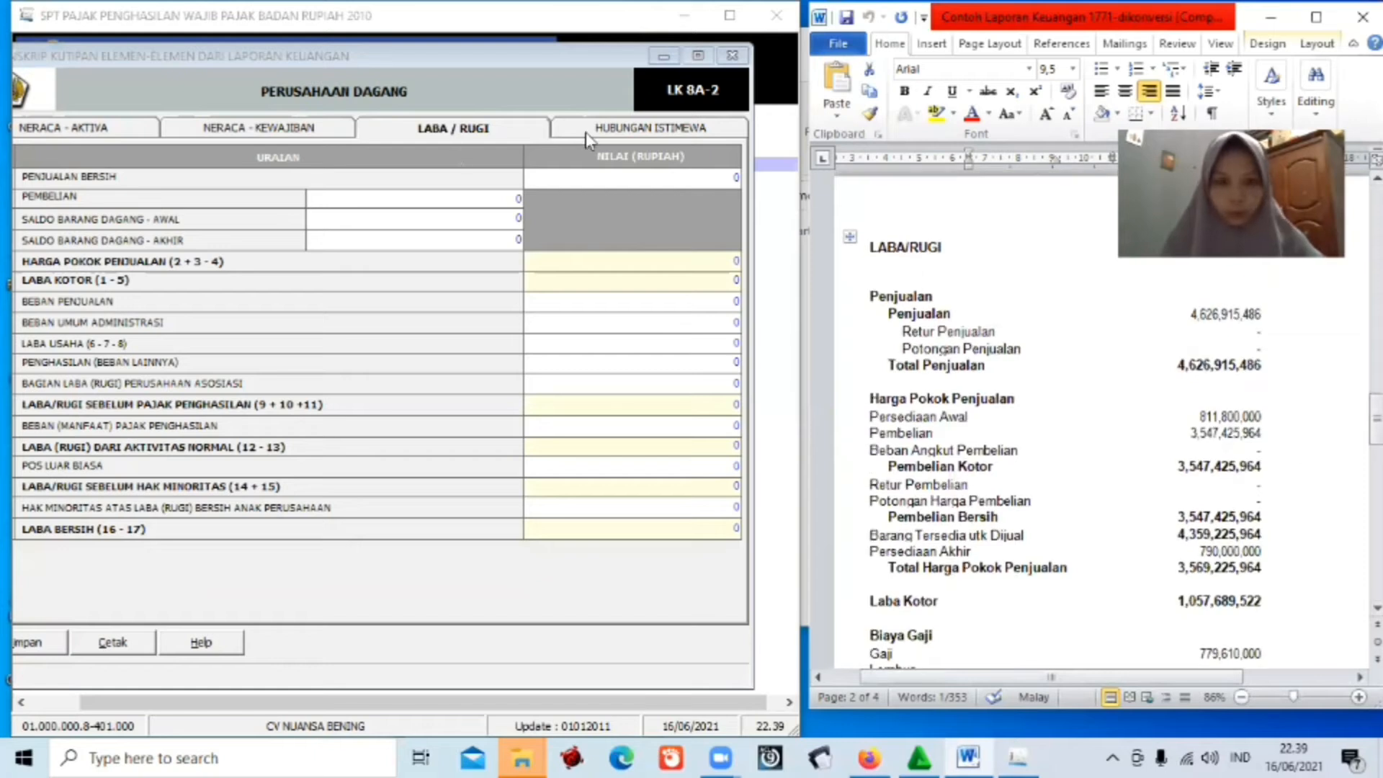
left_click(739, 182)
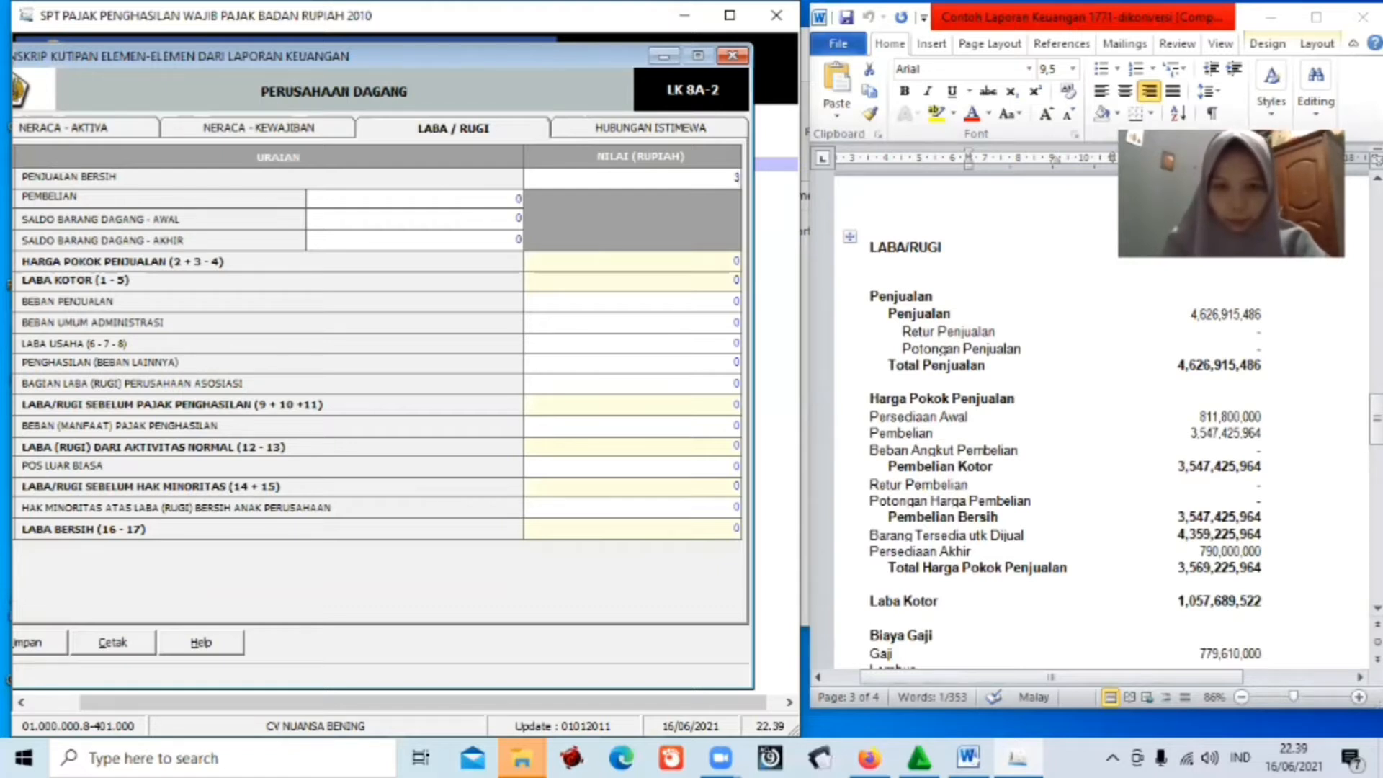
type("547")
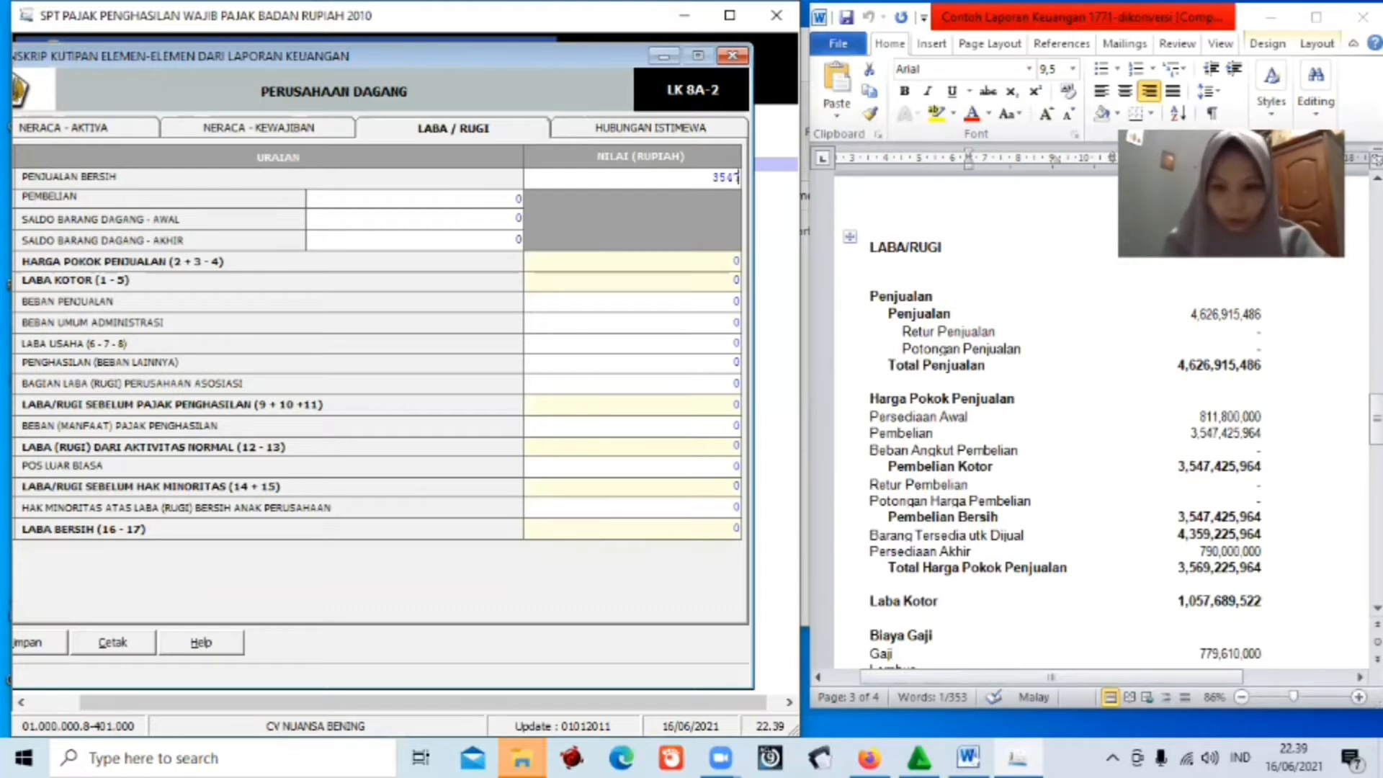
type("425")
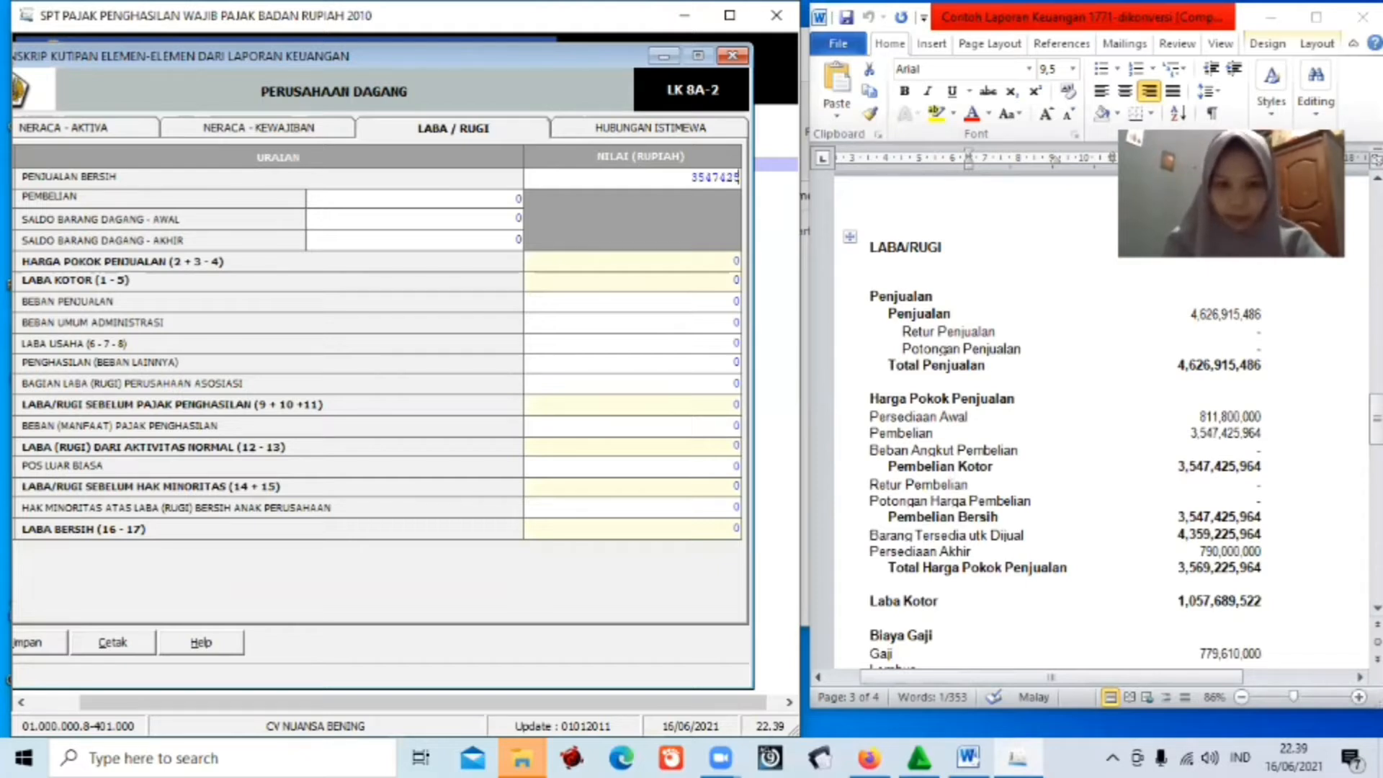
type("964")
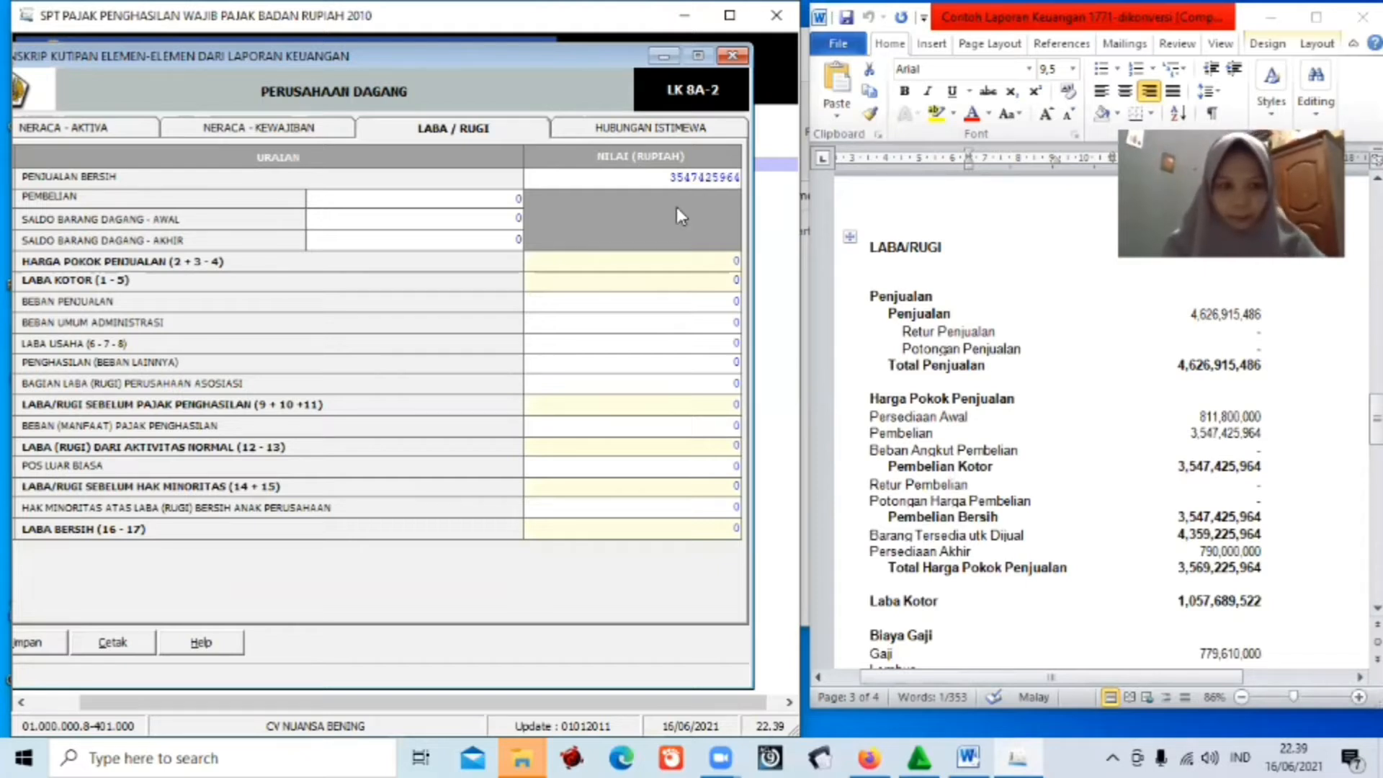
left_click(517, 198)
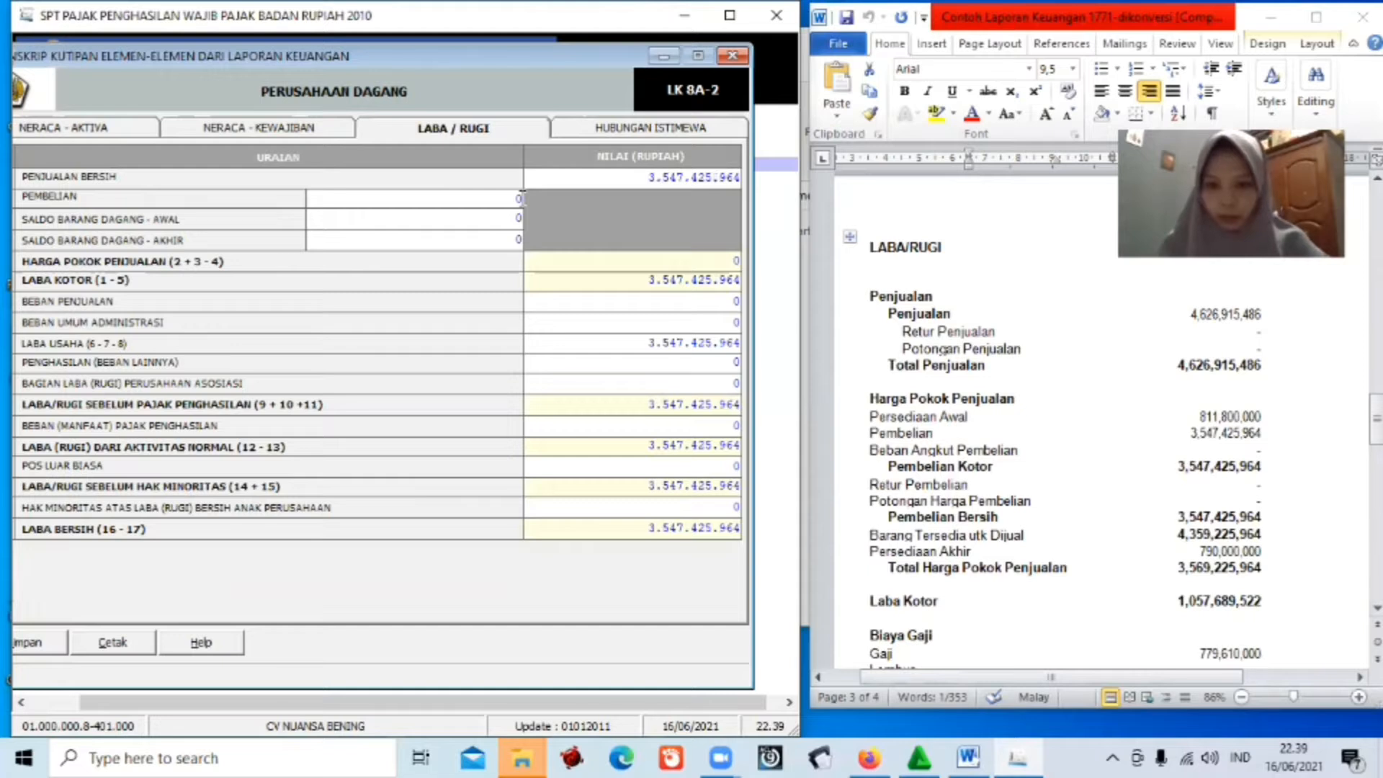
Enter purchases 3.547.425.964, opening stock 811.800.000 and closing stock 790.000.000.
key("BackSpace")
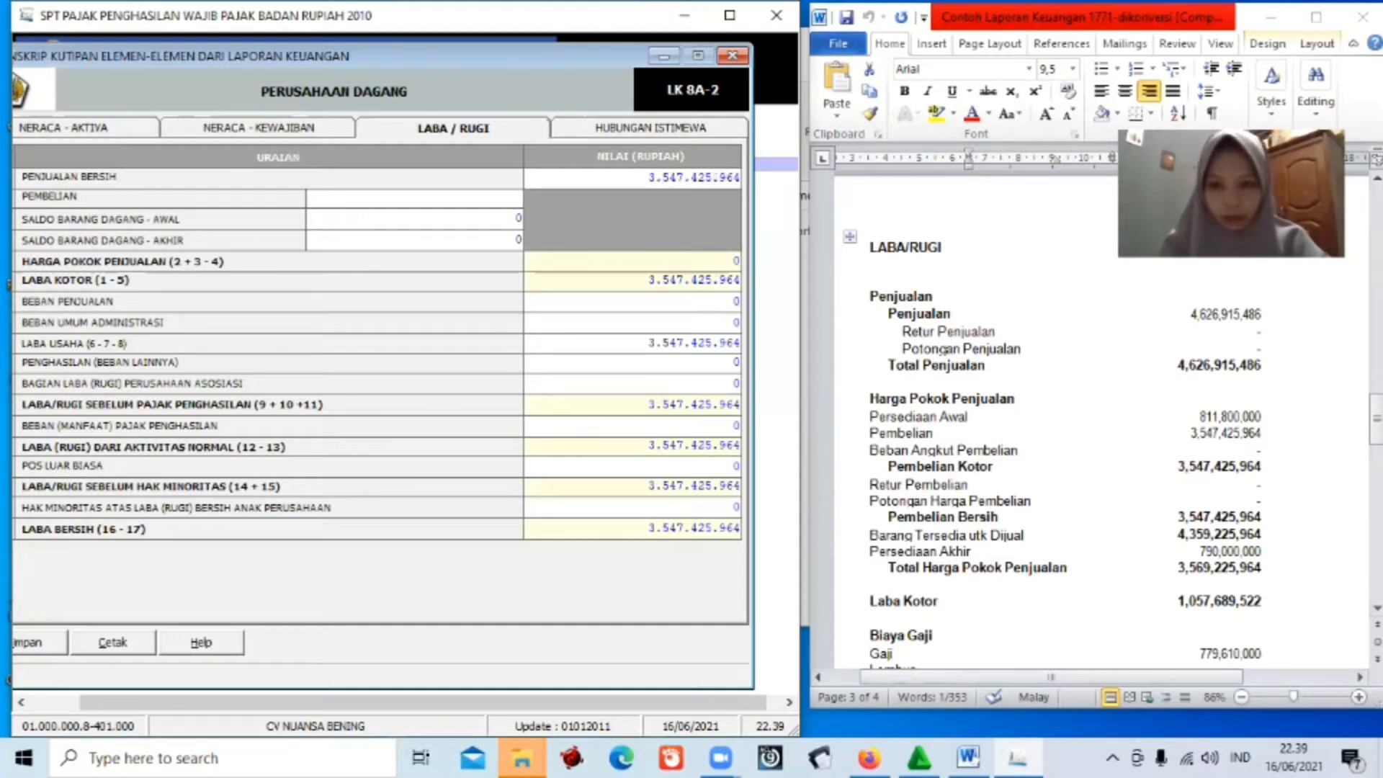
type("35")
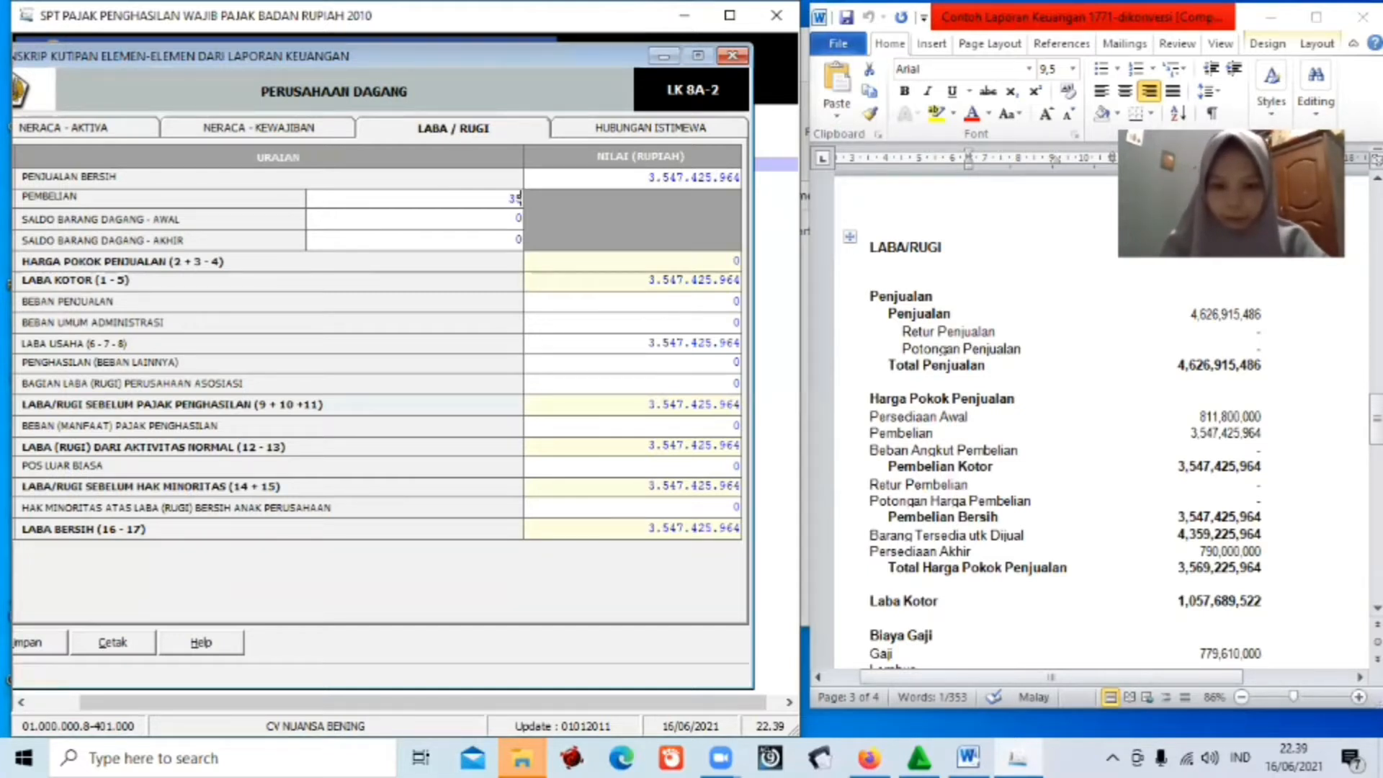
type("47")
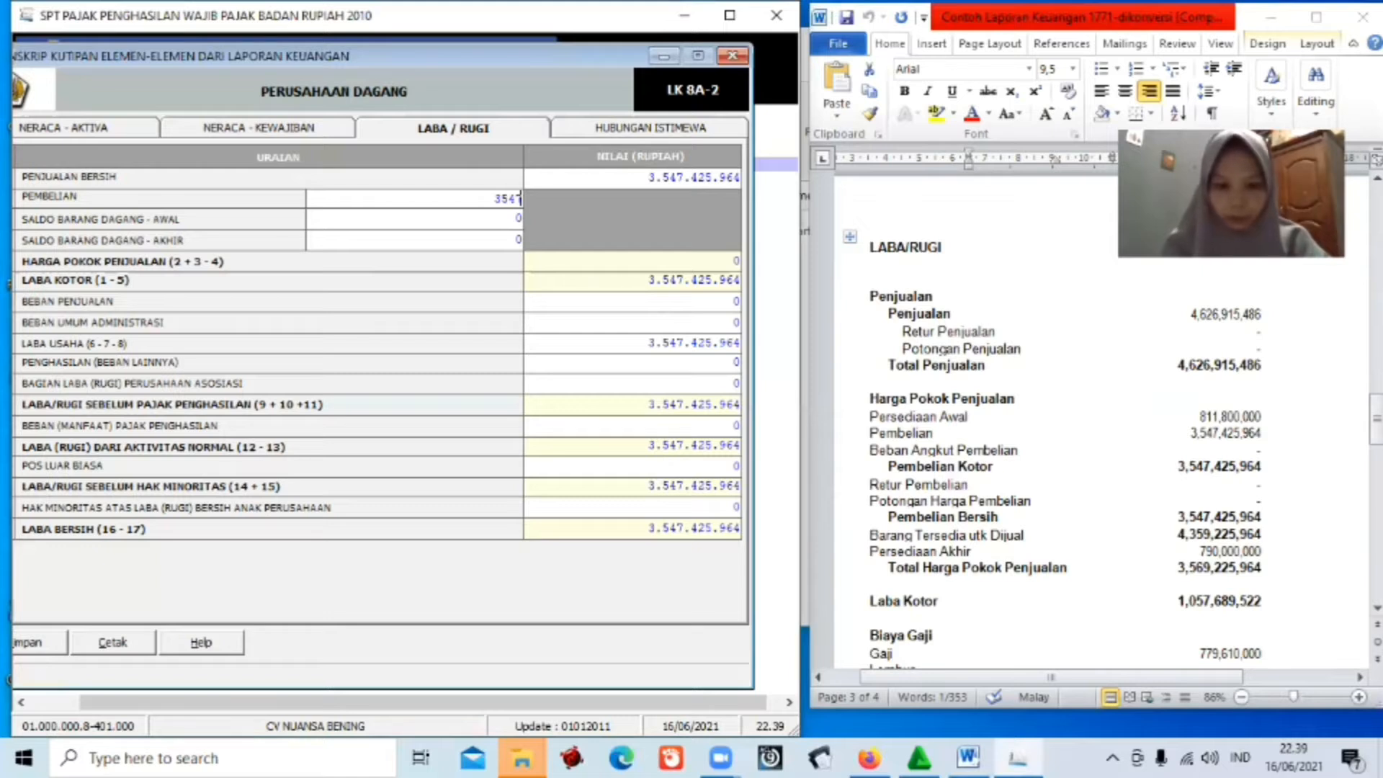
type("425")
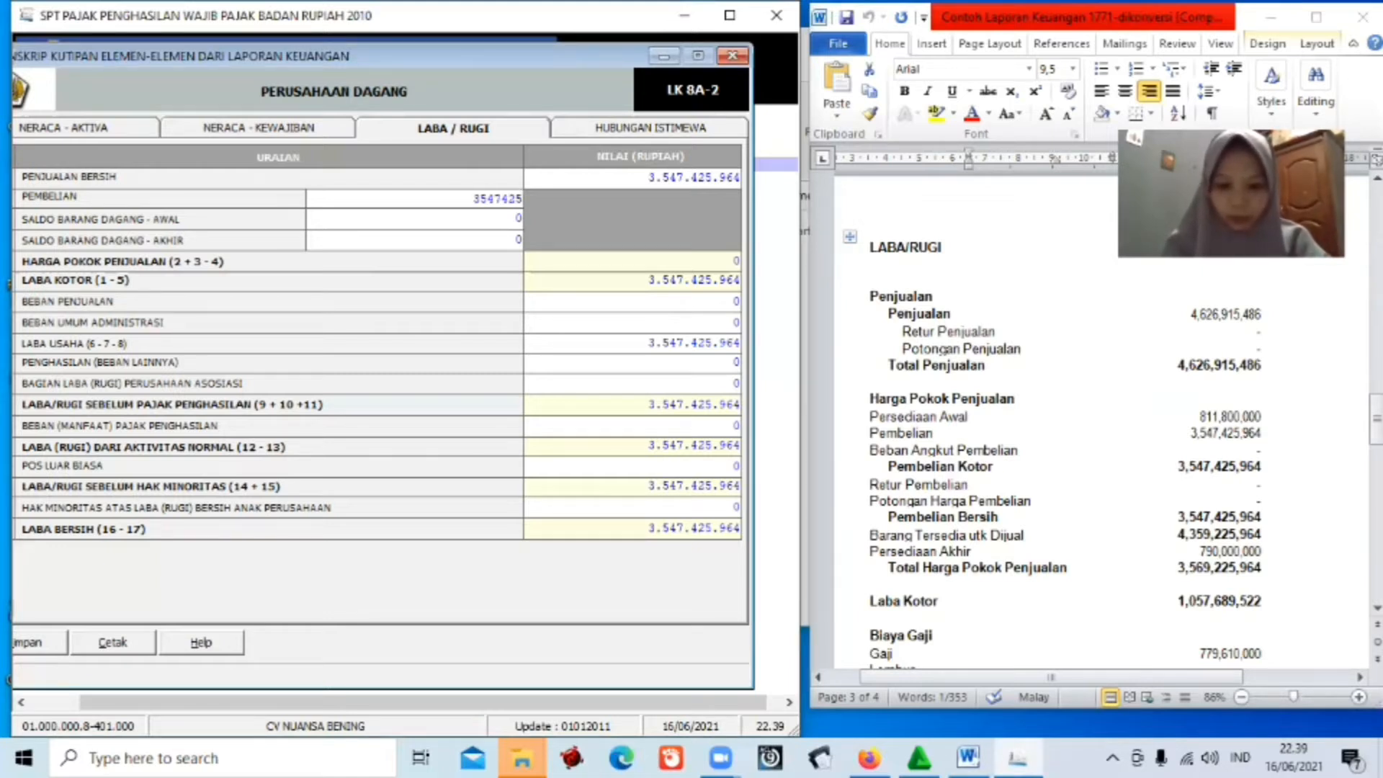
type("964")
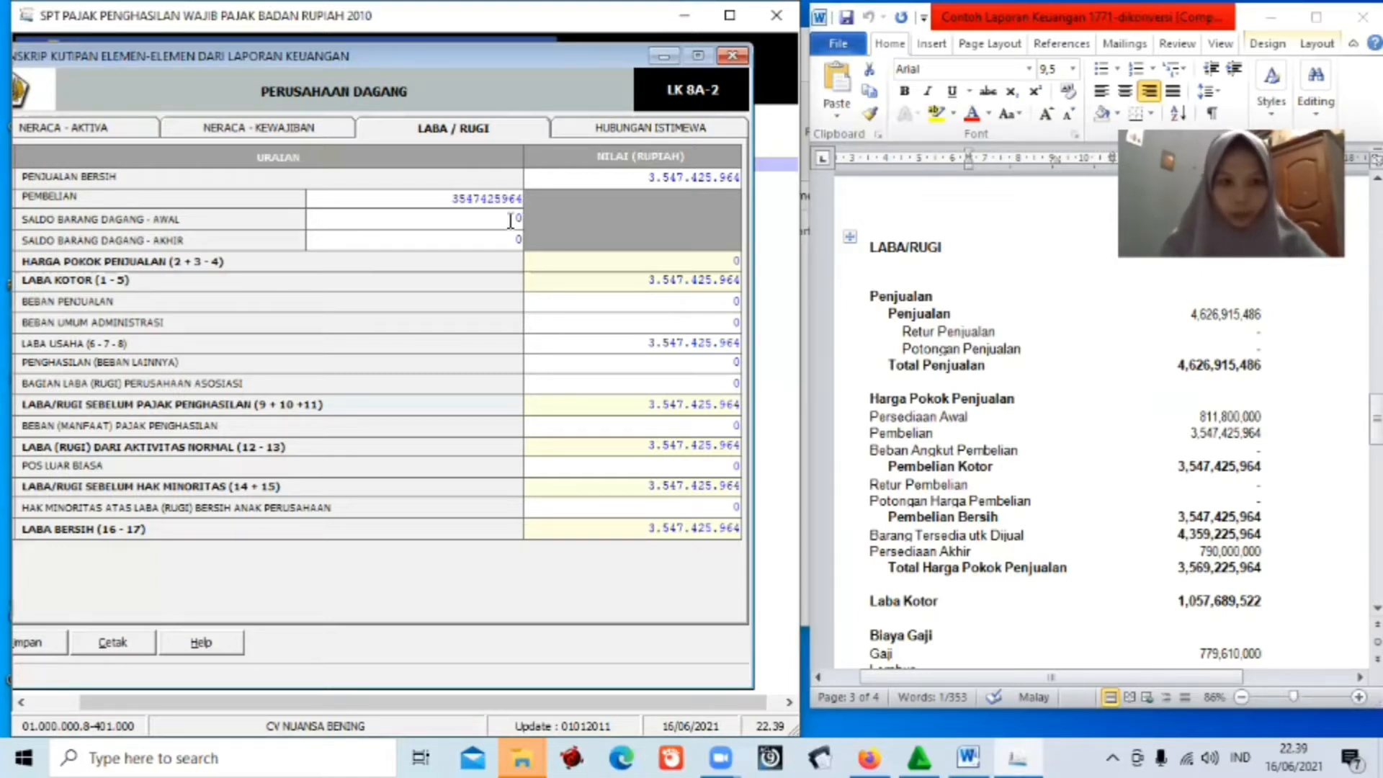
key("Tab")
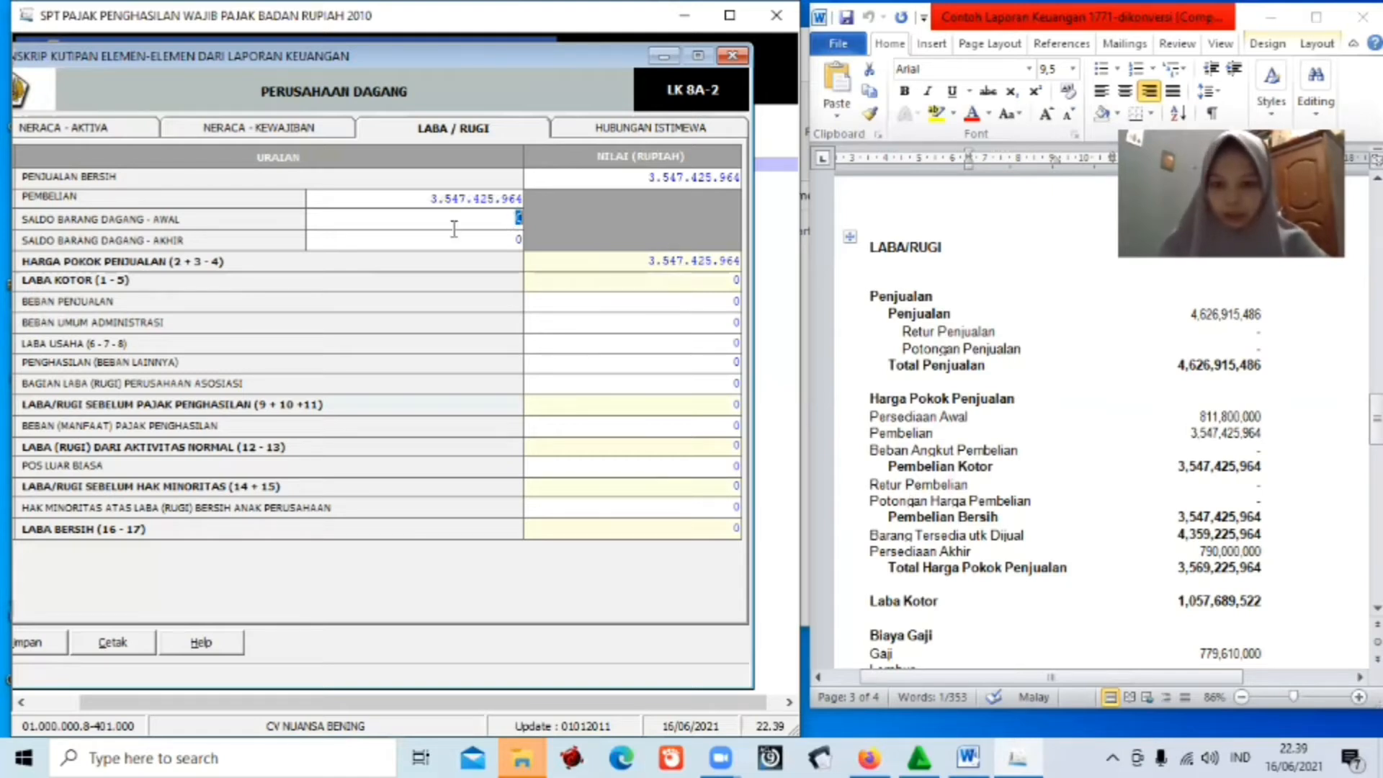
key("BackSpace")
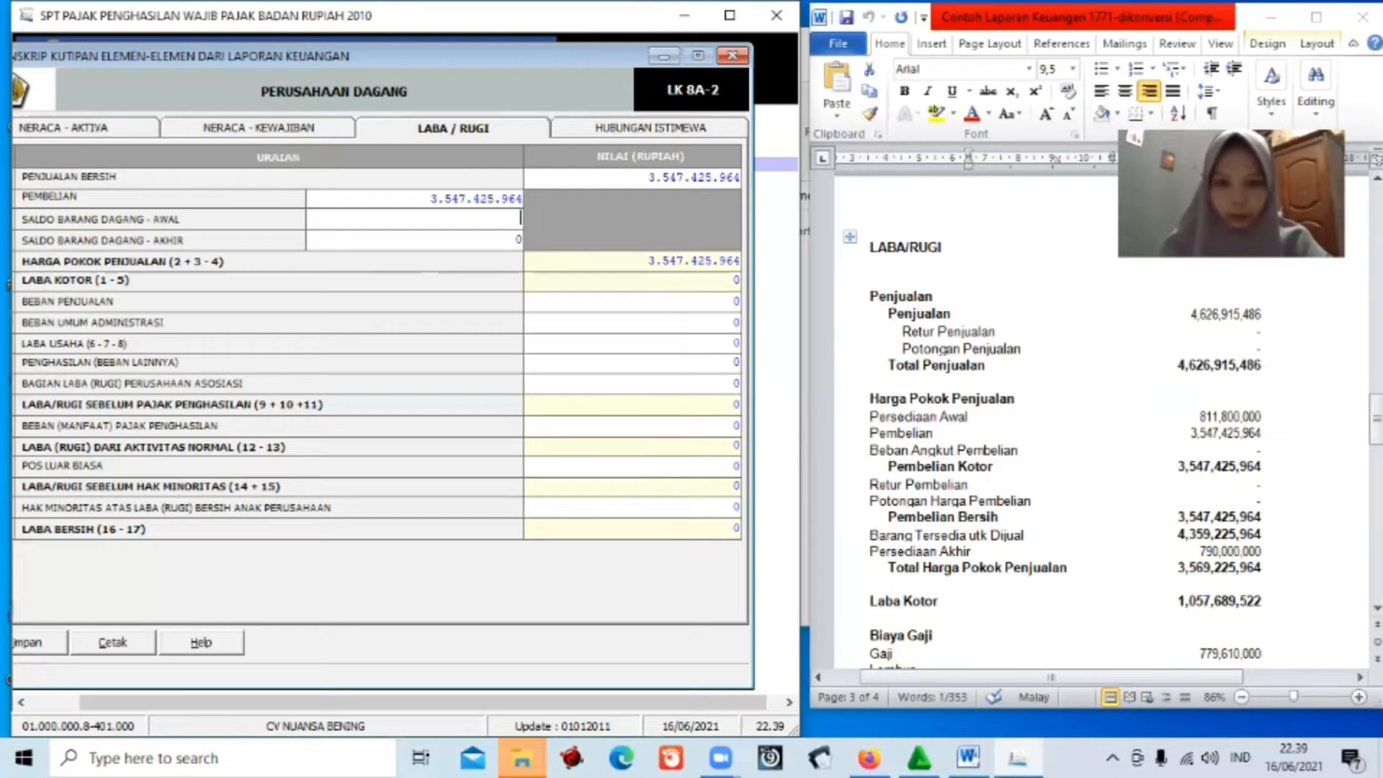
type("8118")
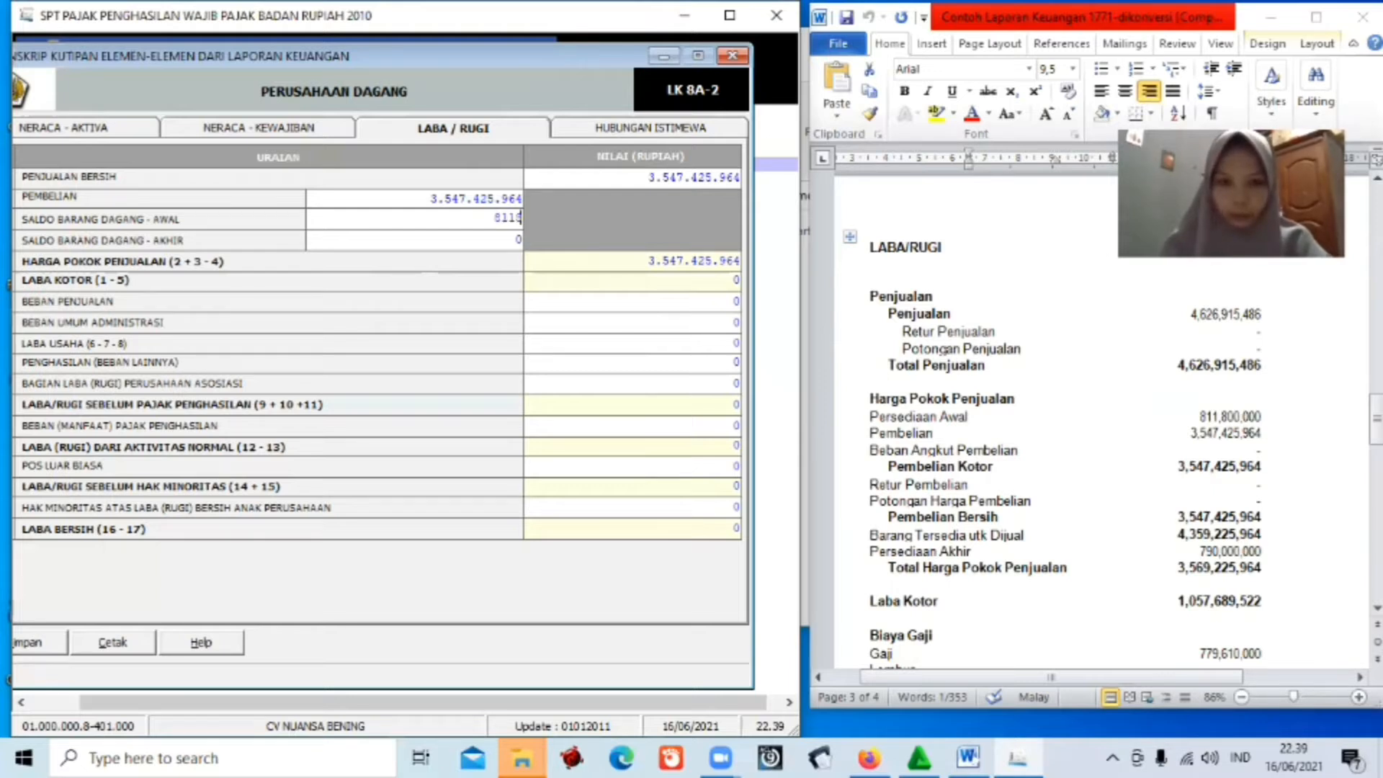
type("00000")
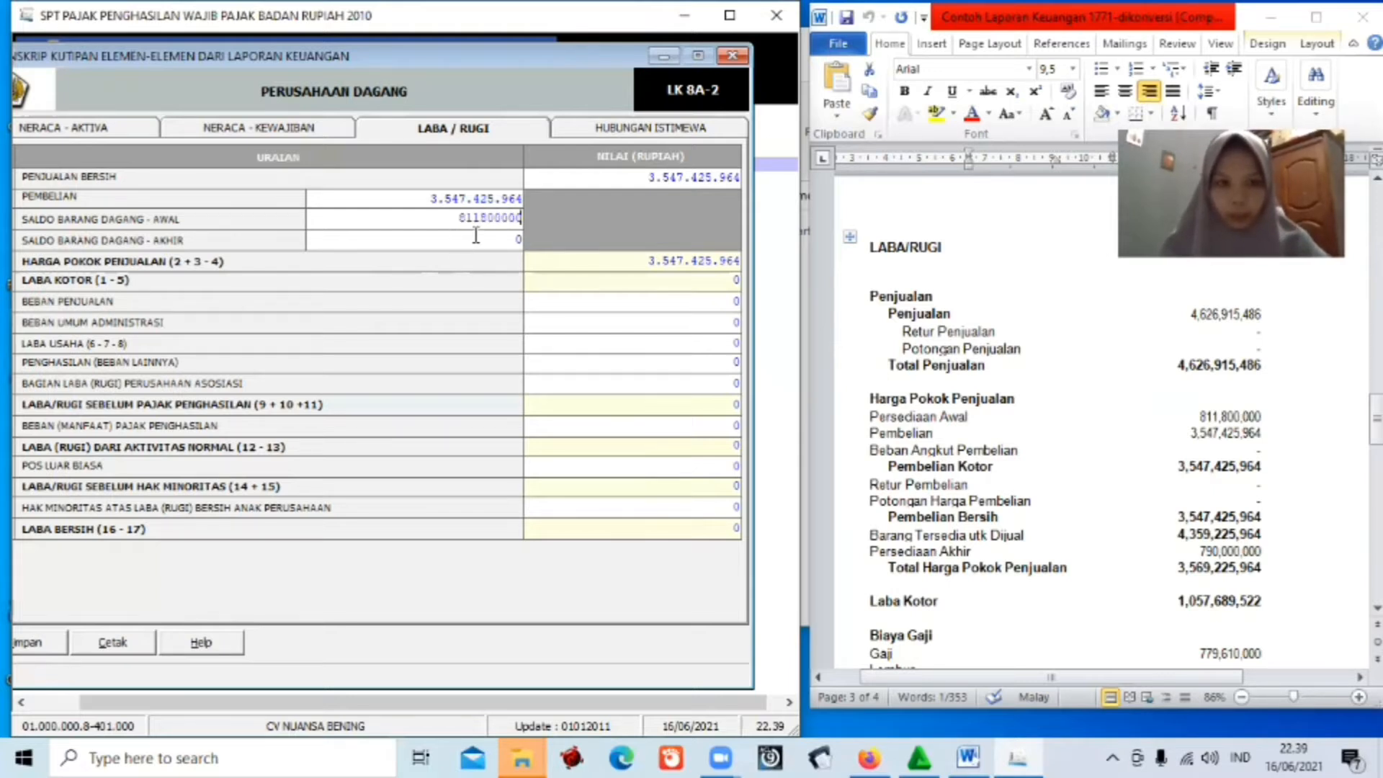
key("Tab")
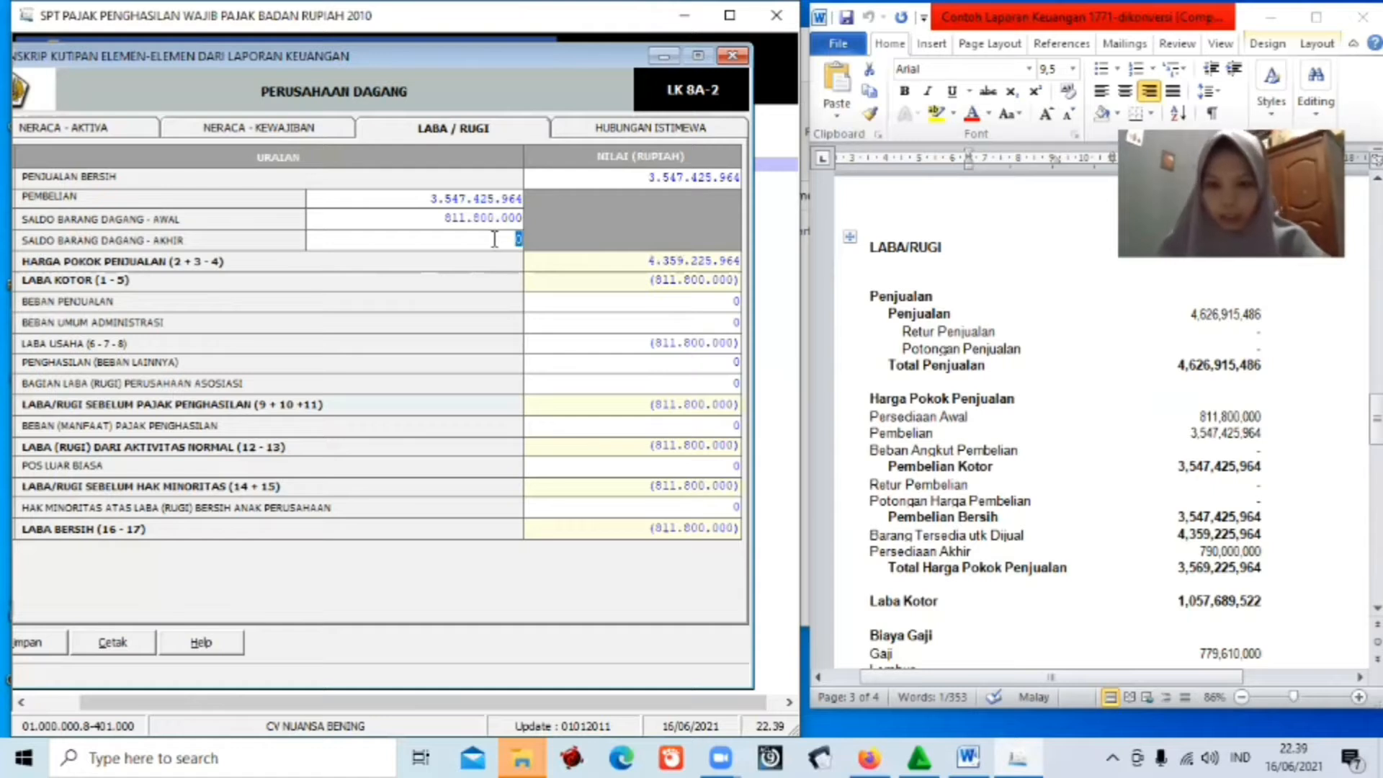
key("BackSpace")
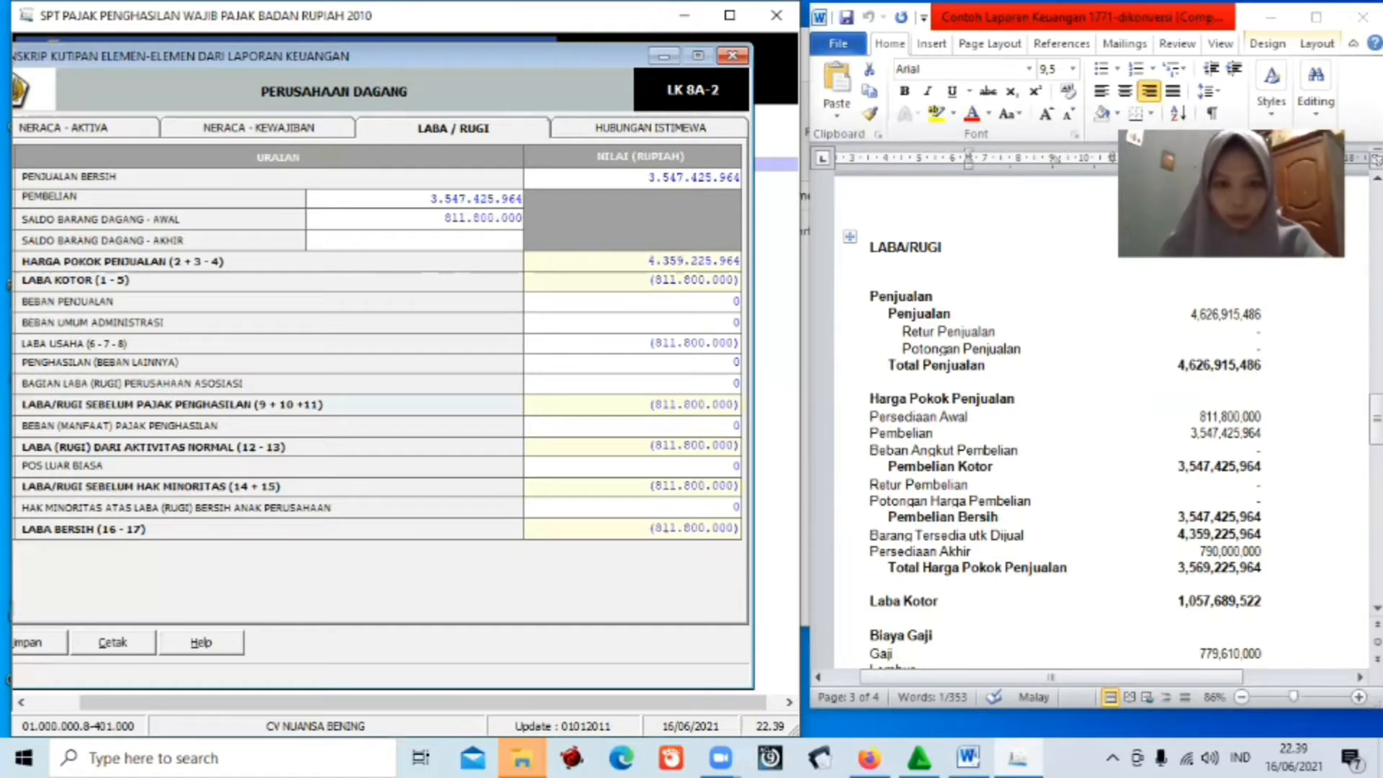
type("790.0")
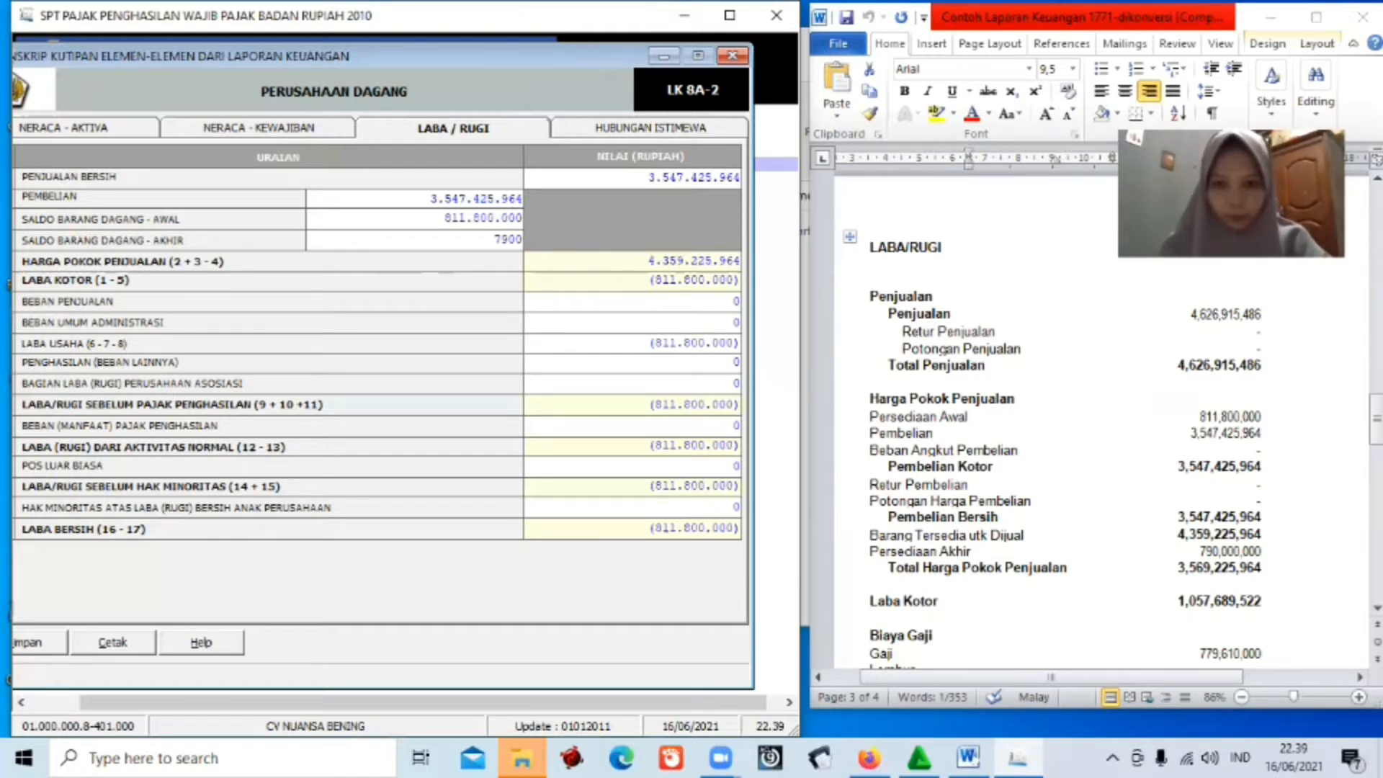
type("00.000")
key("Tab")
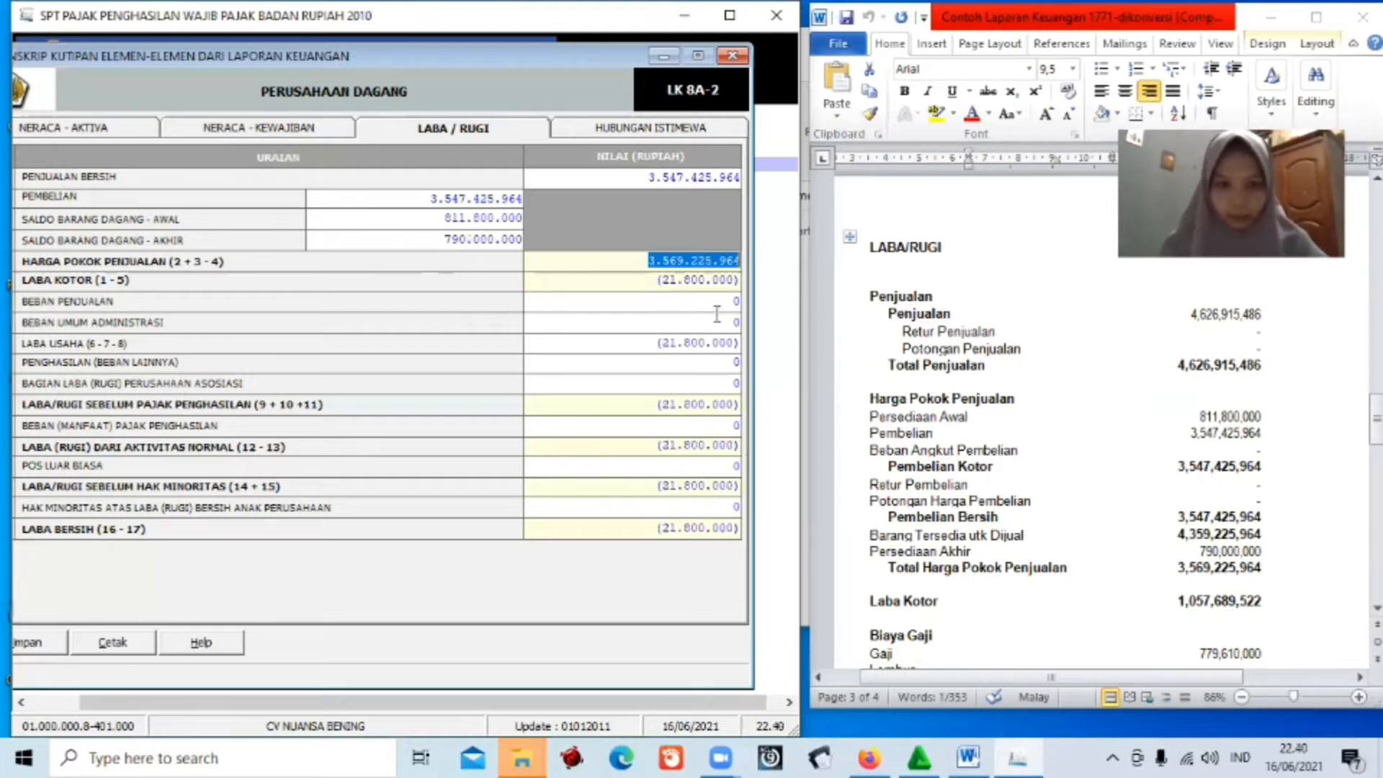
Replace the net sales figure with 4.626.915.486 so the totals recalculate.
left_click(644, 263)
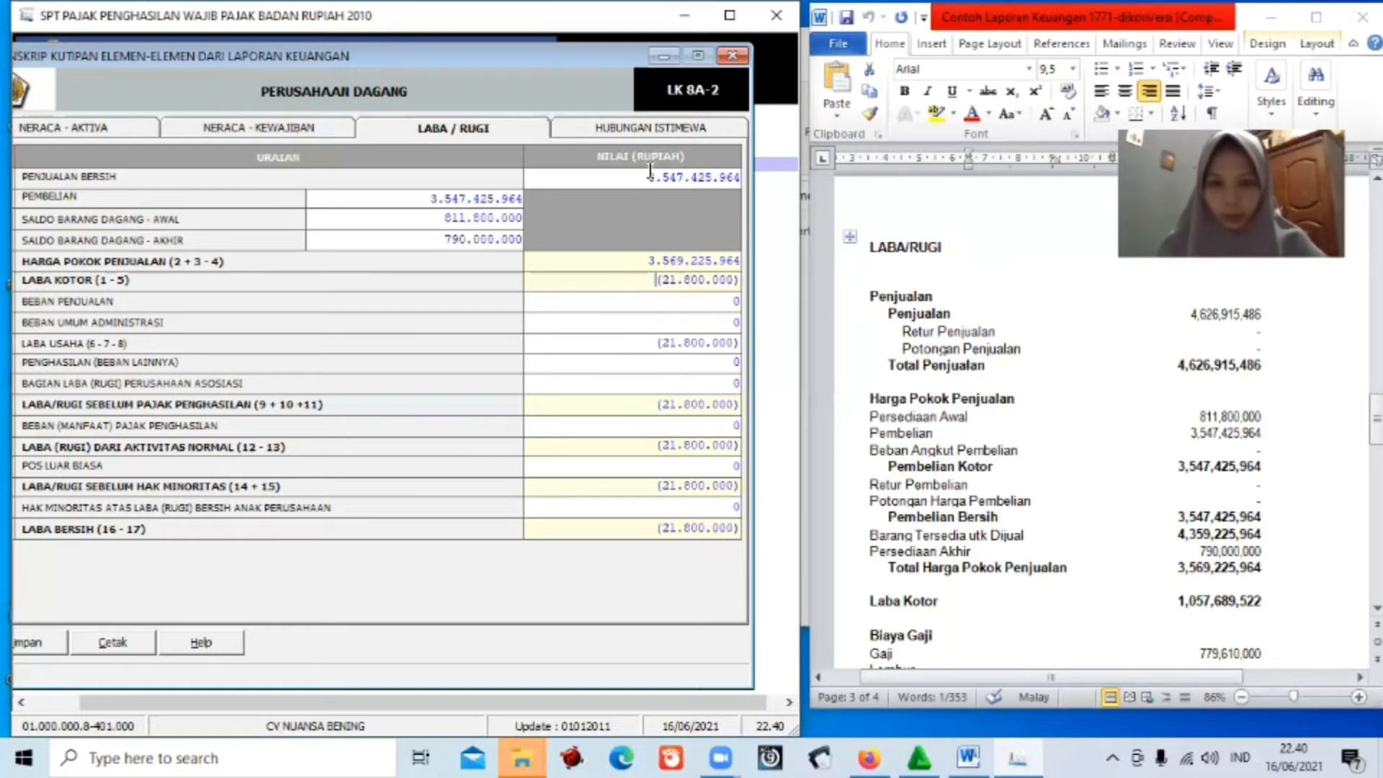
left_click_drag(649, 176, 744, 178)
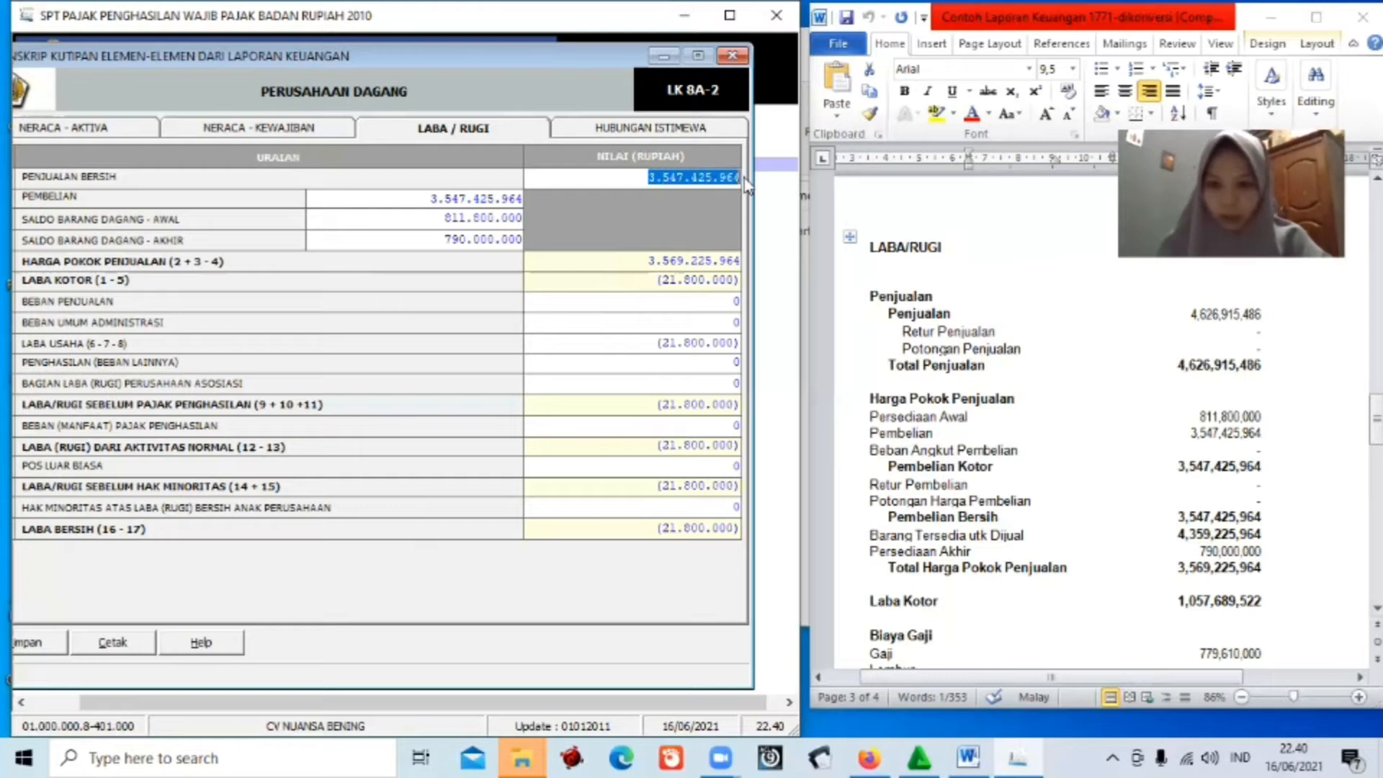
key("Delete")
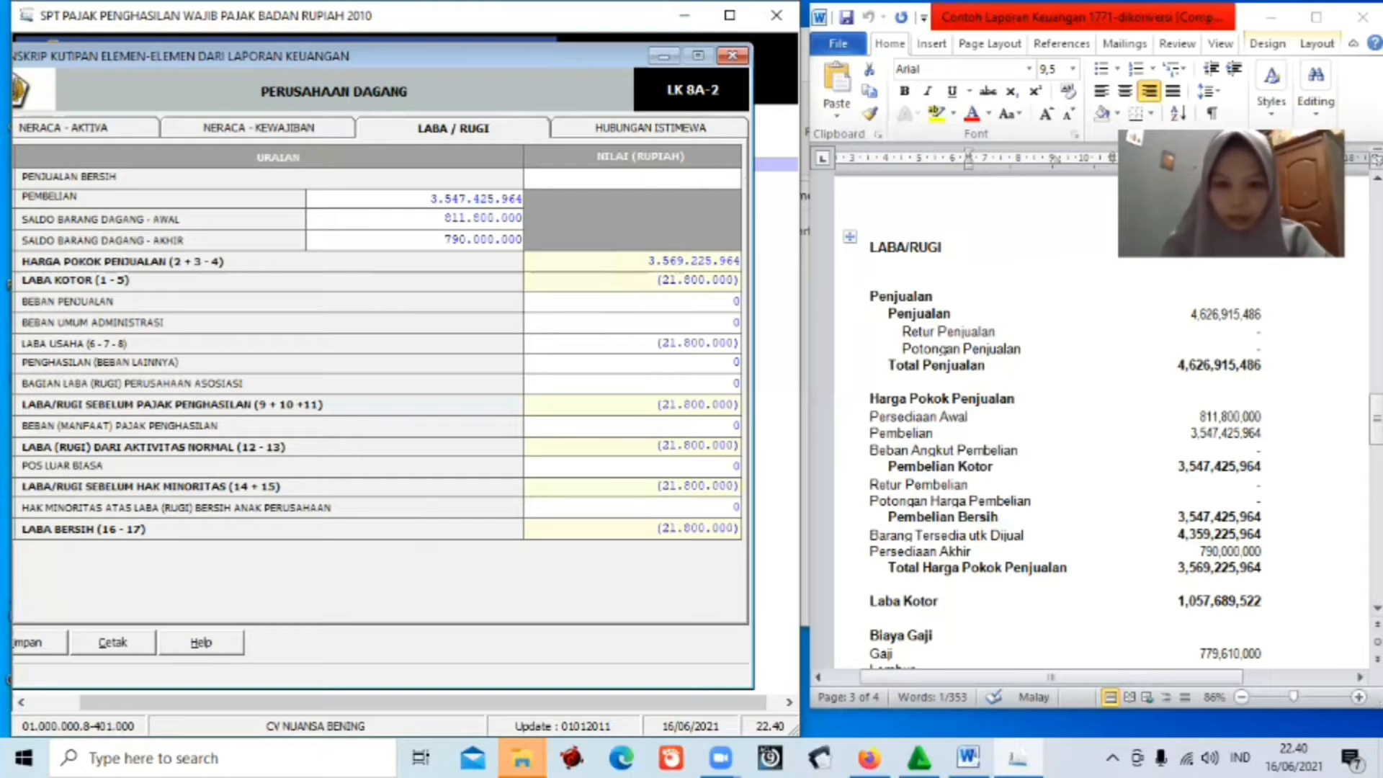
type("4626915")
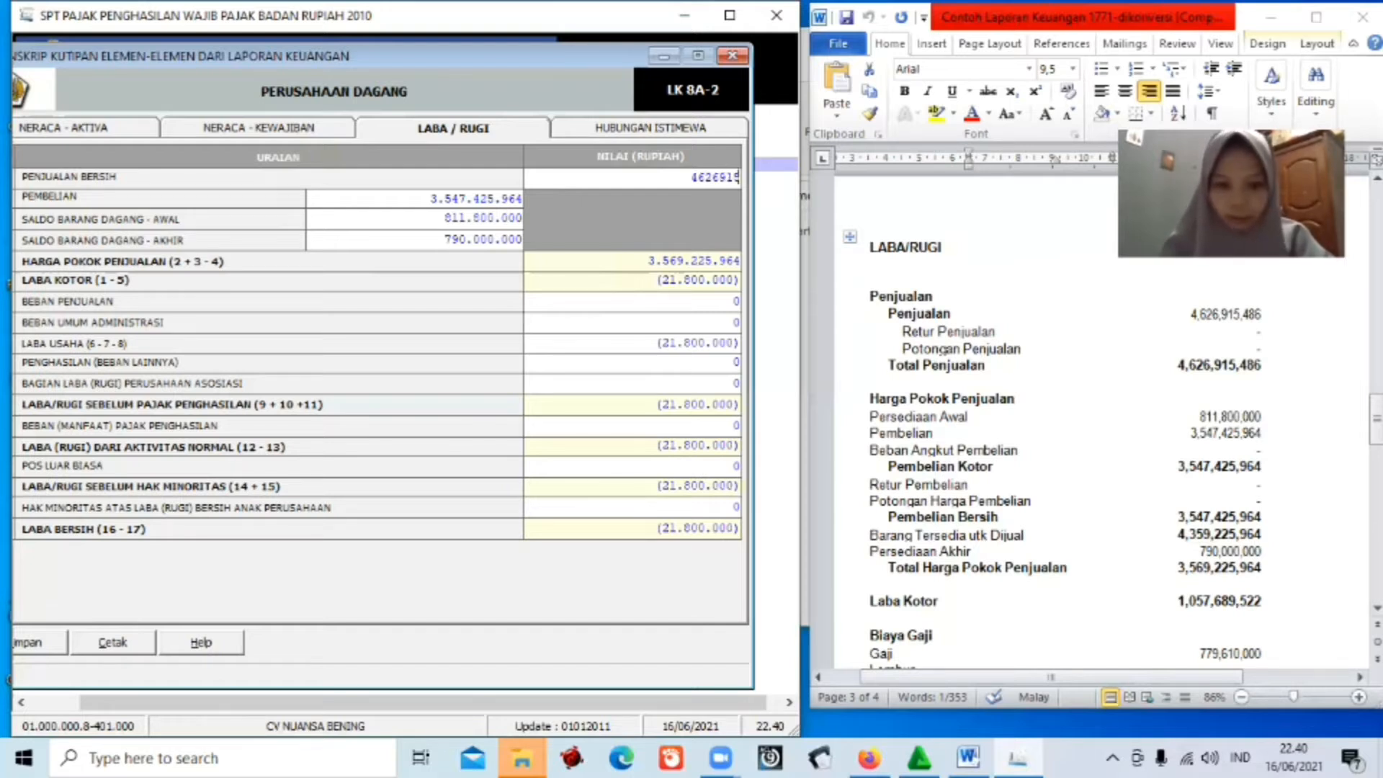
type("486")
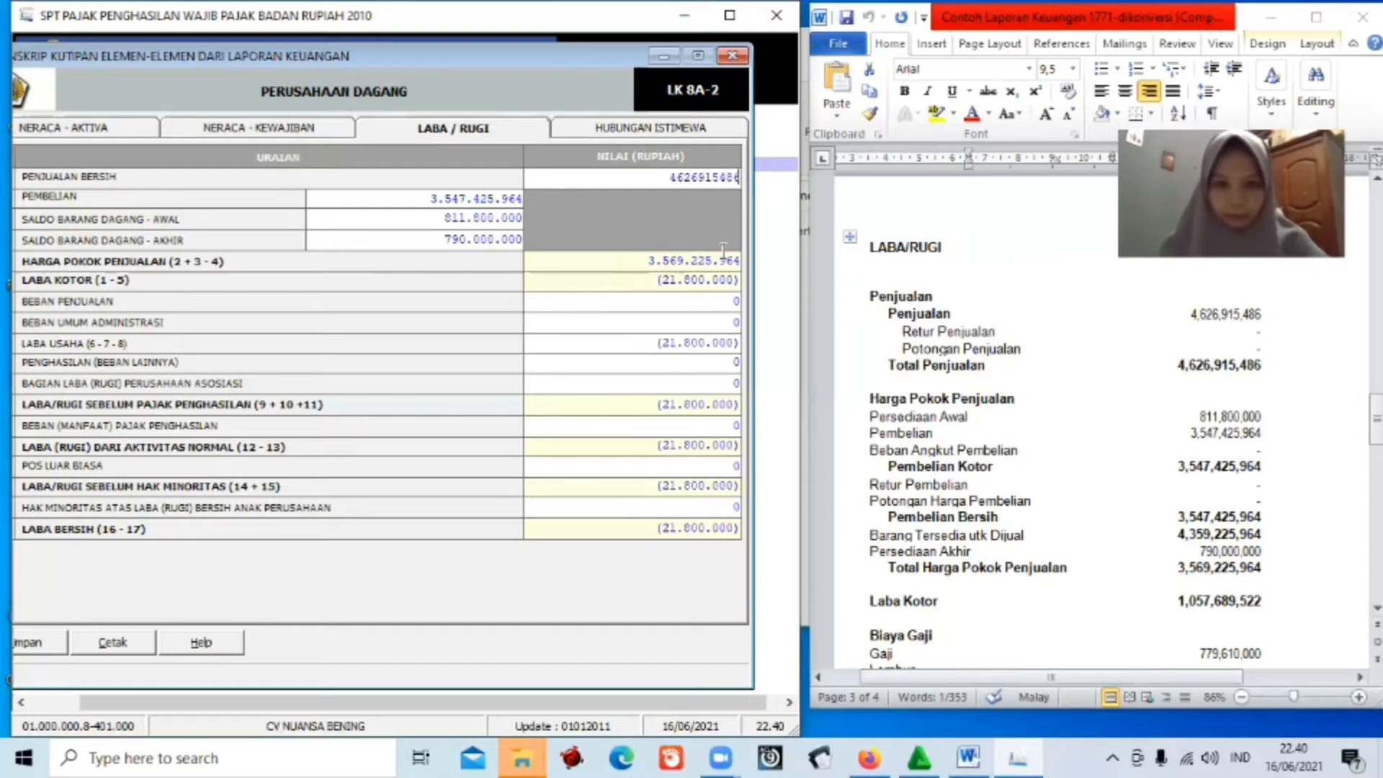
left_click(680, 296)
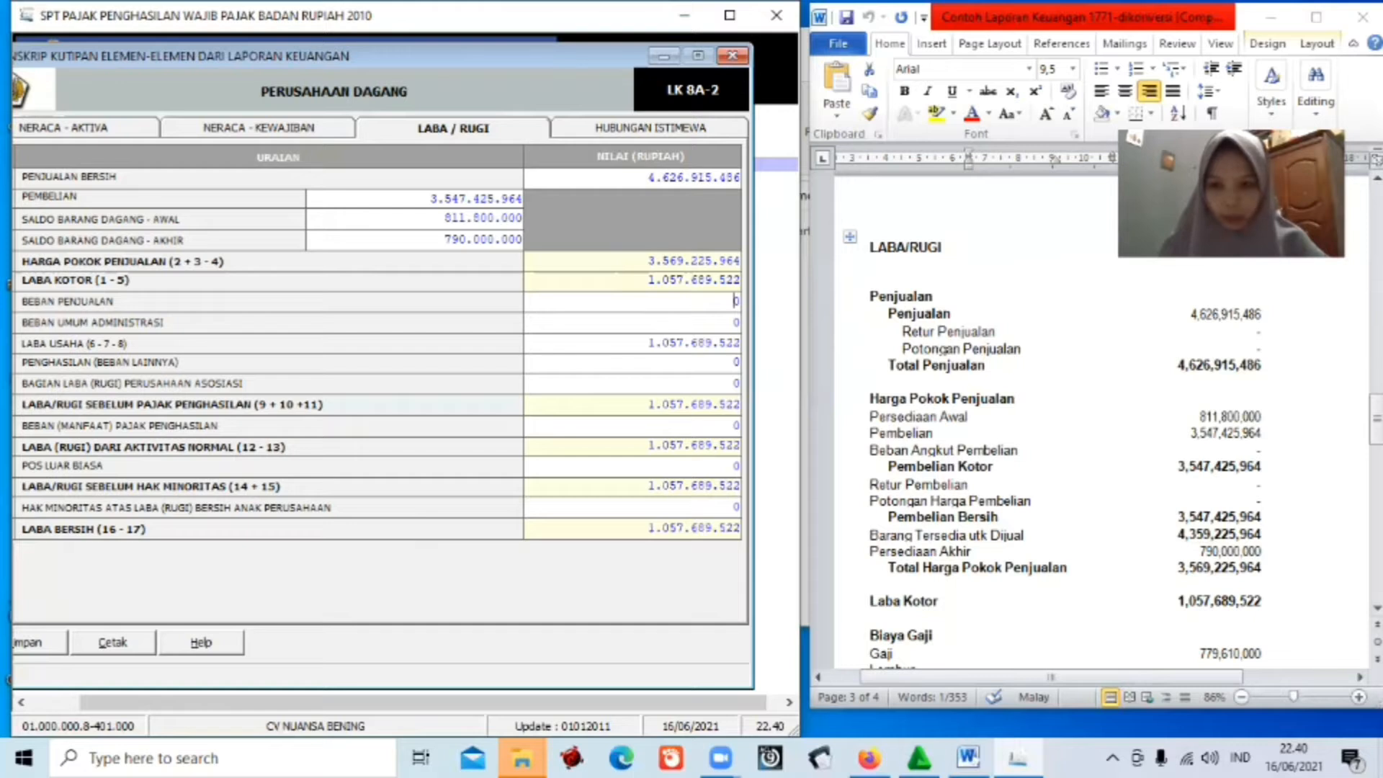
Enter BEBAN PENJUALAN of 33.000.000.
scroll(1044, 432, "down", 3)
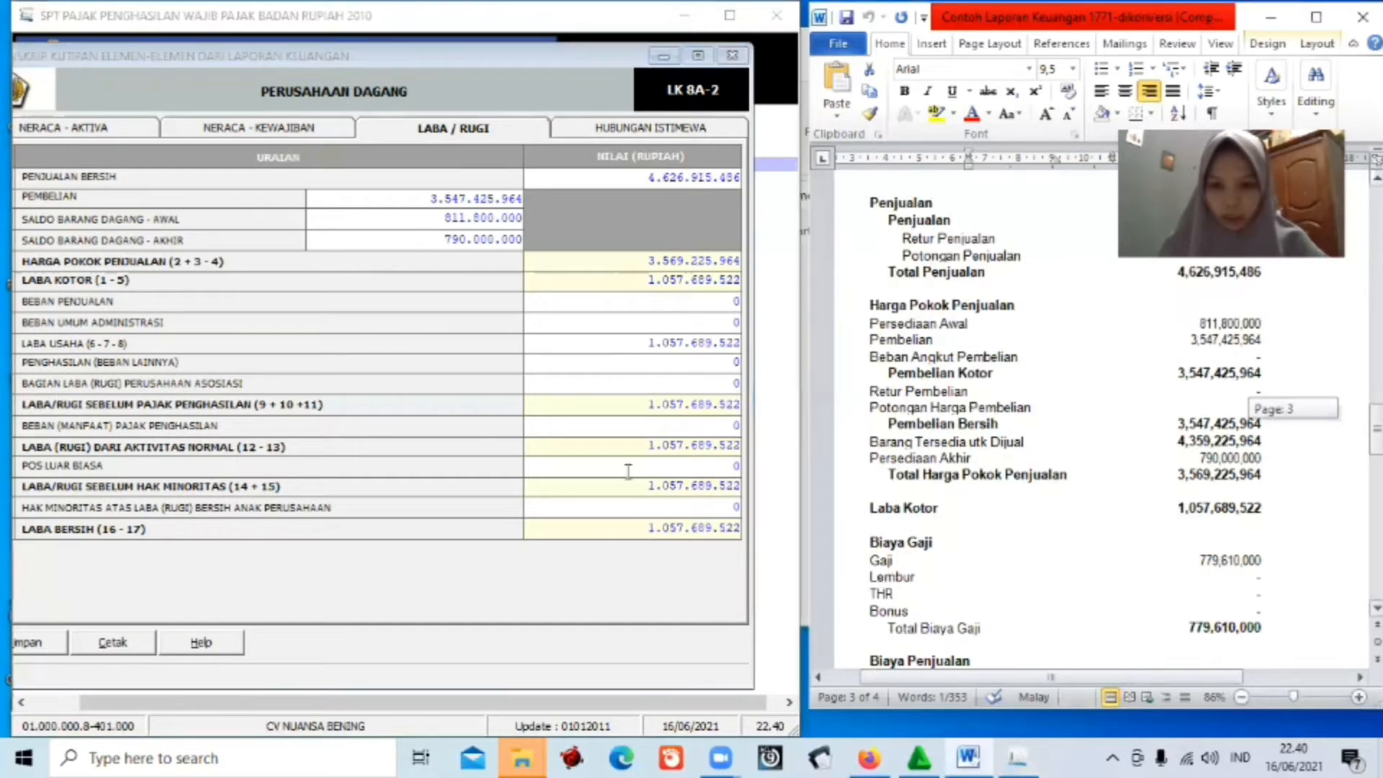
scroll(846, 553, "down", 4)
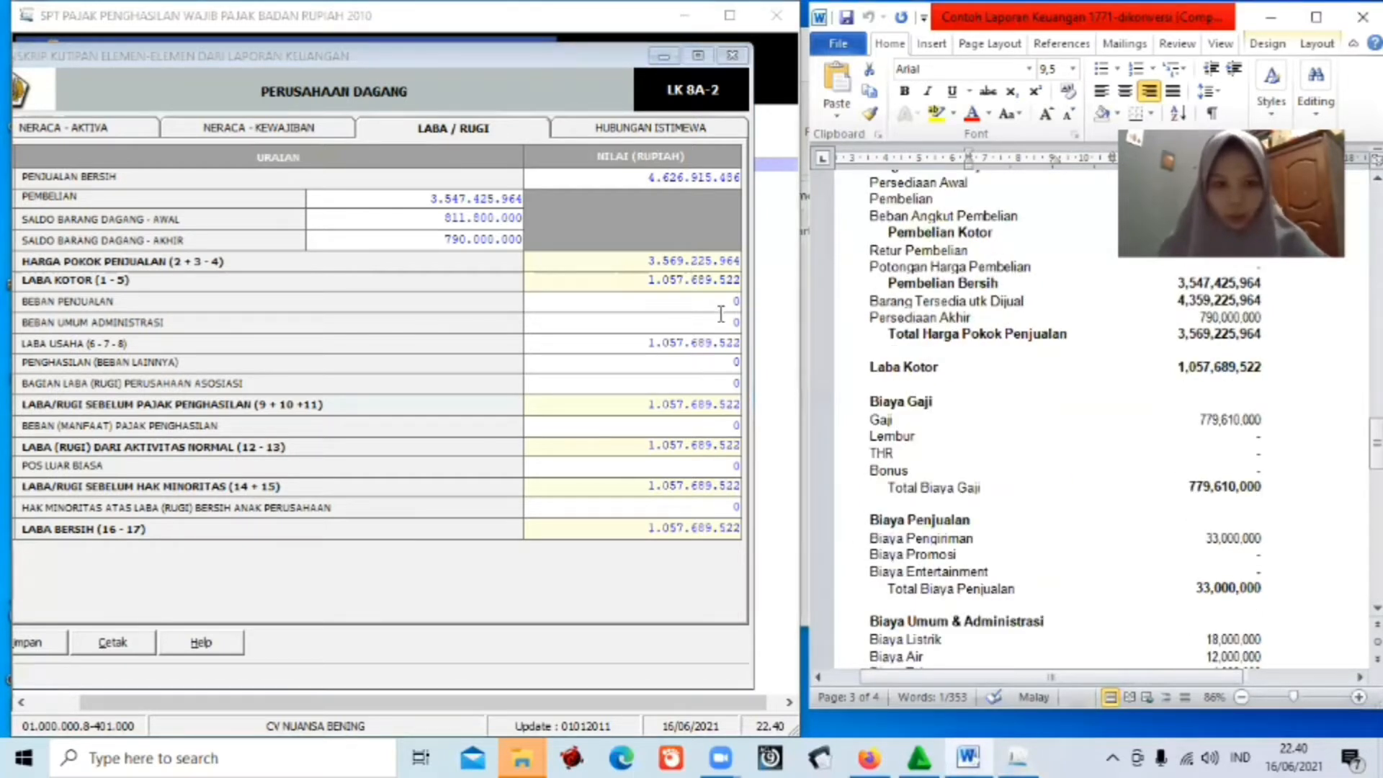
left_click(742, 301)
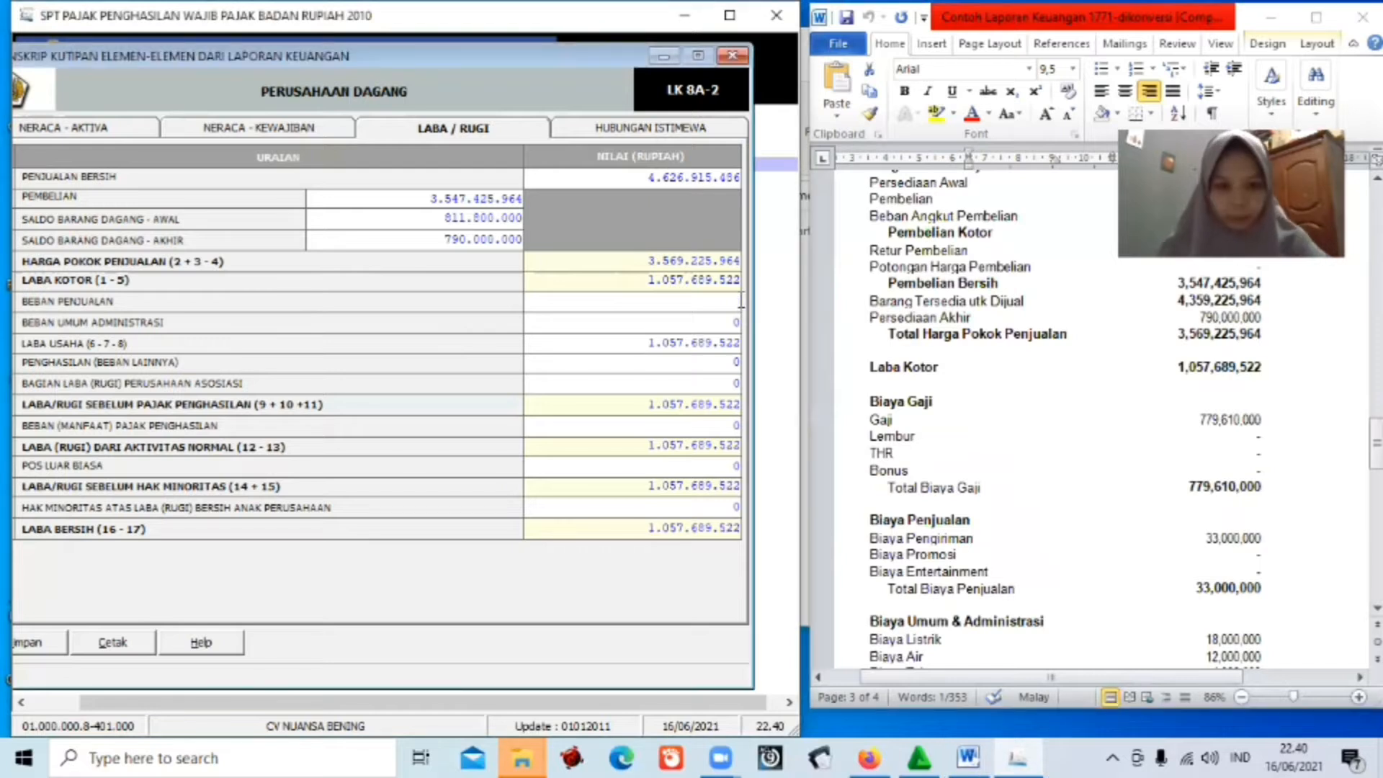
type("33.000.")
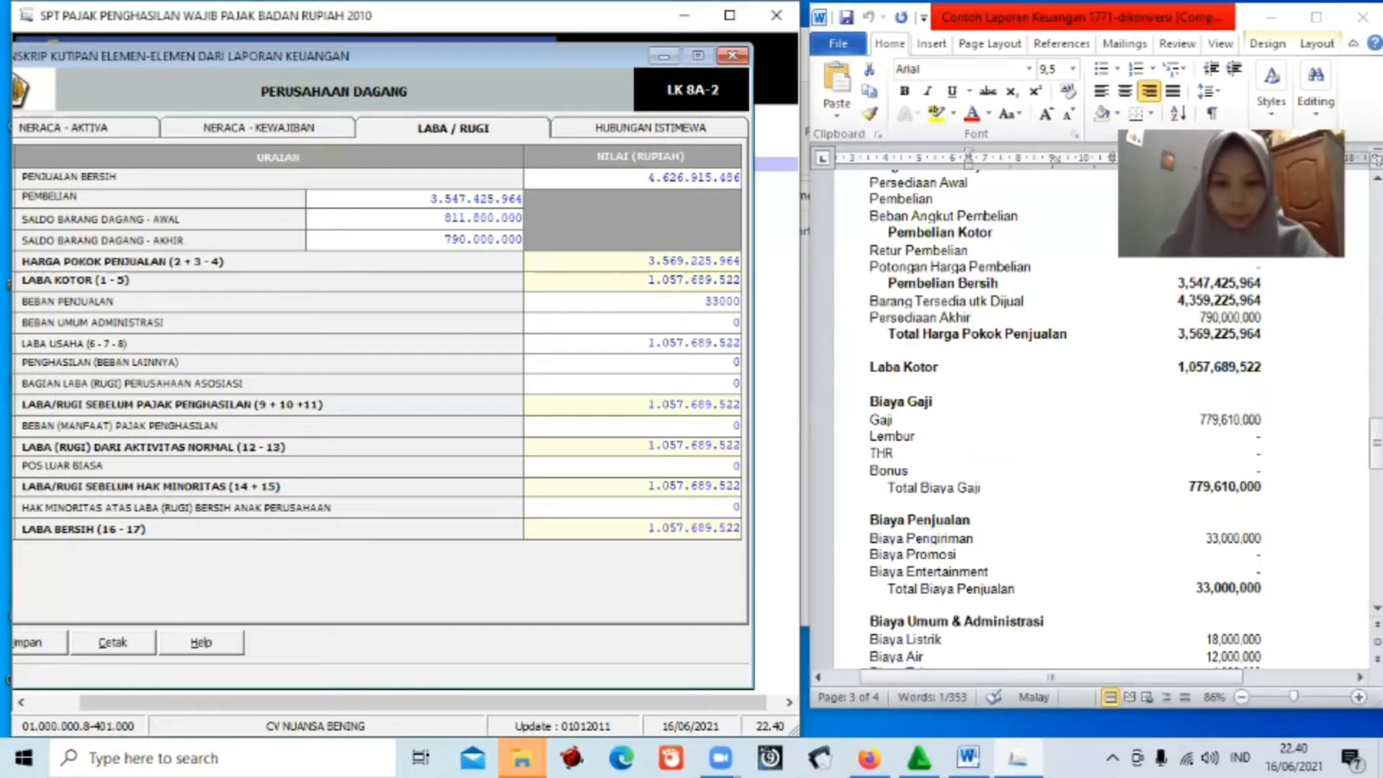
type("000")
key("Tab")
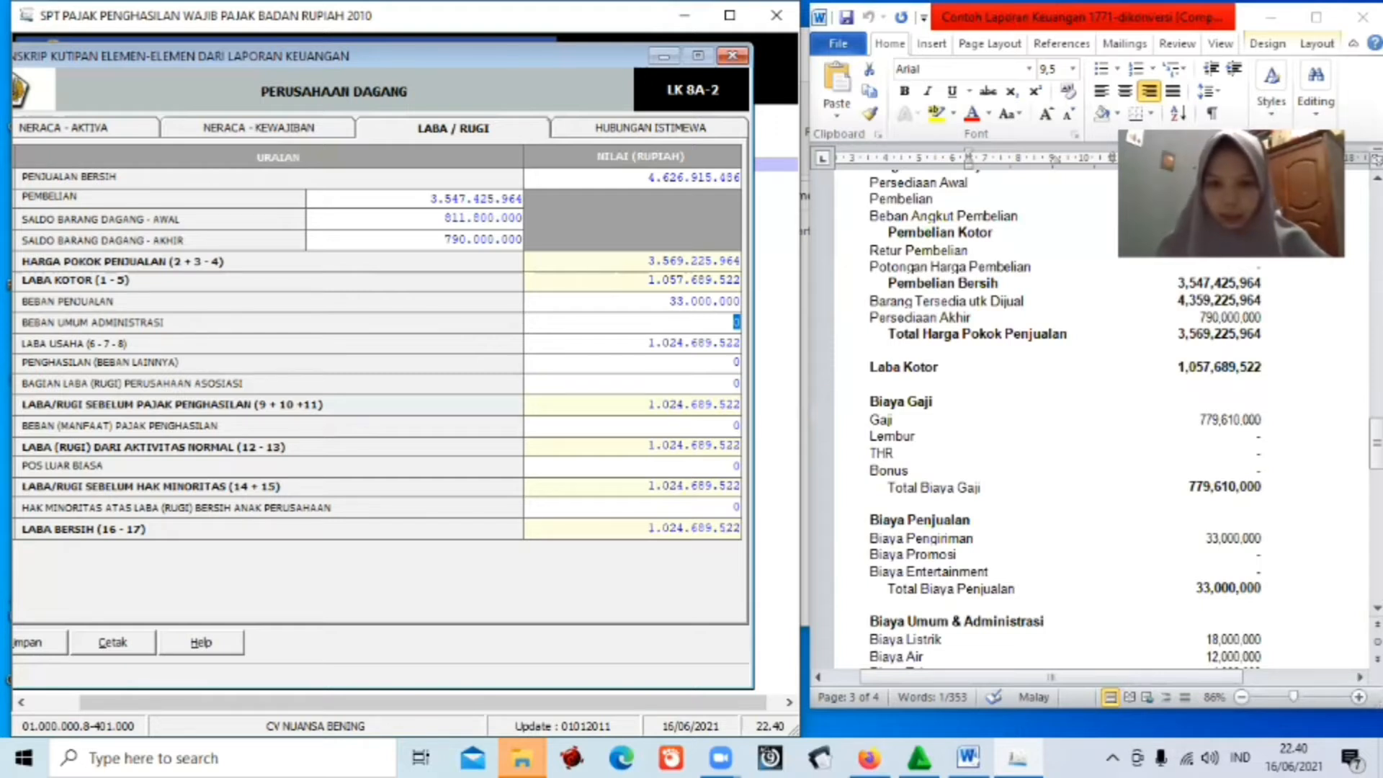
Enter BEBAN UMUM ADMINISTRASI of 943.360.000 and check operating profit against the Word report.
key("BackSpace")
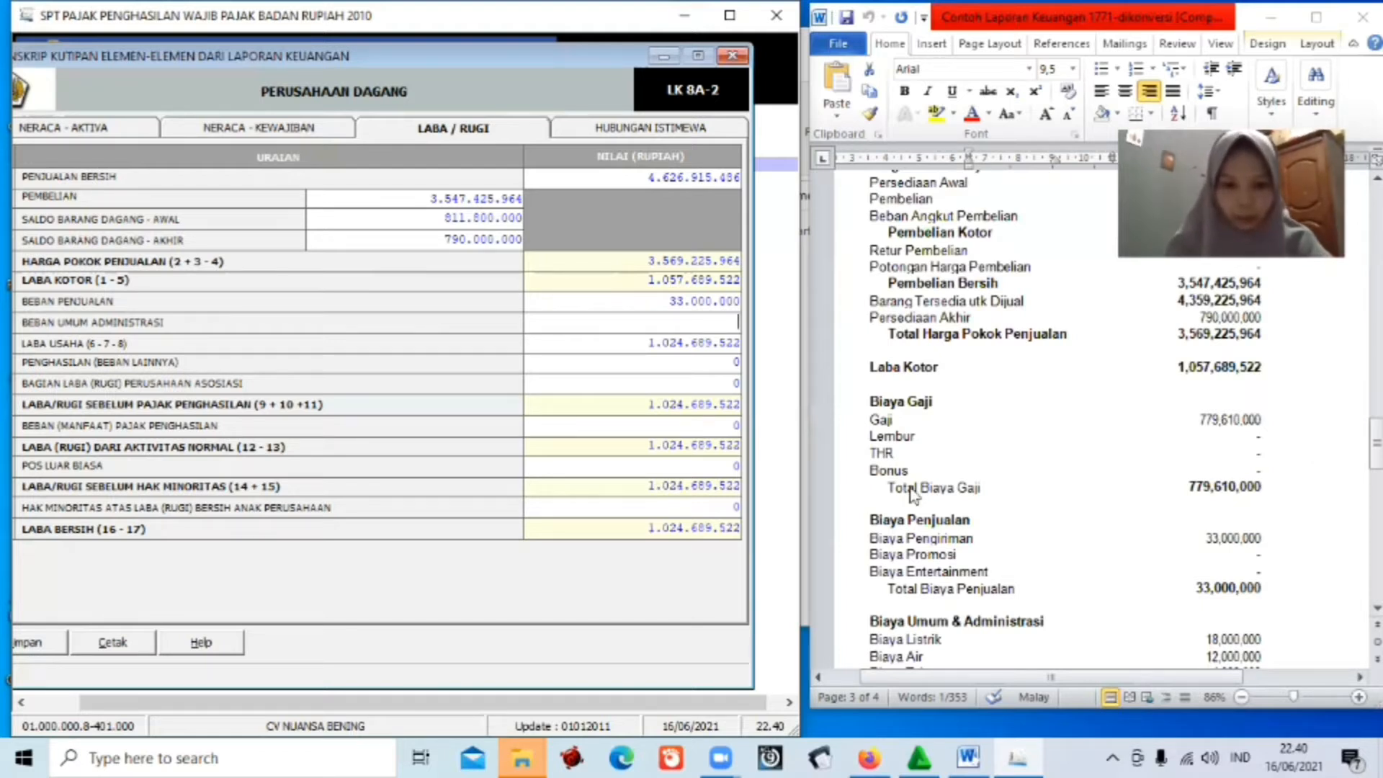
type("943")
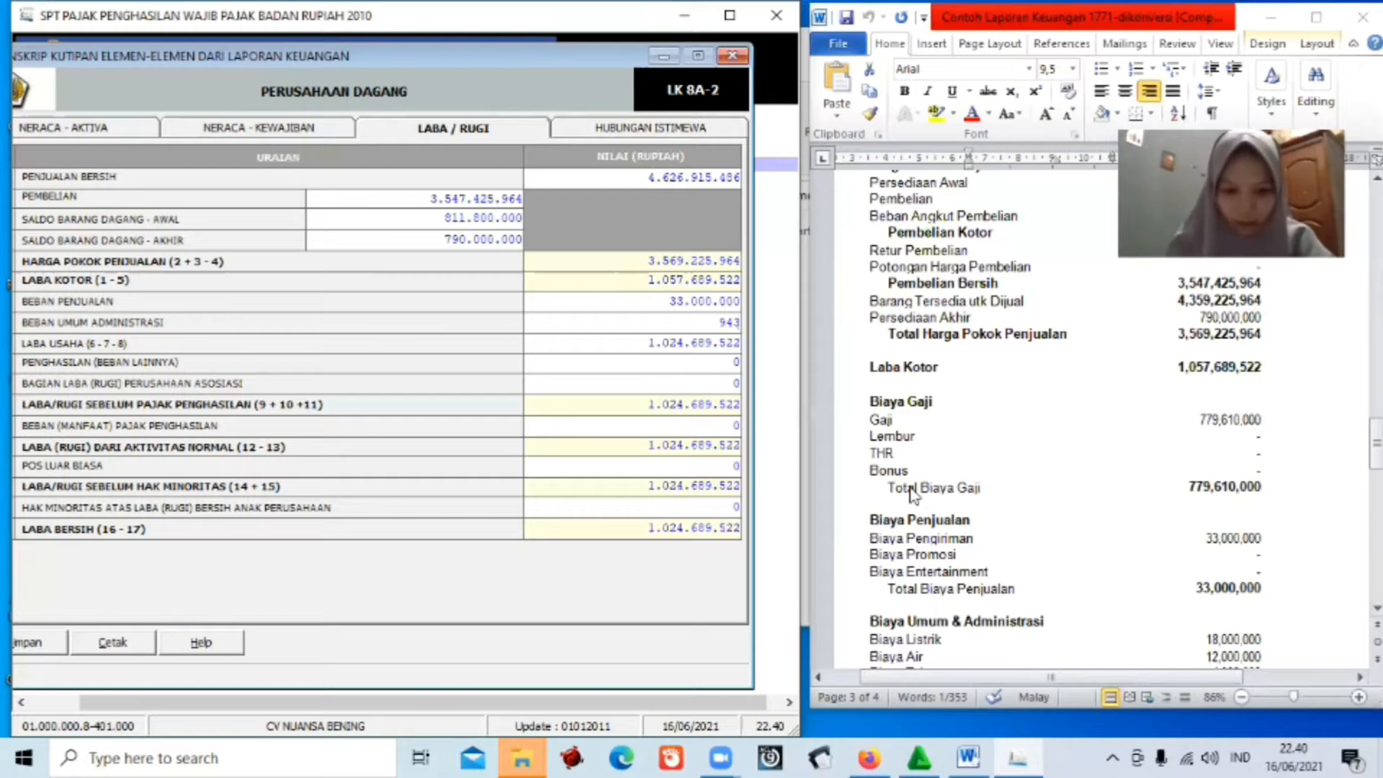
type("360000")
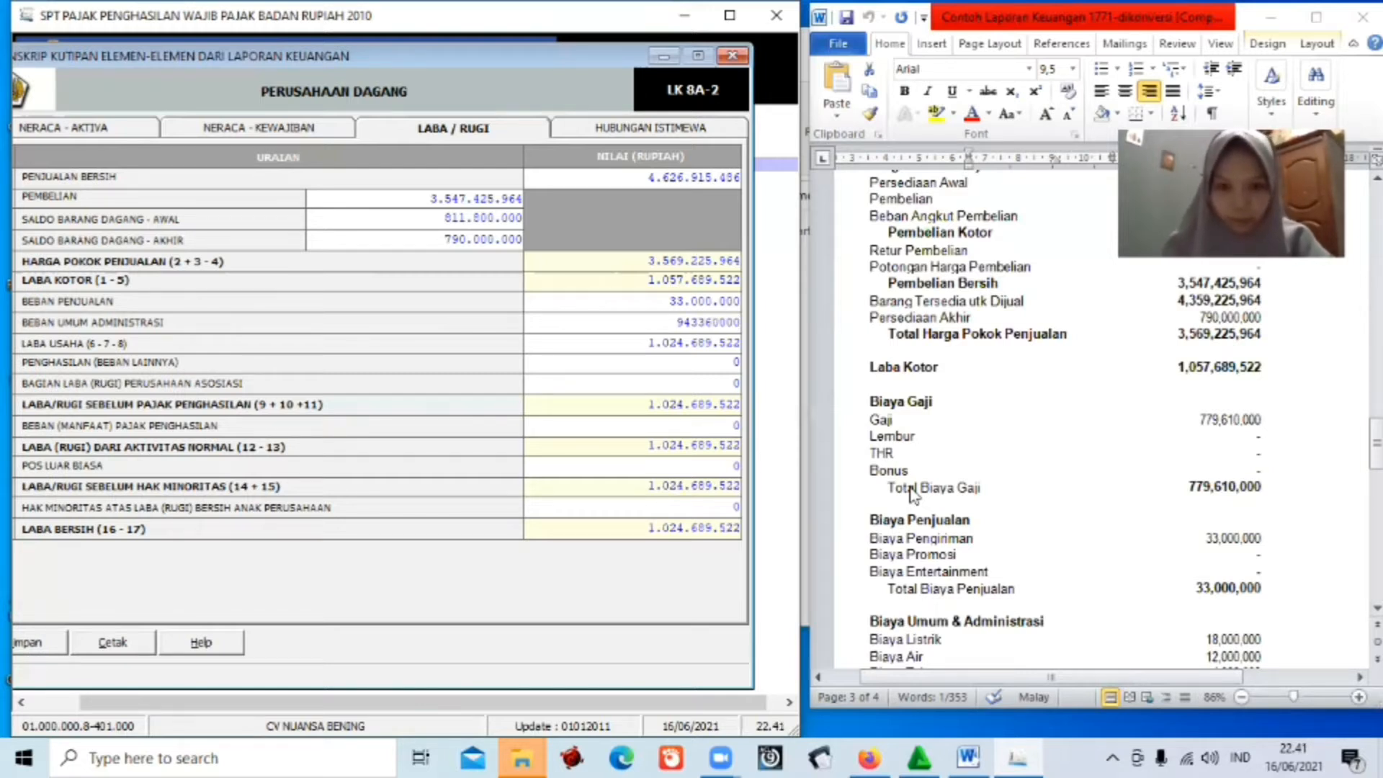
key("Tab")
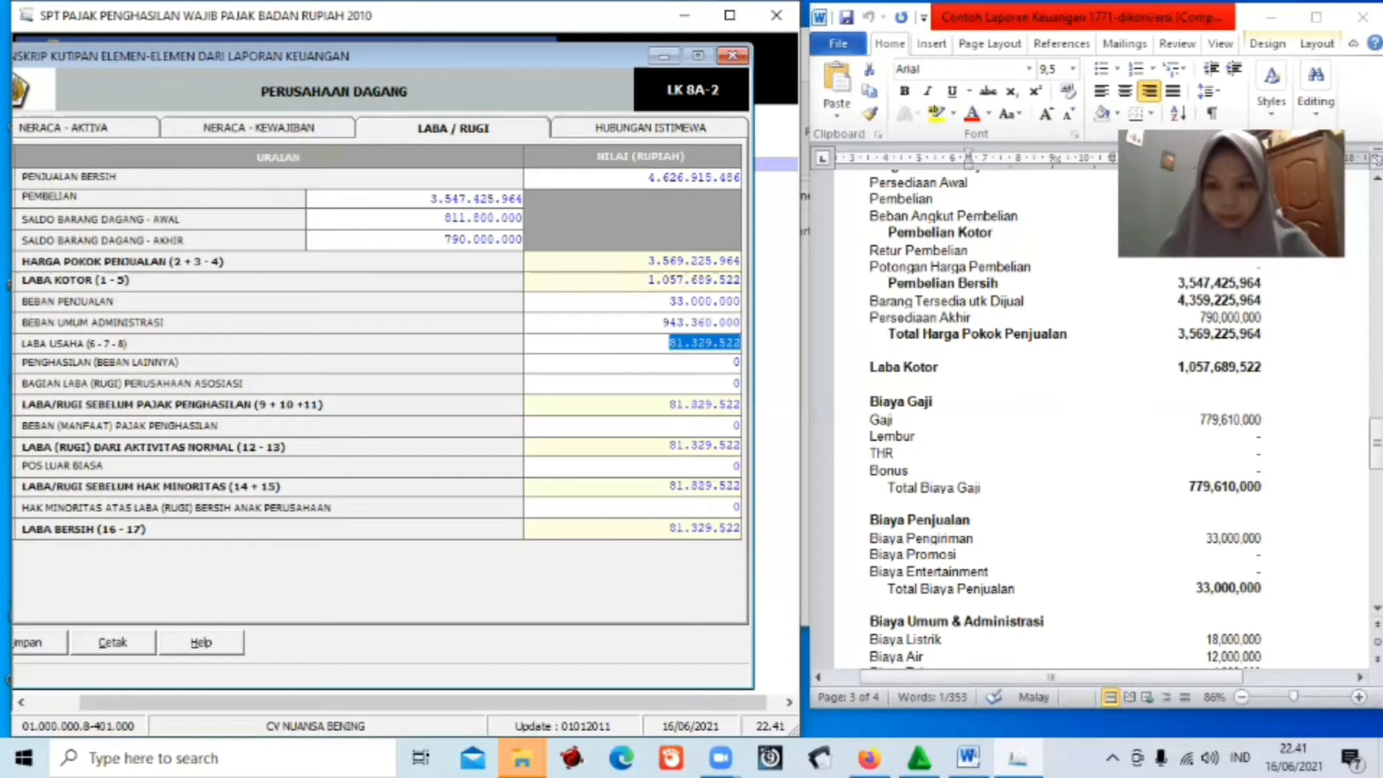
left_click(914, 610)
scroll(914, 610, "down", 4)
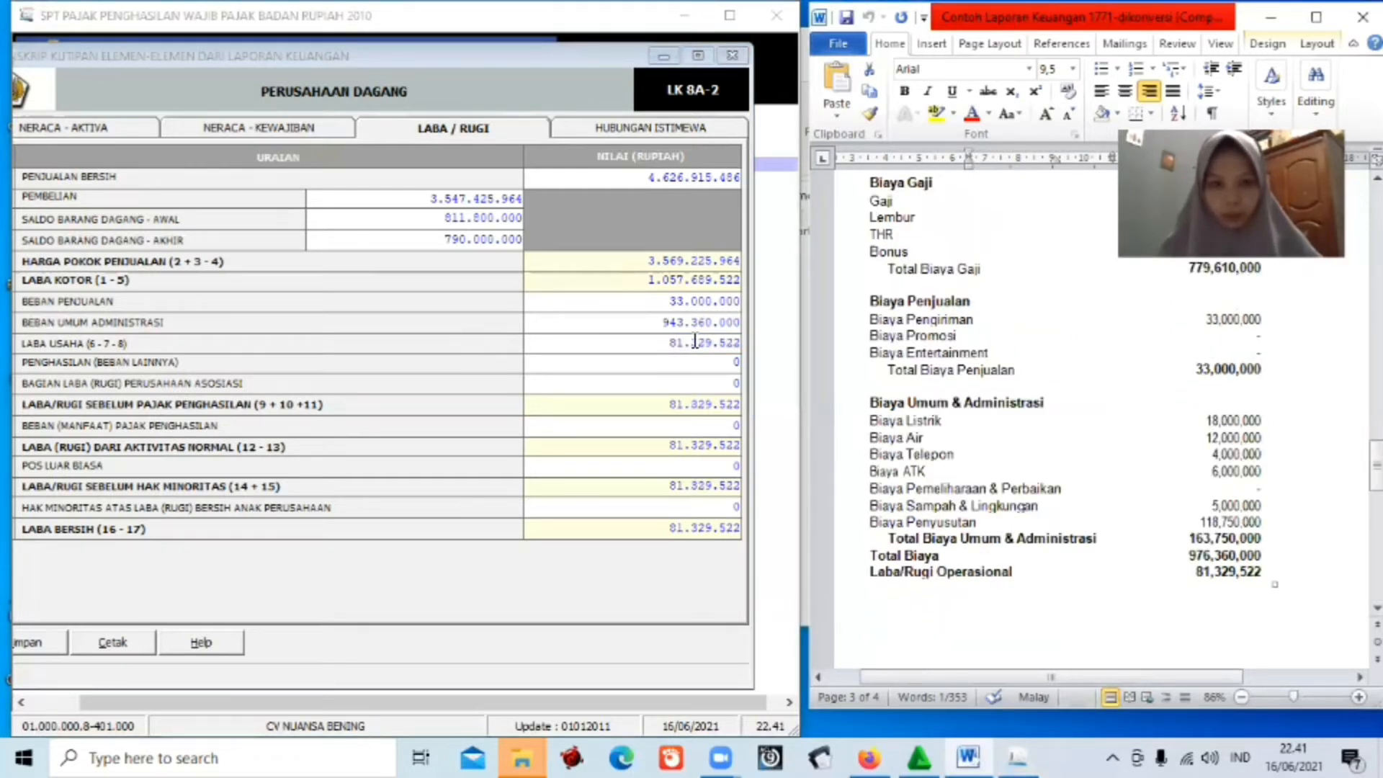
Save the Laba/Rugi entries, confirm the prompts, and close the Transkrip Kutipan window.
left_click(34, 641)
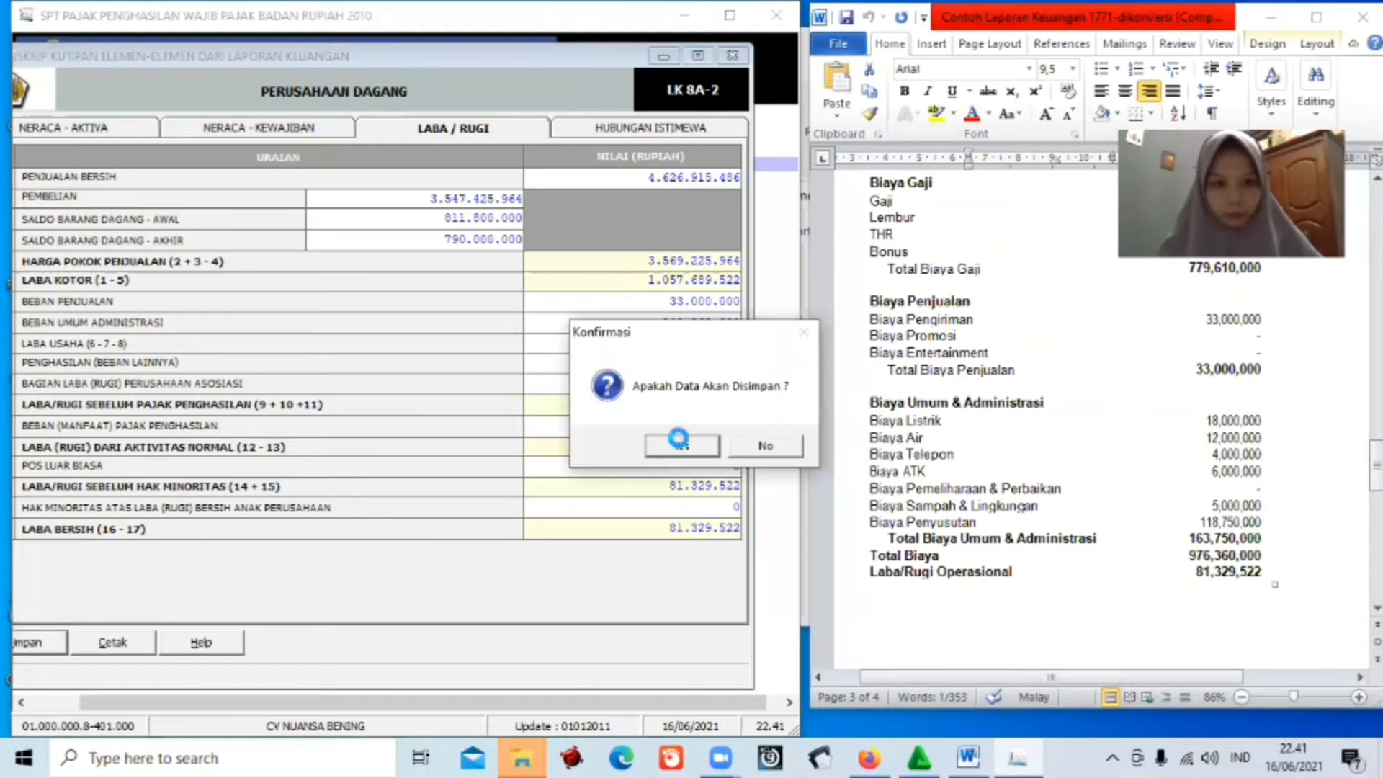
left_click(681, 444)
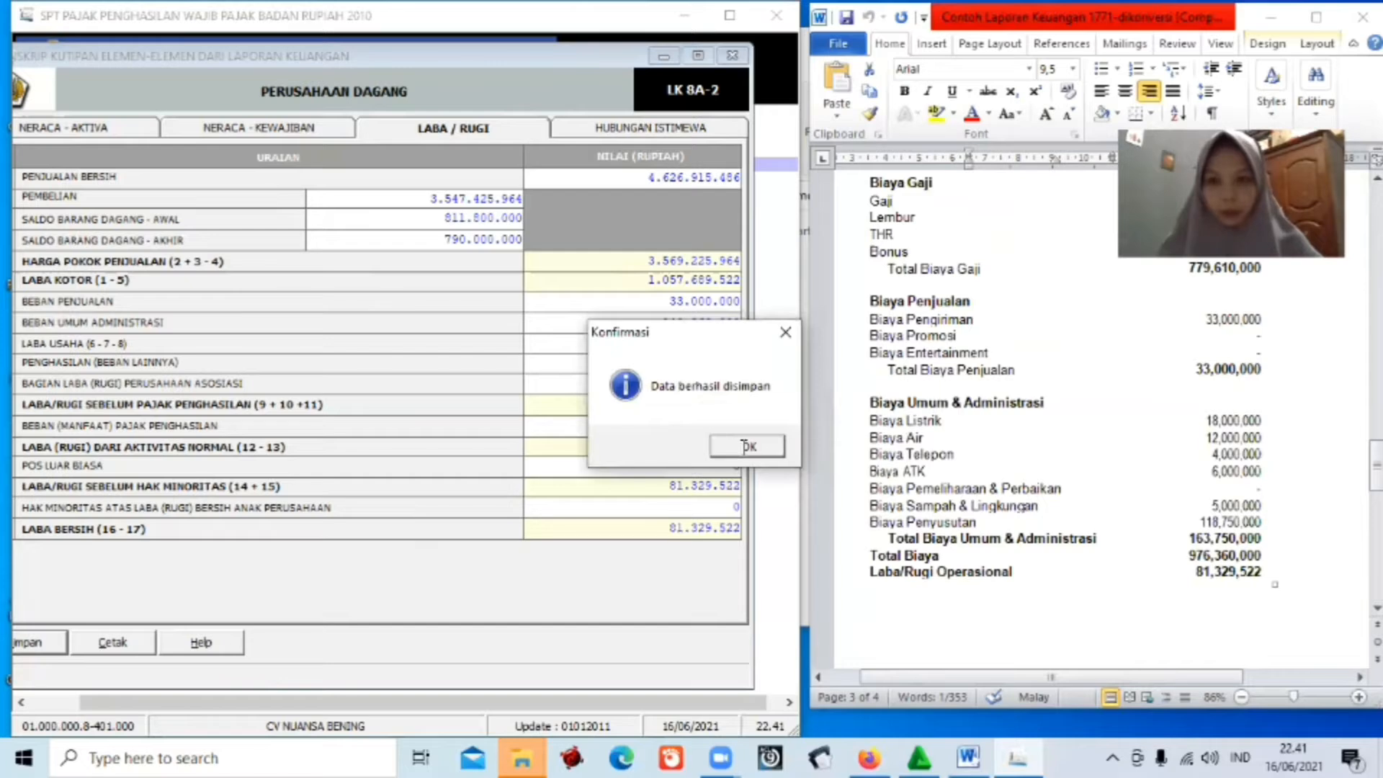
left_click(746, 446)
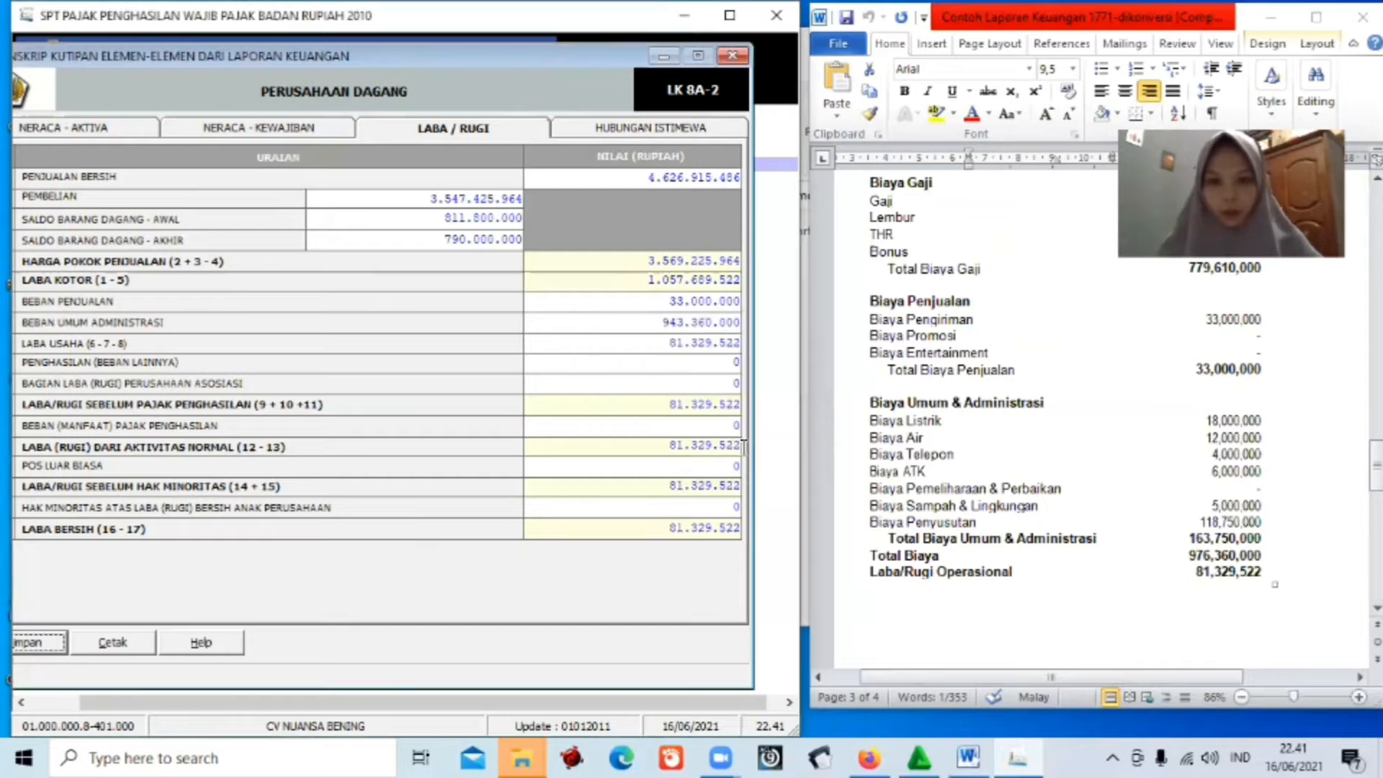
left_click(733, 52)
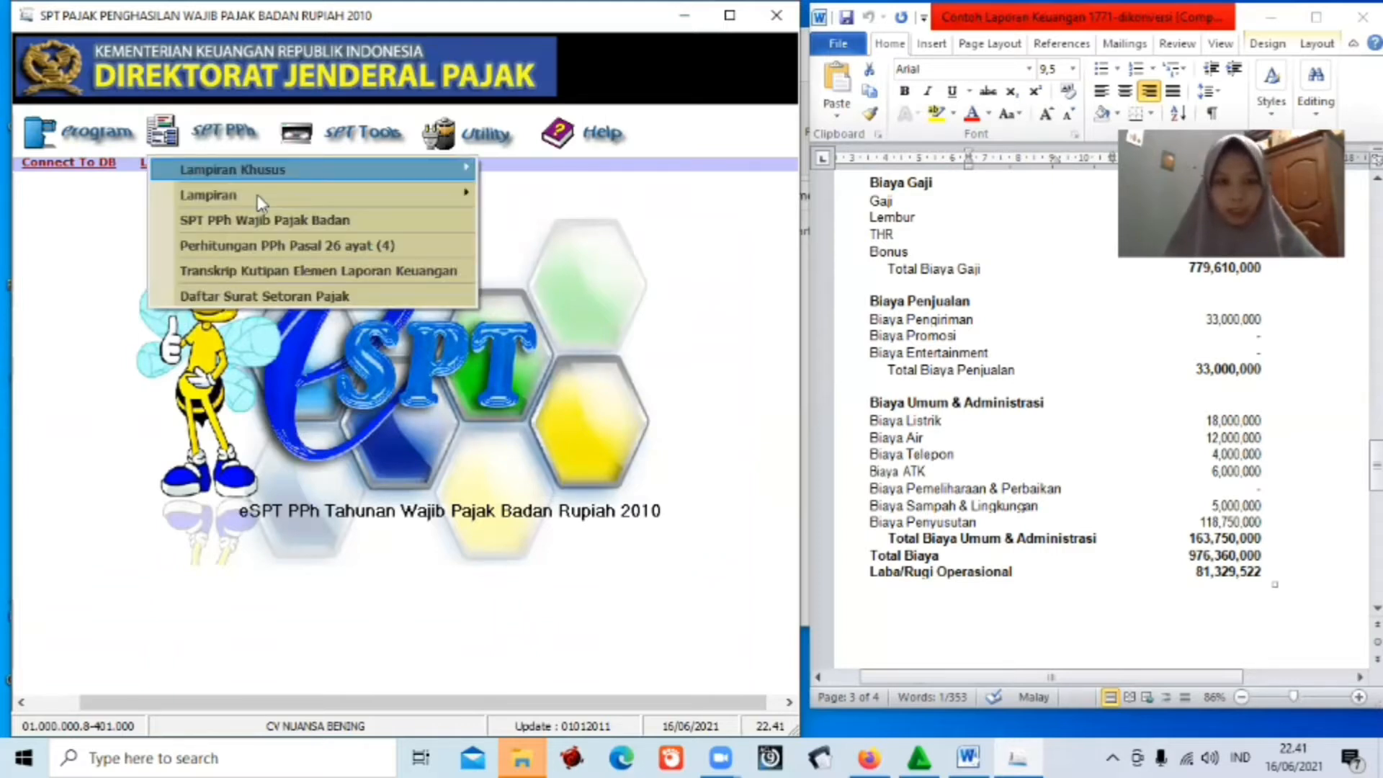
View Formulir 1771-VI with the eSPT window widened, then close it without entries.
mouse_move(257, 194)
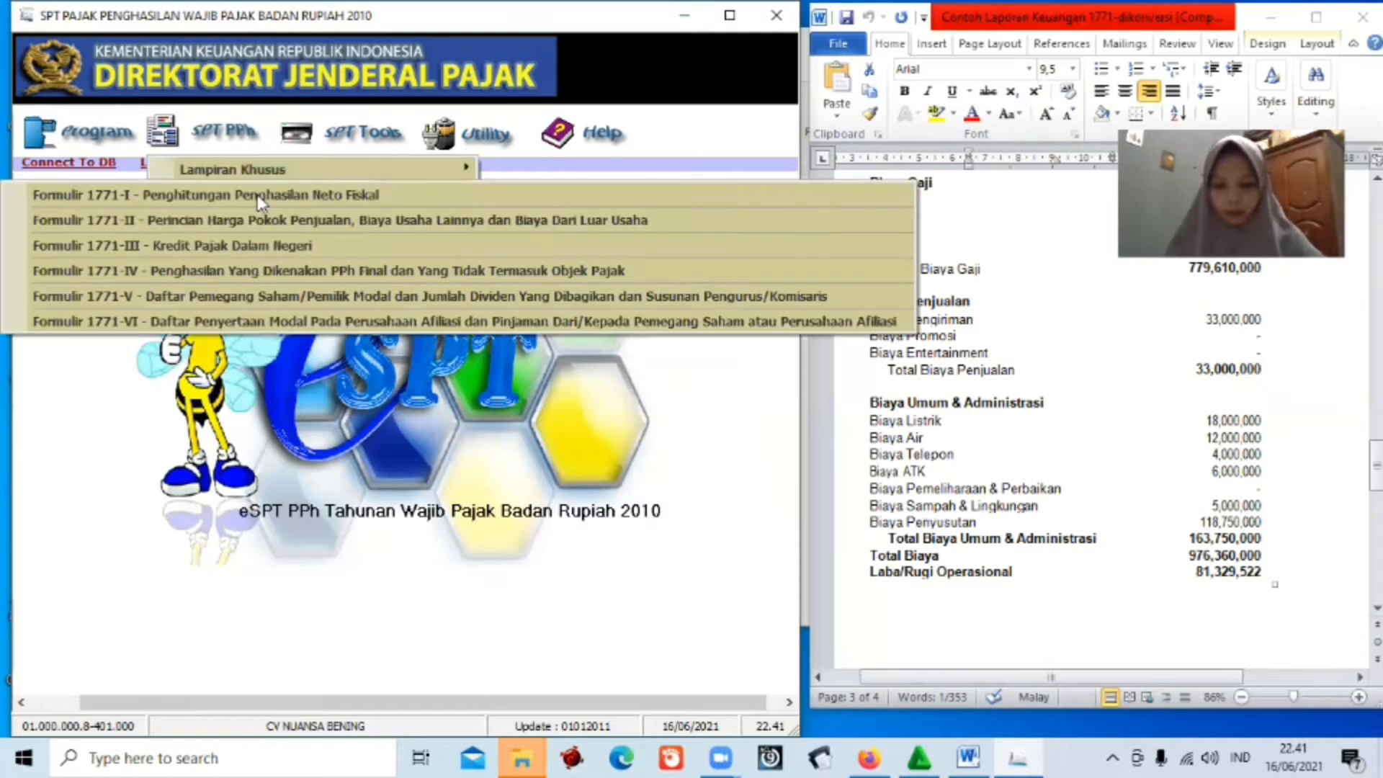
left_click(269, 324)
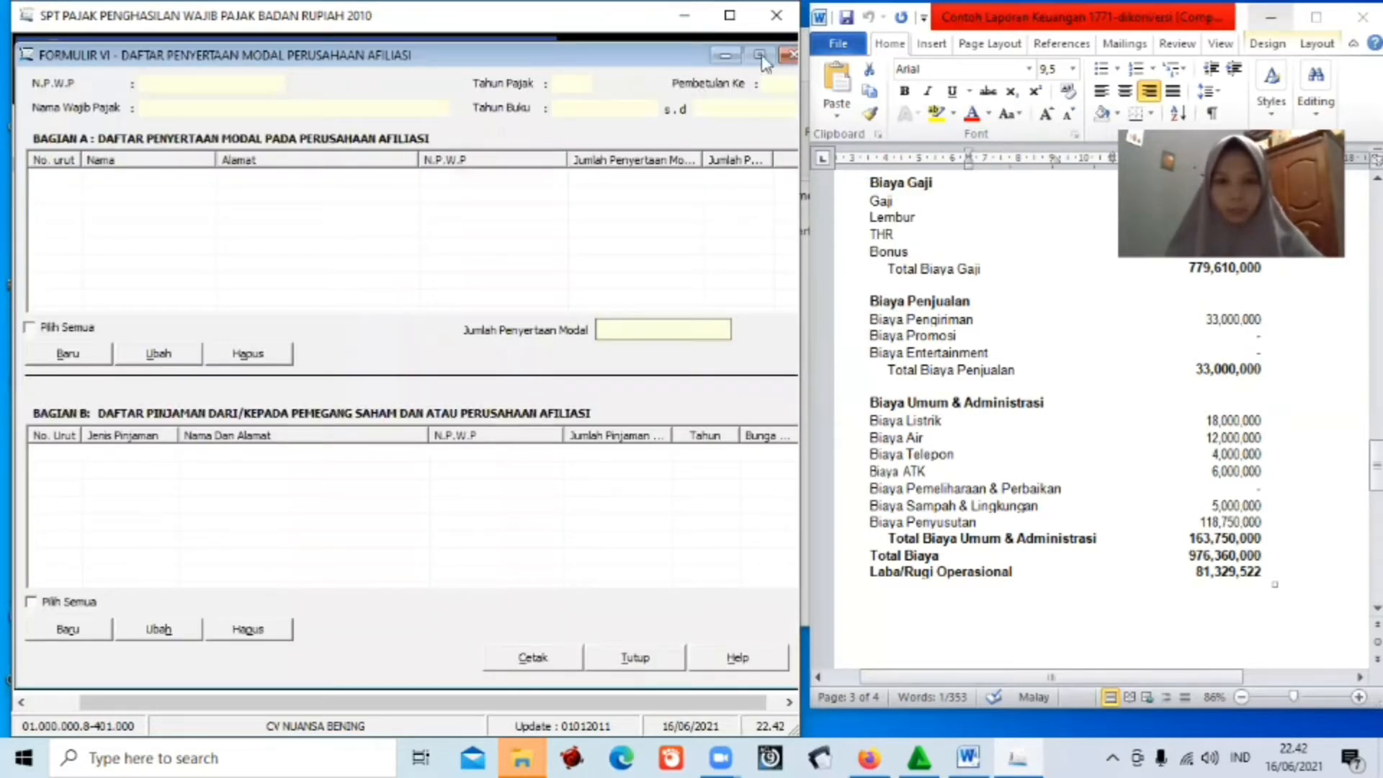
left_click(1270, 17)
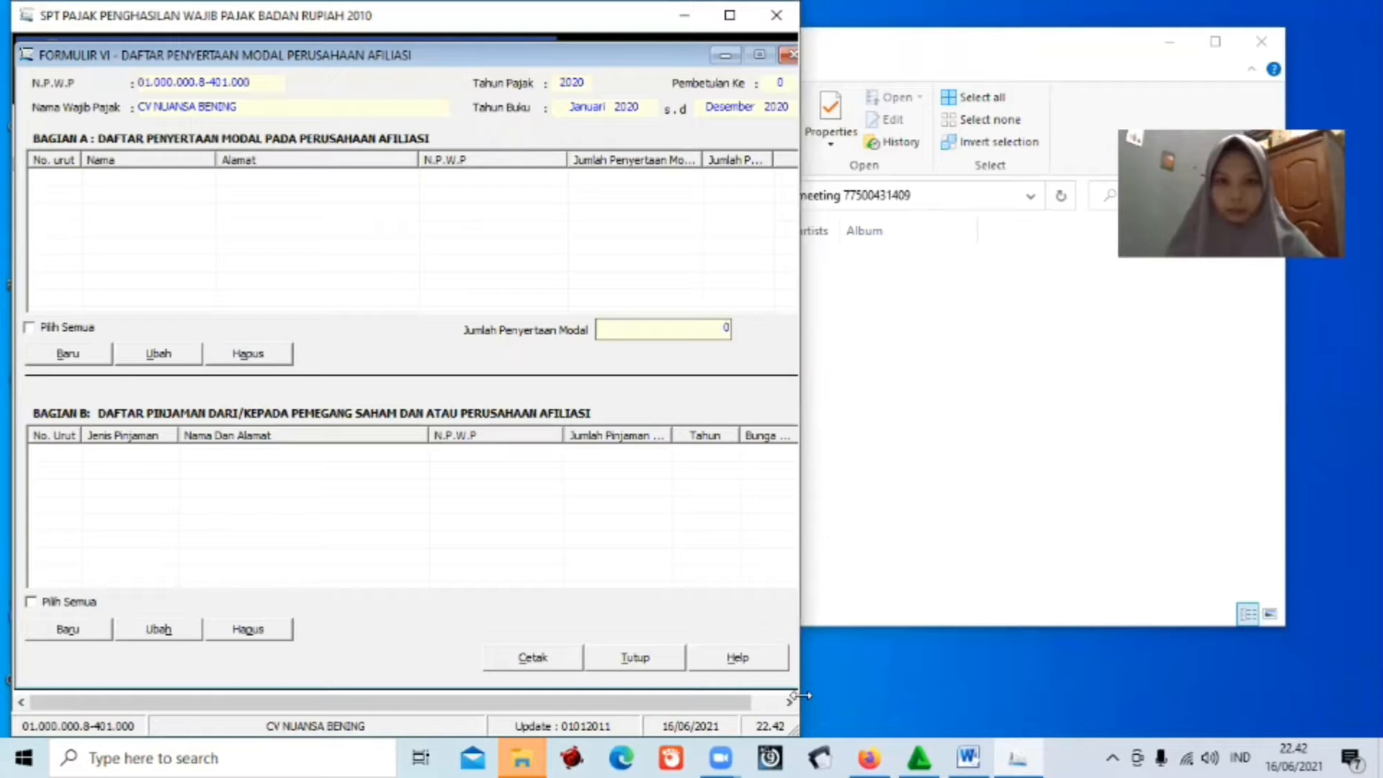
left_click_drag(801, 695, 1379, 579)
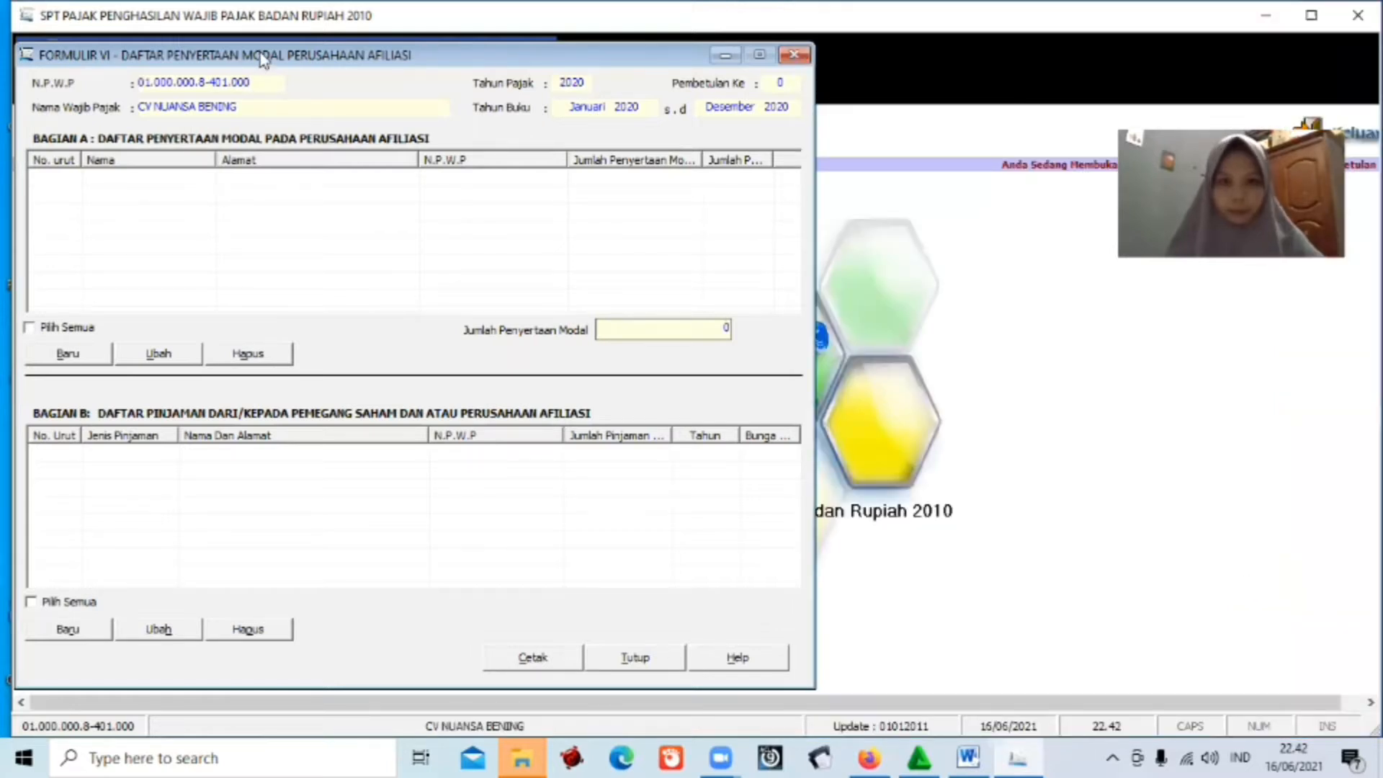
left_click_drag(263, 60, 502, 57)
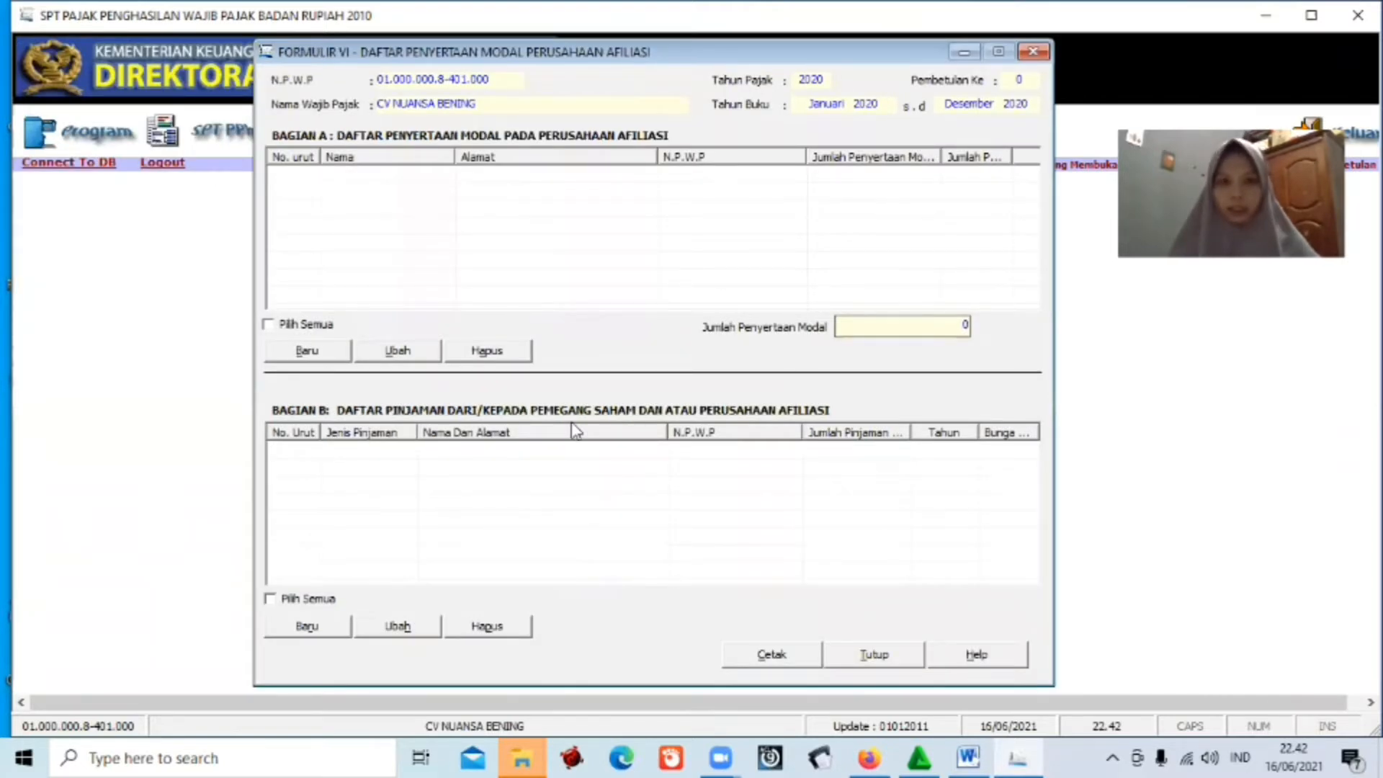
left_click(873, 655)
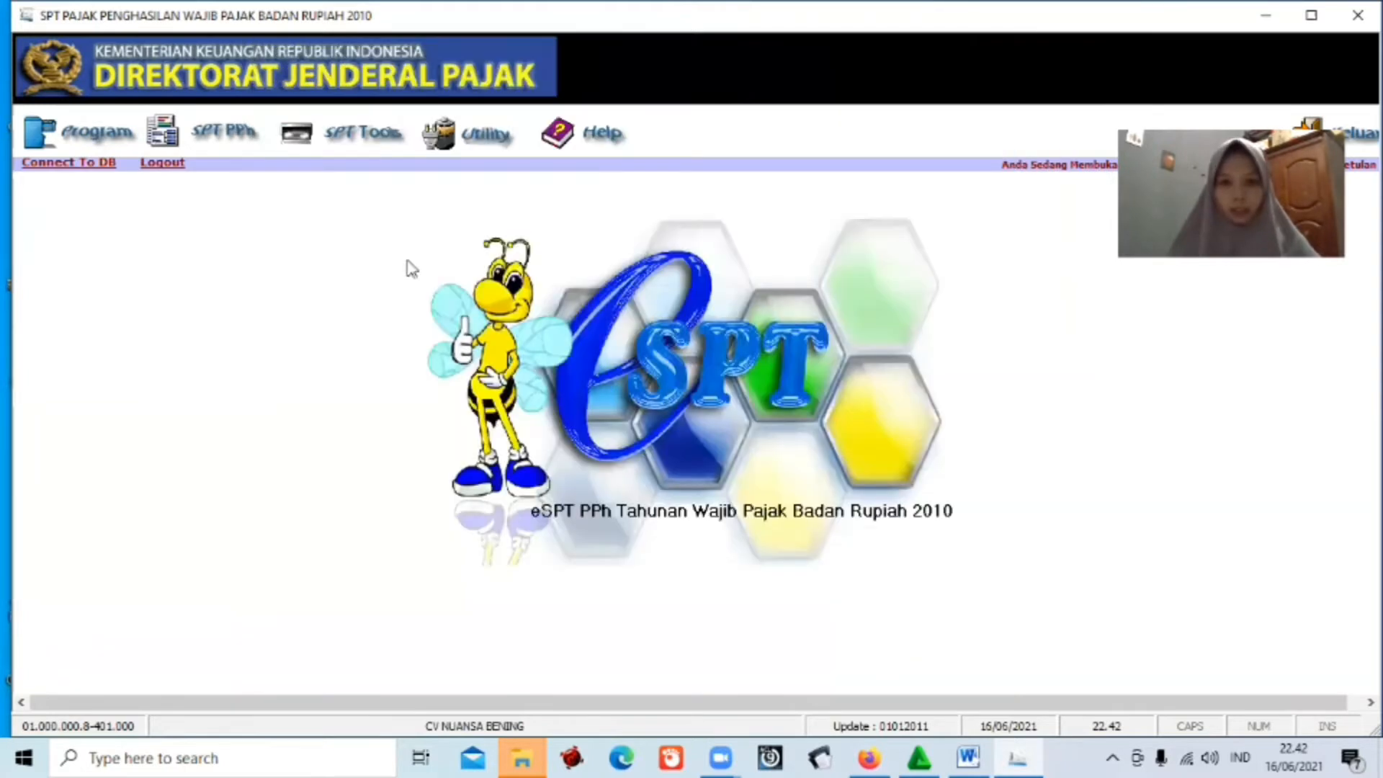
Open Formulir 1771-V from Lampiran Khusus and start a new Bagian B director/commissioner entry.
left_click(228, 134)
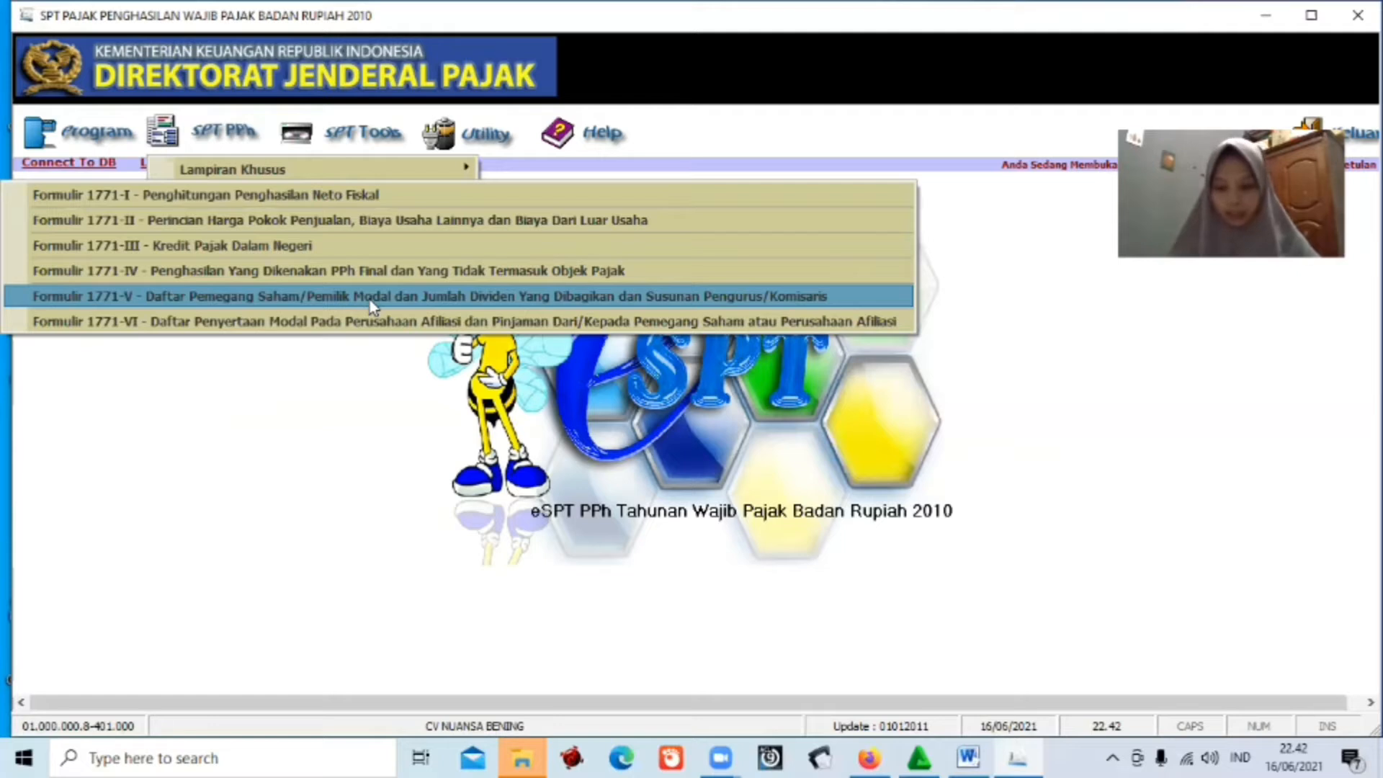
left_click(369, 300)
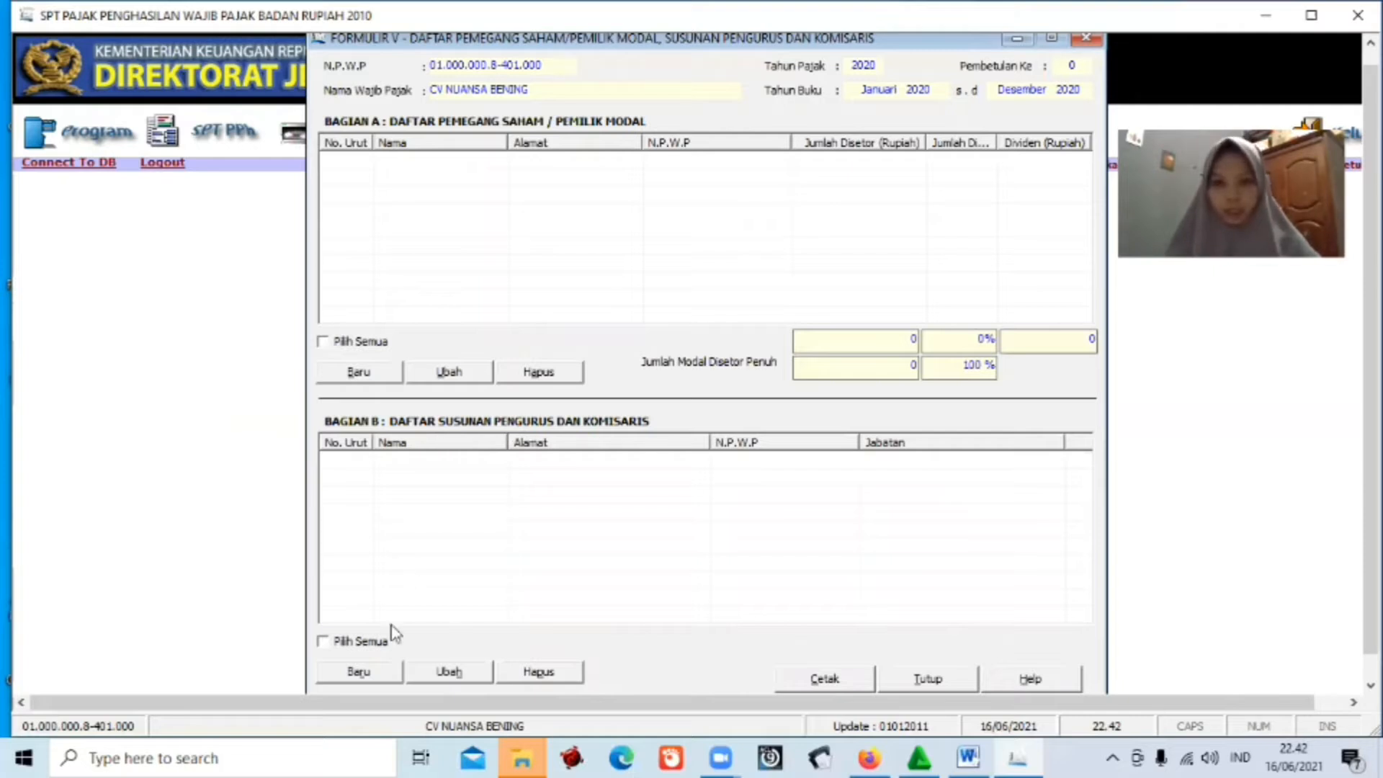
left_click(378, 669)
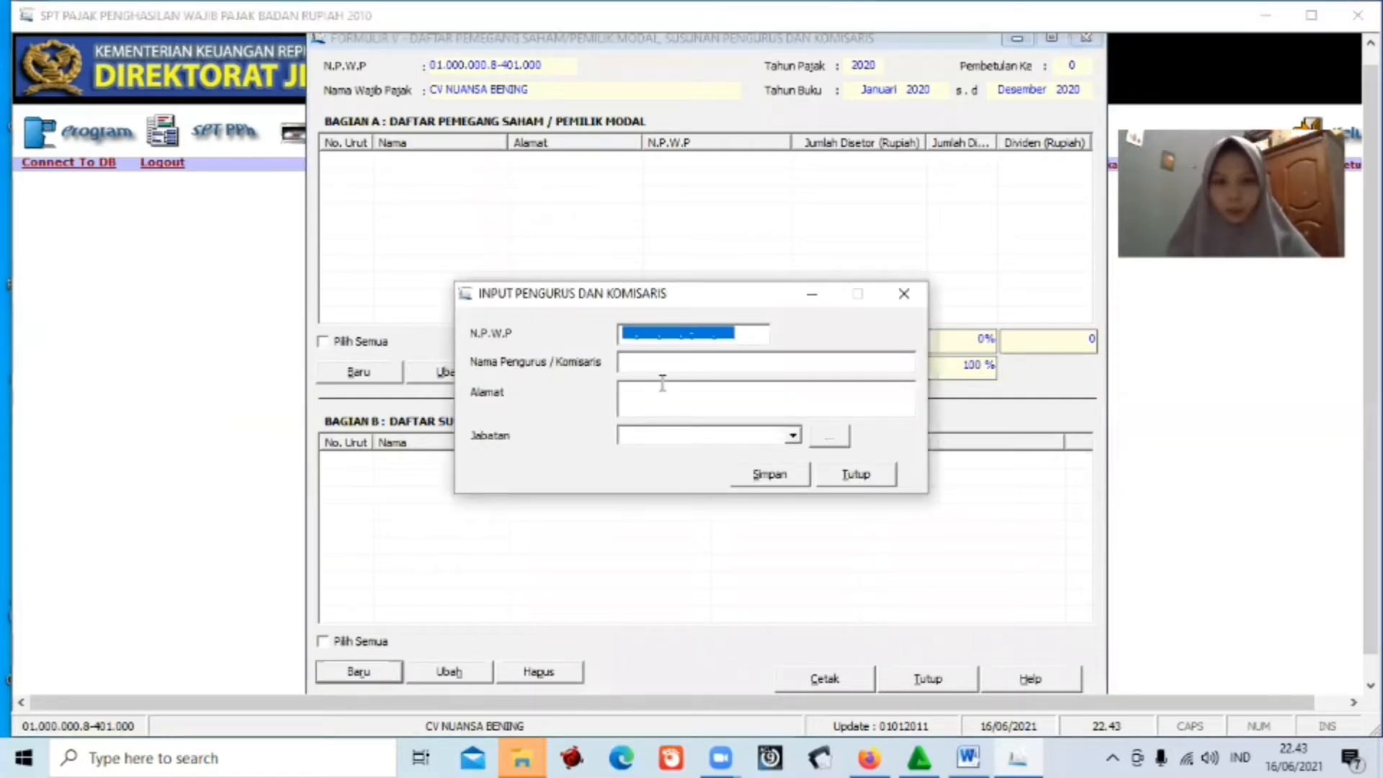
Copy the director's NPWP from the Word report and try entering it into N.P.W.P.
left_click(970, 756)
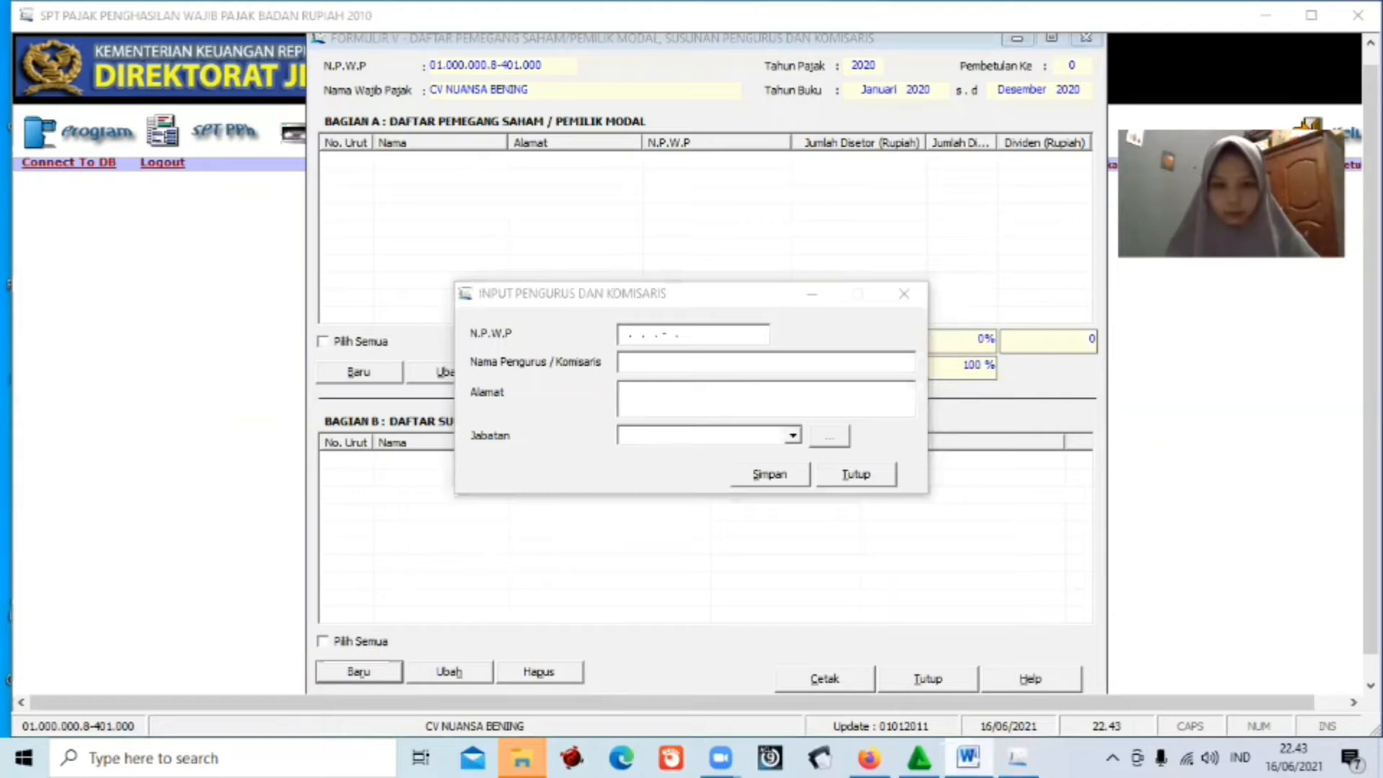
left_click_drag(1375, 468, 1376, 433)
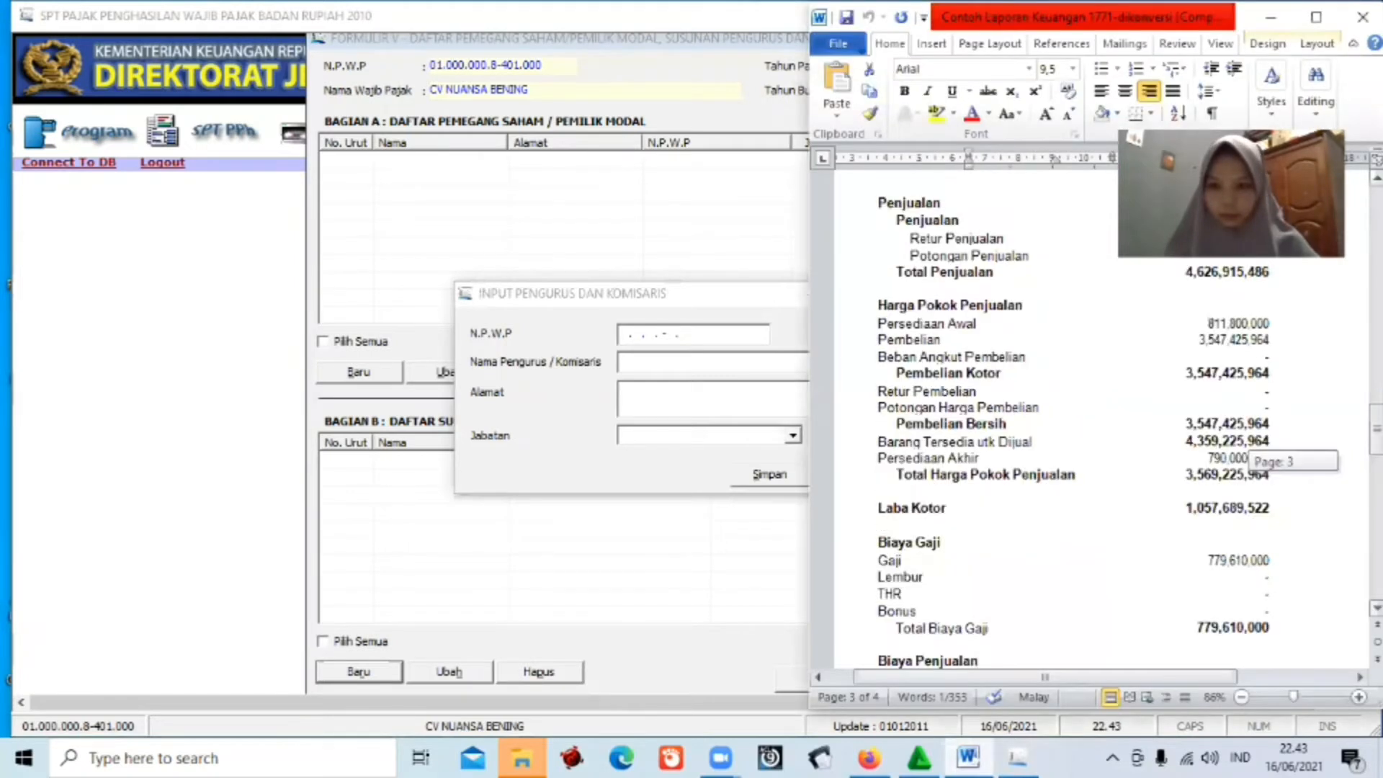
left_click_drag(1376, 428, 1376, 217)
scroll(1040, 489, "down", 1)
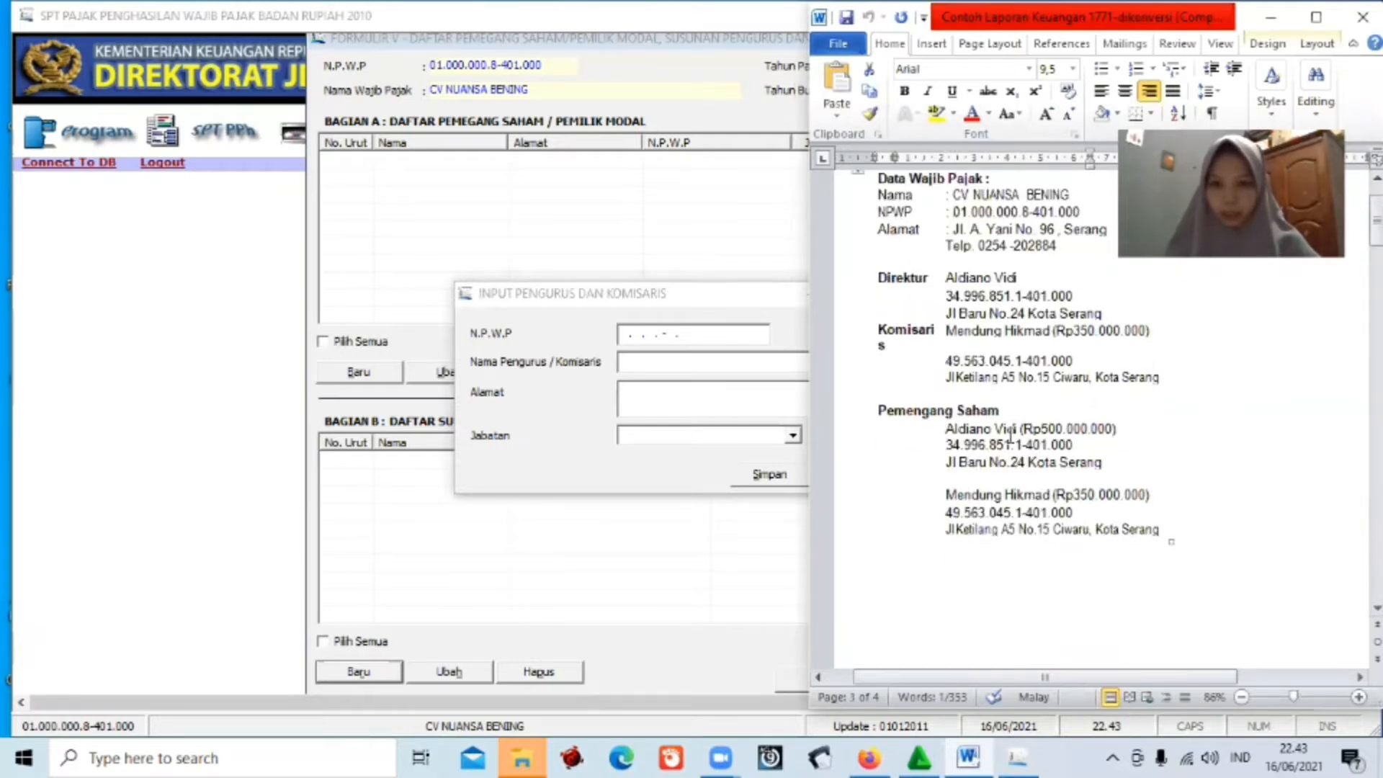
left_click_drag(1011, 433, 948, 445)
key("ctrl+c")
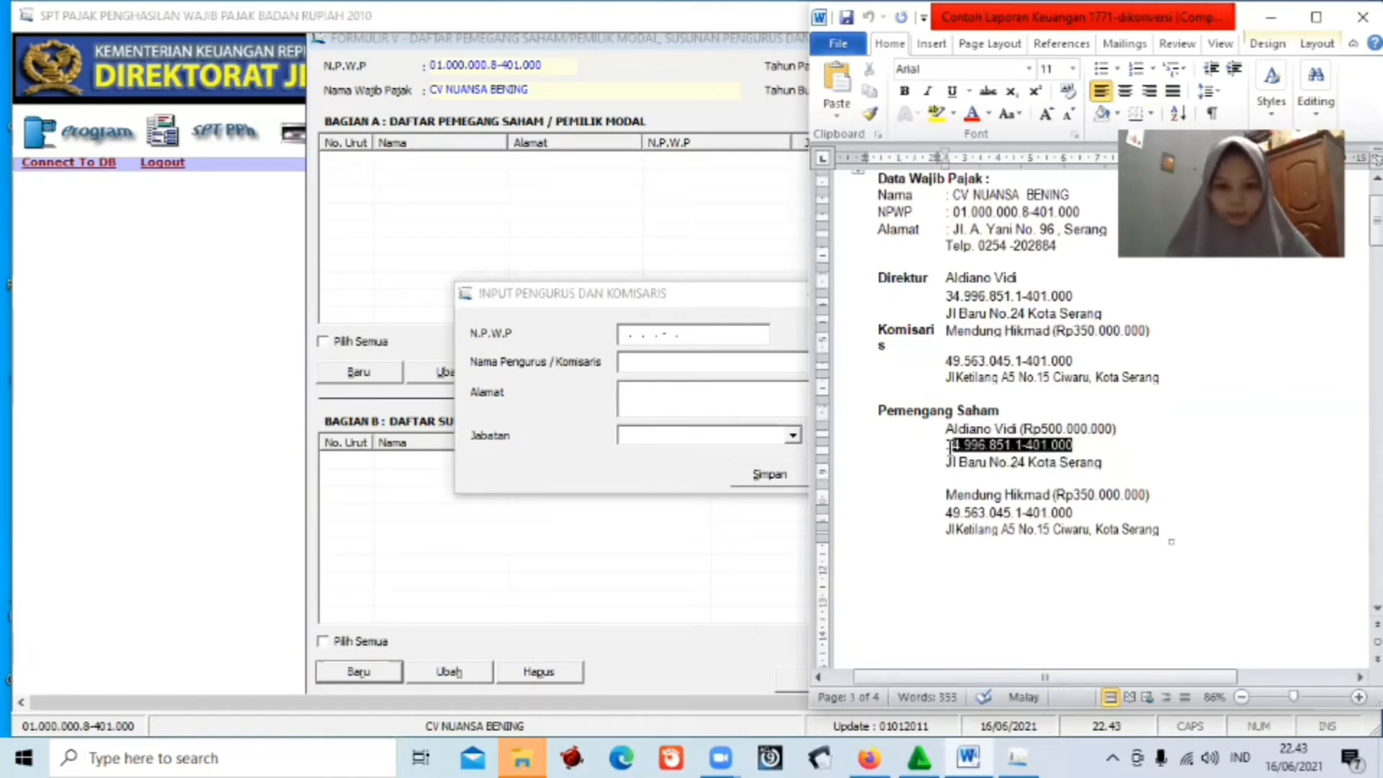
left_click(633, 363)
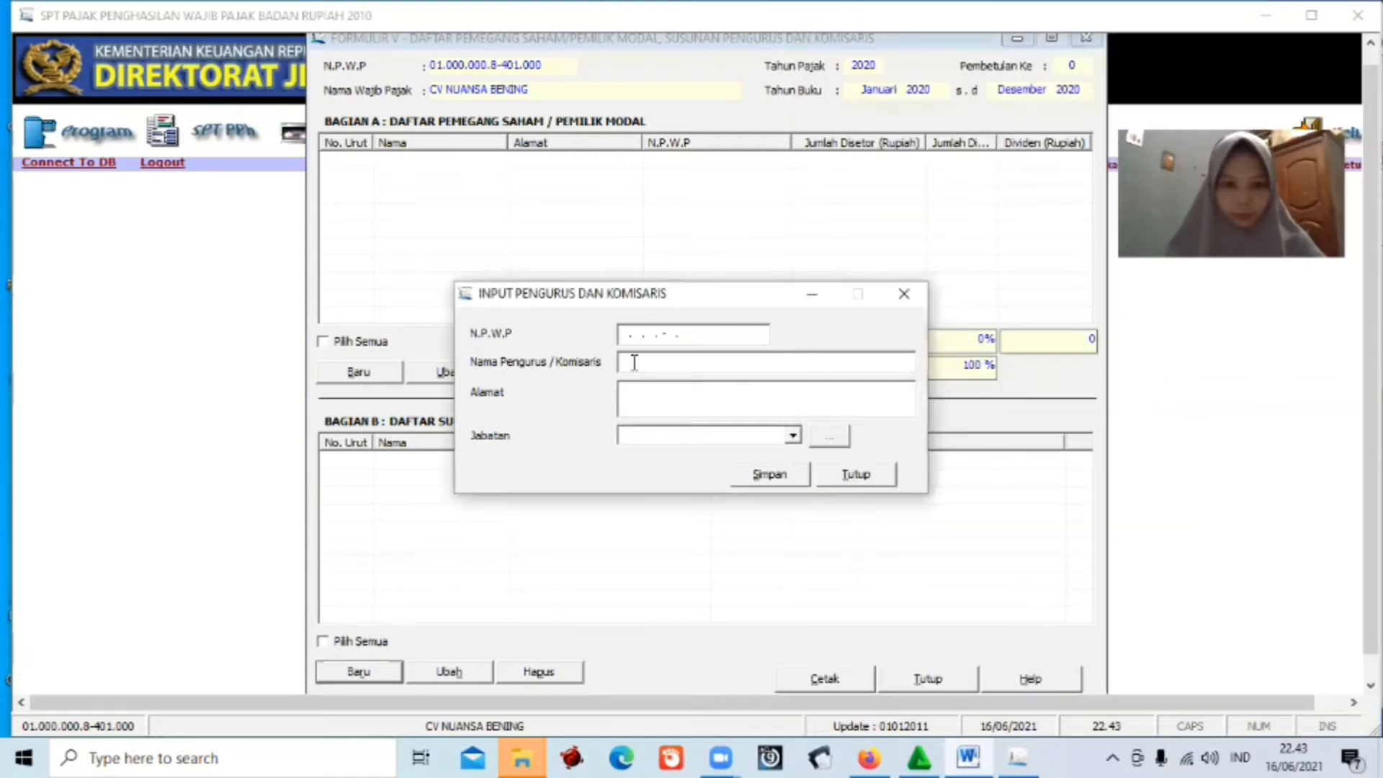
left_click(624, 333)
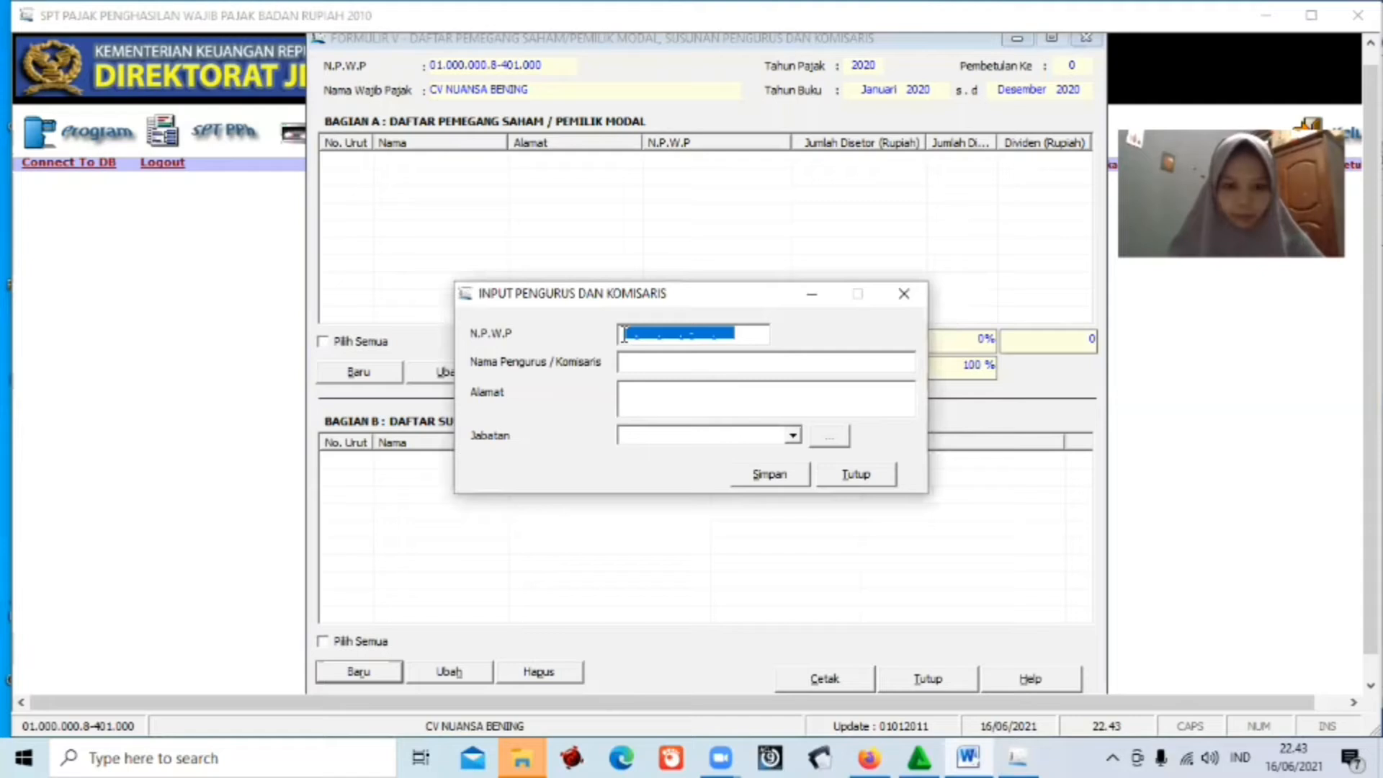
type("58900000")
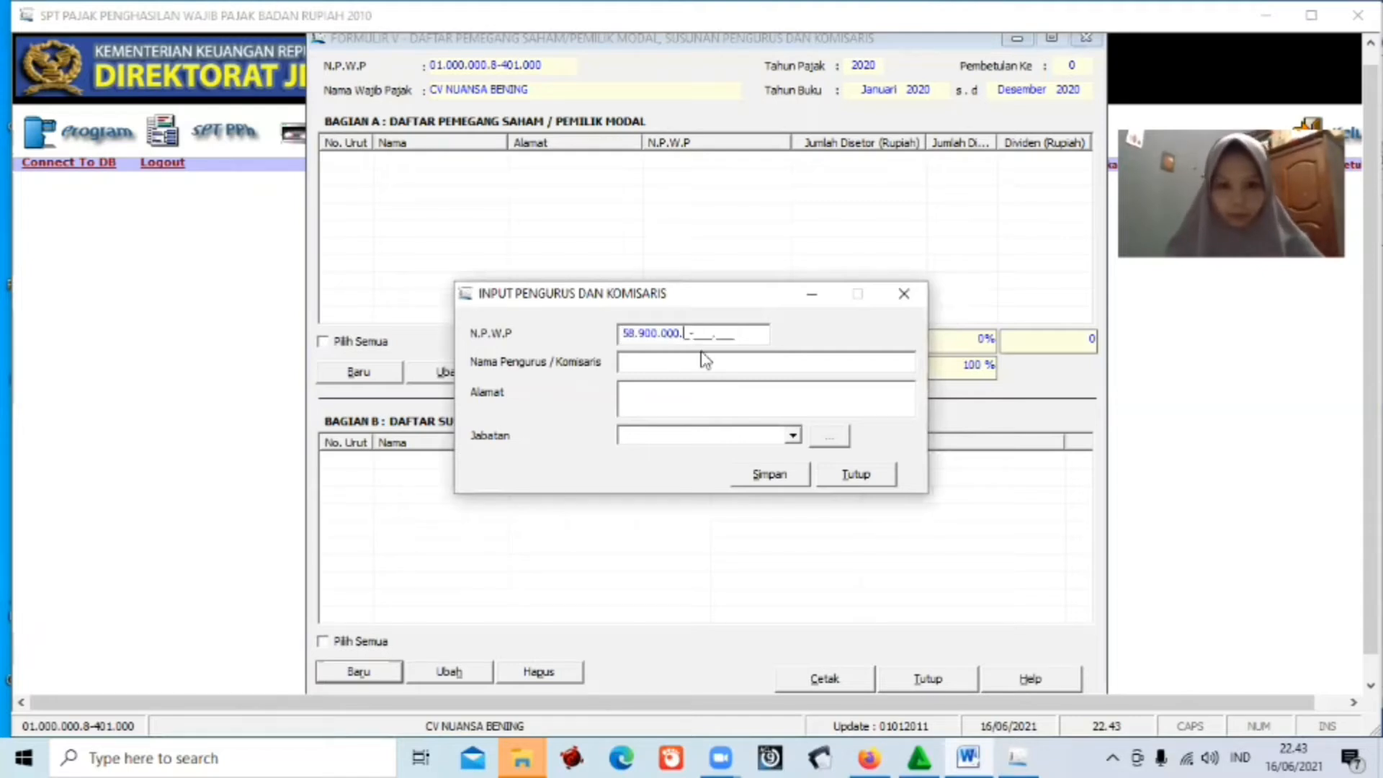
key("BackSpace")
key("BackSpace")
key("BackSpace")
key("BackSpace")
key("BackSpace")
key("BackSpace")
key("BackSpace")
key("BackSpace")
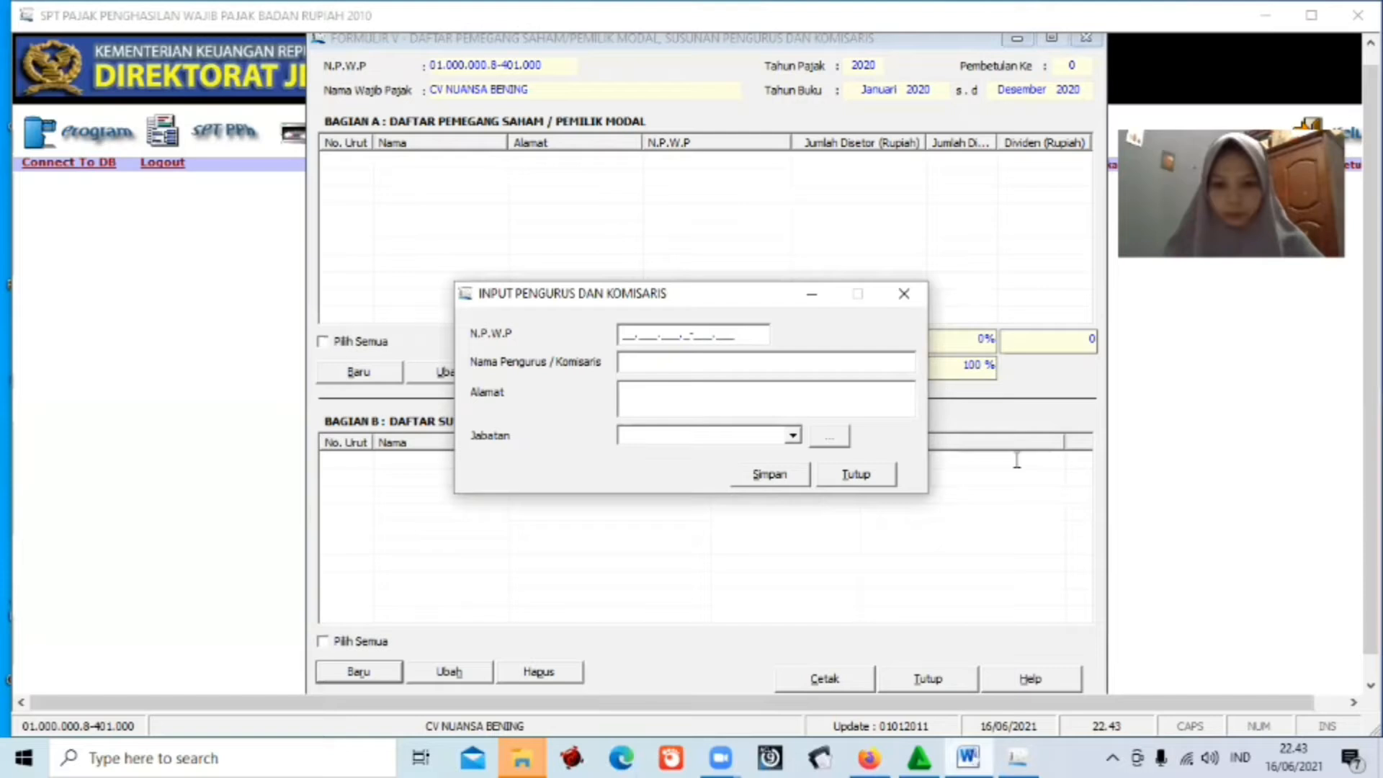
key("alt+Tab")
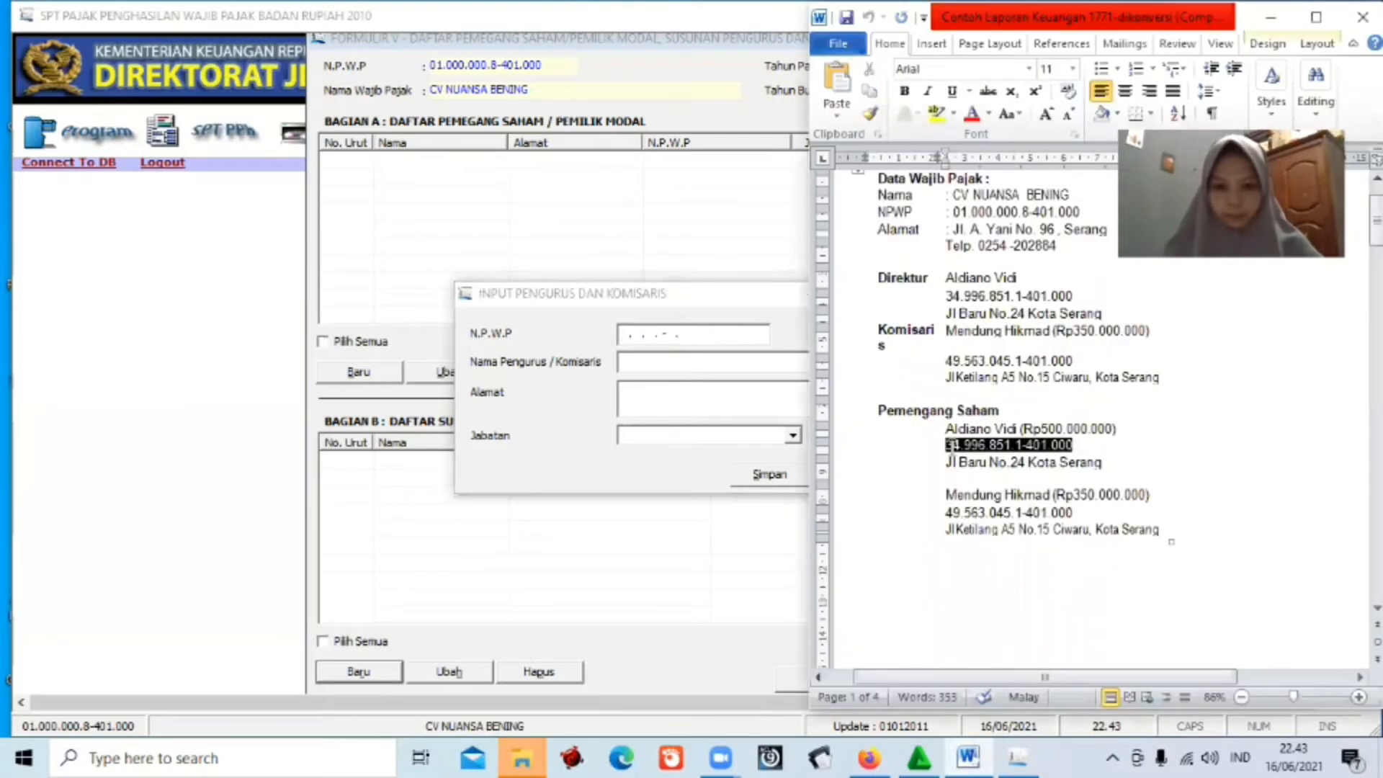
left_click(624, 339)
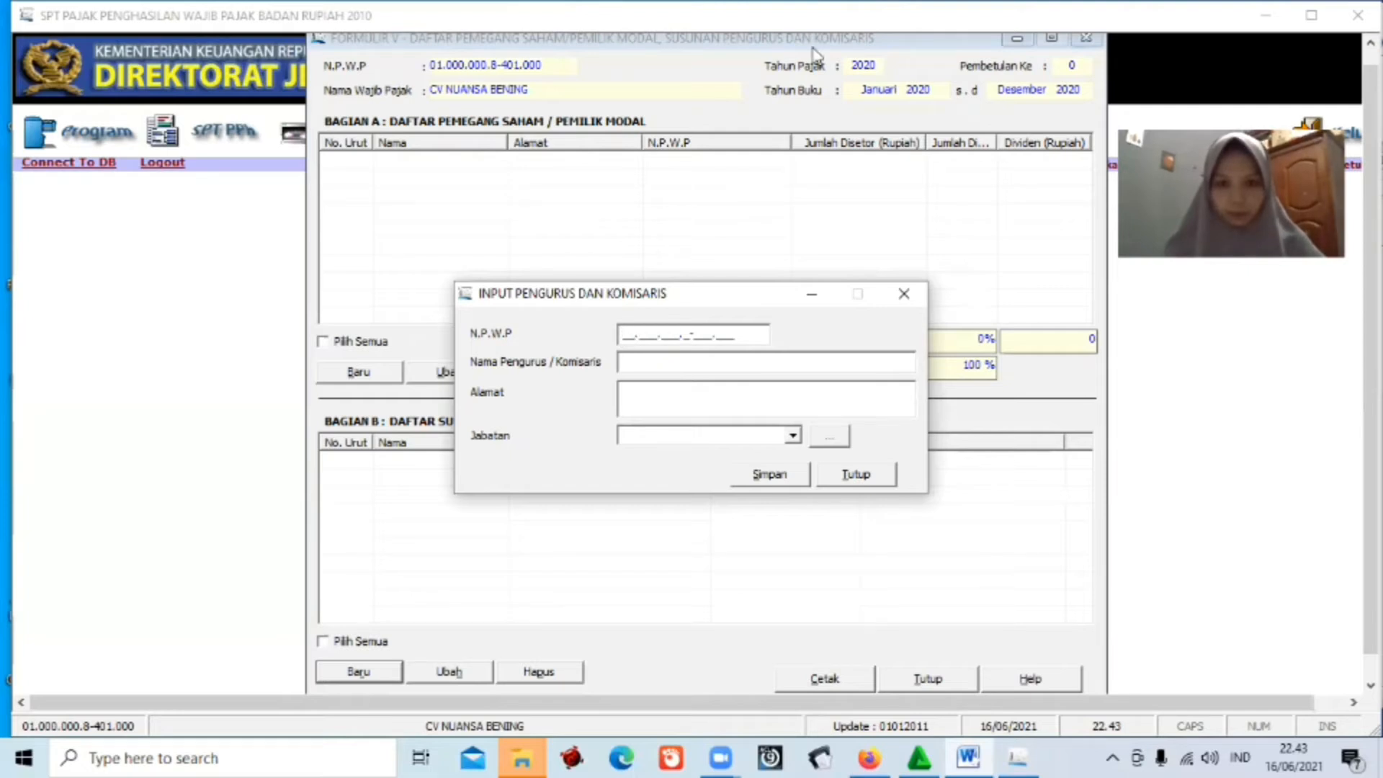
Close the entry form, enlarge the eSPT window, reposition Formulir V, and reopen a new entry.
left_click(844, 476)
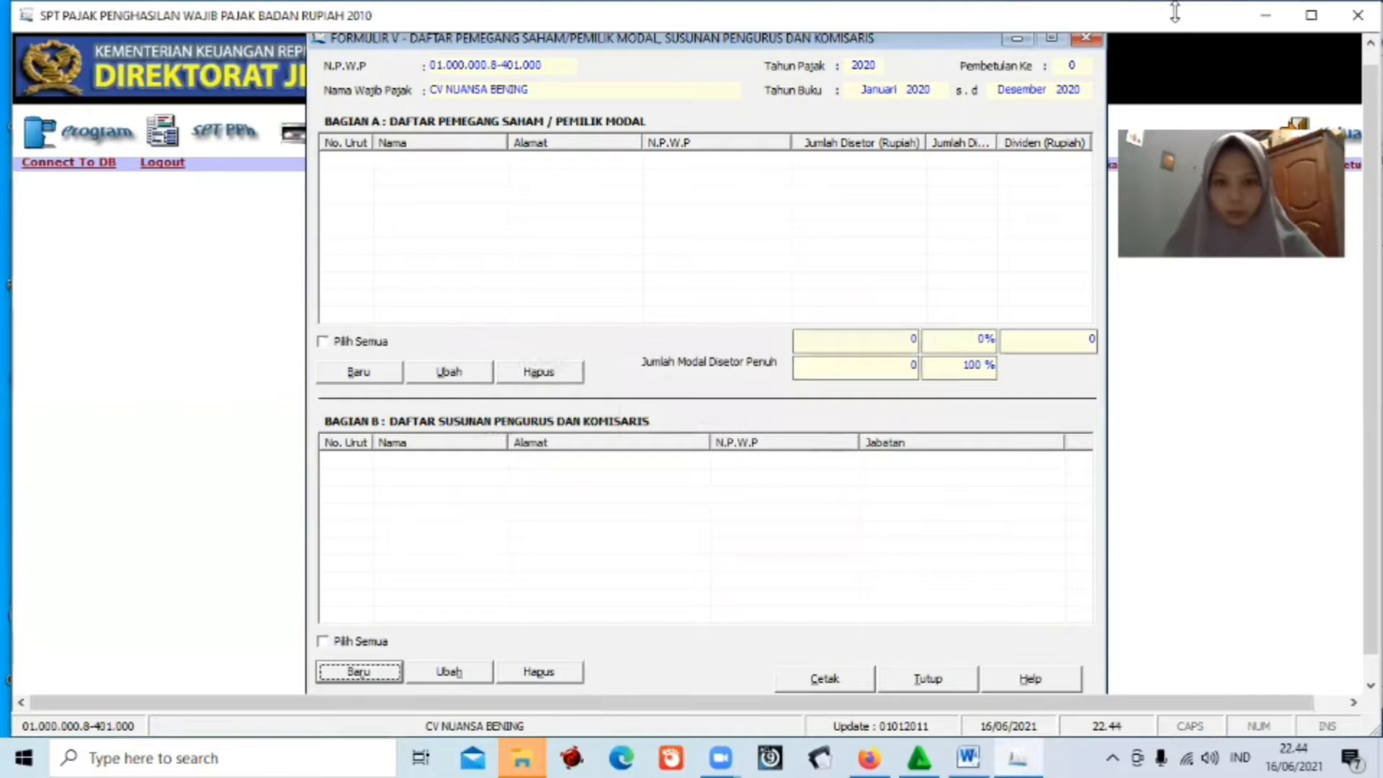
left_click(1316, 14)
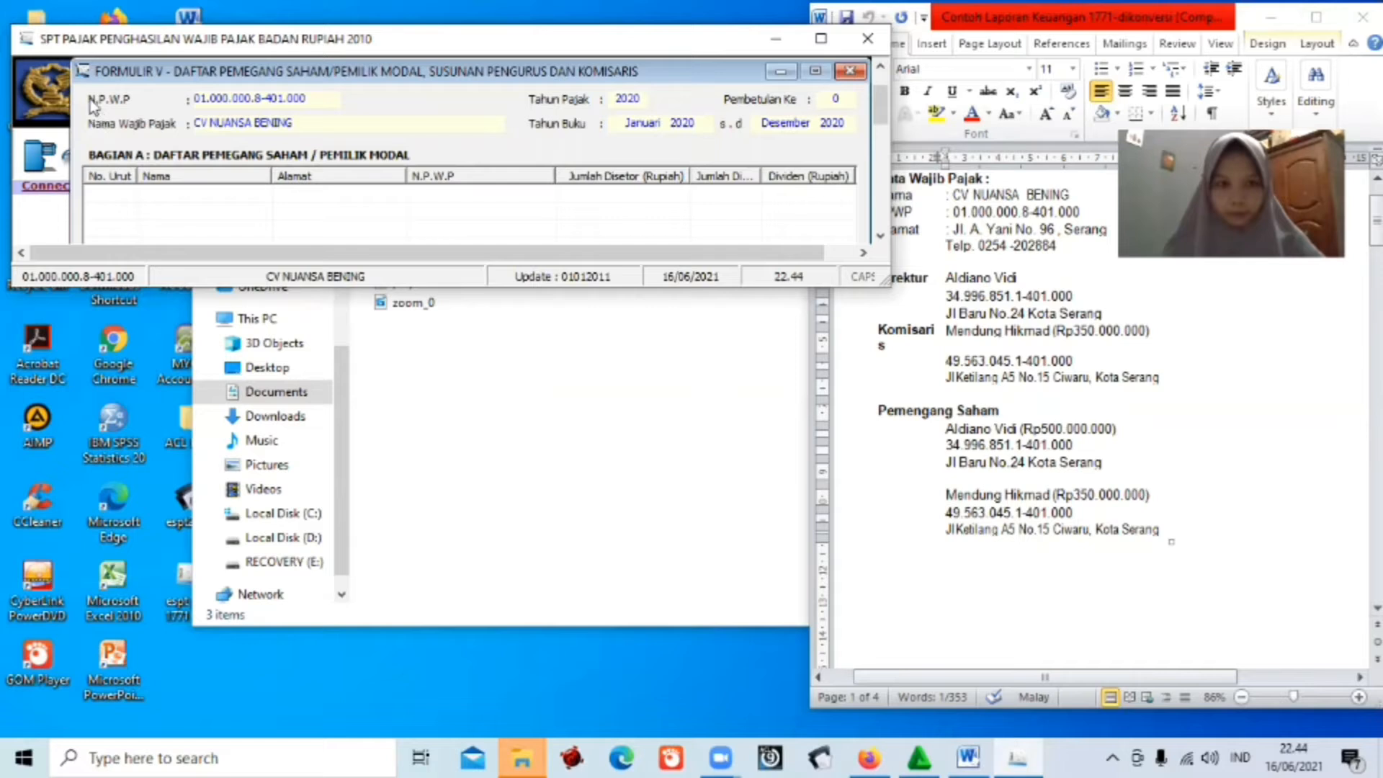
double_click(62, 50)
left_click_drag(108, 55, 64, 58)
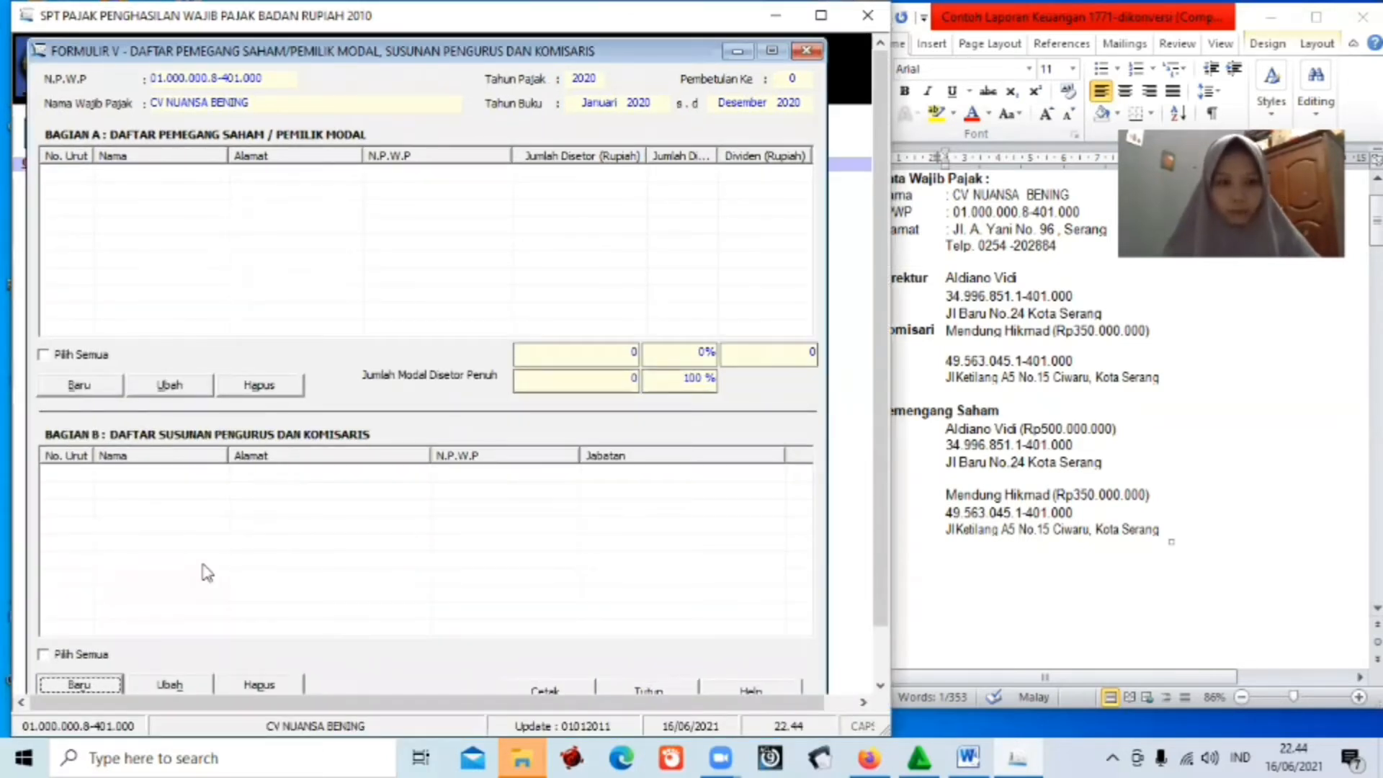
left_click(106, 688)
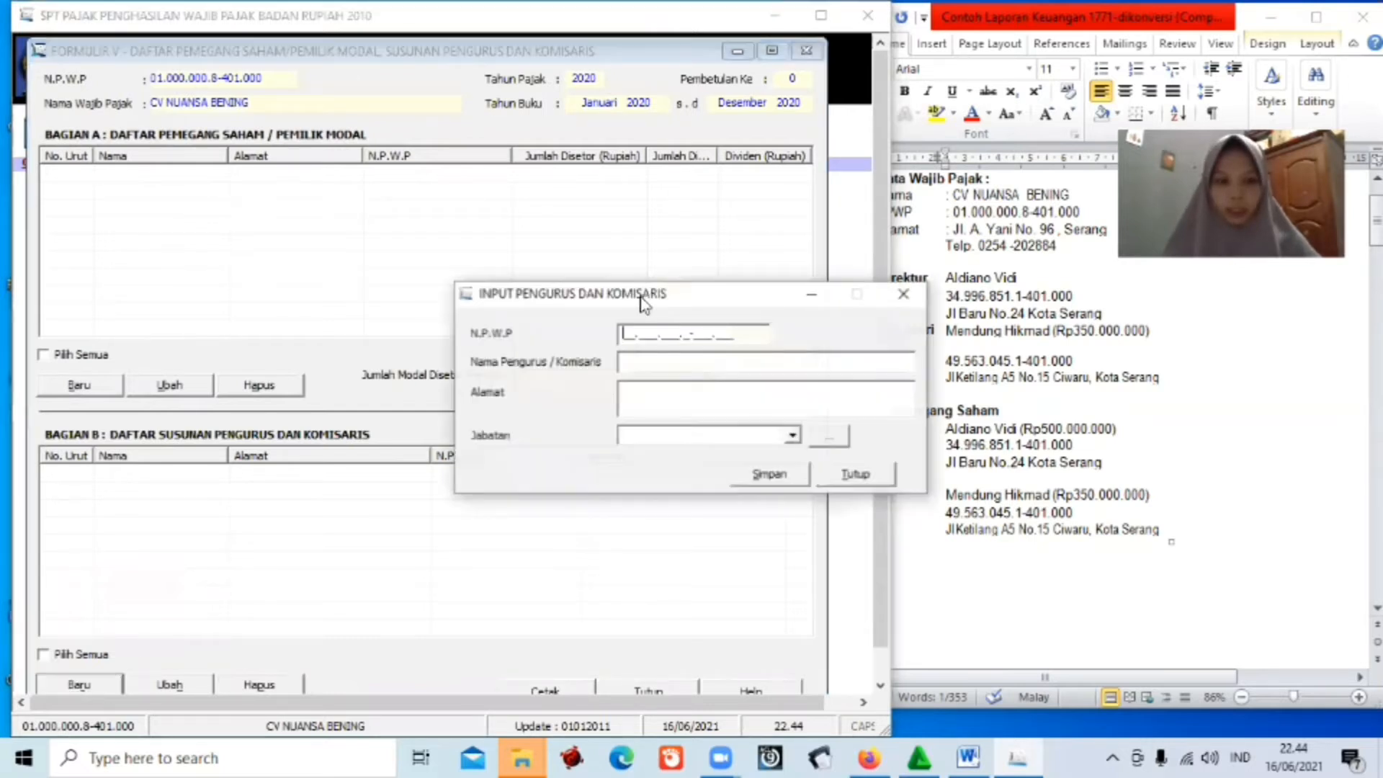
left_click_drag(641, 297, 581, 302)
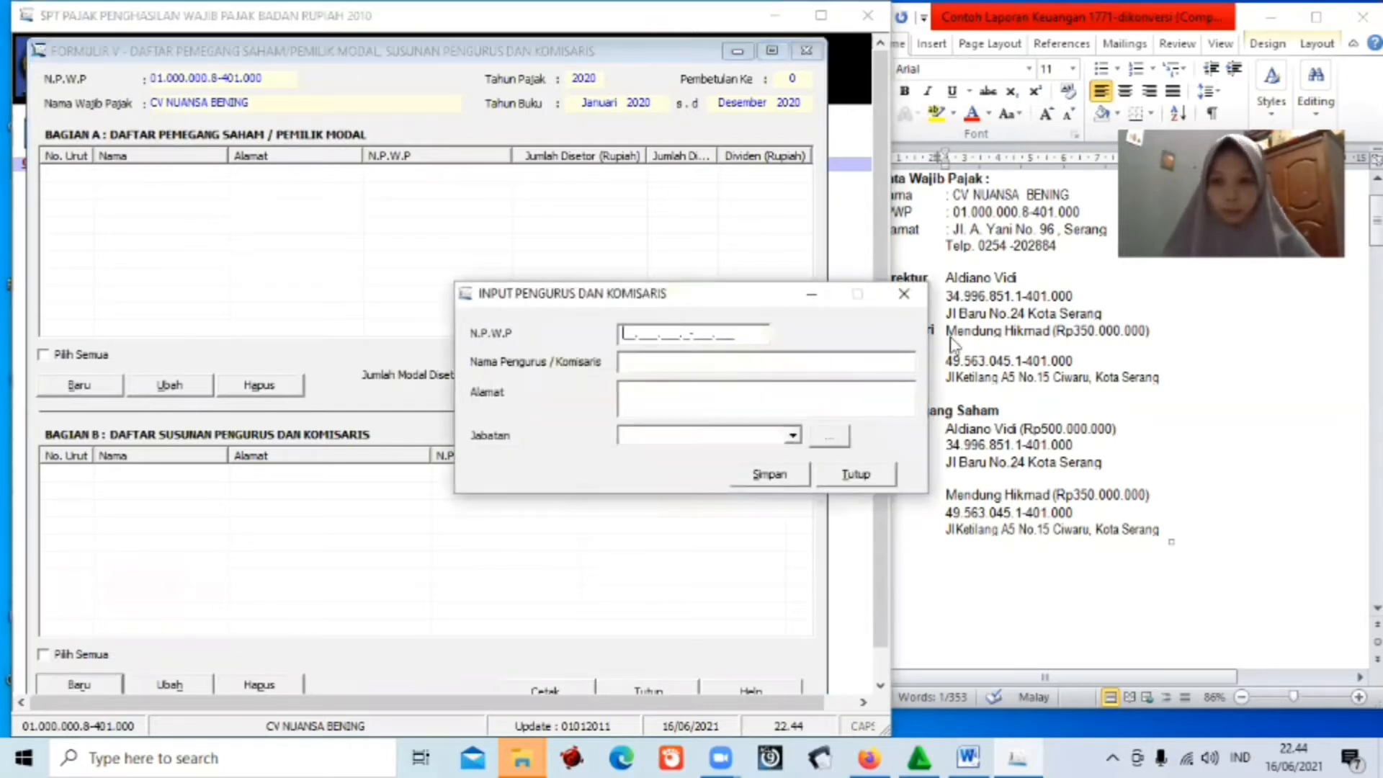
Paste the director's NPWP into N.P.W.P and type the director's name.
left_click(1076, 436)
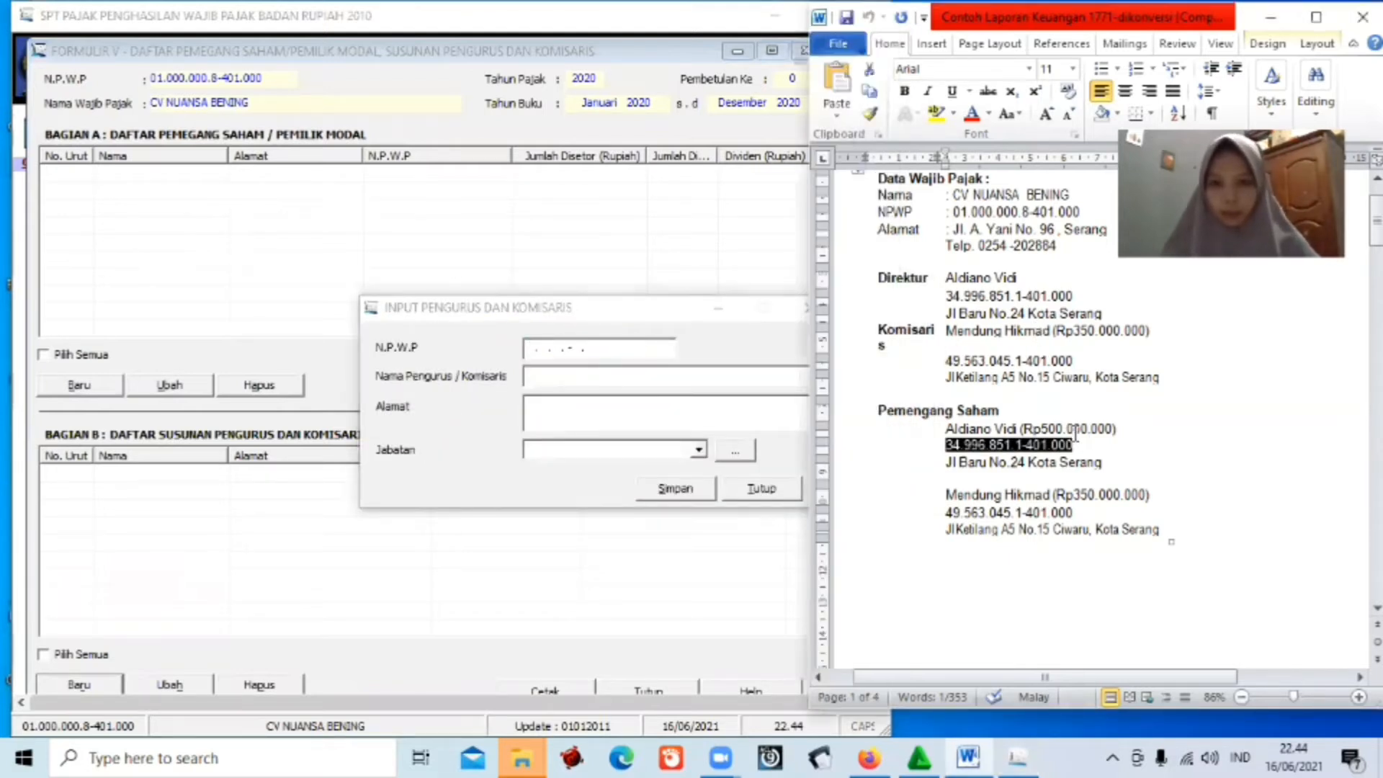
left_click(530, 347)
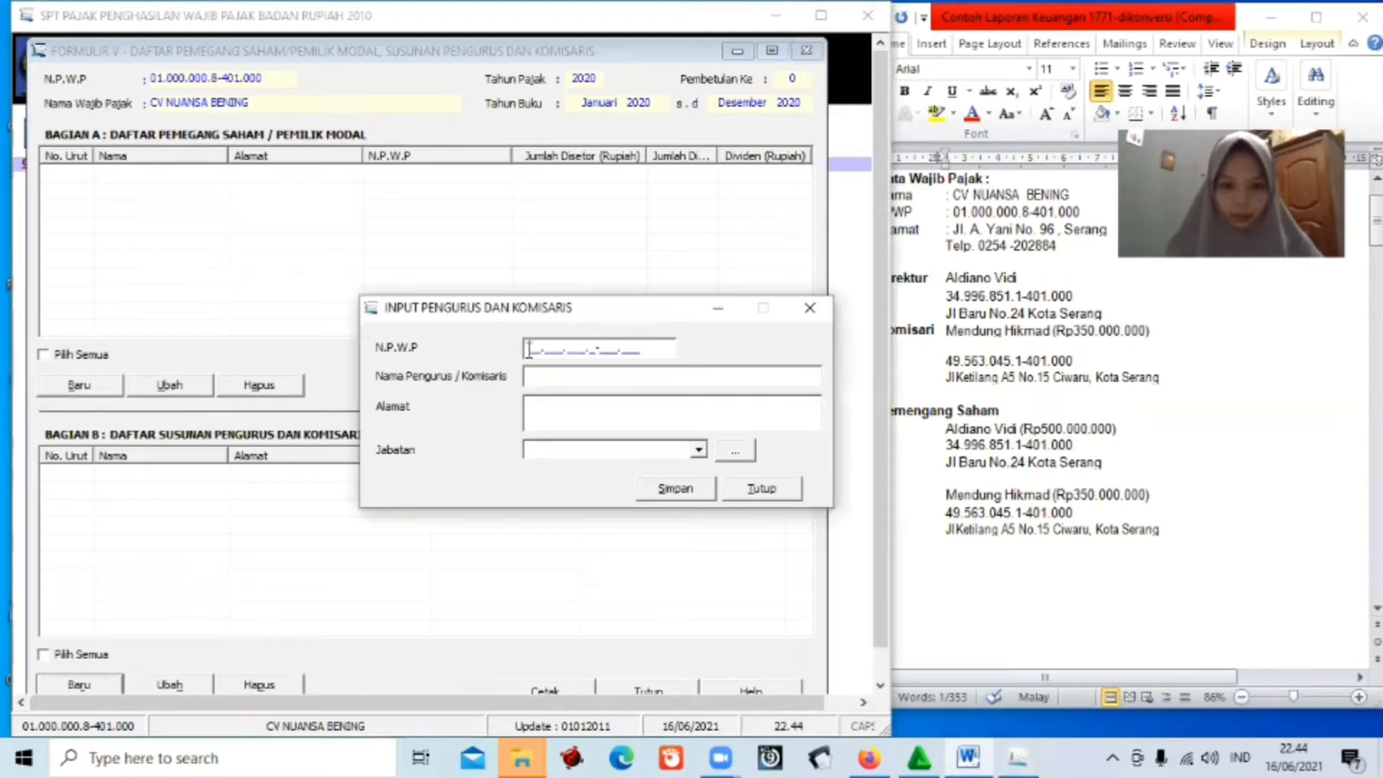
key("ctrl+v")
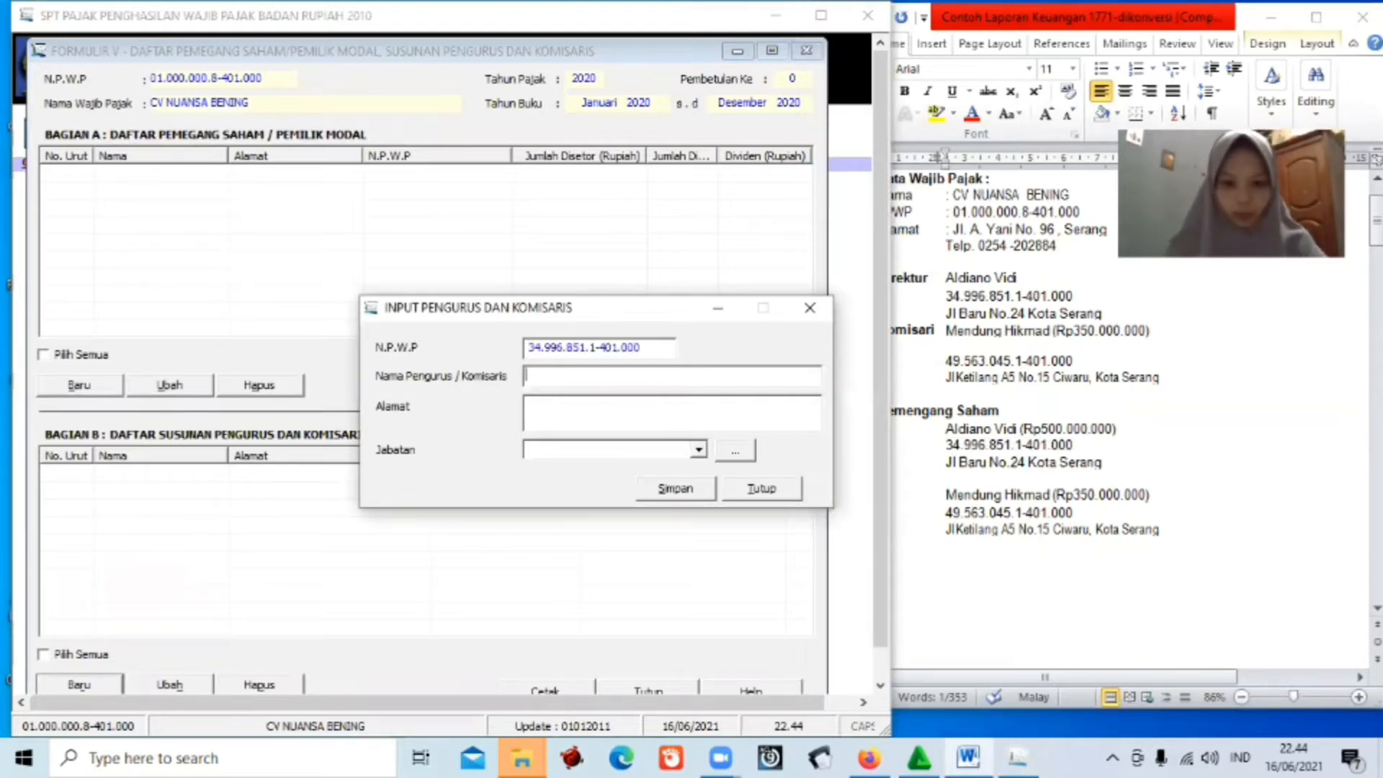
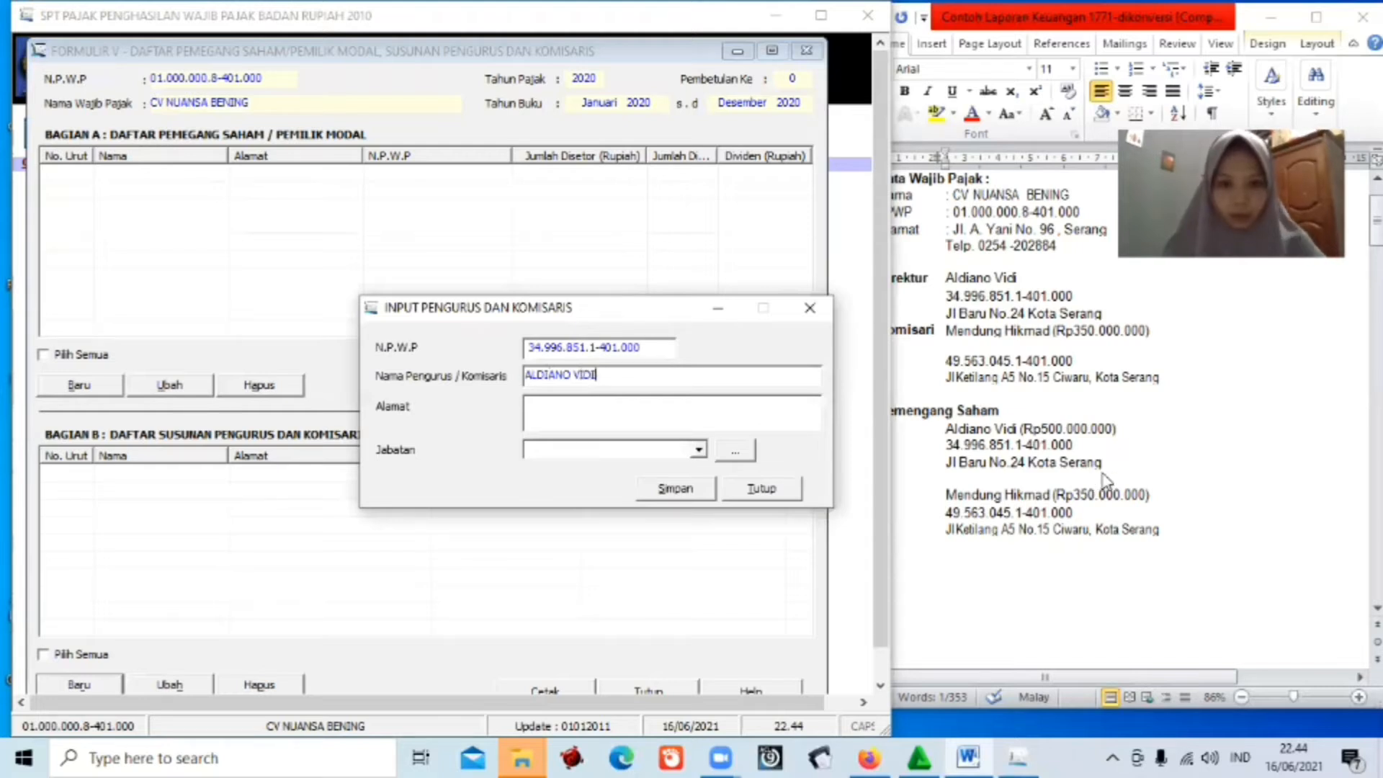
Copy the director's address from the report into Alamat, clearing a mistaken paste.
left_click_drag(1108, 463, 952, 453)
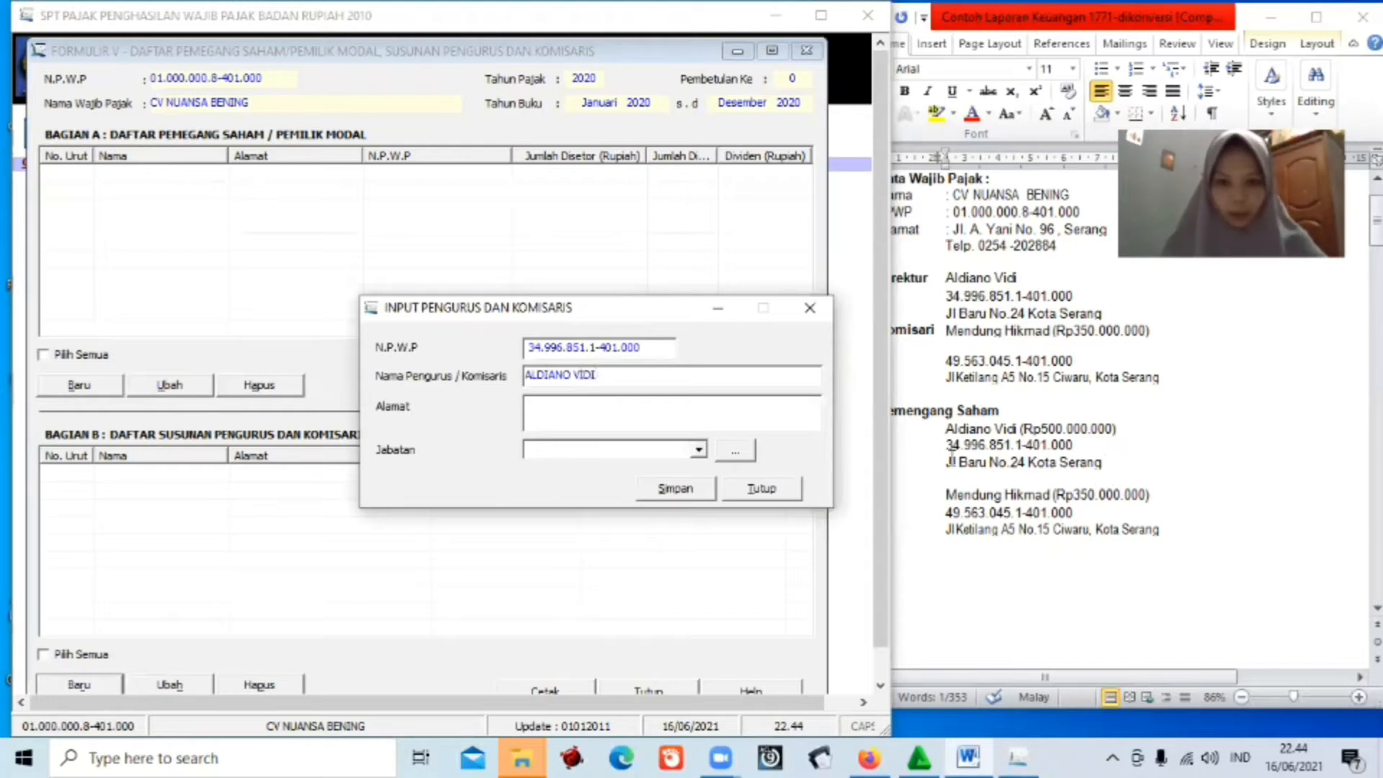
left_click(580, 405)
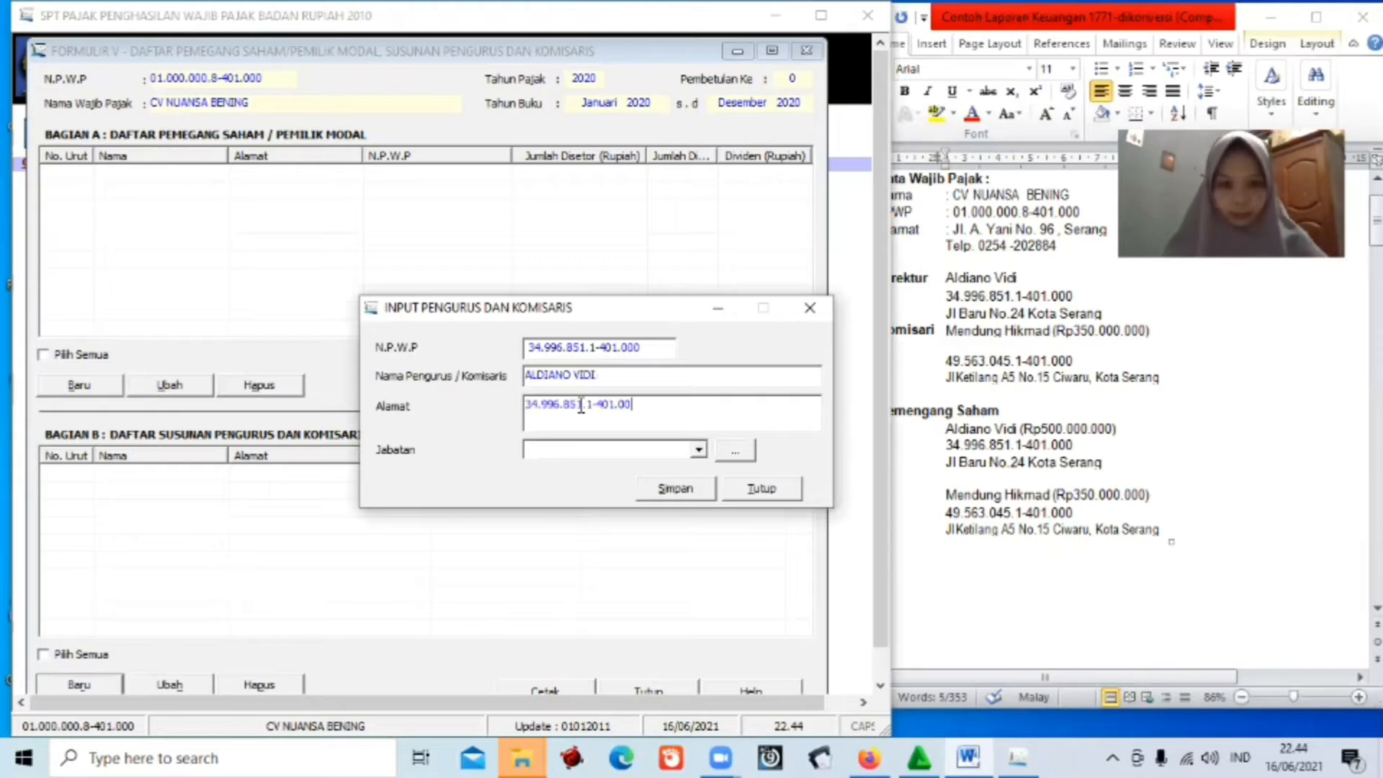
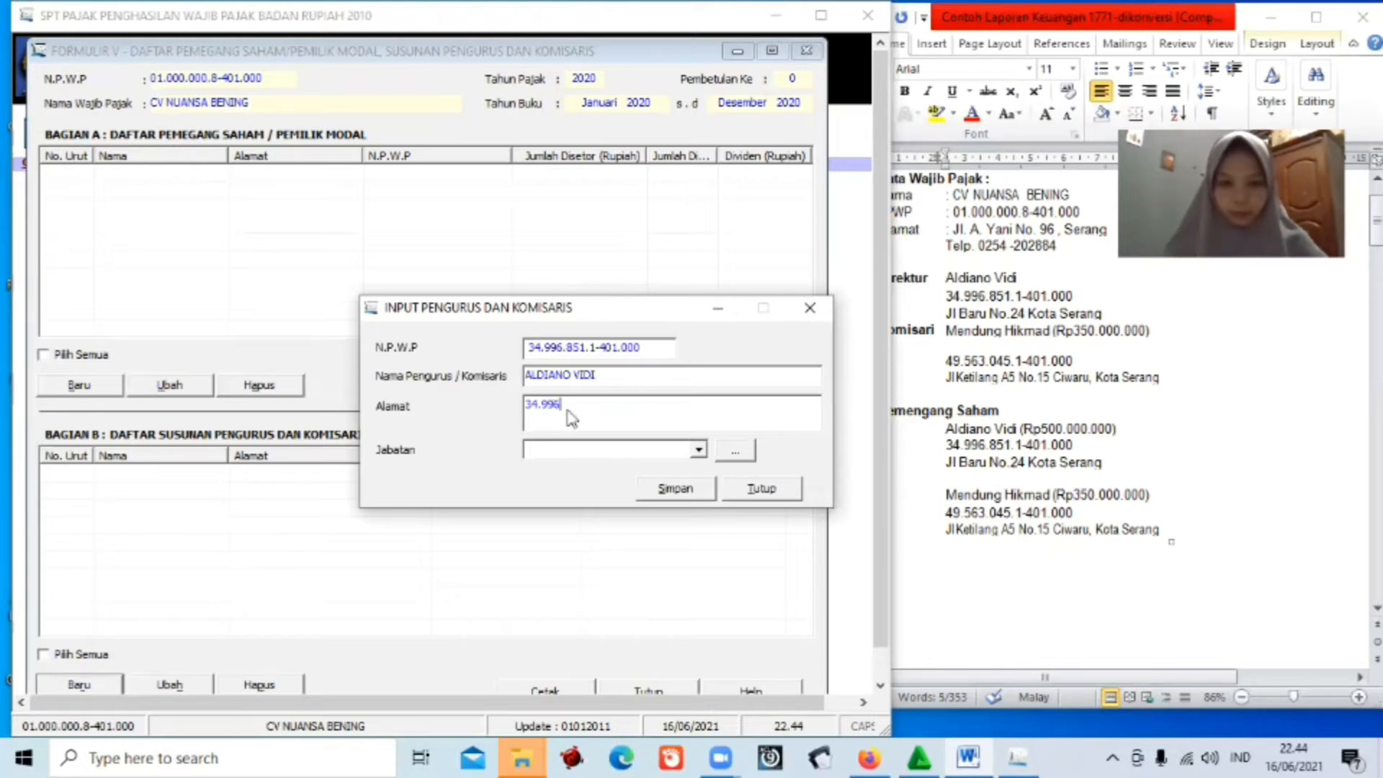
left_click_drag(946, 462, 1104, 464)
key("ctrl+c")
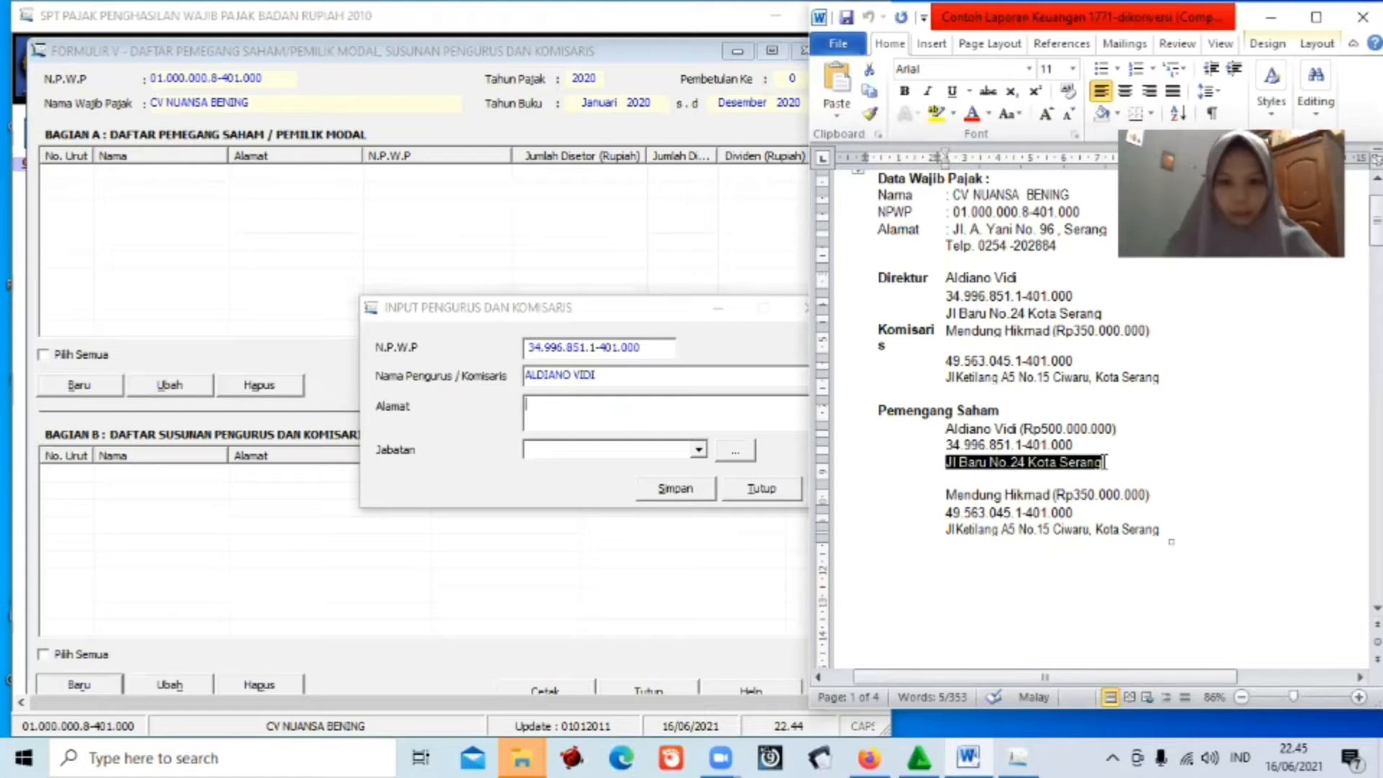
left_click(1104, 462)
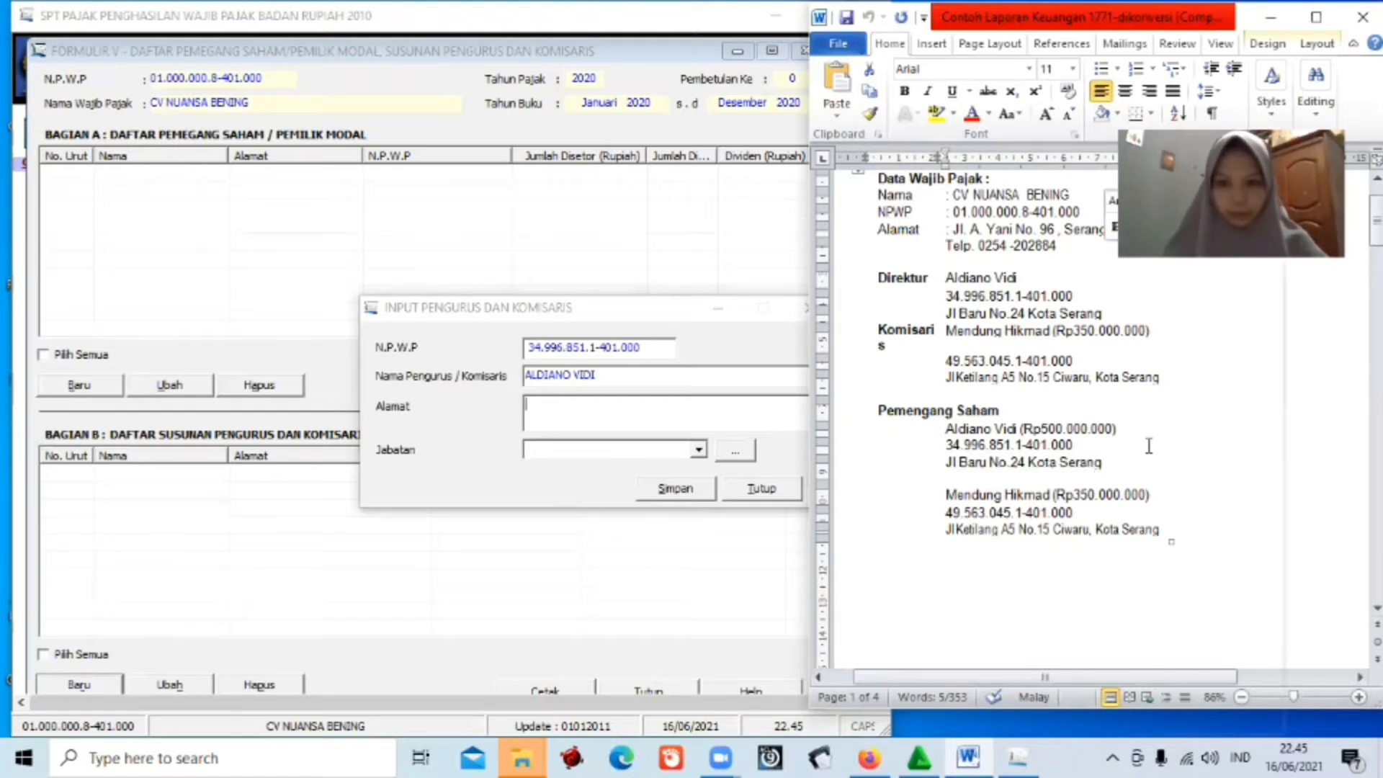
right_click(1106, 462)
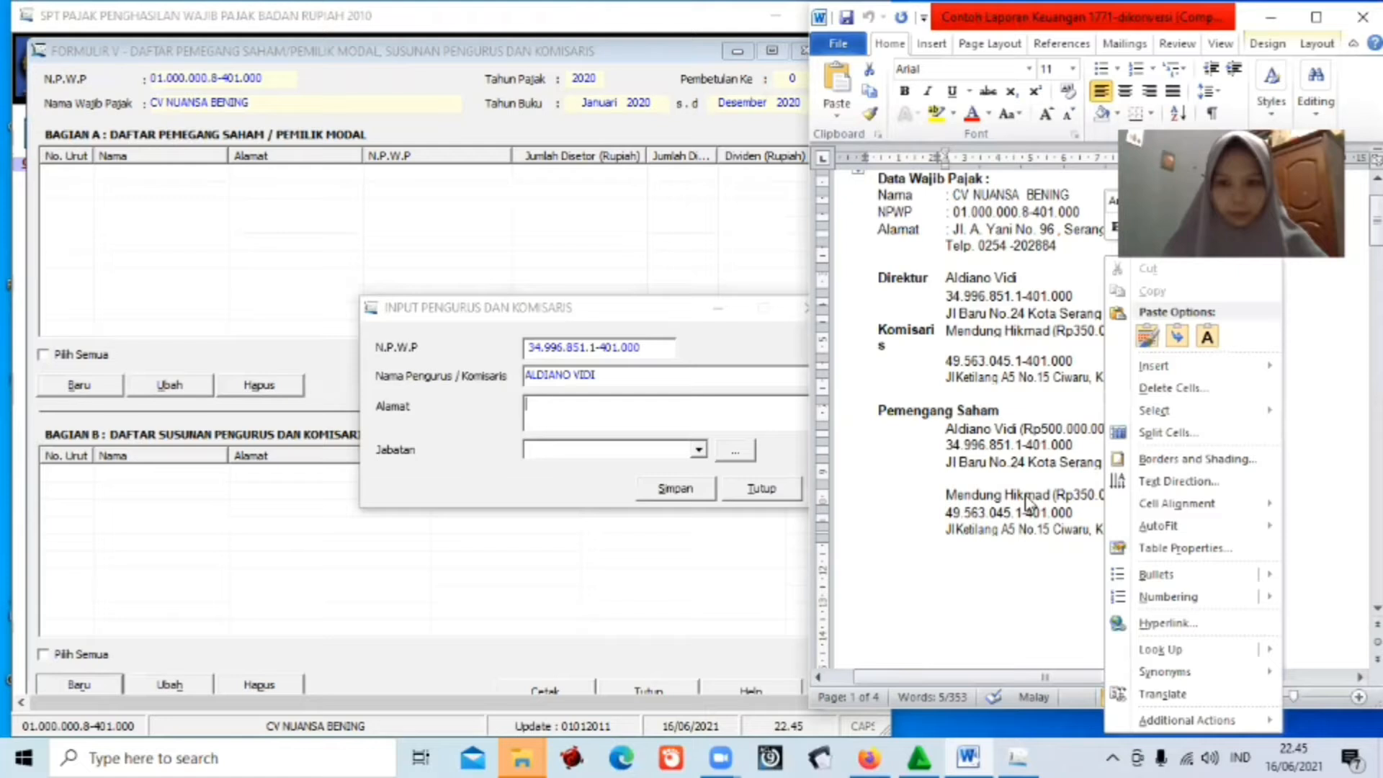
key("ctrl+v")
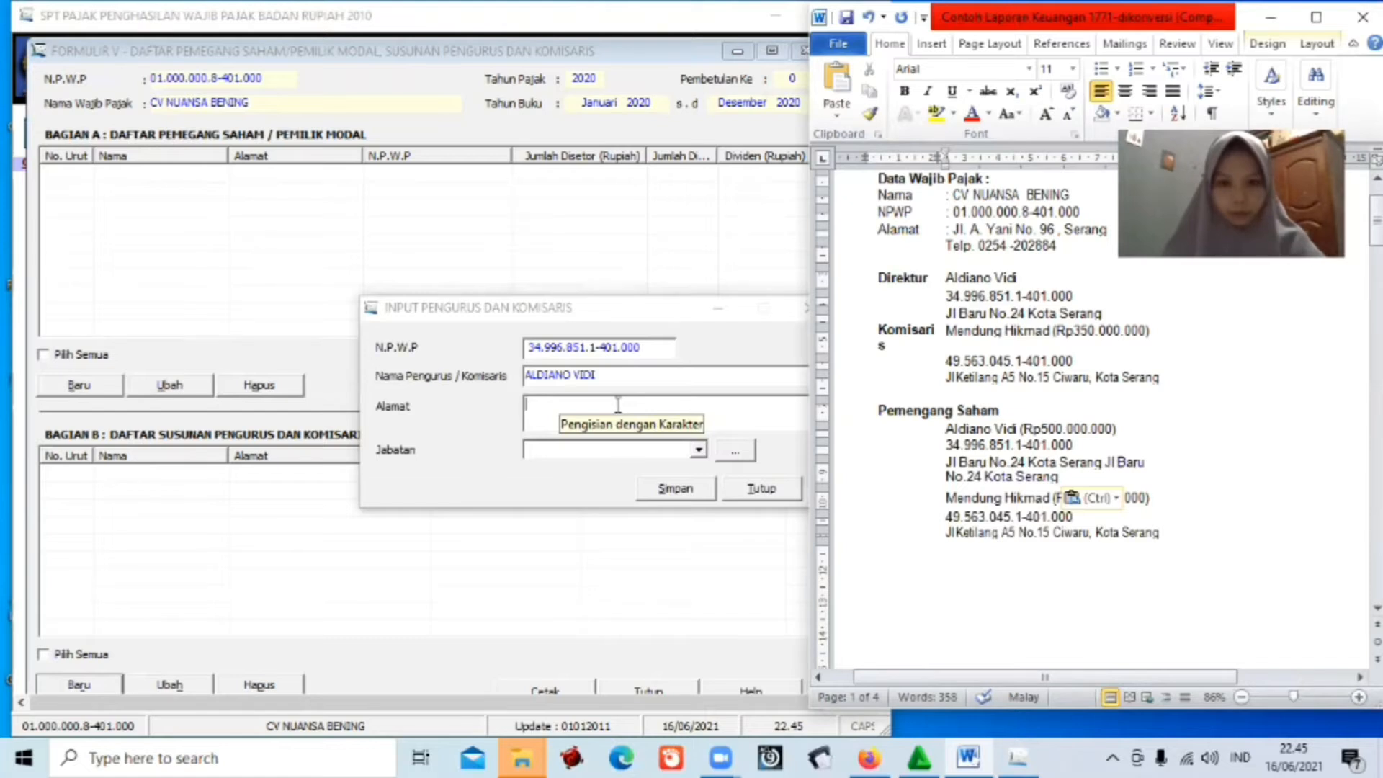
key("ctrl+z")
left_click(617, 404)
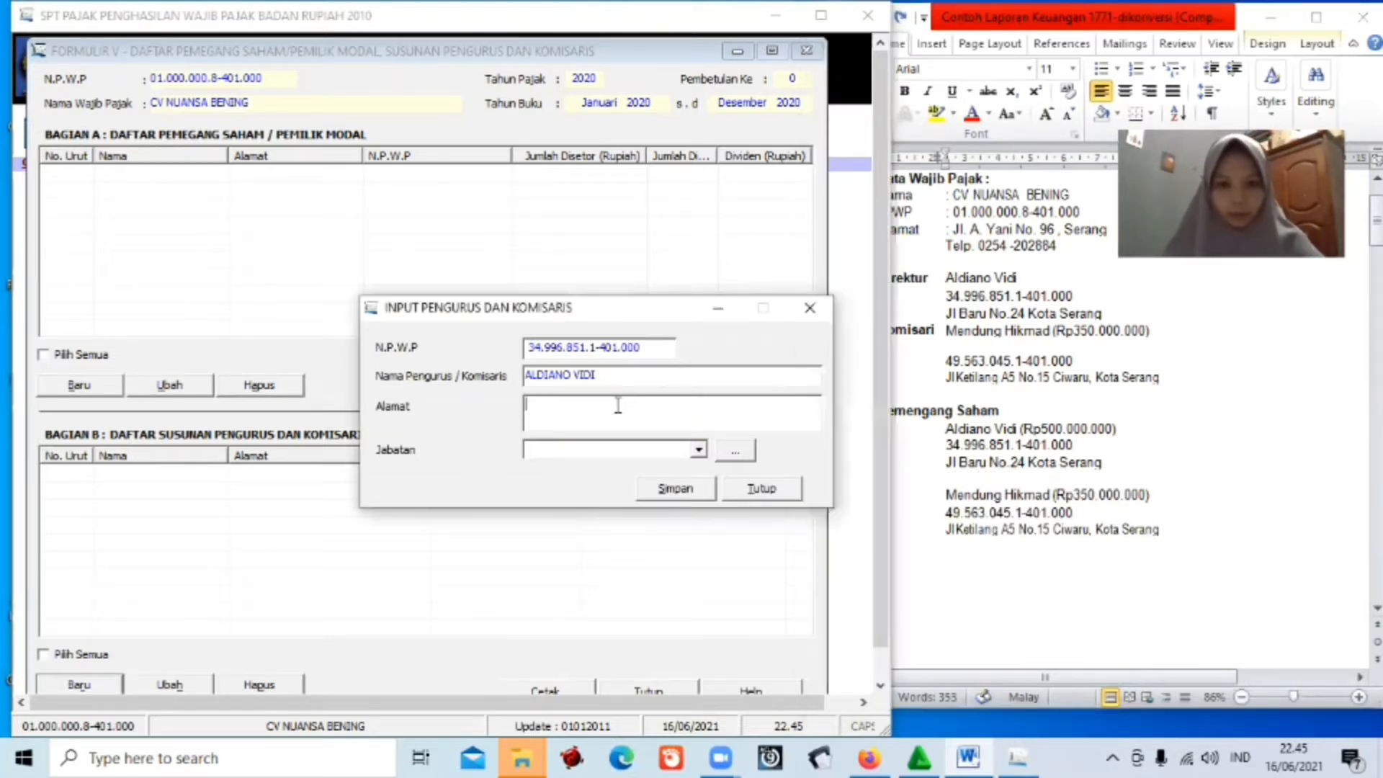
key("ctrl+v")
Set the position to Direktur, save, and confirm starting a new record.
left_click(610, 450)
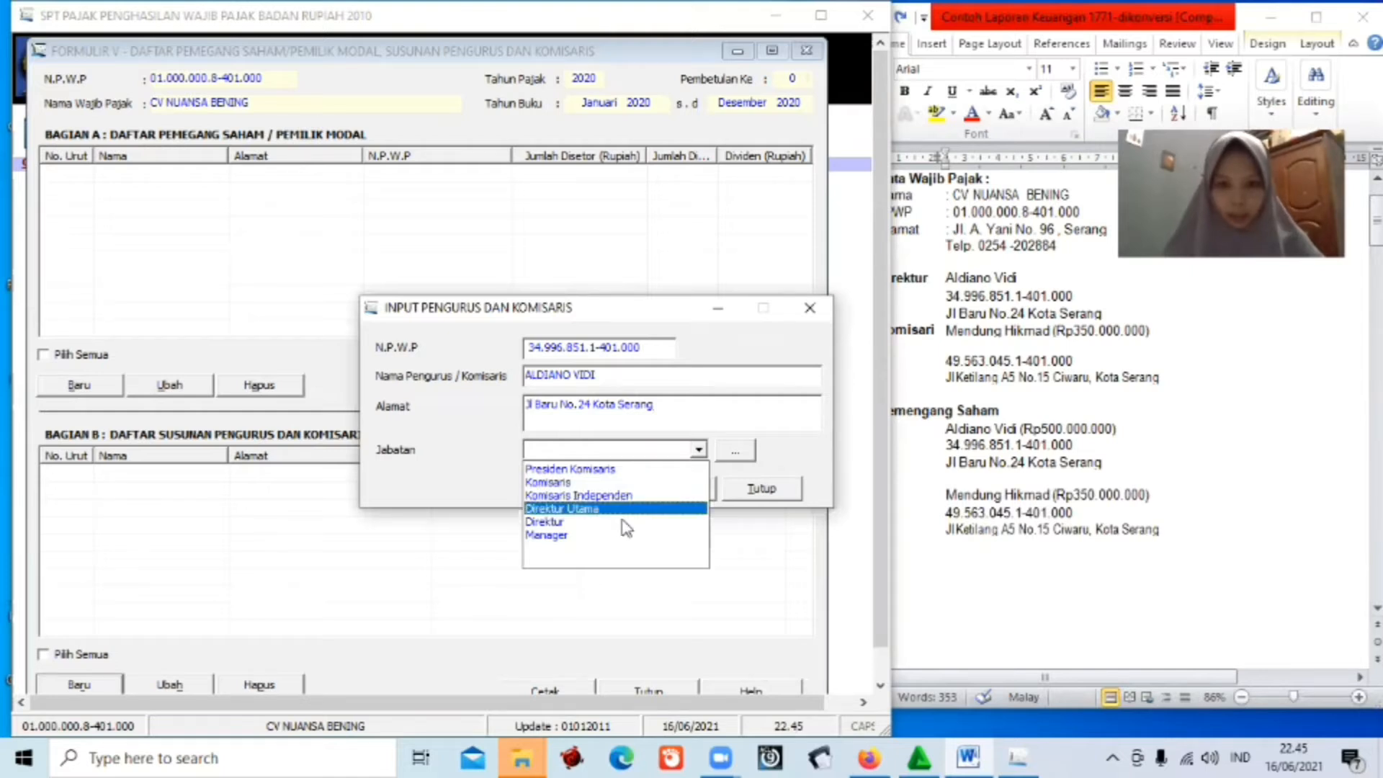
left_click(660, 522)
left_click(663, 489)
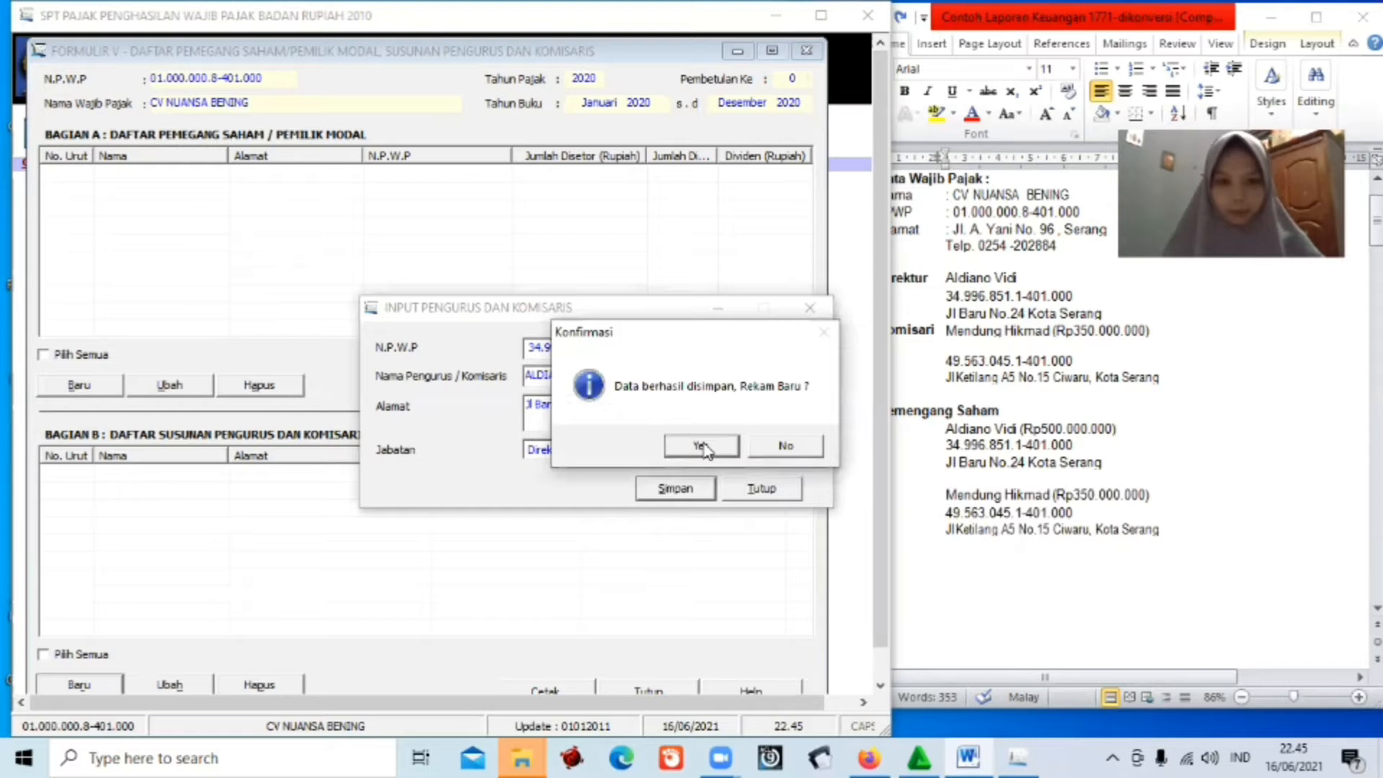
left_click(702, 447)
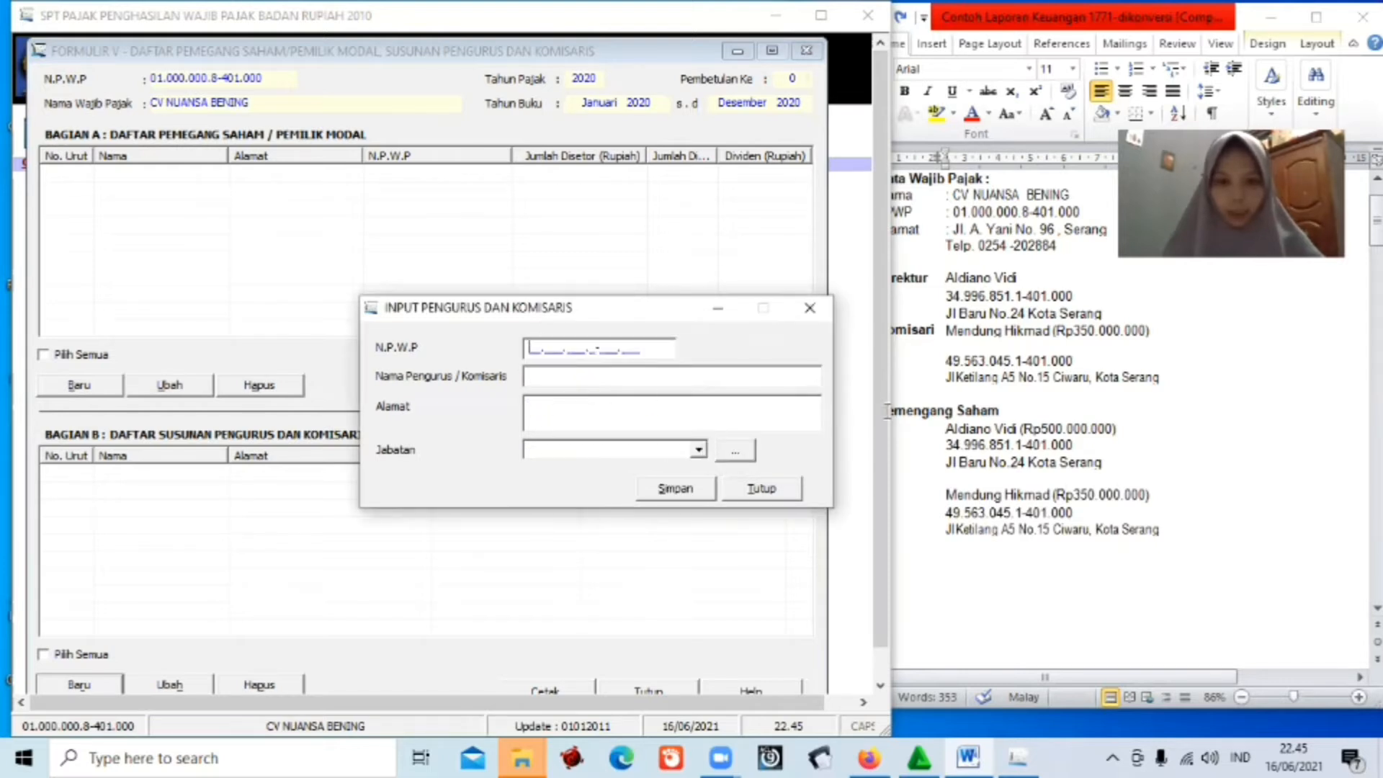
Enter the commissioner's NPWP and name from the Word report.
left_click(947, 509)
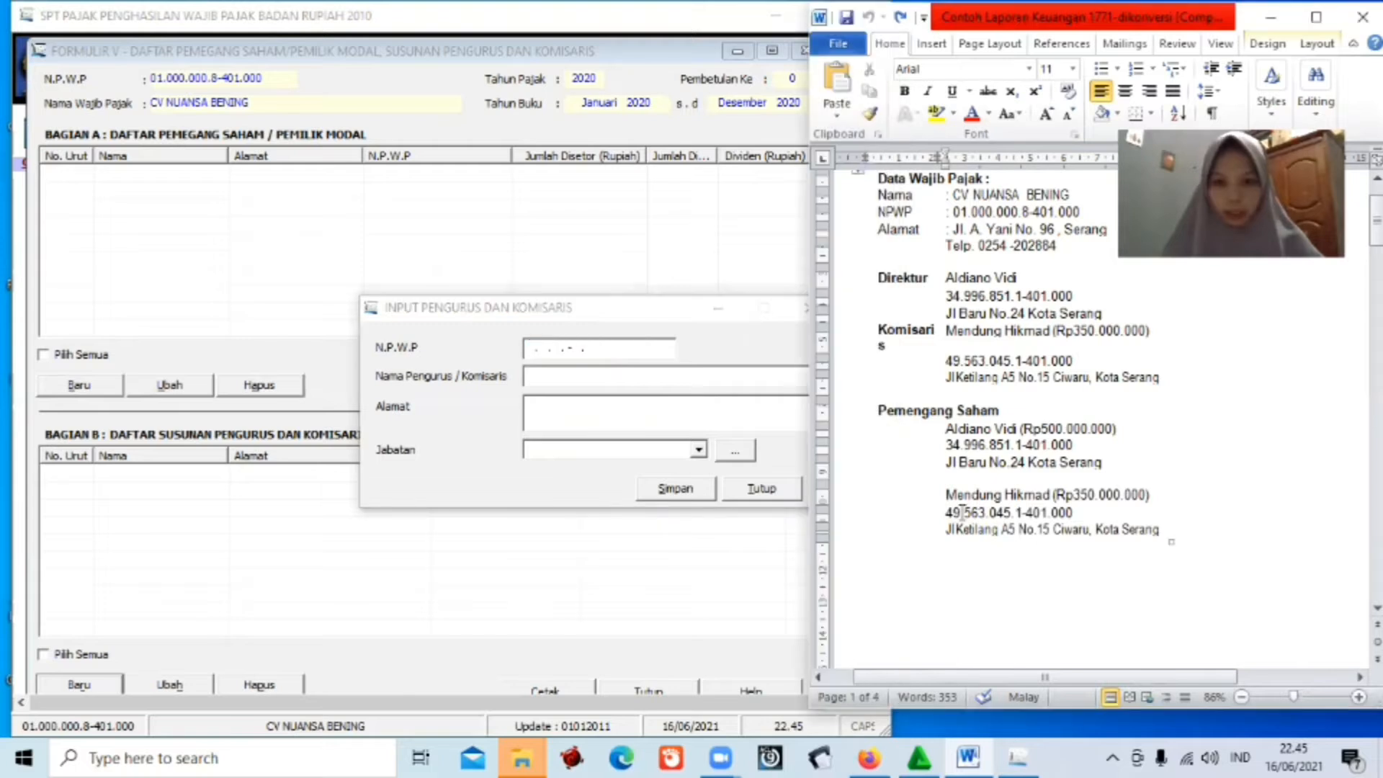
left_click_drag(945, 512, 1072, 512)
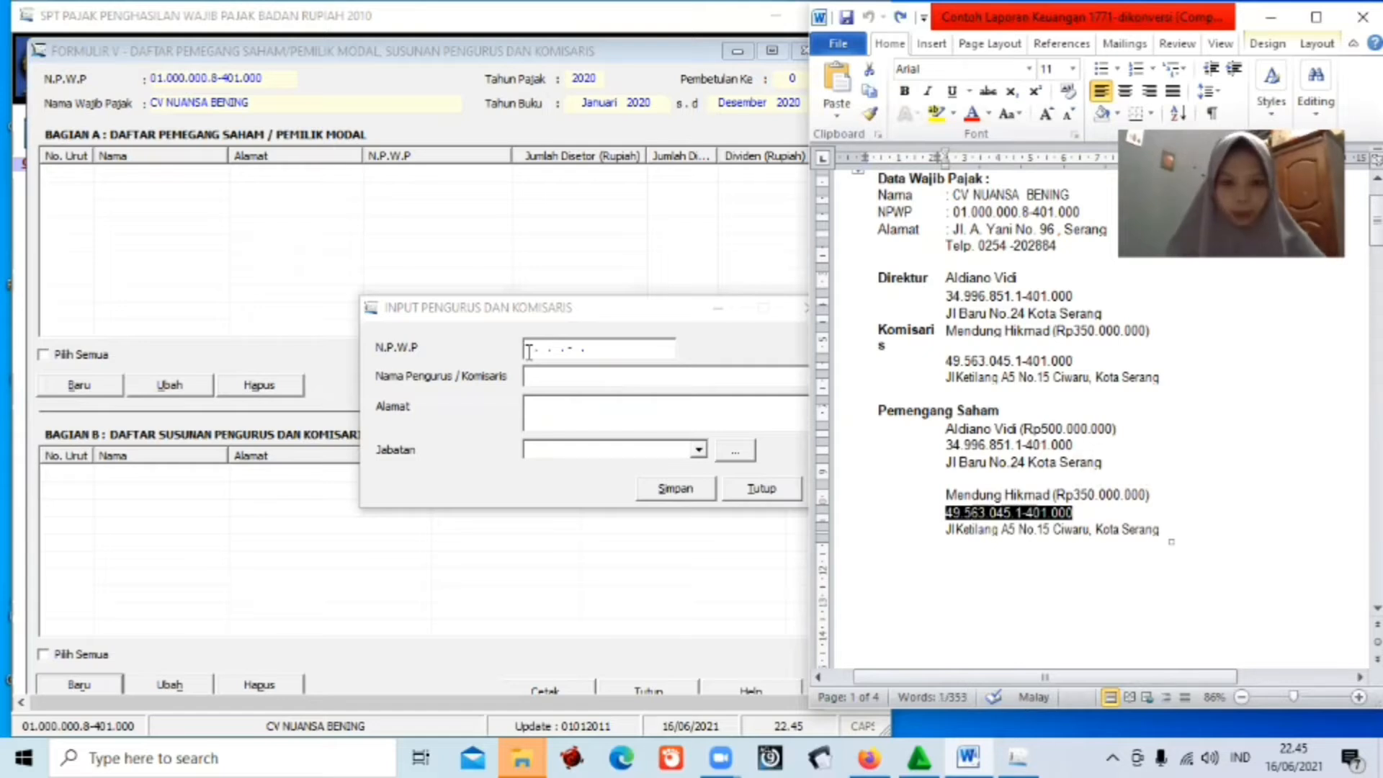
left_click(528, 351)
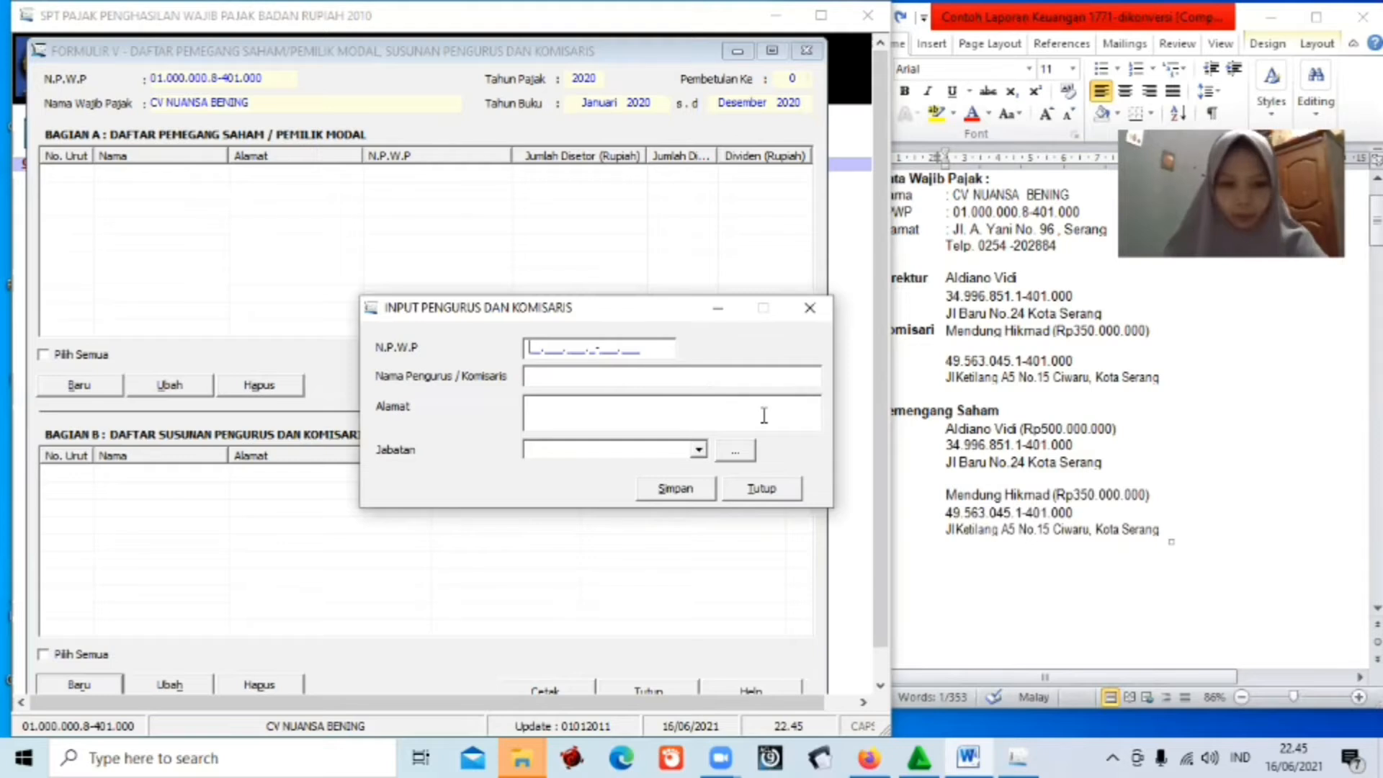
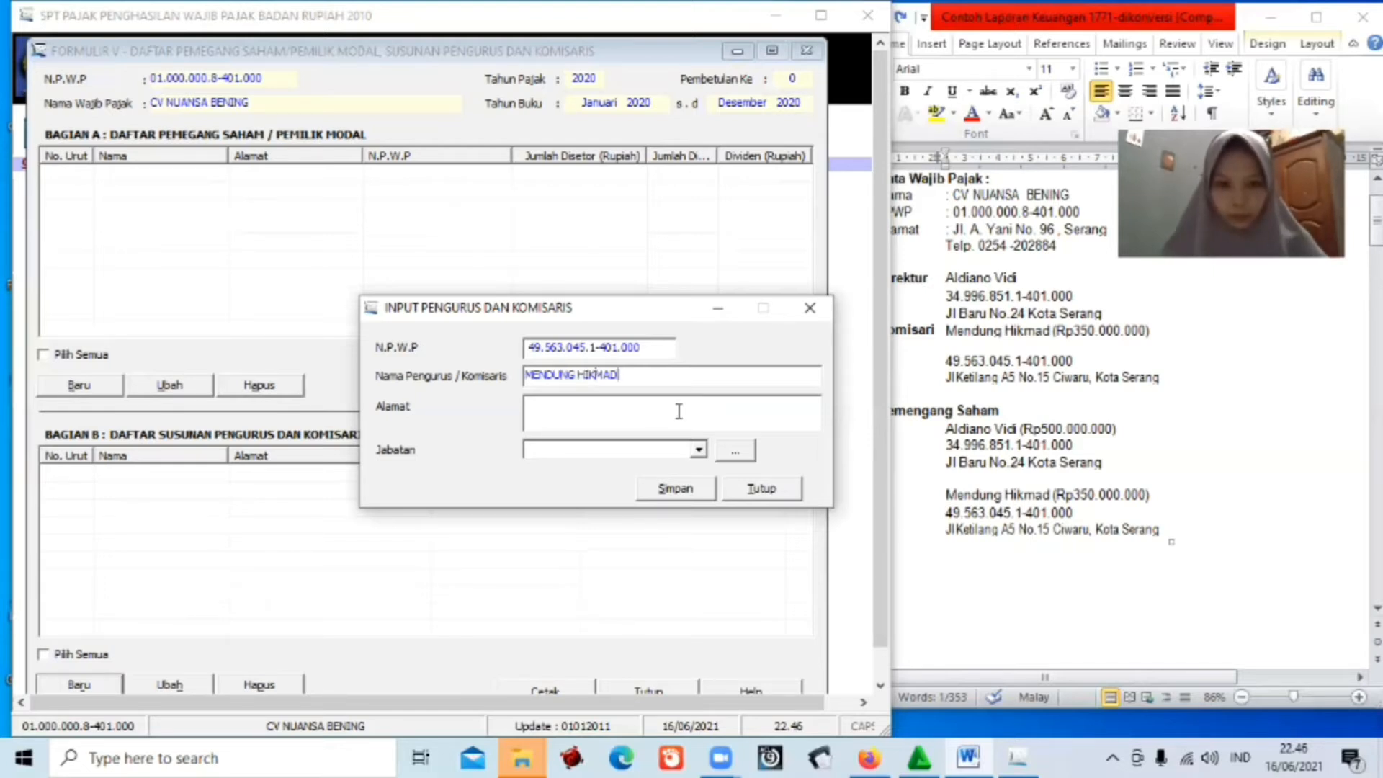
Paste the commissioner's address into Alamat, choose Komisaris, and save the entry.
left_click(948, 532)
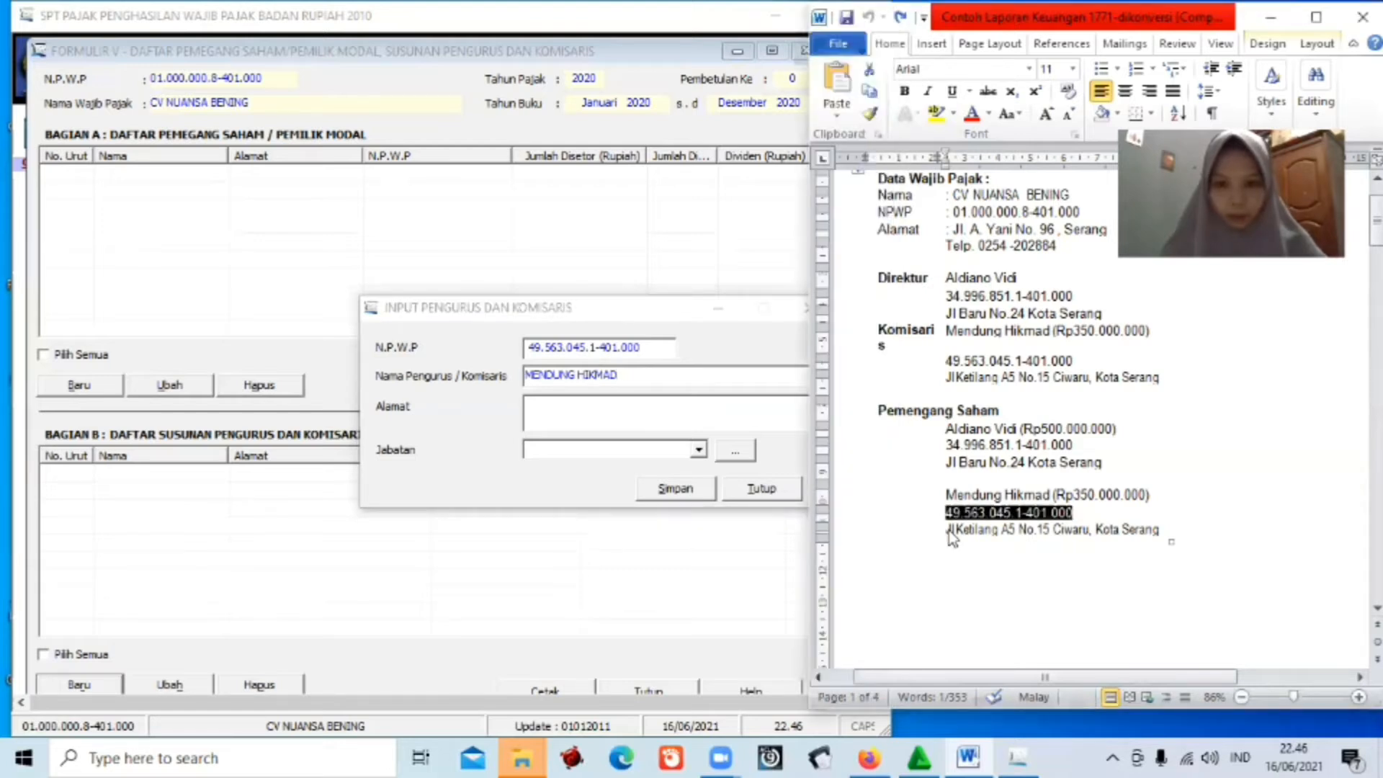
left_click(948, 532)
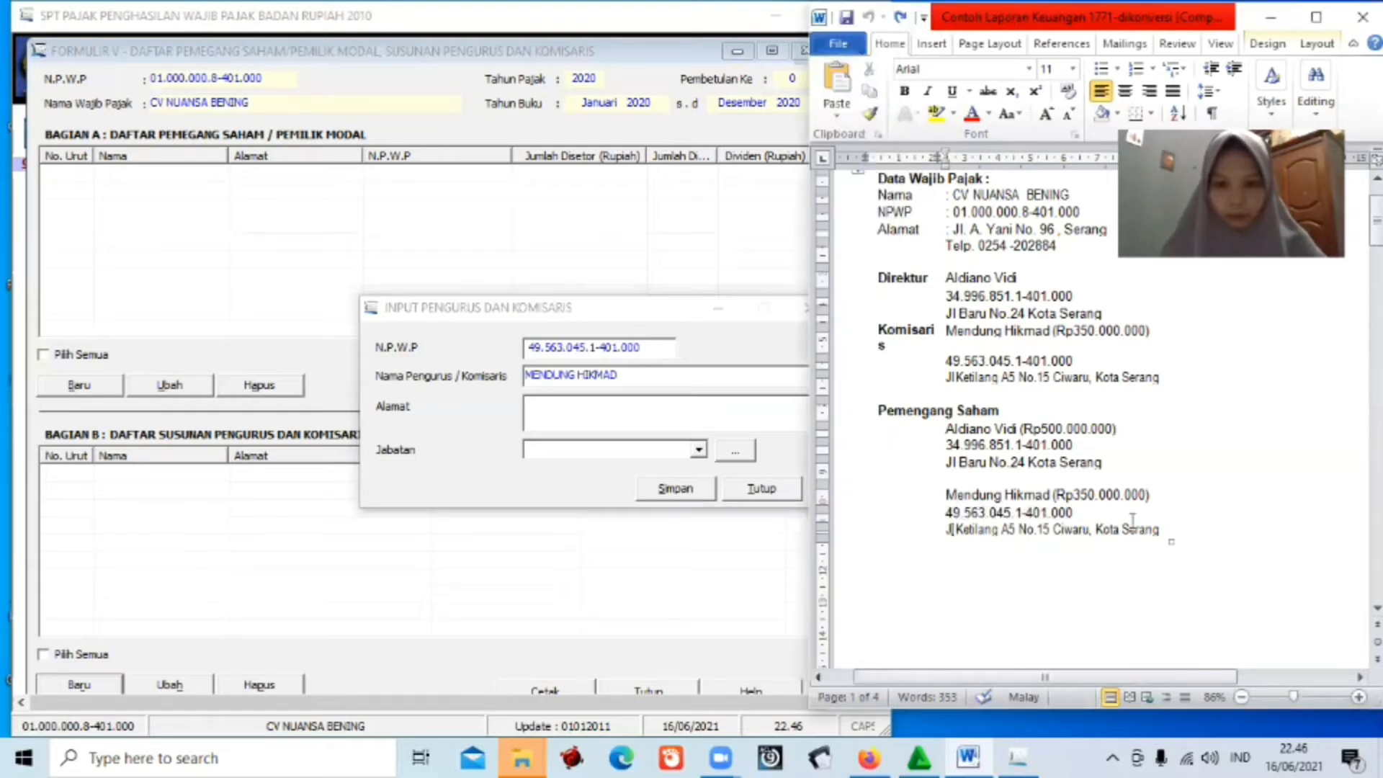
left_click_drag(1132, 518, 1161, 532)
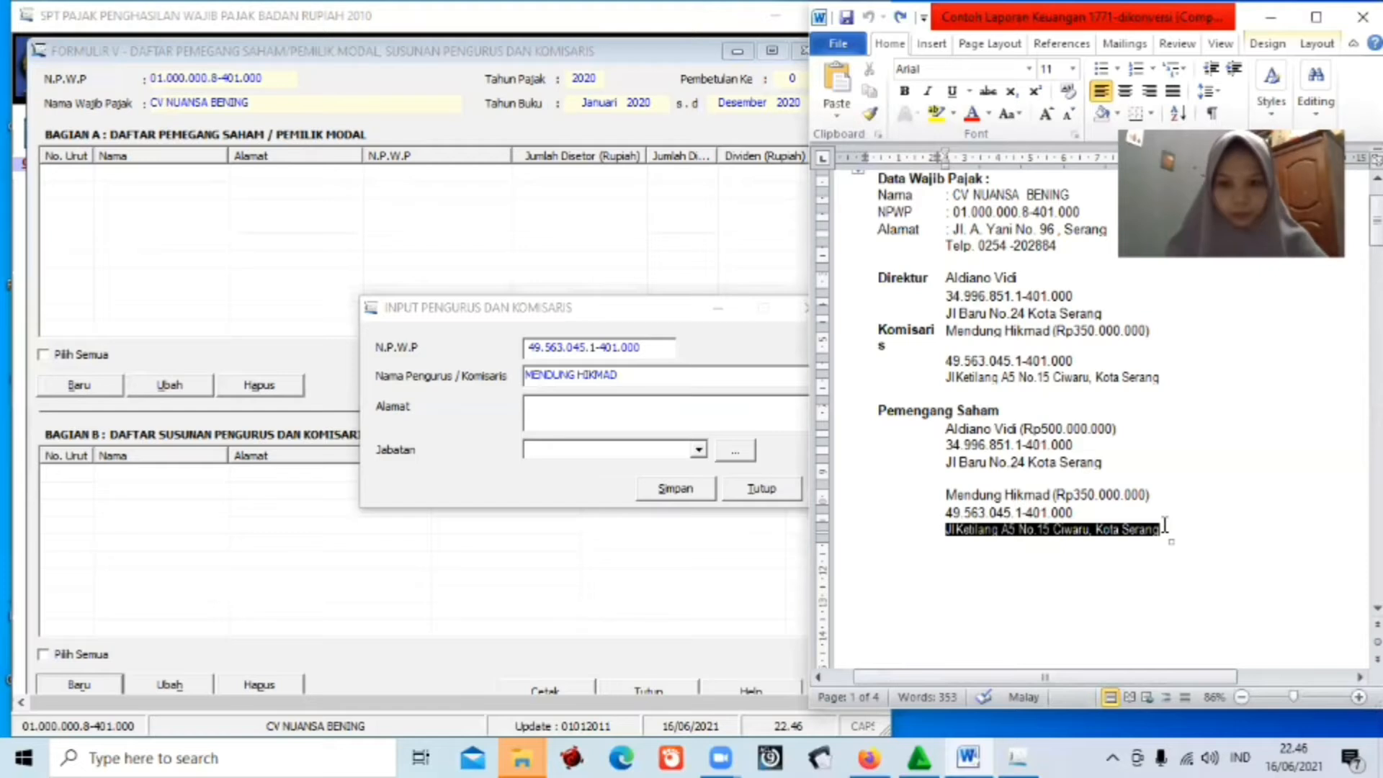
left_click(539, 408)
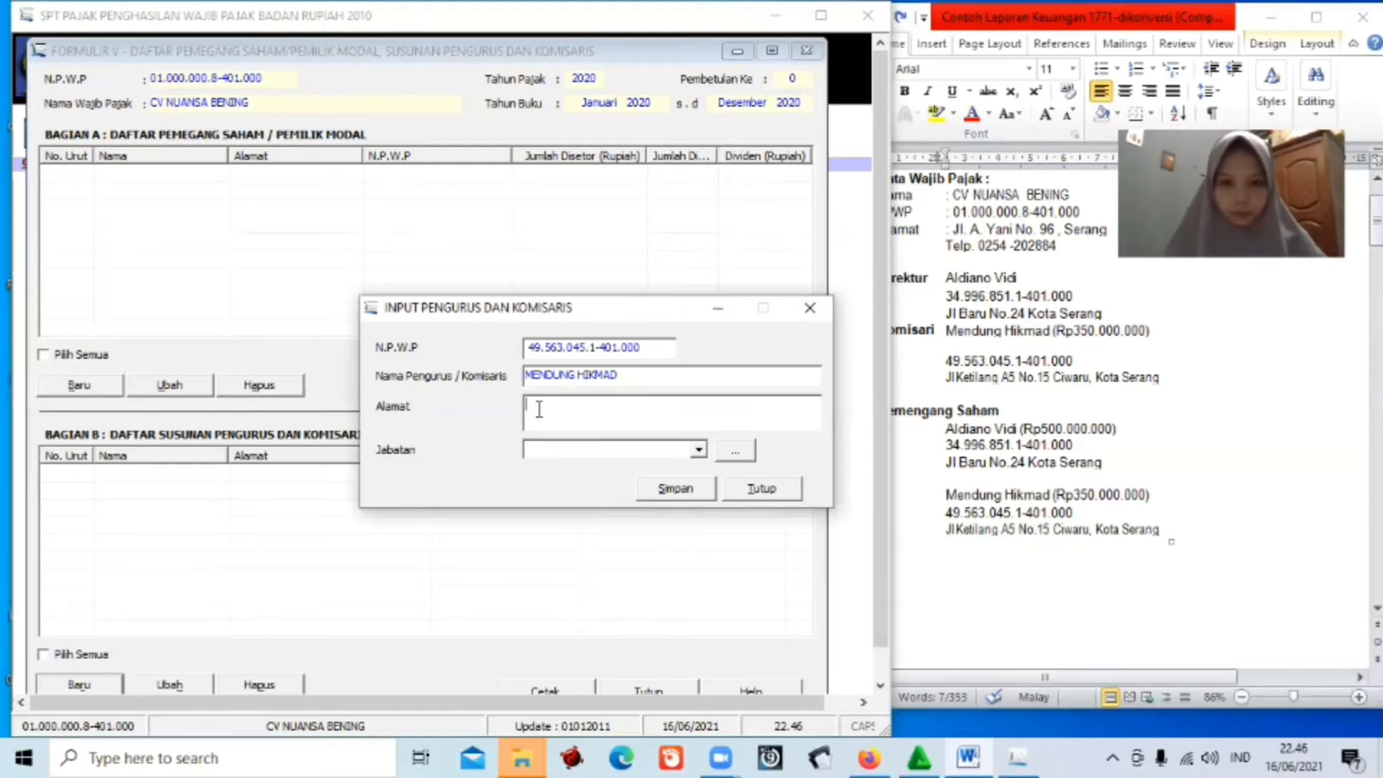
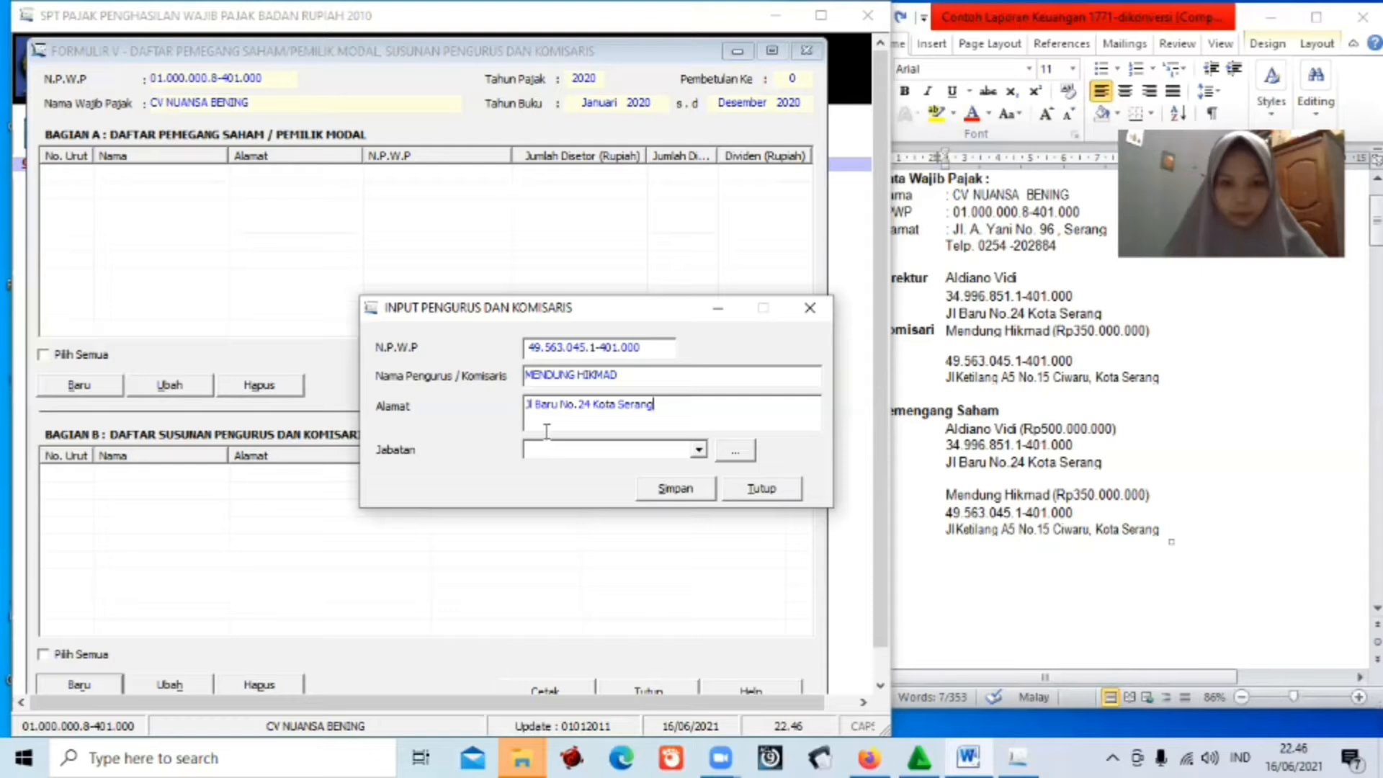
left_click(698, 450)
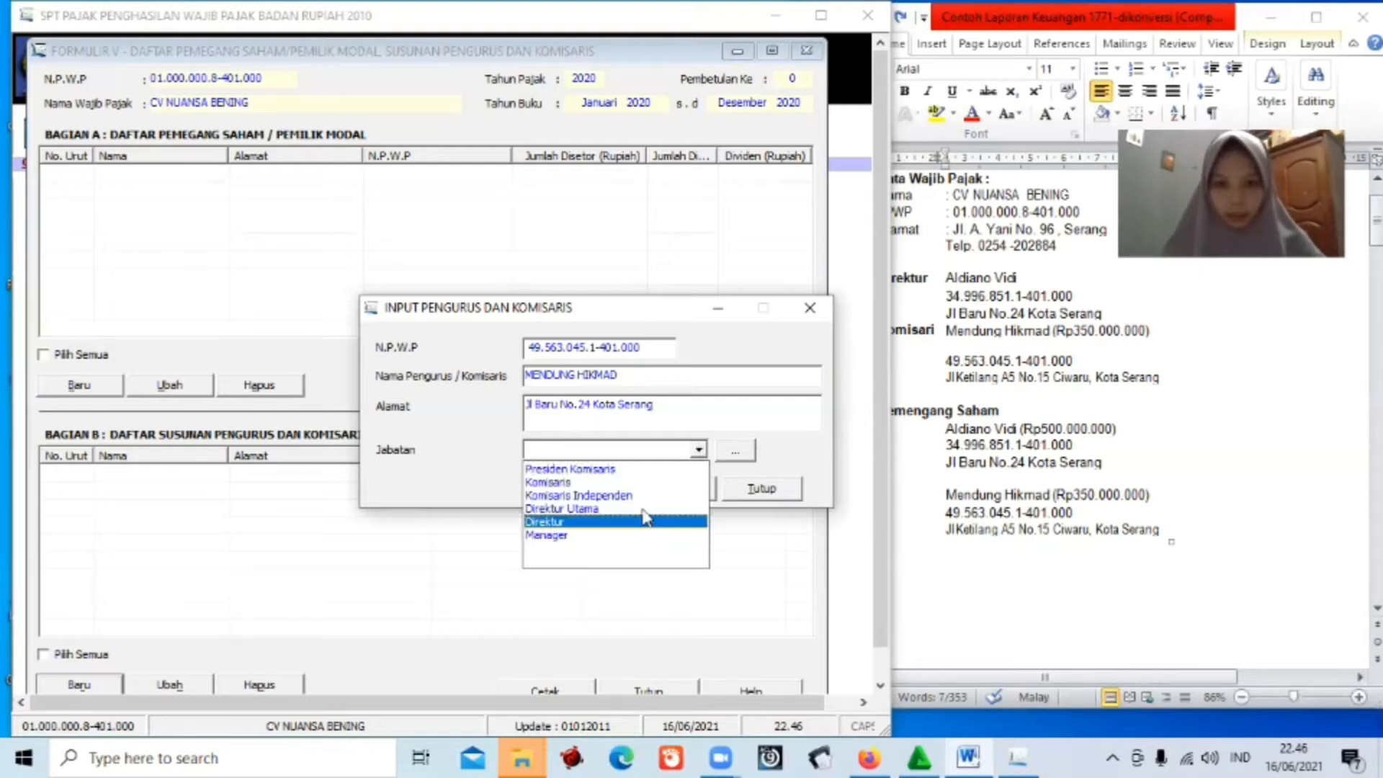
left_click(641, 483)
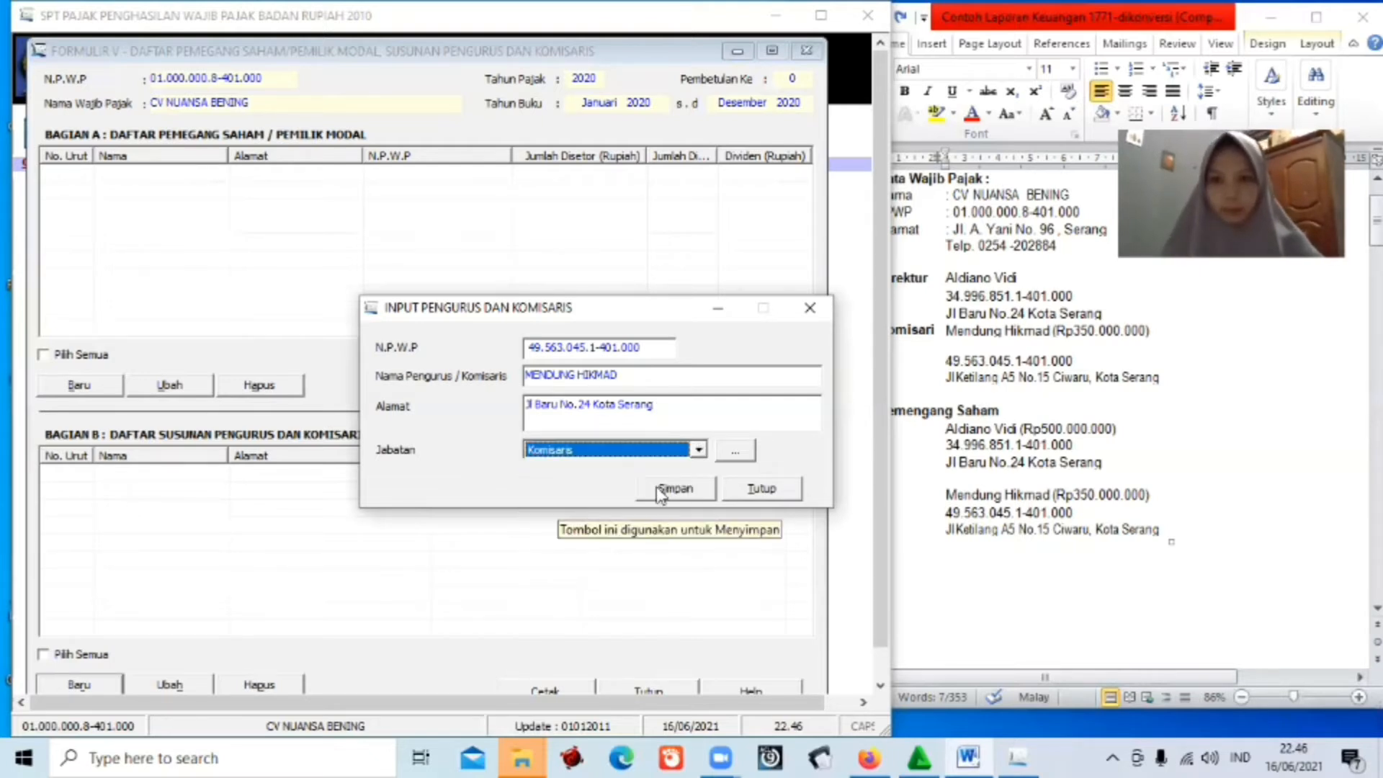
key("Return")
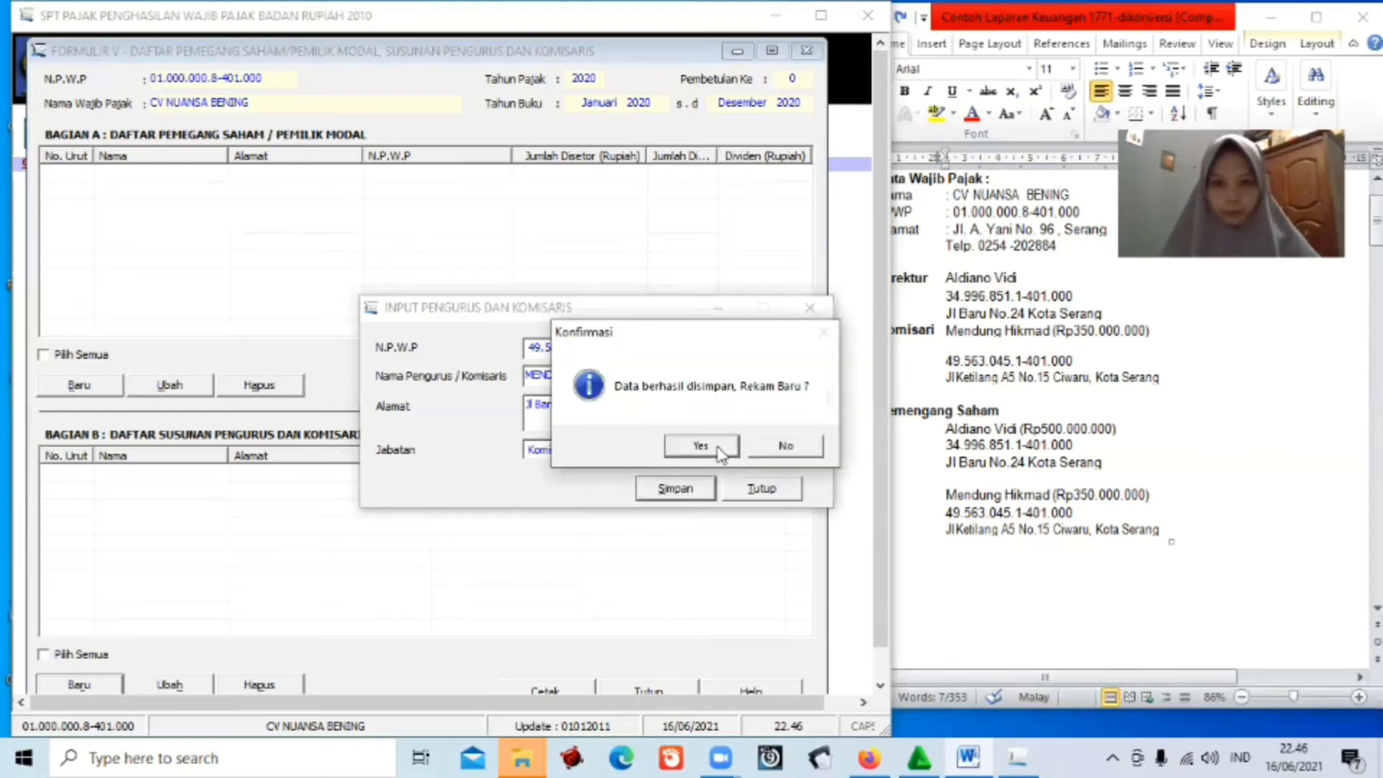
Decline another Bagian B record, then open a new Bagian A shareholder entry dialog.
left_click(764, 449)
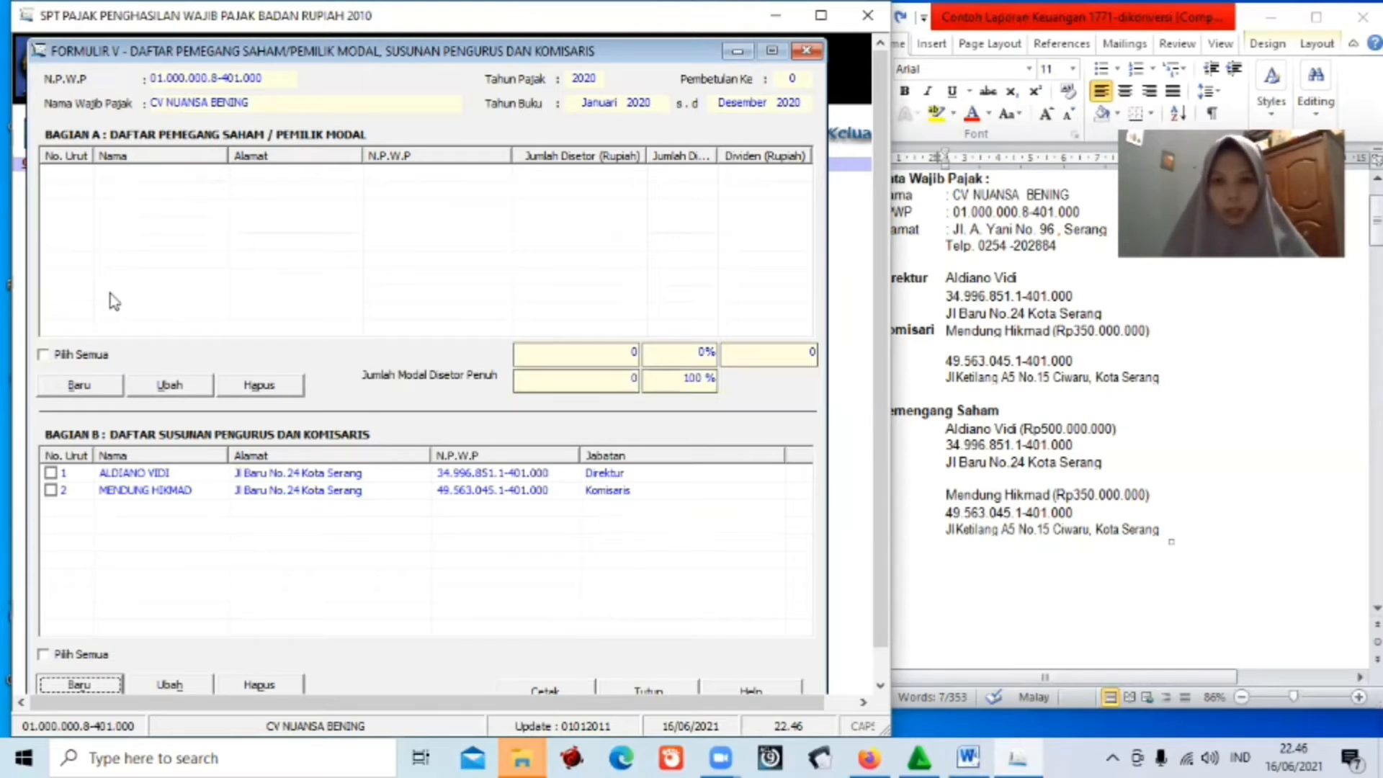
left_click(80, 386)
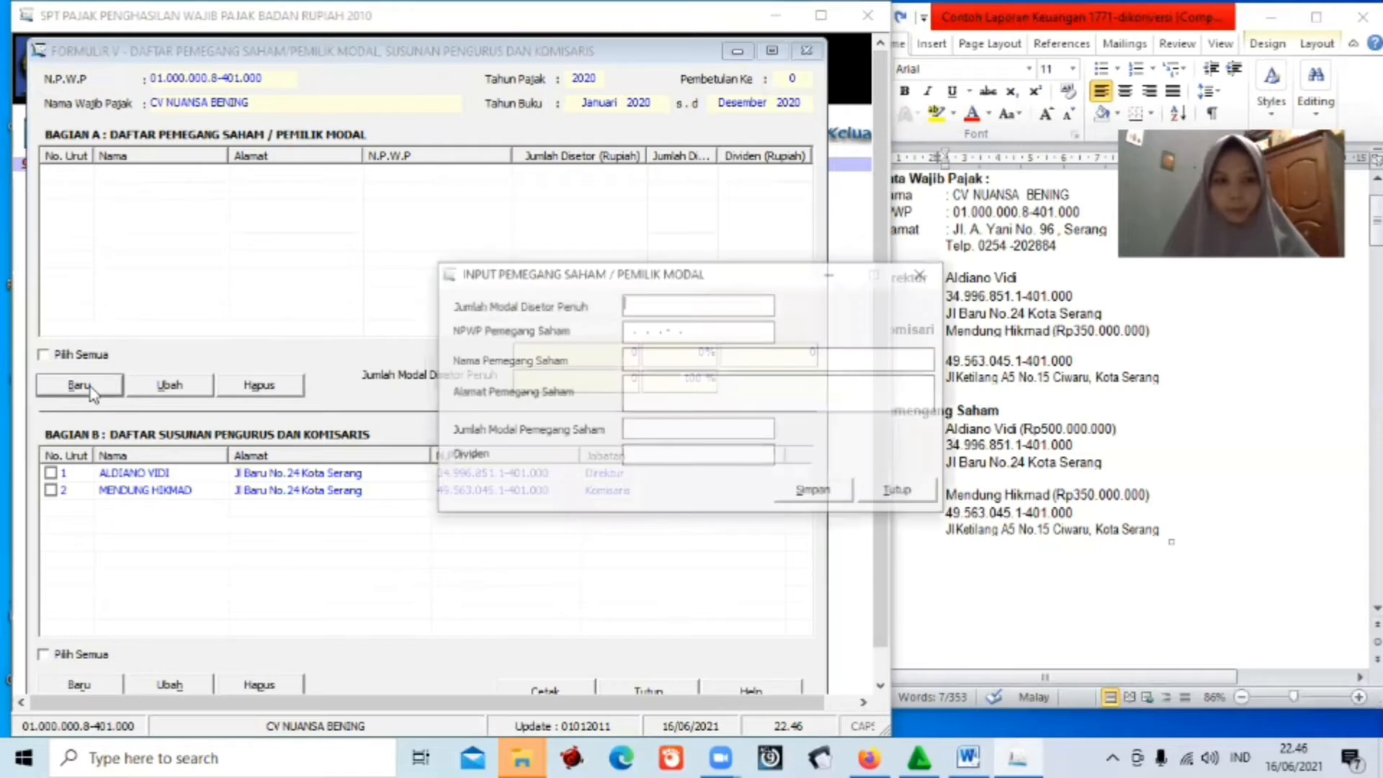
left_click(655, 310)
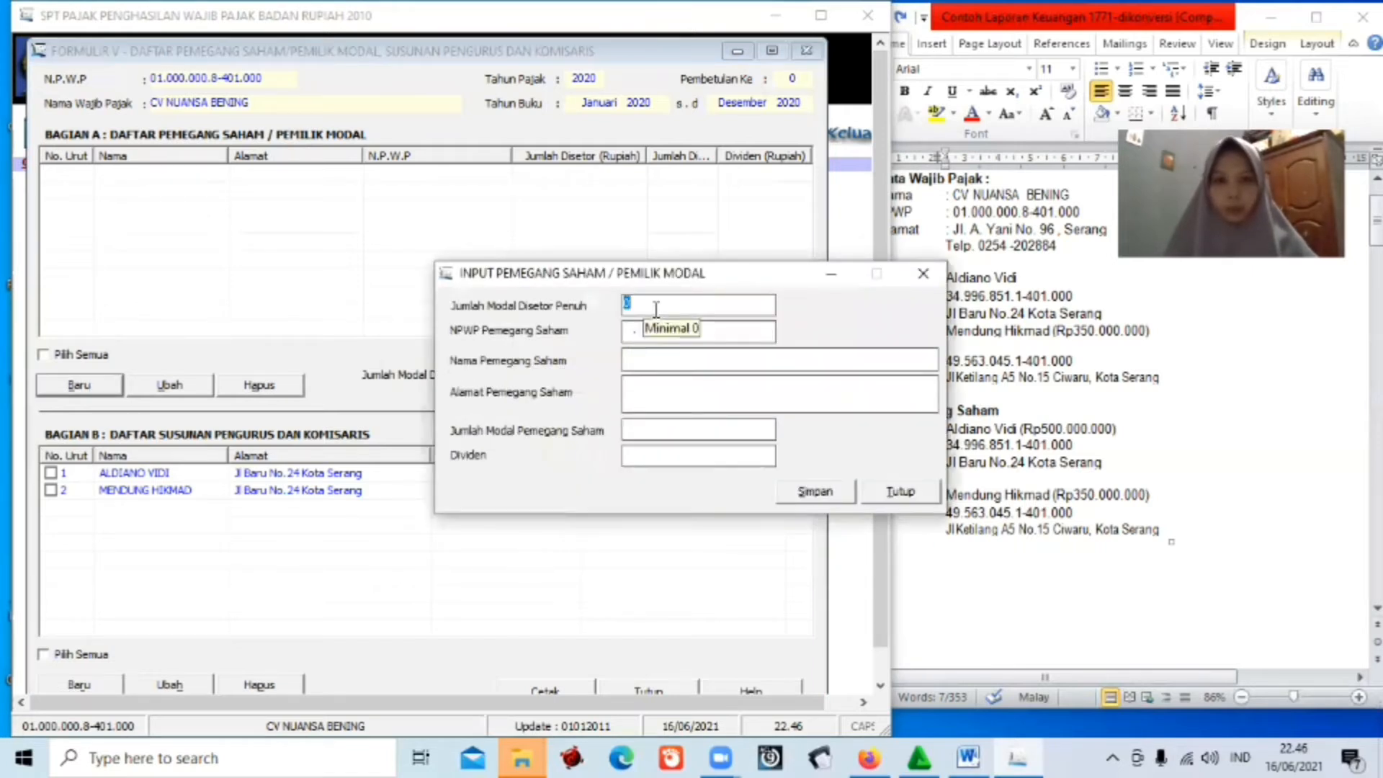
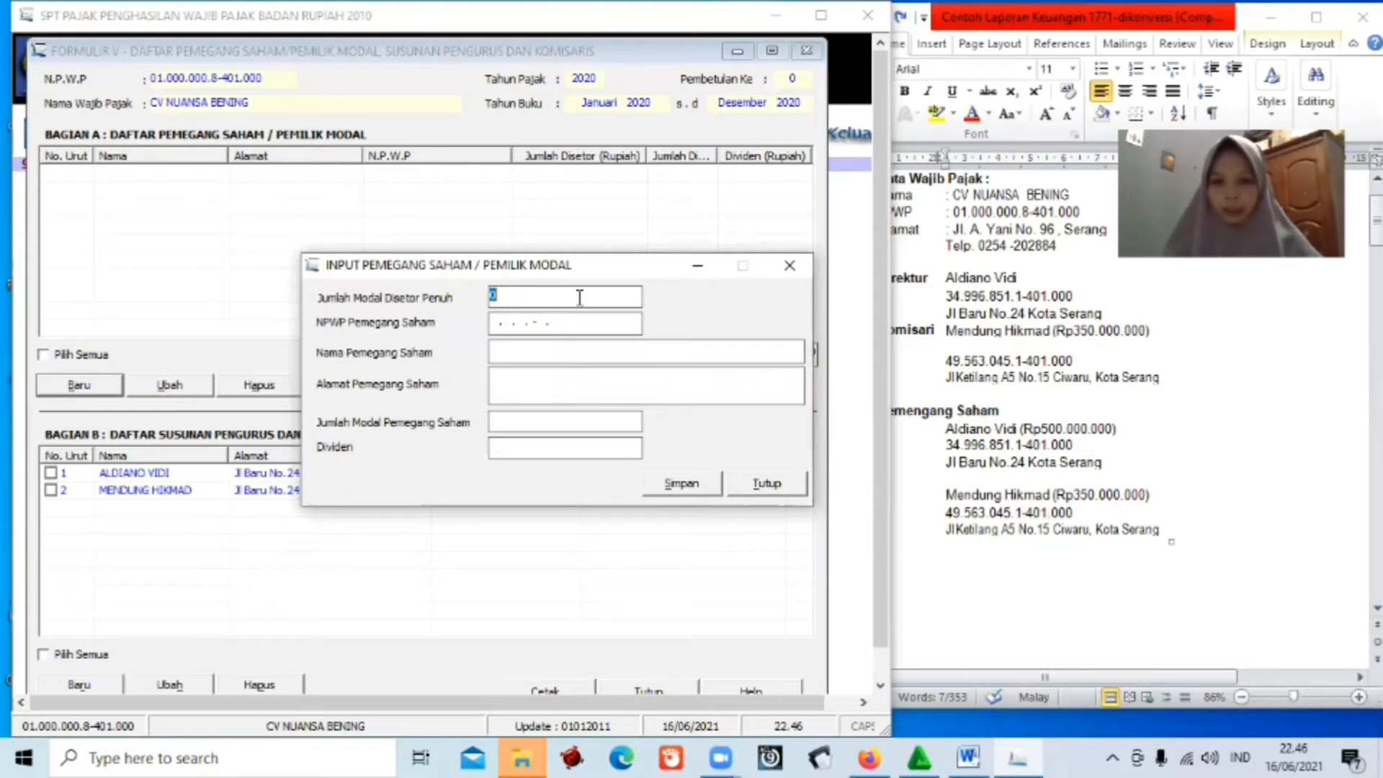
Enter 850.000.000 as fully paid-up capital and paste the first shareholder's NPWP from the report.
key("BackSpace")
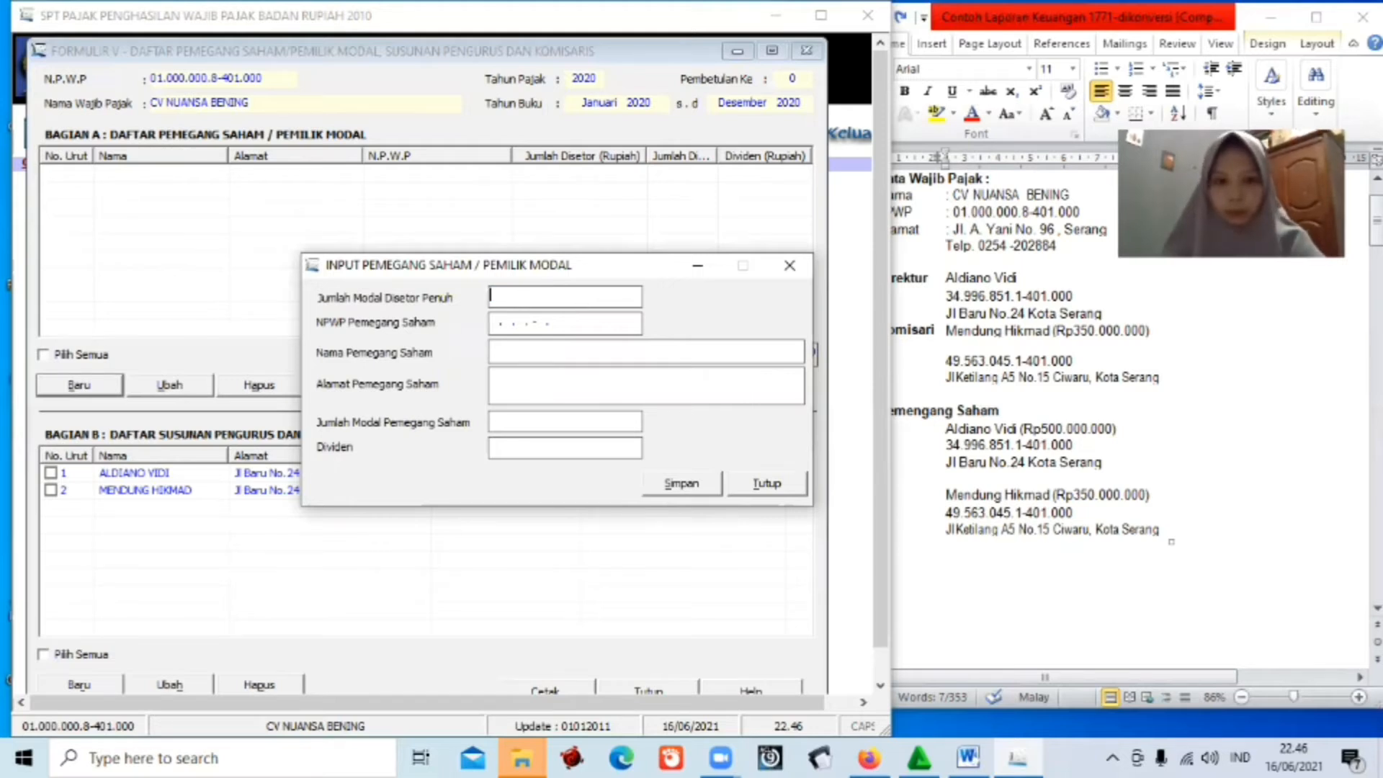
type("850")
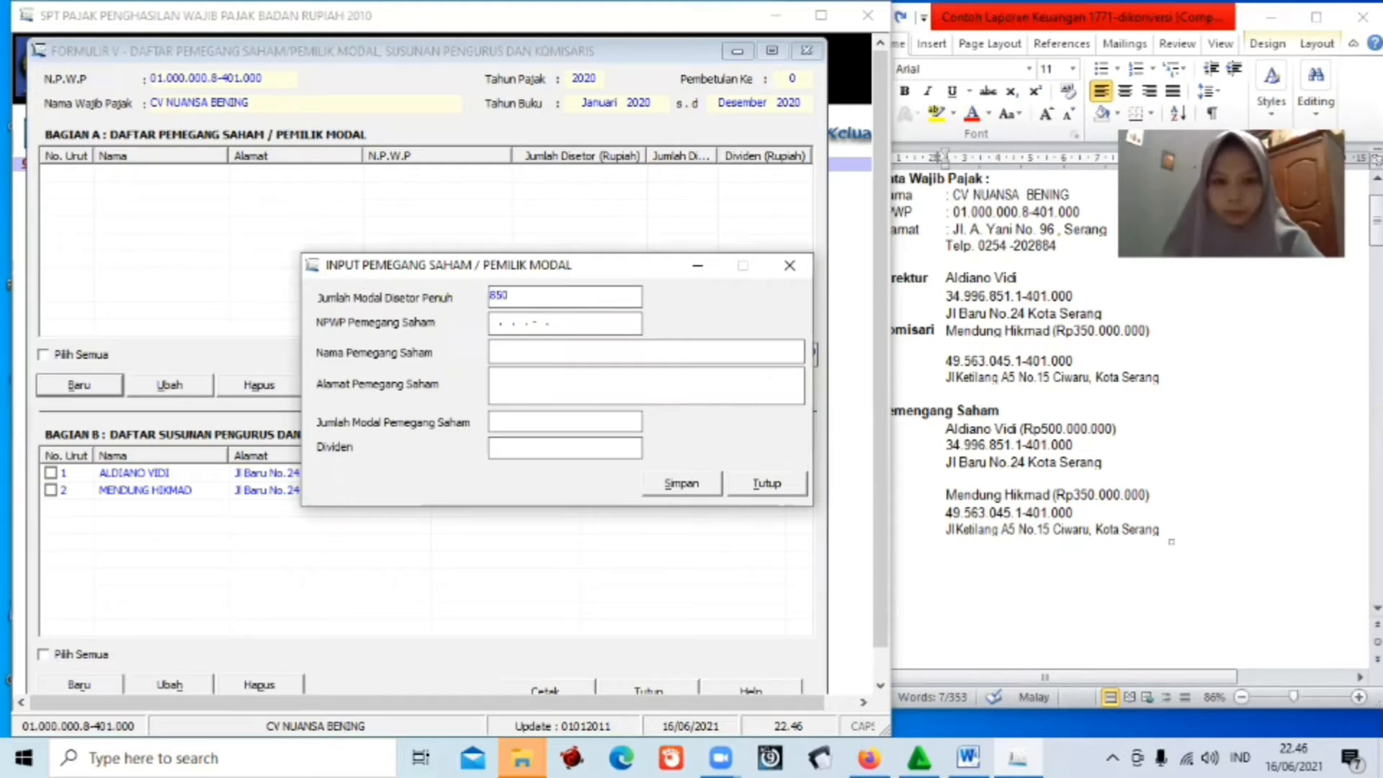
type("000")
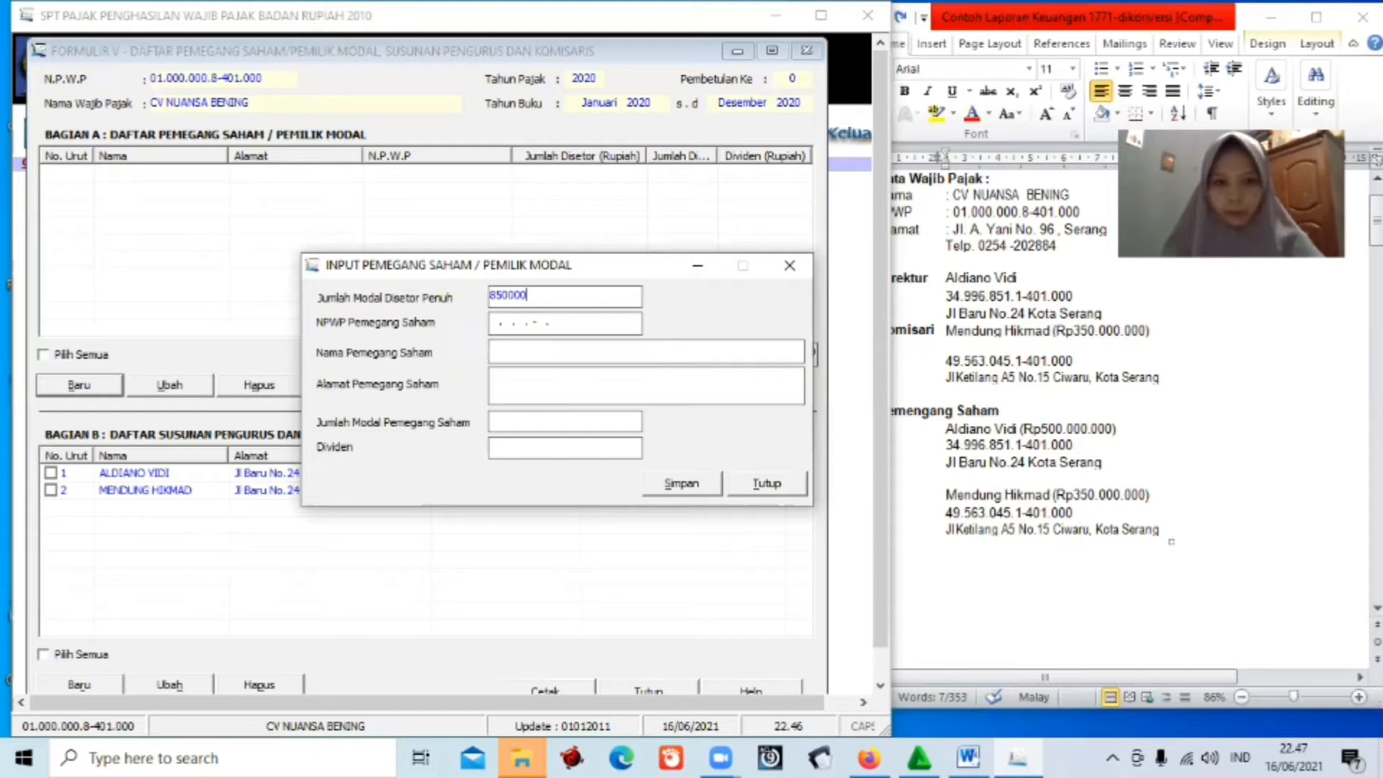
type("000")
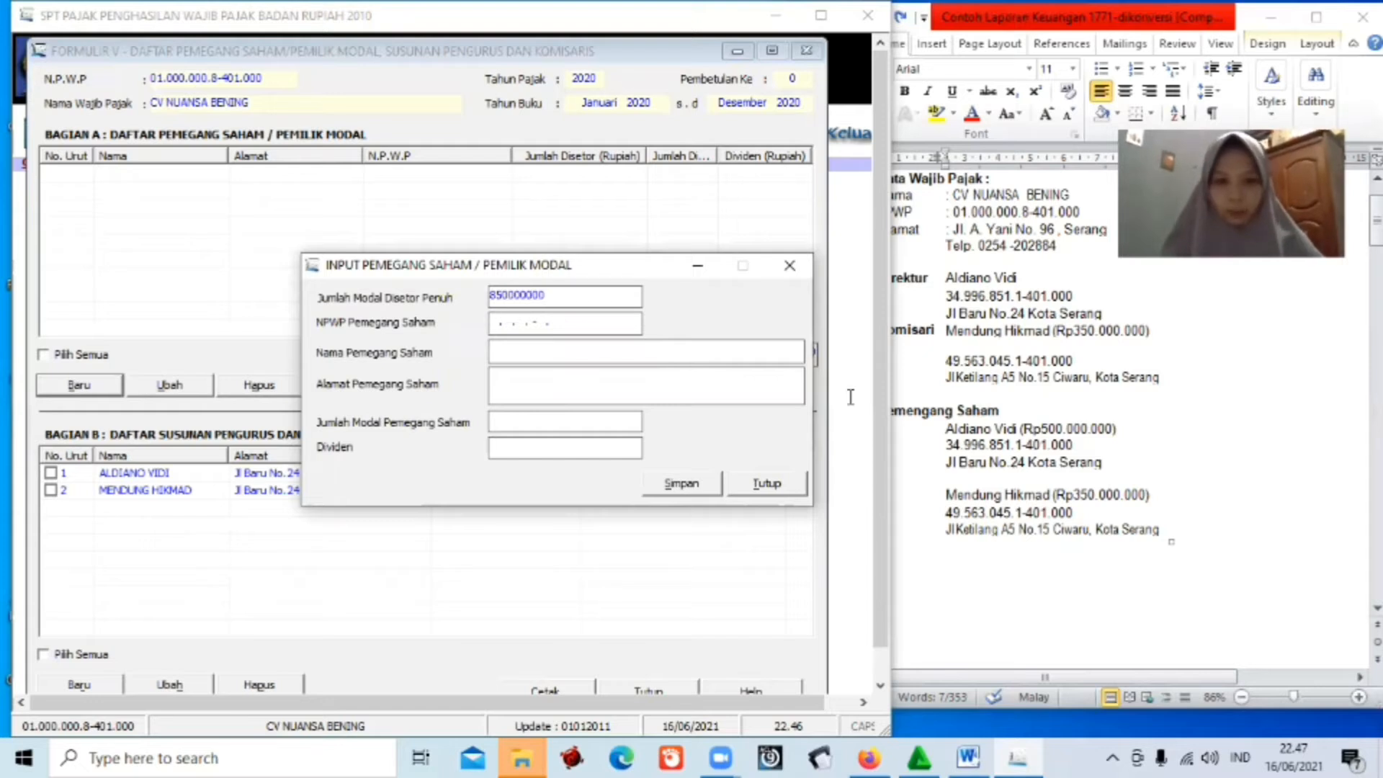
key("Tab")
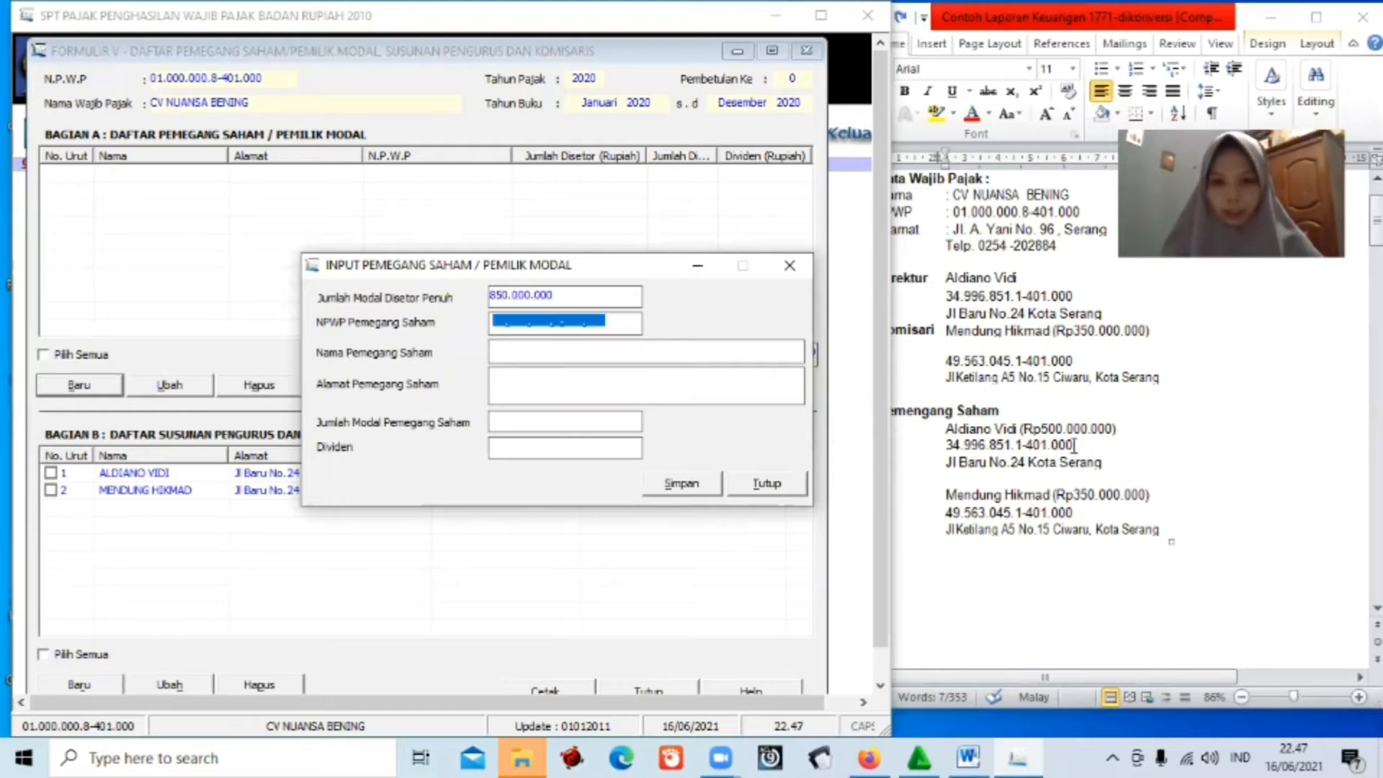
key("alt+Tab")
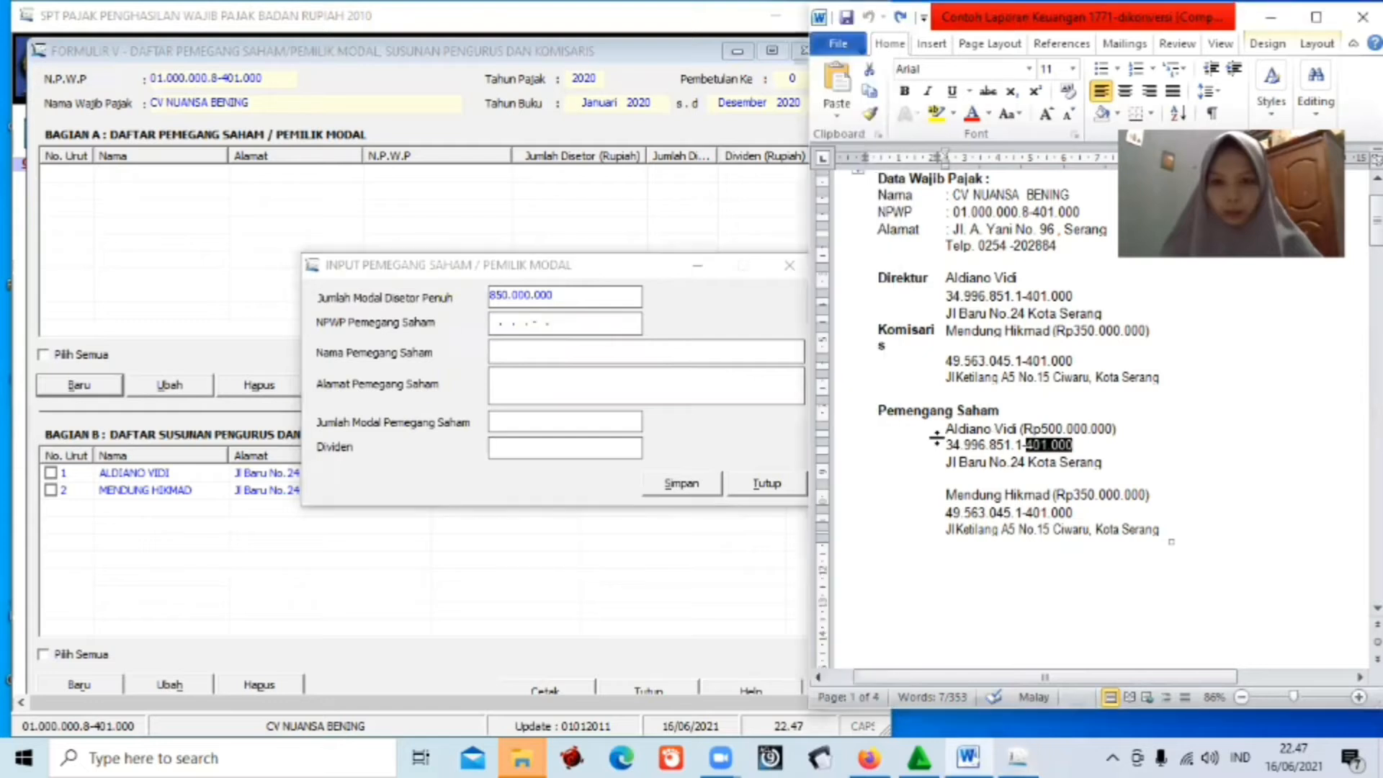
left_click(936, 438)
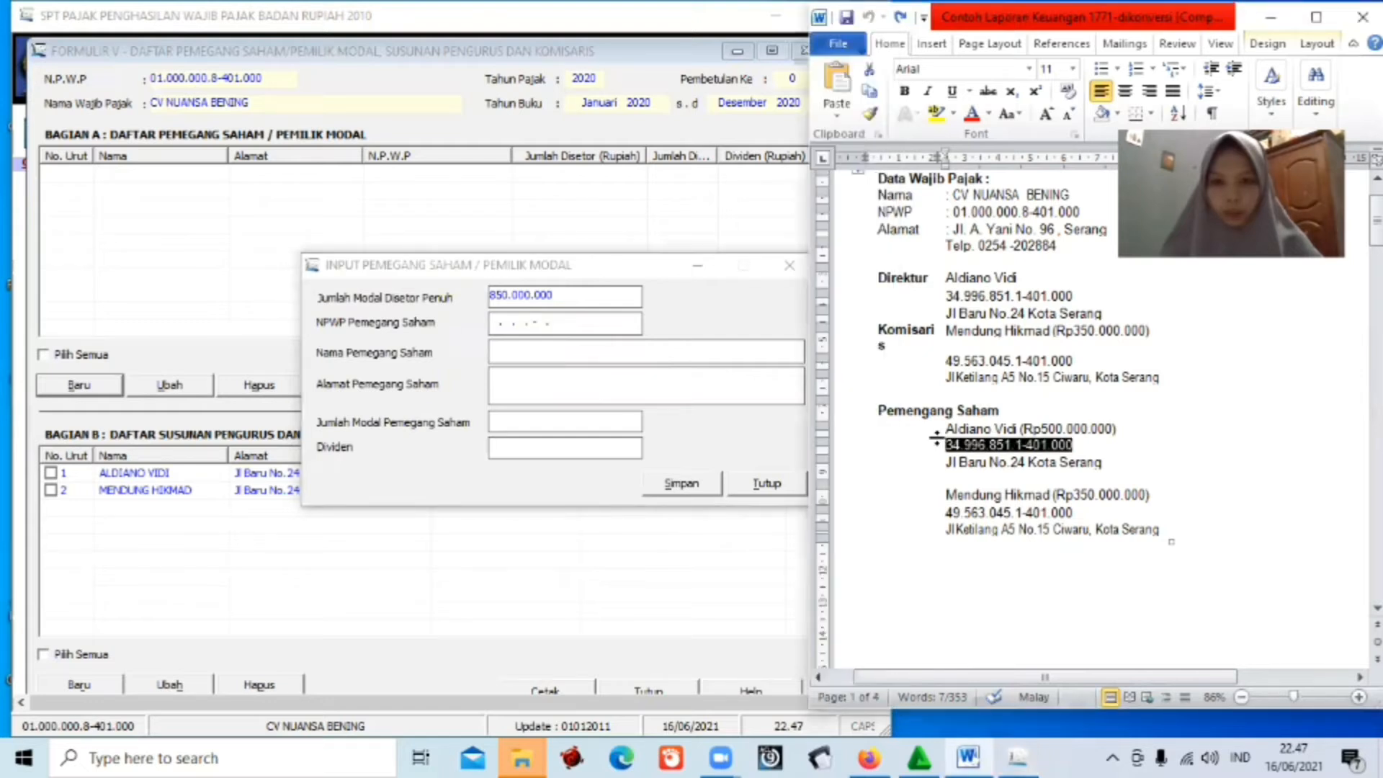
left_click(494, 323)
type("34")
key("BackSpace")
key("BackSpace")
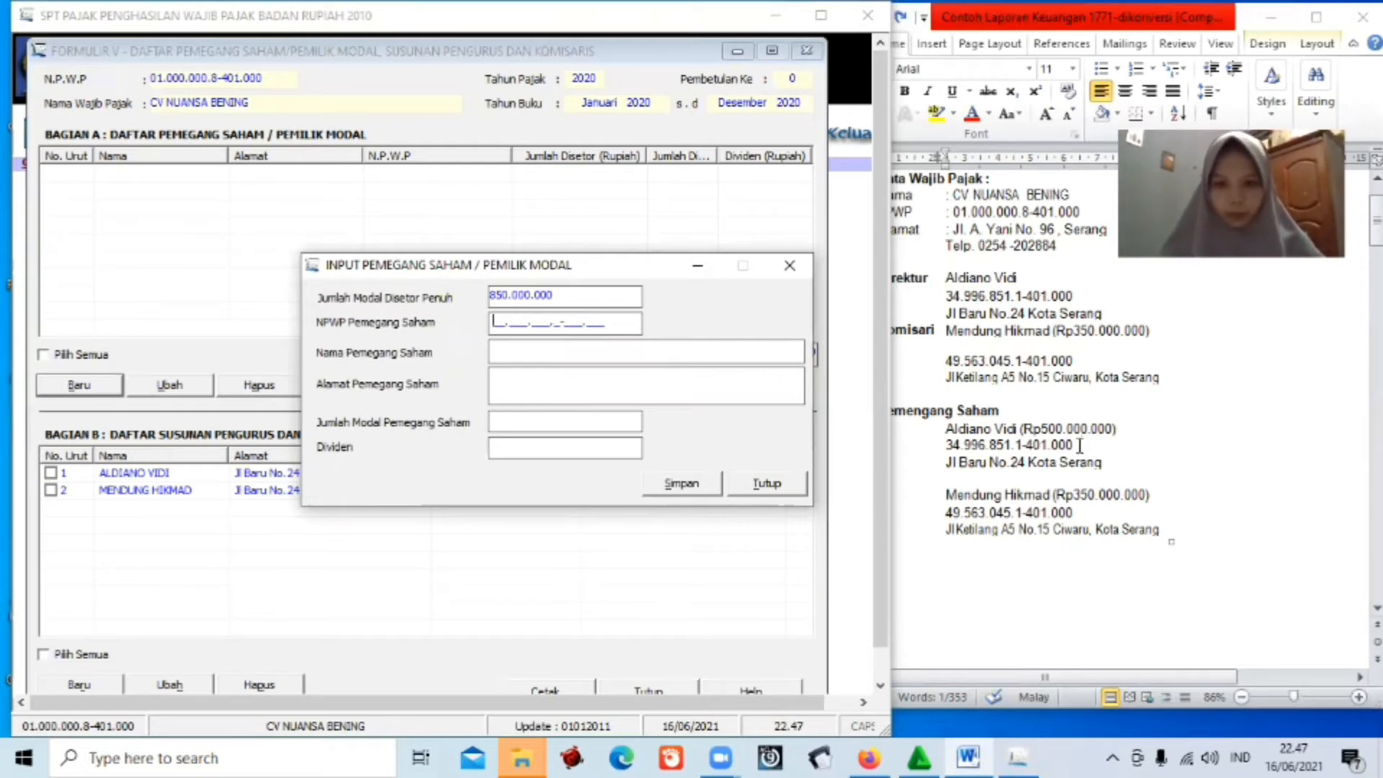
left_click_drag(945, 445, 1079, 445)
key("ctrl+c")
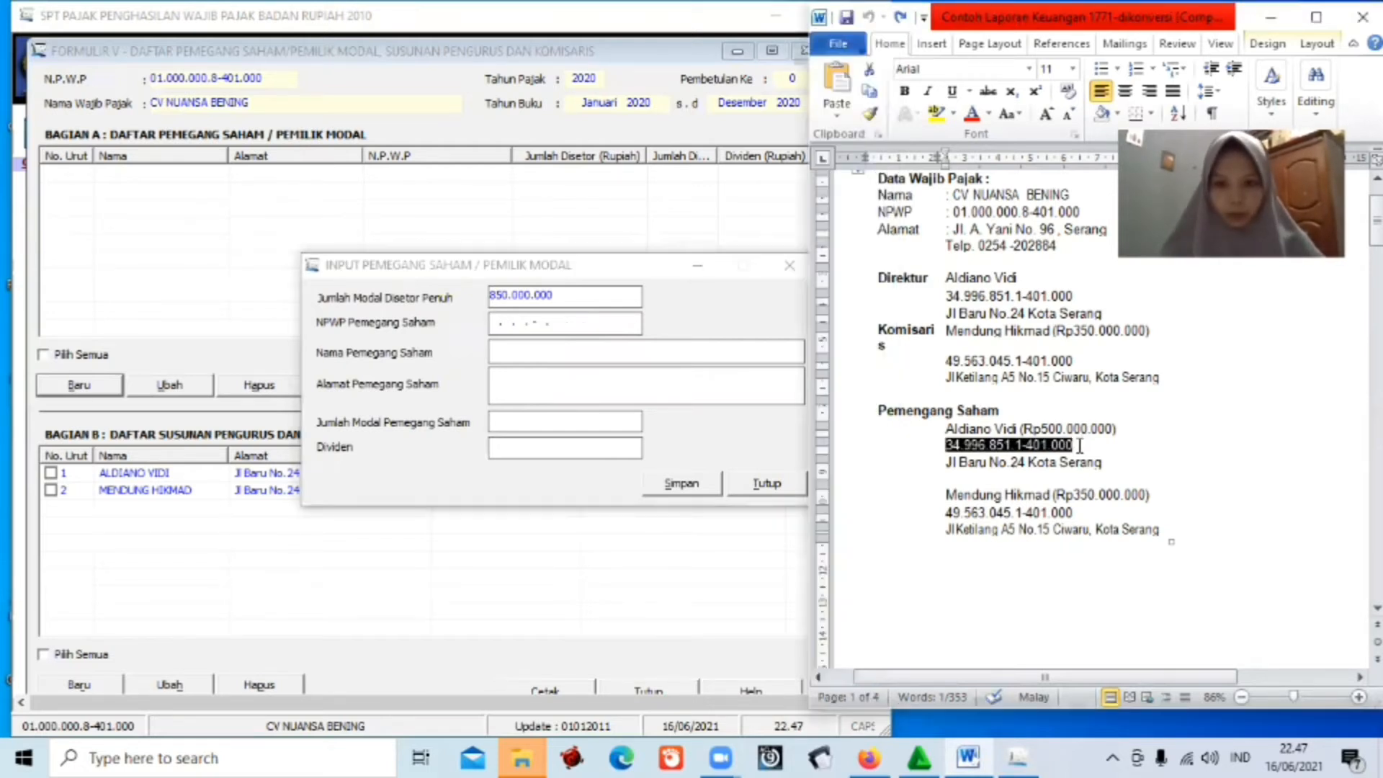
left_click(494, 322)
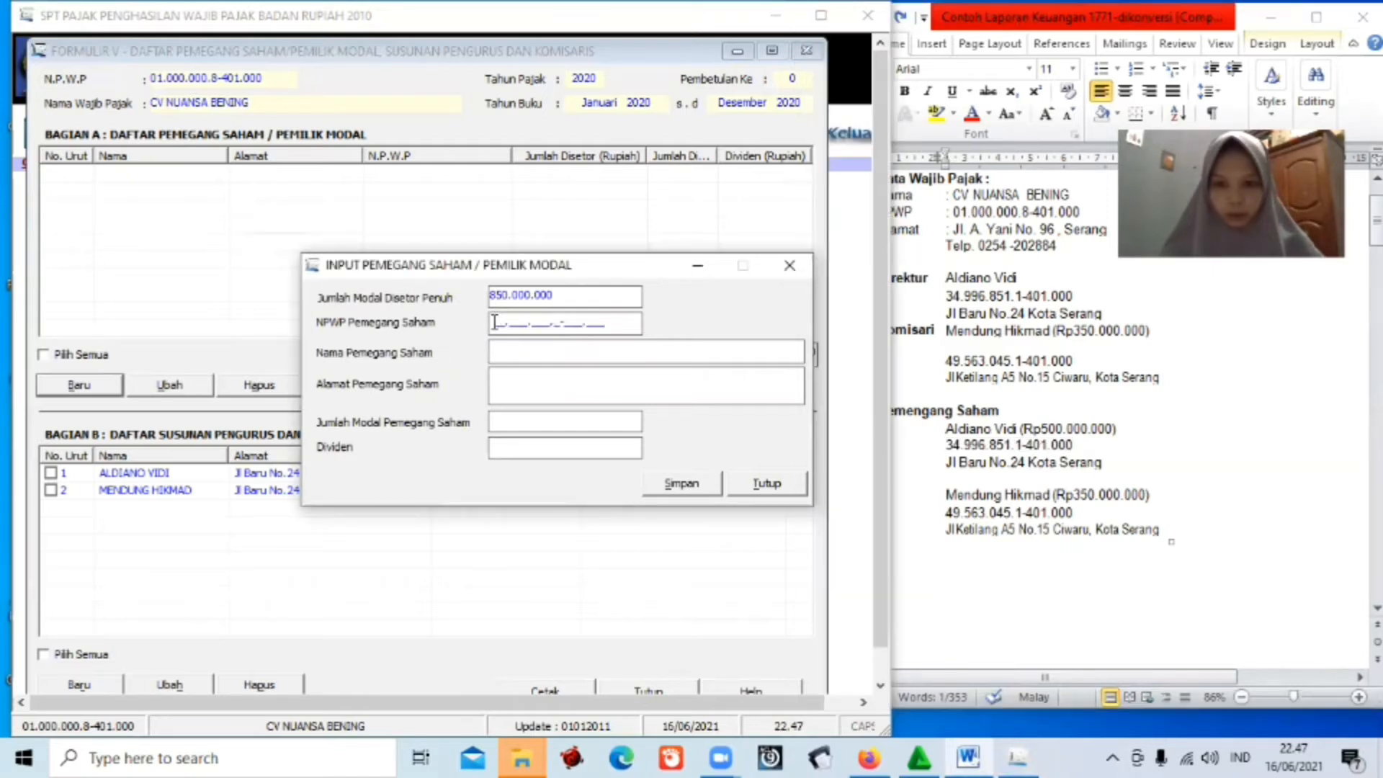
key("ctrl+v")
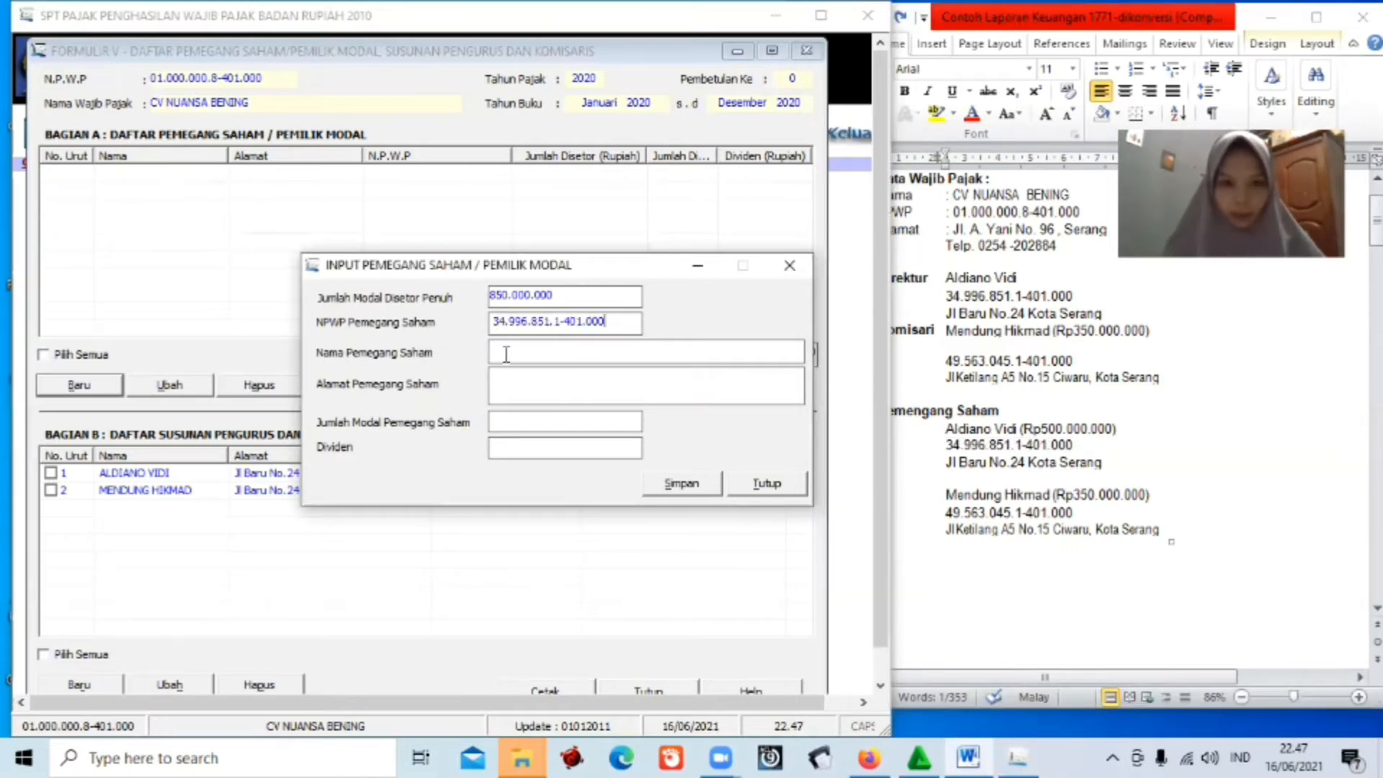
Fill in the shareholder's name and pasted address, set 500.000.000 capital, and save the record.
left_click(507, 352)
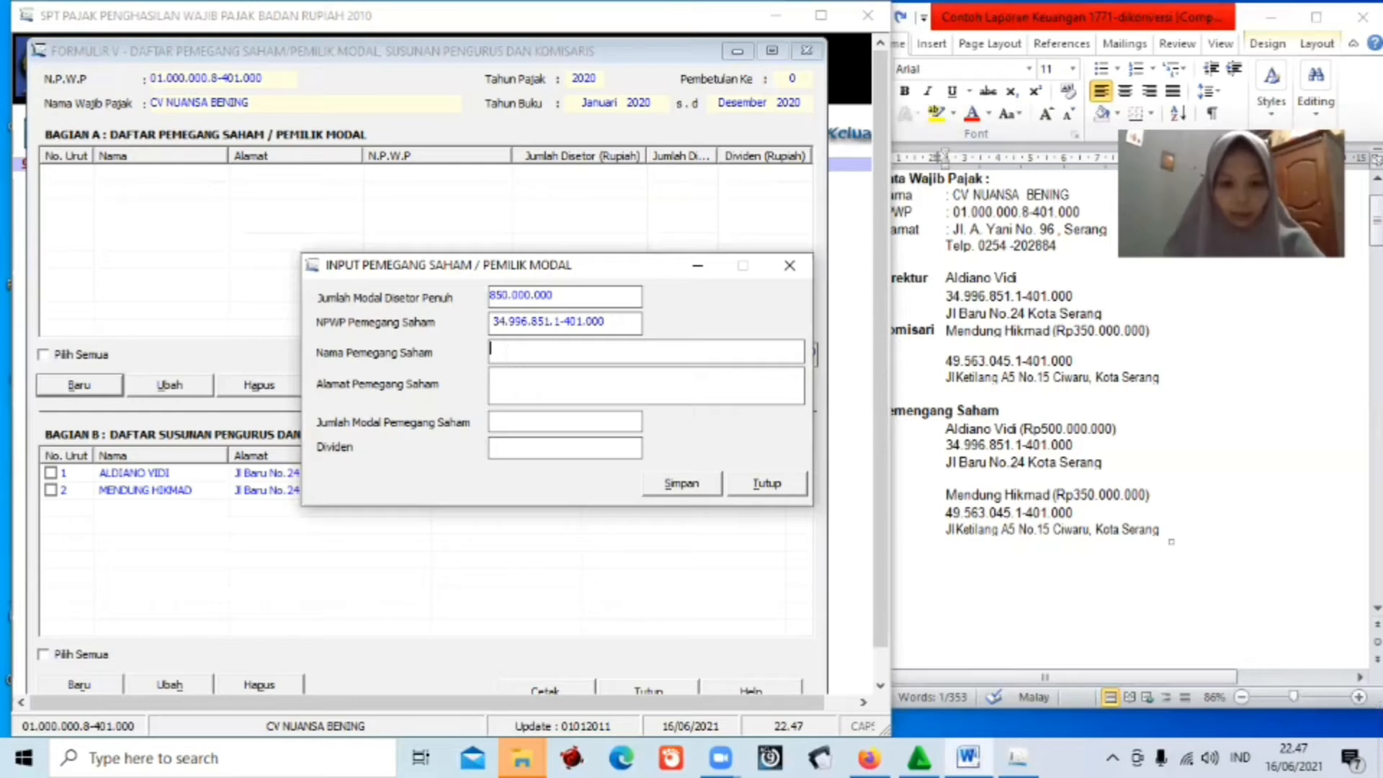
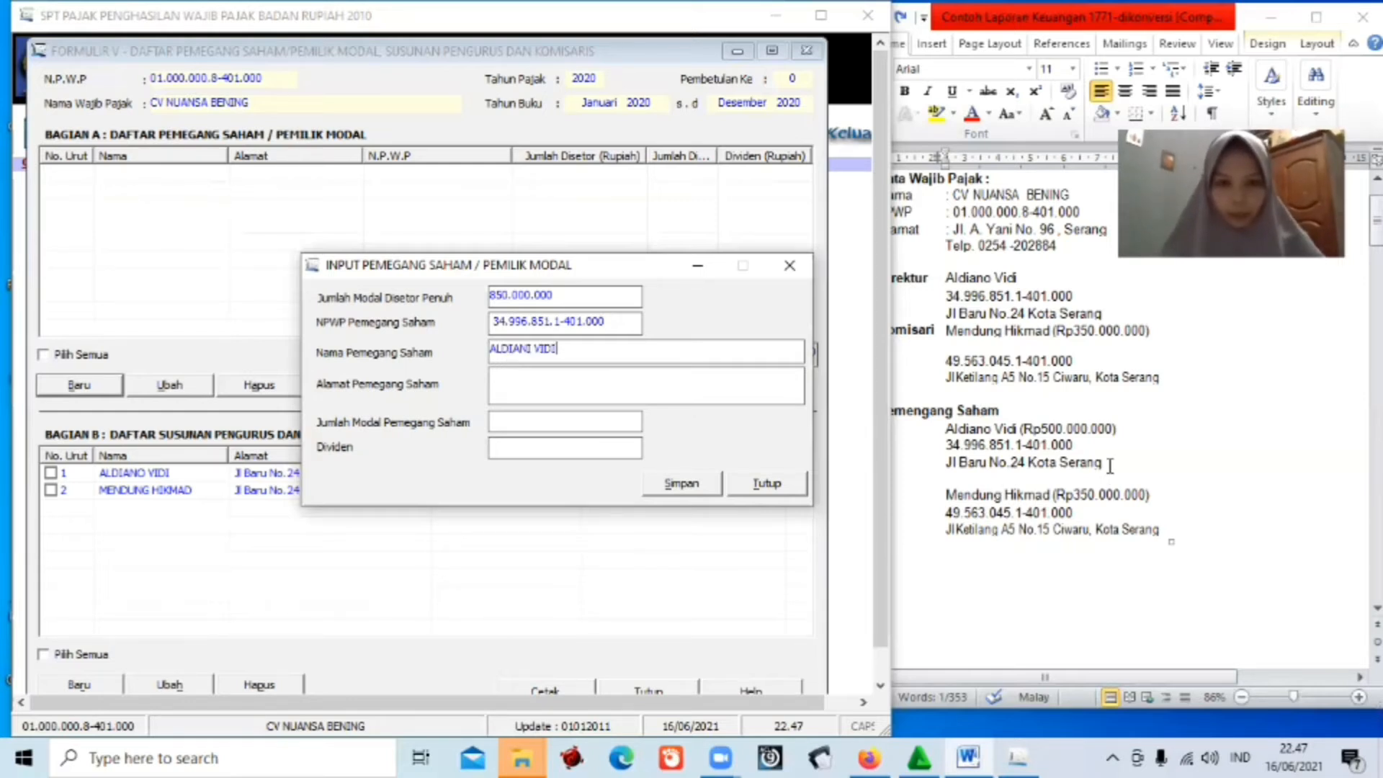
left_click_drag(1109, 466, 944, 465)
key("ctrl+c")
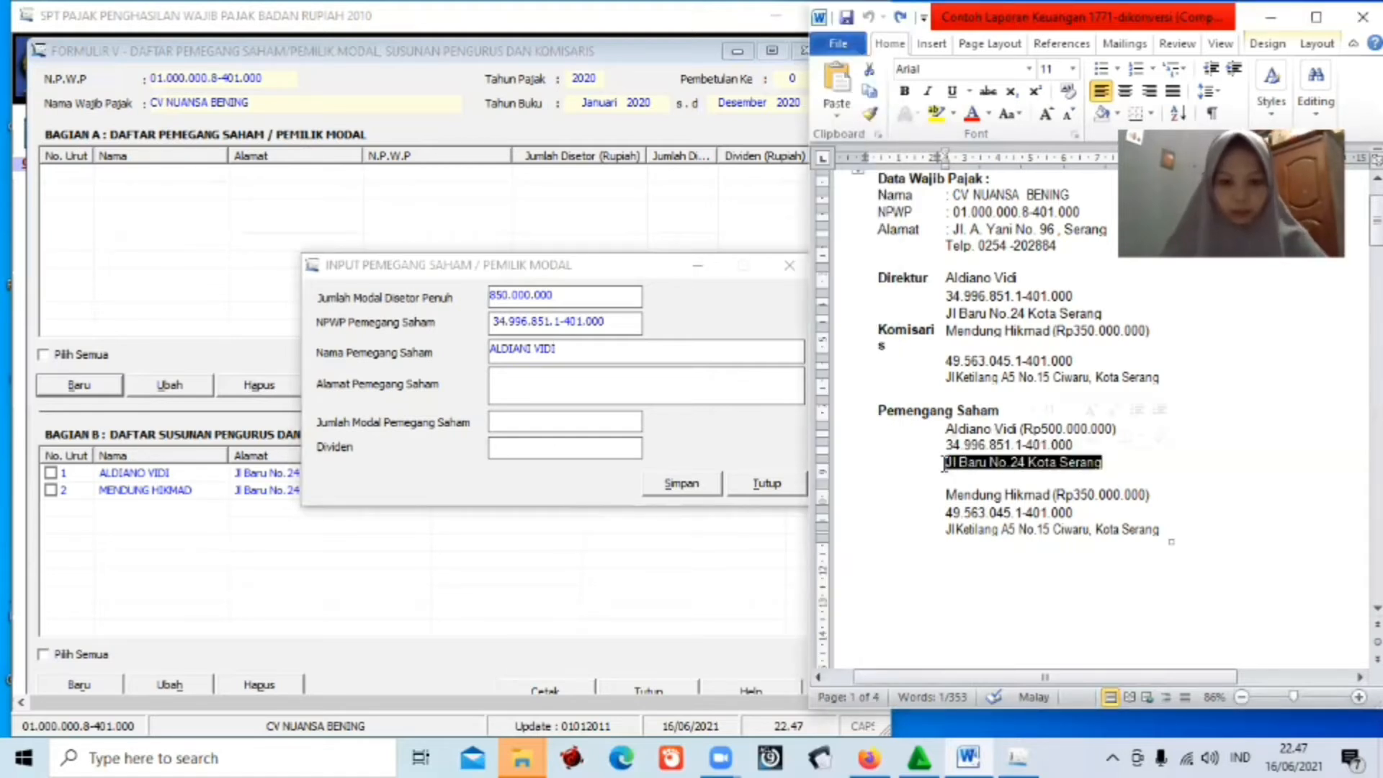
left_click(690, 381)
key("ctrl+v")
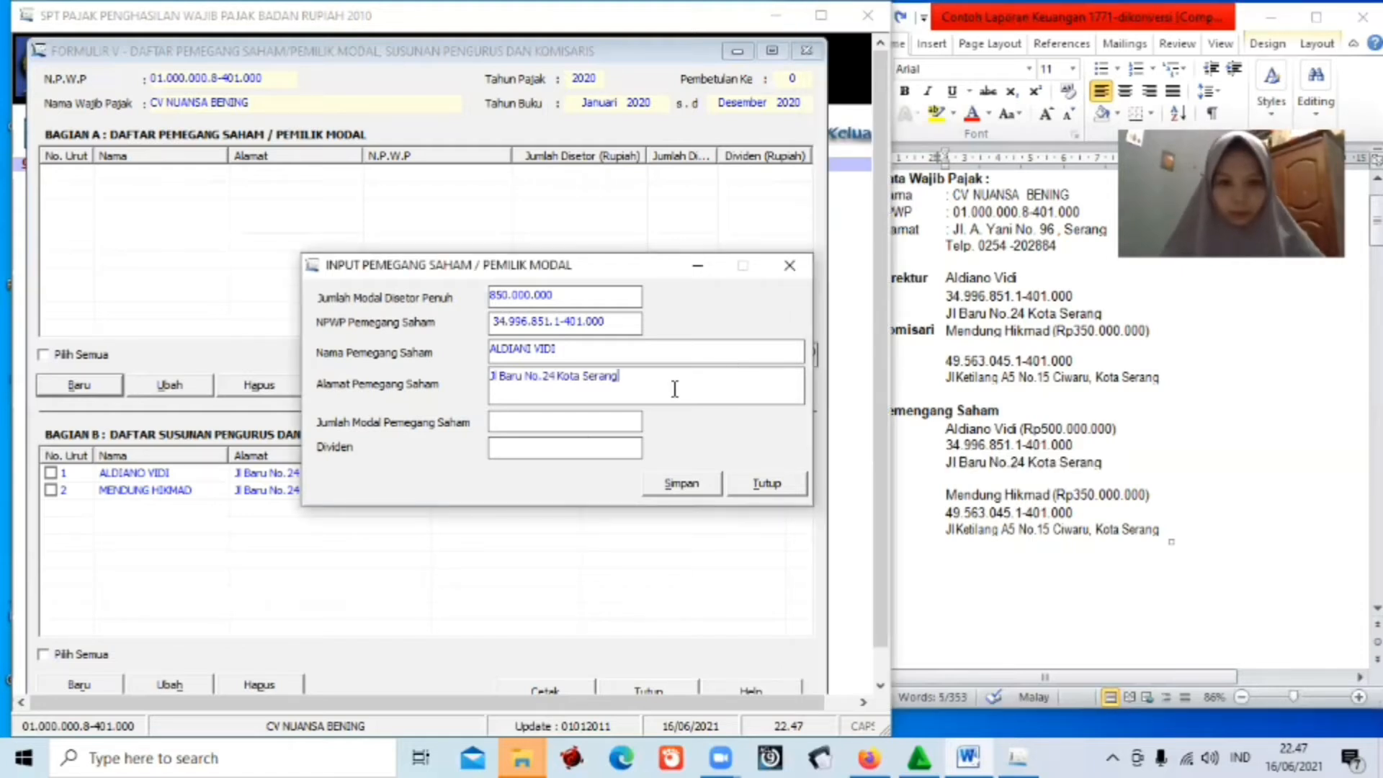
left_click(584, 421)
type("50")
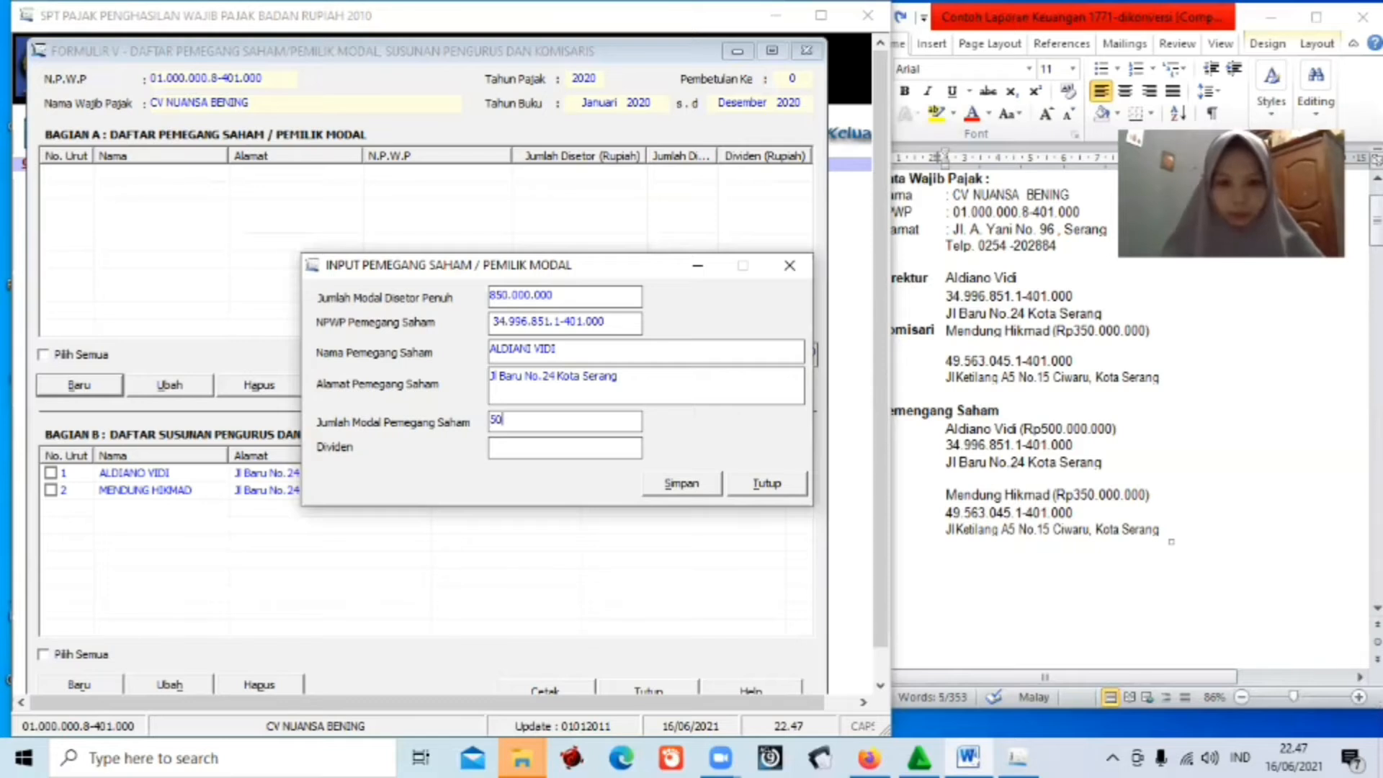
type("0000000")
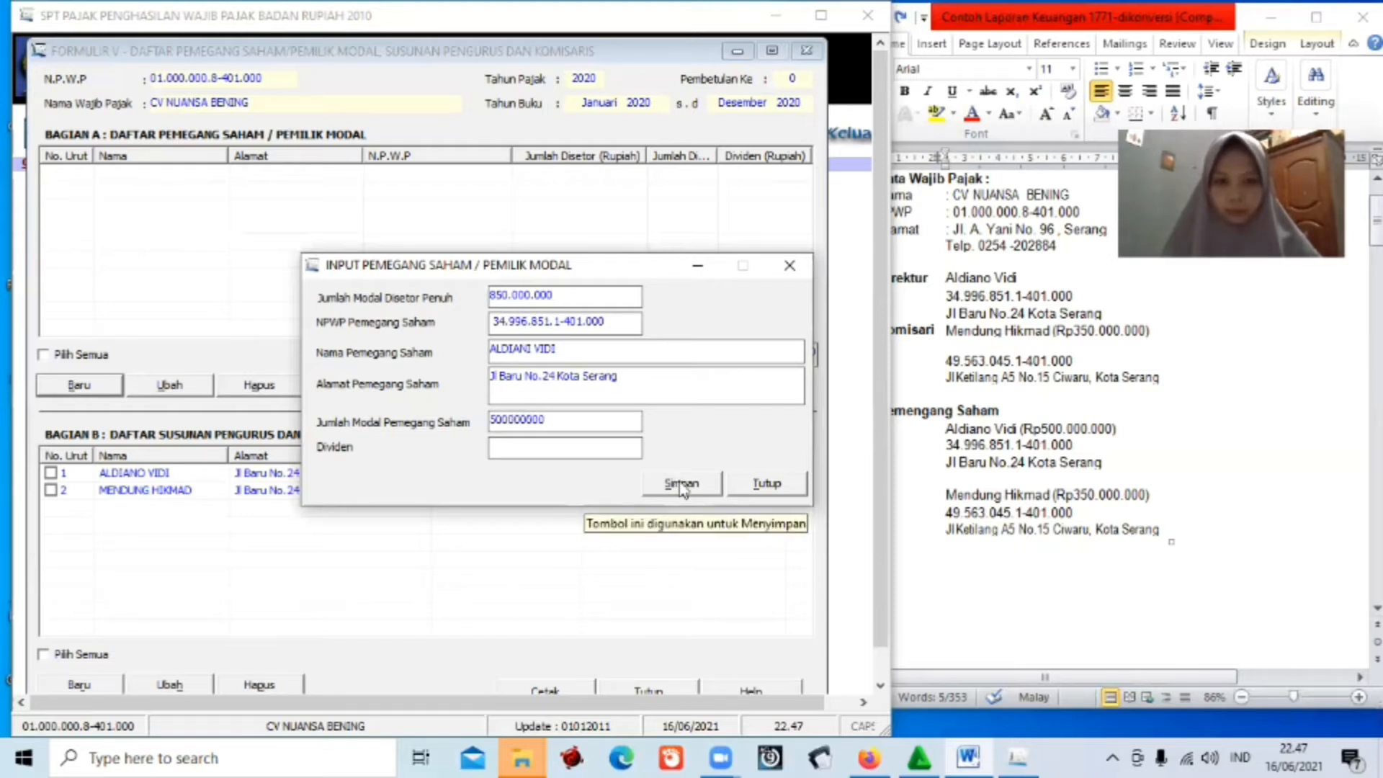
left_click(682, 484)
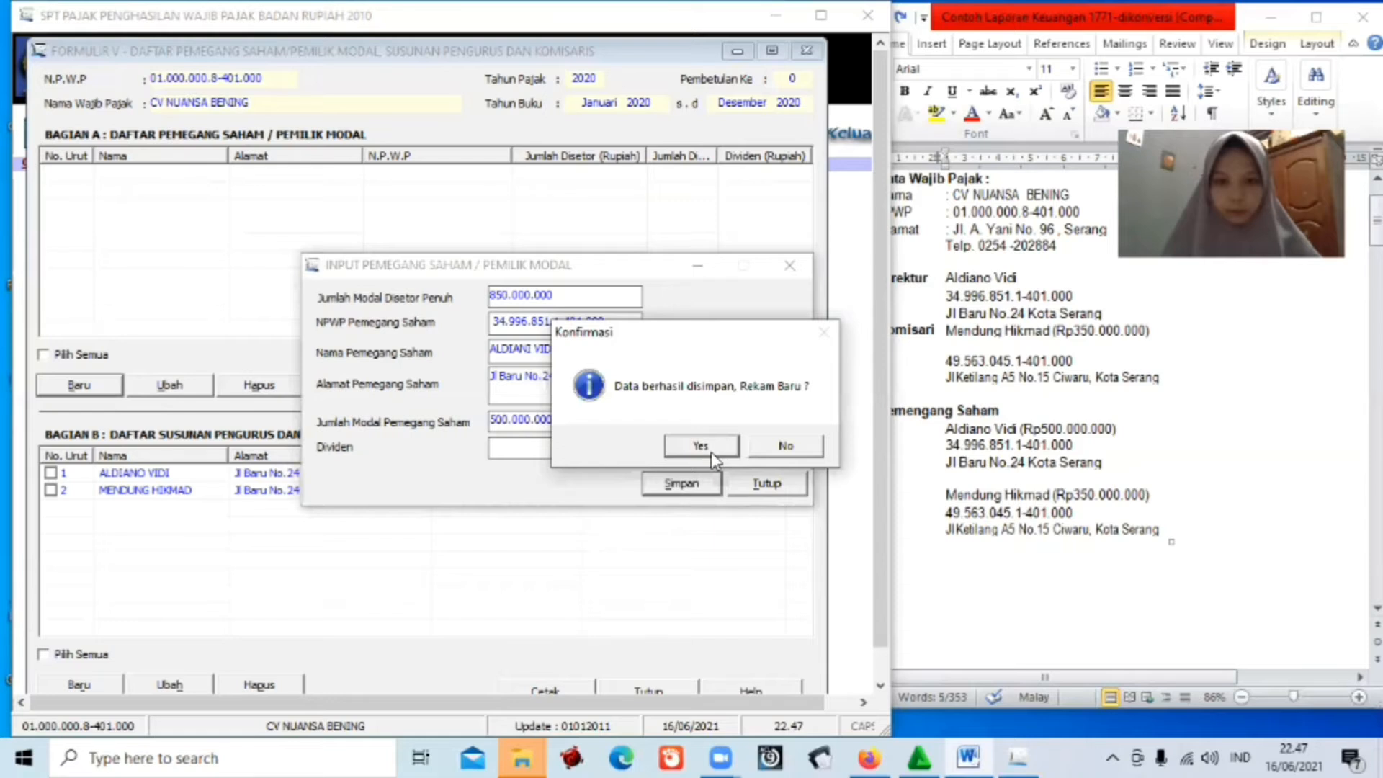
left_click(711, 451)
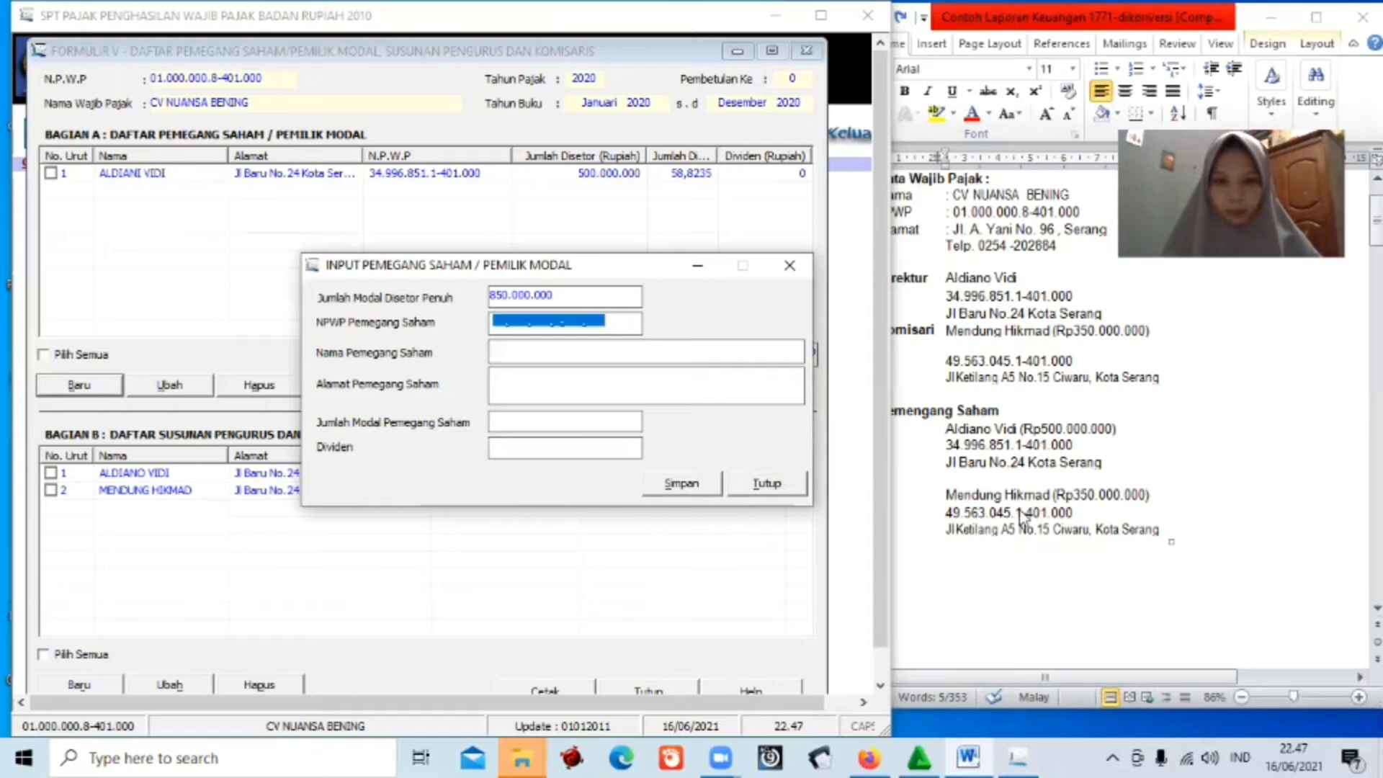
Paste the second shareholder's NPWP from the report and enter their name.
left_click(1057, 513)
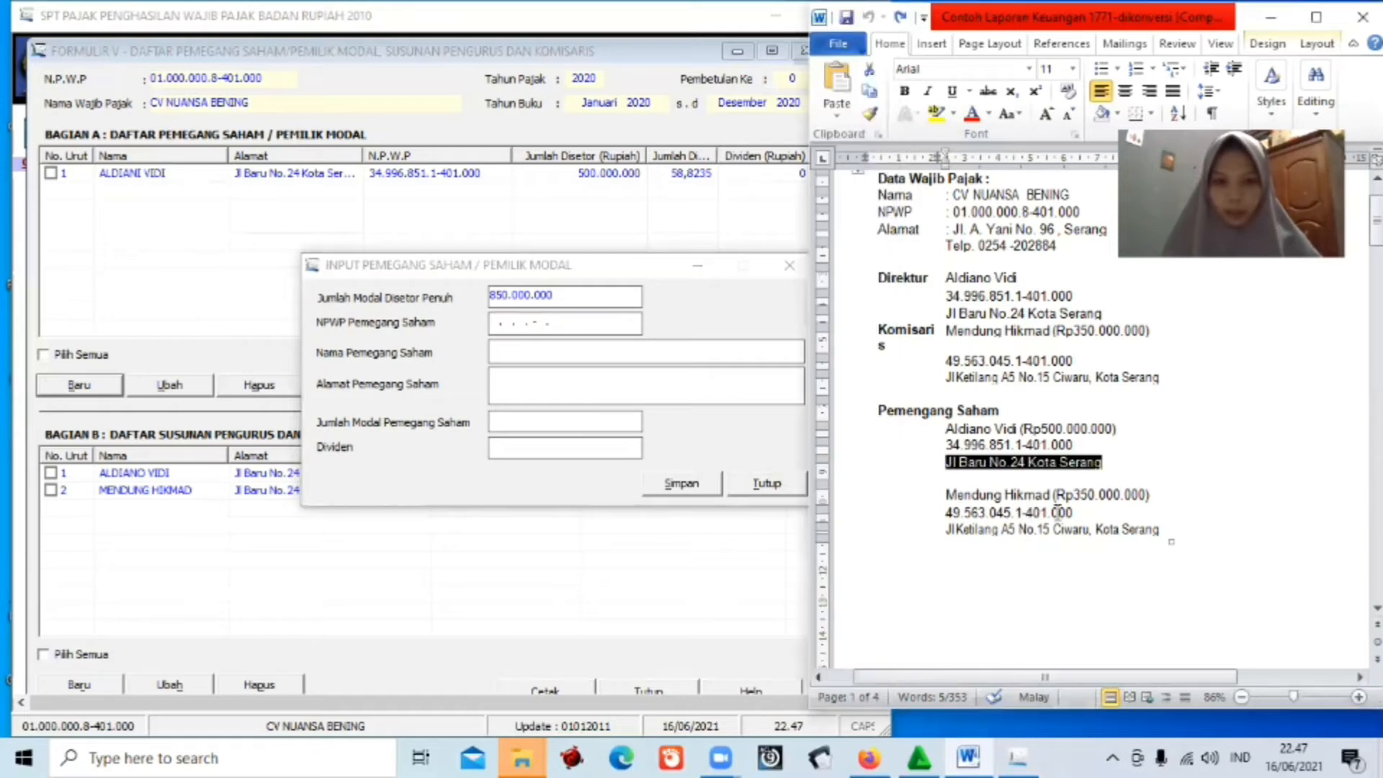
triple_click(947, 513)
left_click(943, 512)
key("ctrl+c")
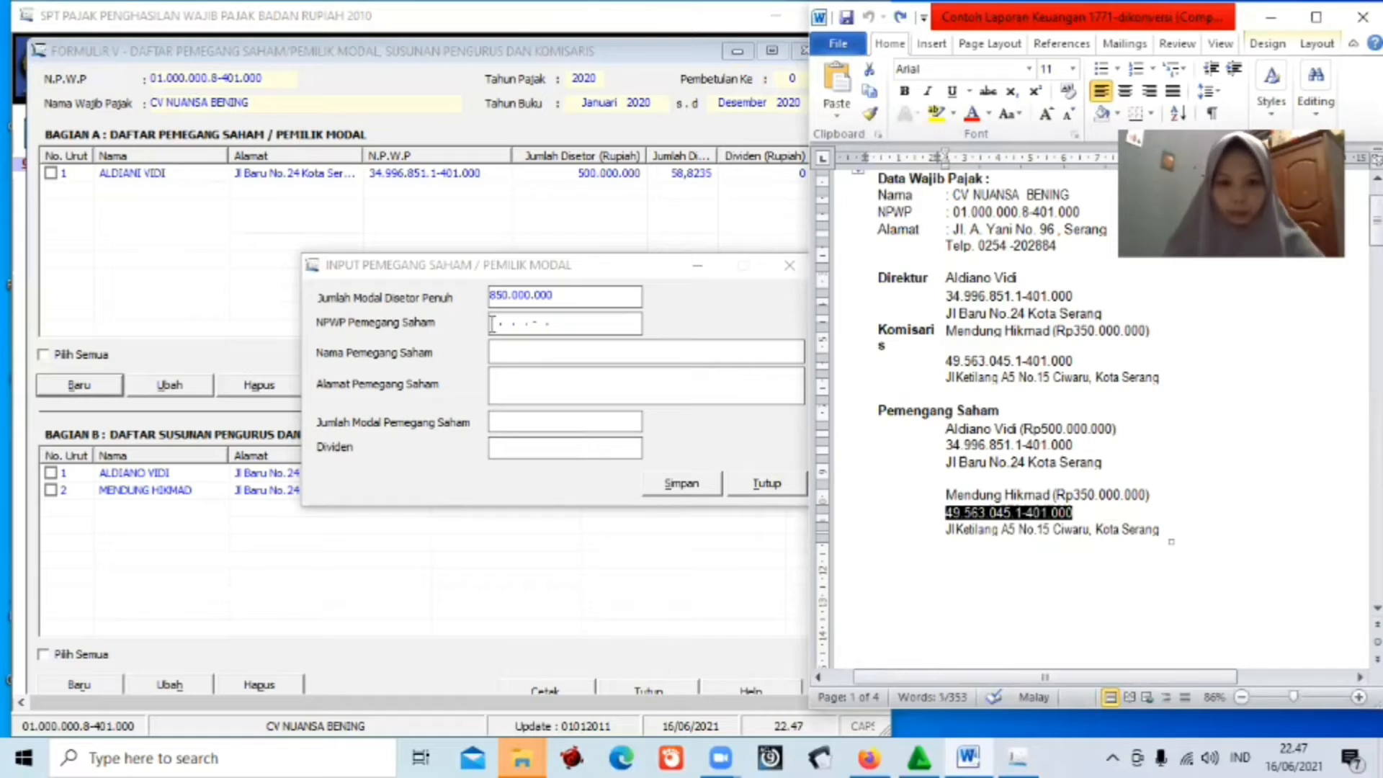
left_click(491, 324)
key("ctrl+v")
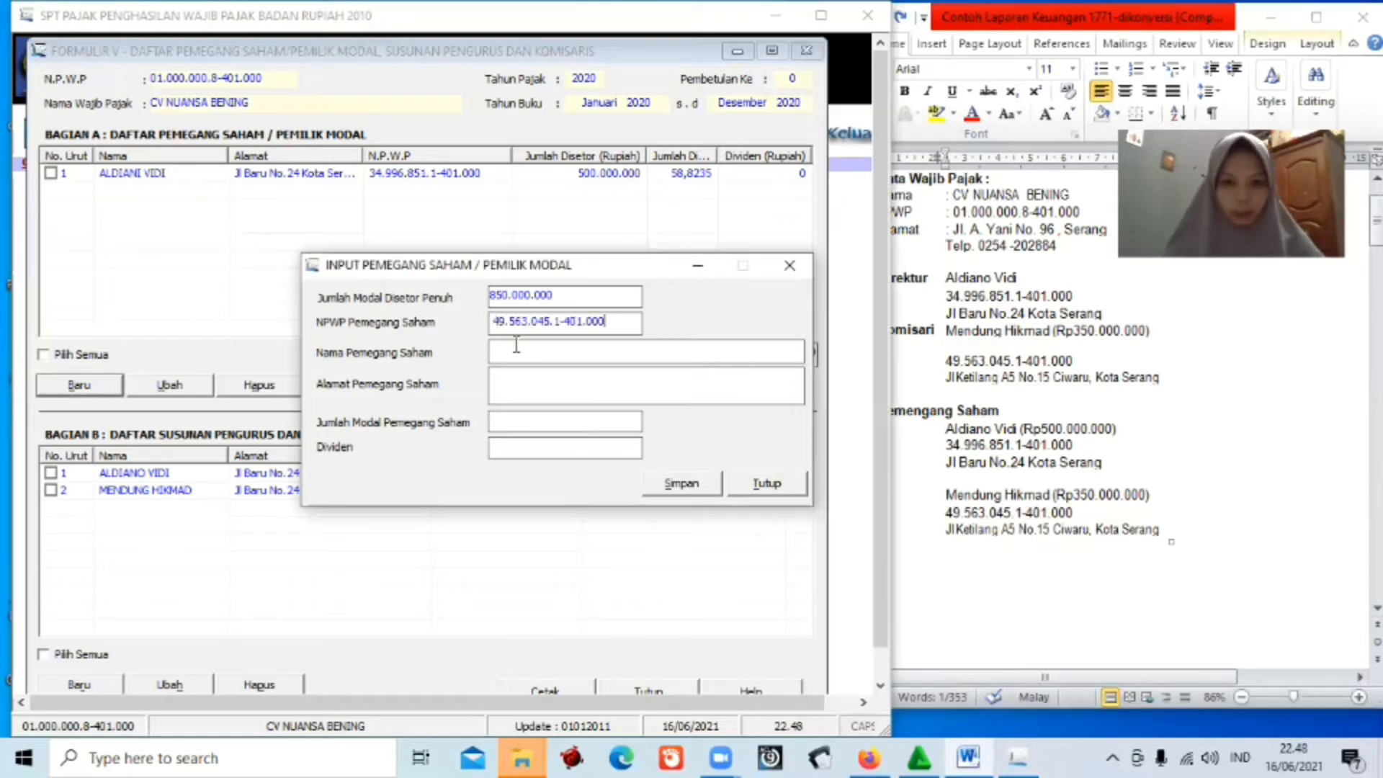
left_click(526, 354)
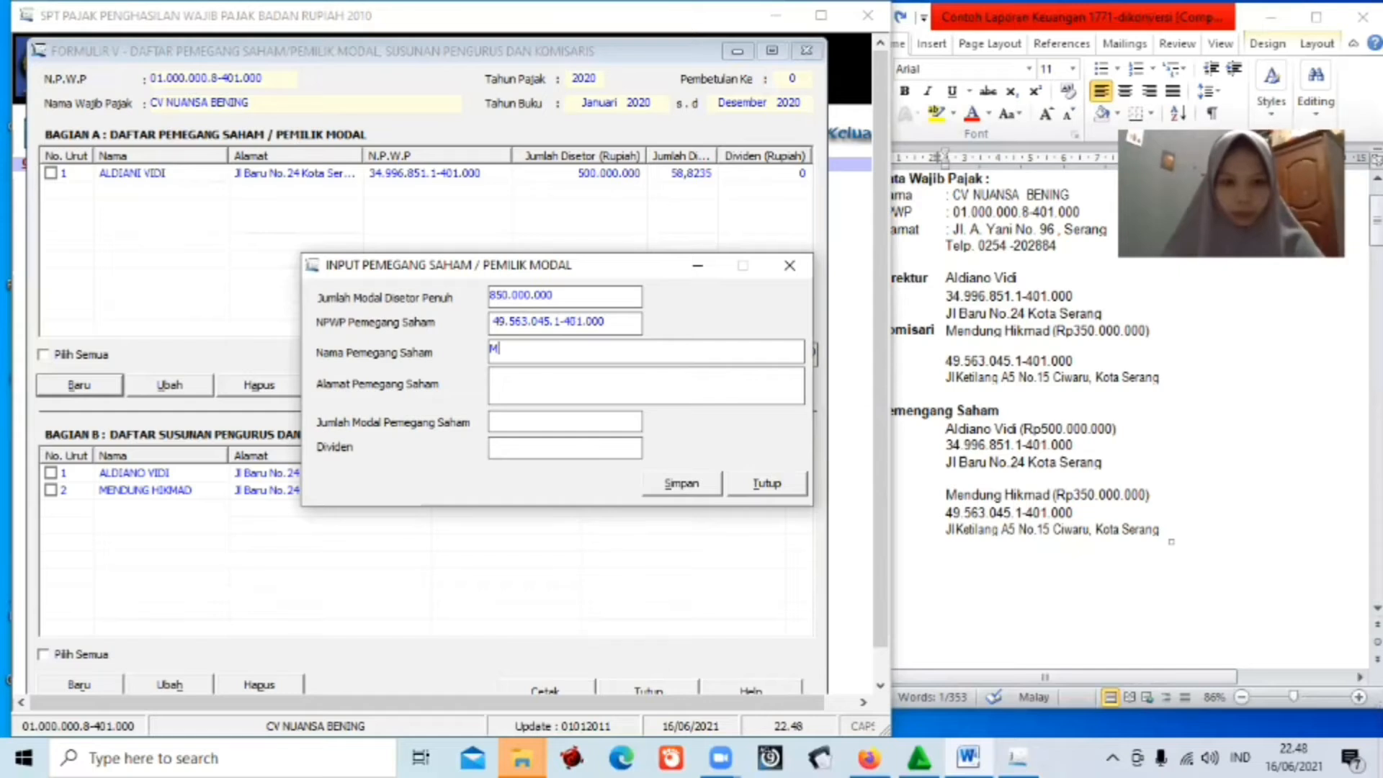
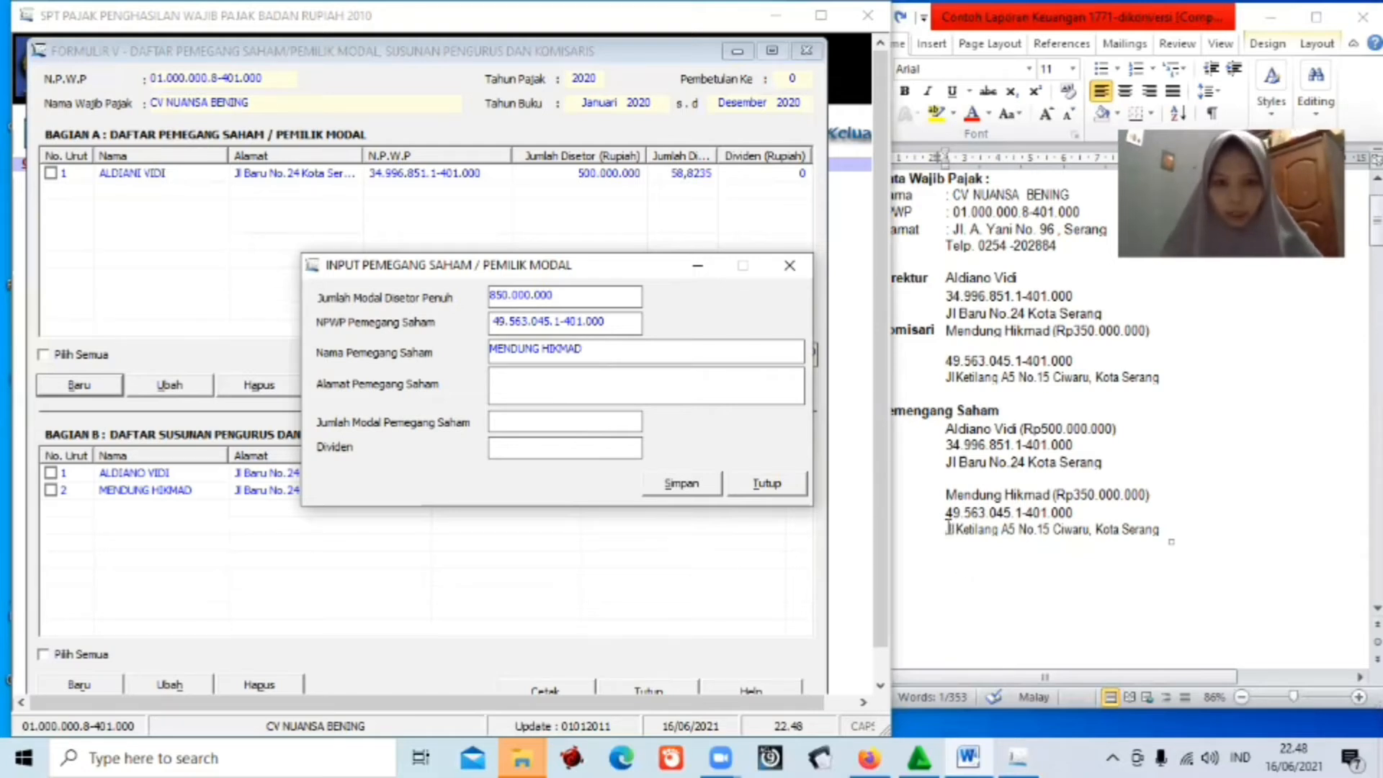
Paste the second shareholder's address, set 350.000.000 capital, save, and decline another entry.
mouse_move(946, 513)
left_mouse_down()
mouse_move(1073, 513)
mouse_move(945, 529)
left_mouse_up()
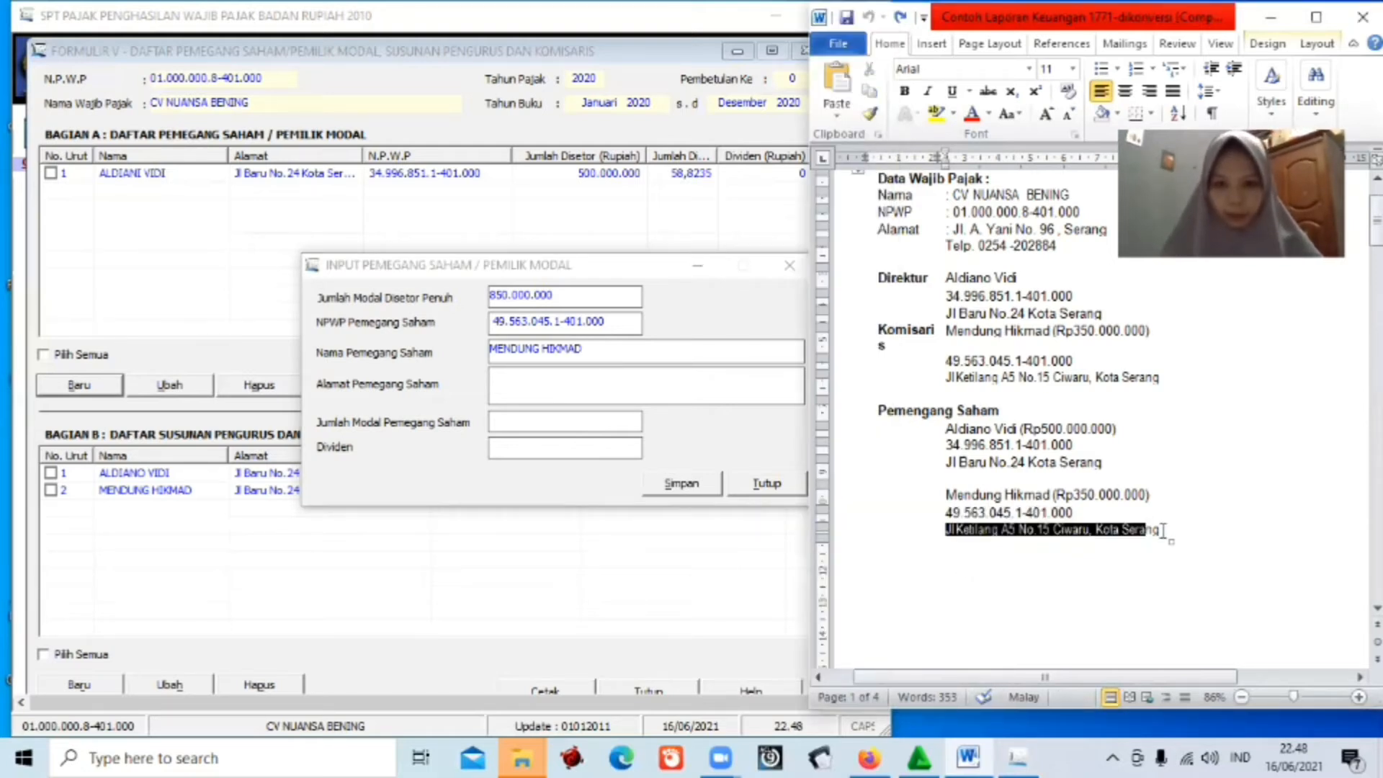
left_click_drag(1162, 530, 1162, 531)
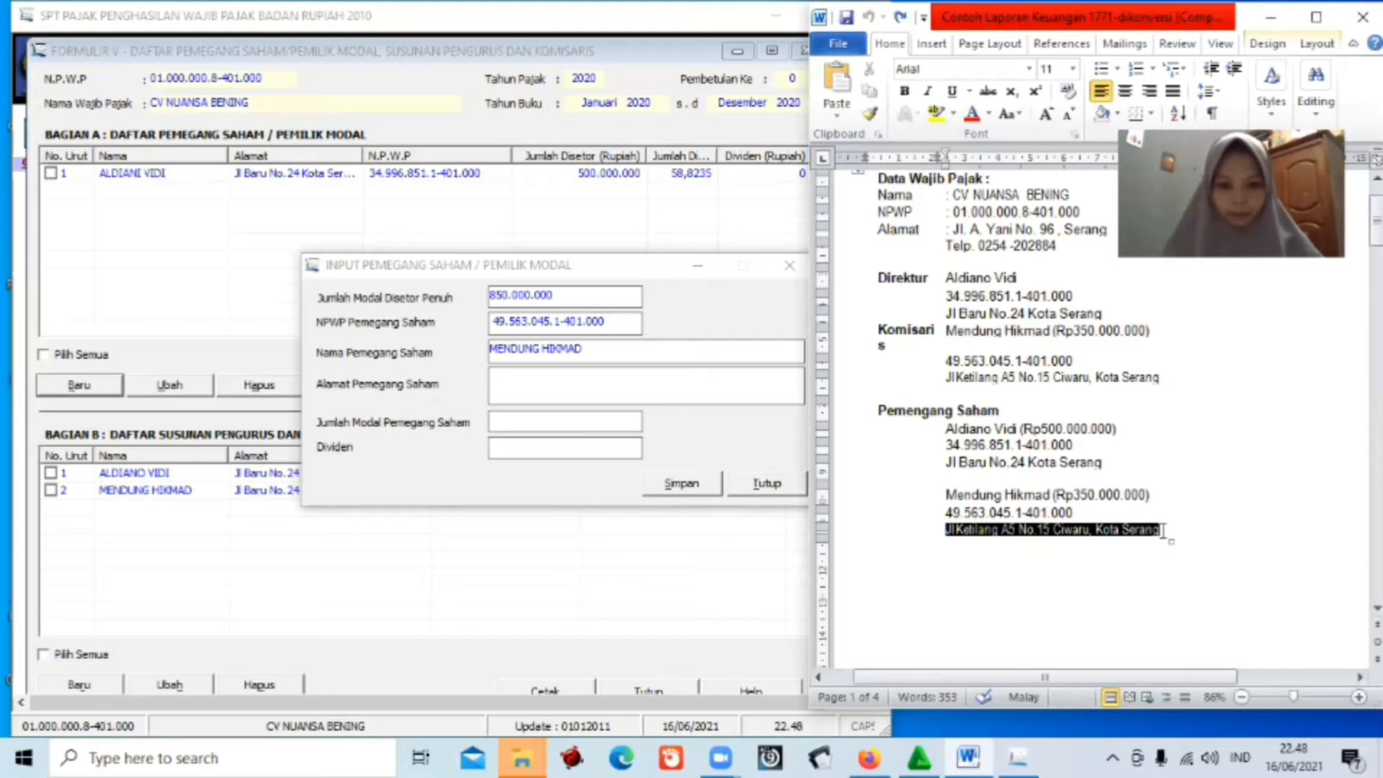
left_click(545, 377)
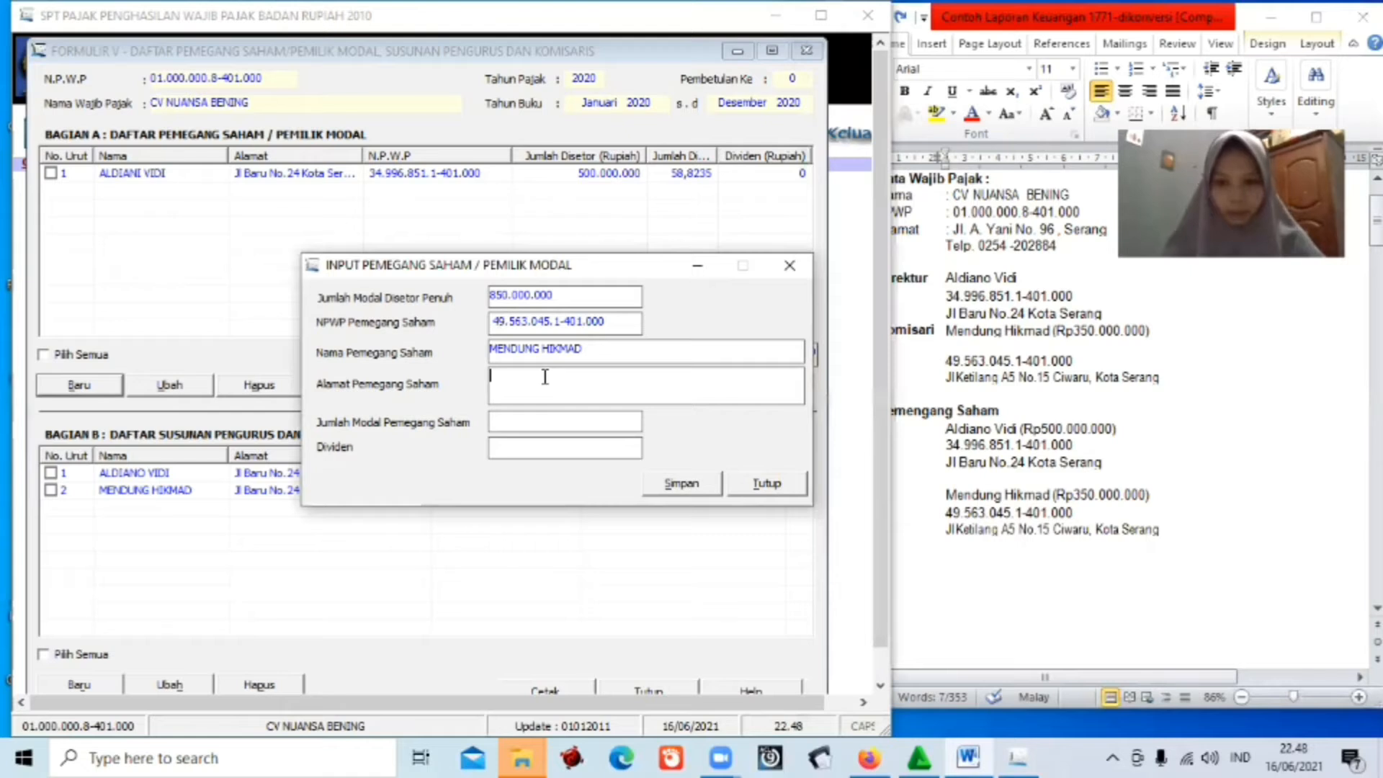
left_click(546, 420)
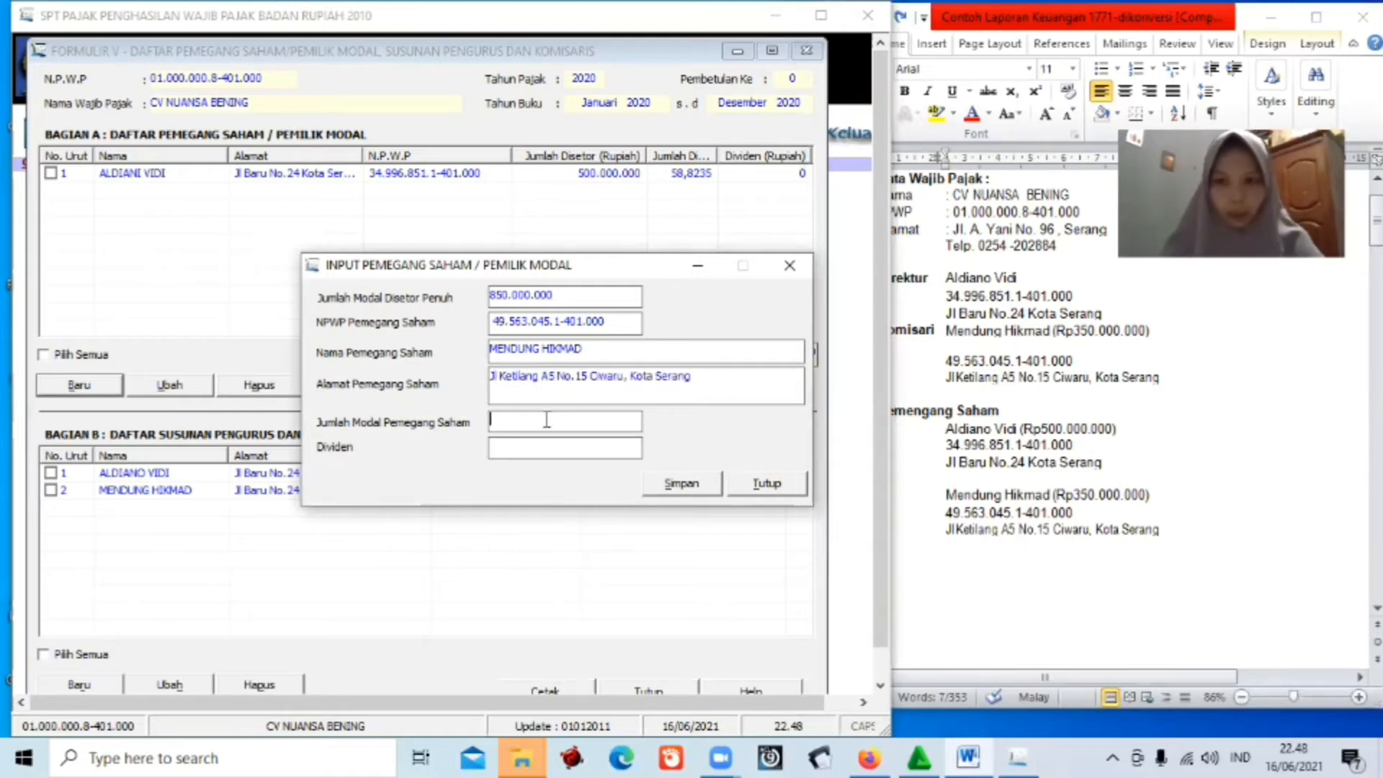
type("3500")
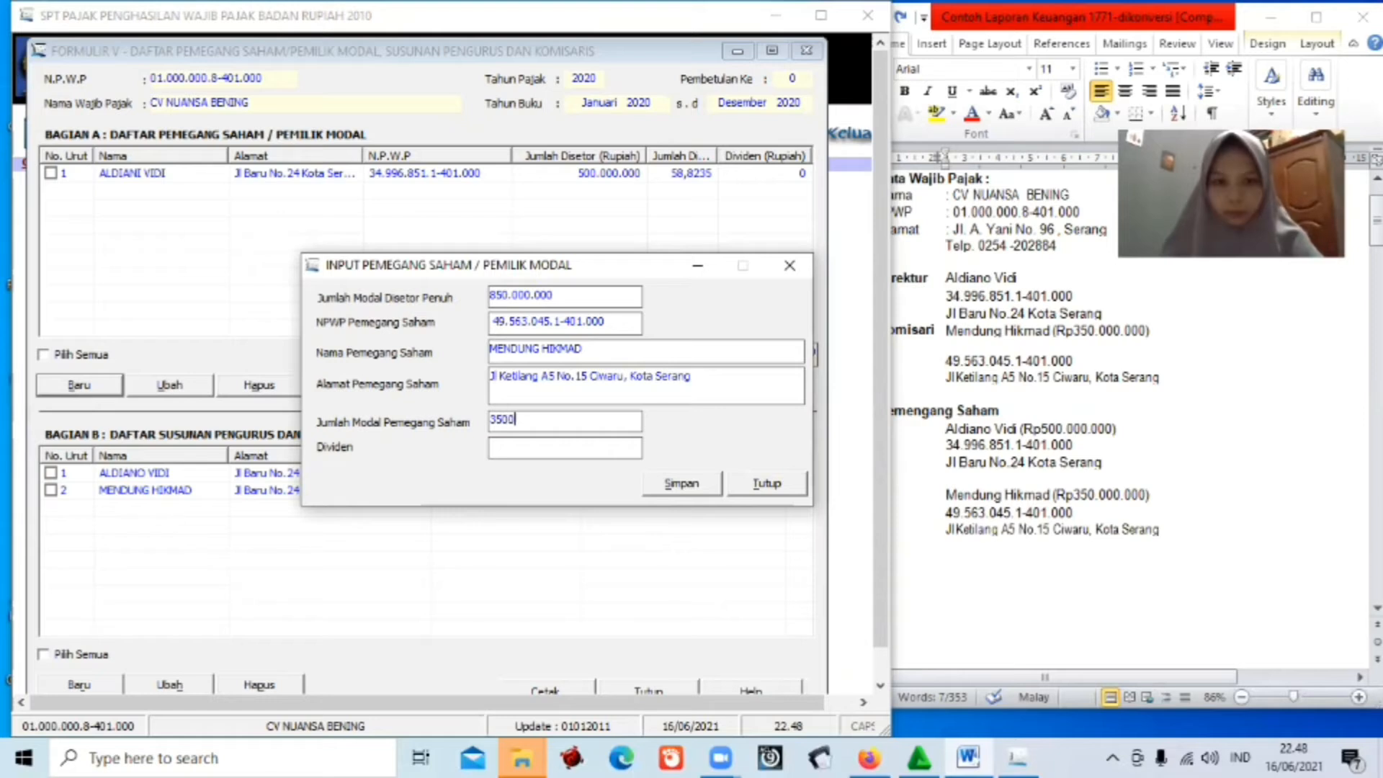
type("00000")
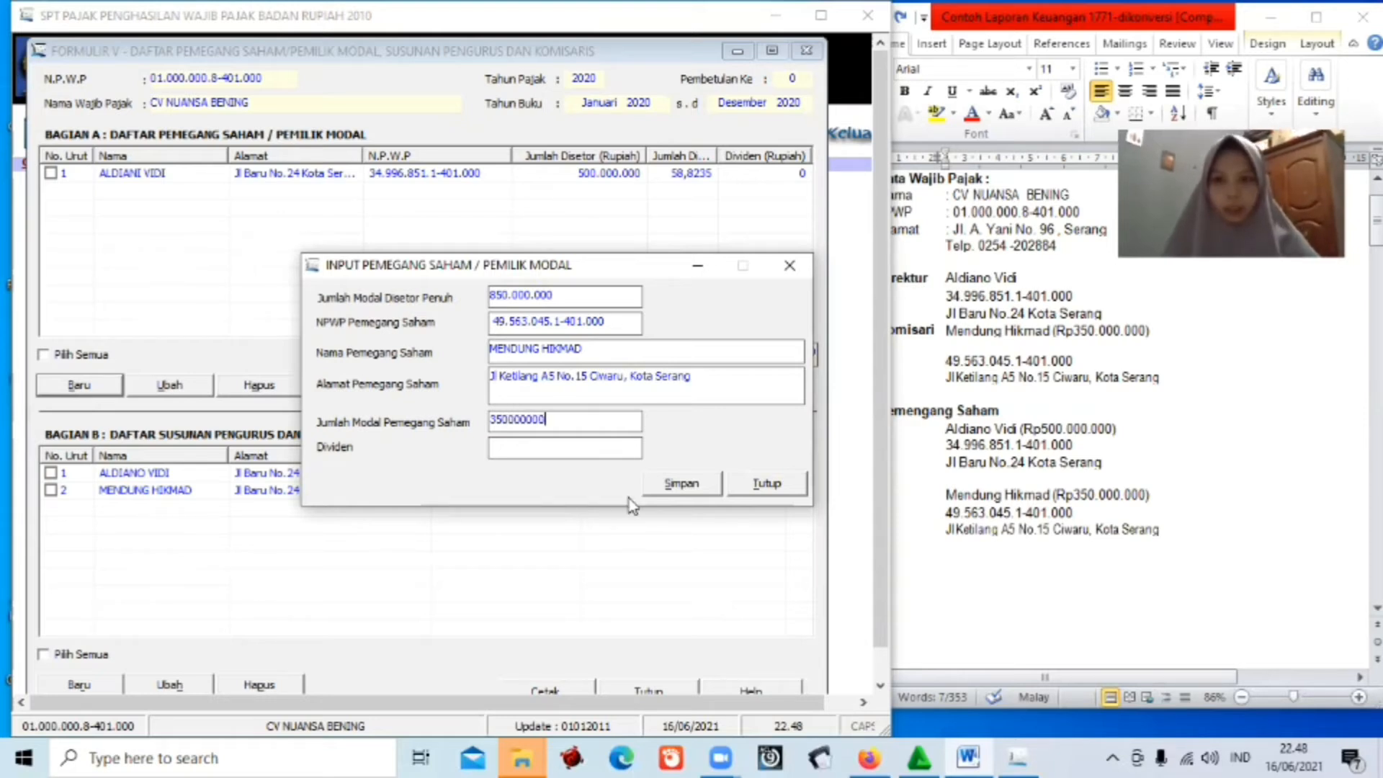
left_click(680, 484)
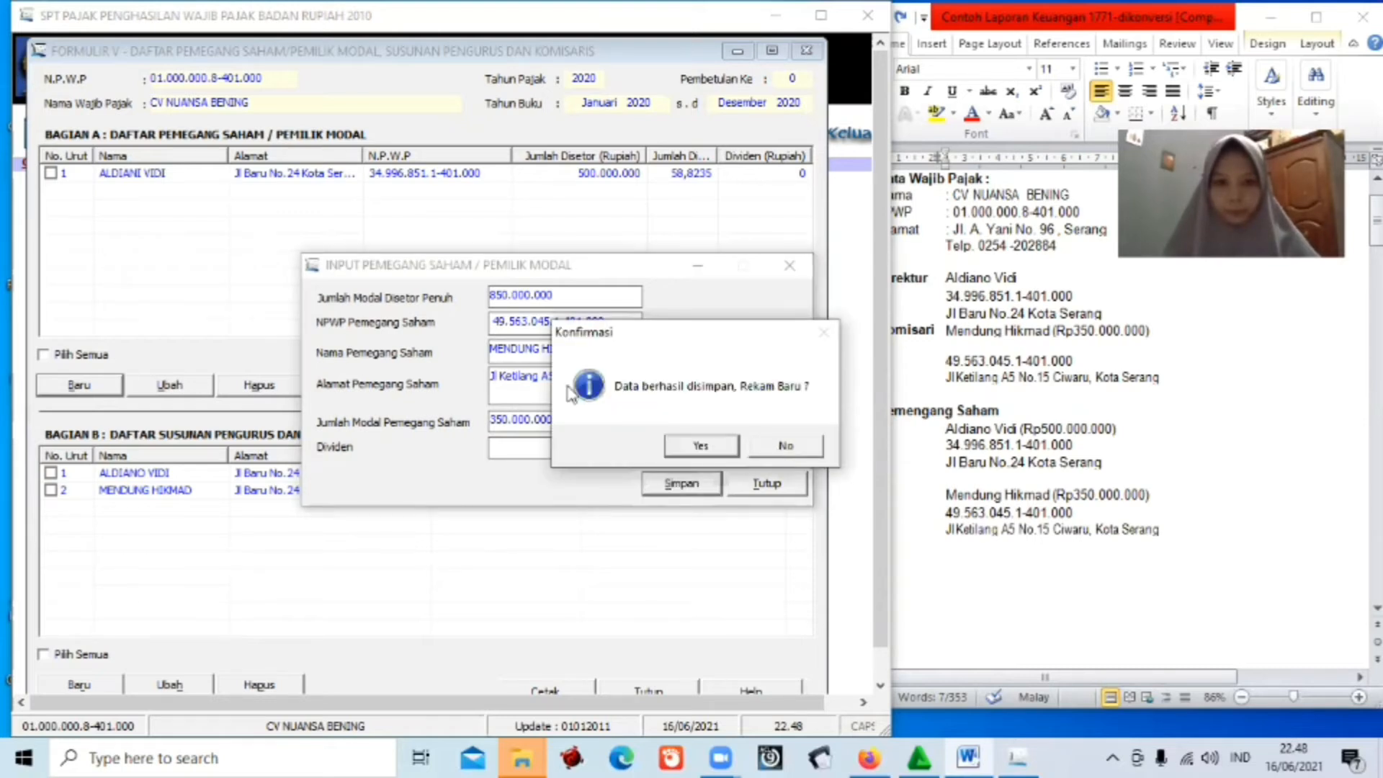
left_click(783, 446)
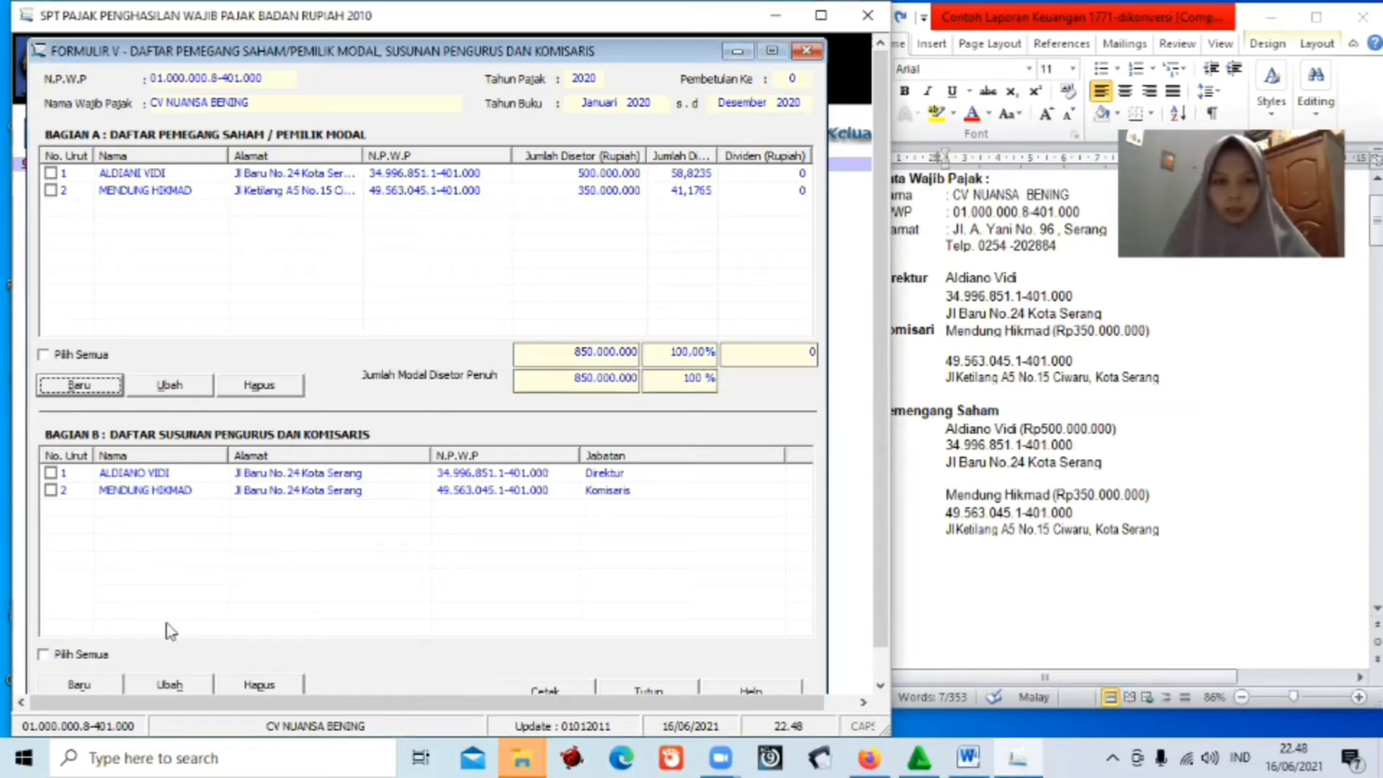
Close Formulir V and bring up the SPT PPh attachment list at Formulir 1771-IV.
left_click(673, 690)
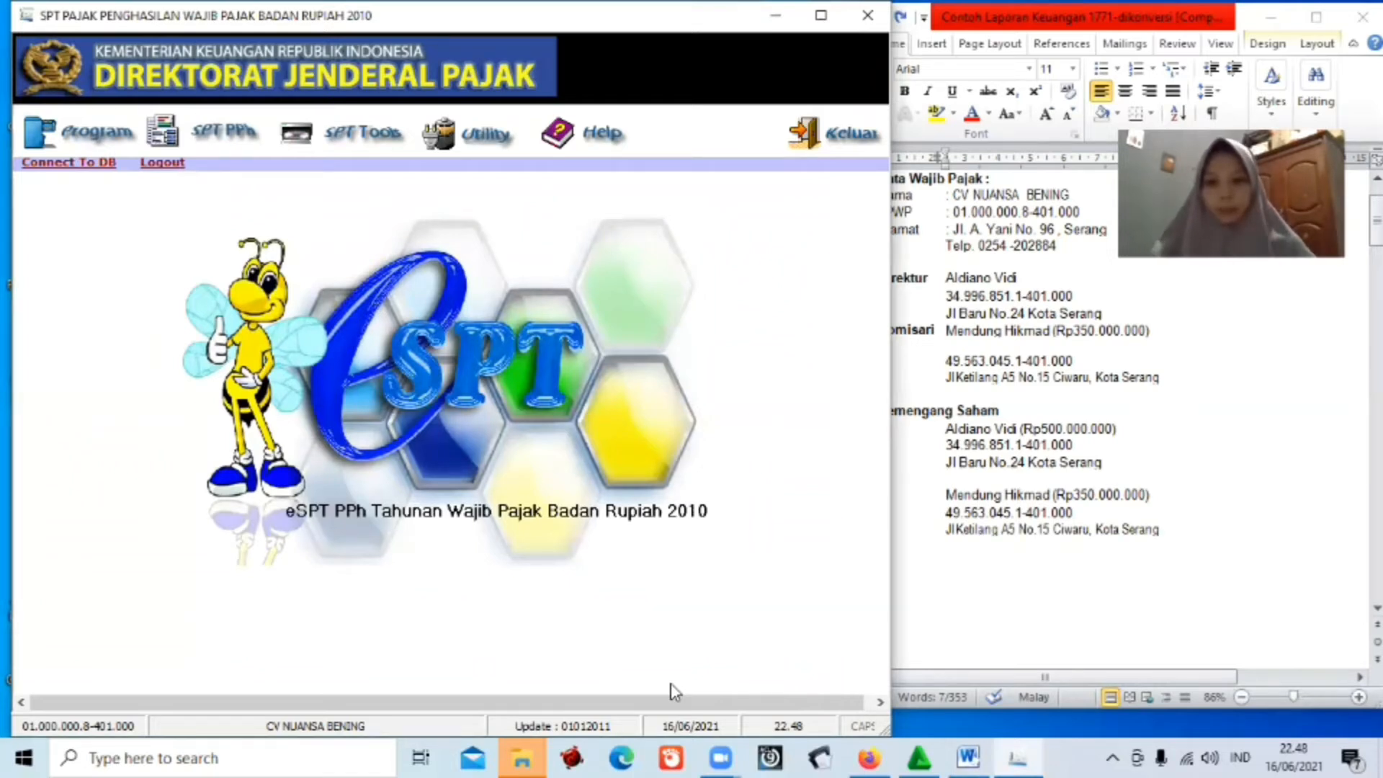
left_click(203, 139)
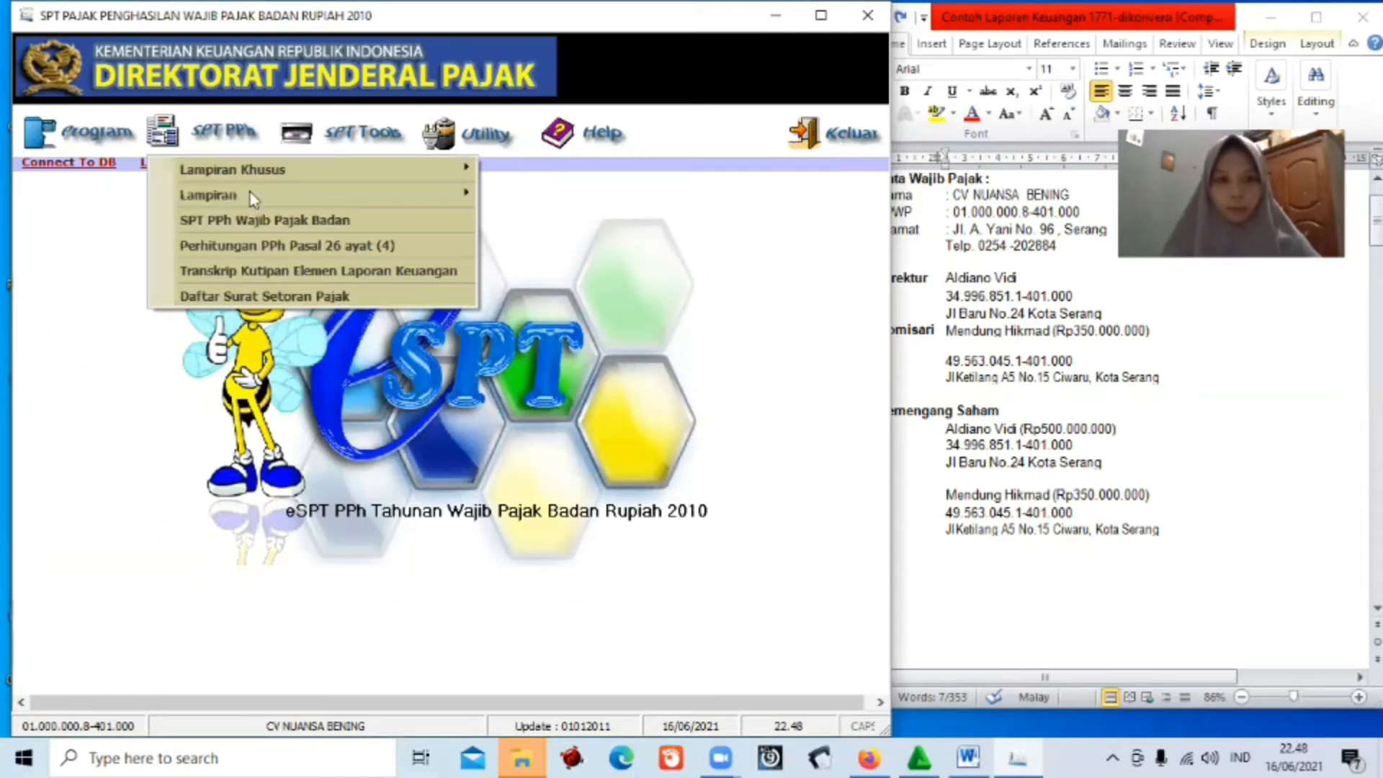
mouse_move(324, 195)
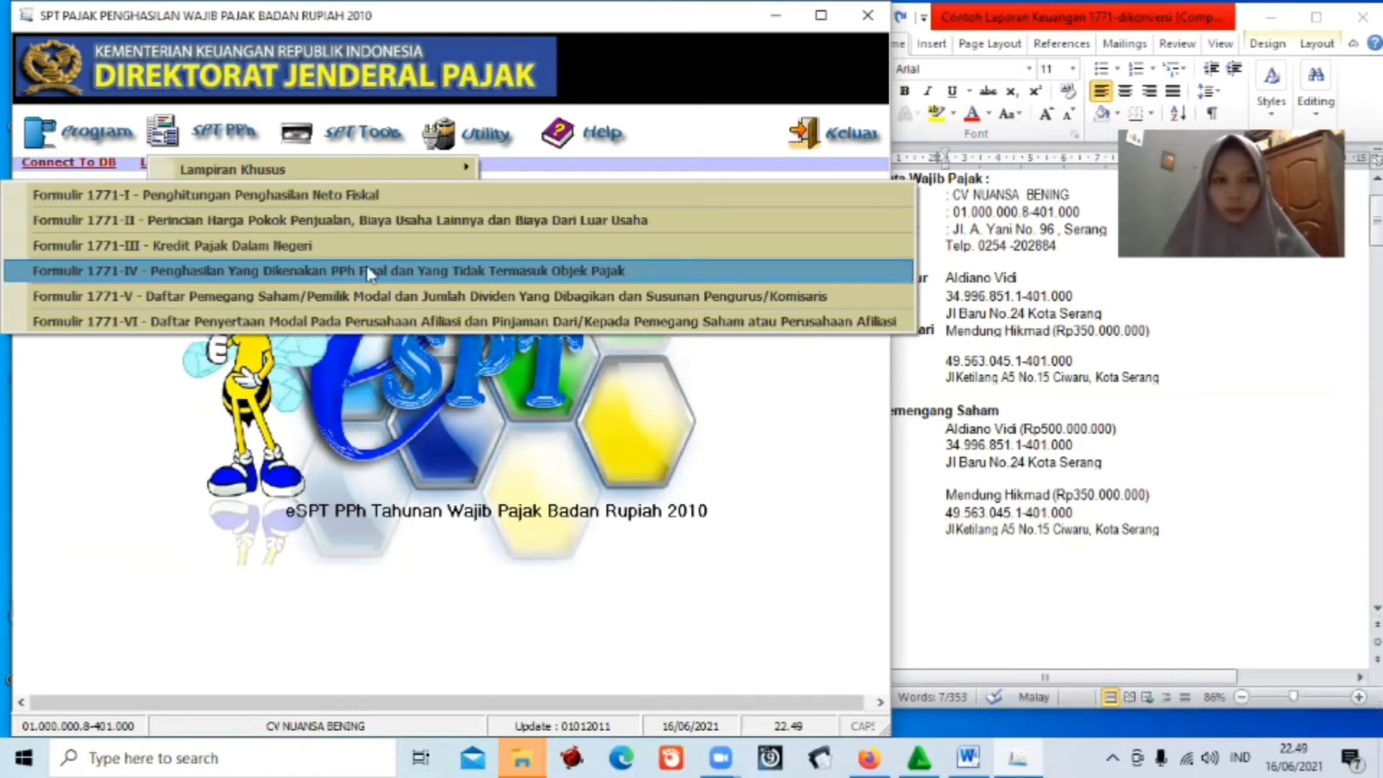
Open Formulir 1771-IV and start a new other final-taxed income entry.
left_click(408, 279)
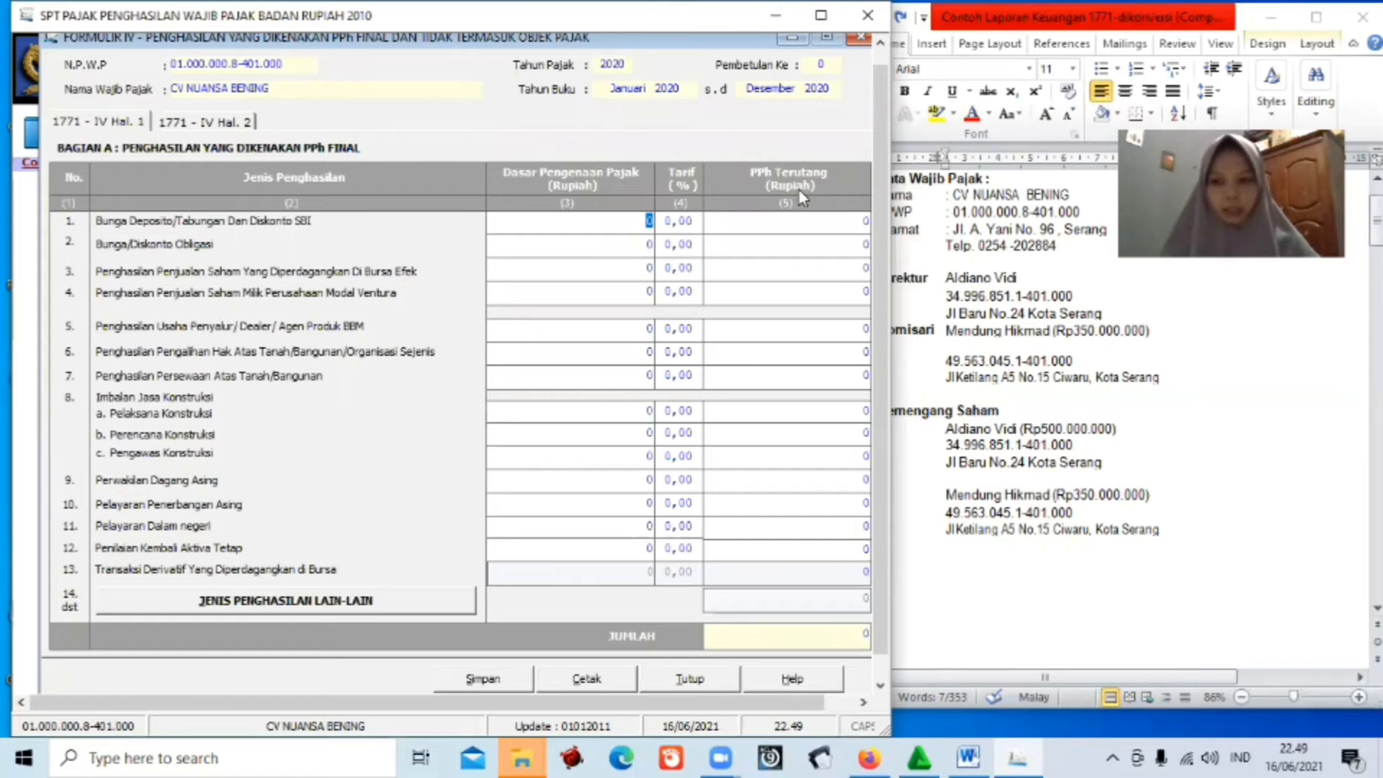
left_click(340, 597)
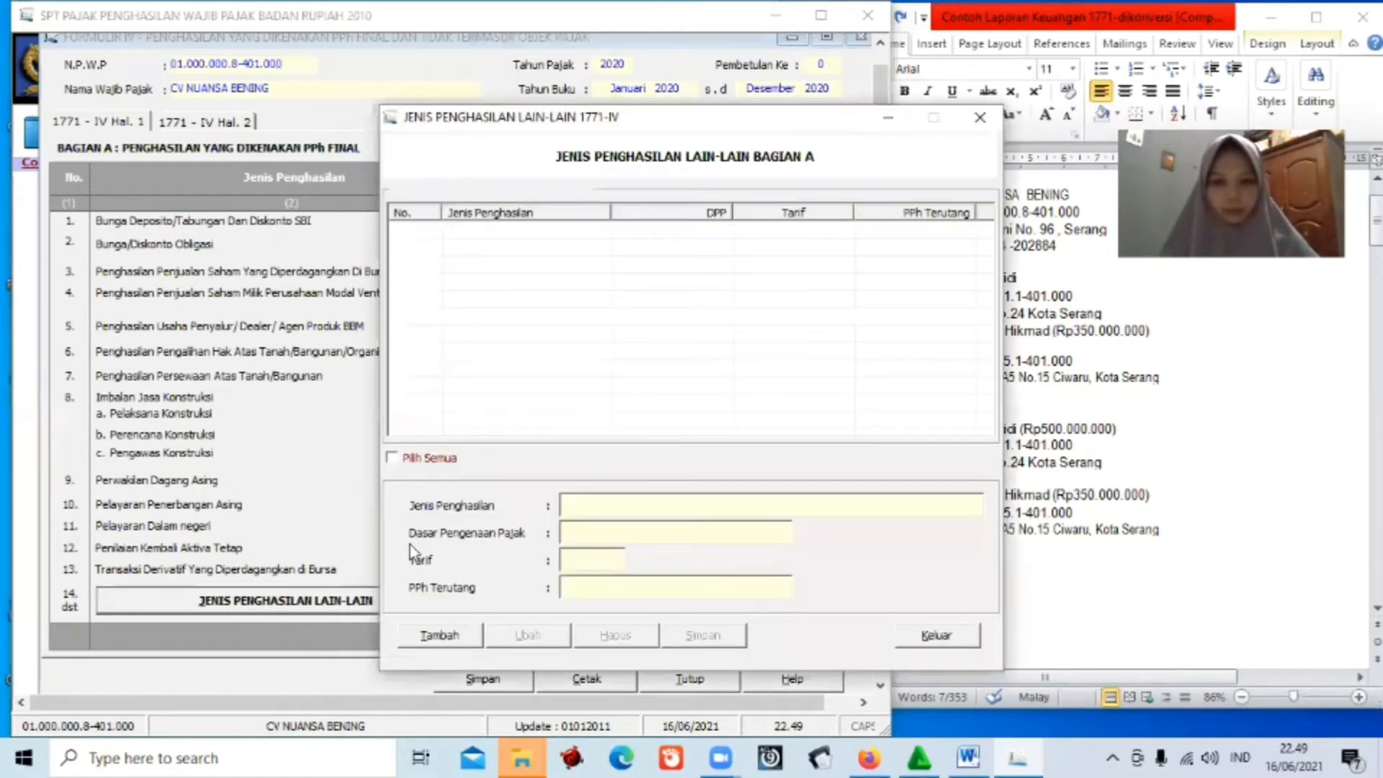
left_click(452, 635)
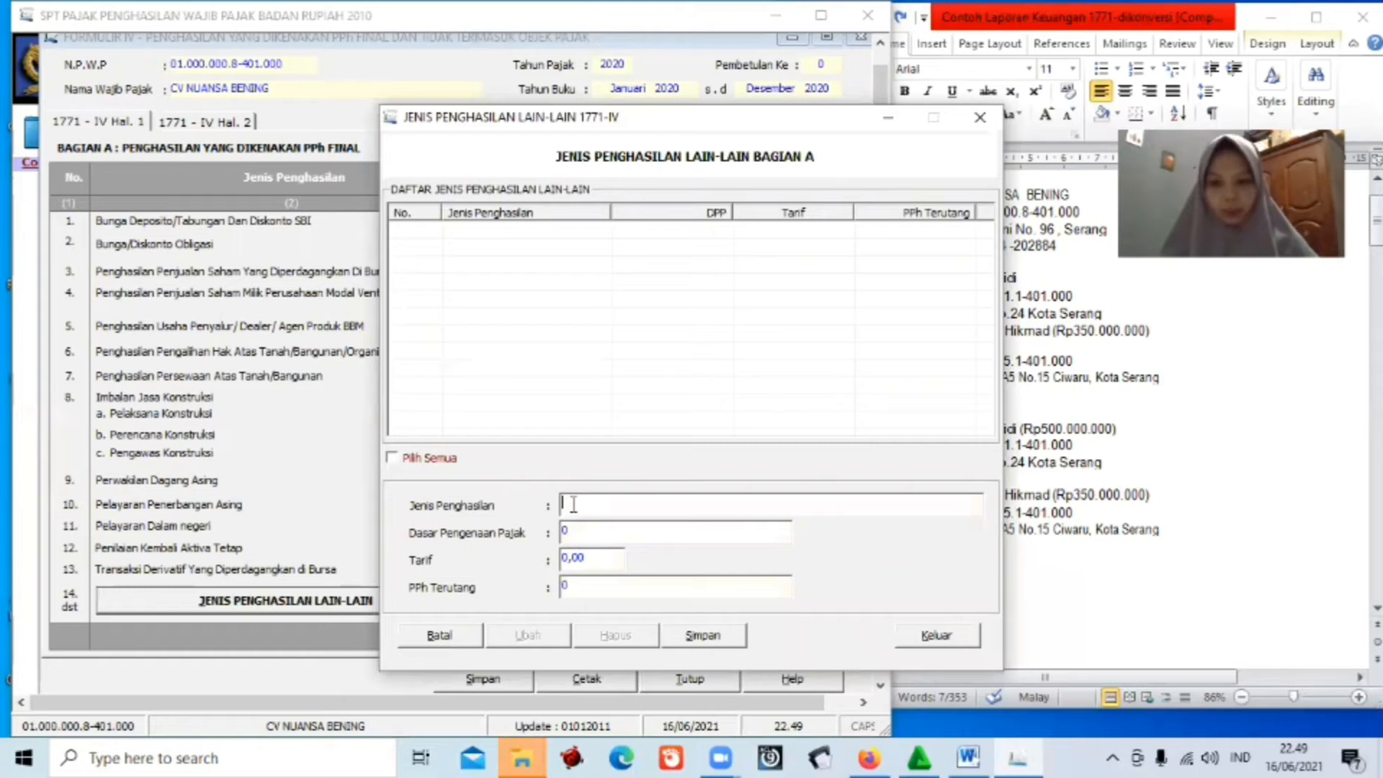
Record pp 46 income with DPP 4.626.915.486 at rate 0,5 (tax 23.134.577) and save it.
type("pp")
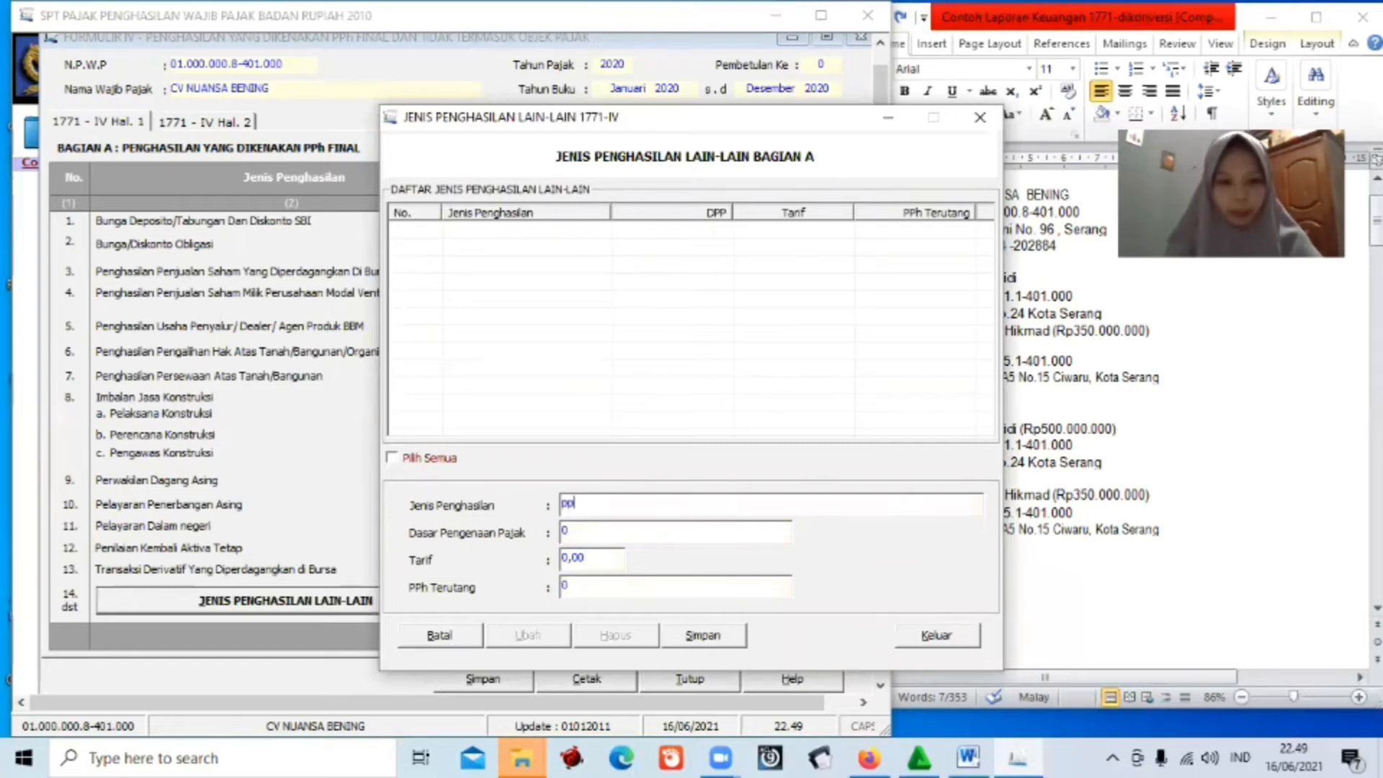
type(" 46")
left_click(577, 532)
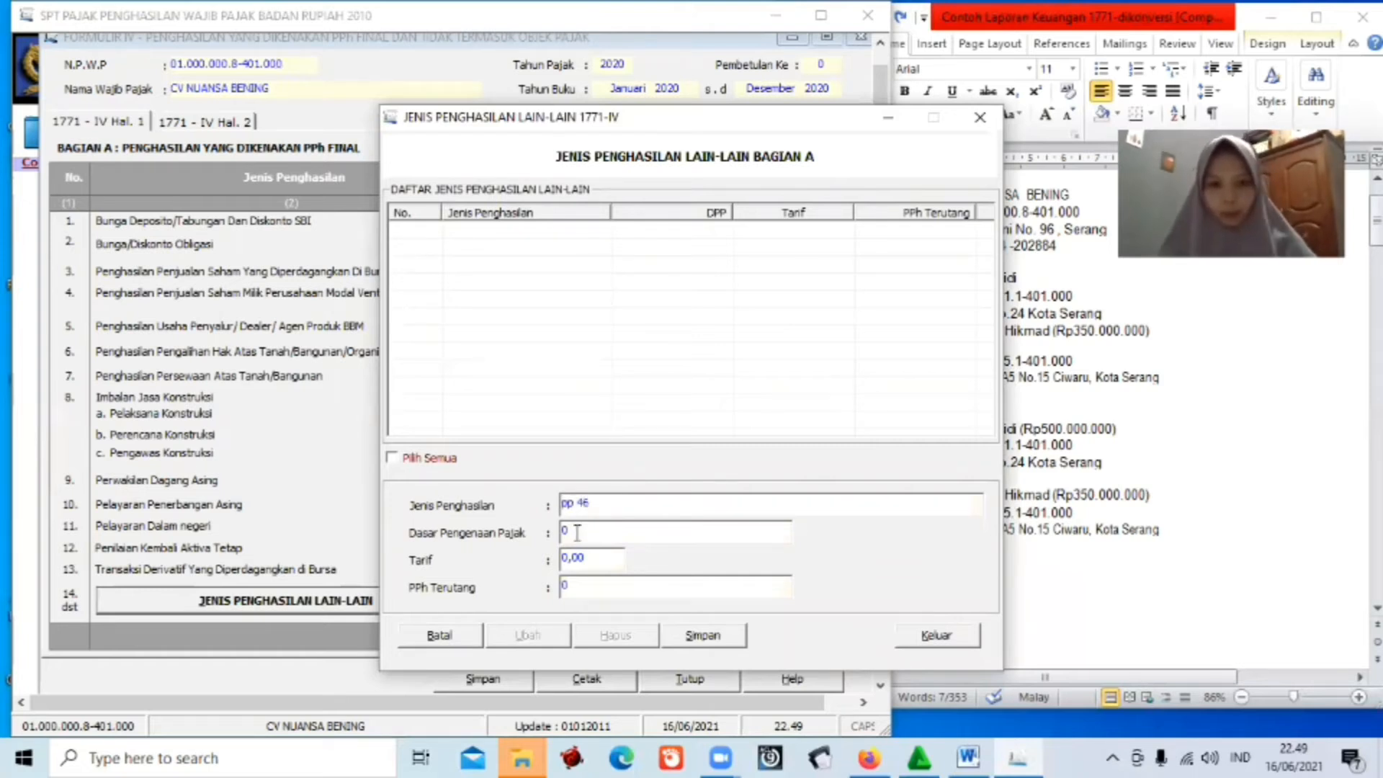
double_click(577, 532)
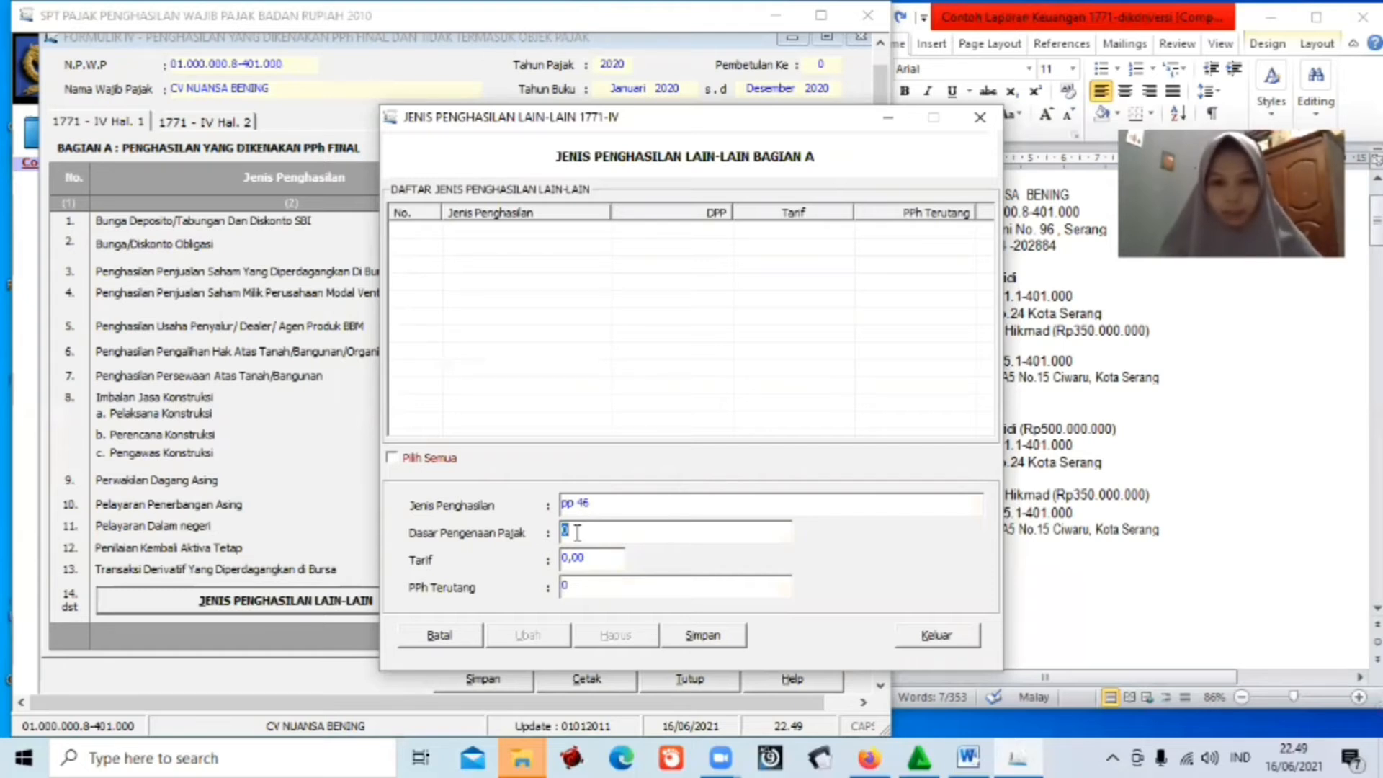
key("BackSpace")
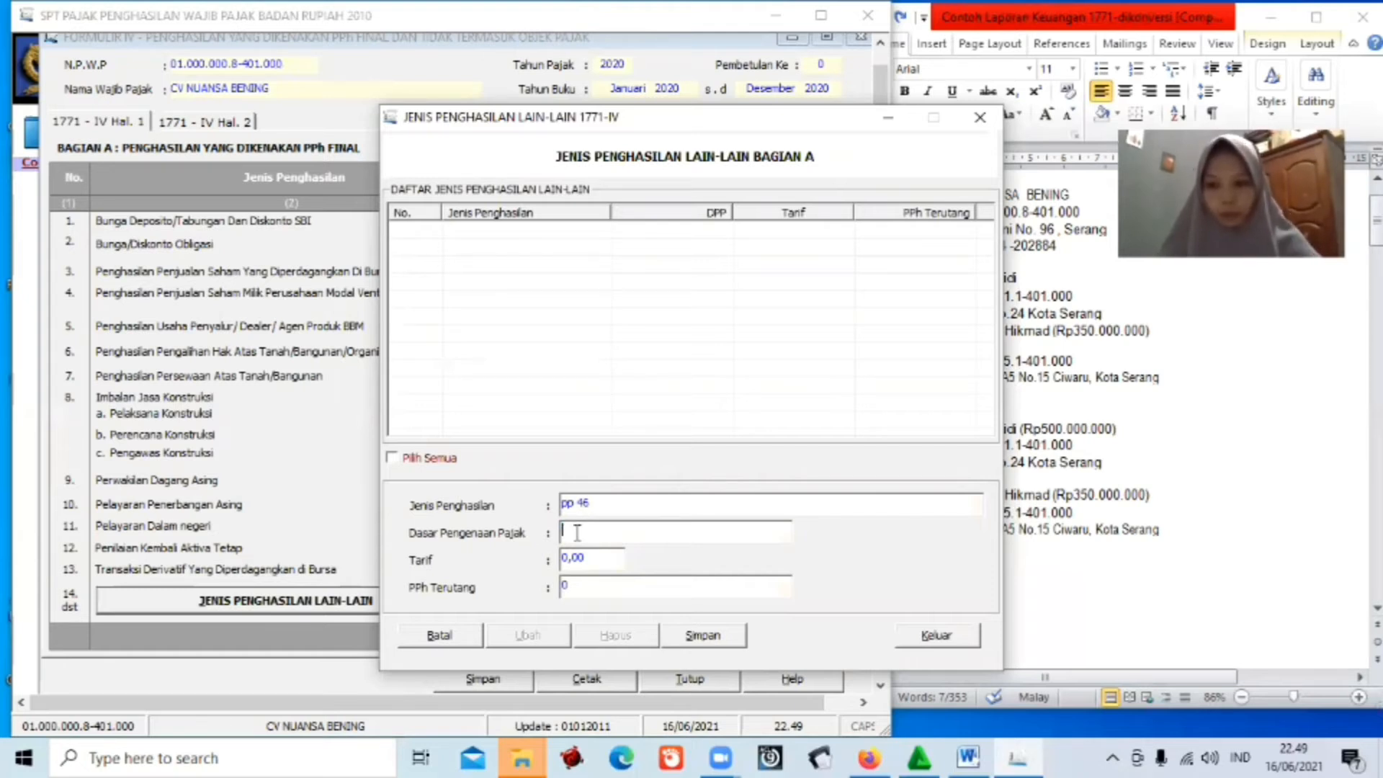
type("4")
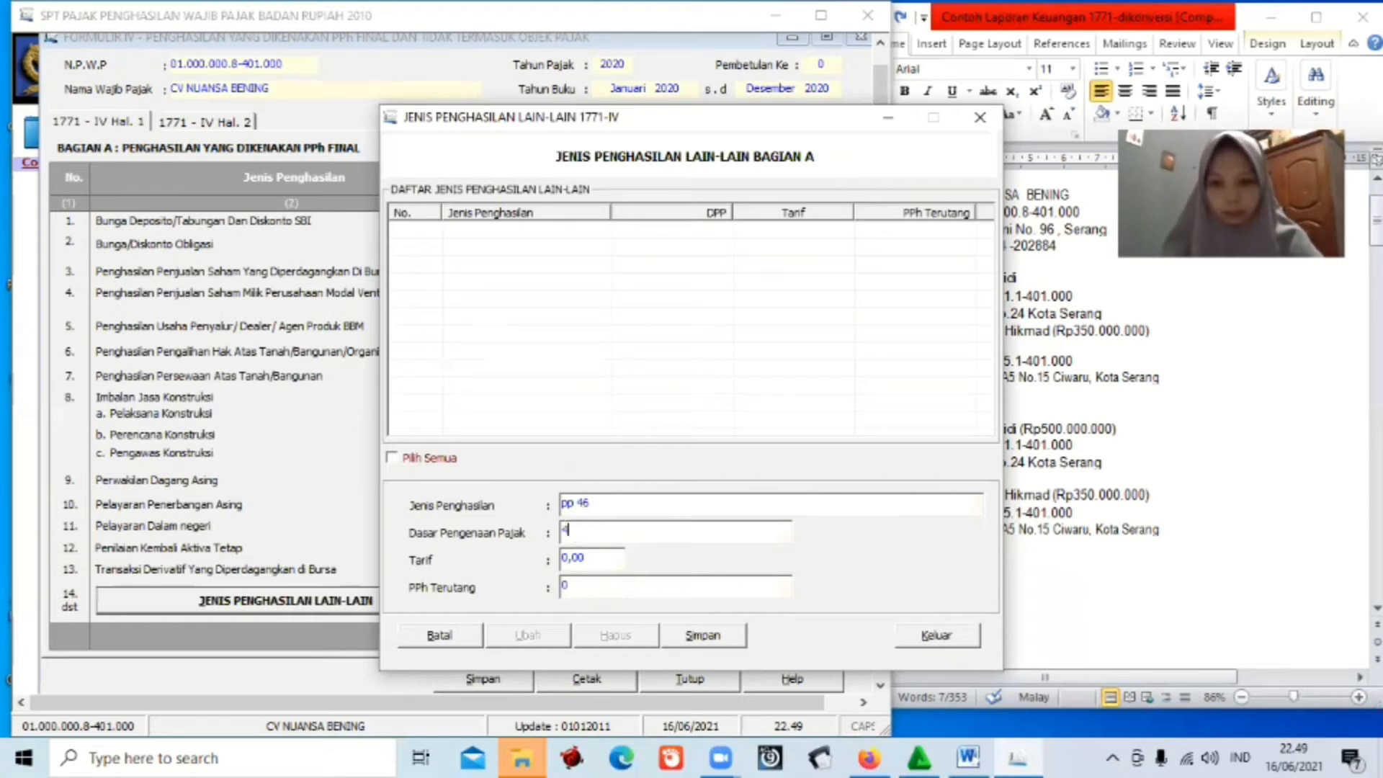
type("62")
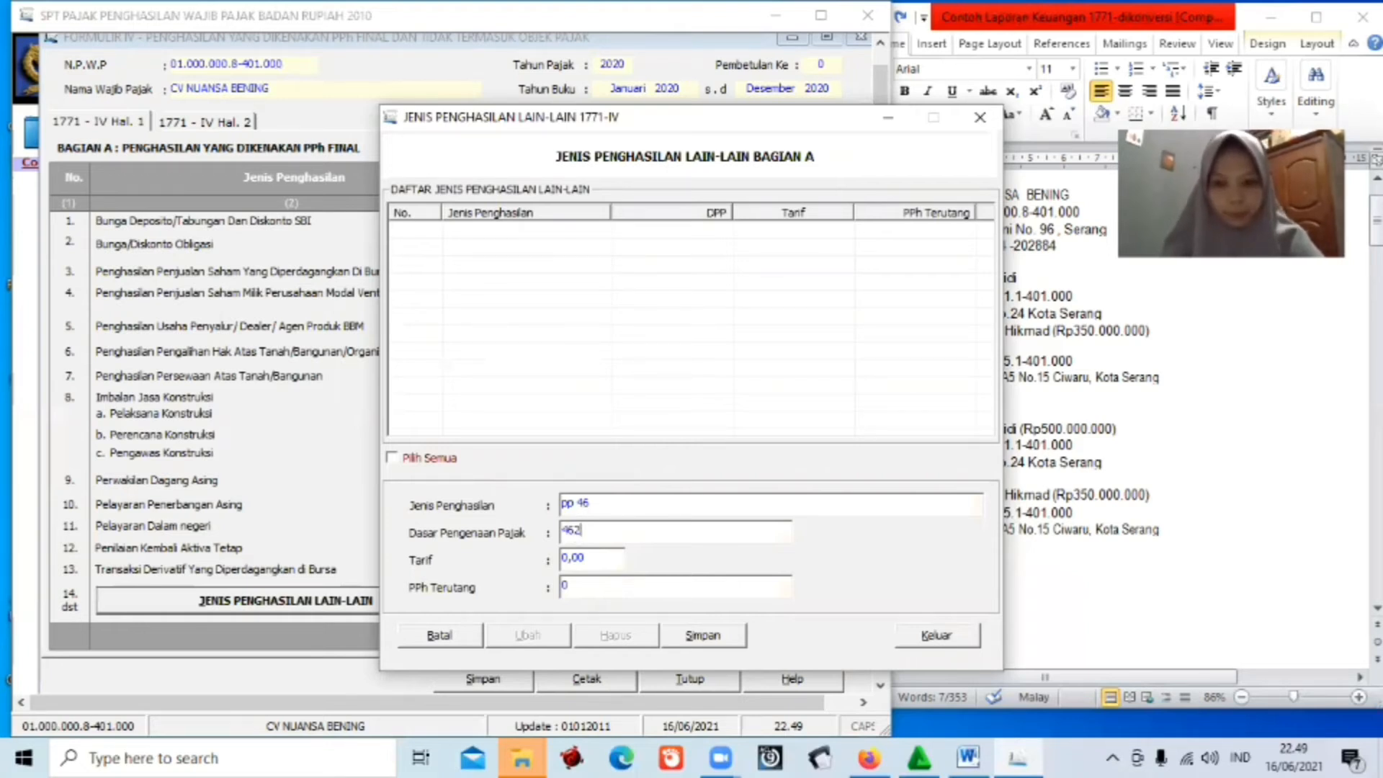
type("6915486")
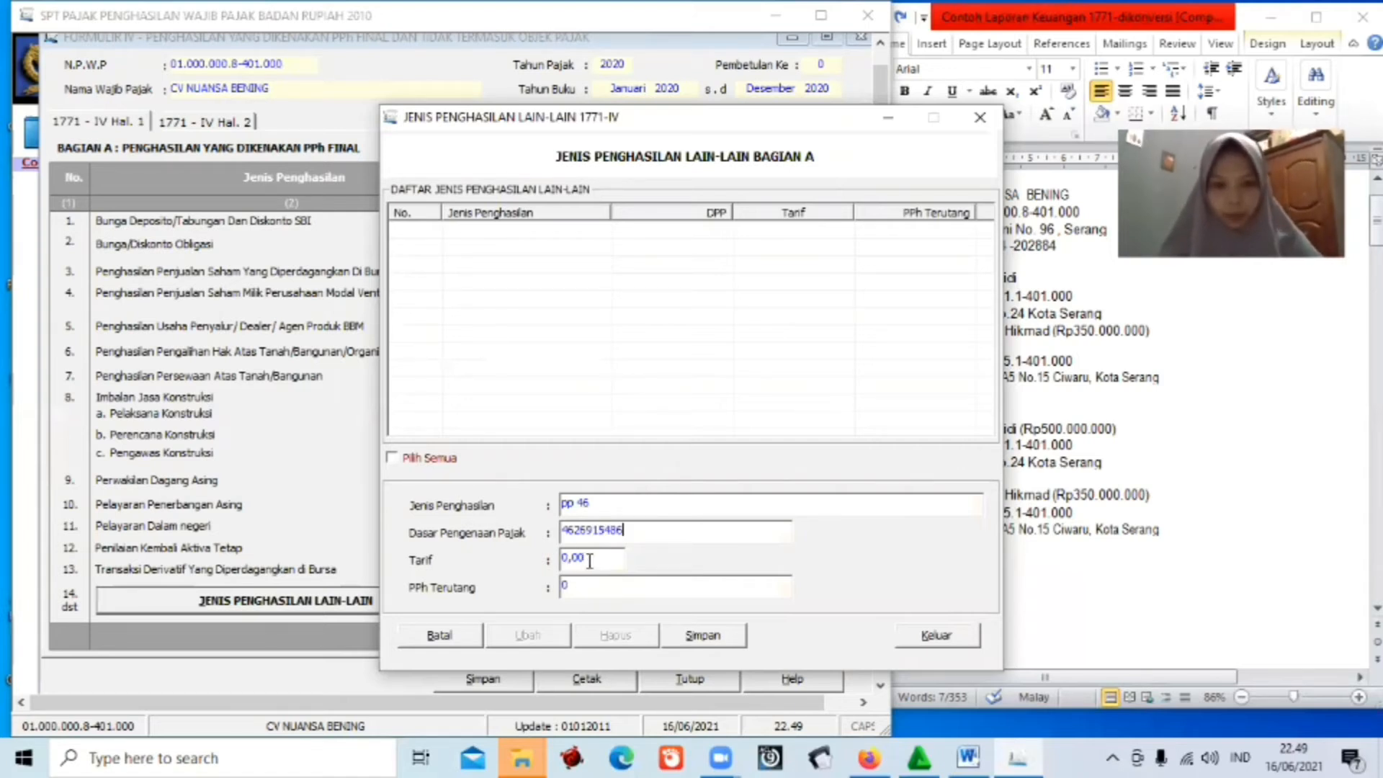
left_click(589, 560)
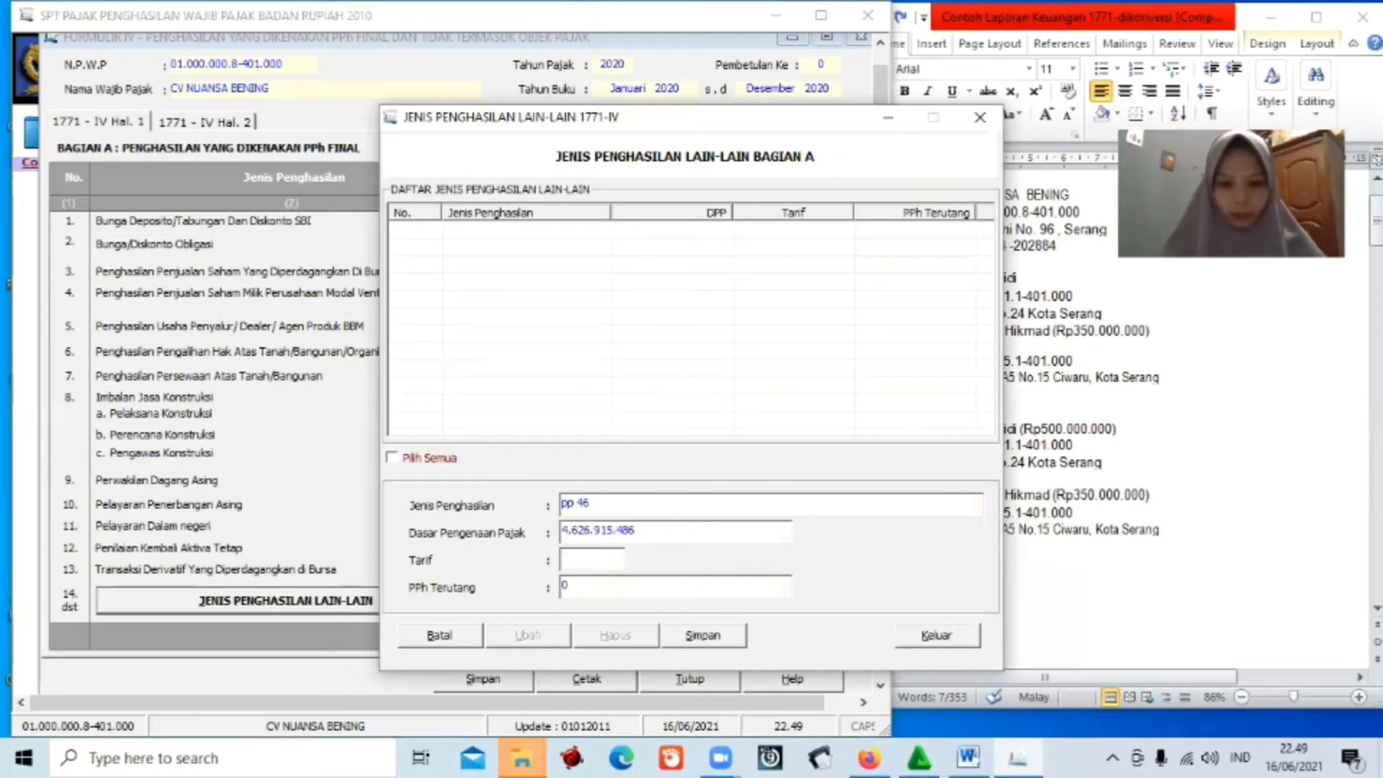
type("0,5")
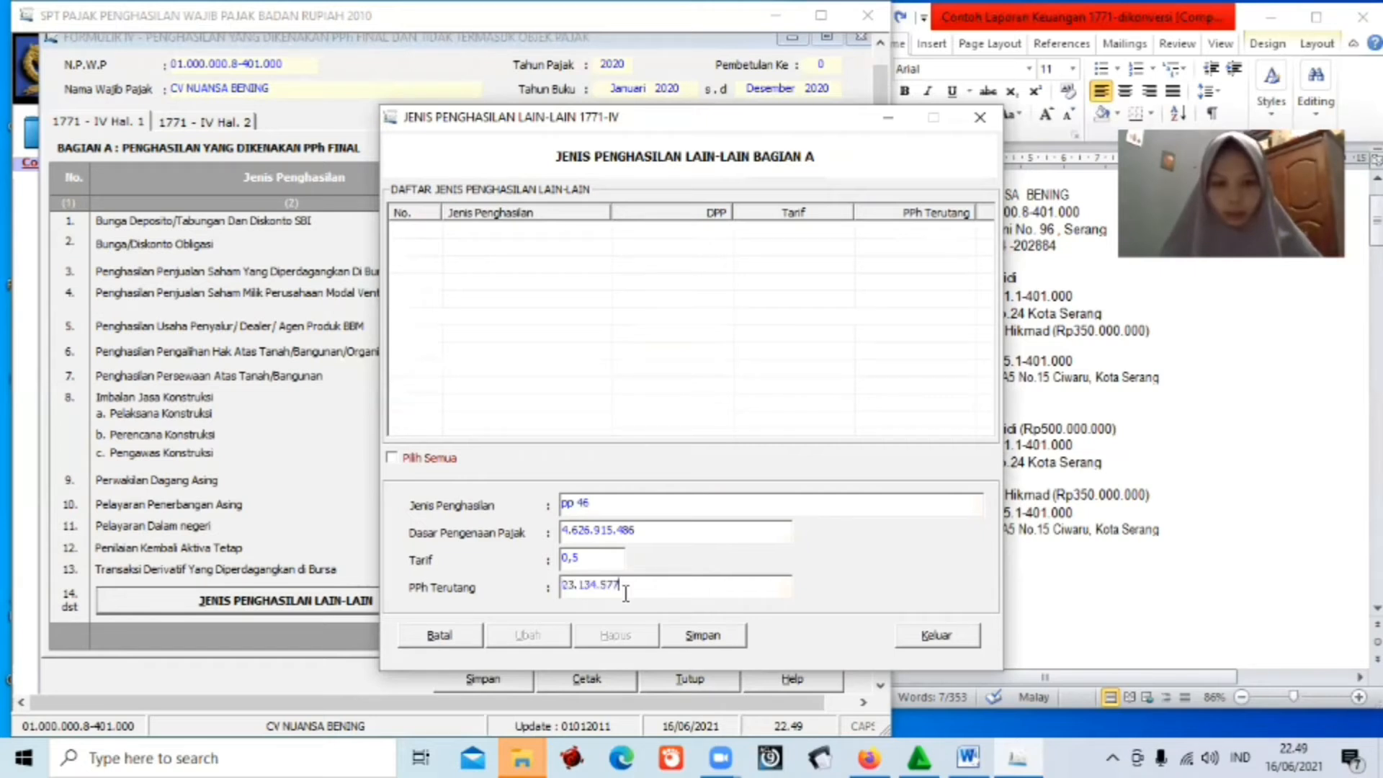
left_click(625, 593)
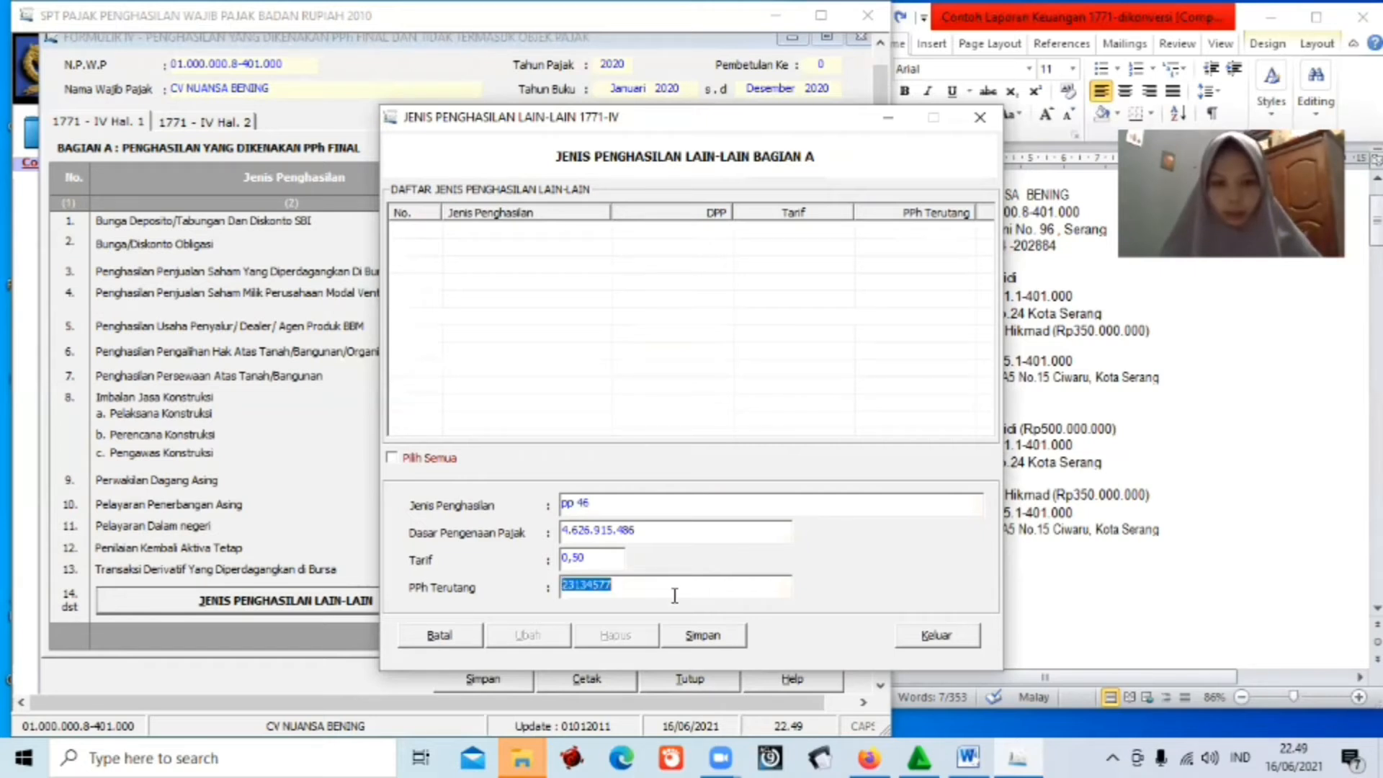
left_click(698, 635)
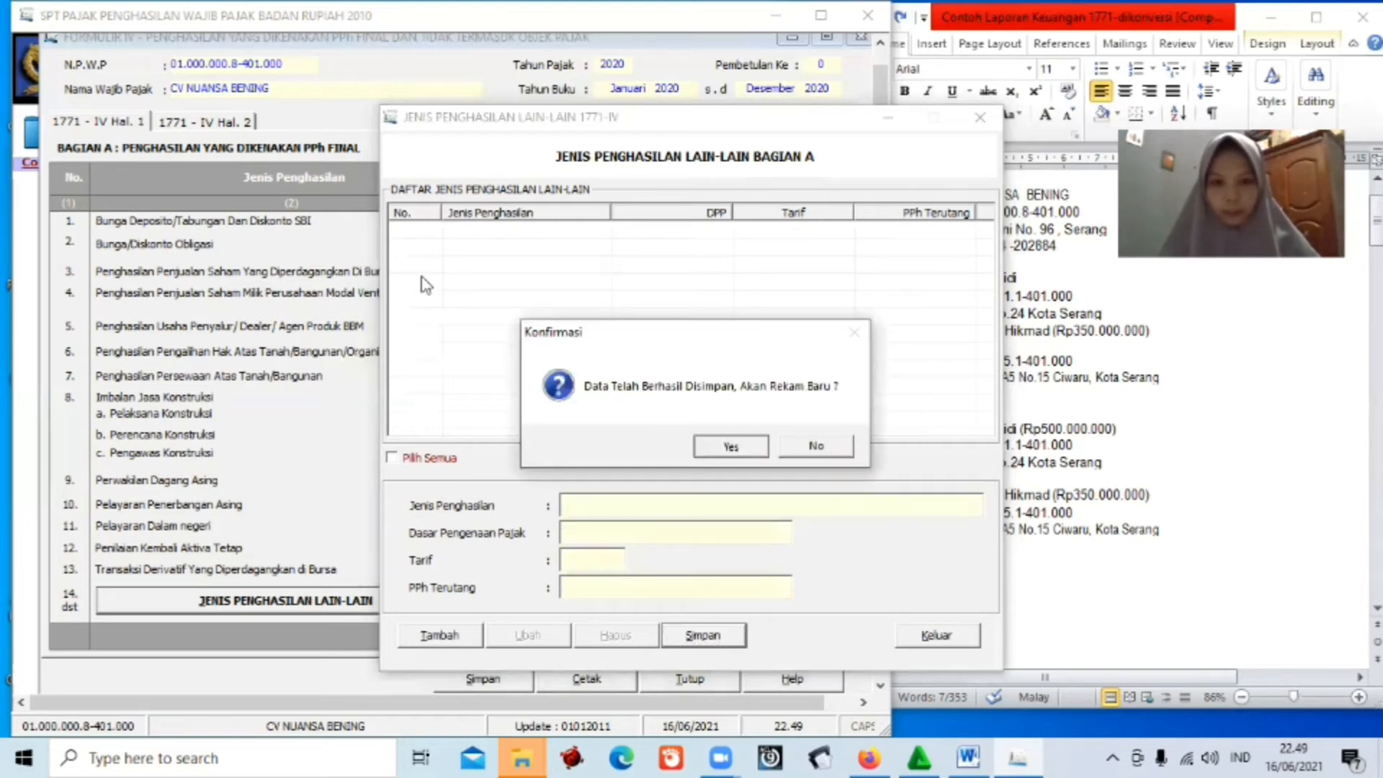
left_click(731, 447)
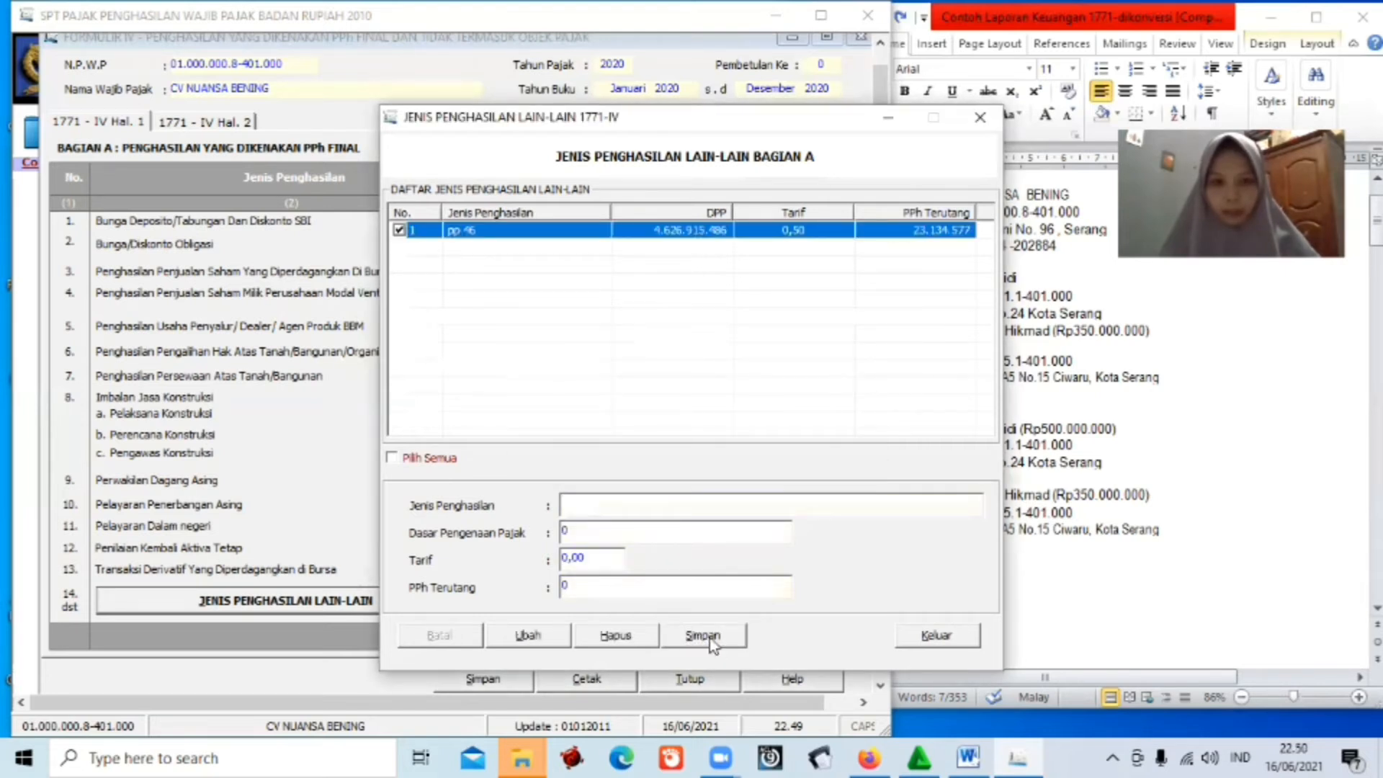
left_click(934, 635)
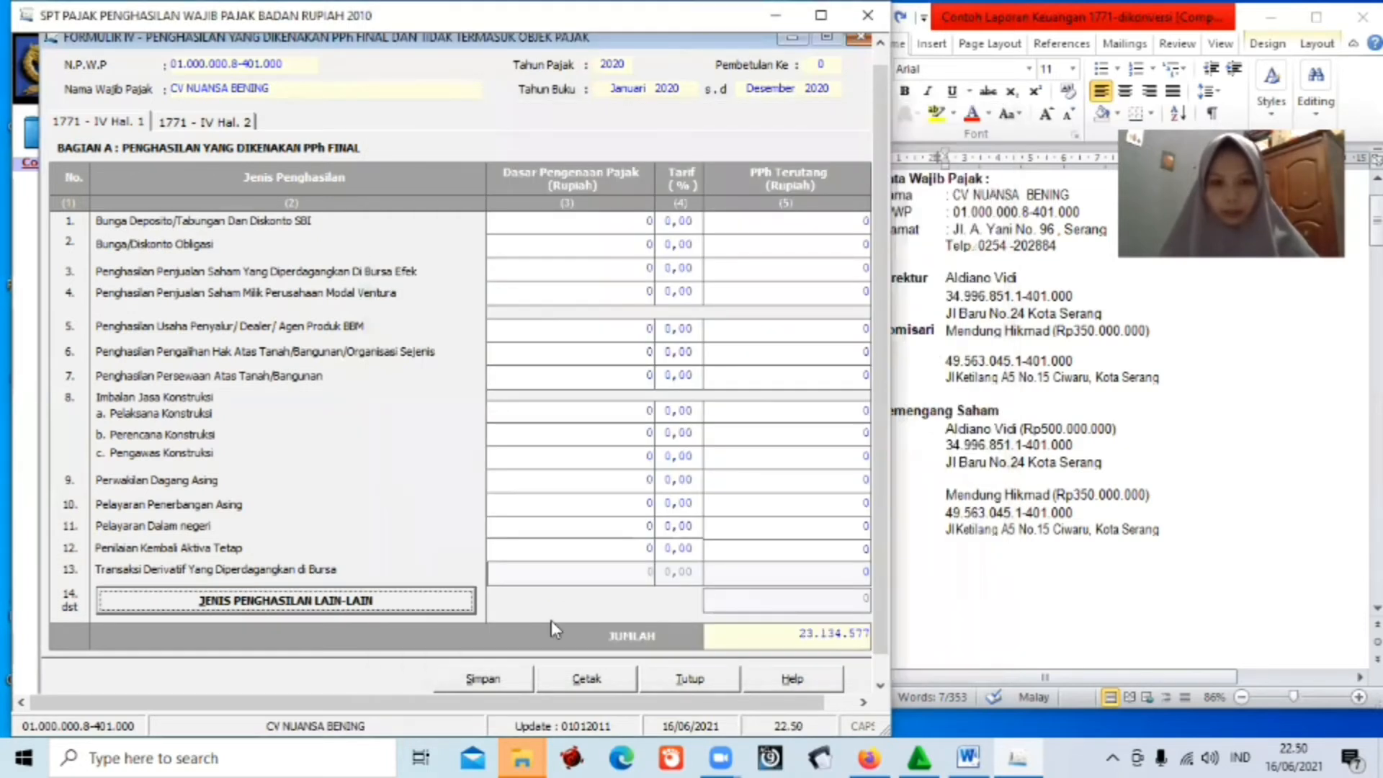
Save Formulir 1771-IV with its 23.134.577 total, confirm, and close the form.
left_click(512, 678)
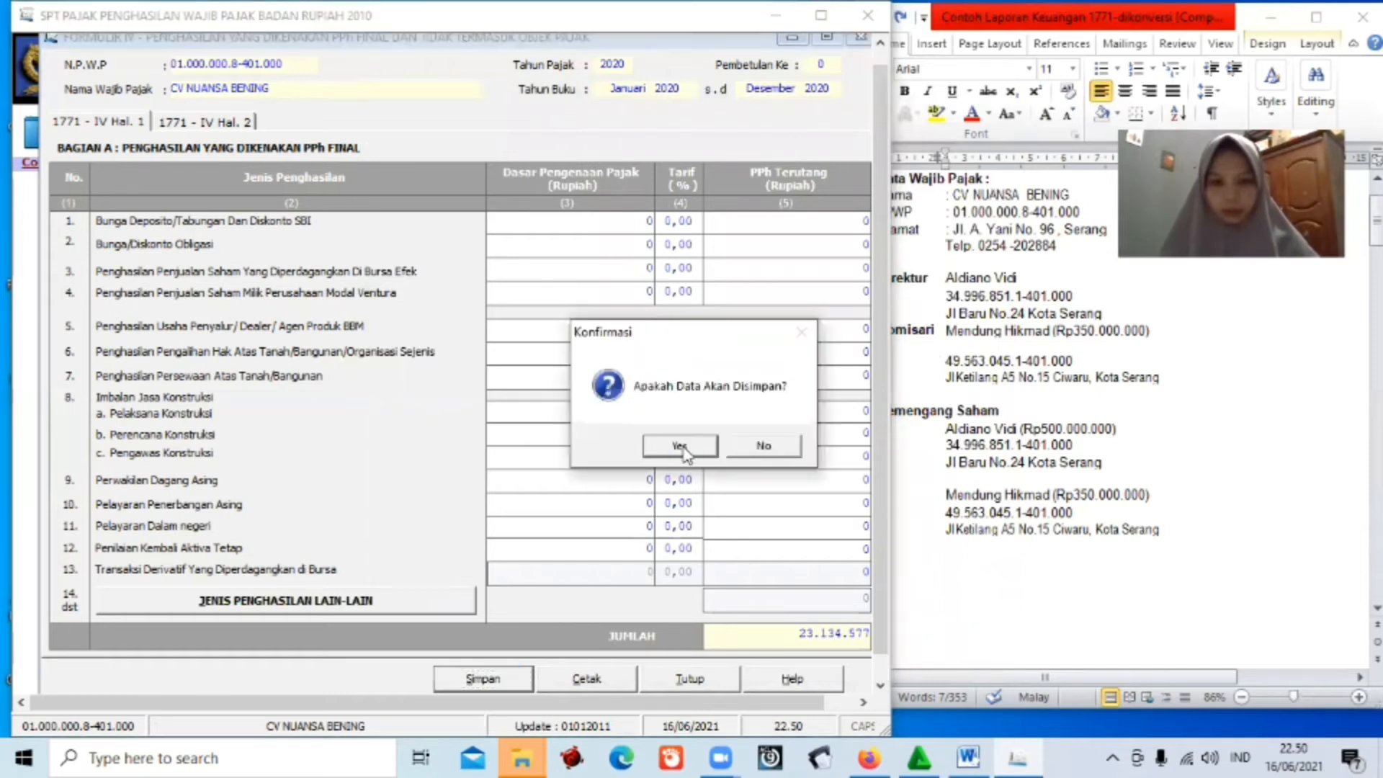
left_click(684, 453)
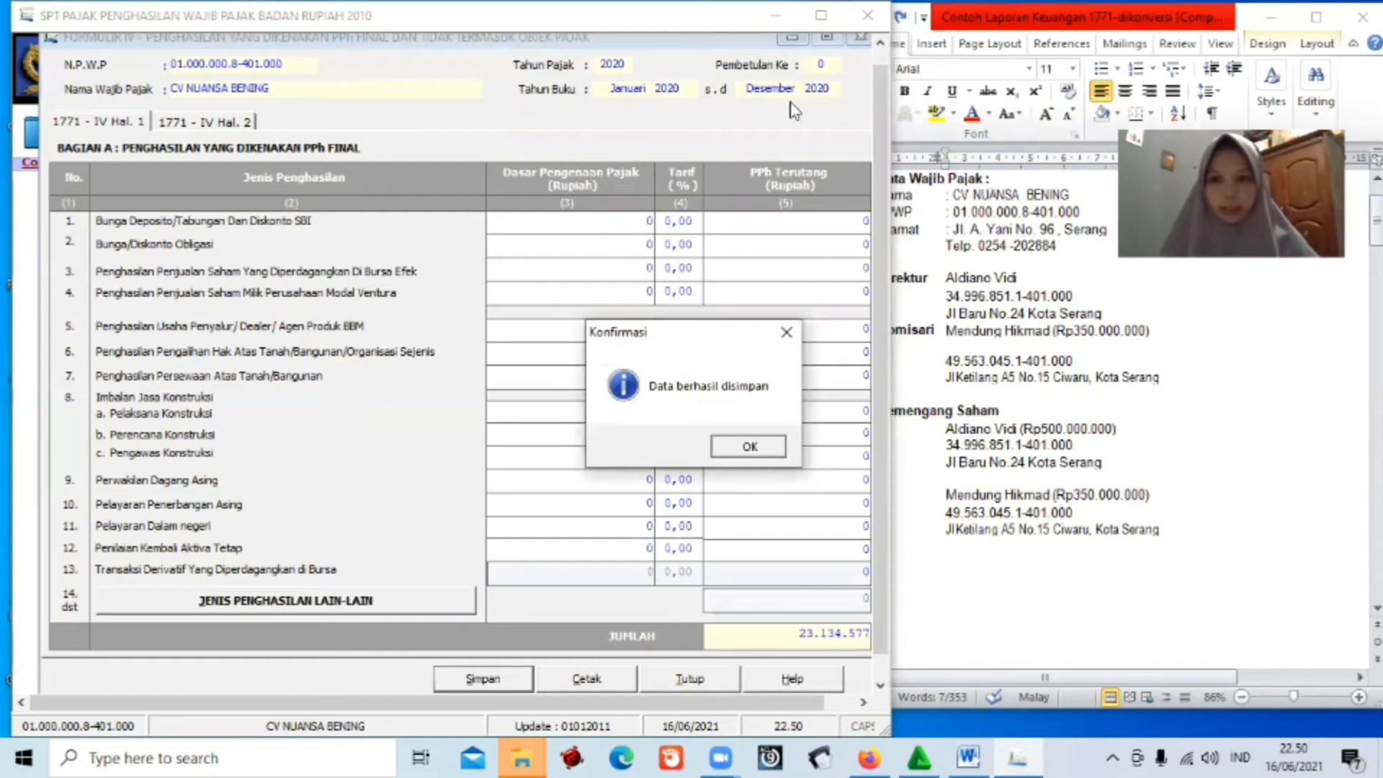
key("Return")
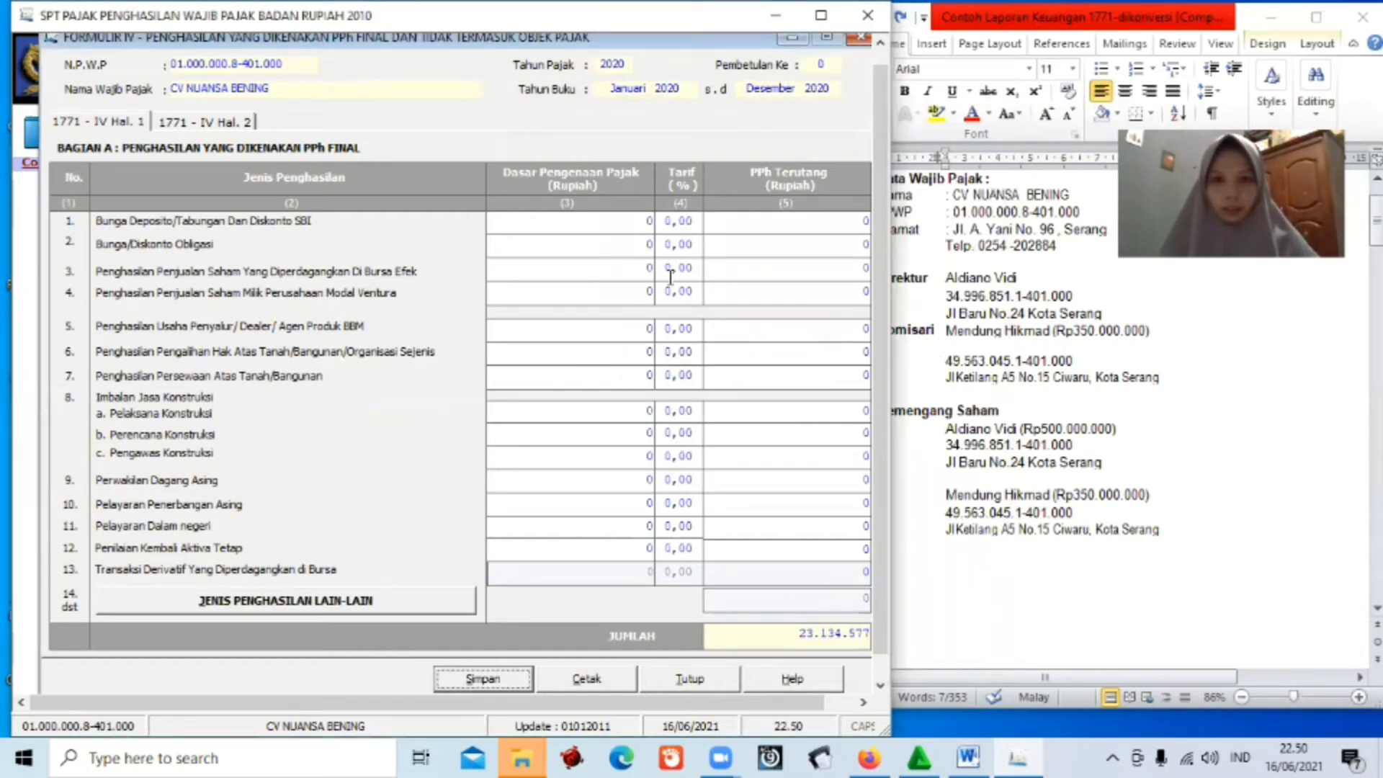
left_click(690, 679)
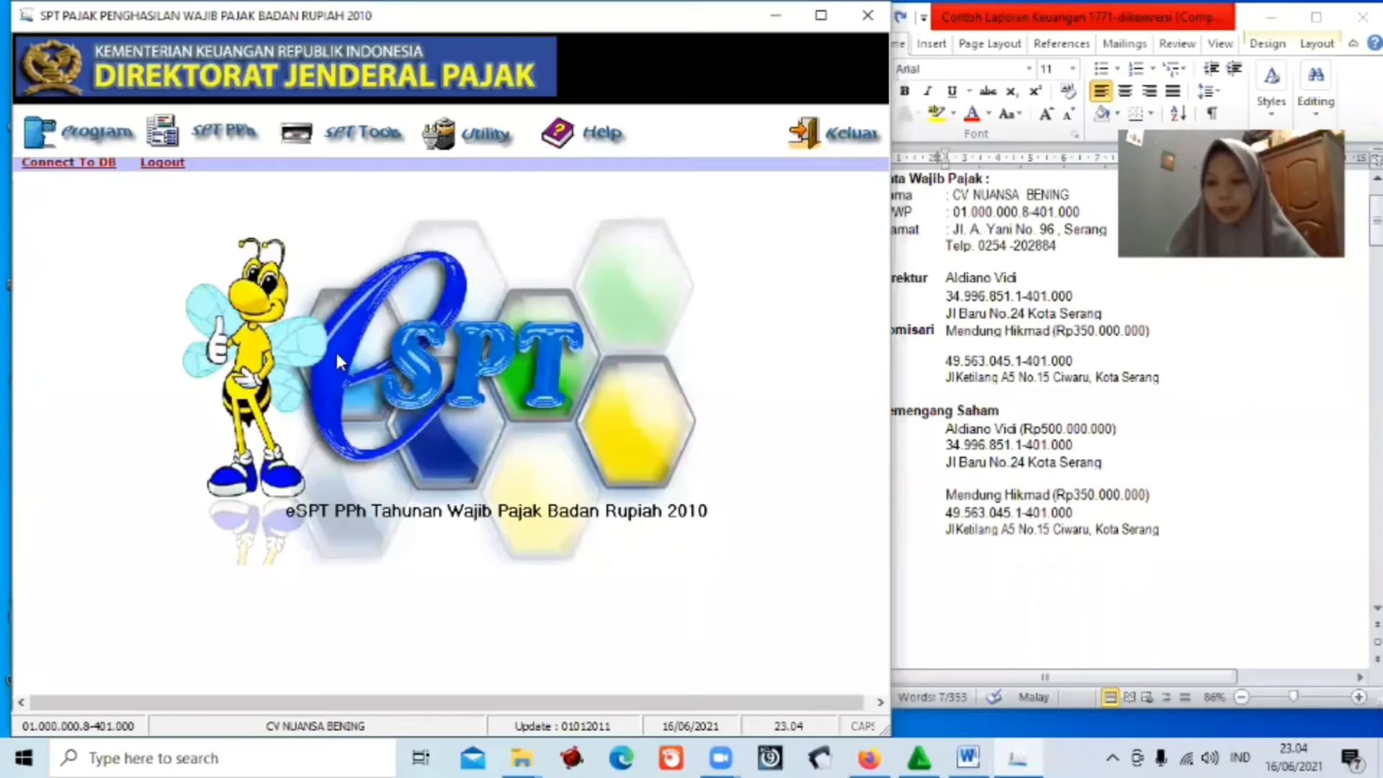
Open Formulir 1771-III - Kredit Pajak Dalam Negeri from the SPT PPh attachments.
left_click(230, 138)
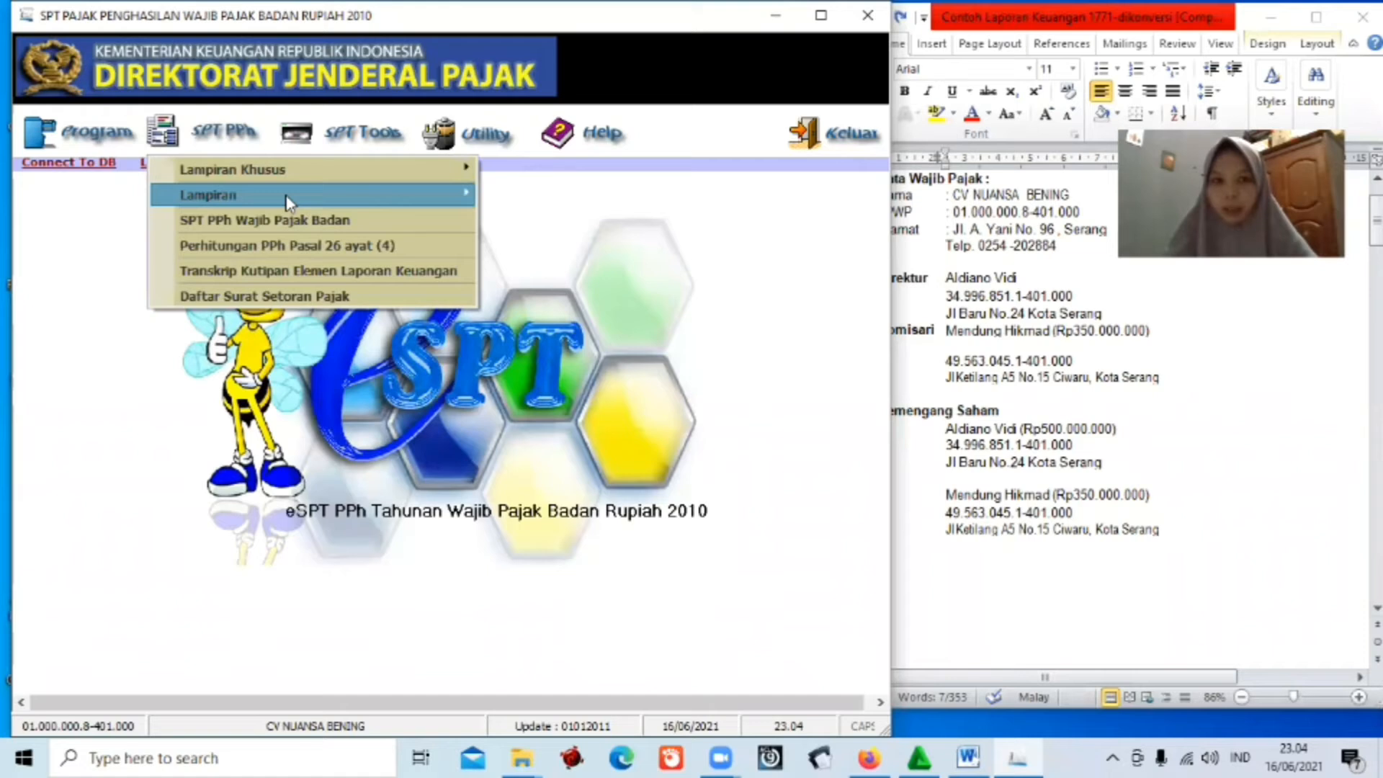
left_click(335, 195)
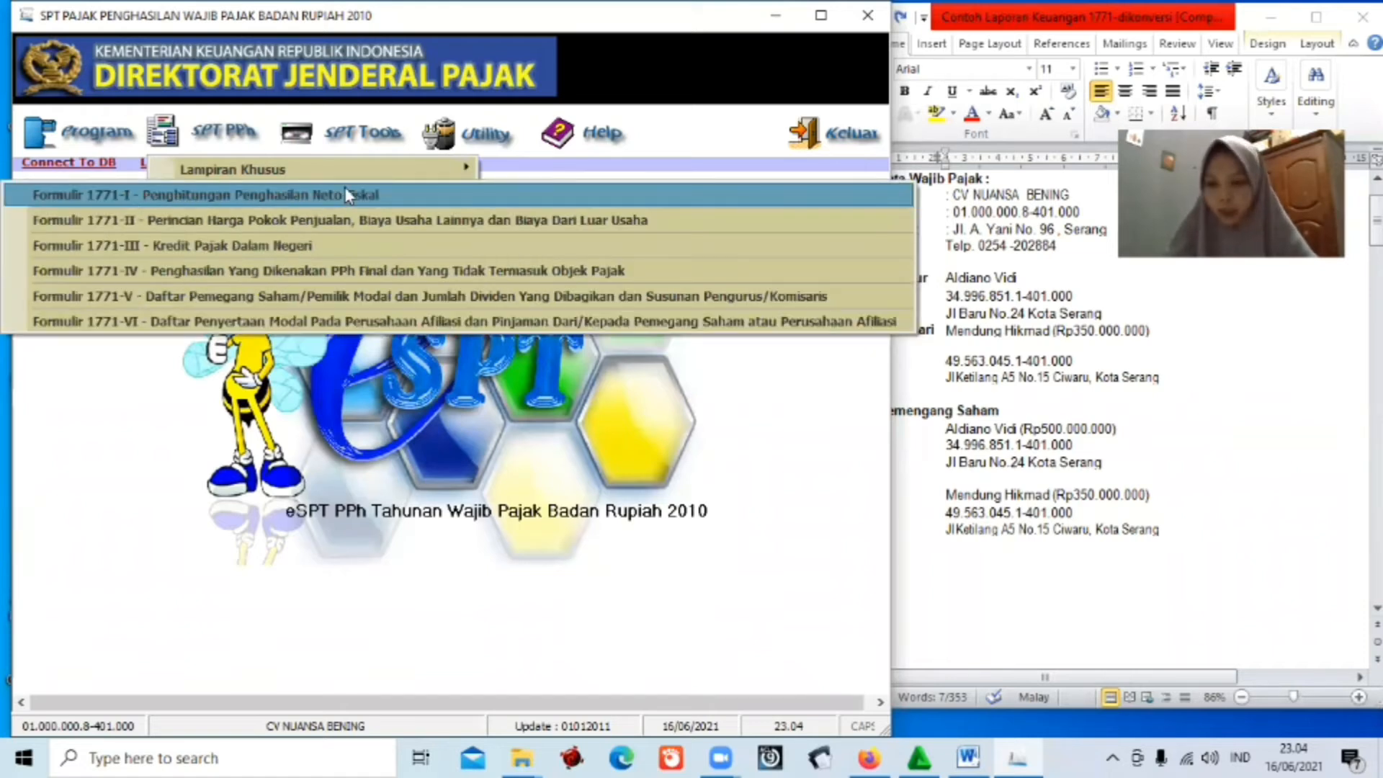
left_click(325, 245)
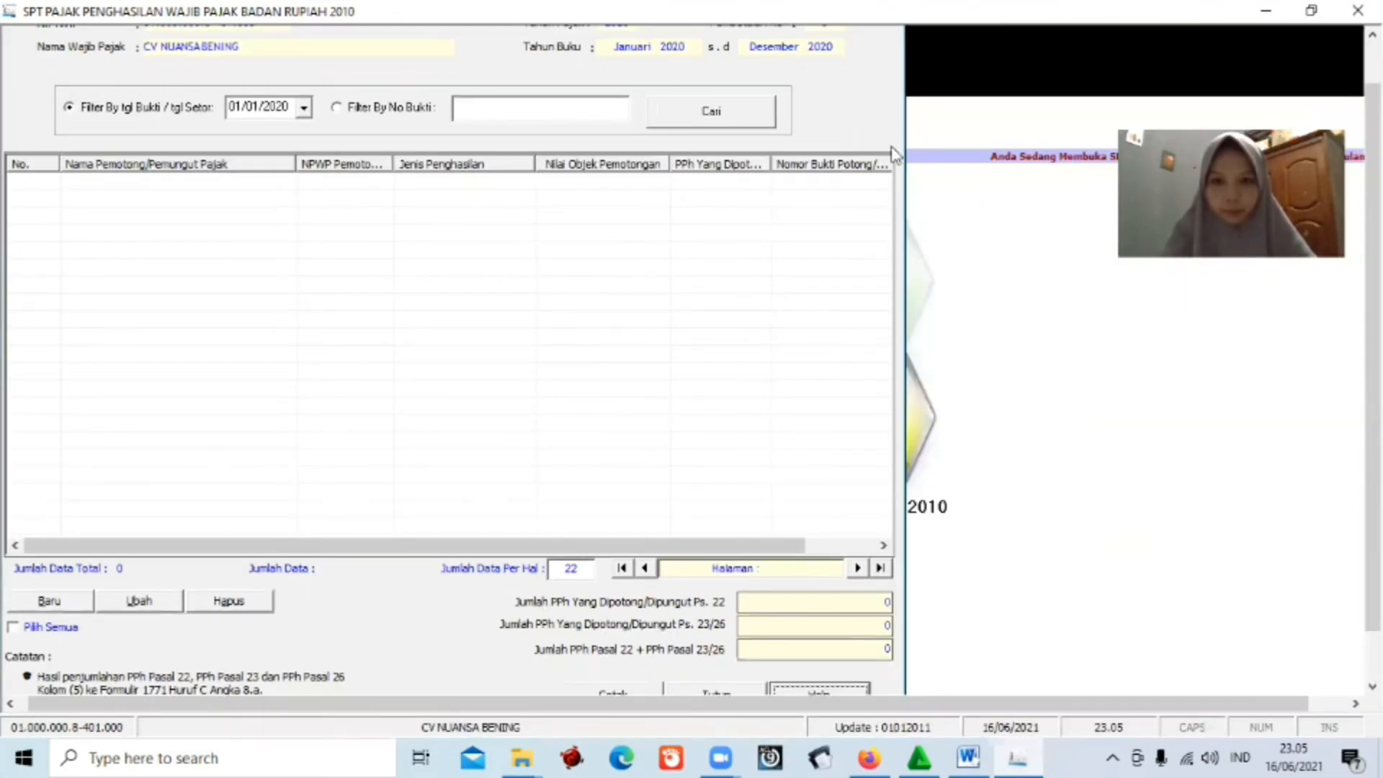
Close the empty Formulir 1771-III PPh 22 and 23/26 credit list.
left_click(708, 693)
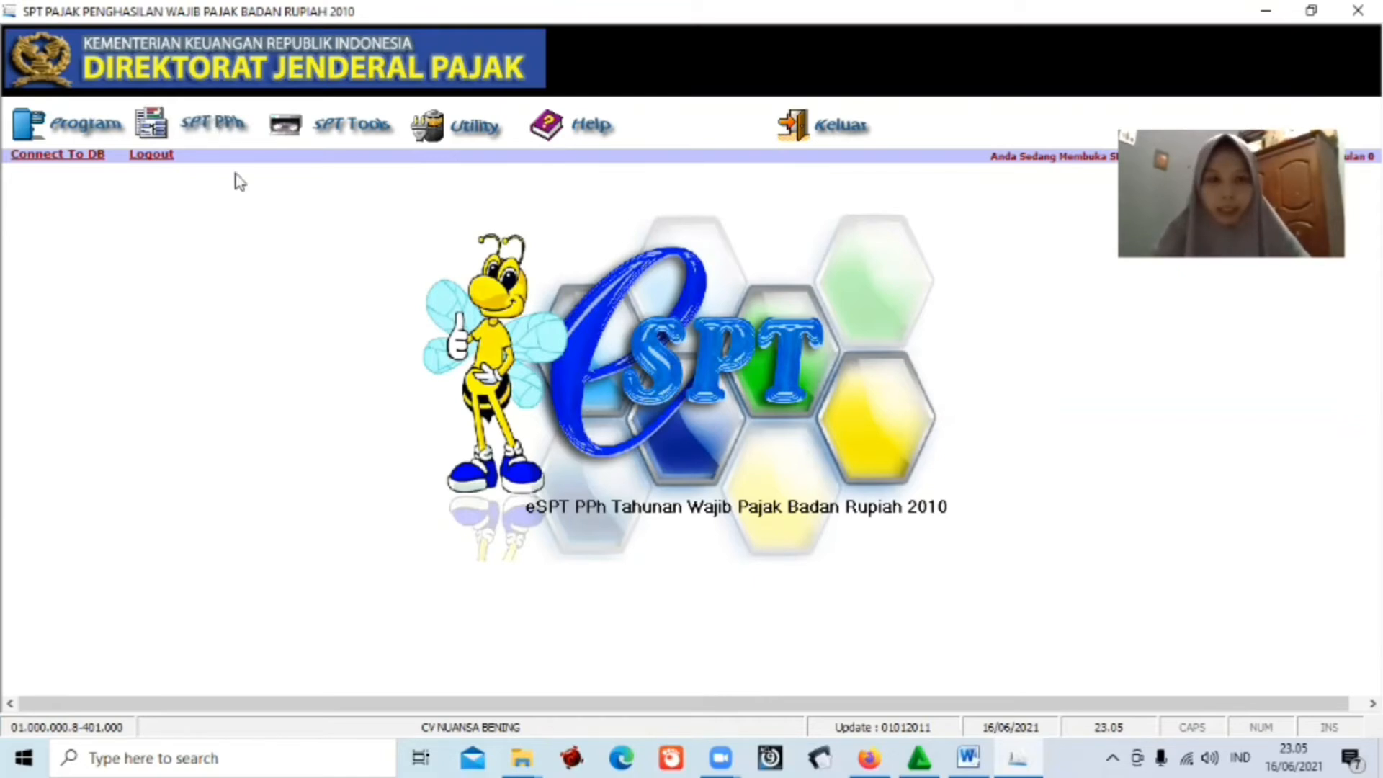
Open Formulir 1771-II, the cost of goods sold and business expense breakdown.
left_click(223, 128)
mouse_move(242, 189)
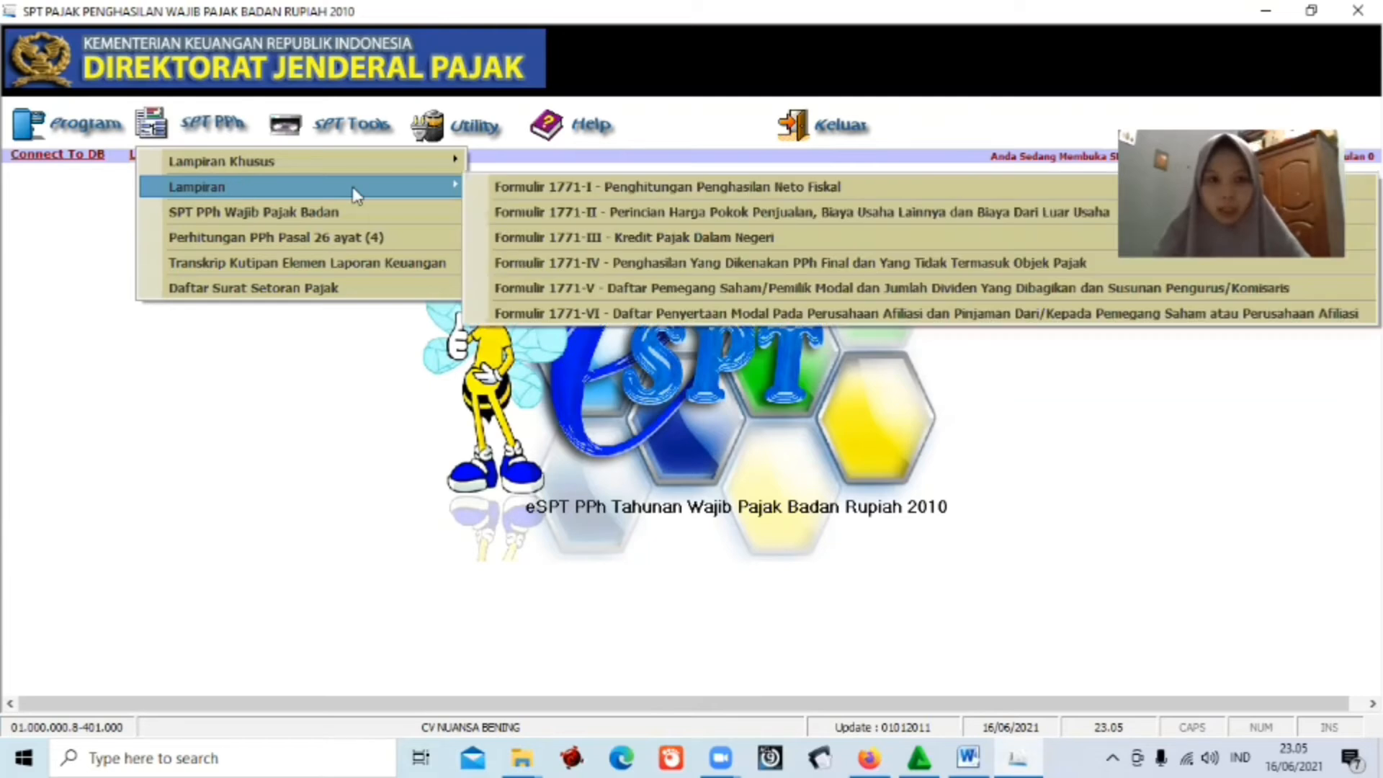
left_click(675, 212)
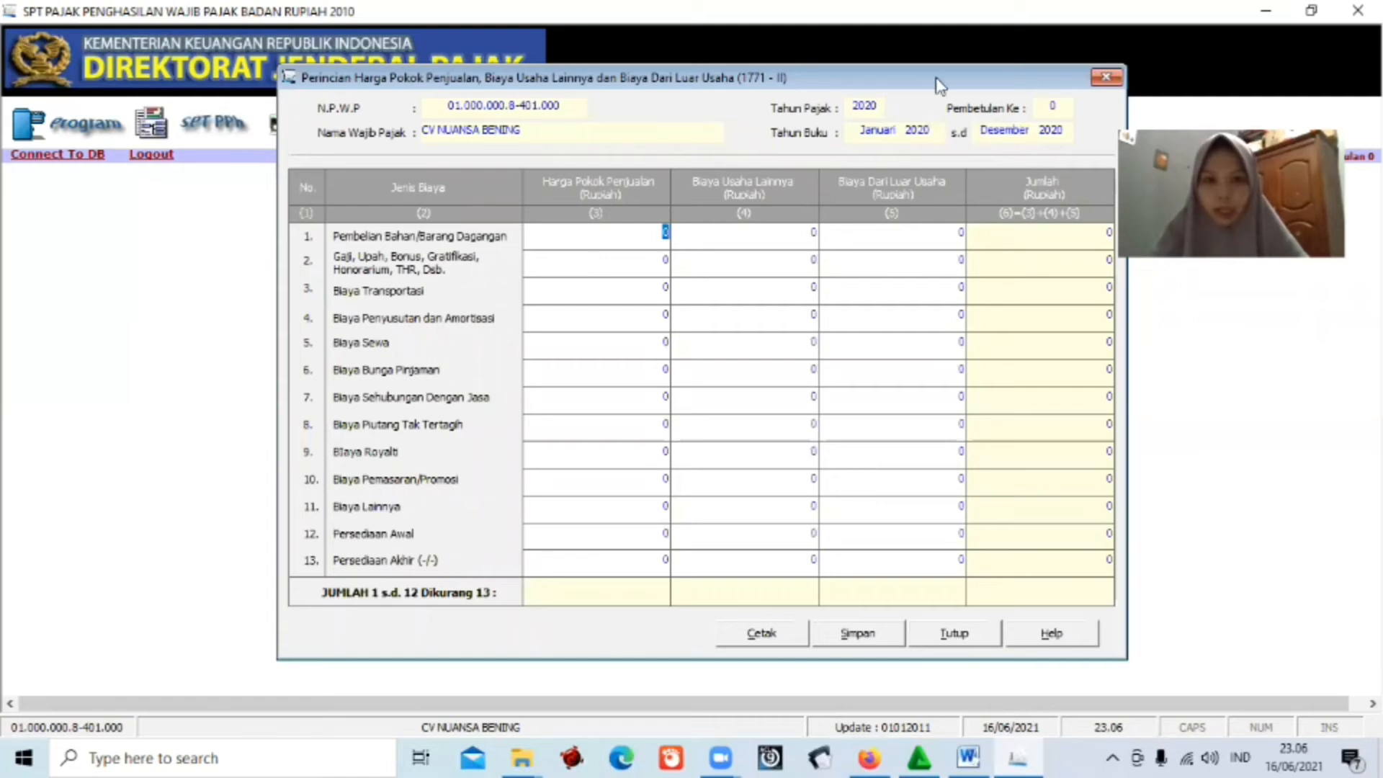
Shift Formulir 1771-II left, restore and narrow e-SPT, and bring up the Word report beside it.
left_click_drag(935, 78, 668, 84)
left_click(1311, 13)
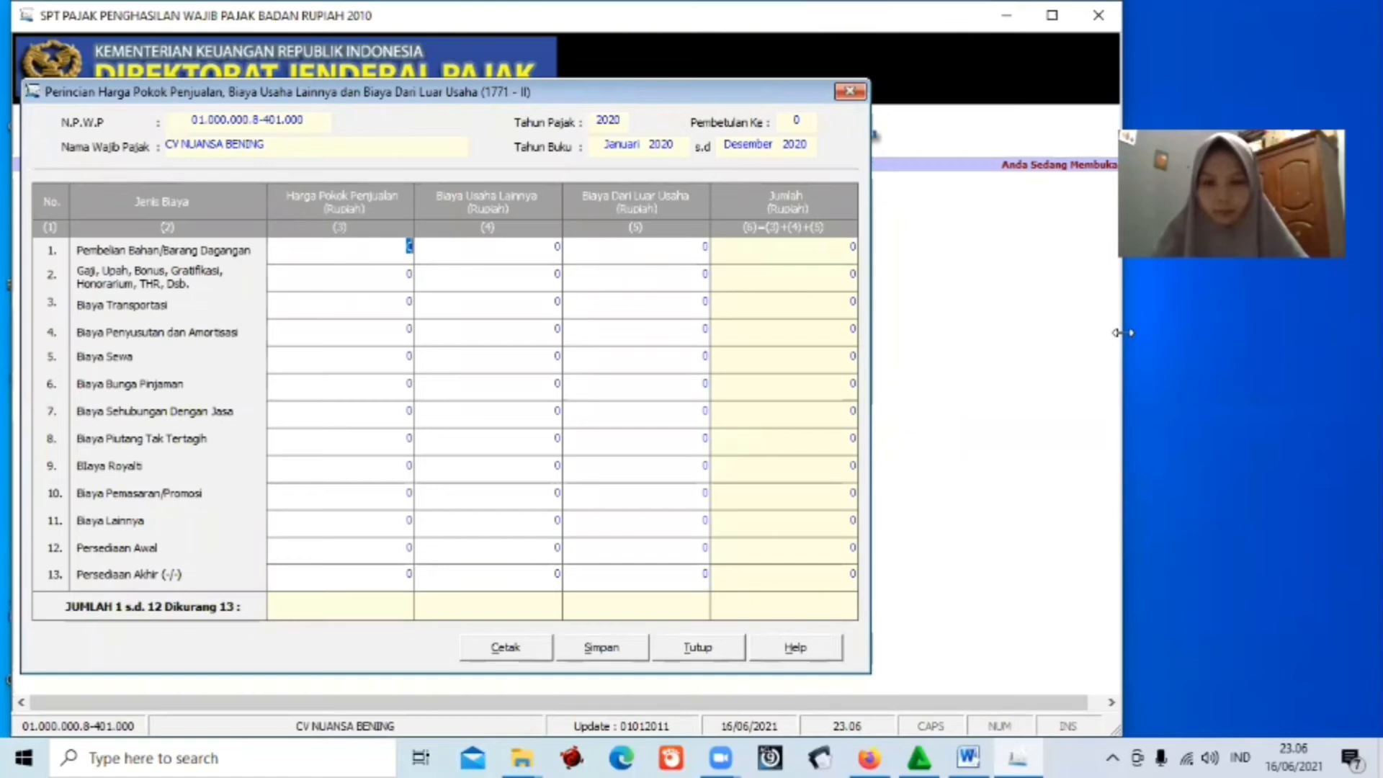
left_click_drag(1122, 332, 892, 332)
left_click(972, 754)
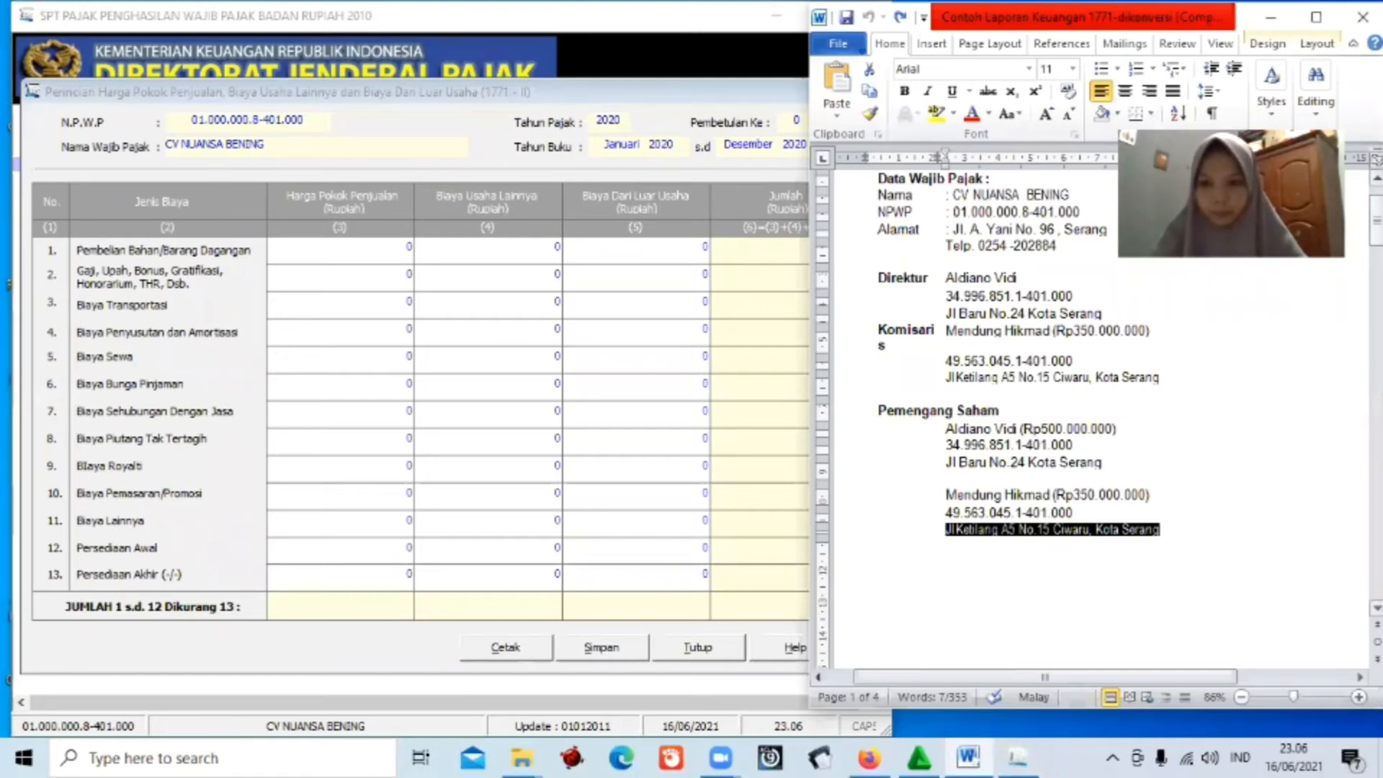
scroll(1100, 421, "down", 10)
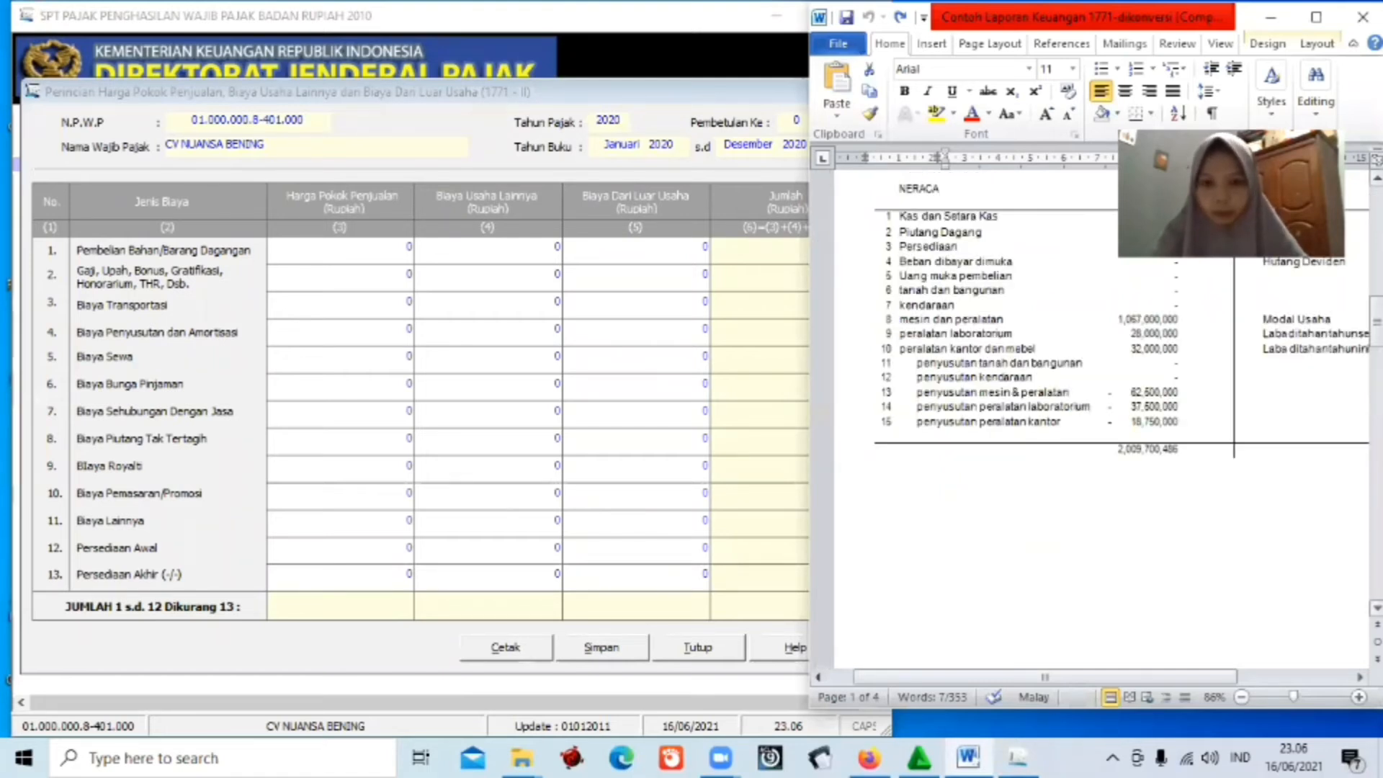
scroll(1101, 421, "down", 5)
scroll(1101, 421, "down", 5)
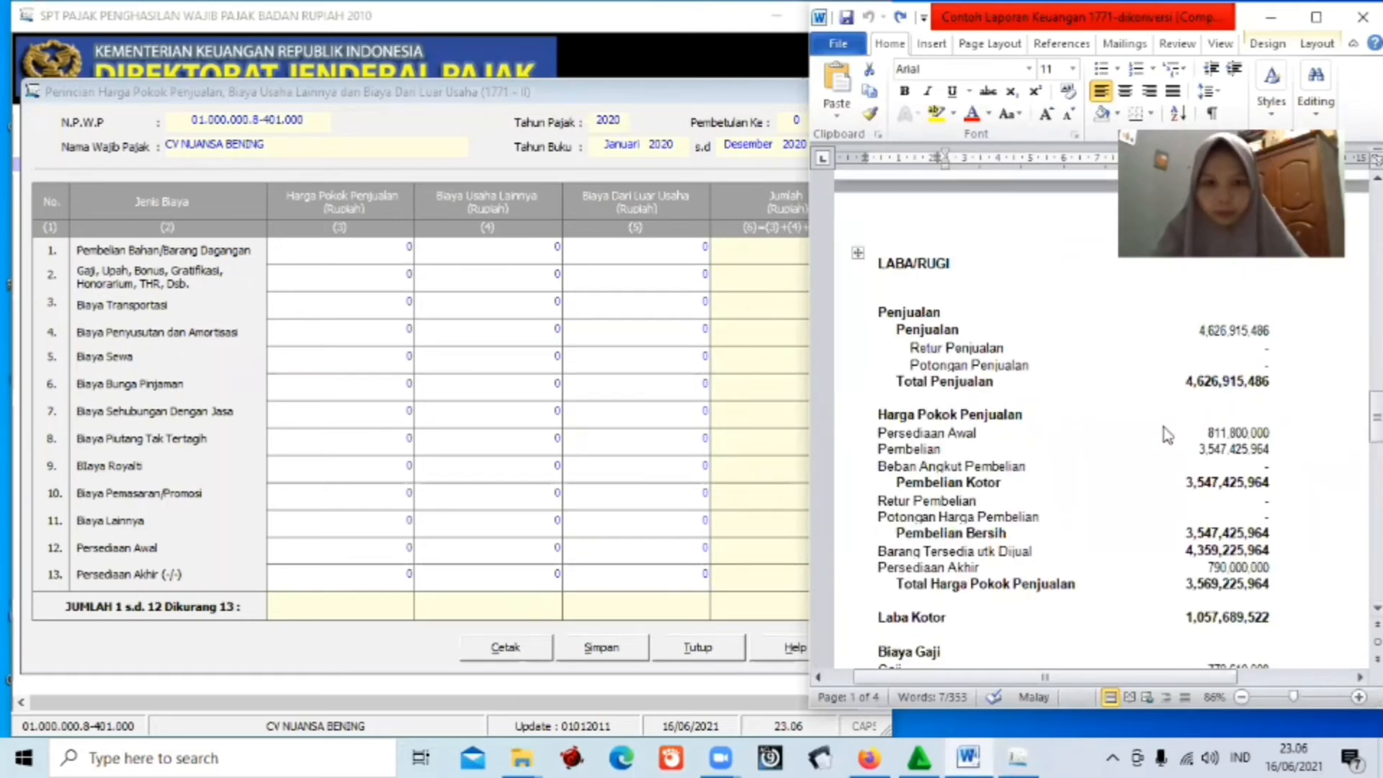
key("alt+Tab")
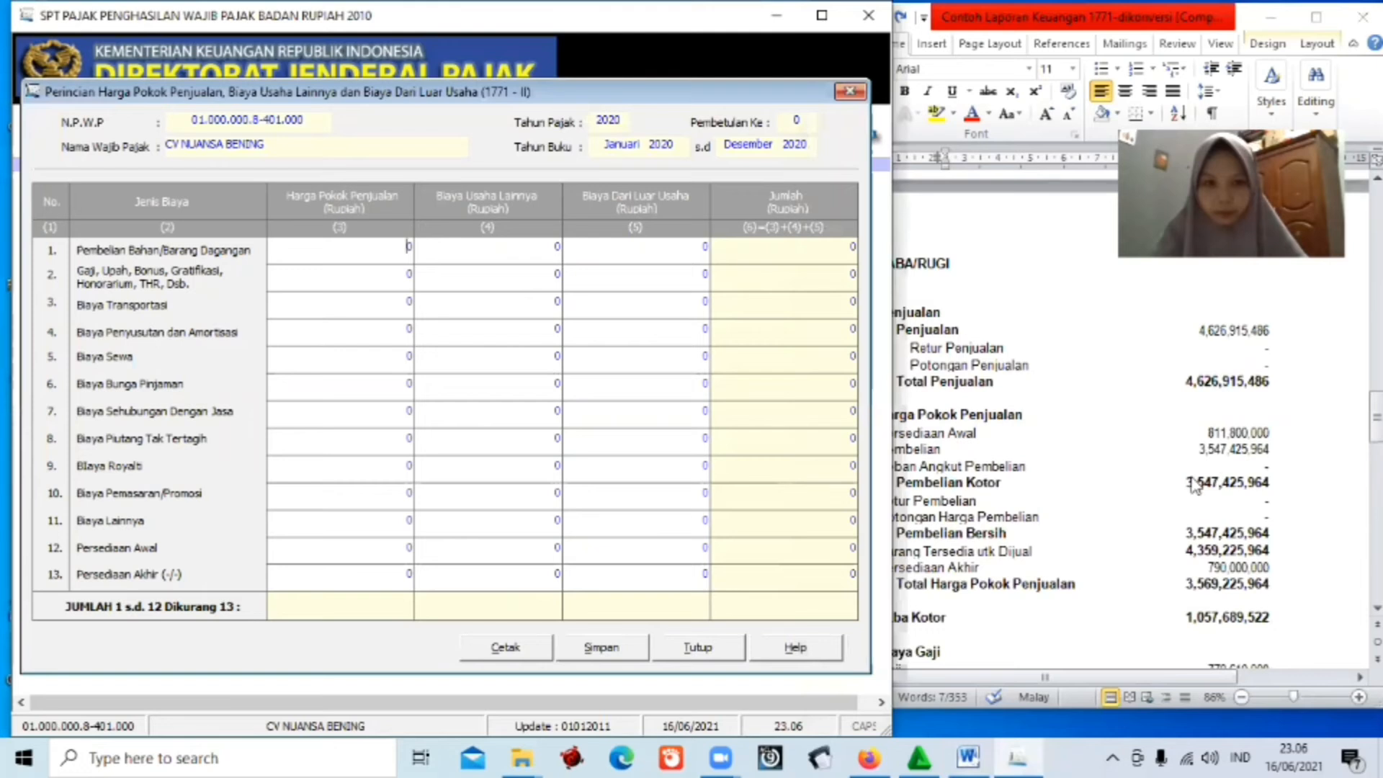
left_click(1204, 451)
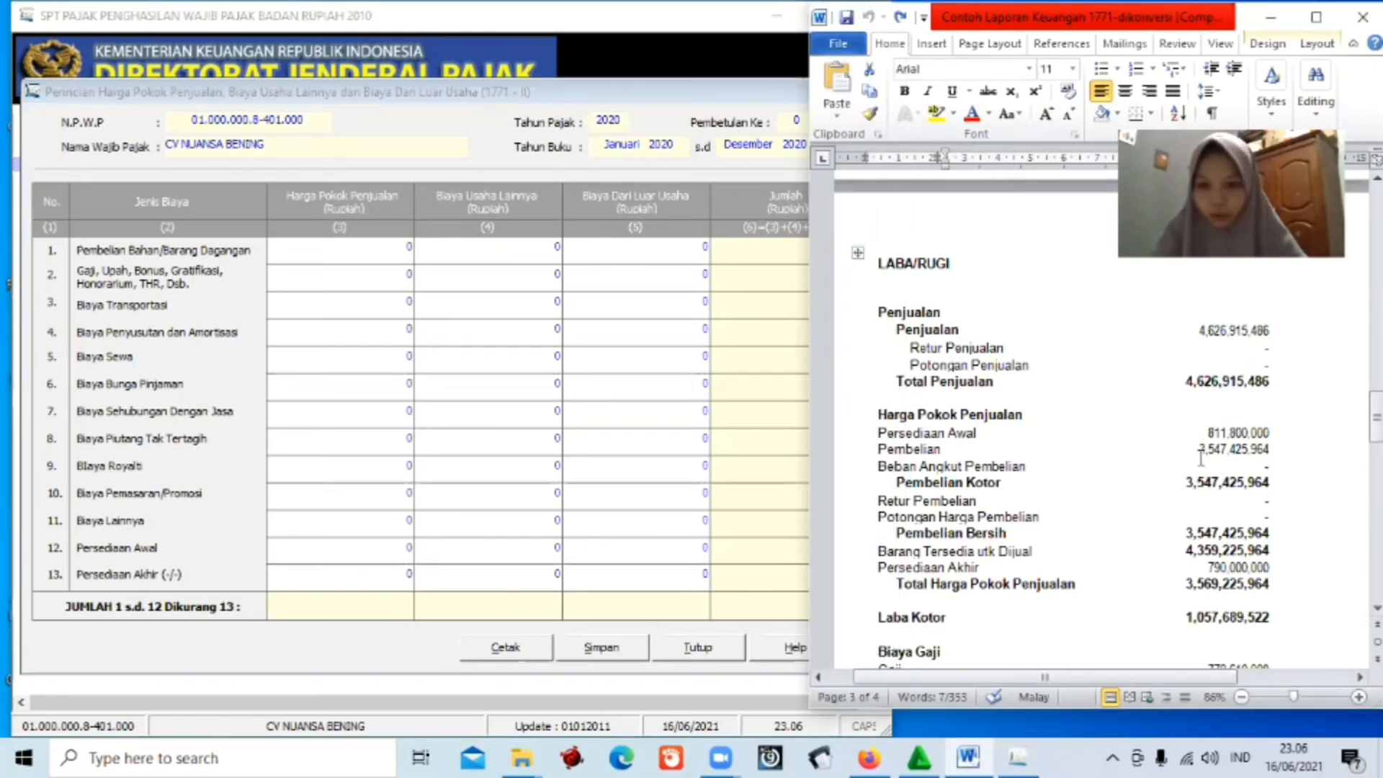
double_click(1265, 452)
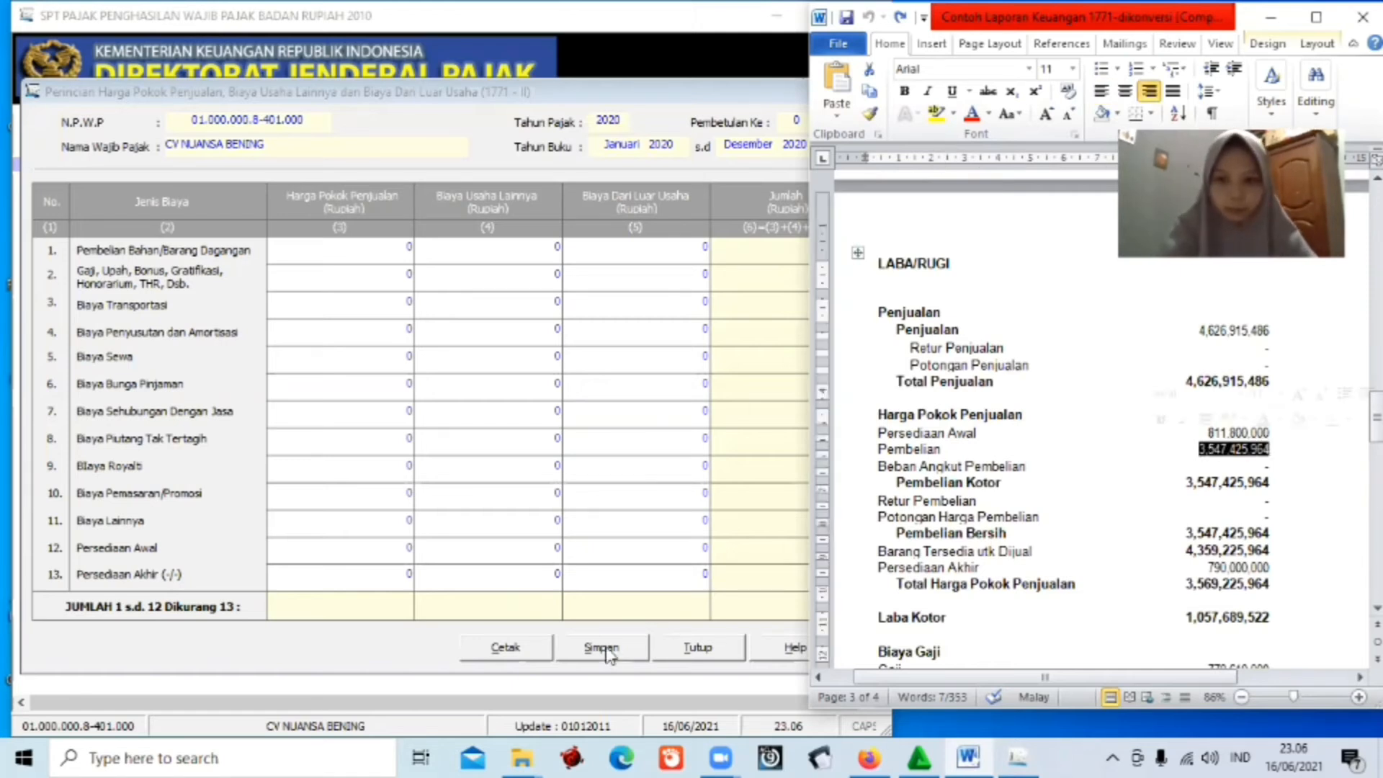
left_click(414, 247)
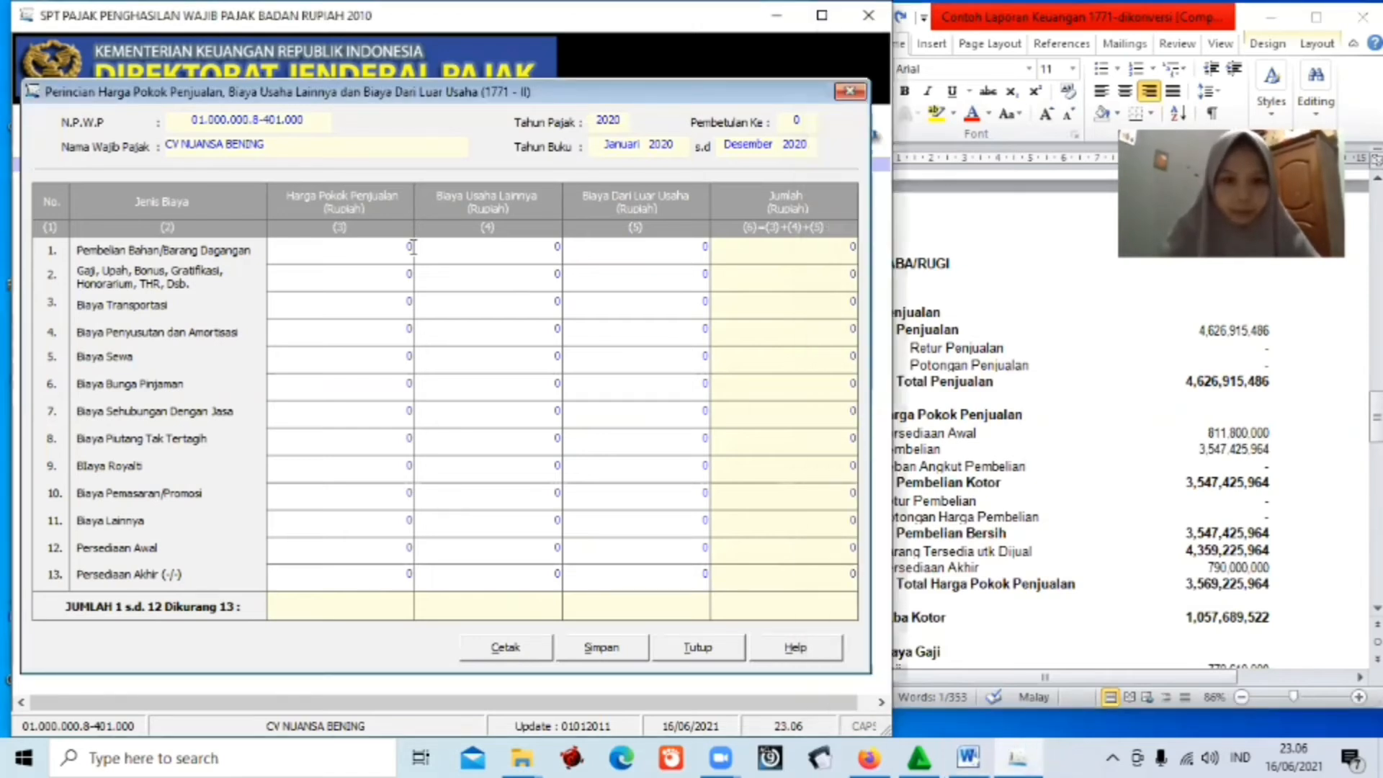
type("0")
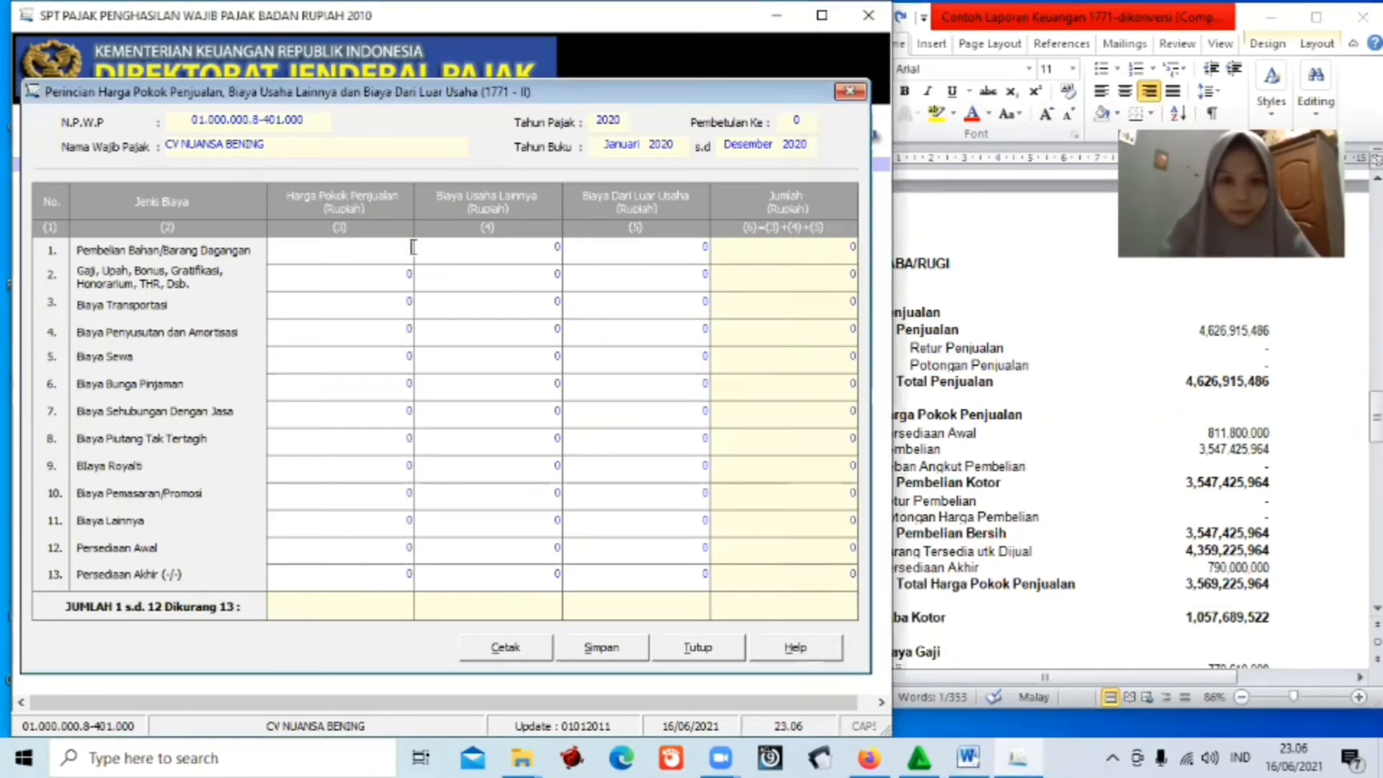
key("BackSpace")
type("30")
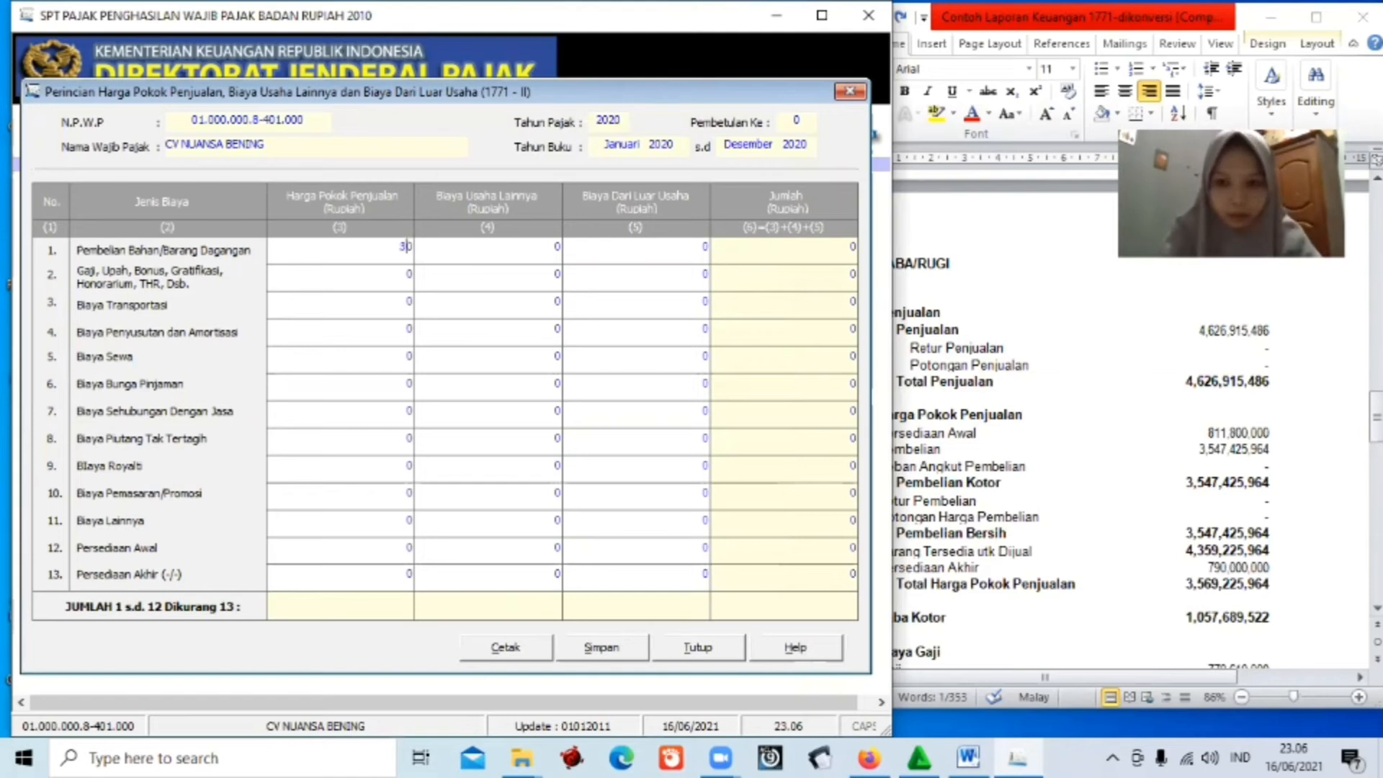
type("547")
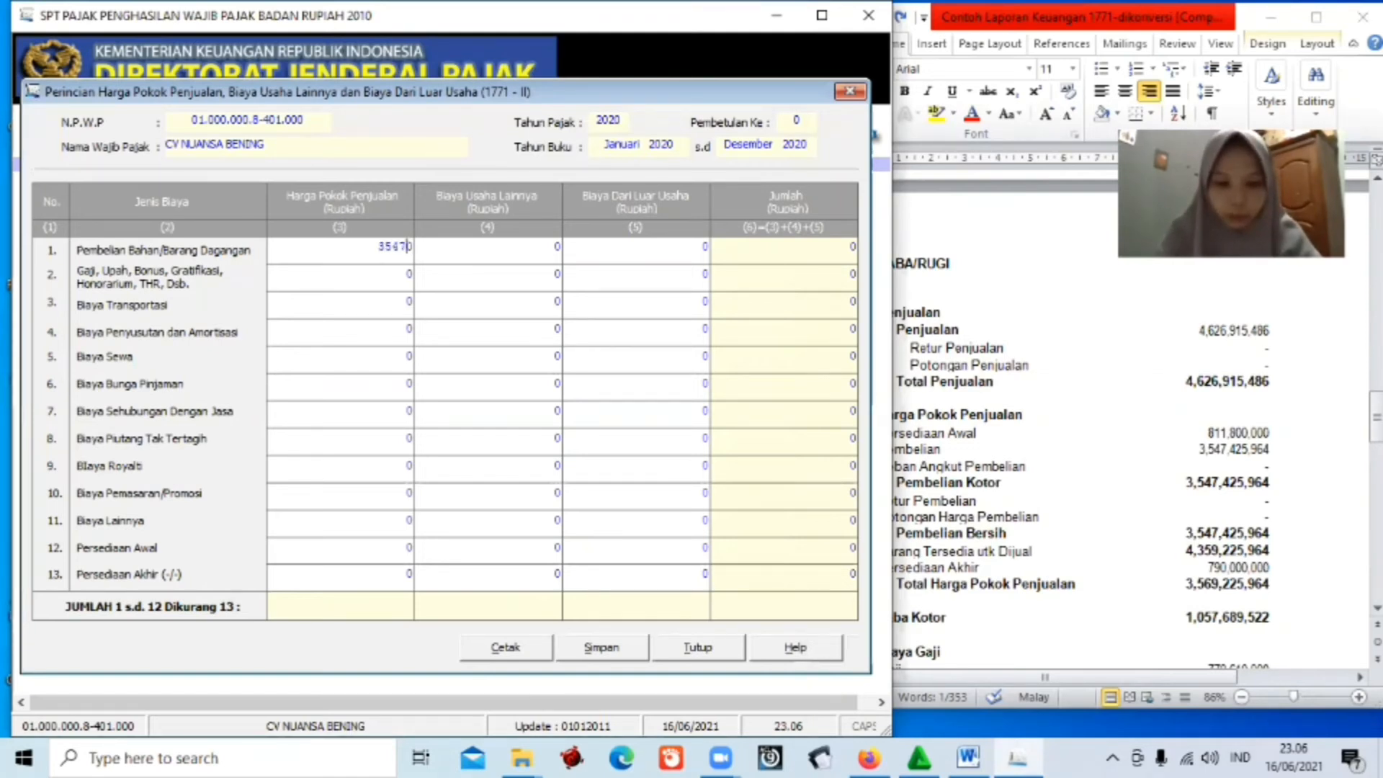
type("425")
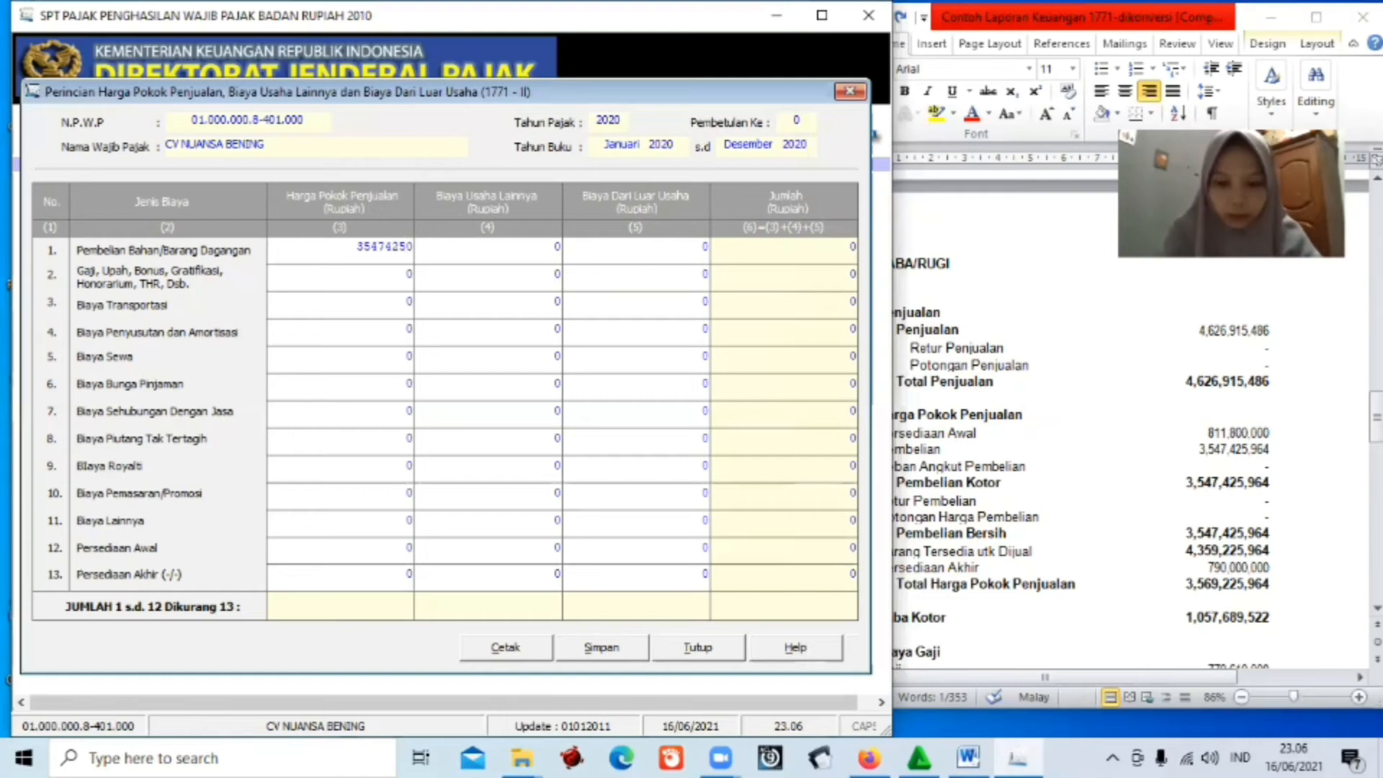
type("964")
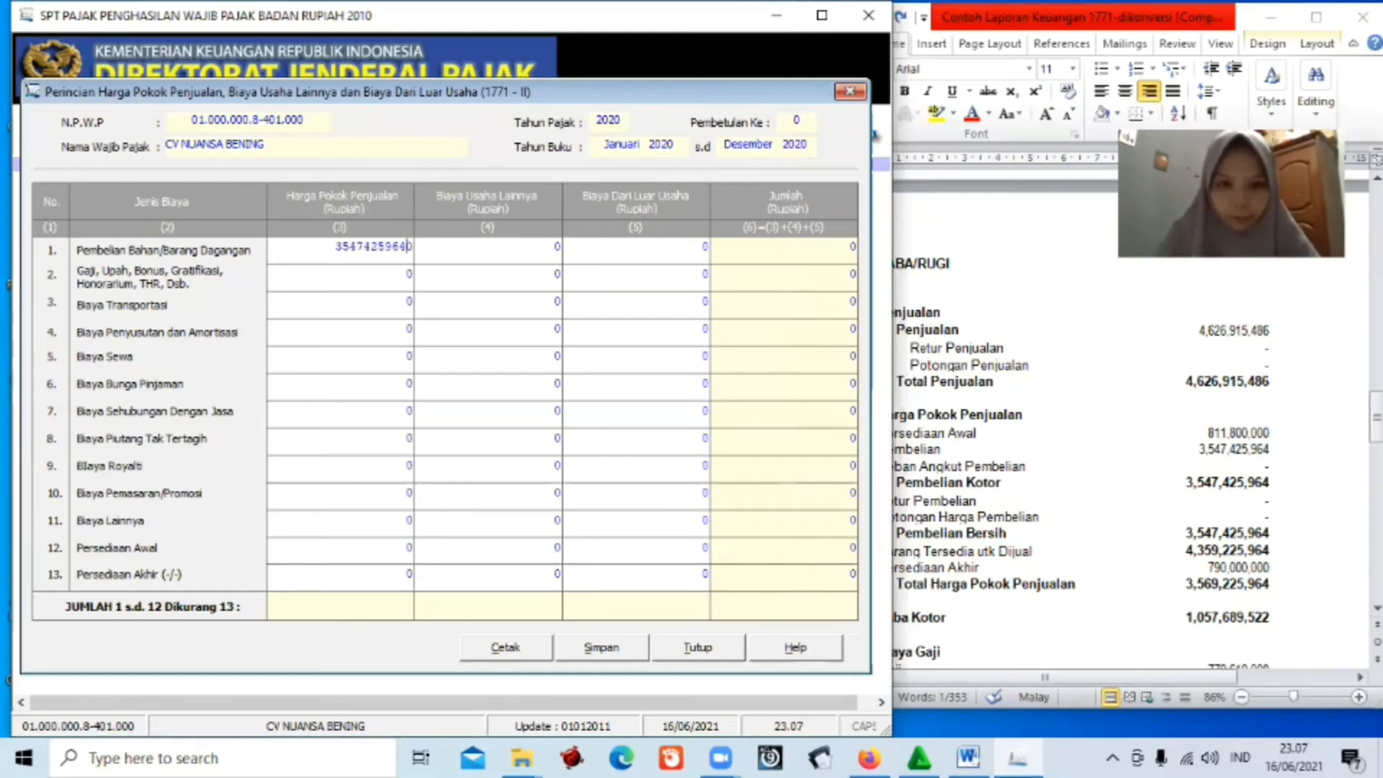
key("Delete")
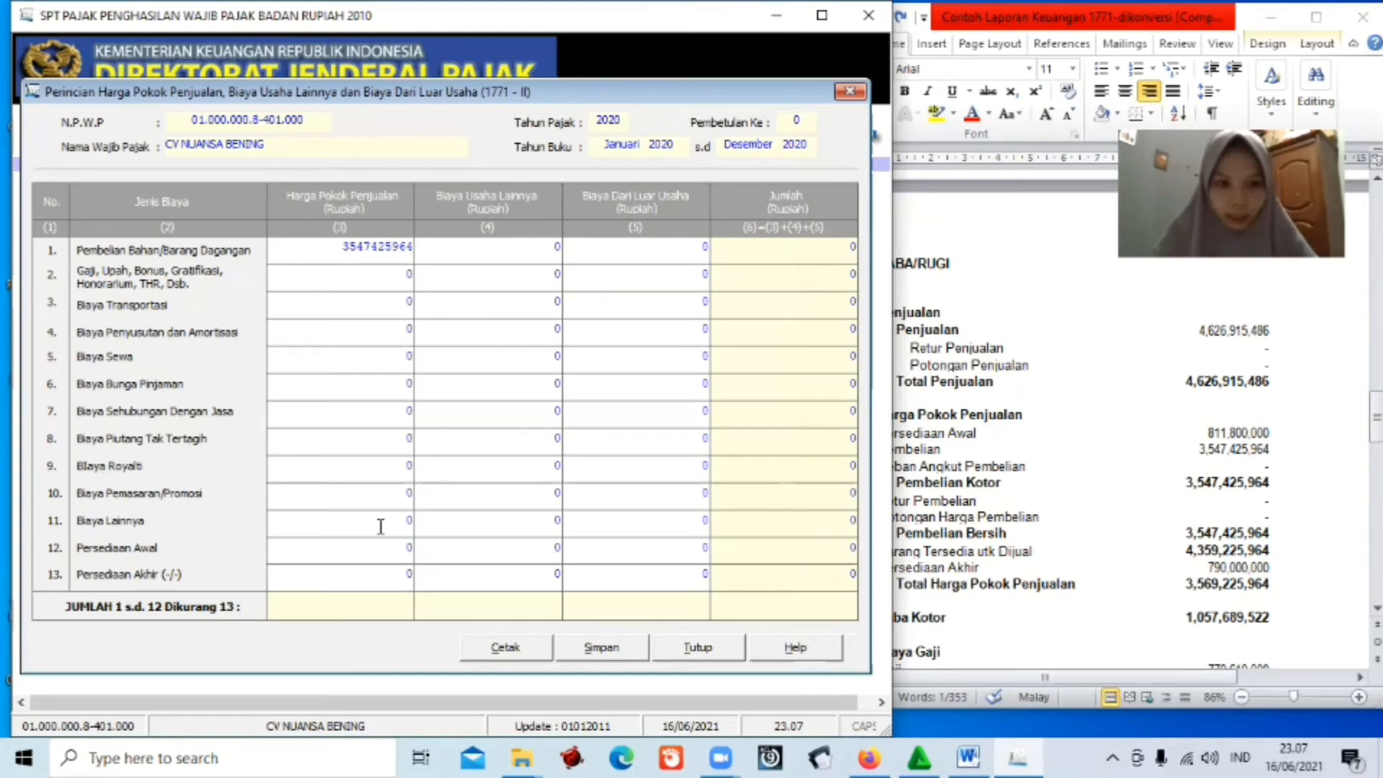
Clear the 0 from row 11's cell, then return to the Word financial report.
left_click(410, 520)
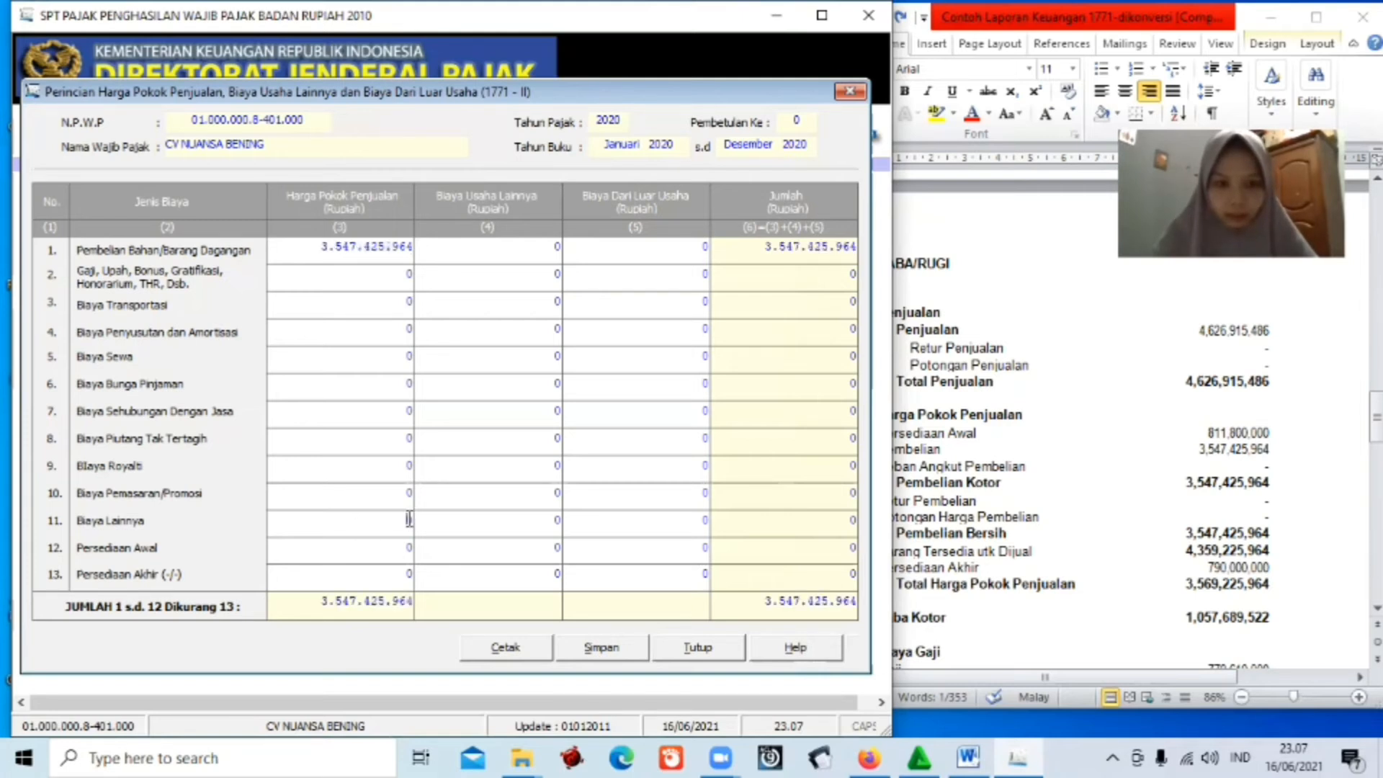
left_click_drag(413, 519, 409, 519)
key("BackSpace")
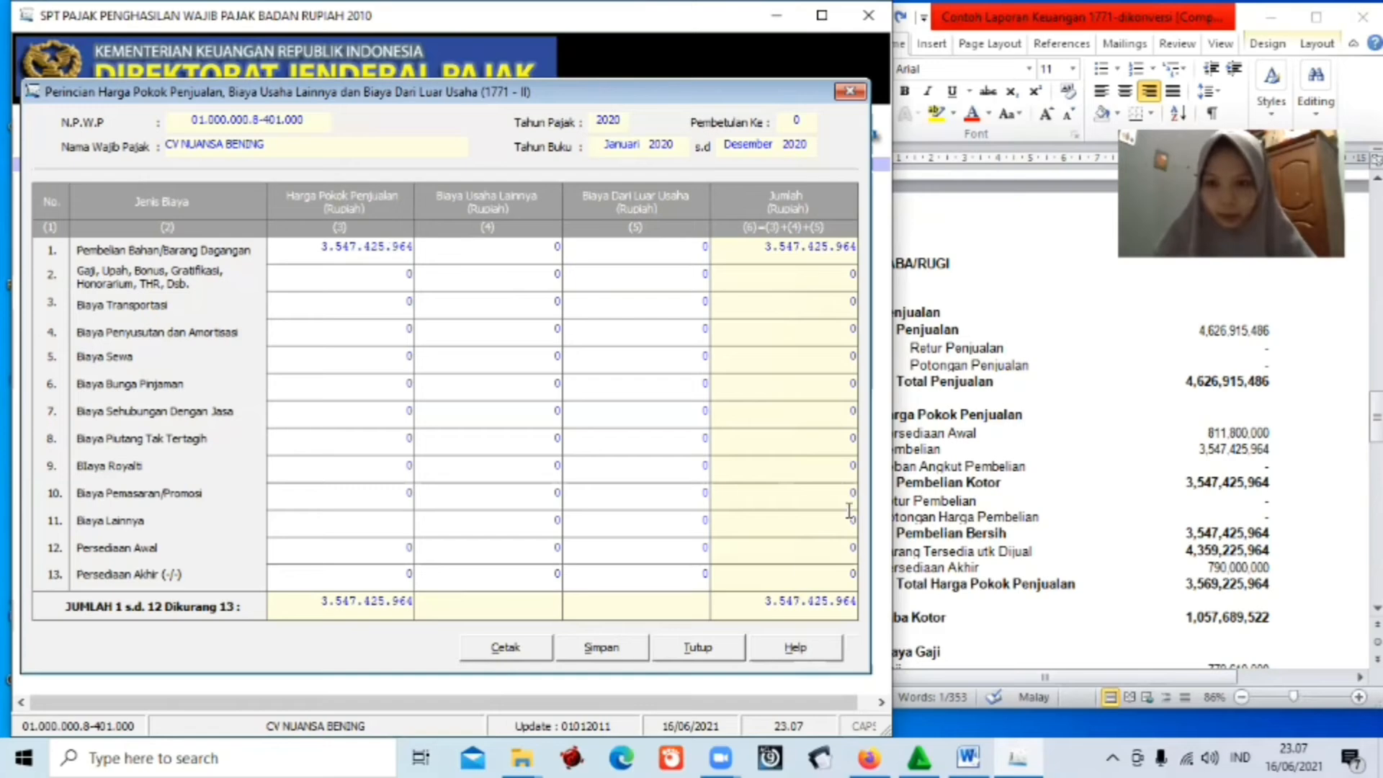
key("alt+Tab")
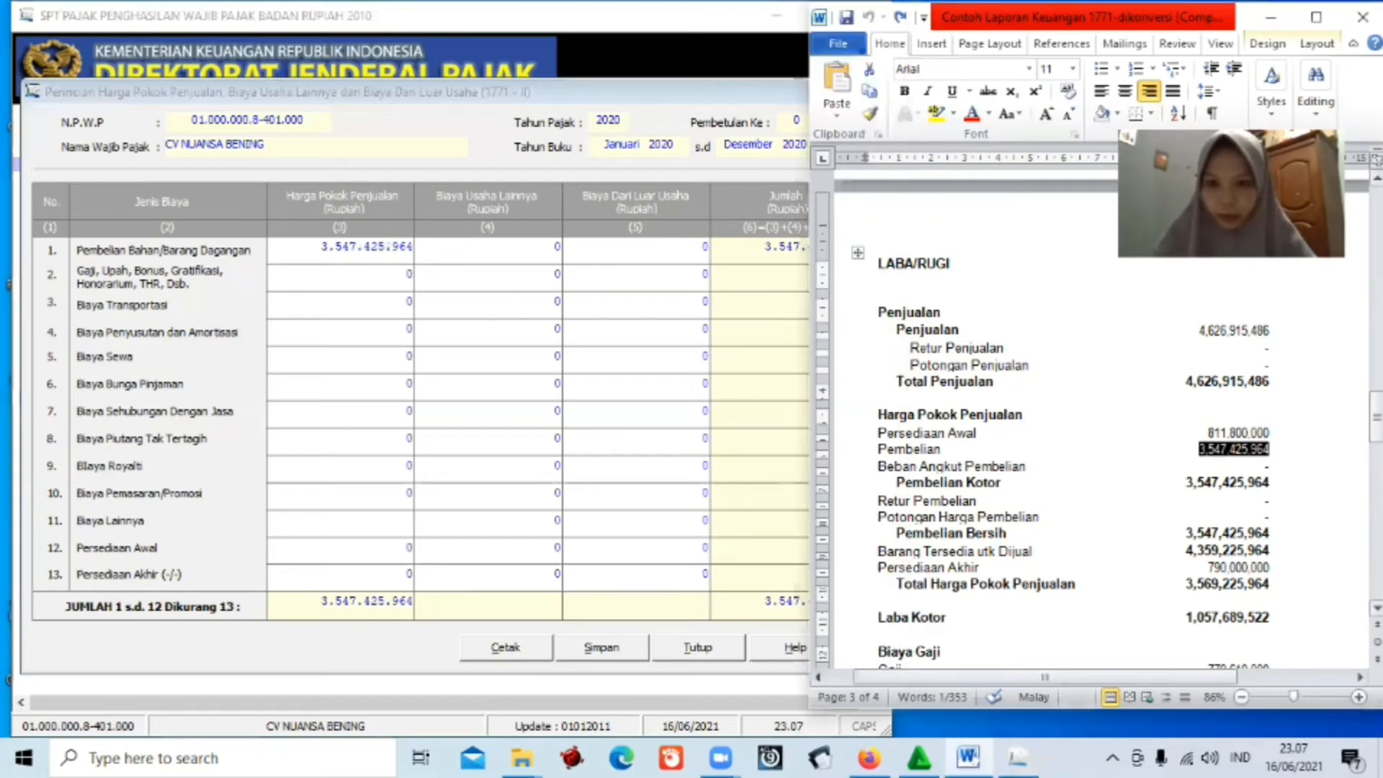
scroll(1102, 579, "down", 3)
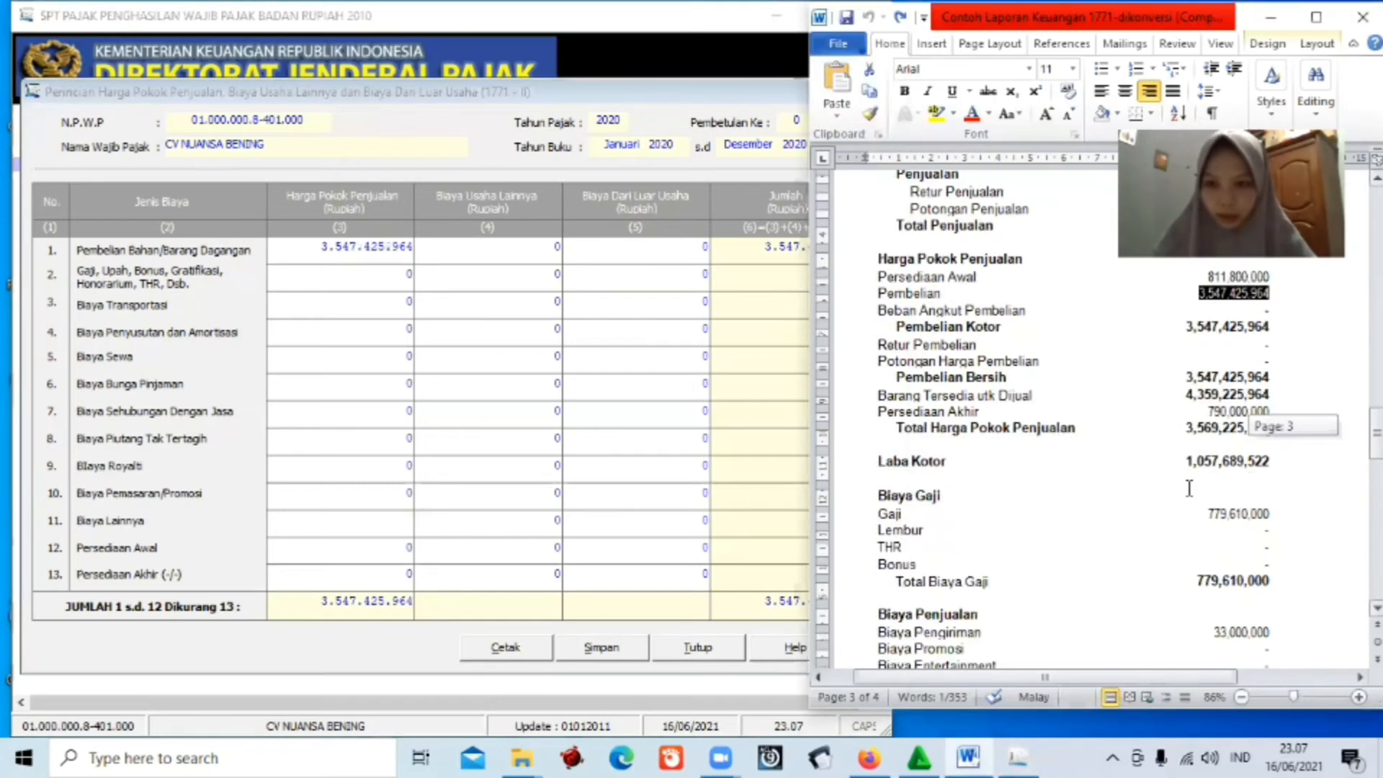
Enter 33.000.000 as the row 11 Biaya Lainnya amount.
scroll(1102, 579, "down", 2)
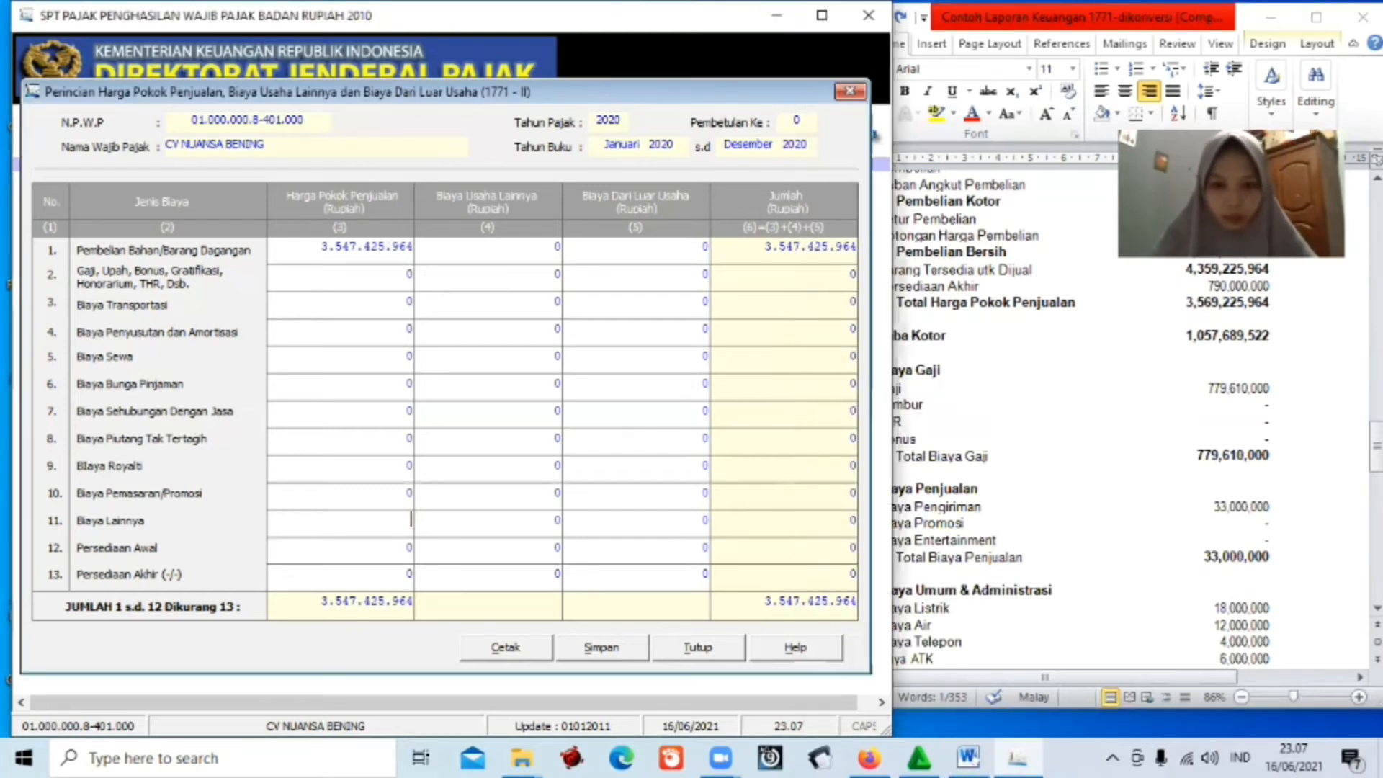
type("33.0")
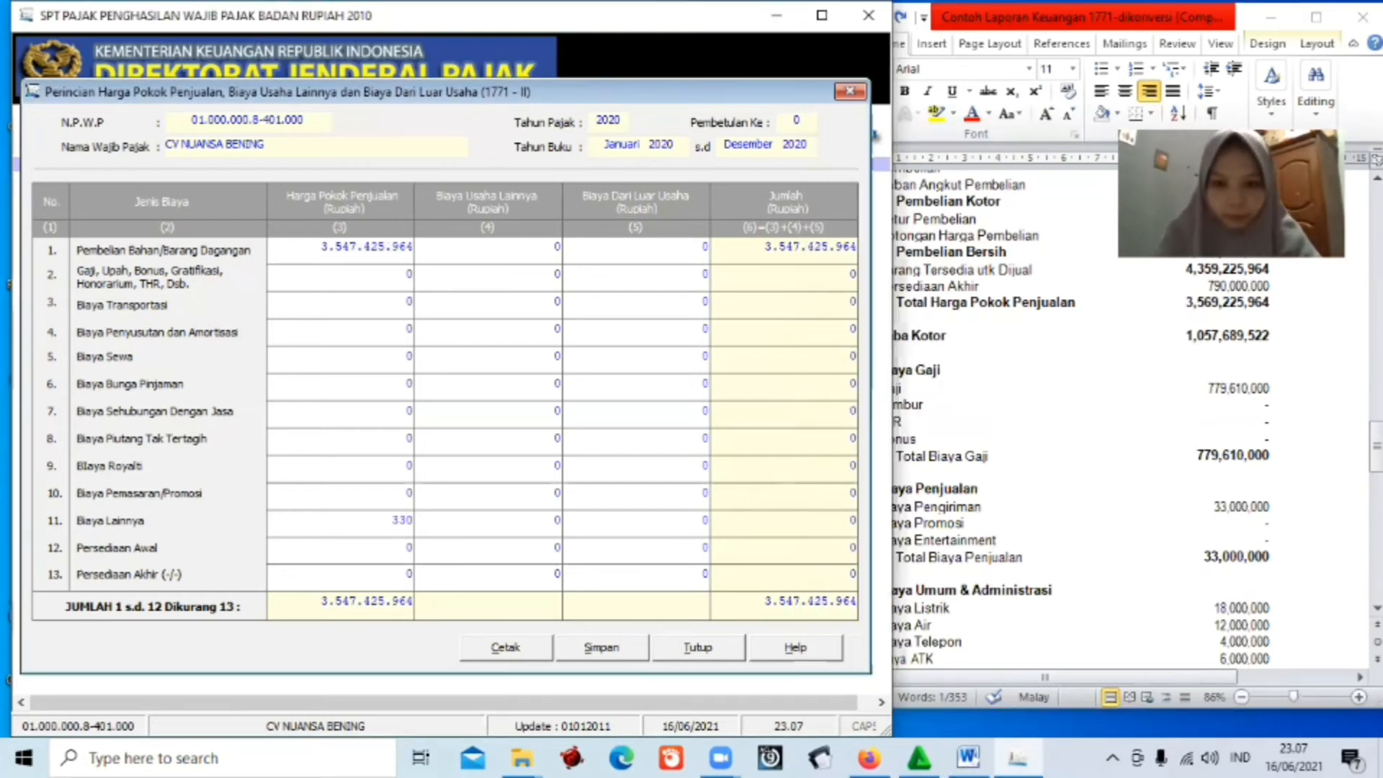
type("00.")
type("00000")
key("Tab")
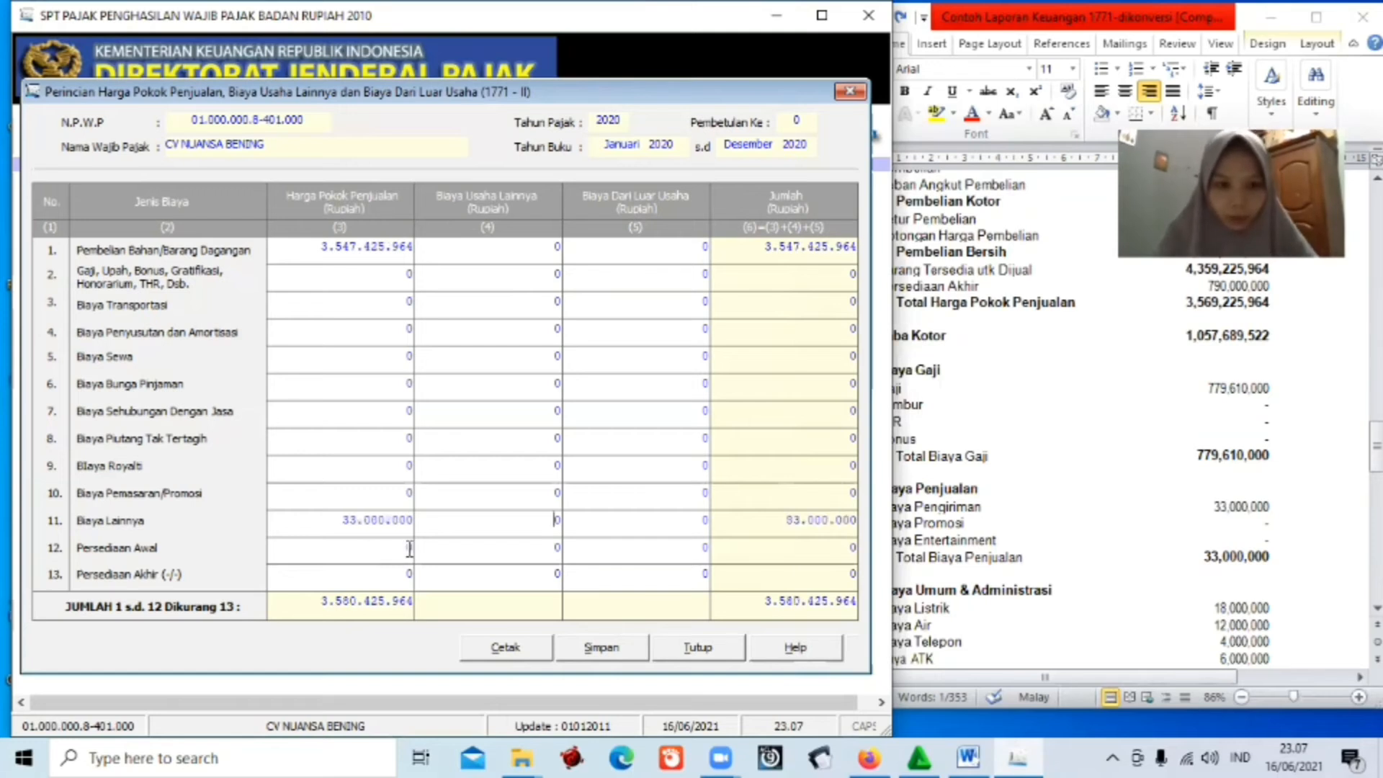
Enter Persediaan Awal 81.180.000 and Persediaan Akhir 790.000.000 in the cost-of-goods column.
left_click(410, 549)
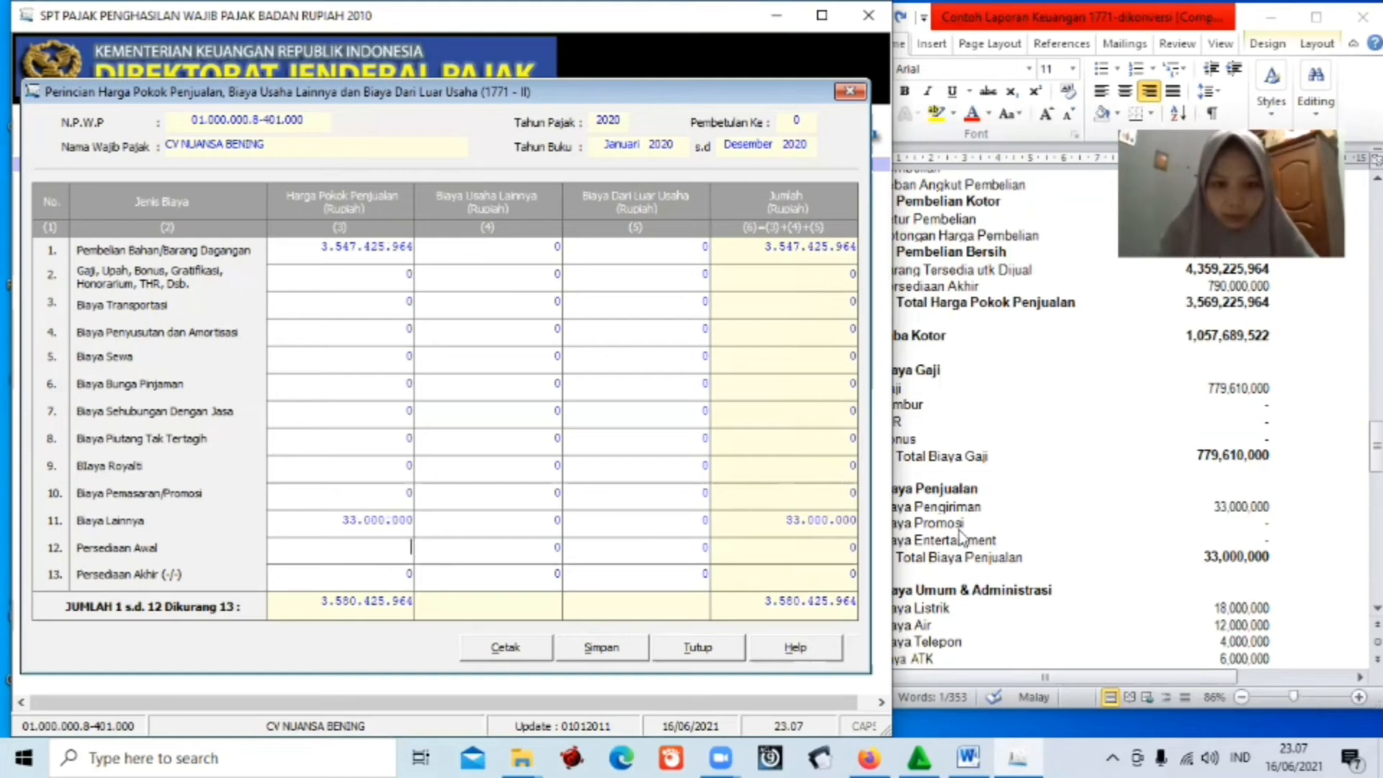
key("alt+Tab")
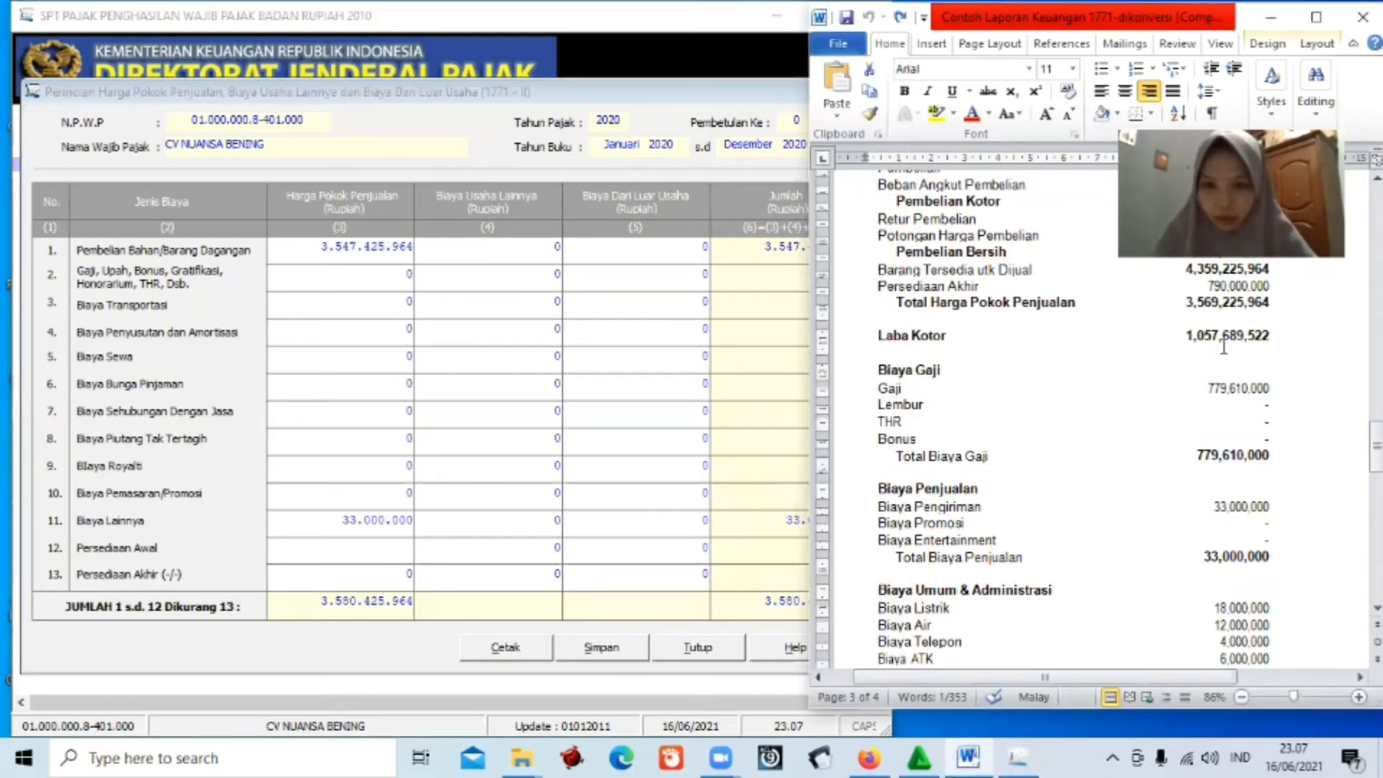
scroll(840, 400, "up", 3)
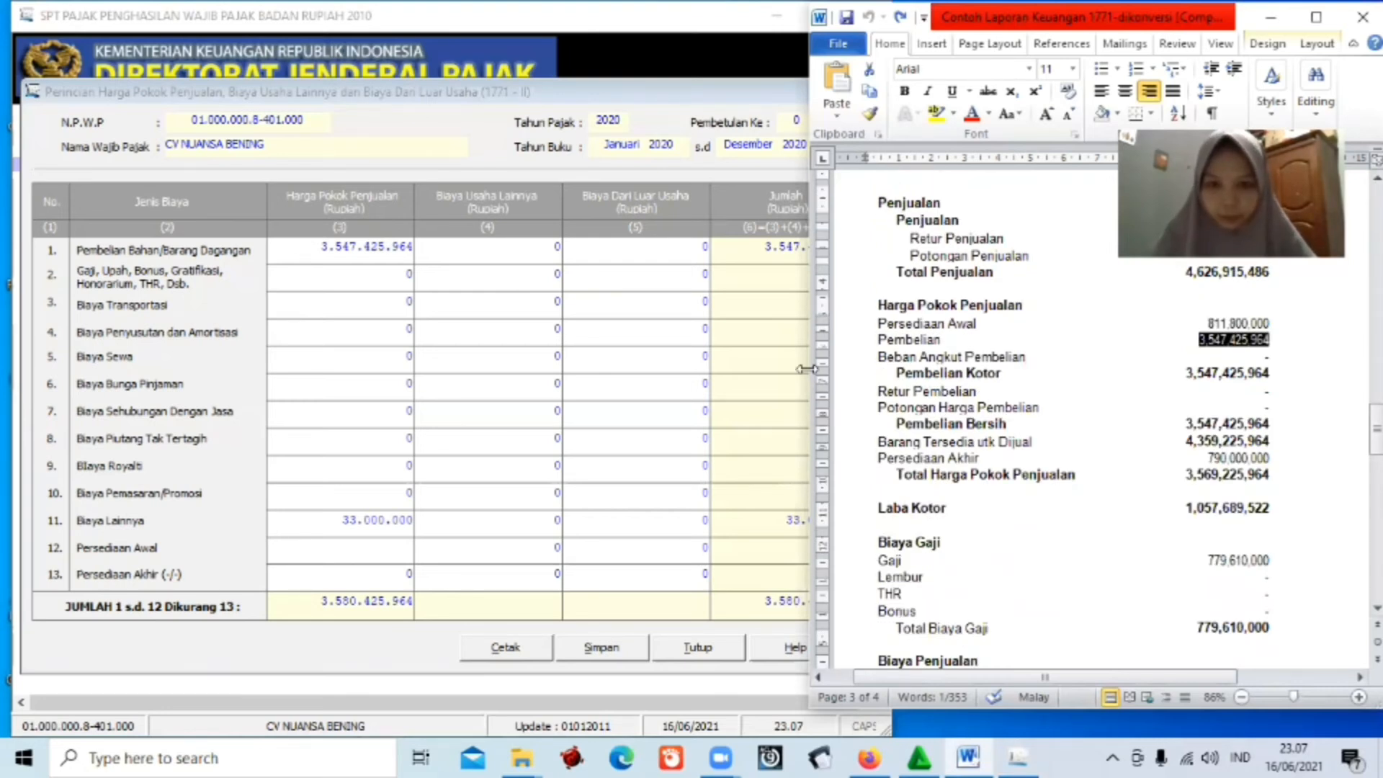
left_click_drag(806, 368, 887, 369)
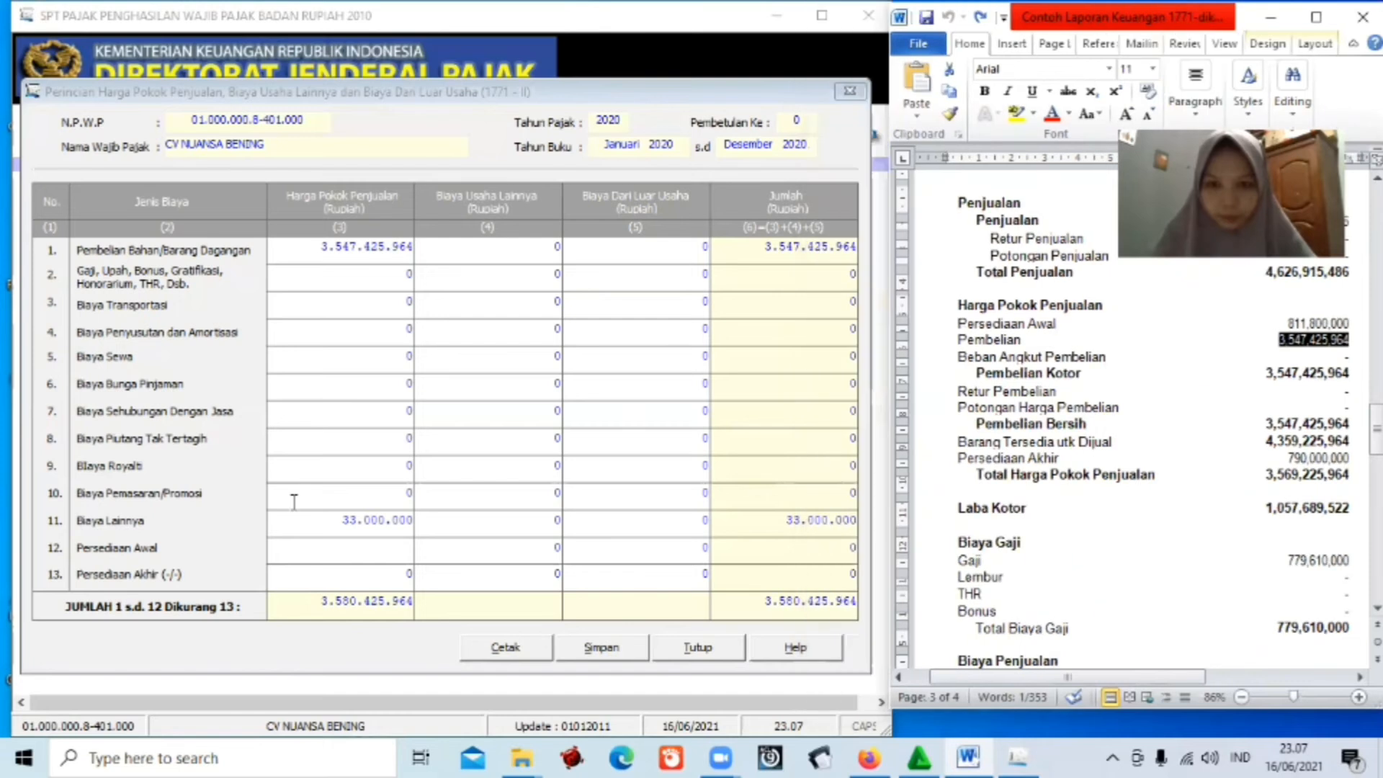
left_click(368, 546)
type("8110")
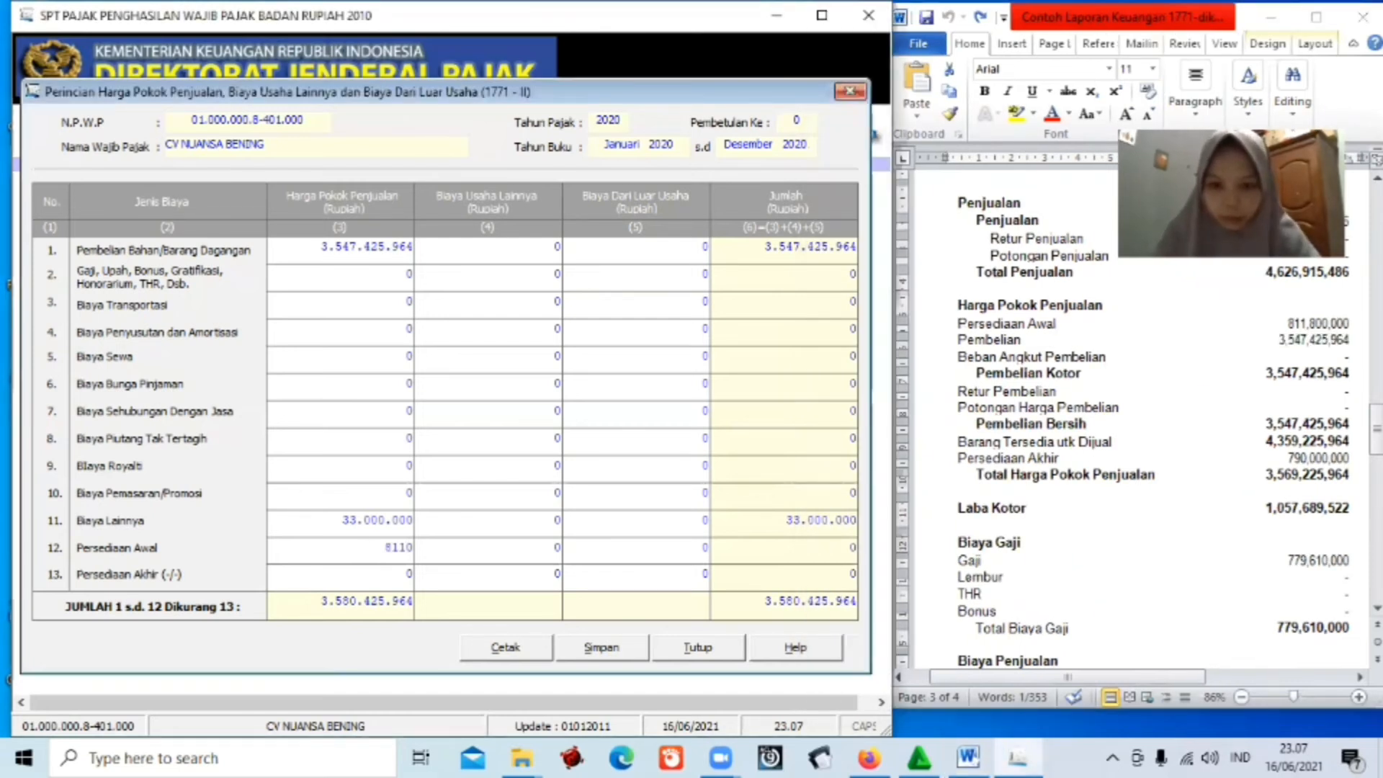
type("0")
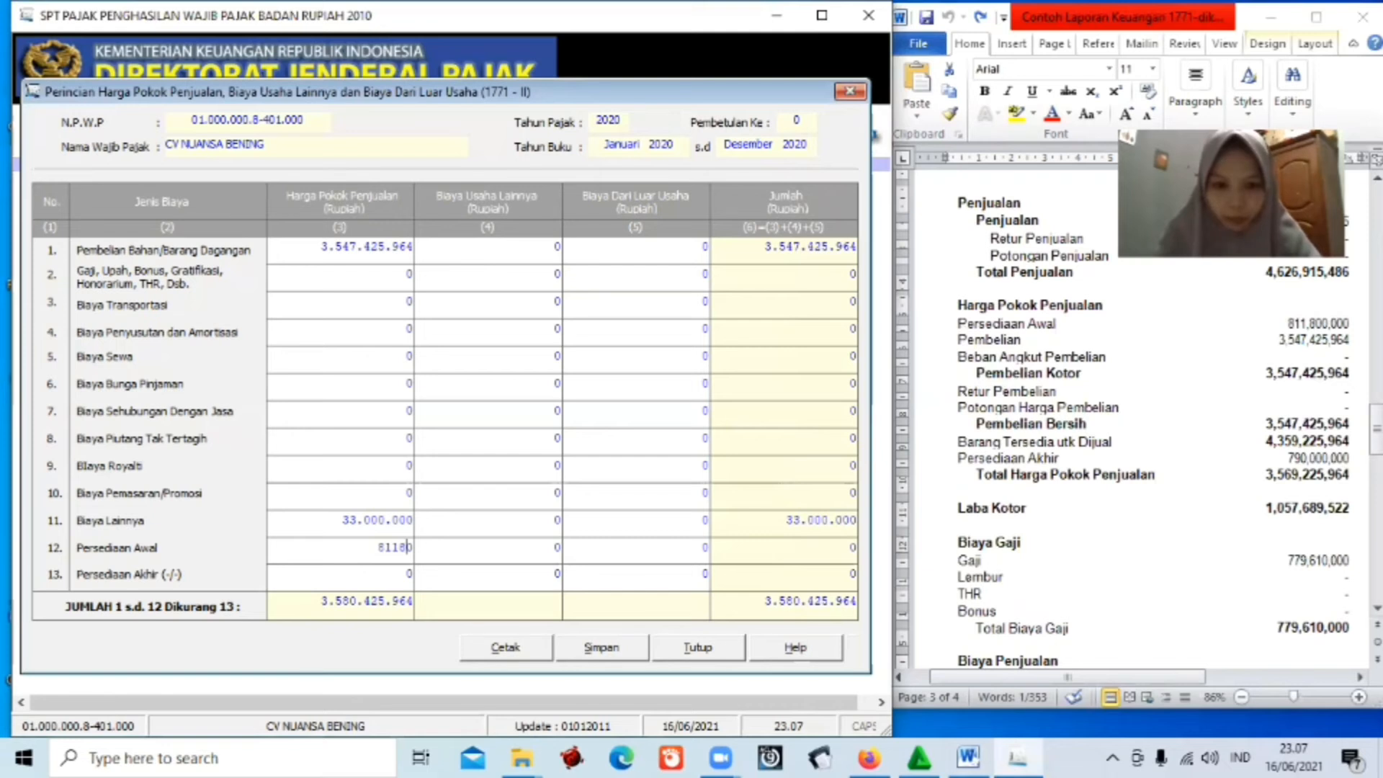
type("000")
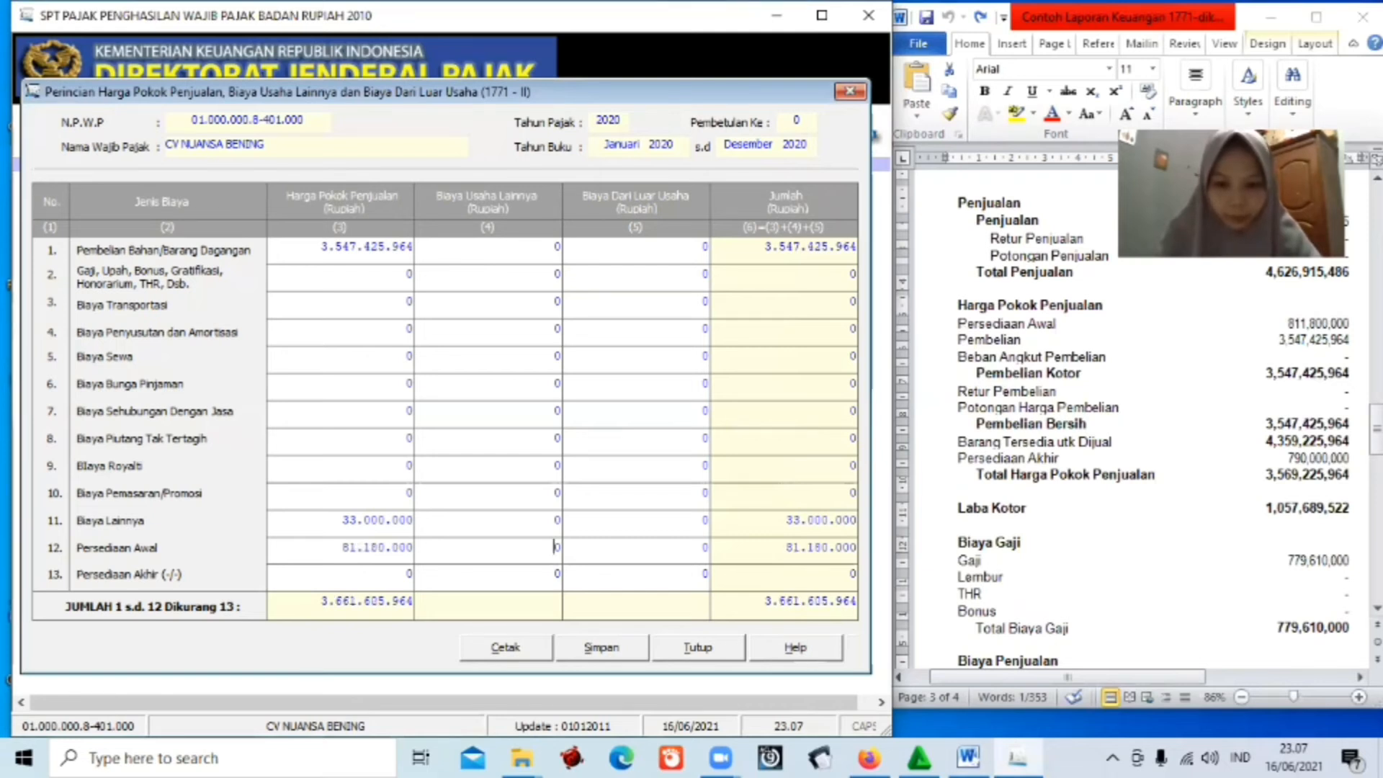
key("Tab")
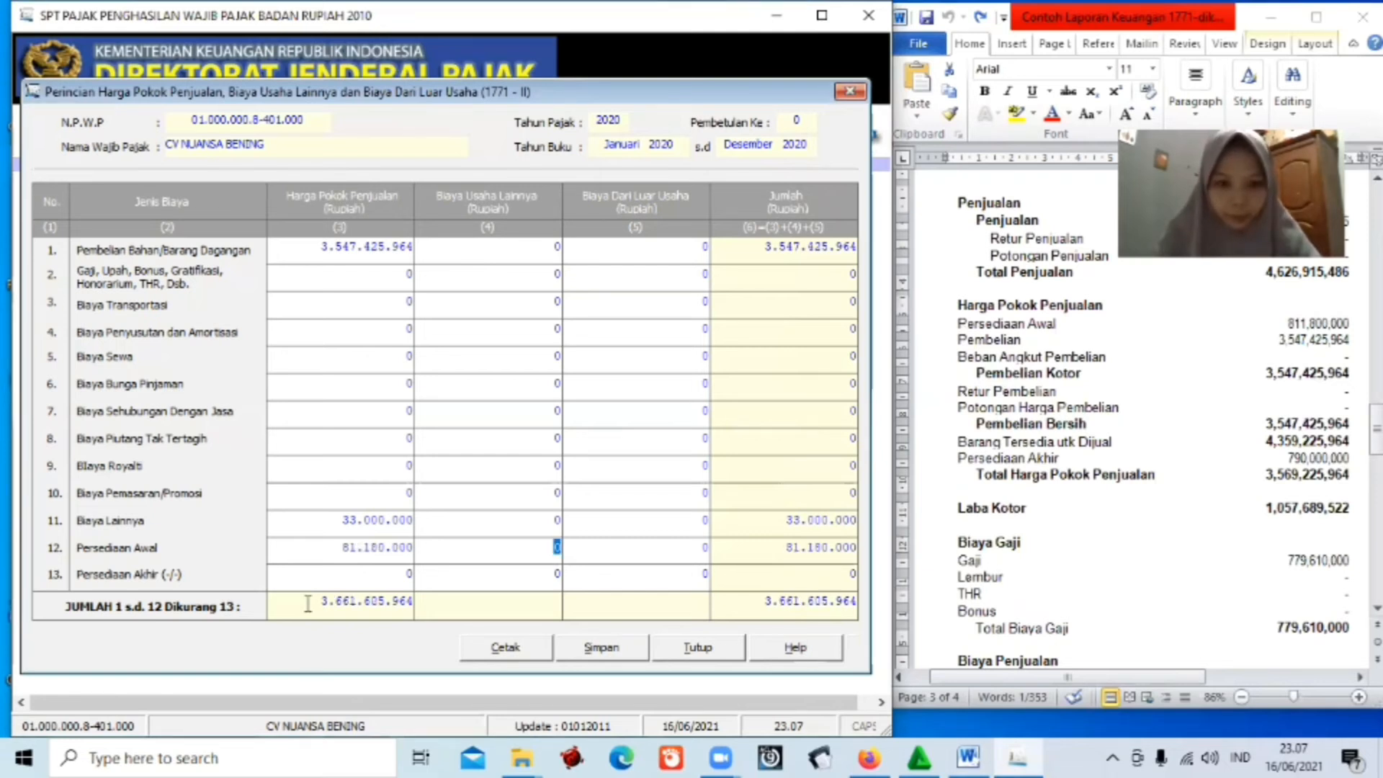
left_click(413, 574)
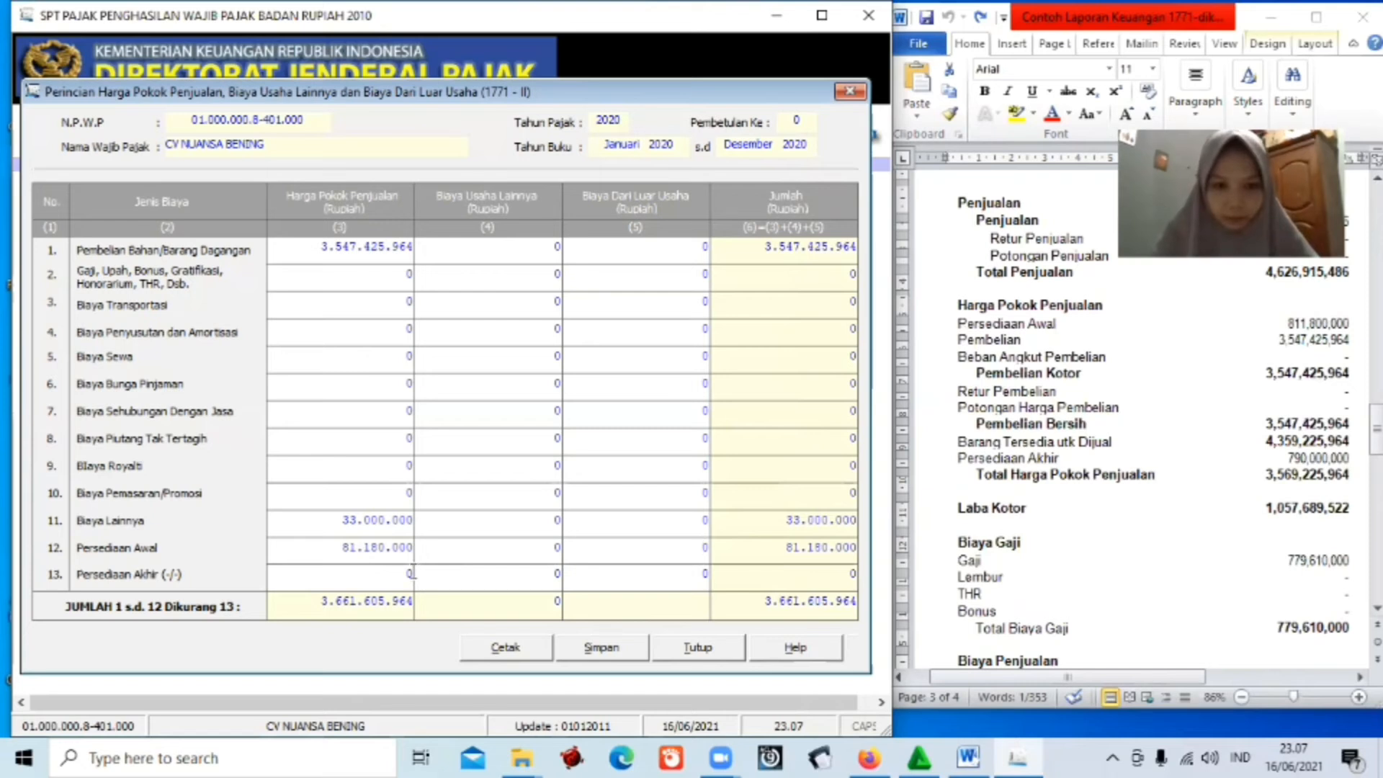
key("BackSpace")
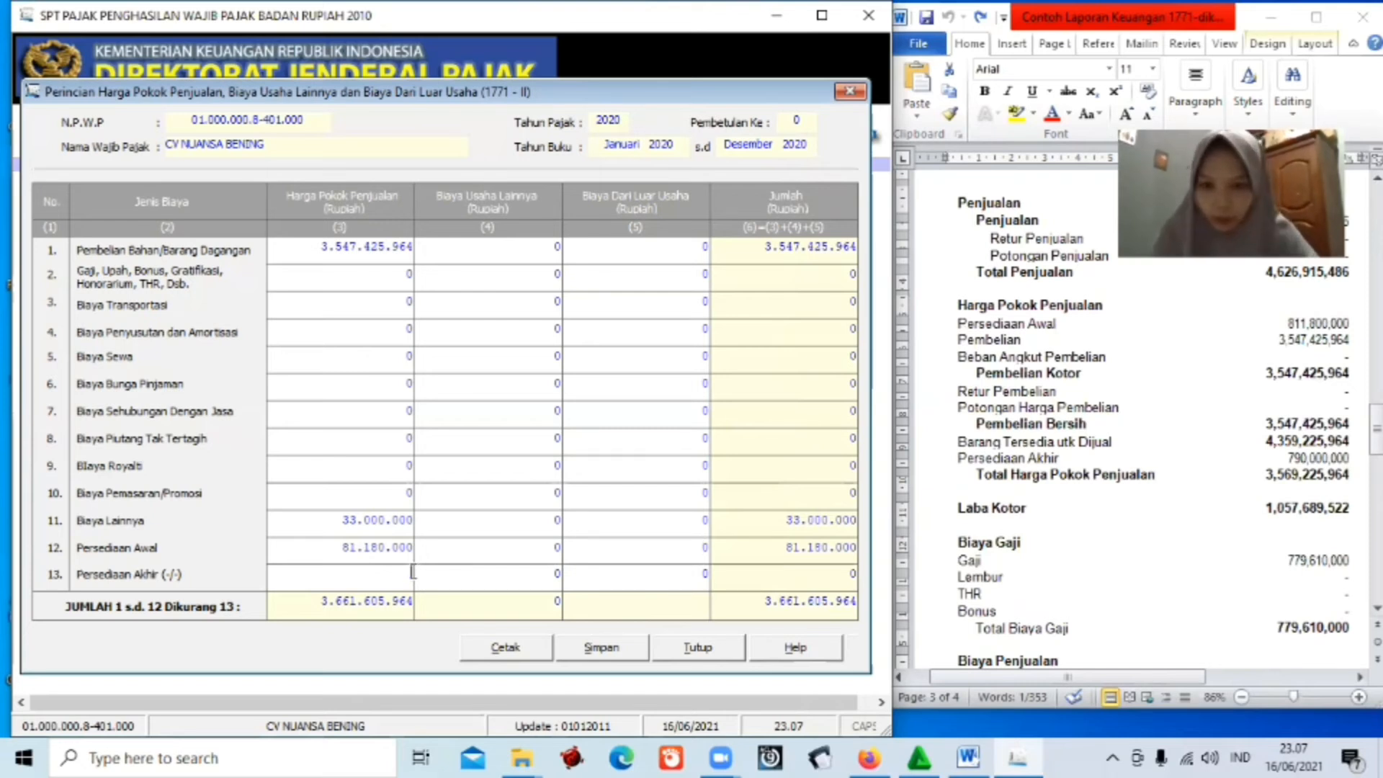
type("790")
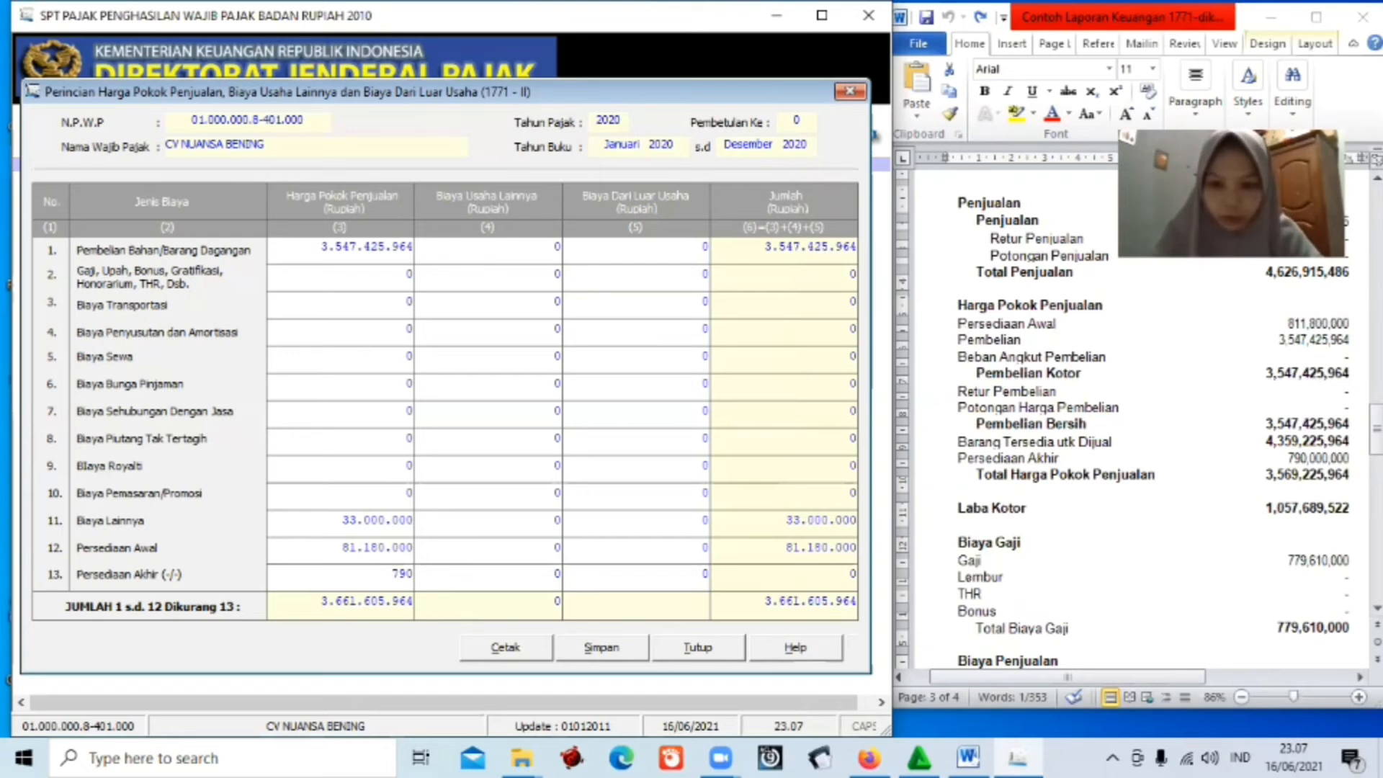
type("000000")
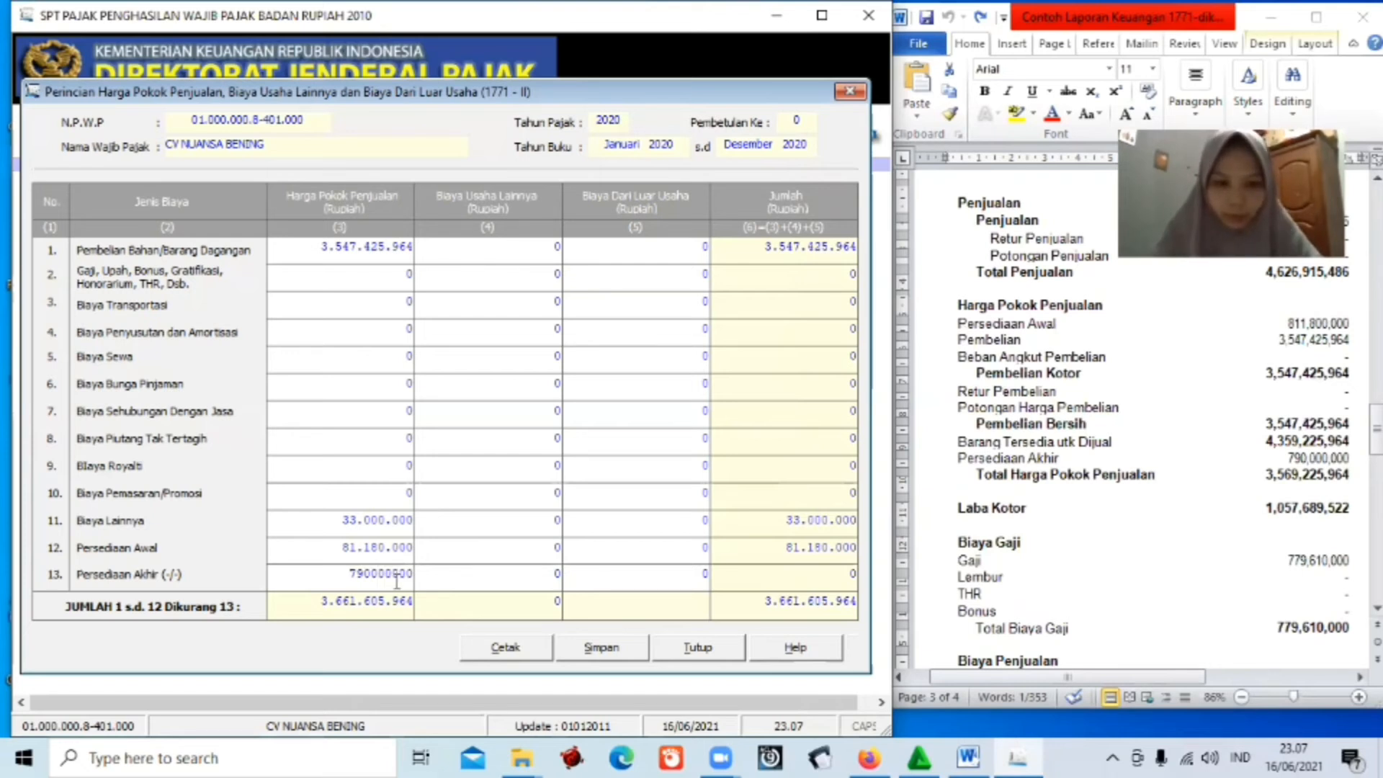
key("Tab")
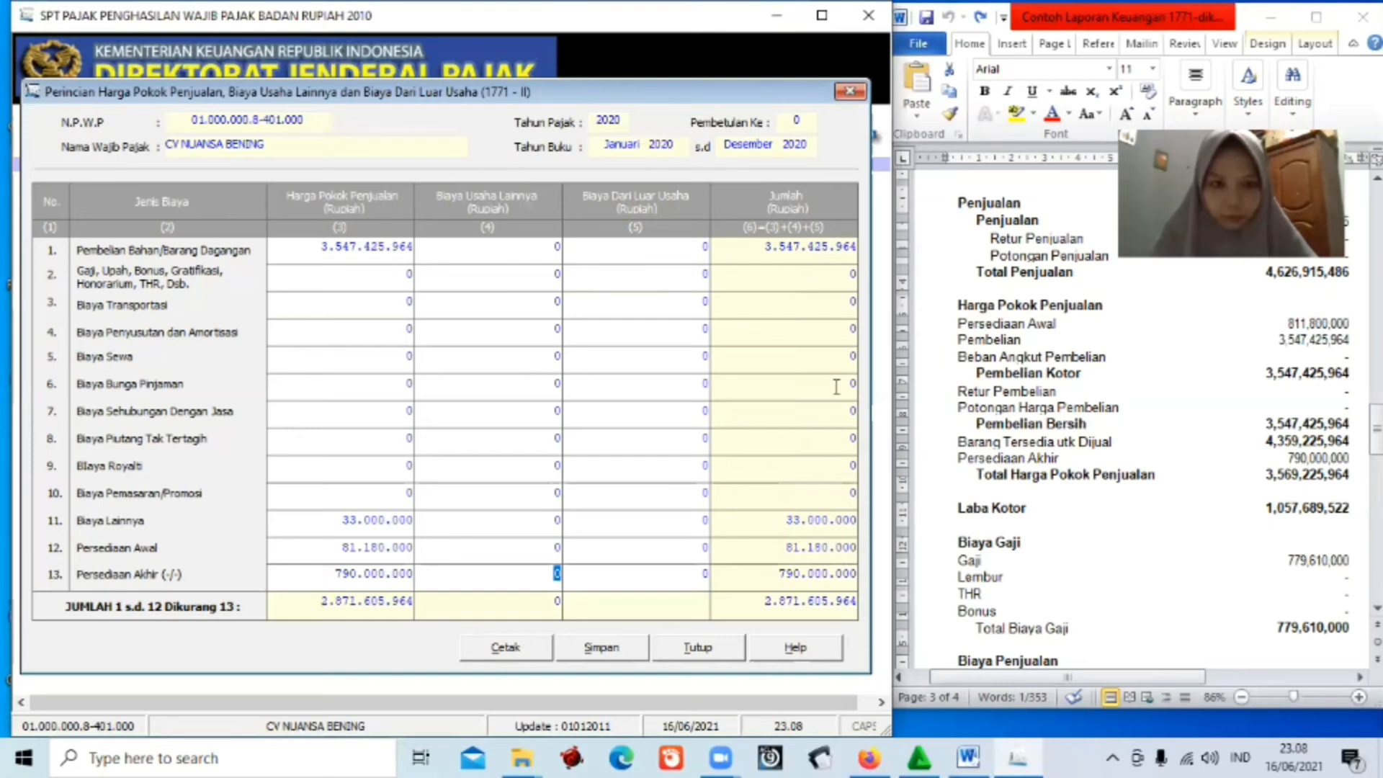
Delete the misplaced 33.000.000 from row 11's cost-of-goods cell.
left_click(409, 521)
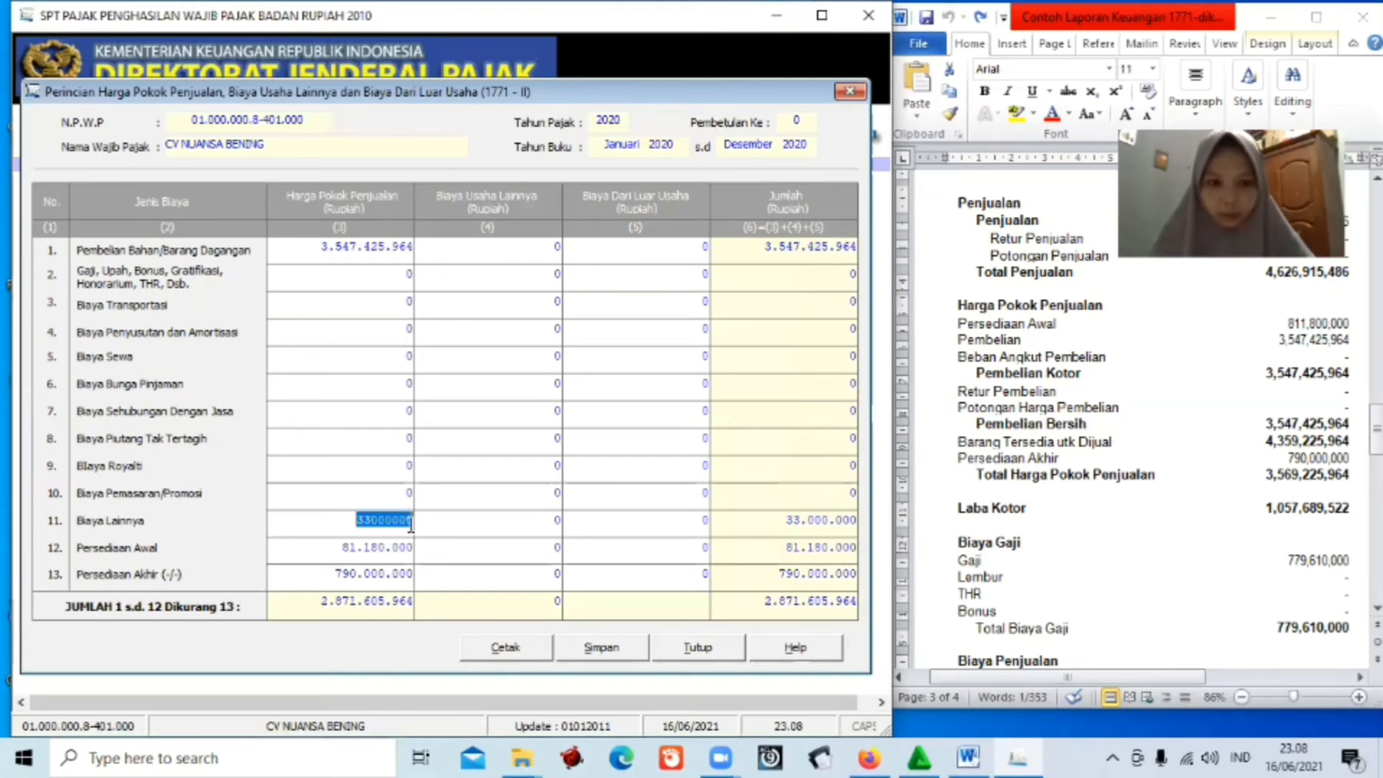
key("Delete")
left_click(499, 576)
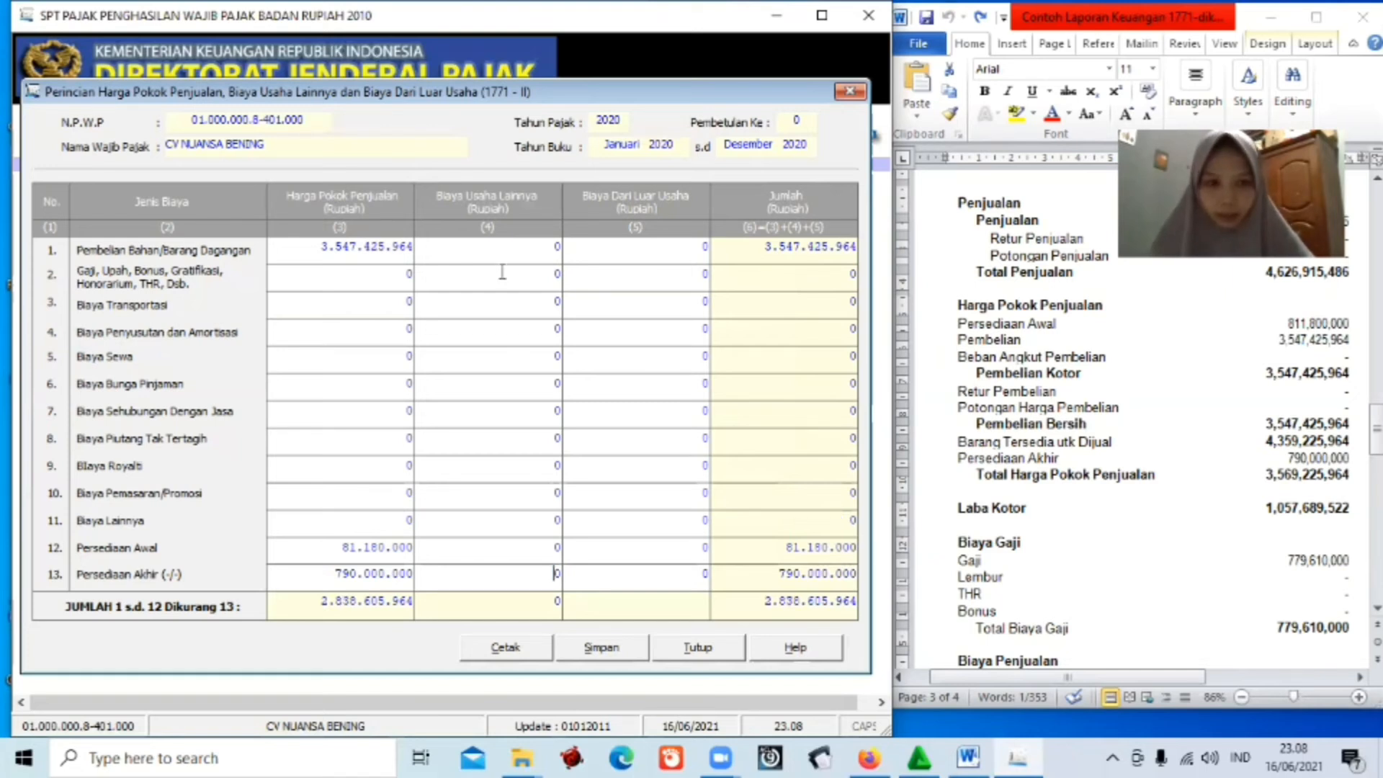
Enter 779.610.000 salaries on row 2 and 943.360.000 other costs on row 11 under Biaya Usaha Lainnya.
left_click(559, 274)
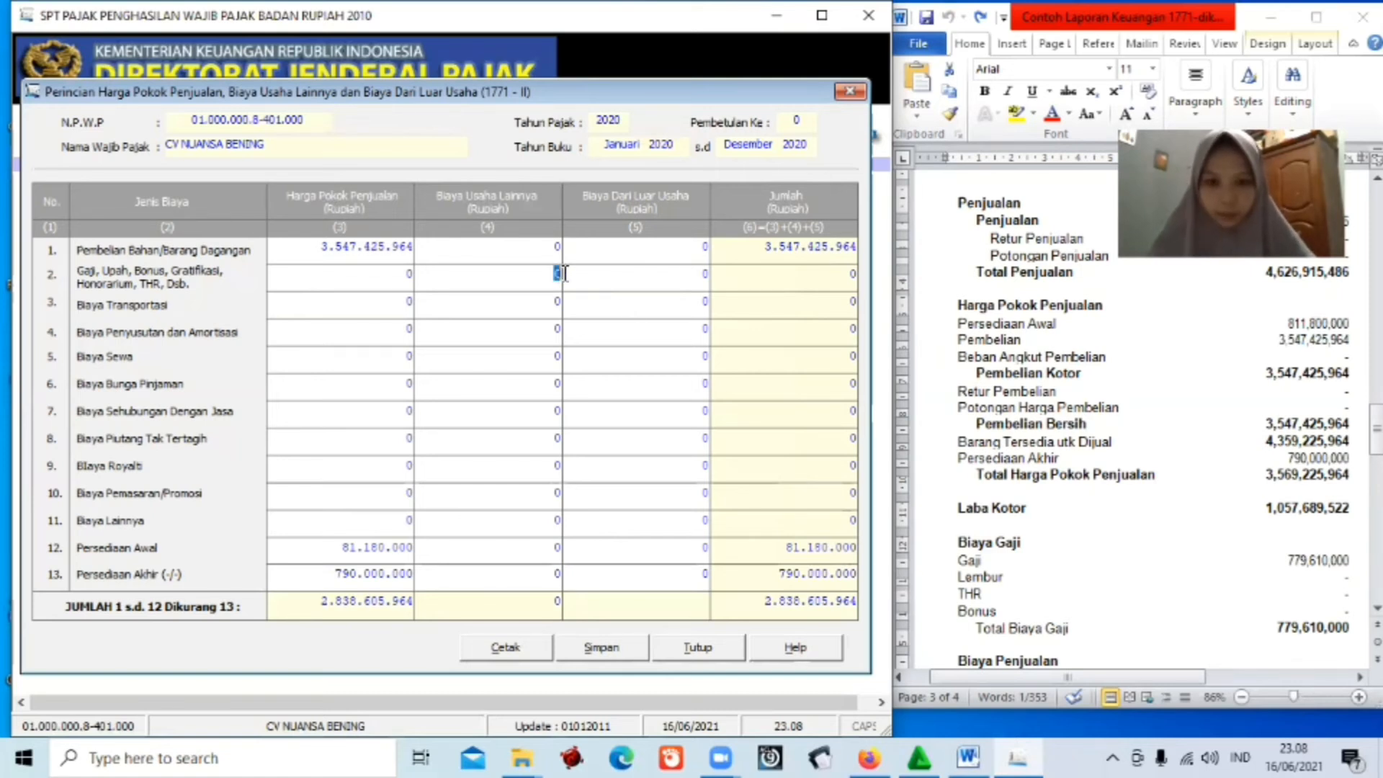
key("Delete")
type("7790")
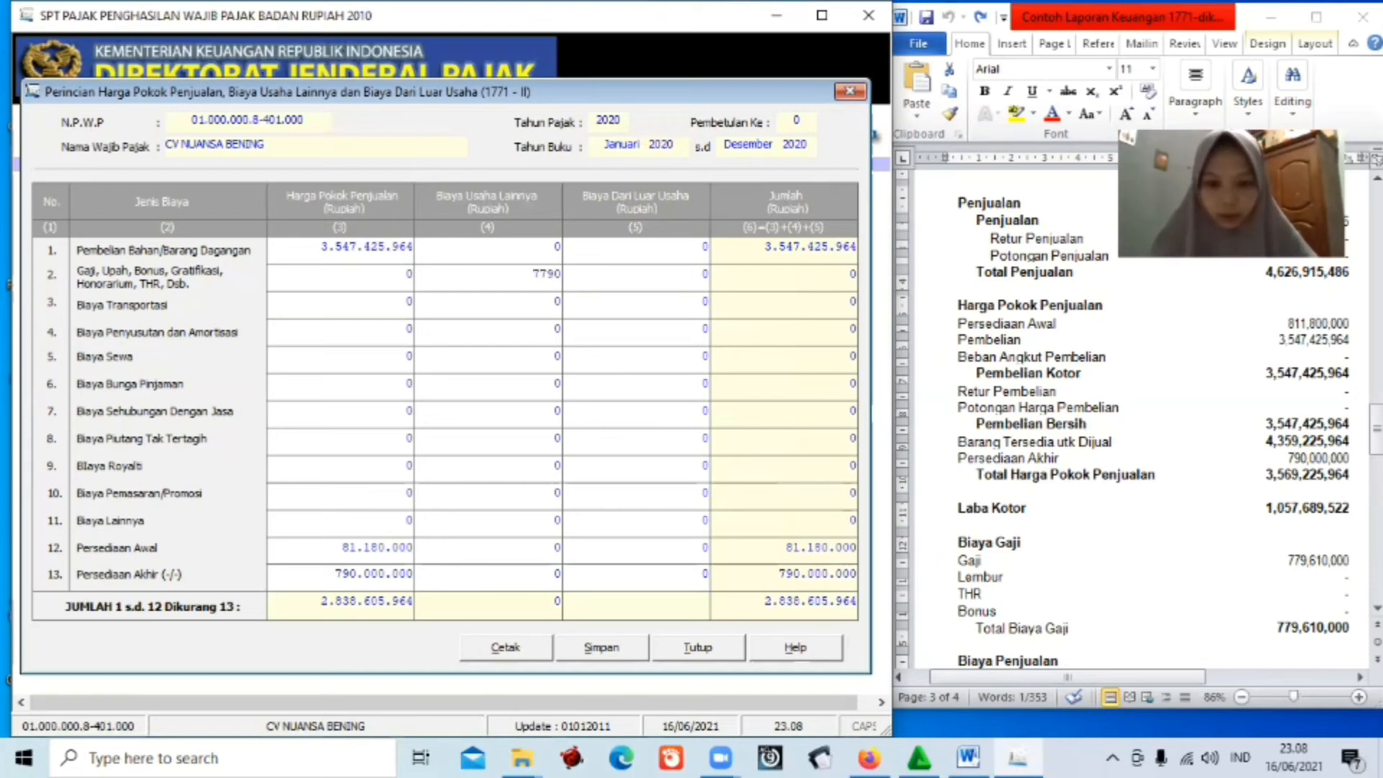
type("61")
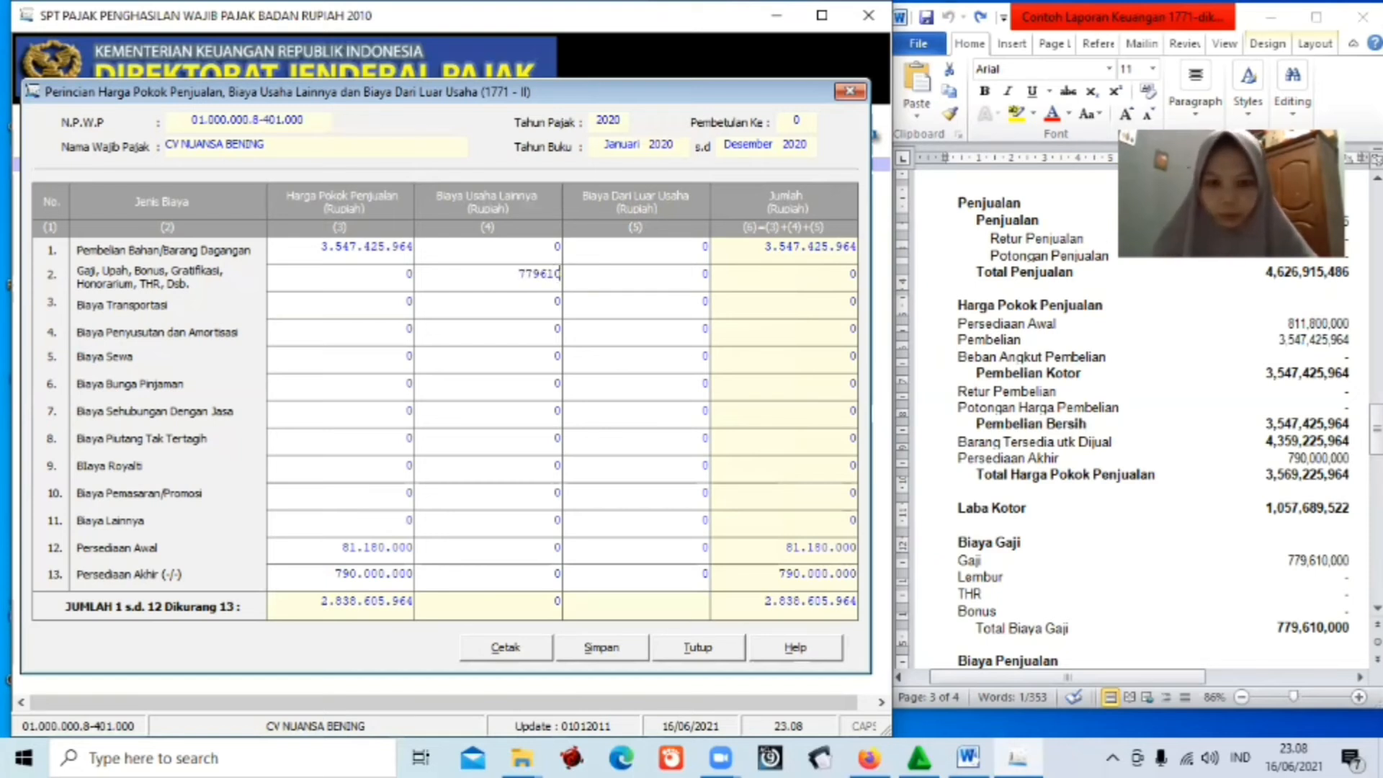
type("000")
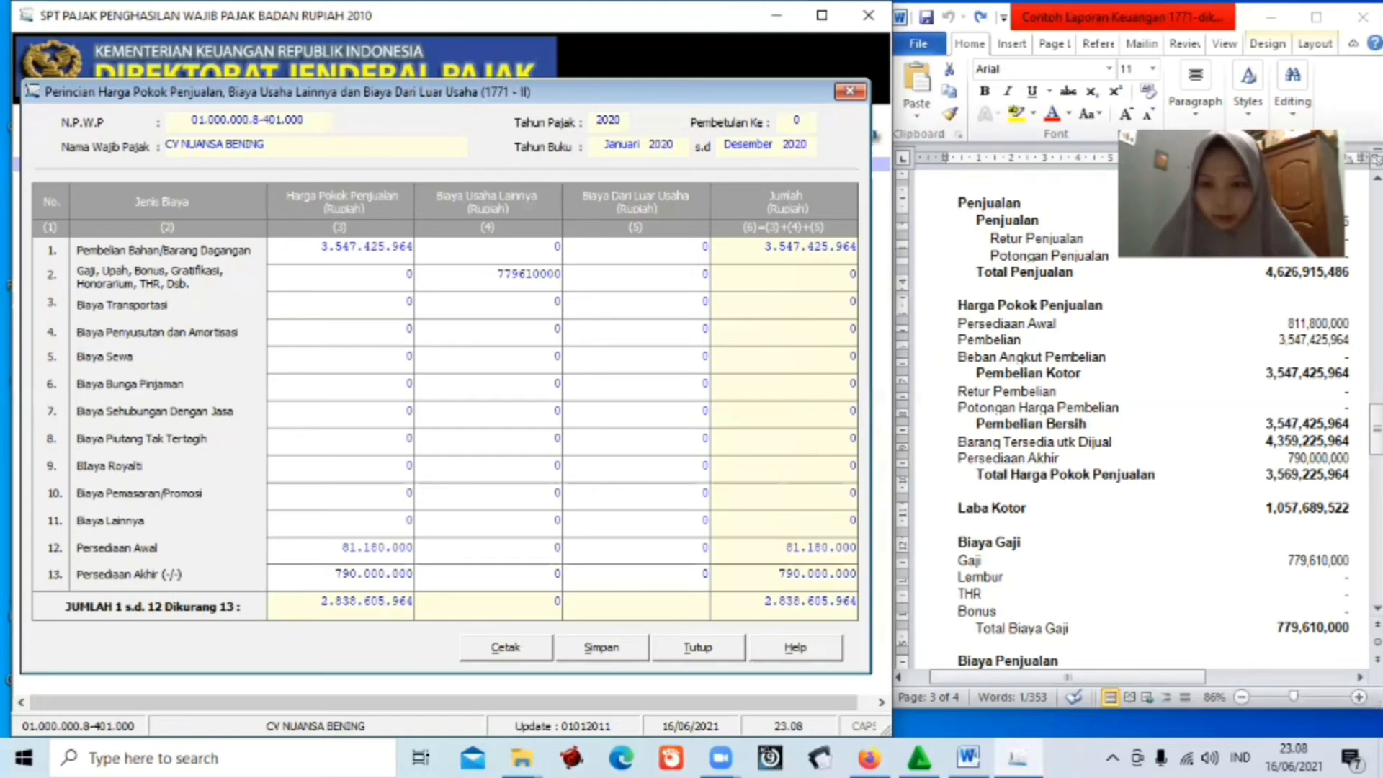
left_click_drag(1376, 428, 1376, 459)
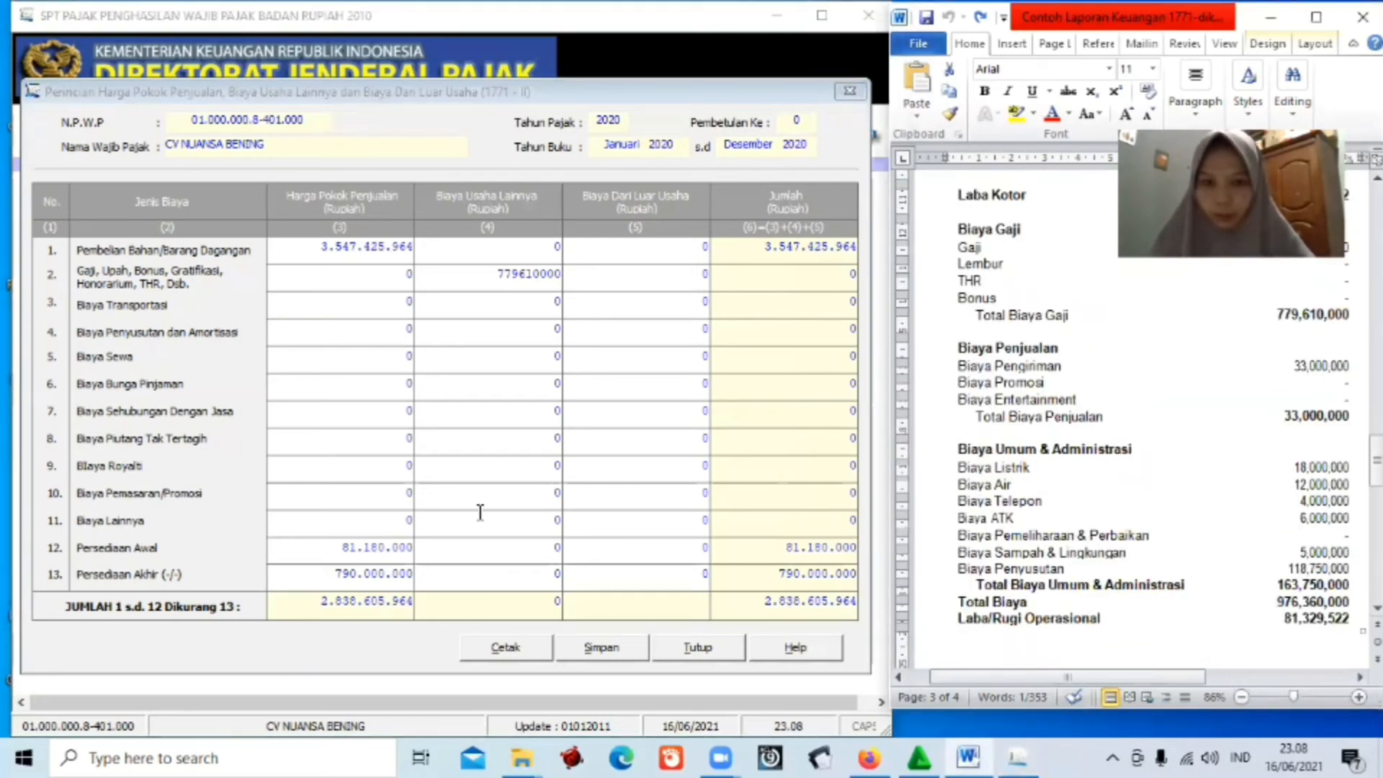
left_click(559, 521)
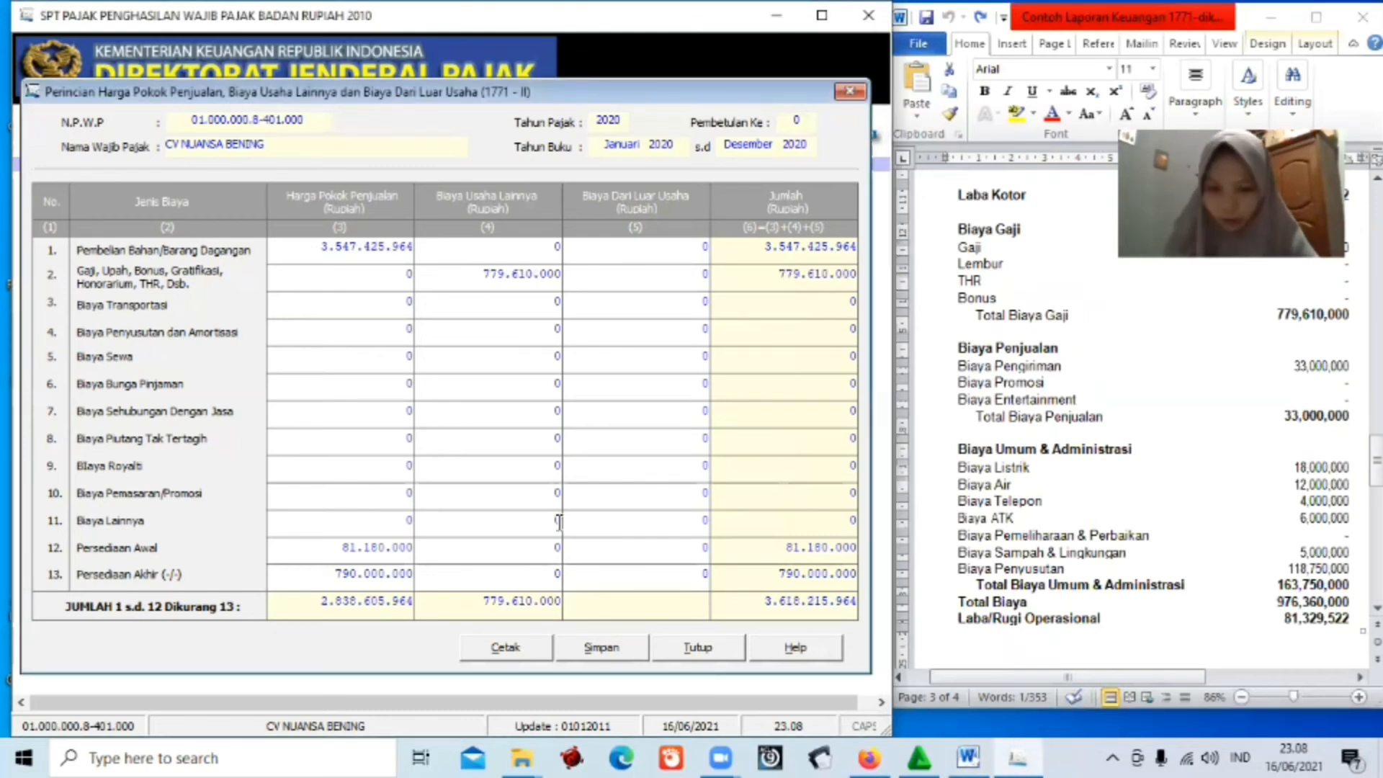
type("94")
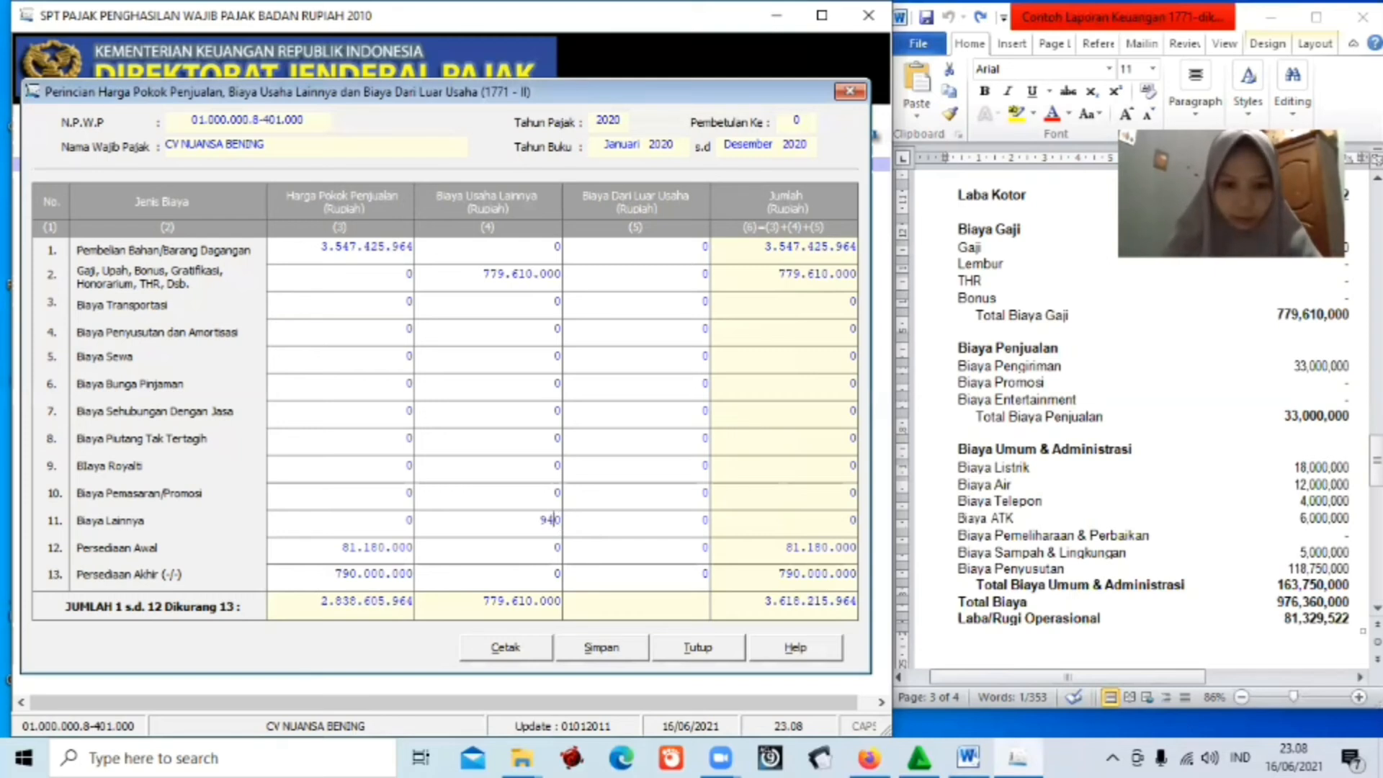
type("3.")
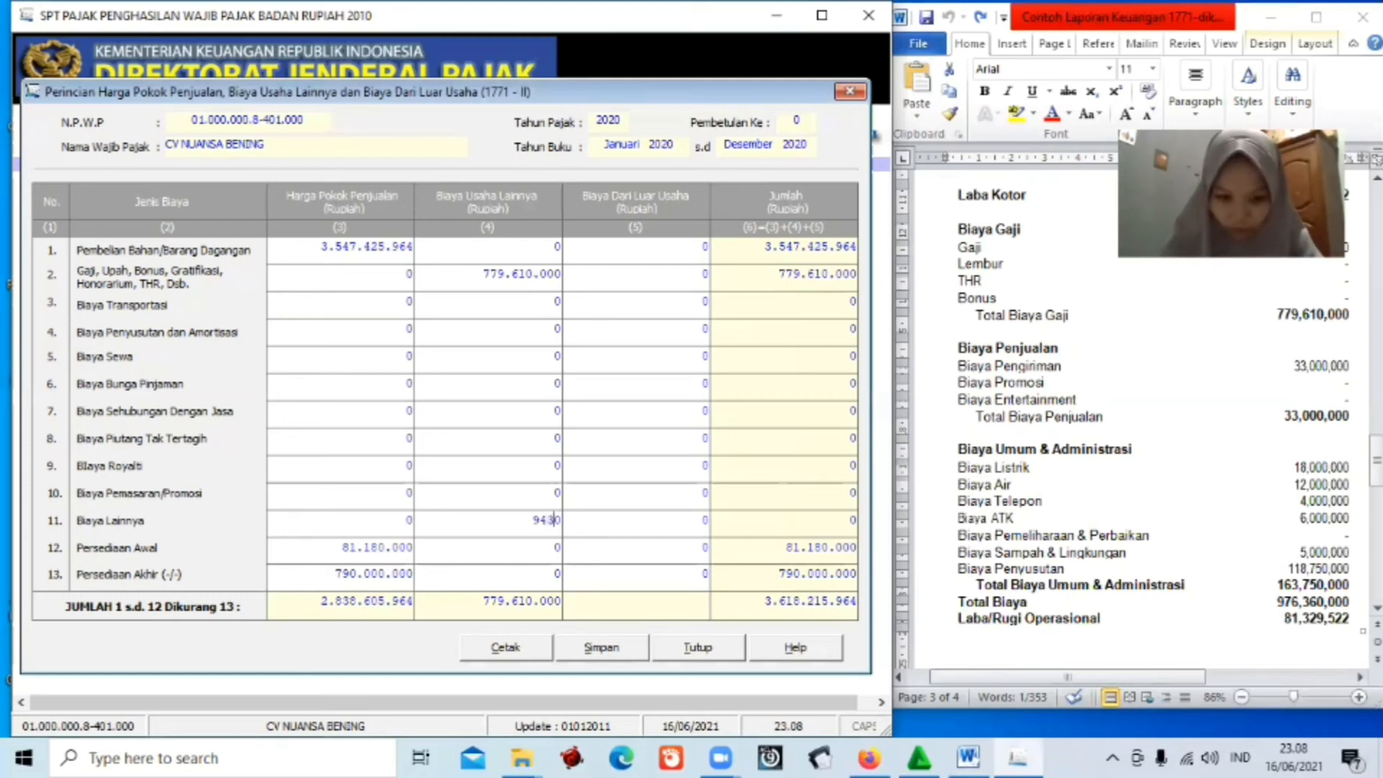
type("360.")
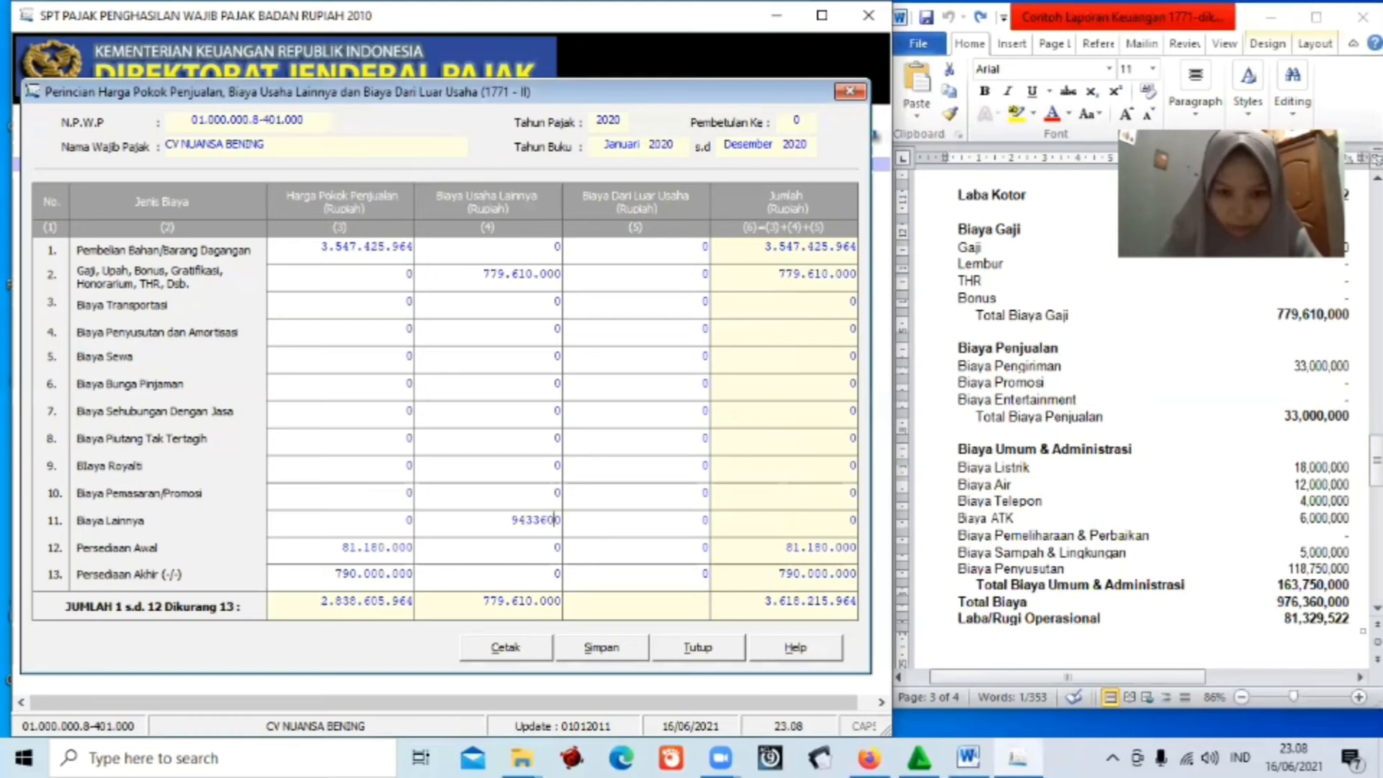
type("00")
key("Tab")
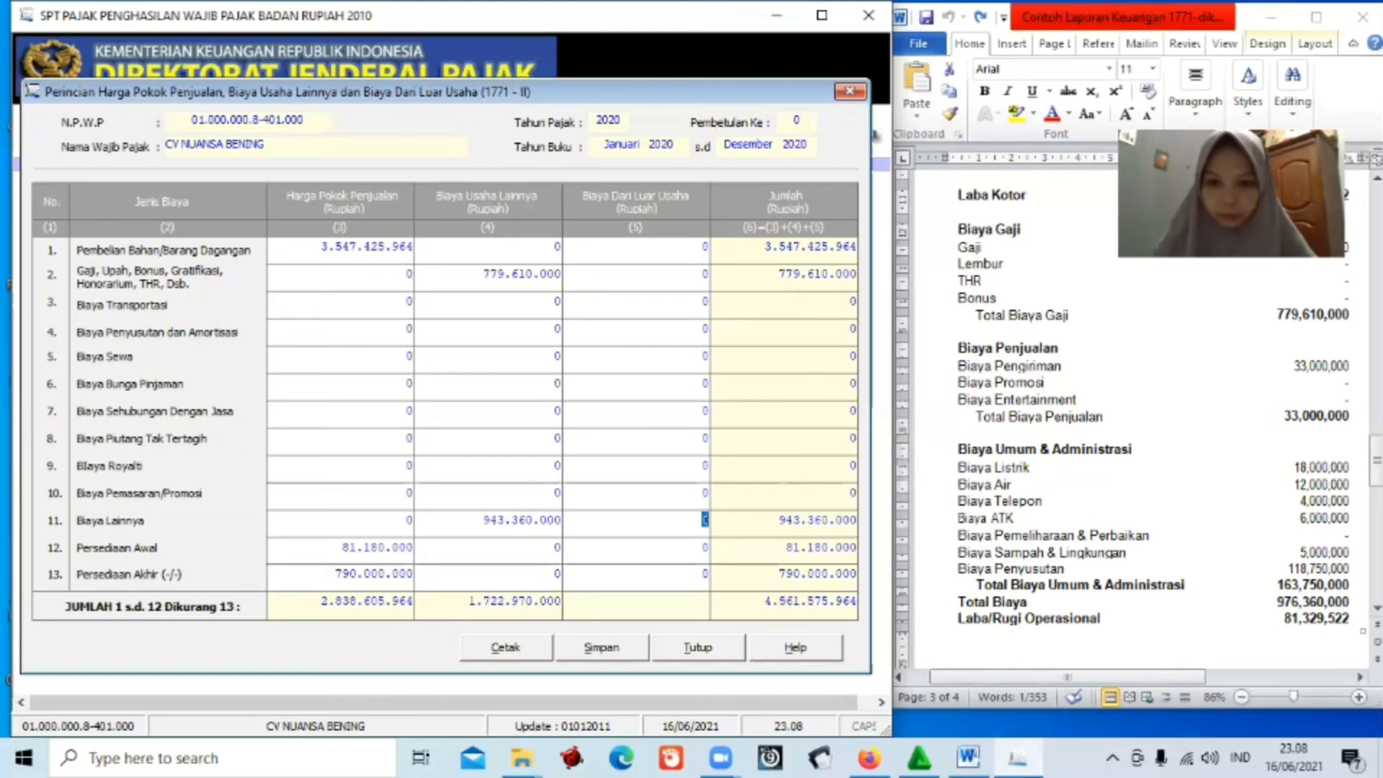
Check the report, then enter 33.000.000 for Biaya Pemasaran/Promosi and 163.750.000 for Biaya Lainnya.
left_click(1377, 608)
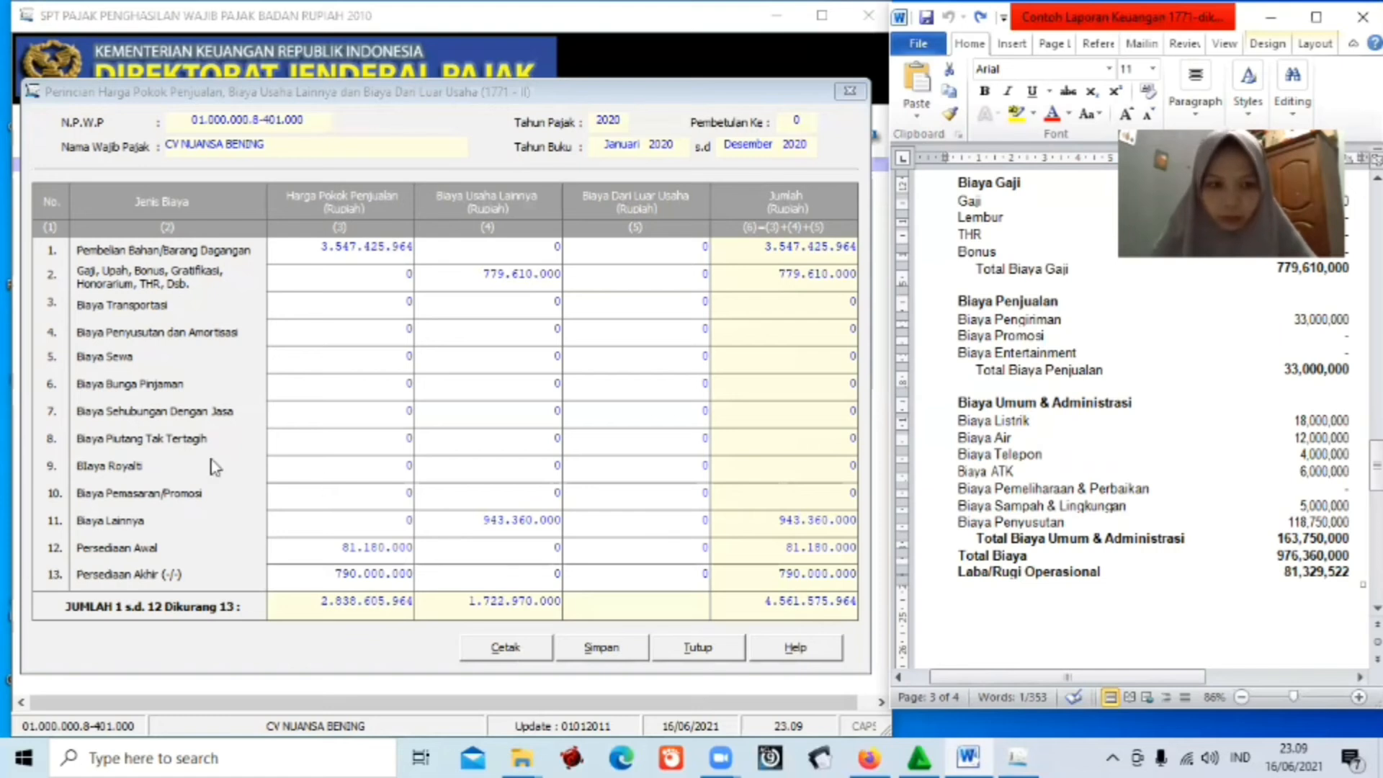
left_click(560, 493)
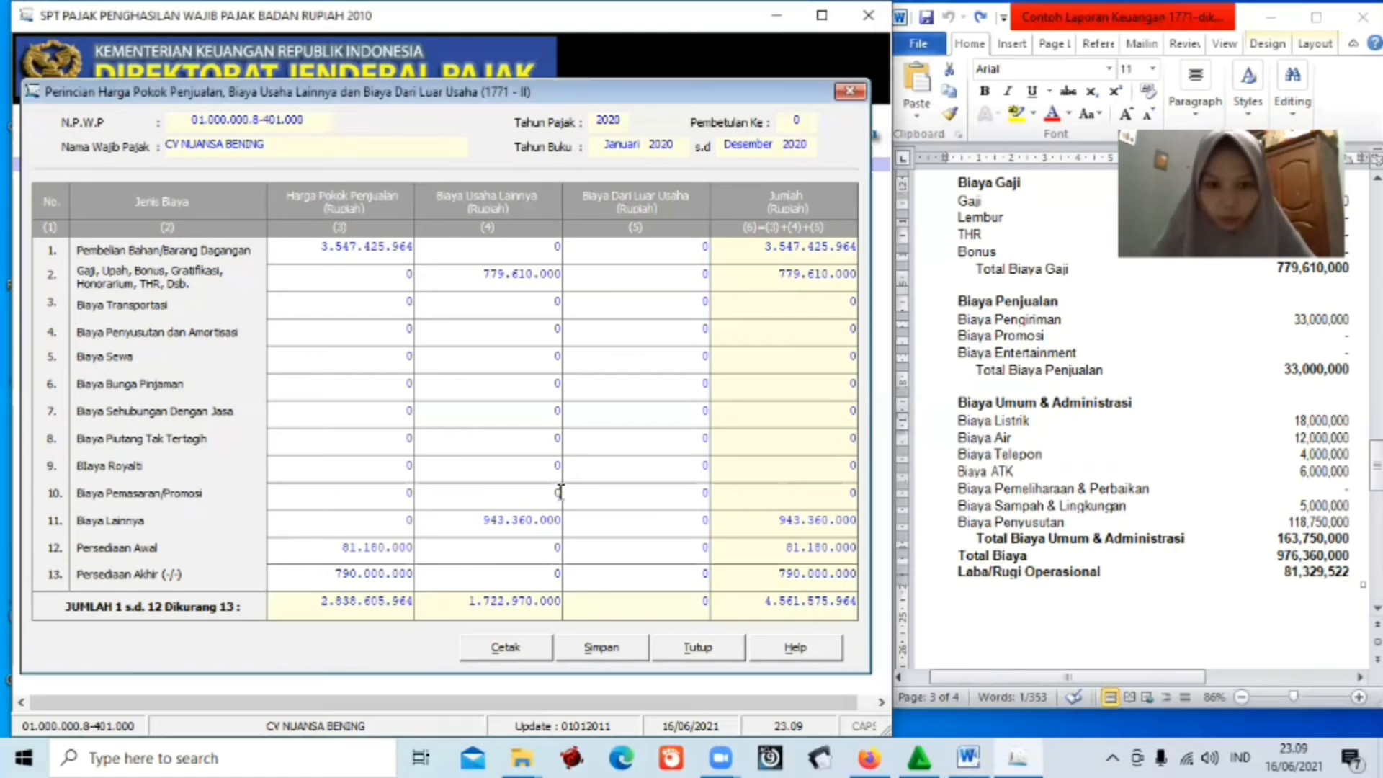
key("BackSpace")
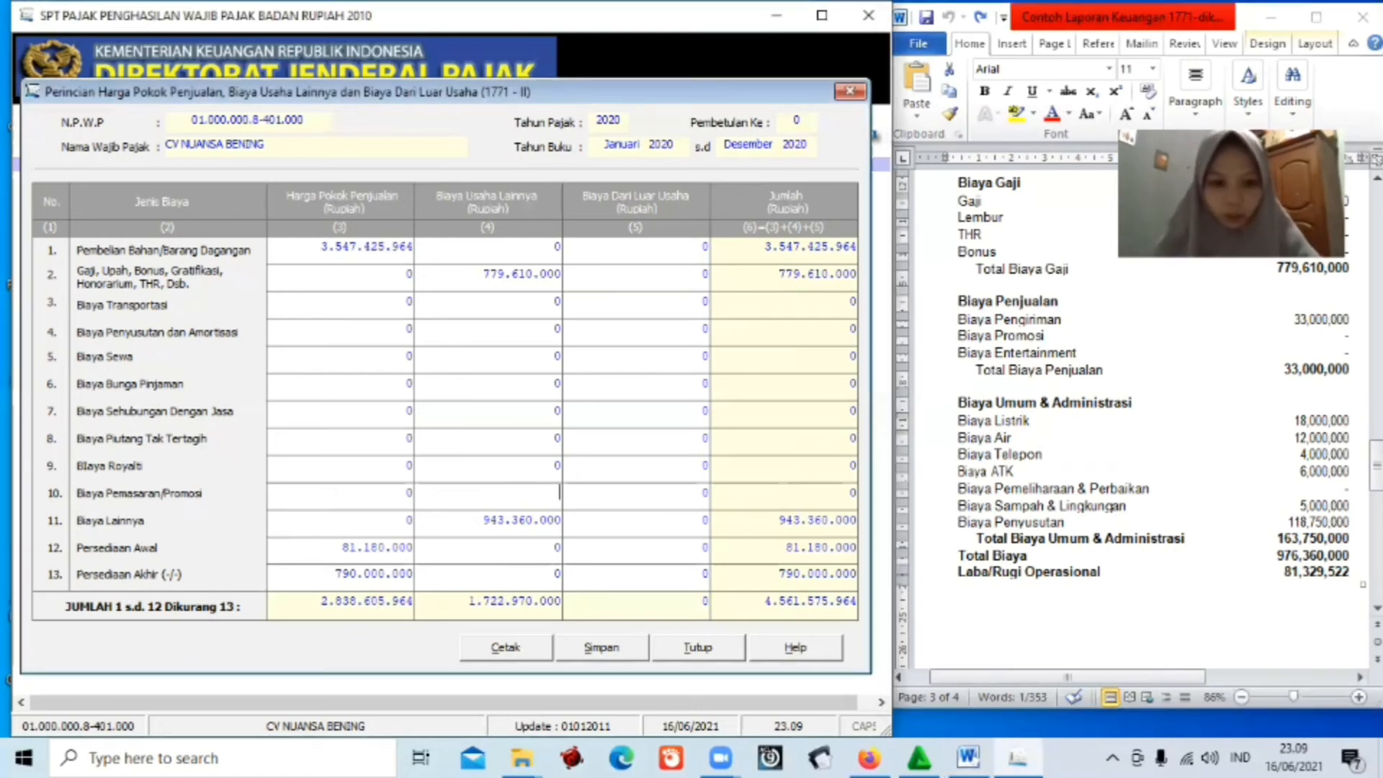
type("3300")
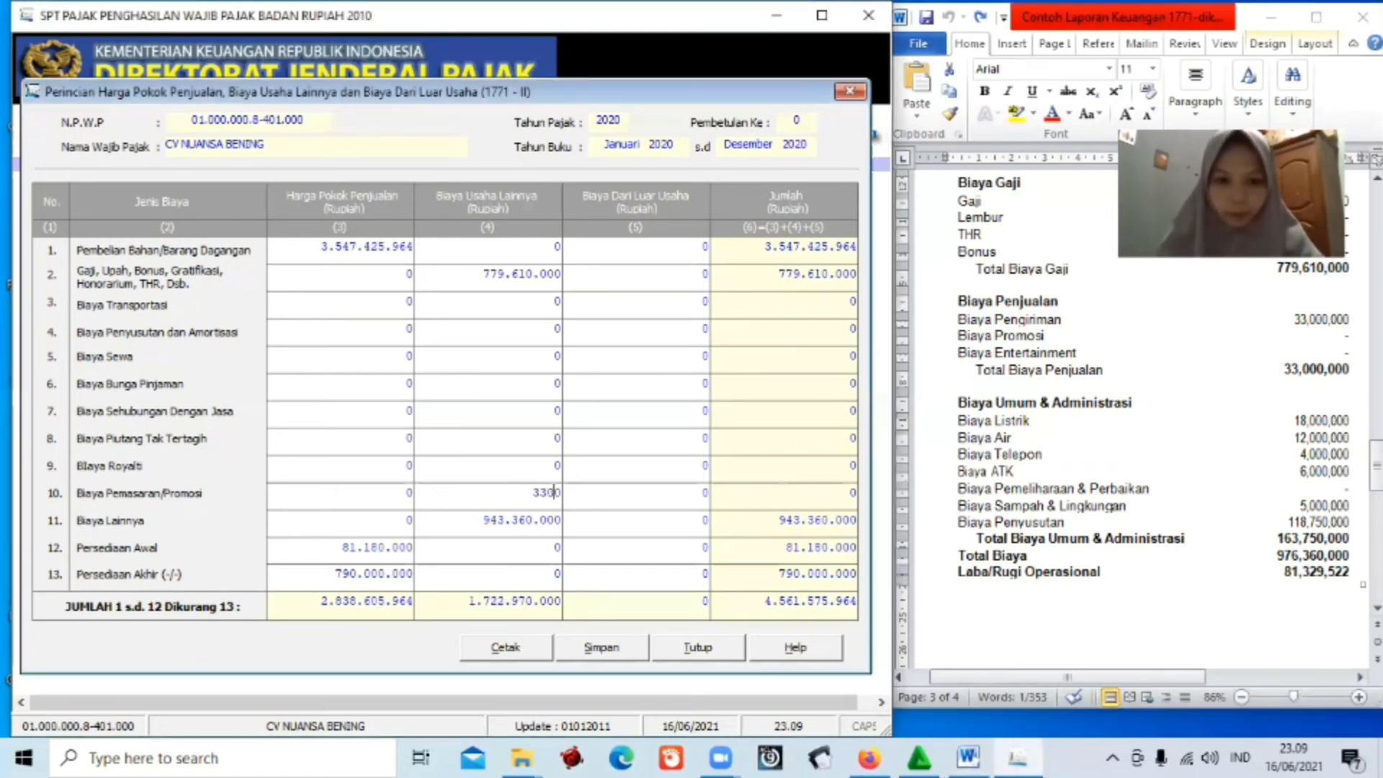
type("0")
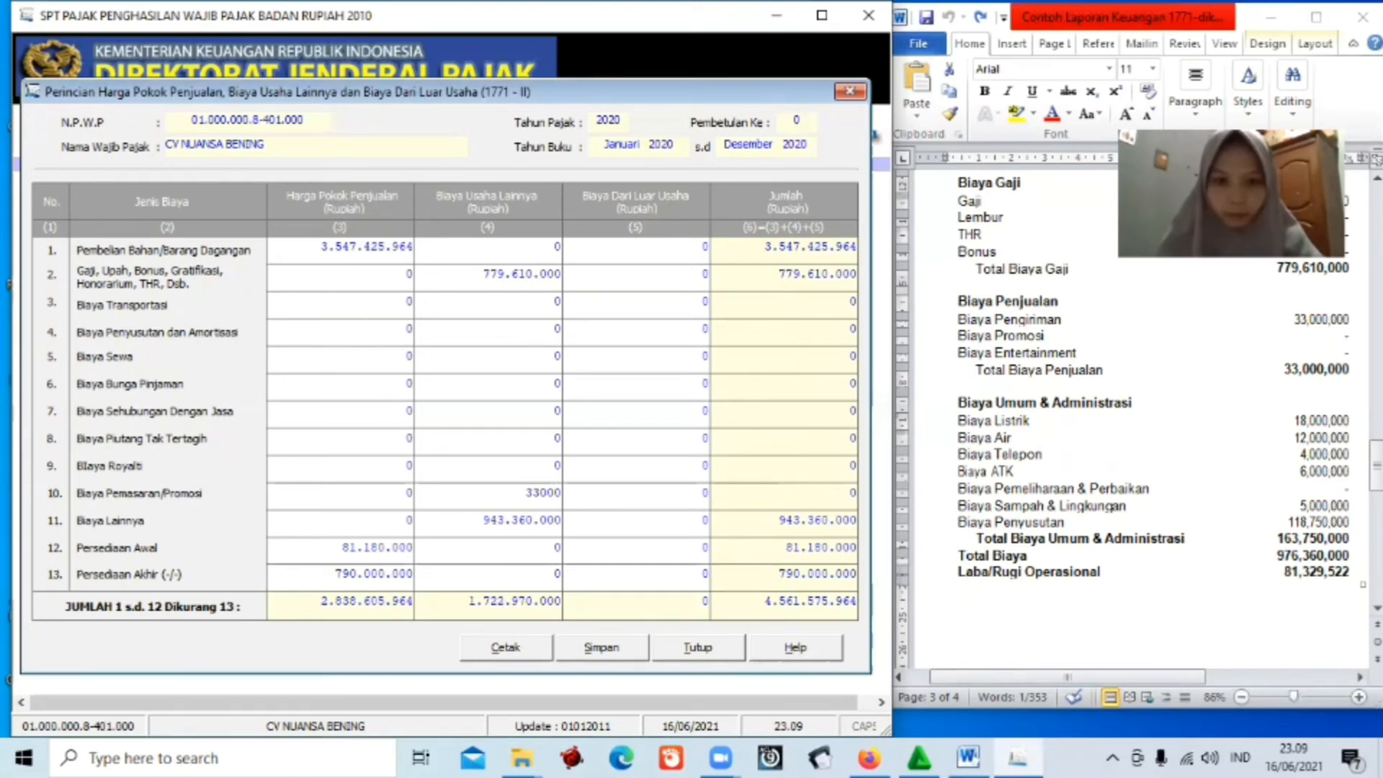
type("000")
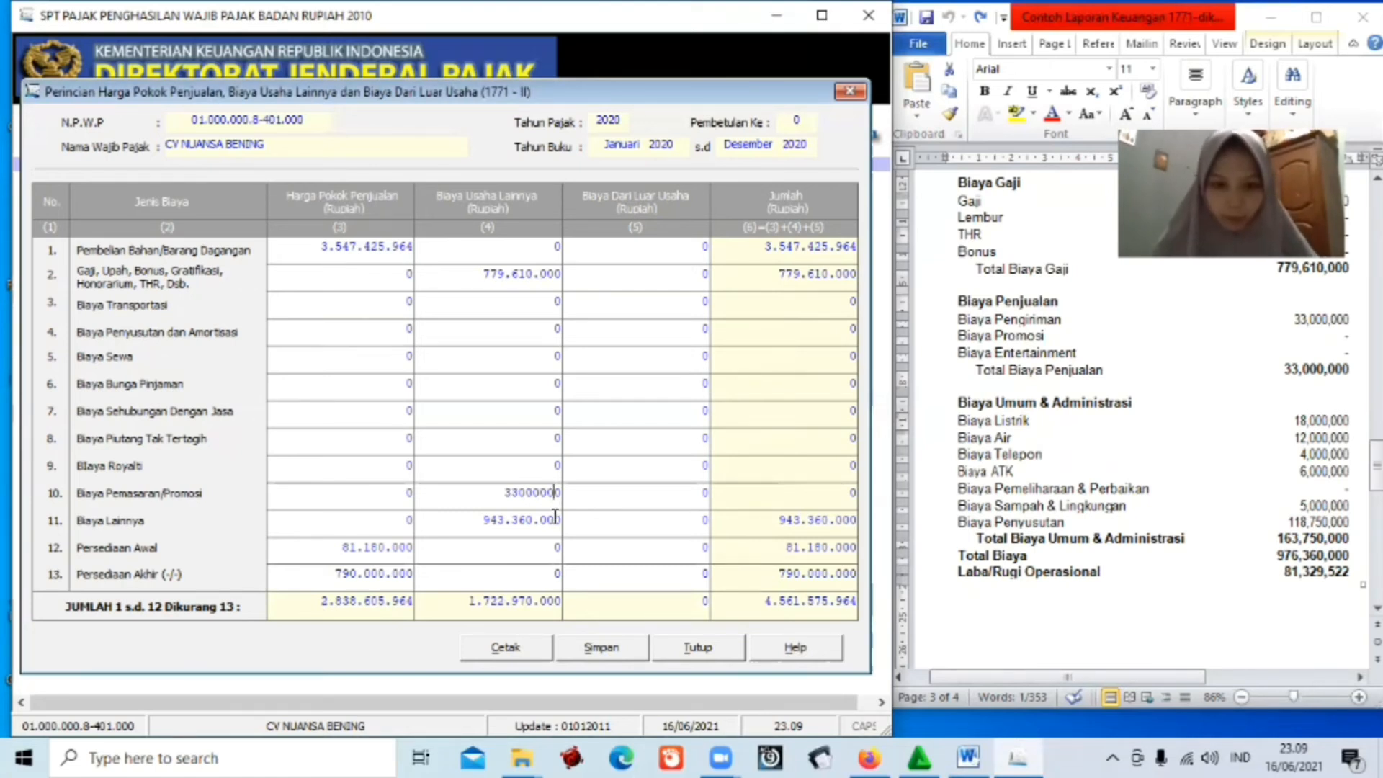
left_click(555, 516)
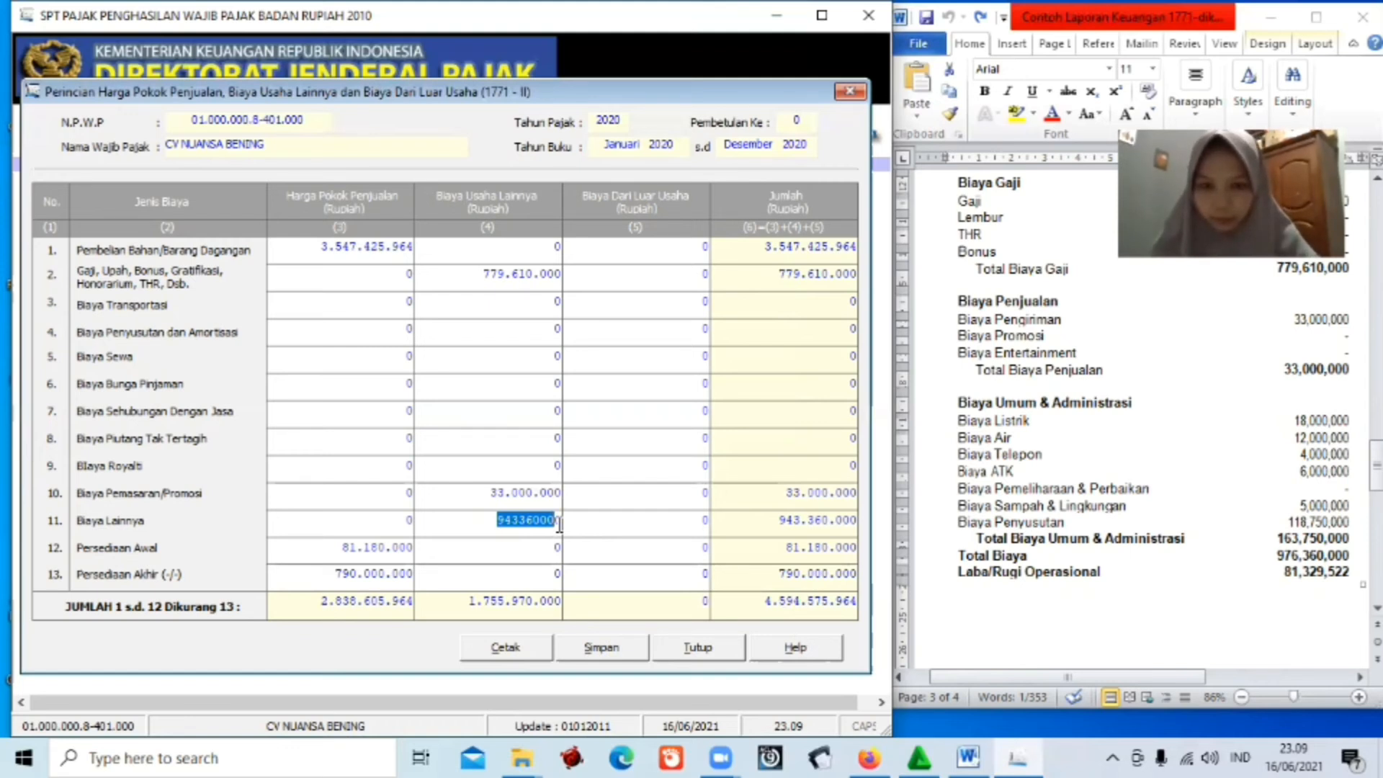
type("10")
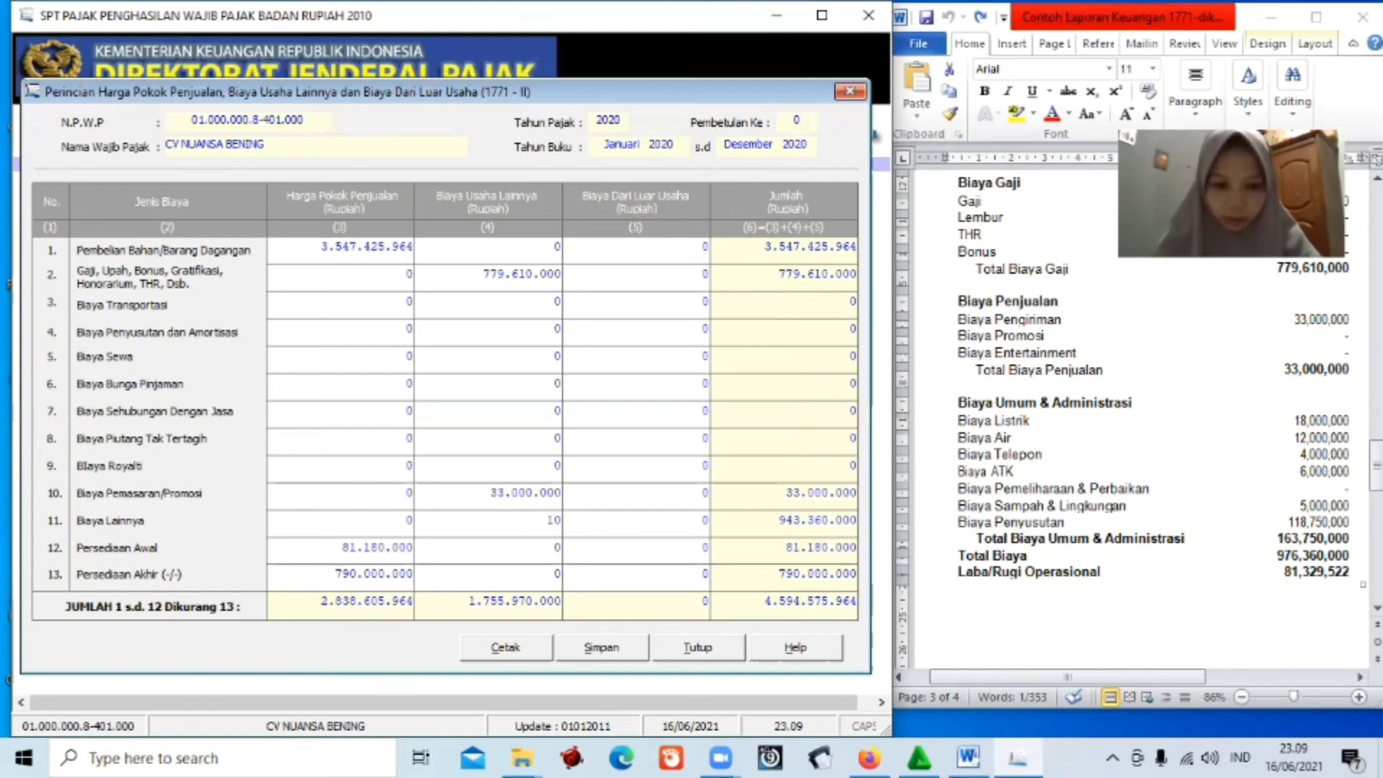
type("30")
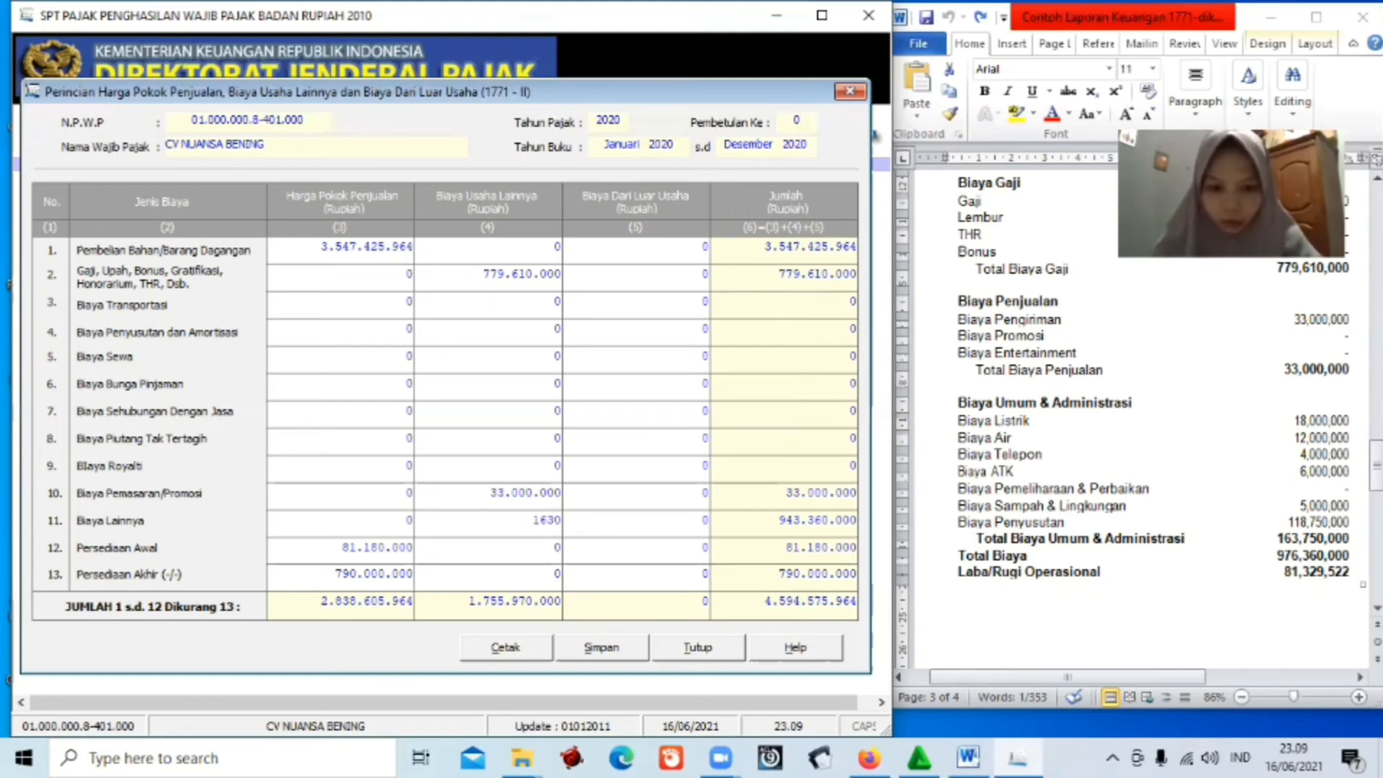
type("75")
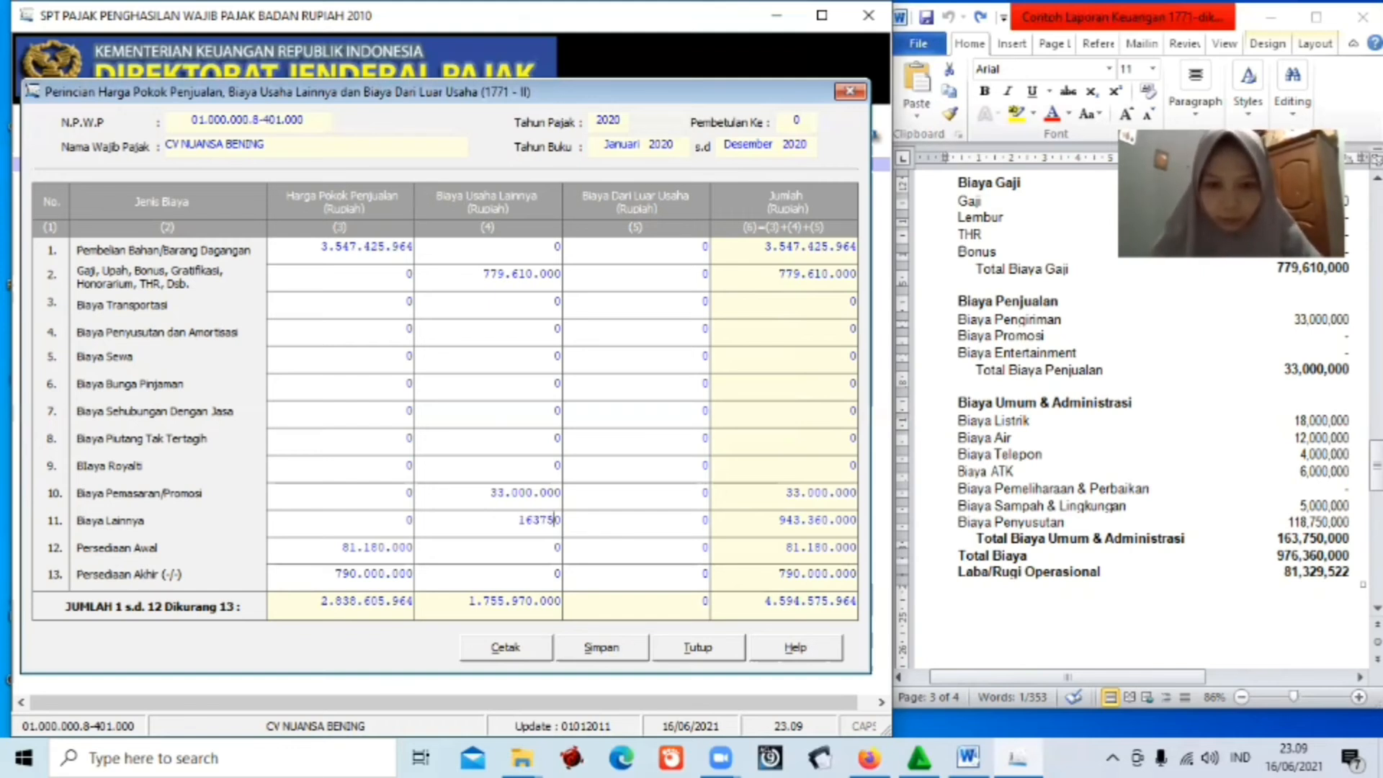
type("000")
key("Tab")
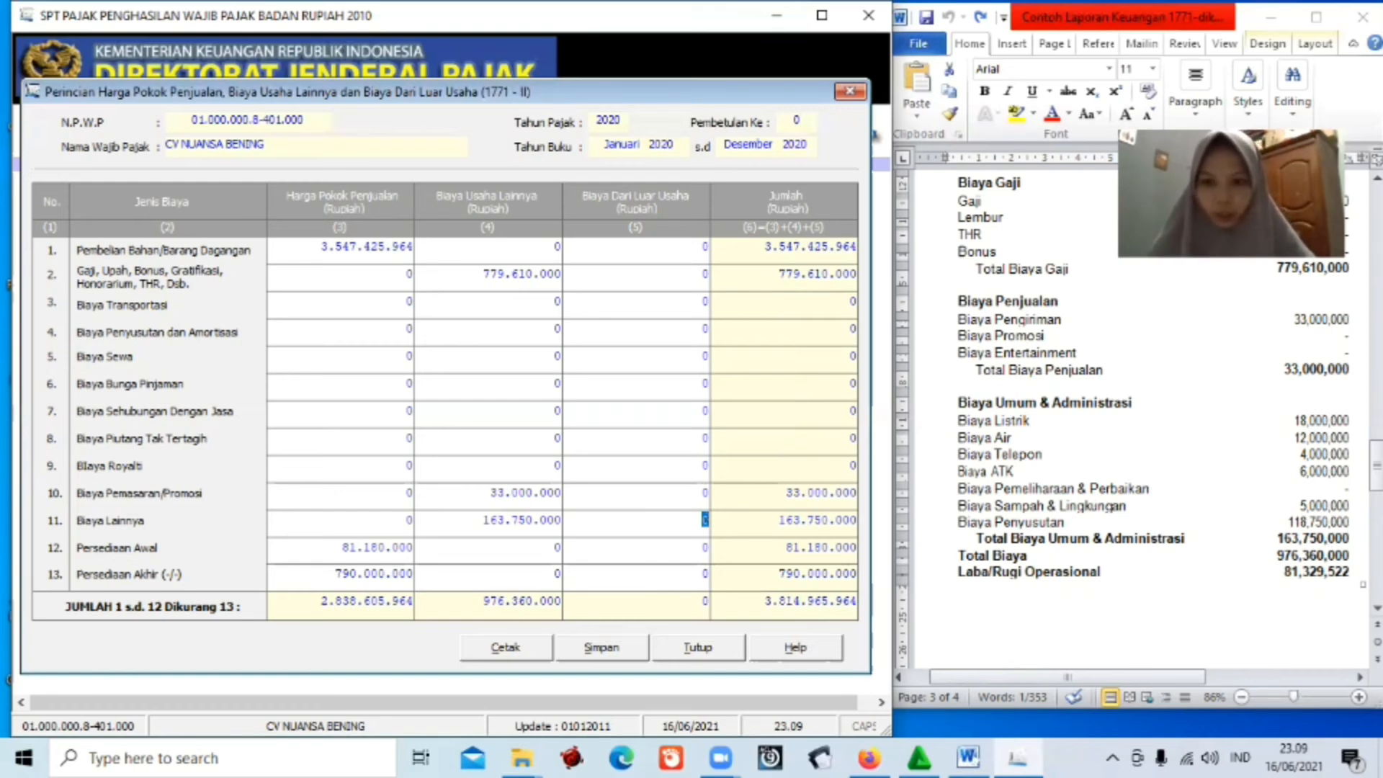
Scroll the Word report up to its LABA/RUGI and cost of goods sold section.
left_click_drag(1376, 472, 1376, 416)
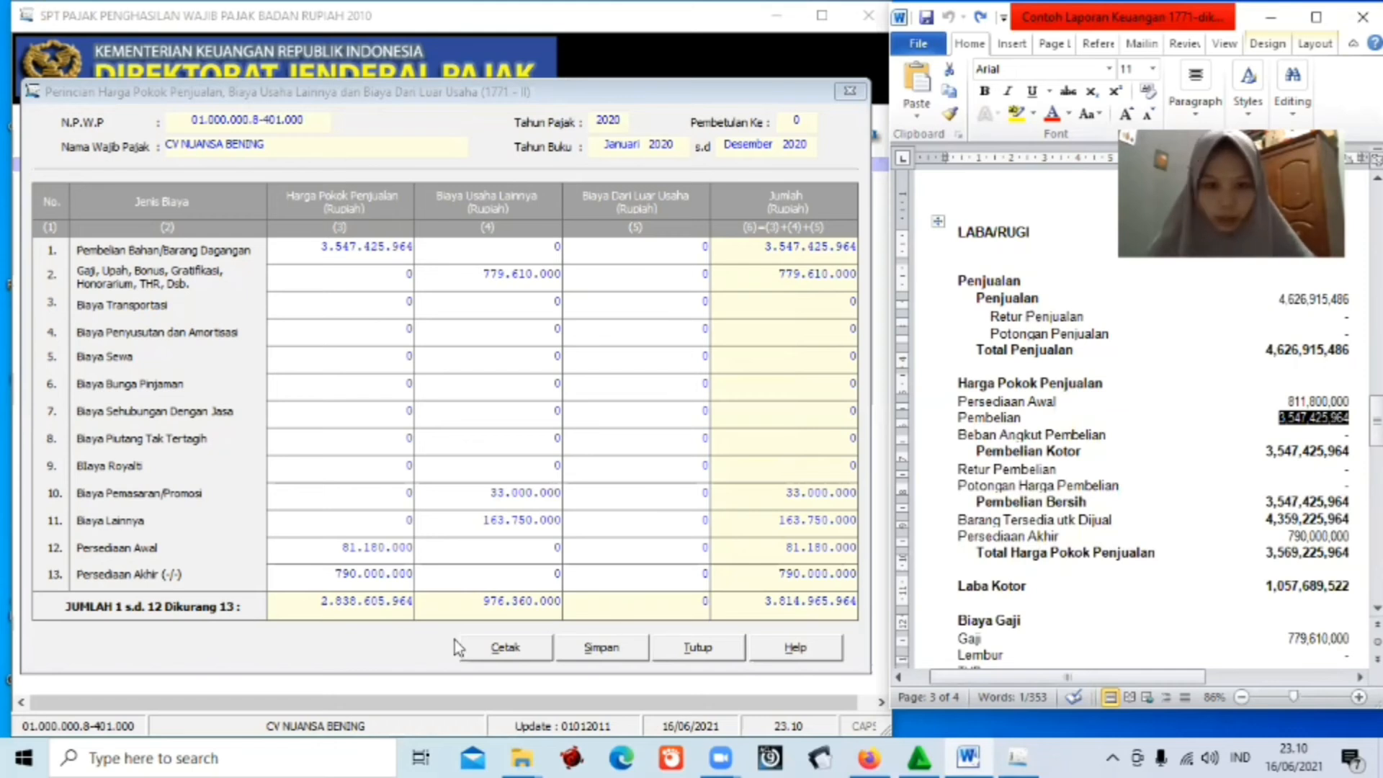
Change row 12 Persediaan Awal to 811.800.000 and verify the 3.569.225.964 cost-of-goods total.
left_click(408, 548)
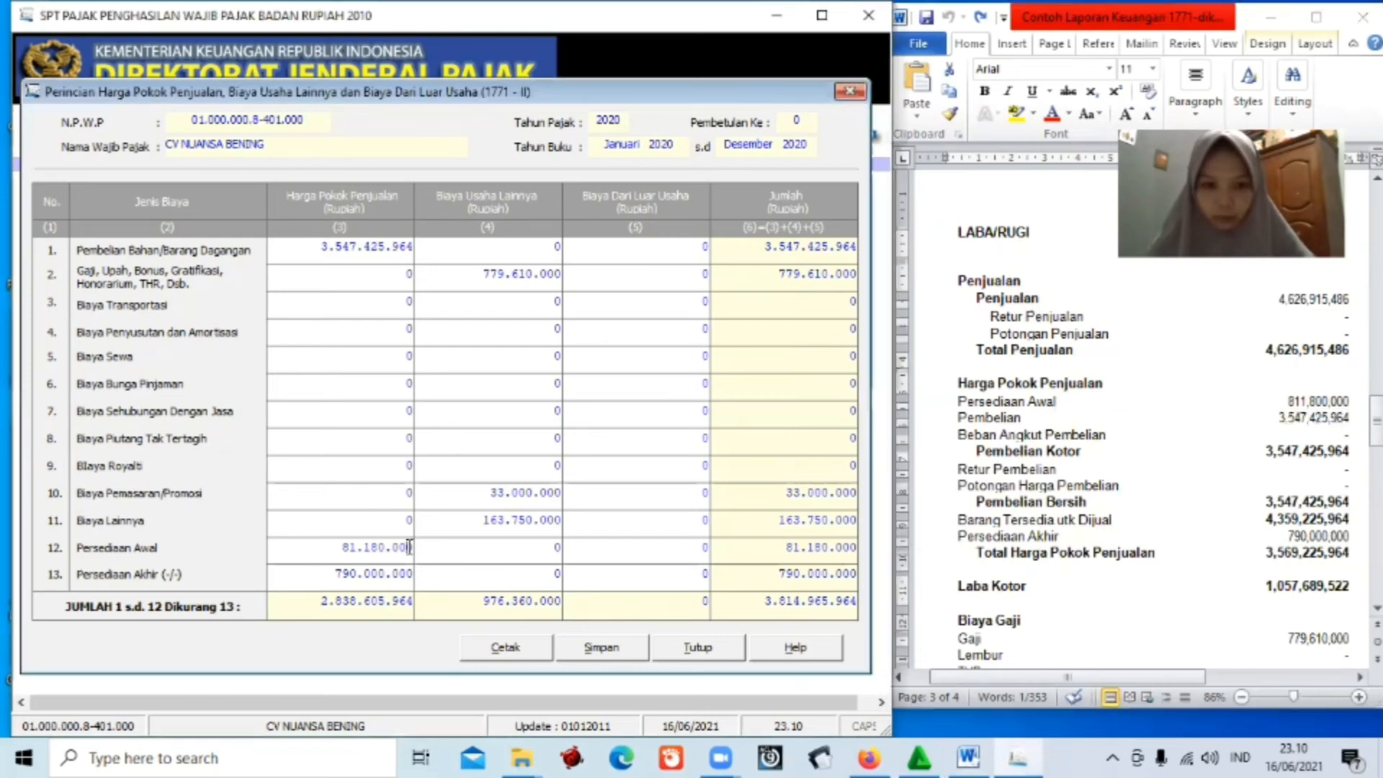
left_click(408, 547)
key("BackSpace")
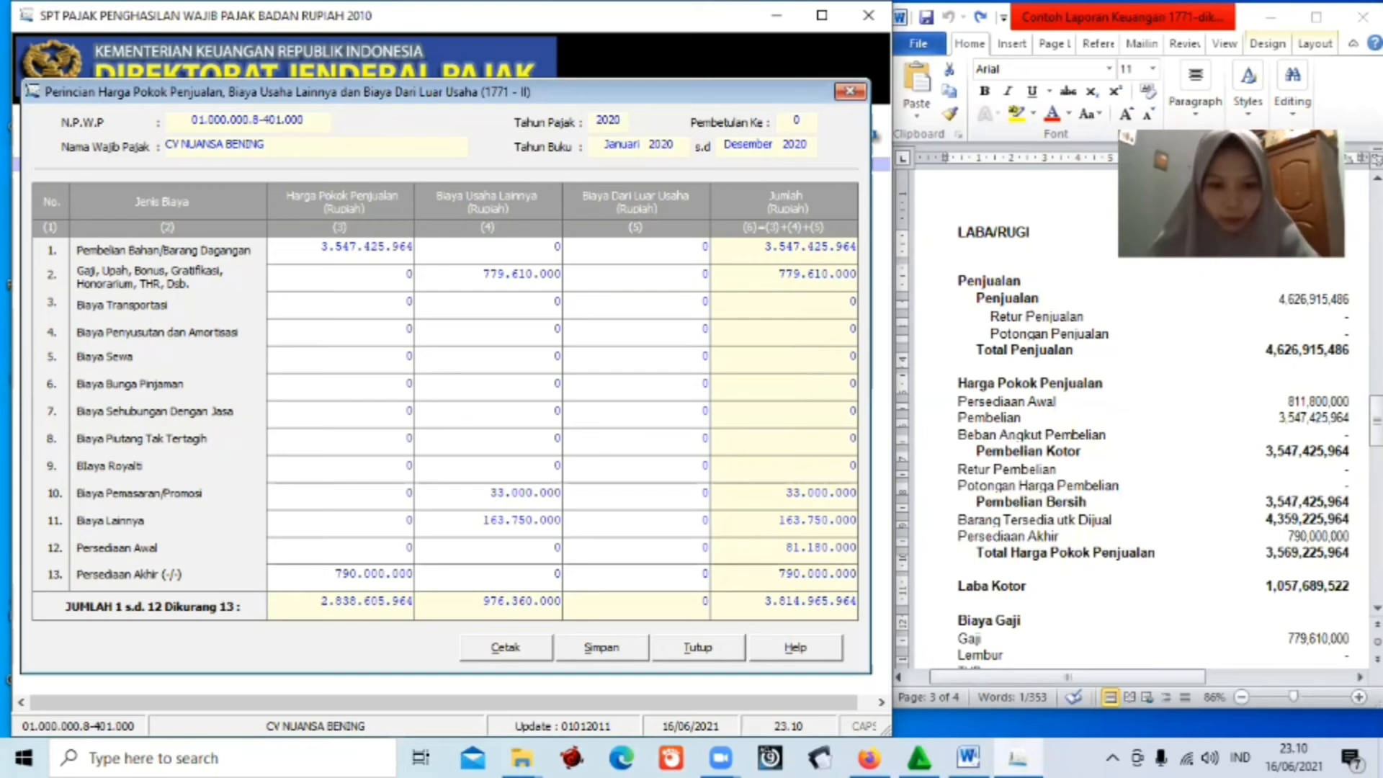
type("81")
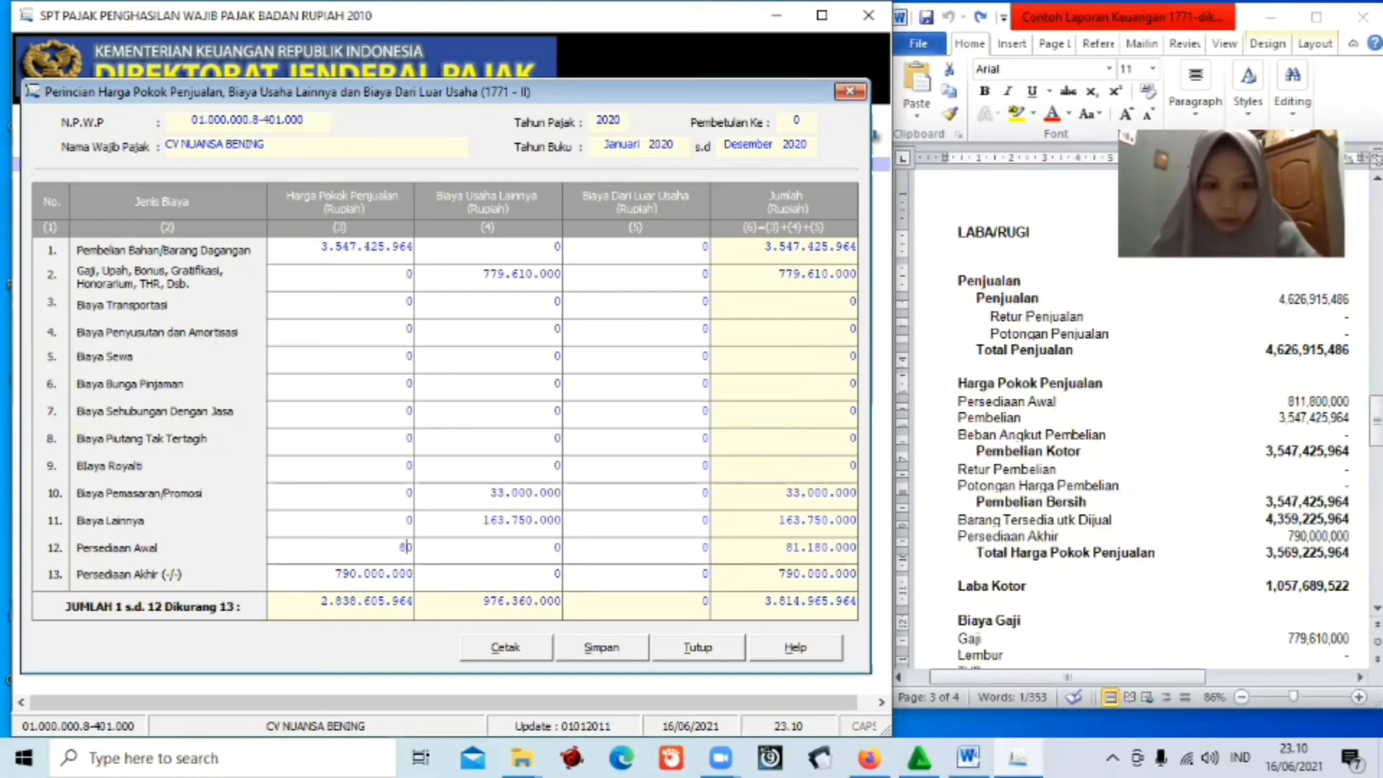
type("10")
type("0")
type("00")
type("00")
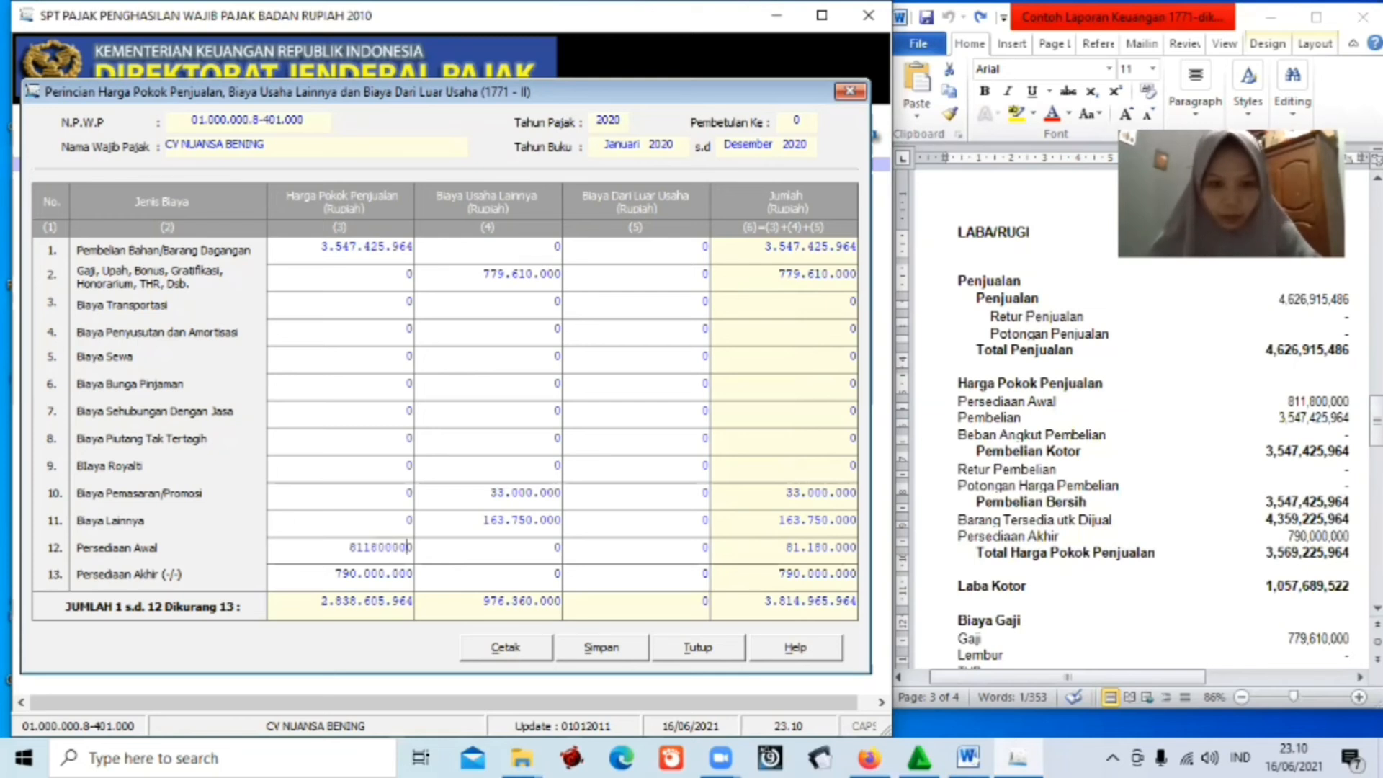
key("Tab")
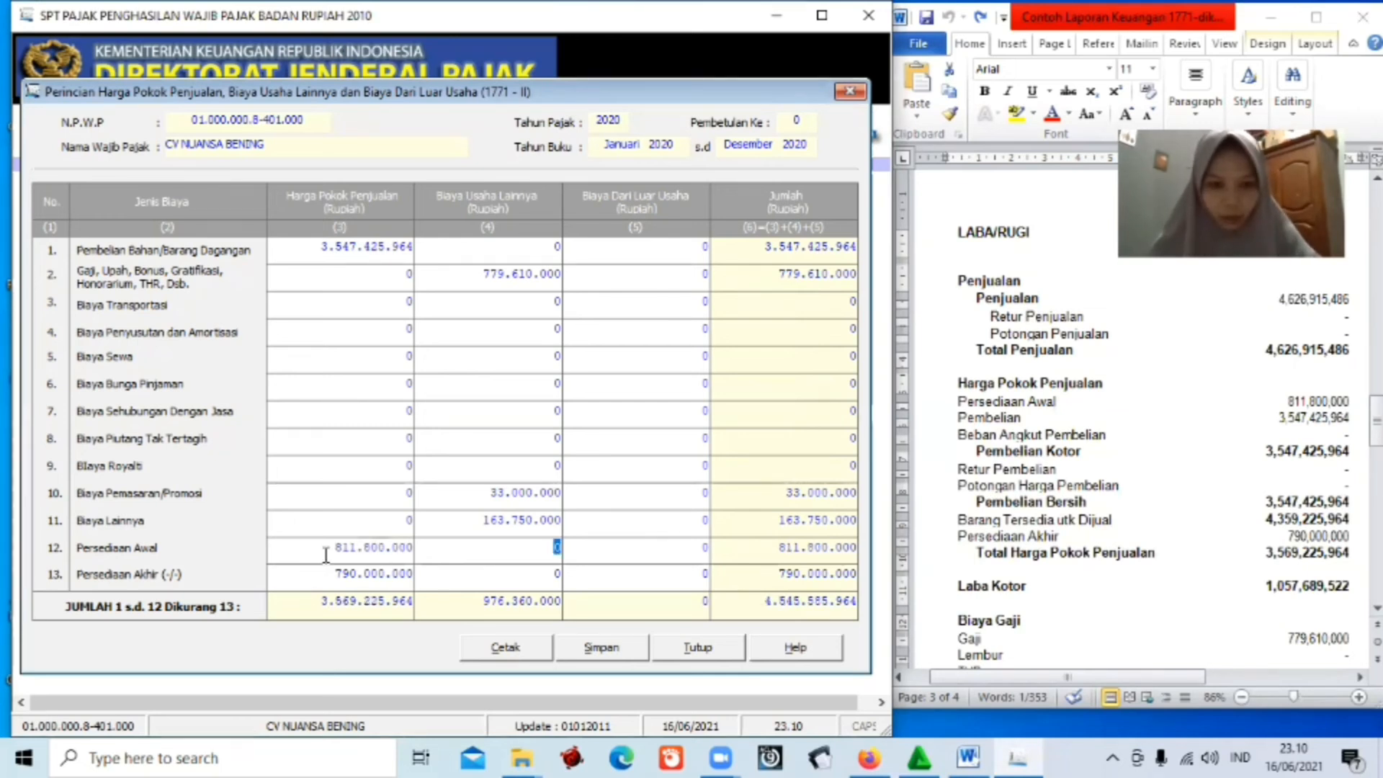
left_click(378, 602)
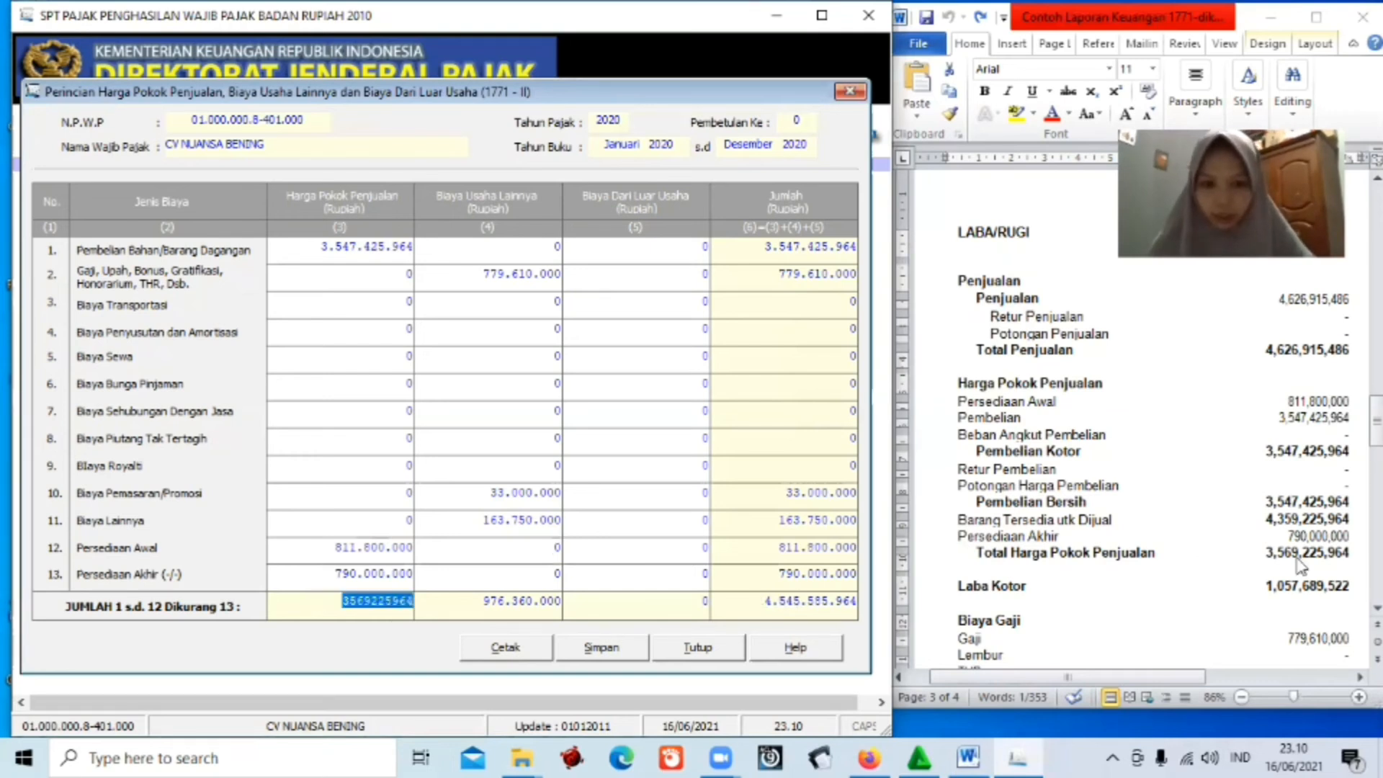
Save and close Formulir 1771-II, then show the SPT PPh Lampiran forms list.
left_click(601, 651)
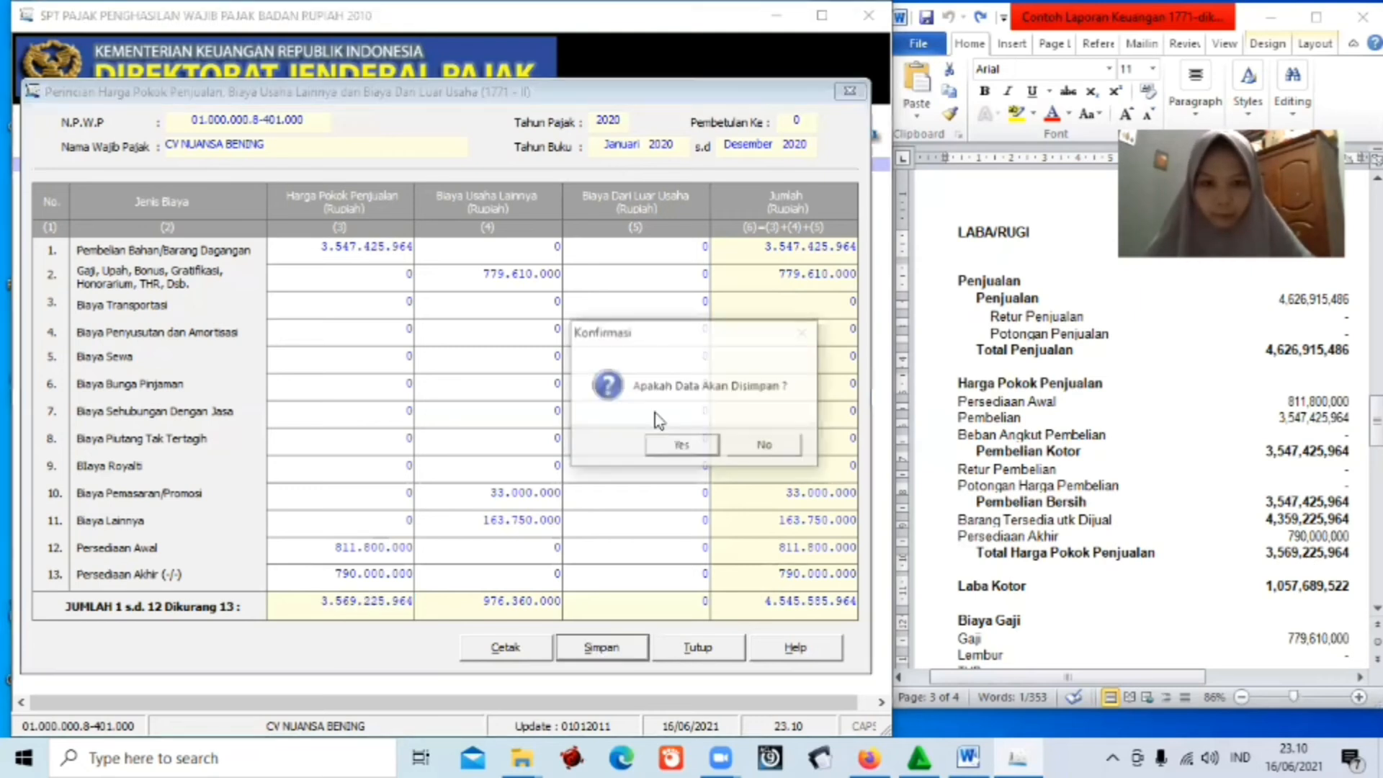
left_click(675, 446)
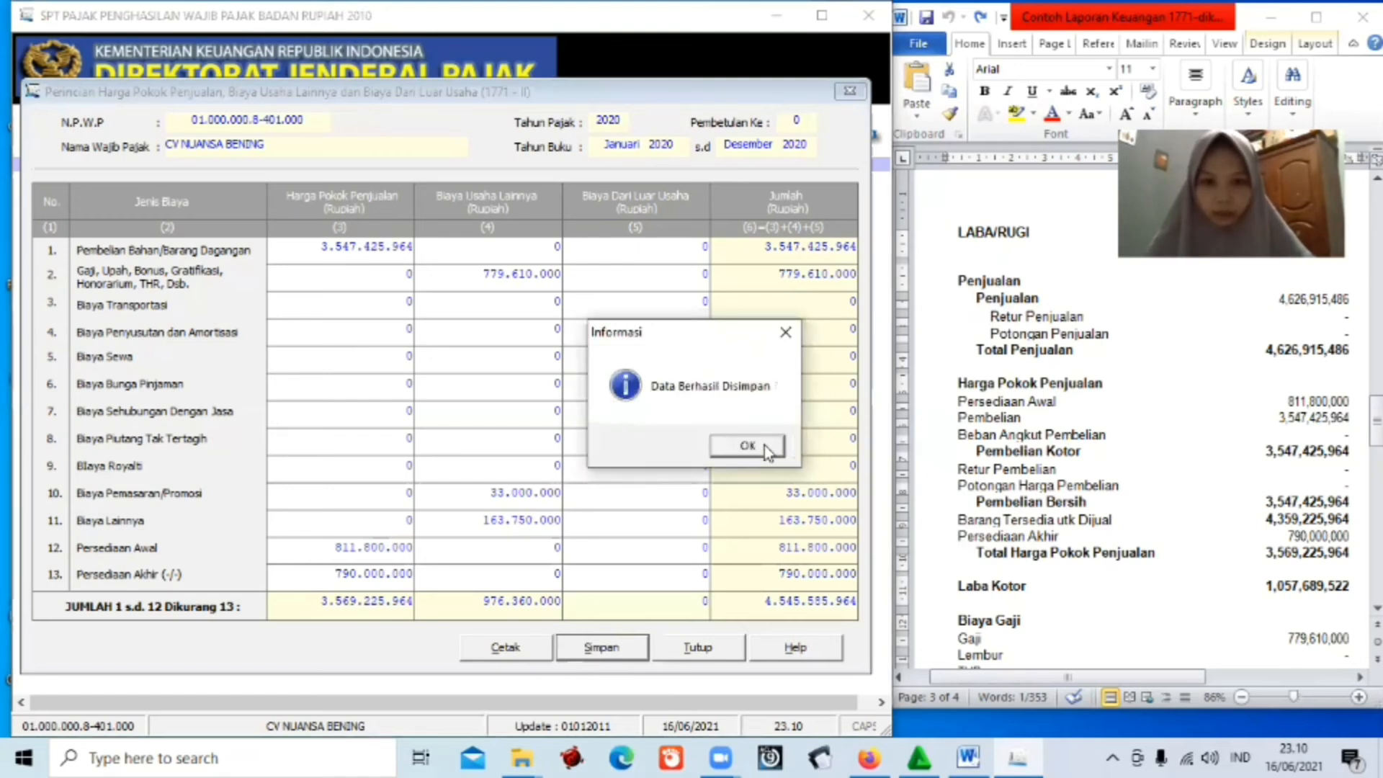
left_click(765, 444)
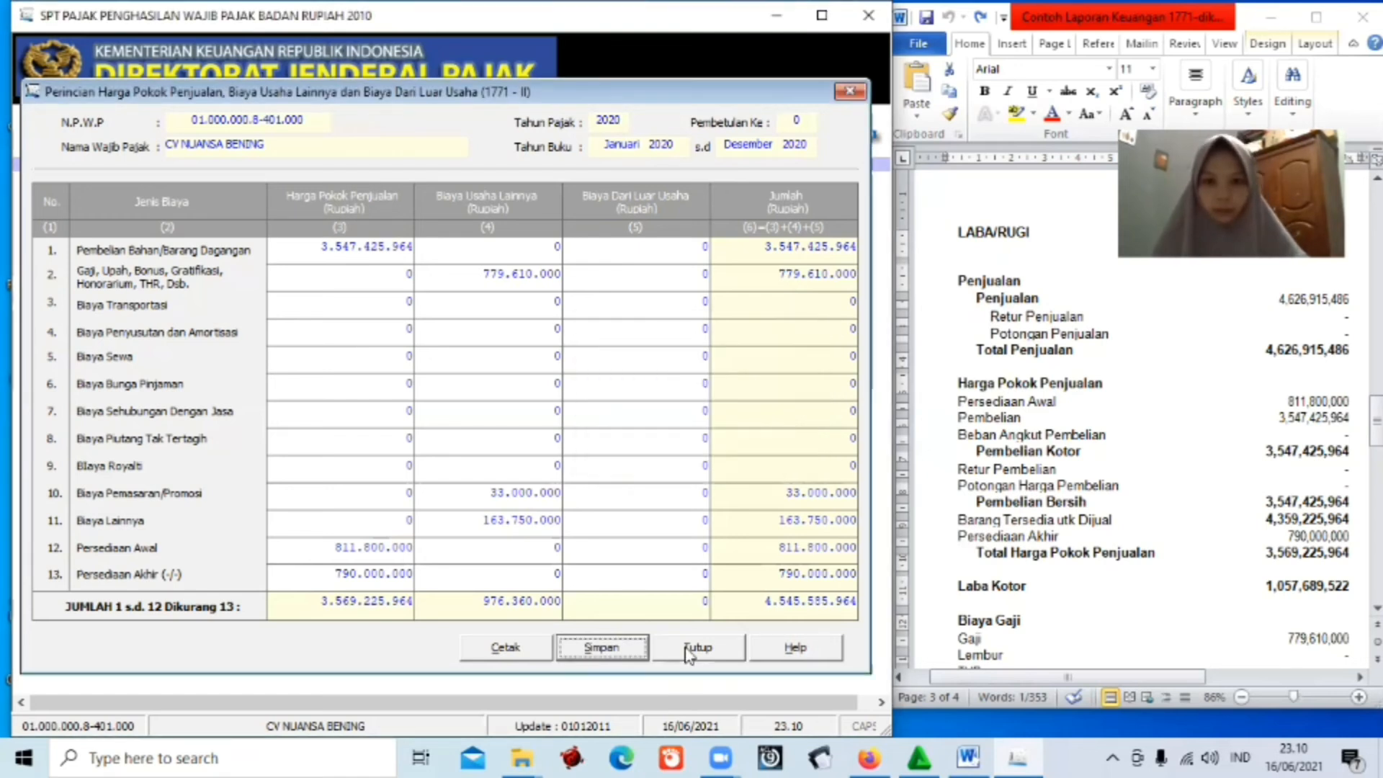
left_click(685, 651)
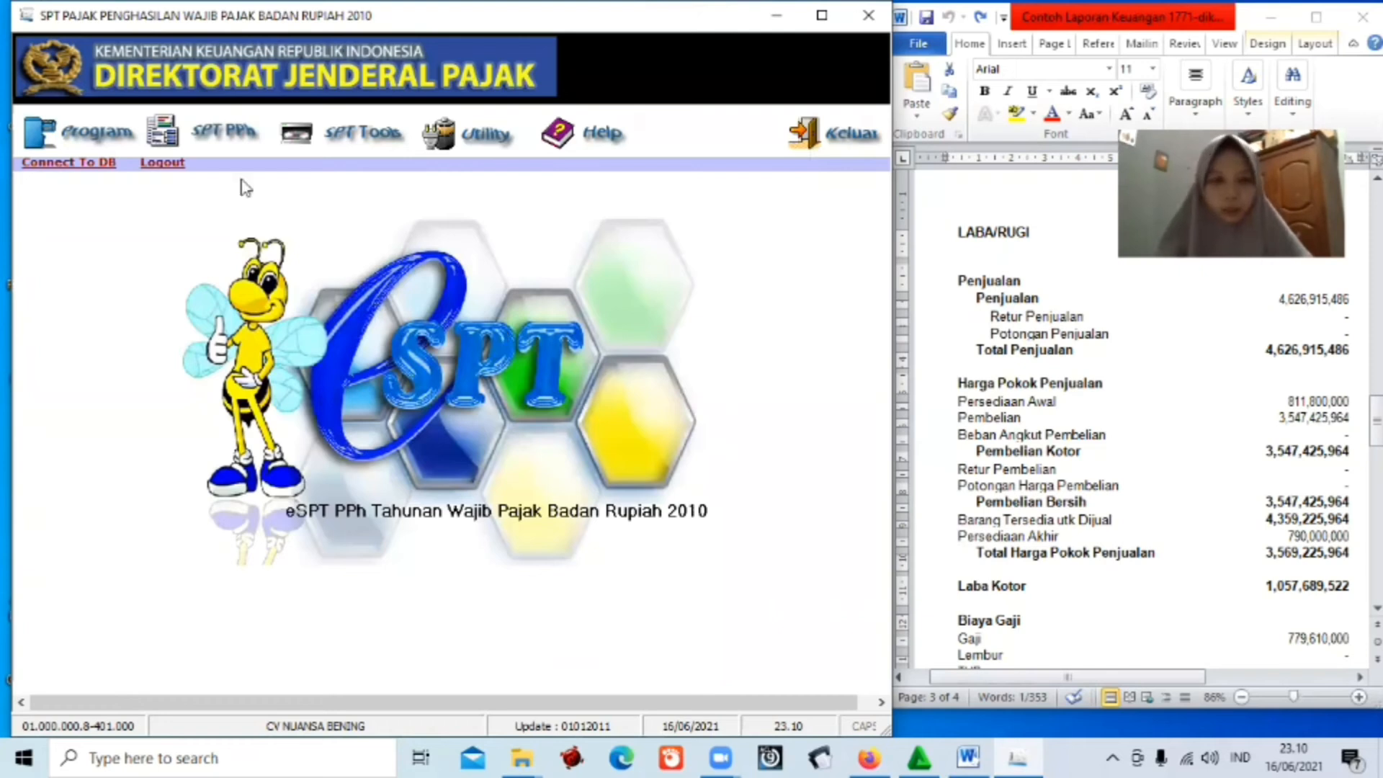
left_click(214, 141)
mouse_move(240, 198)
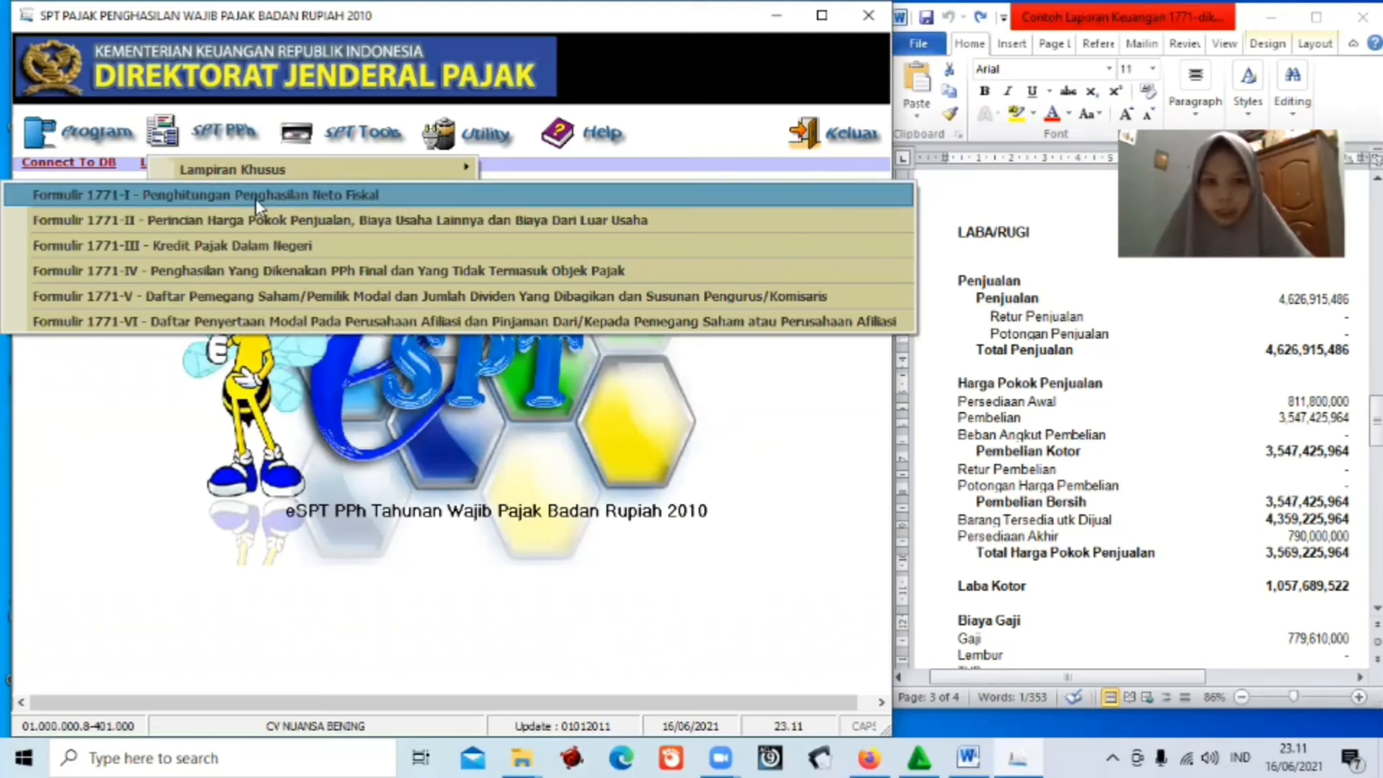
Open Formulir 1771-I and enter Peredaran Usaha 4.626.915.486 and Harga Pokok Penjualan 3.569.225.964.
left_click(257, 194)
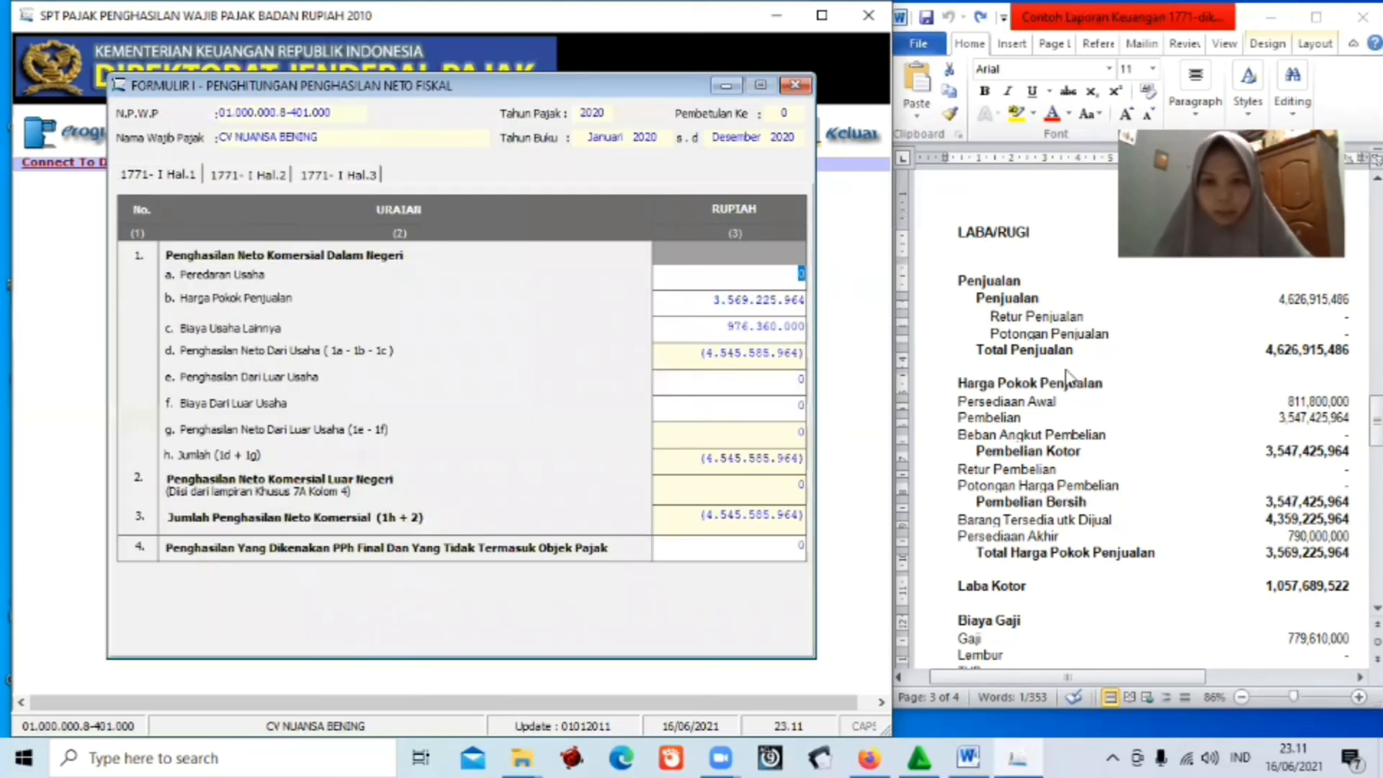
key("BackSpace")
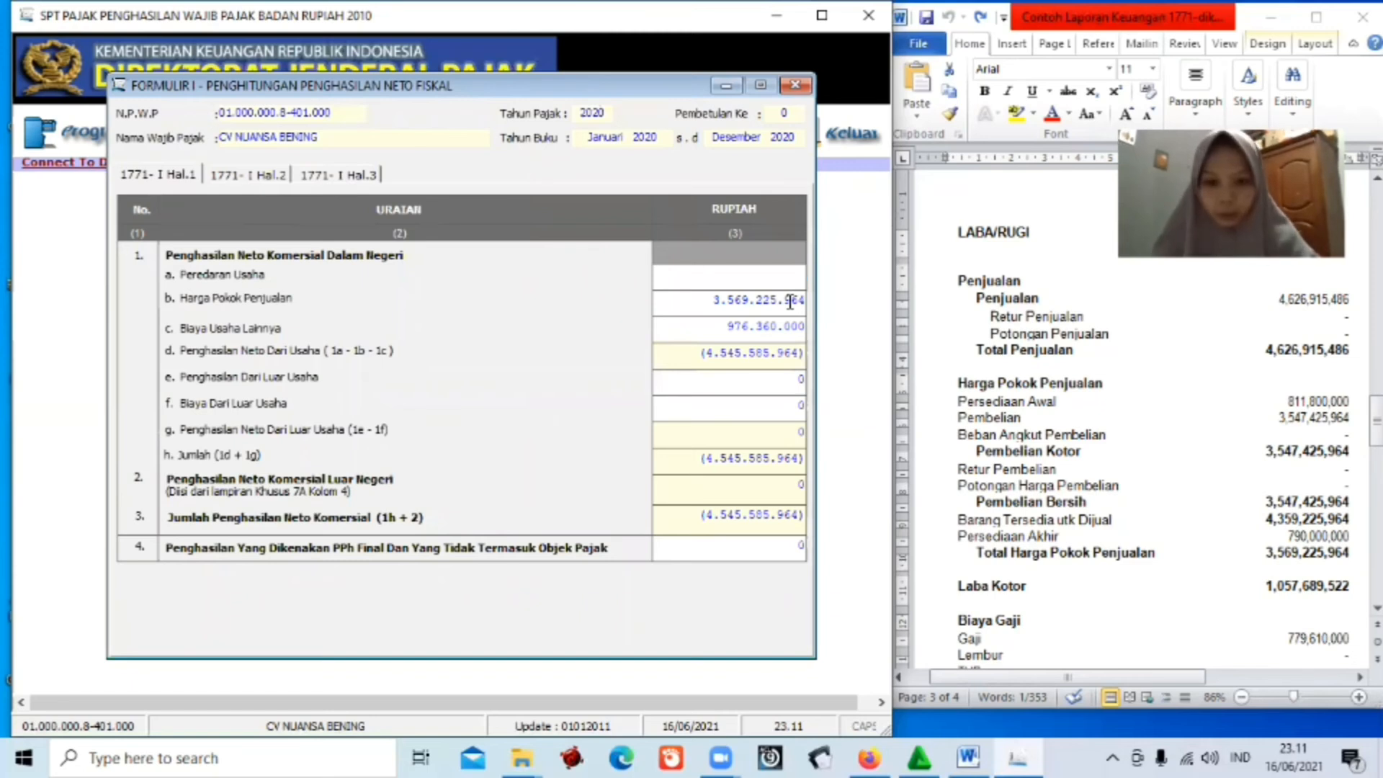
type("4")
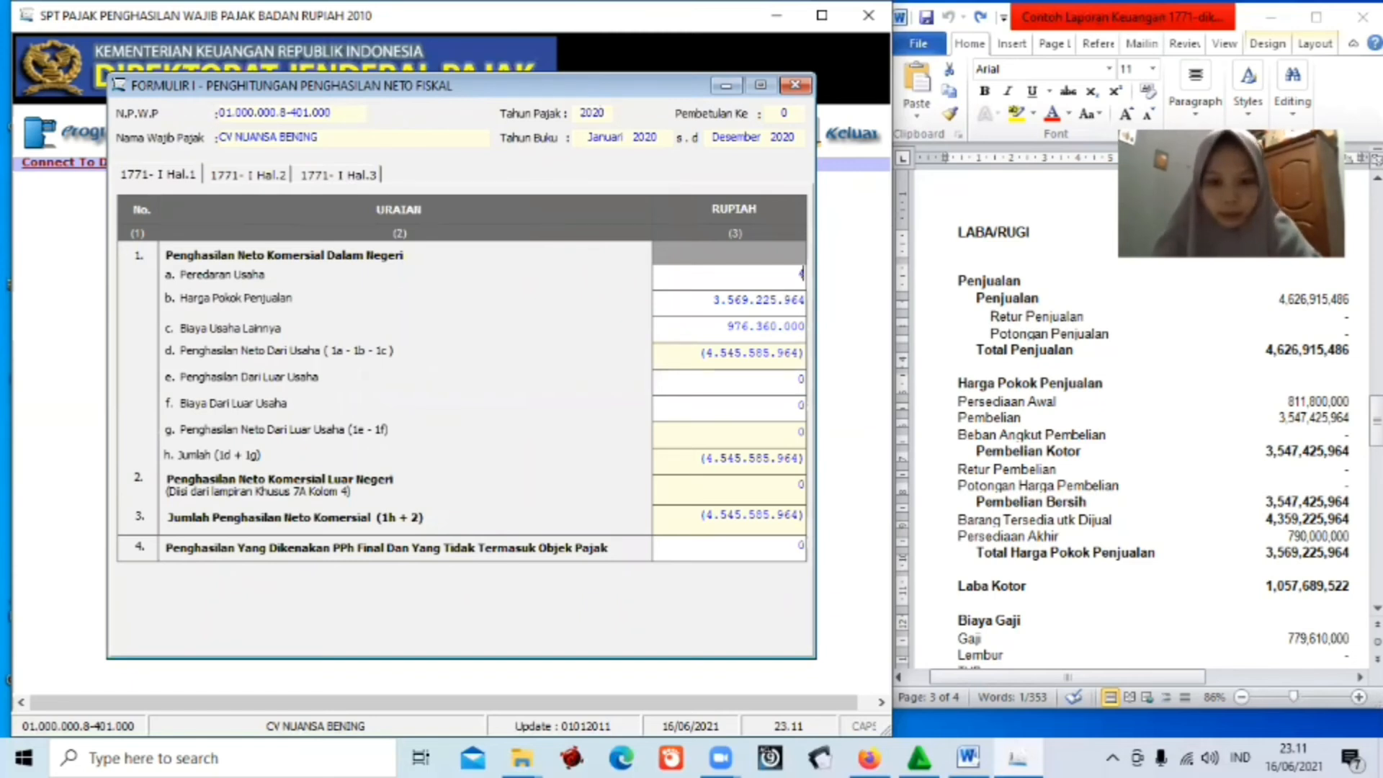
type("626")
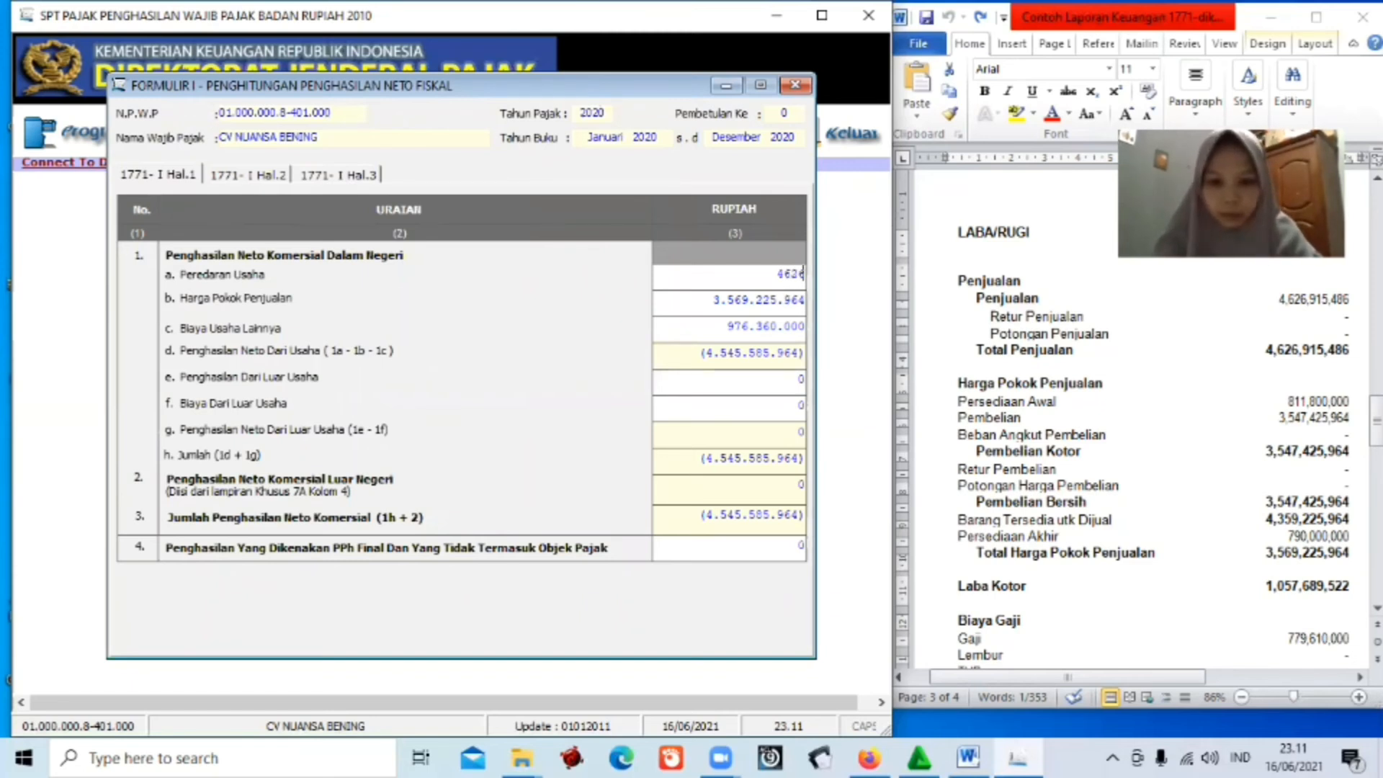
type("915")
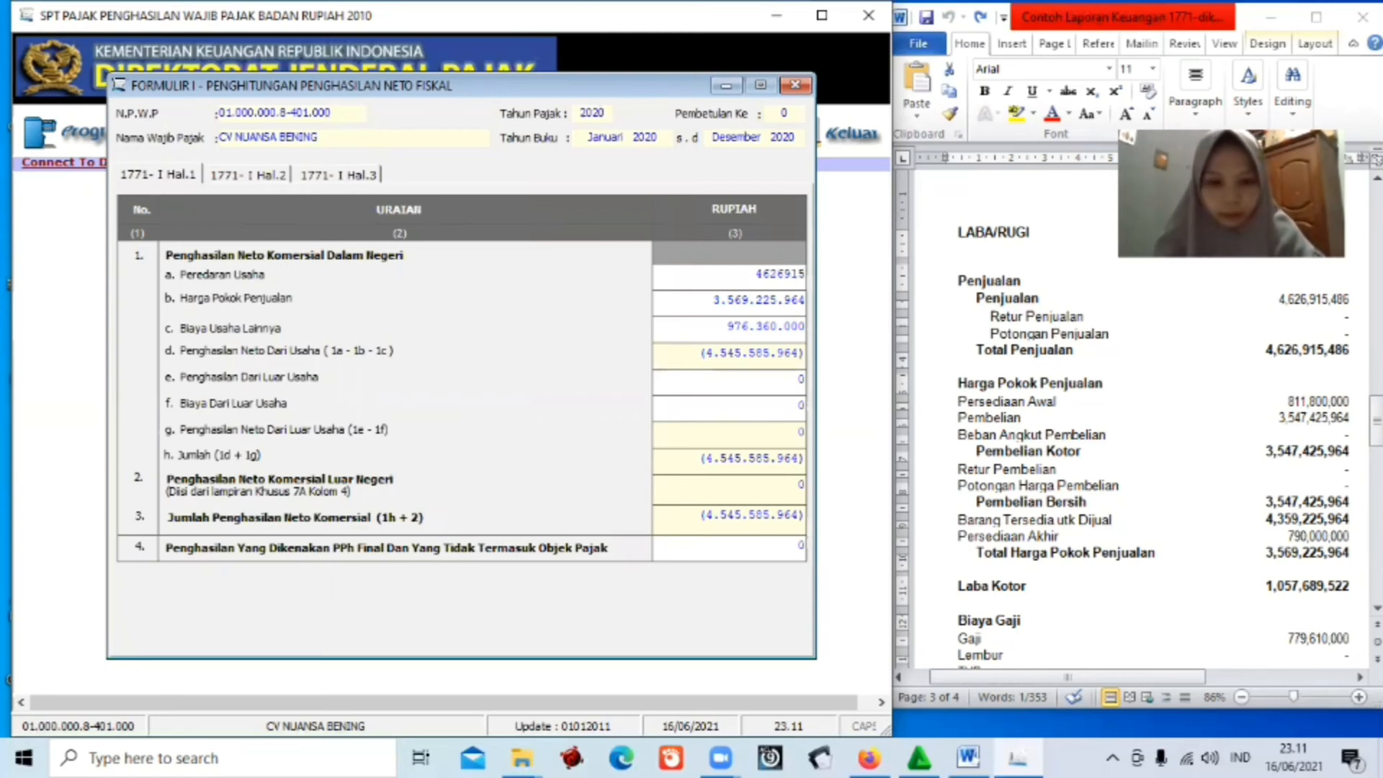
type("486")
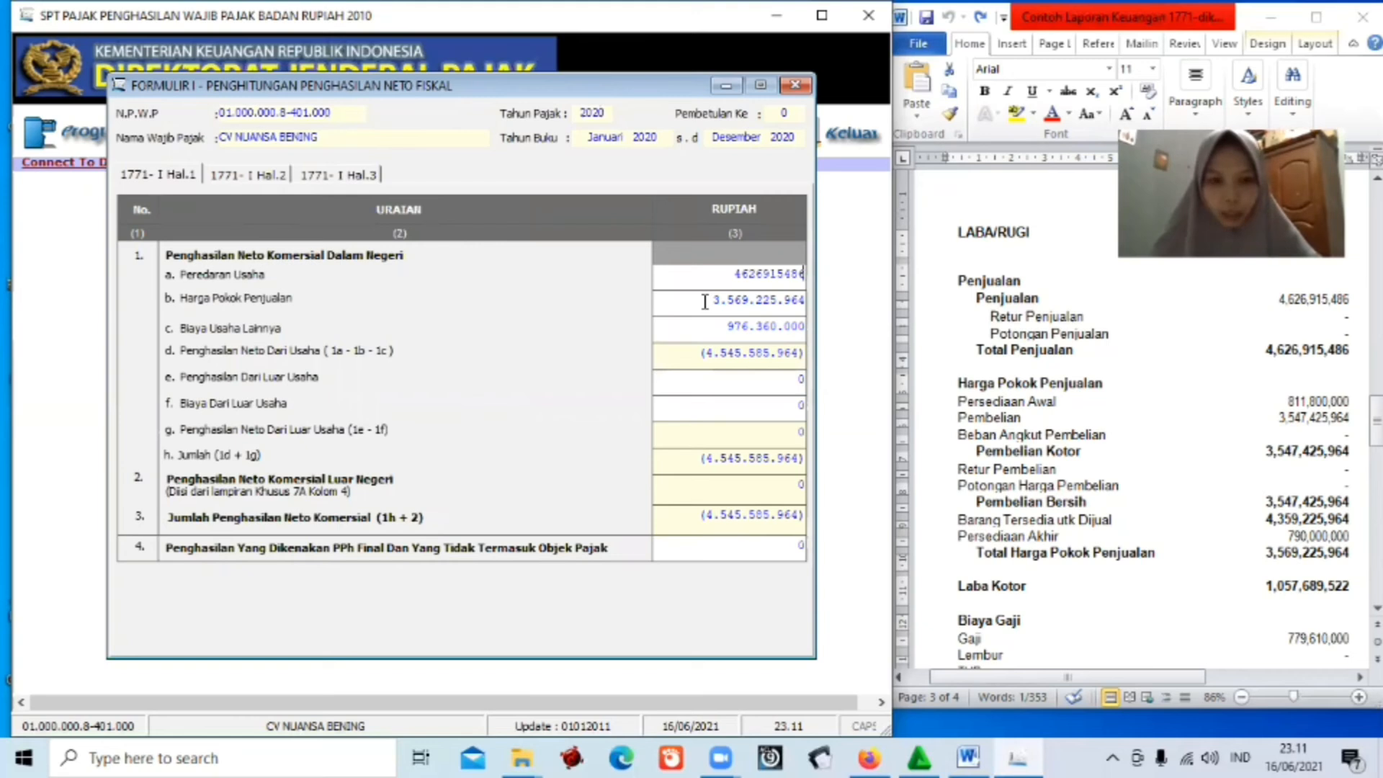
left_click(803, 305)
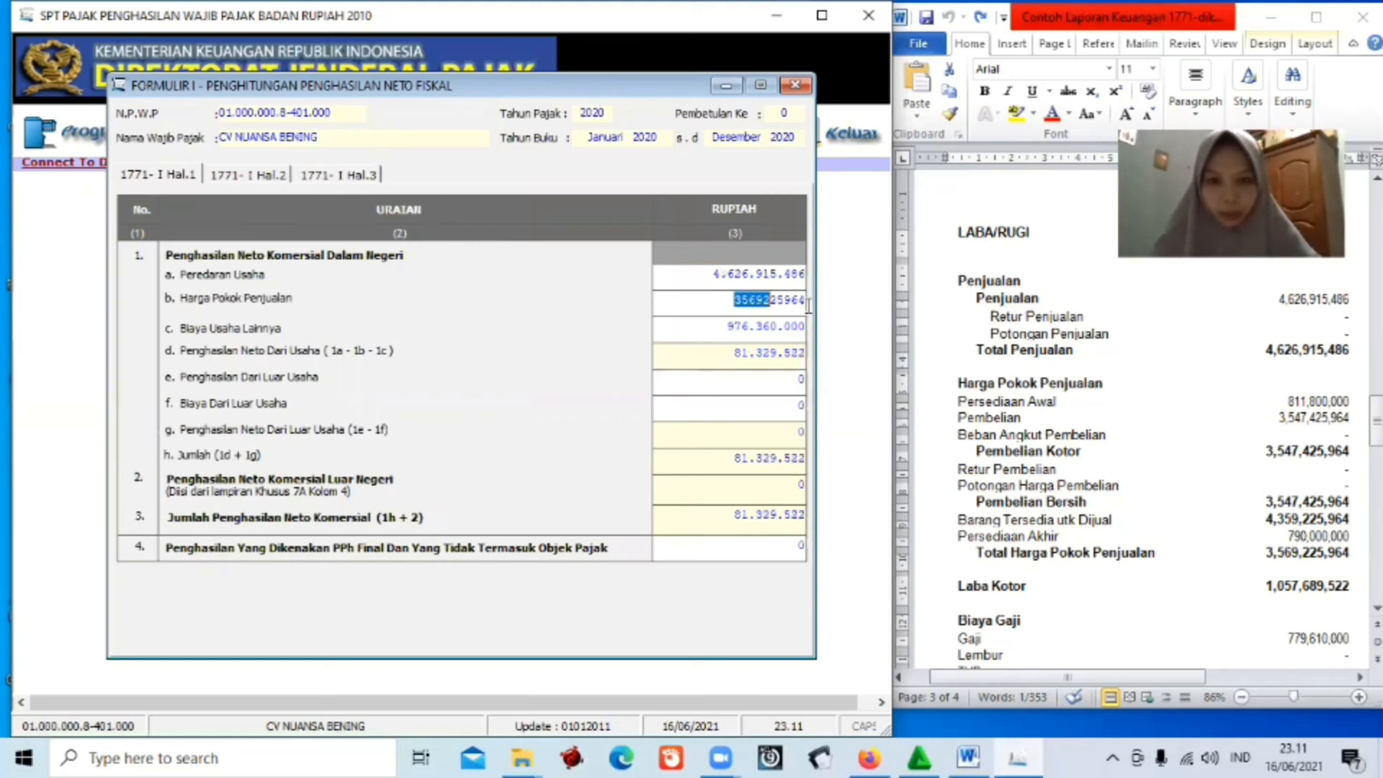
key("Delete")
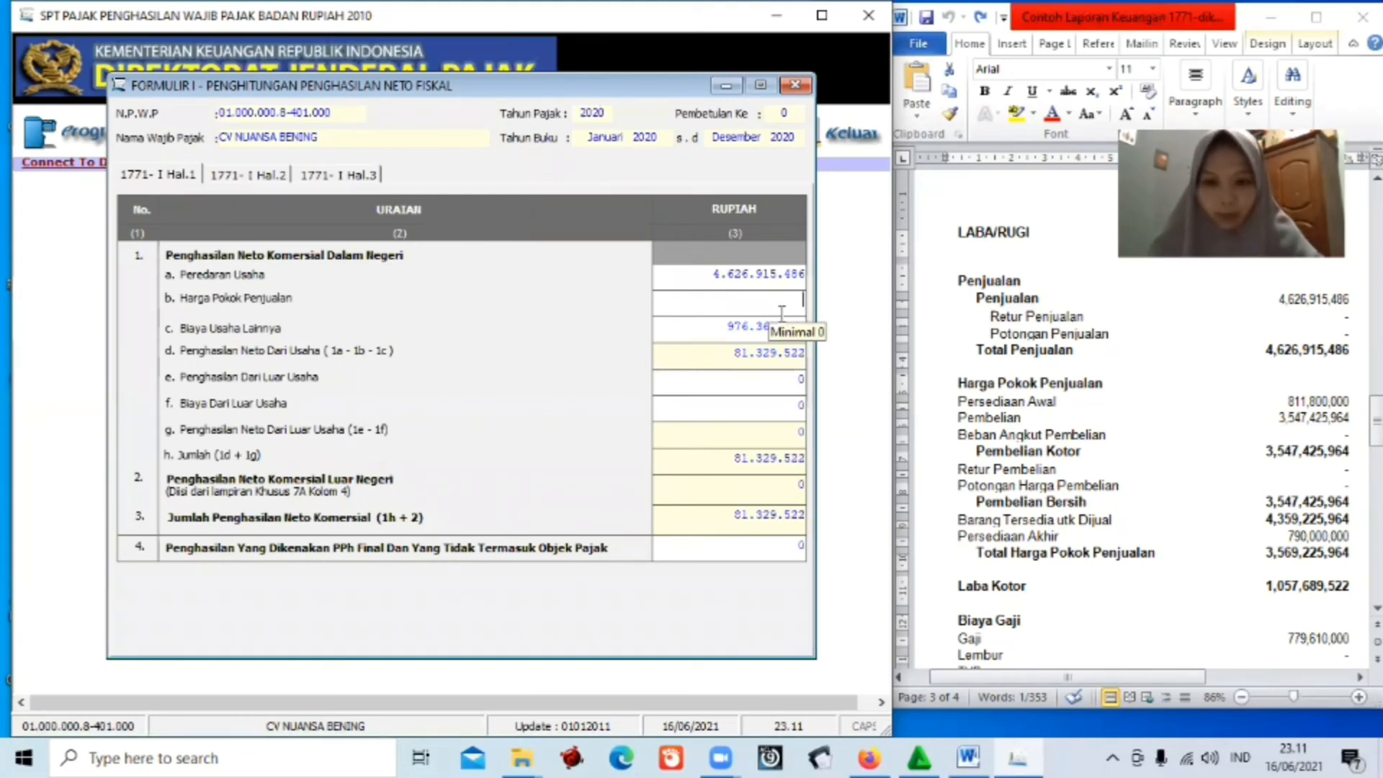
type("356")
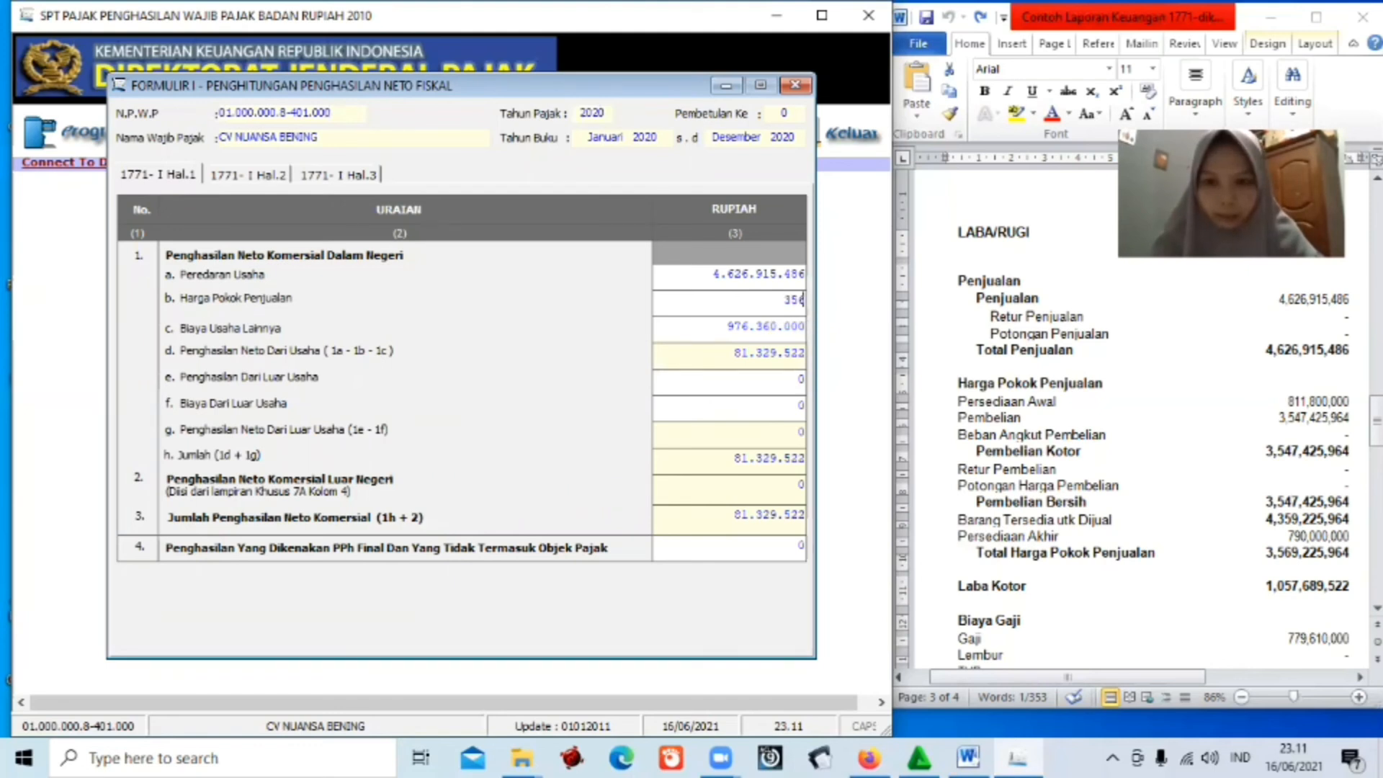
type("922")
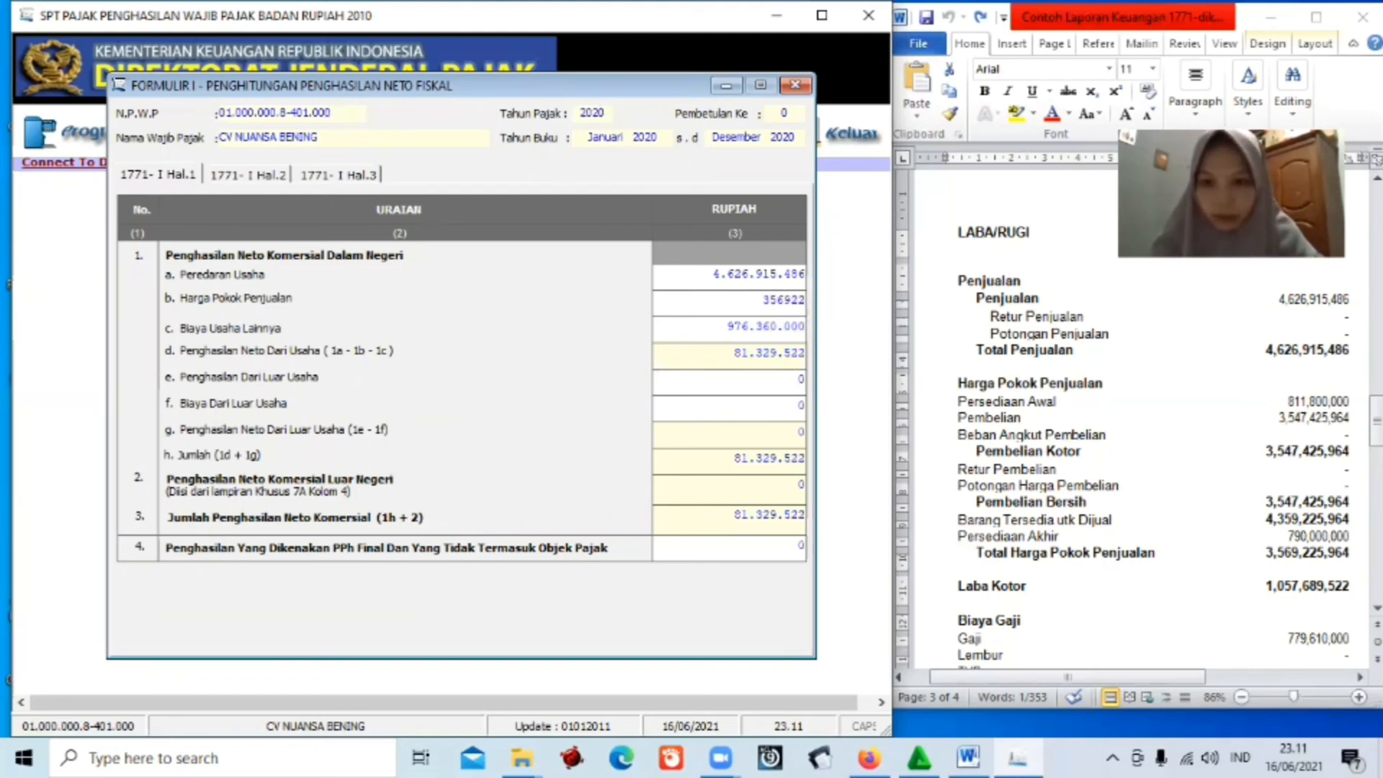
type("5964")
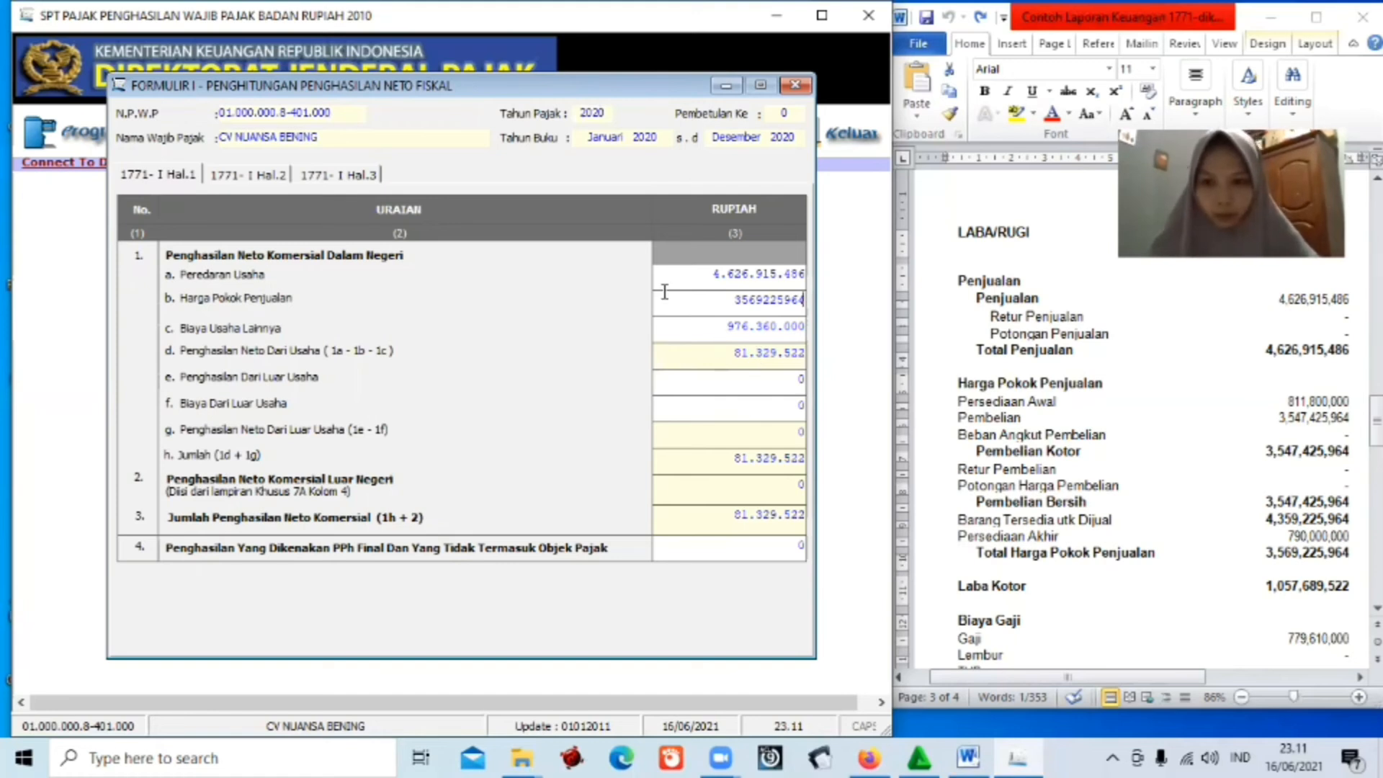
Check Biaya Usaha Lainnya against the report and enter 81.329.522 on line 4.
left_click(727, 326)
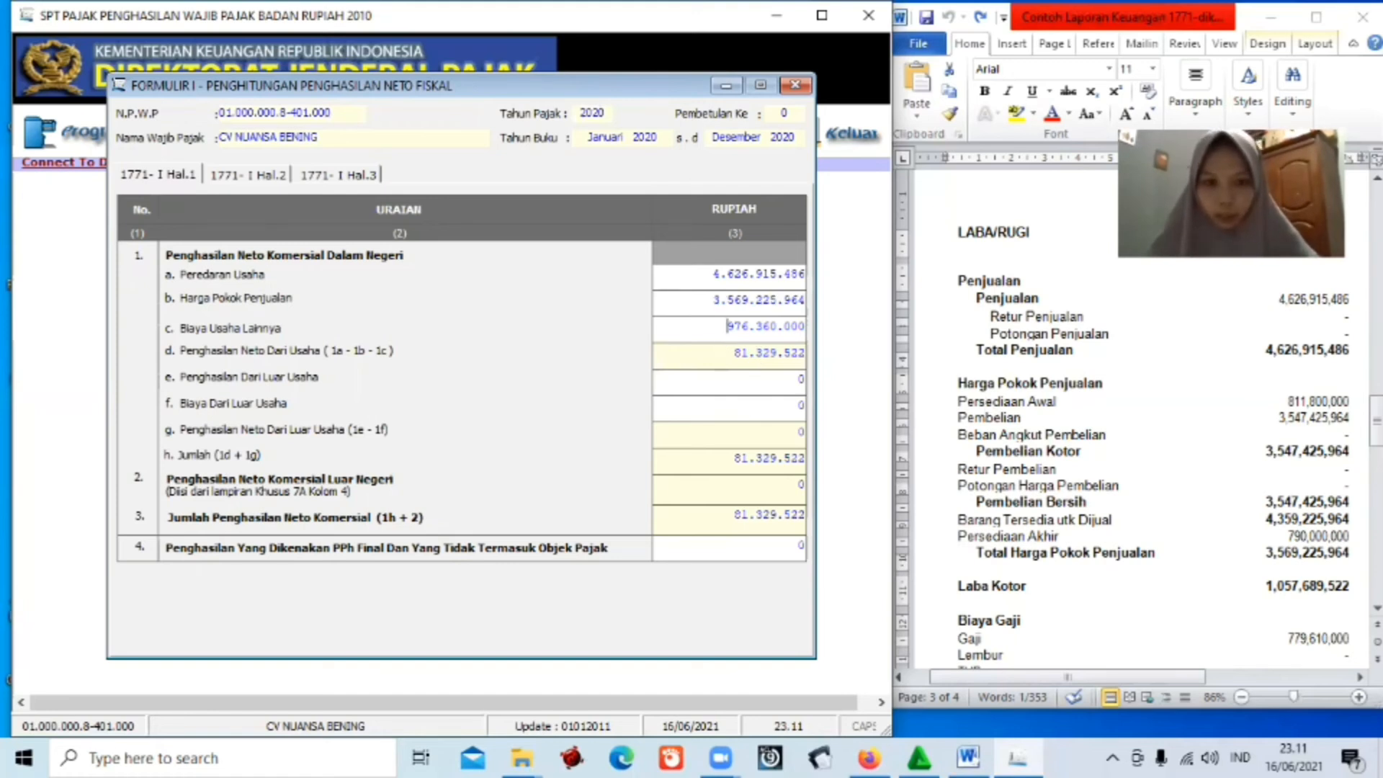
double_click(727, 326)
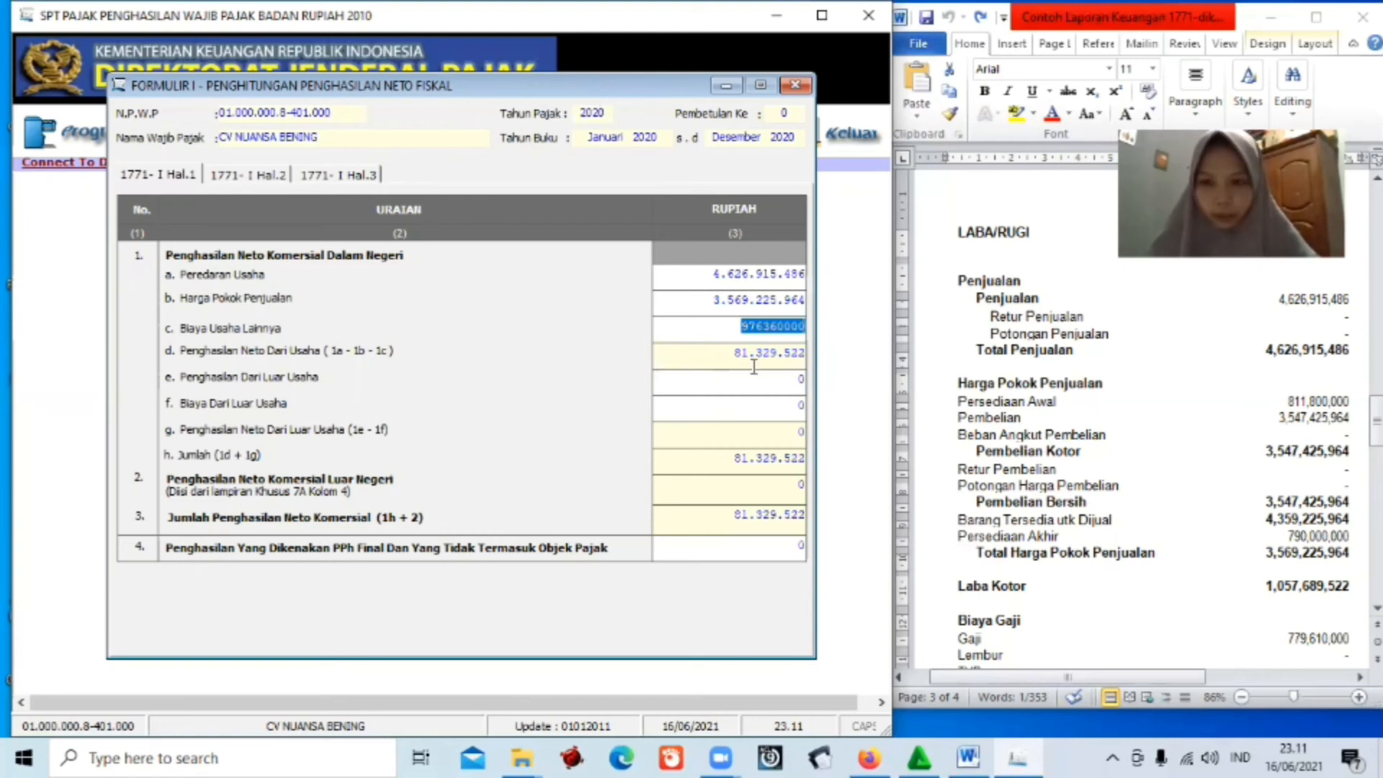
left_click_drag(1376, 420, 1376, 464)
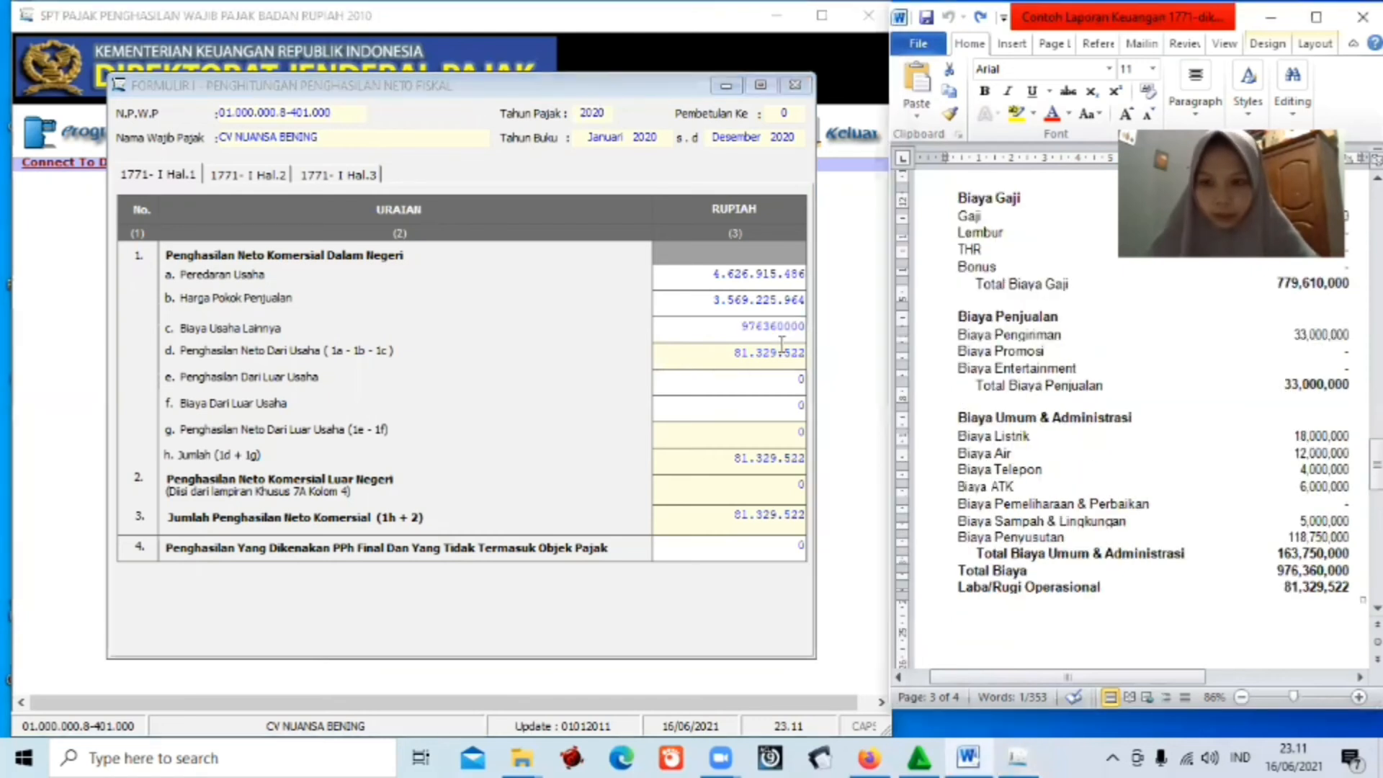
left_click(756, 383)
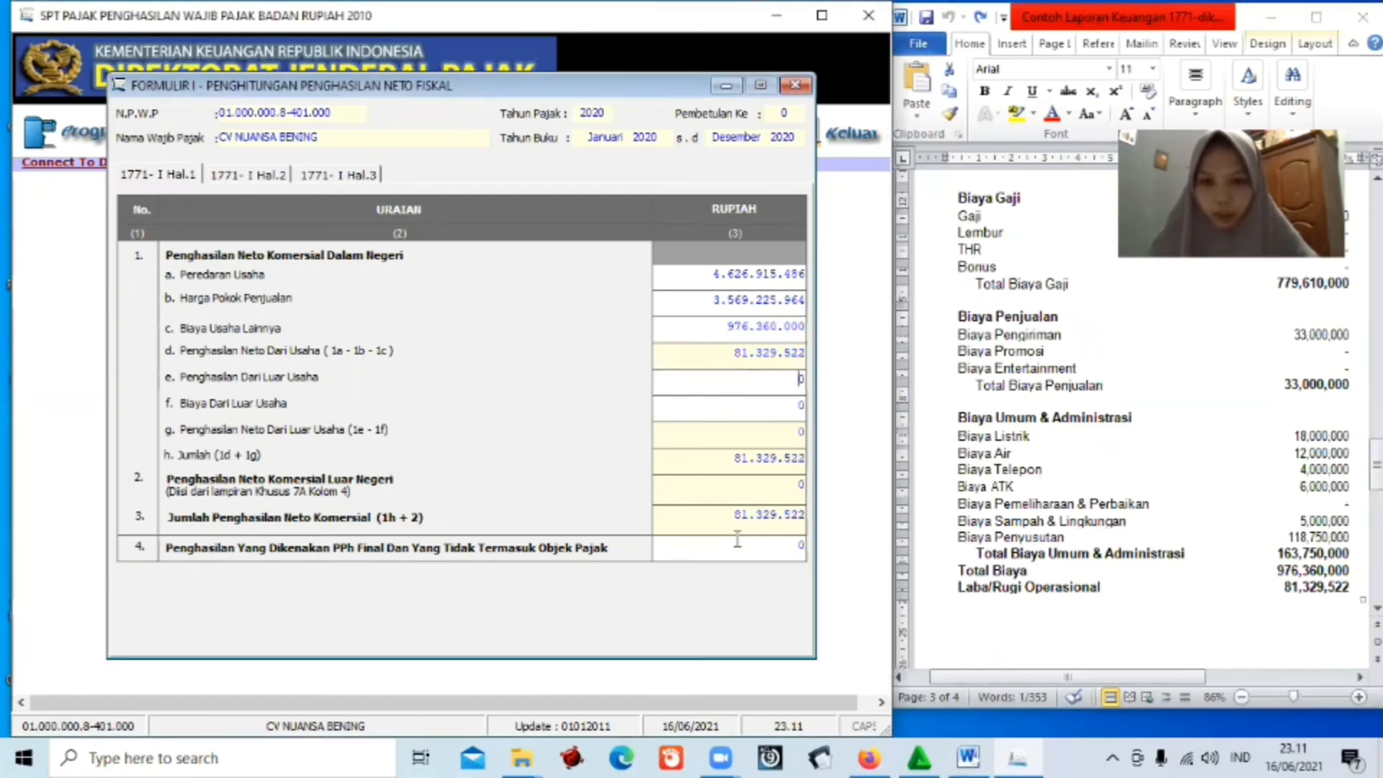
left_click(791, 549)
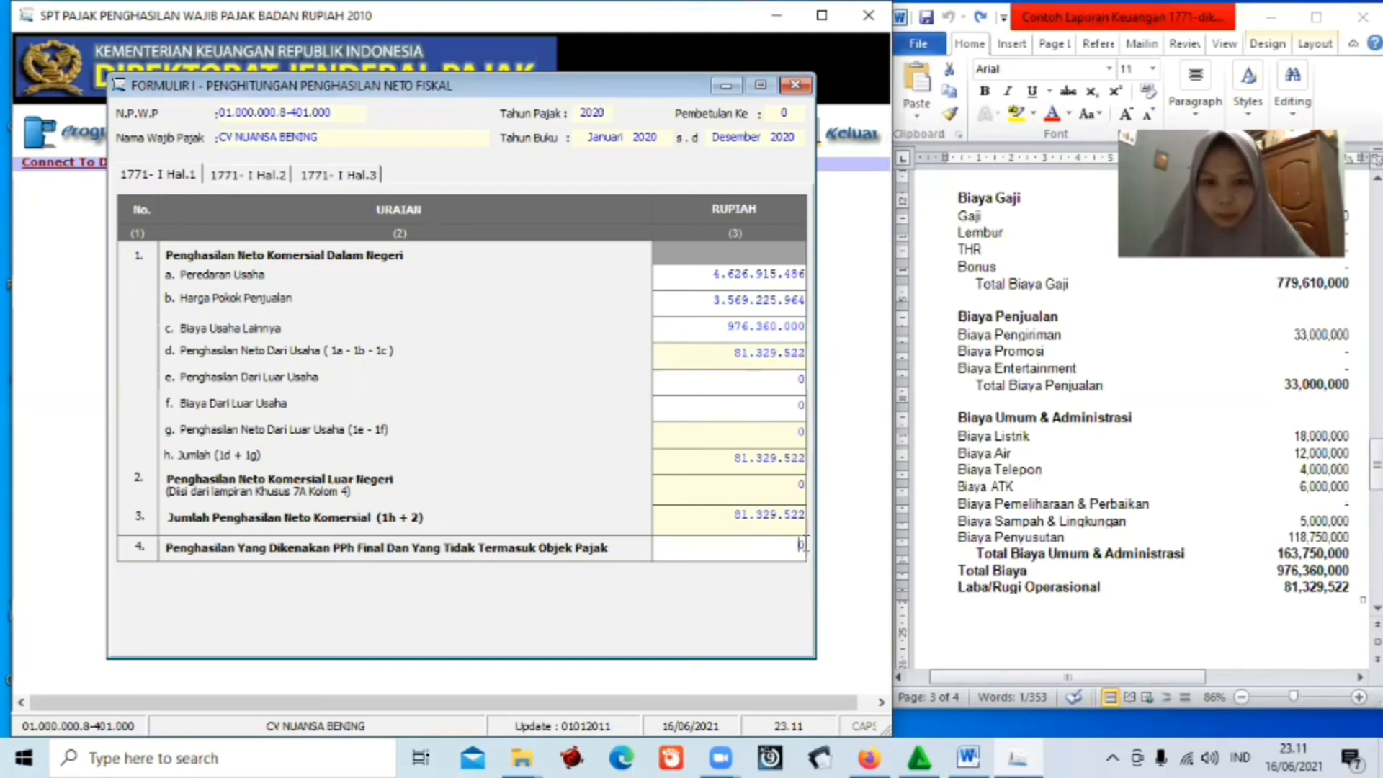
key("Delete")
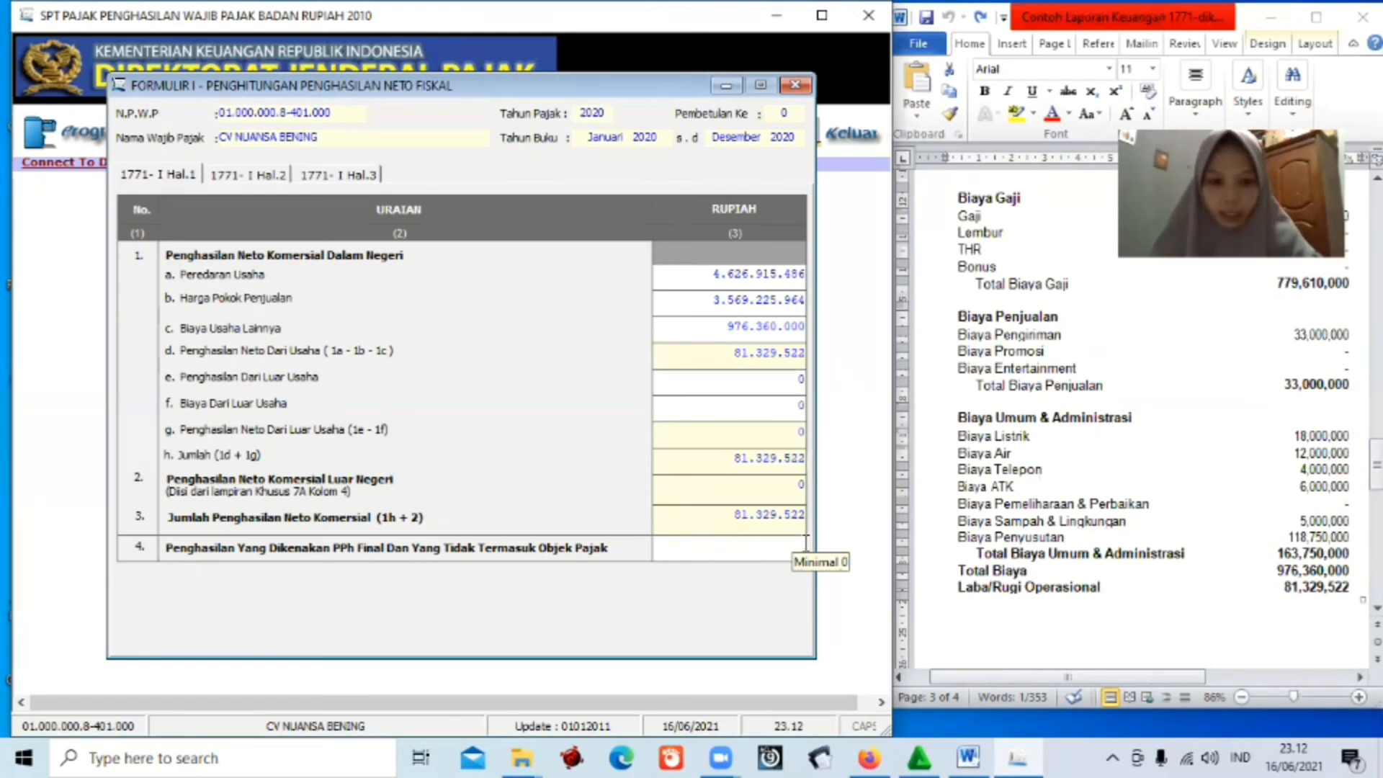
type("81")
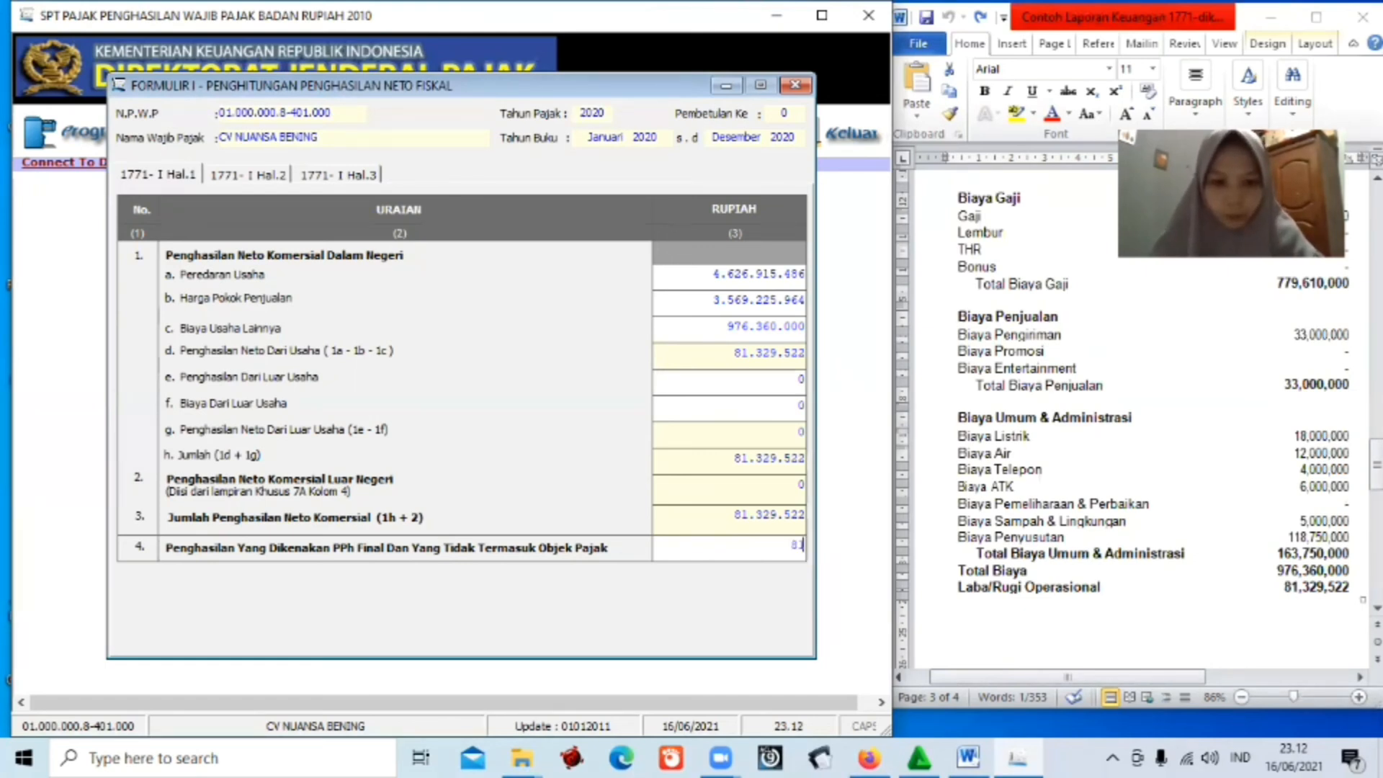
type(".329")
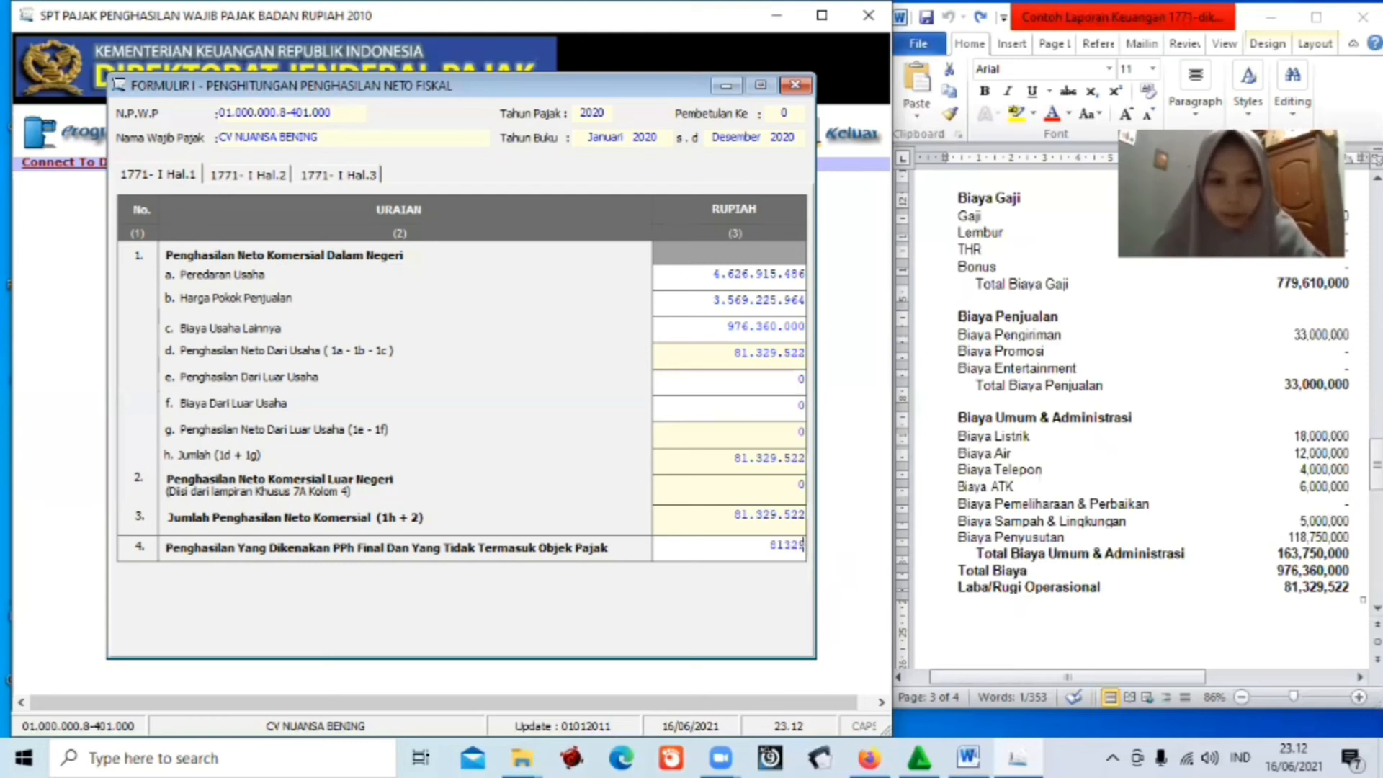
type(".522")
key("Return")
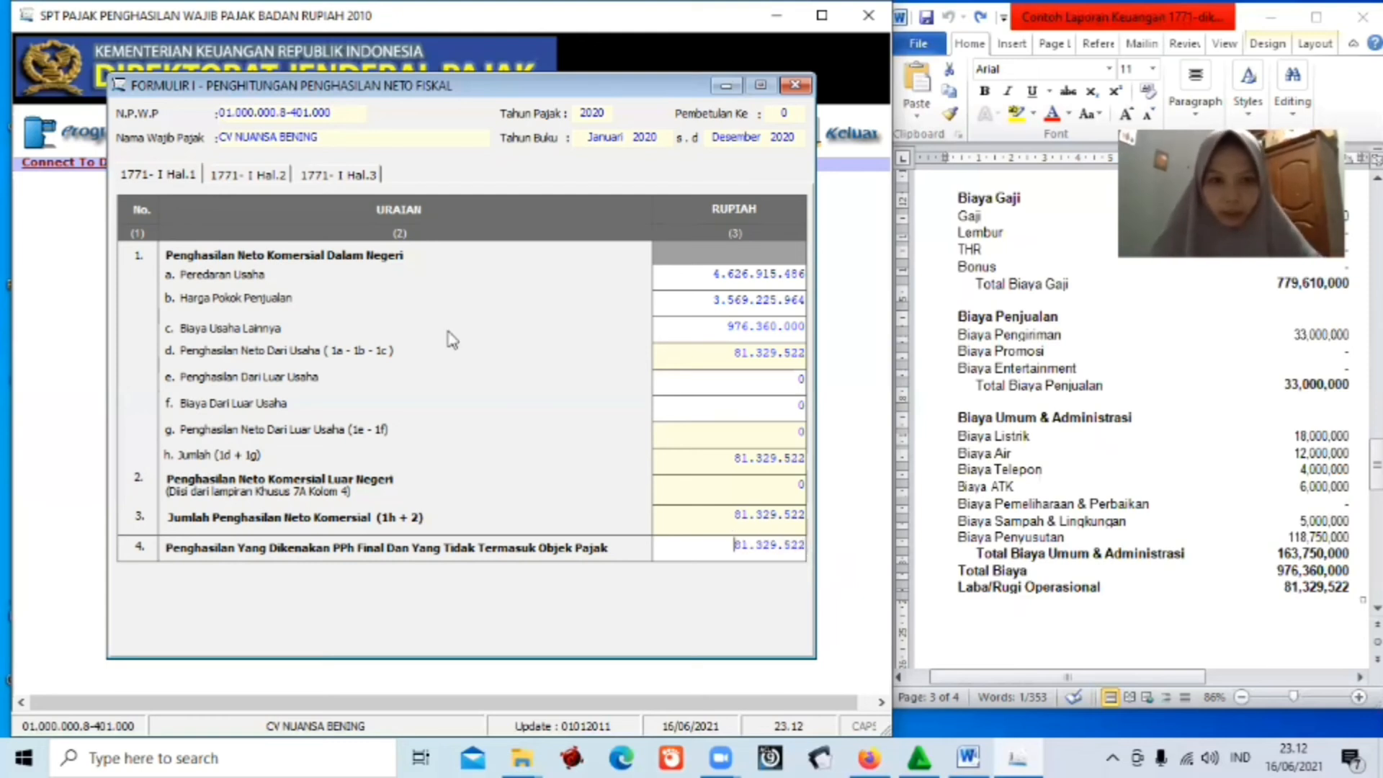
Review pages 2 and 3 of Formulir 1771-I, then save and close it.
left_click(252, 177)
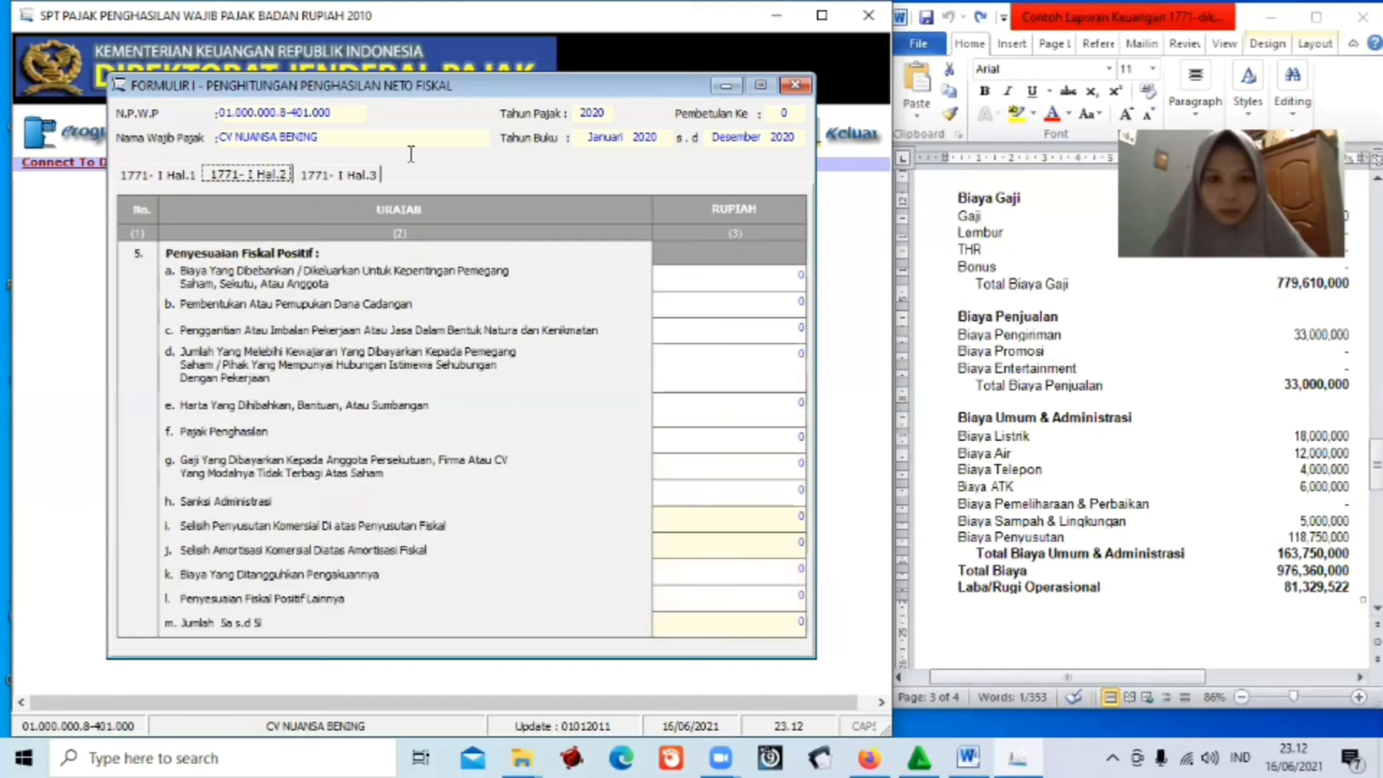
left_click(338, 175)
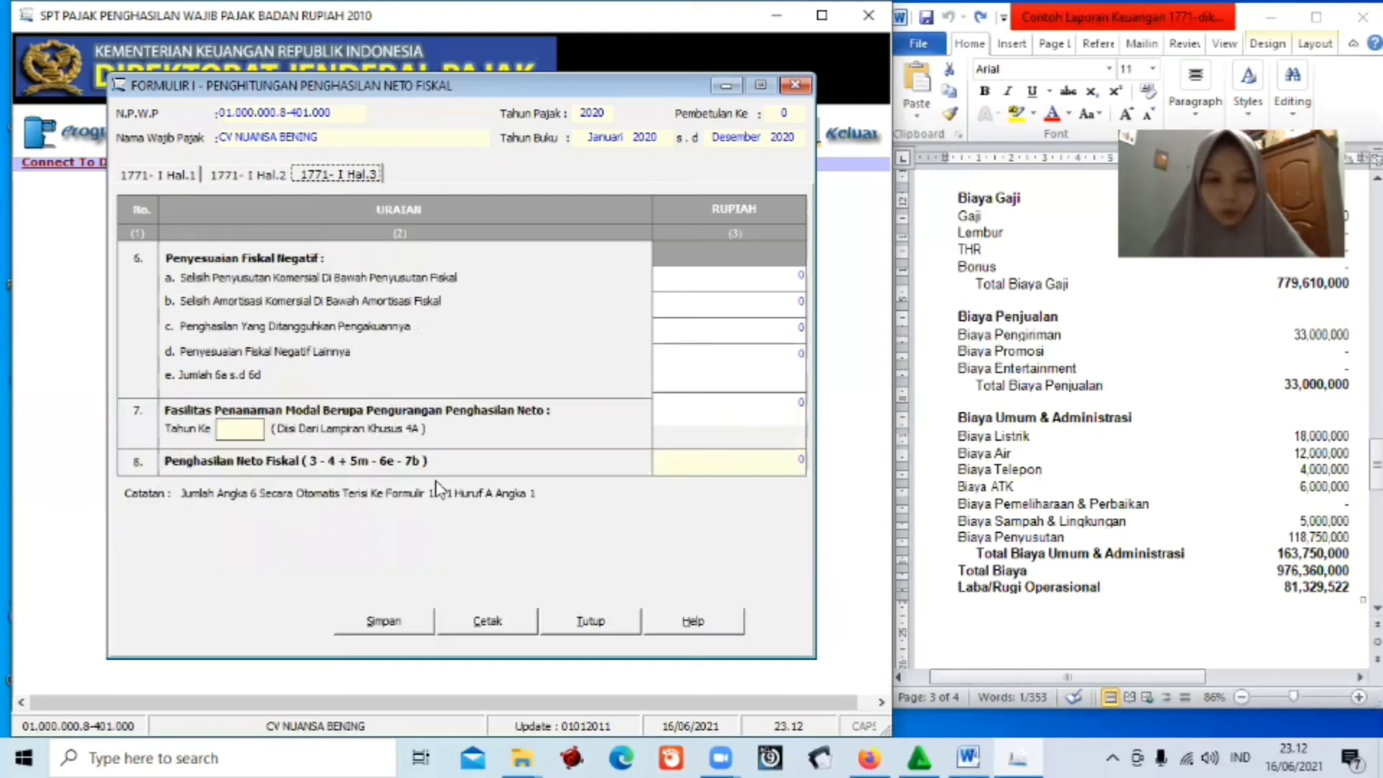
left_click(408, 623)
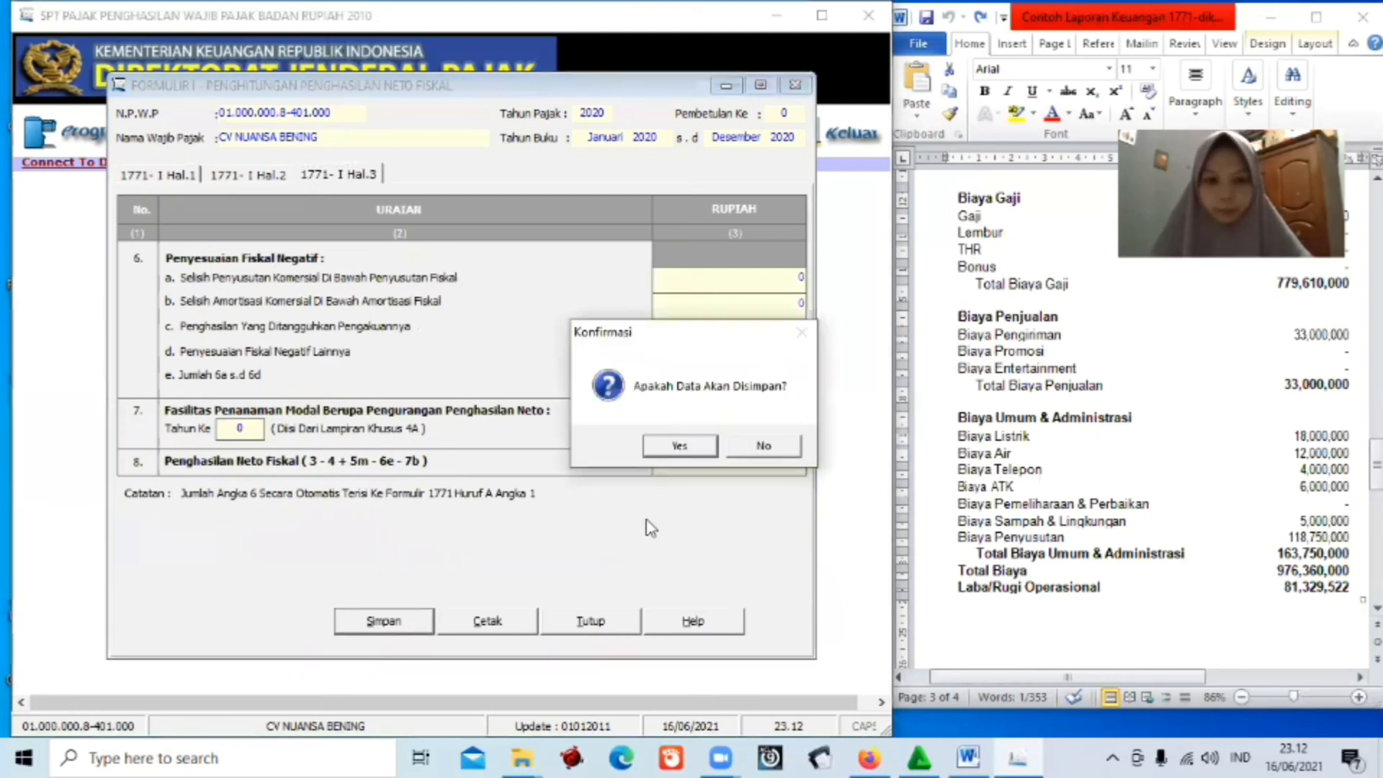
left_click(680, 445)
left_click(728, 447)
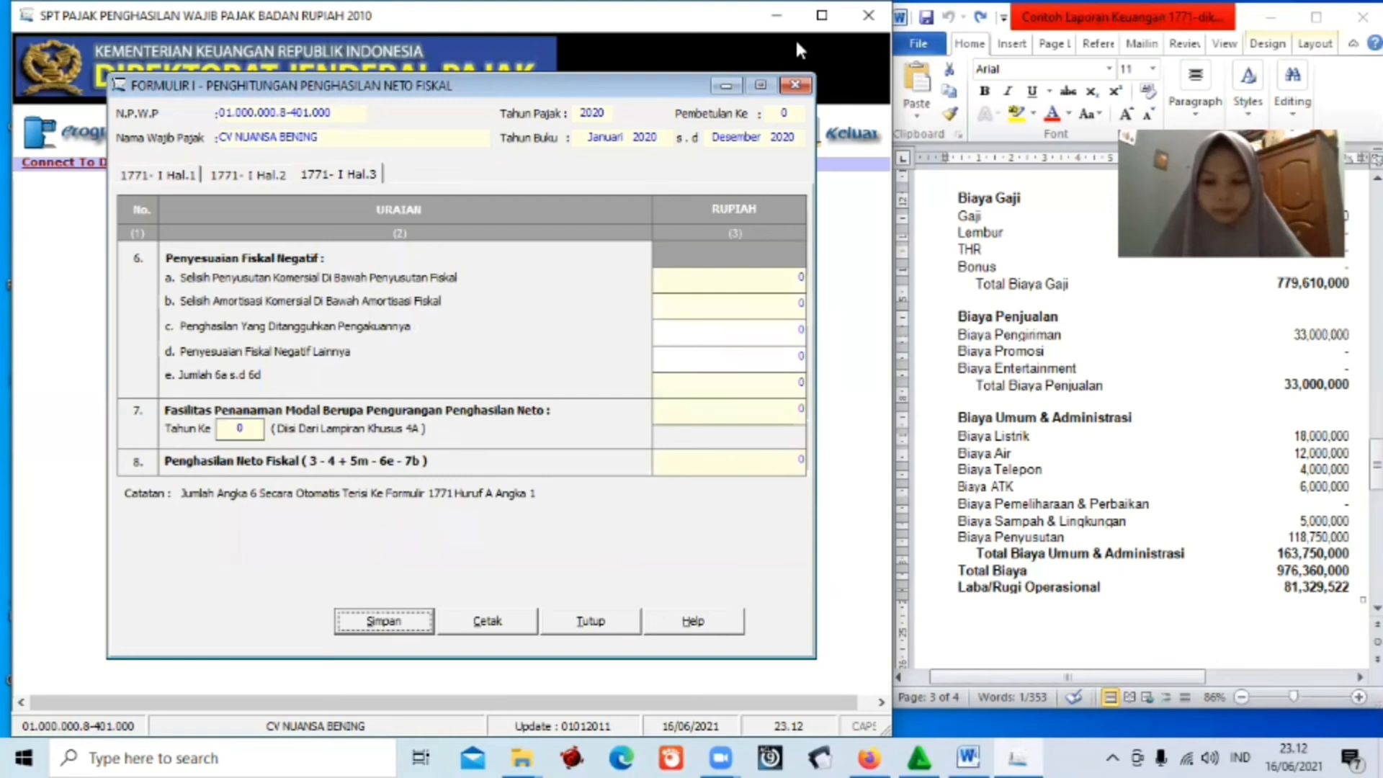
left_click(585, 617)
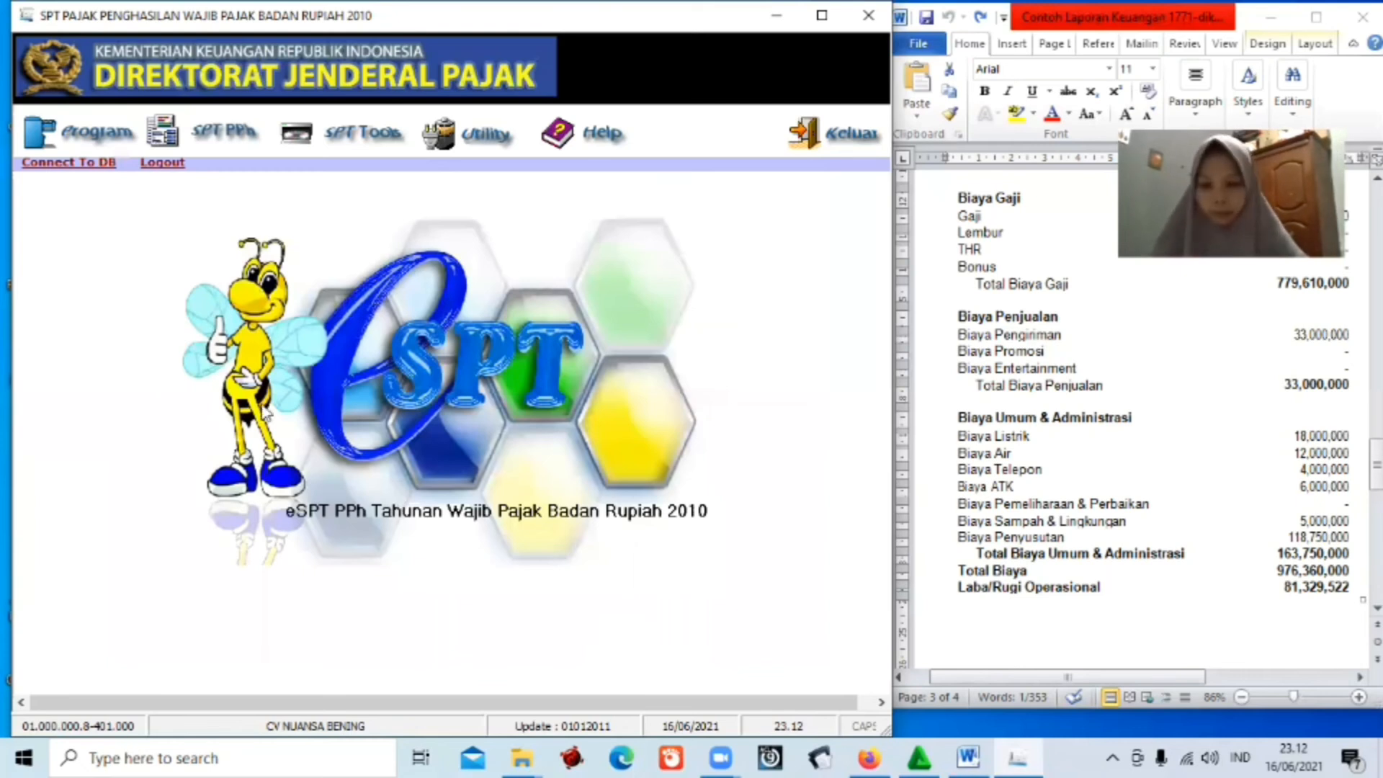
Open the SPT PPh Wajib Pajak Badan form and set bookkeeping to Tidak Diaudit.
left_click(213, 137)
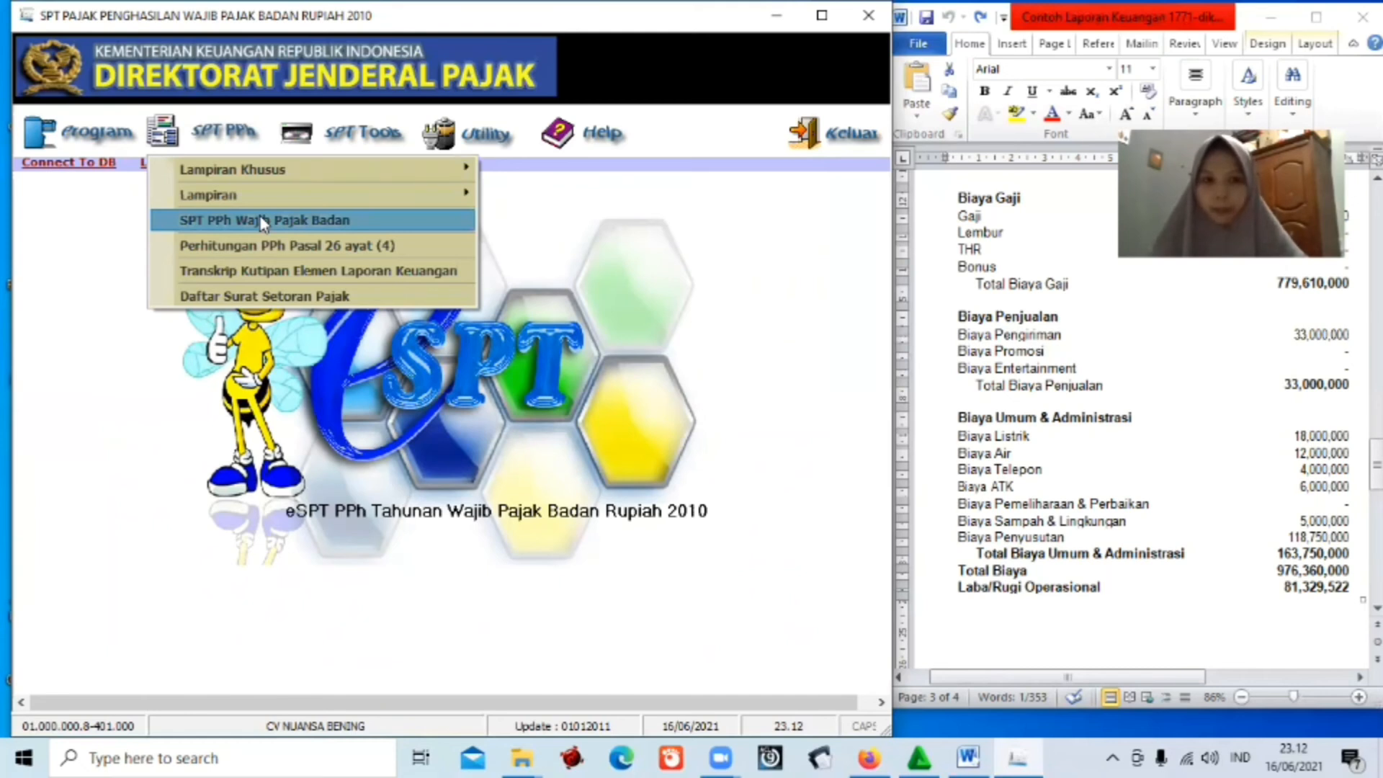
left_click(263, 220)
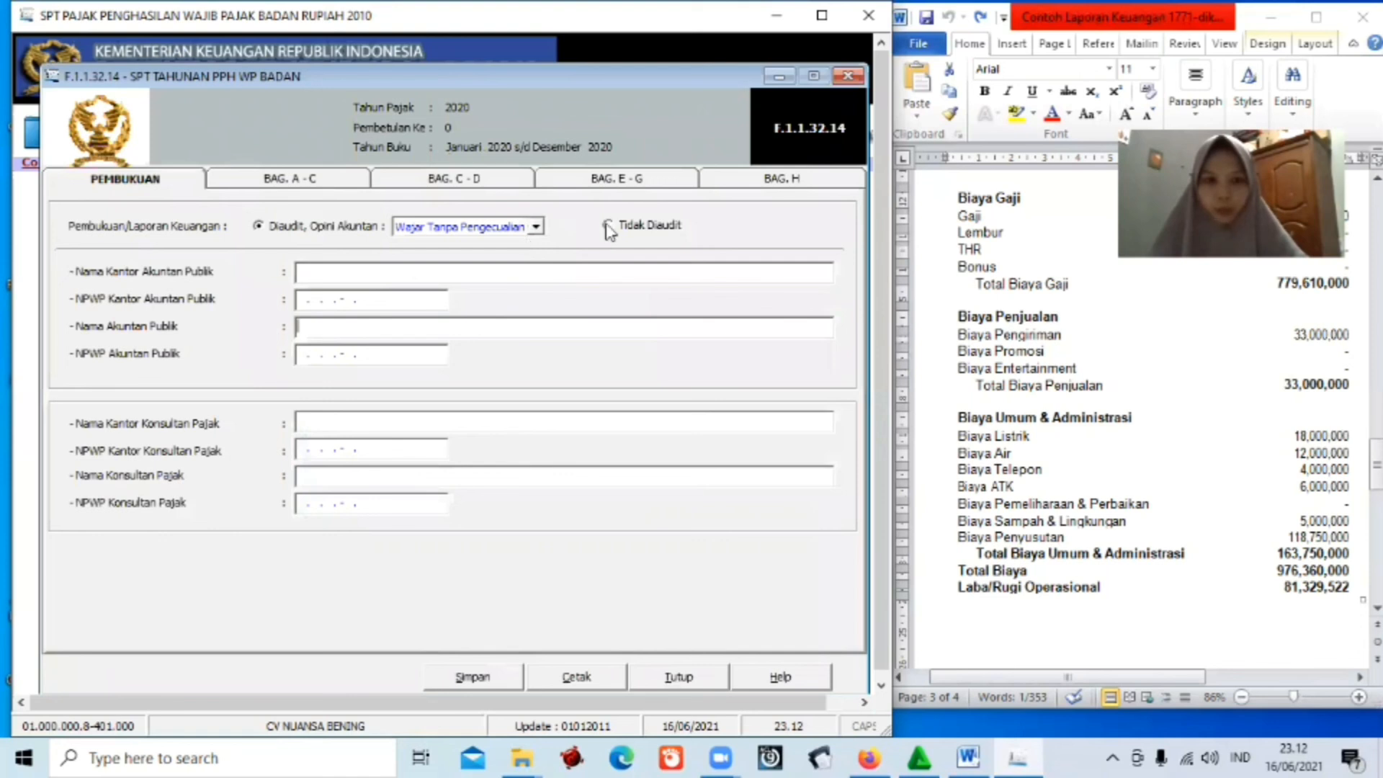
left_click(608, 225)
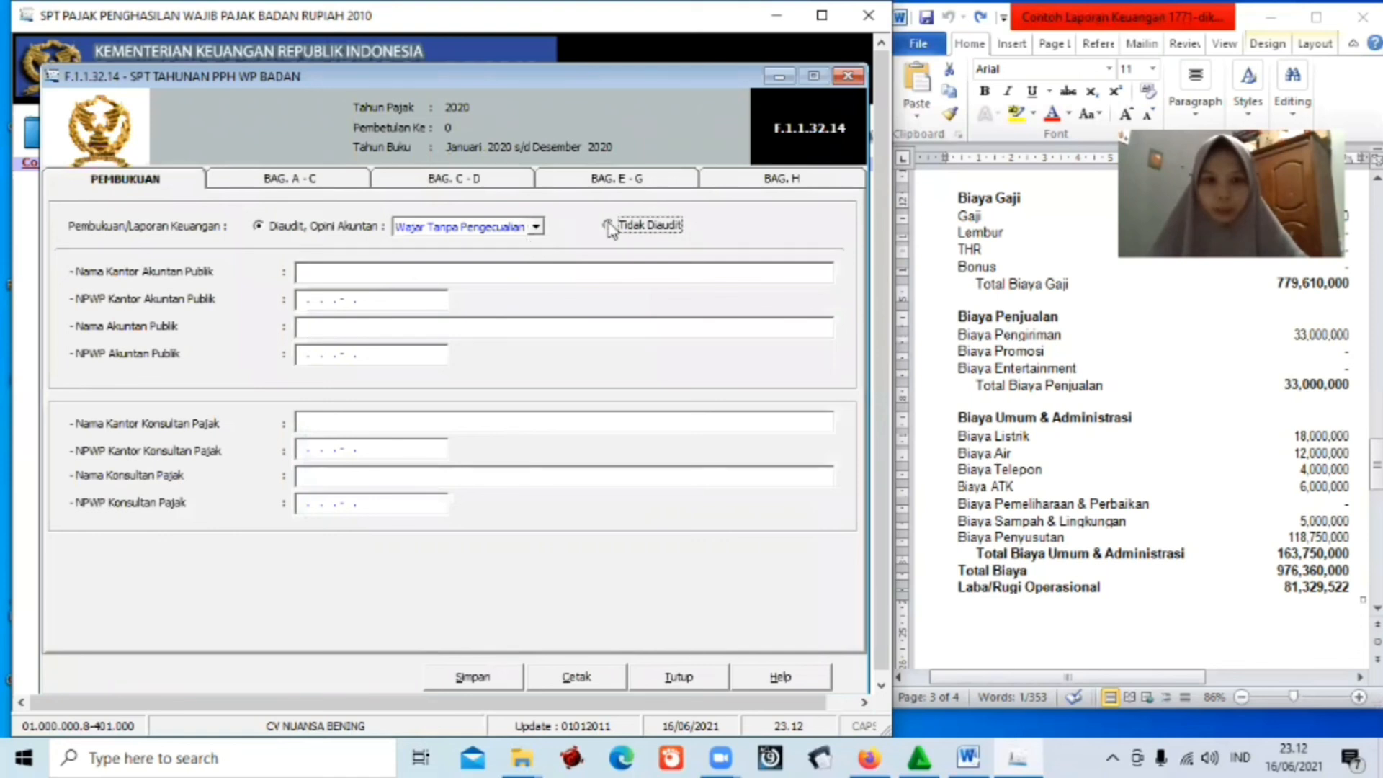
left_click(333, 180)
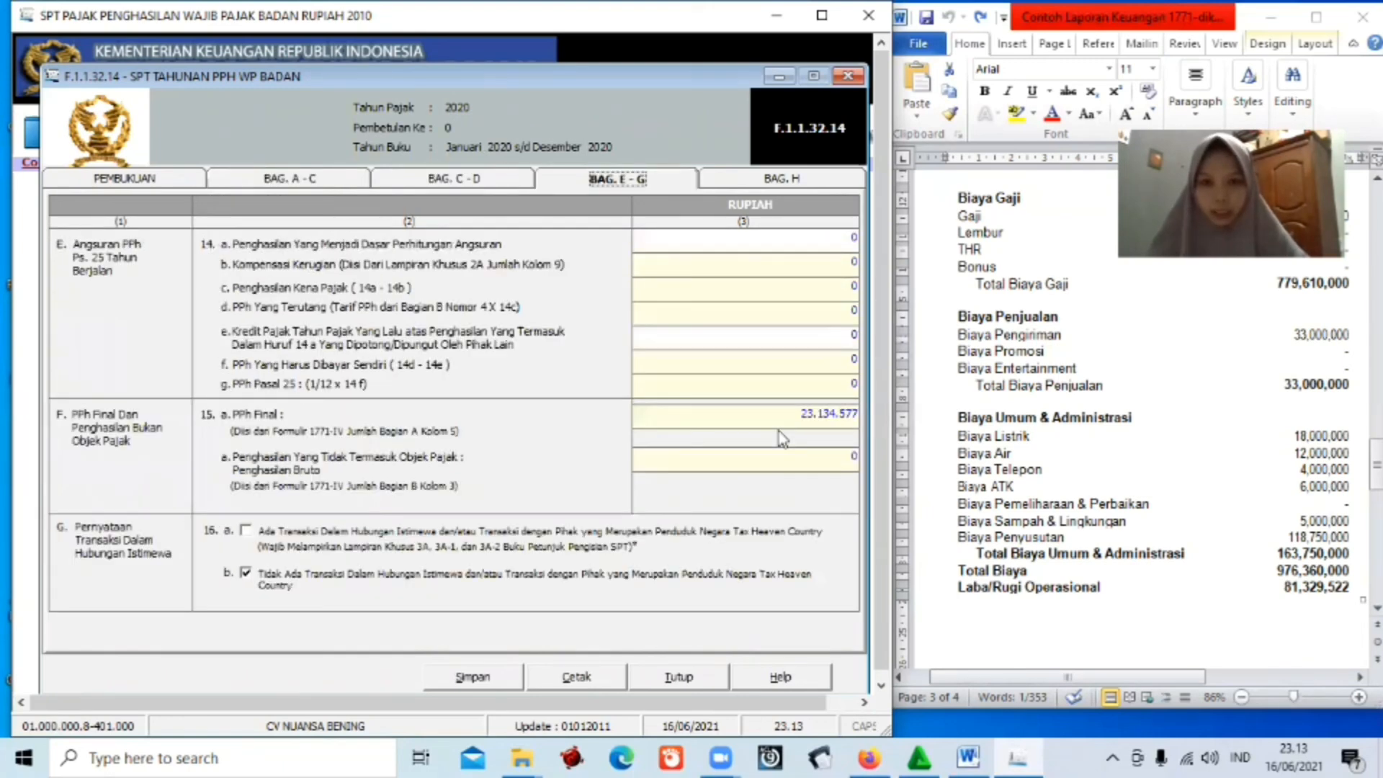
Untick attachments e, f, g, i and j in the BAG. H checklist.
left_click(749, 185)
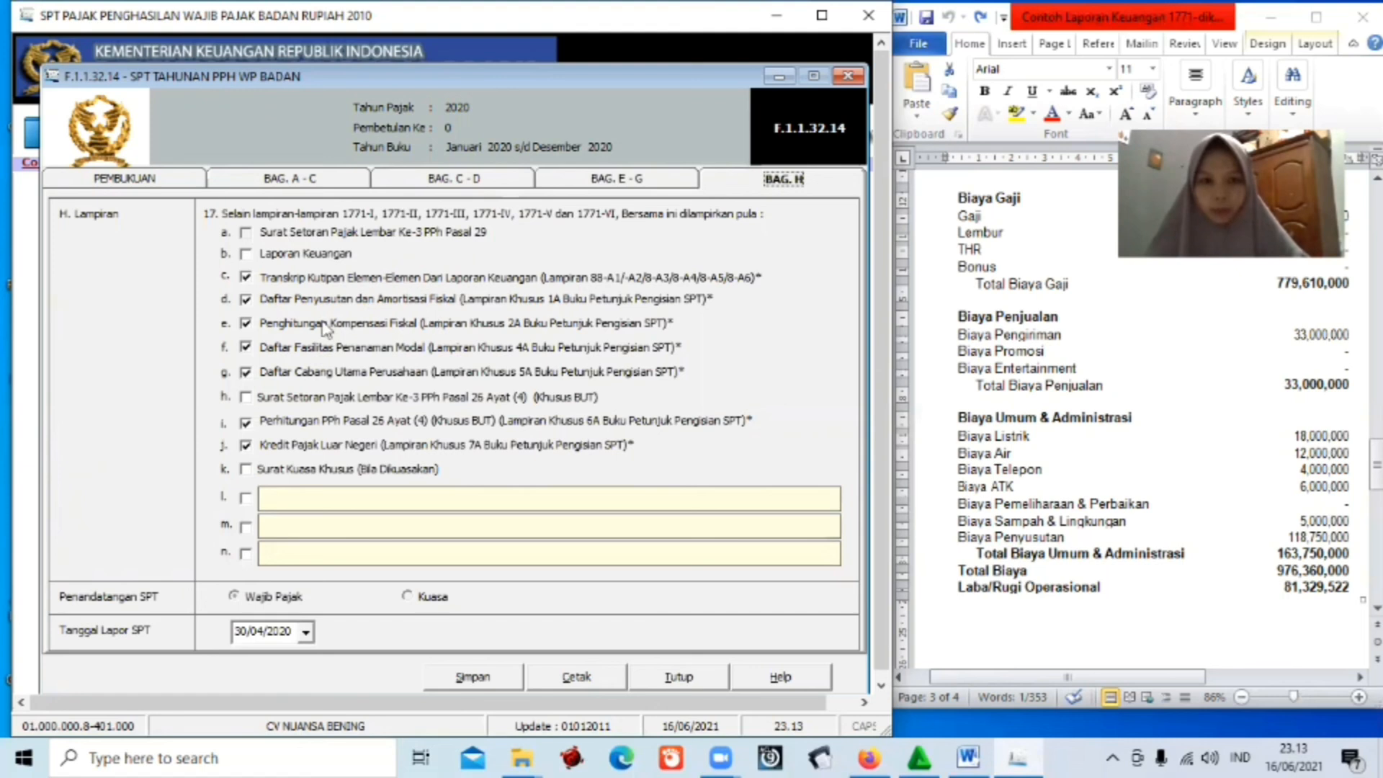
left_click(245, 323)
left_click(245, 348)
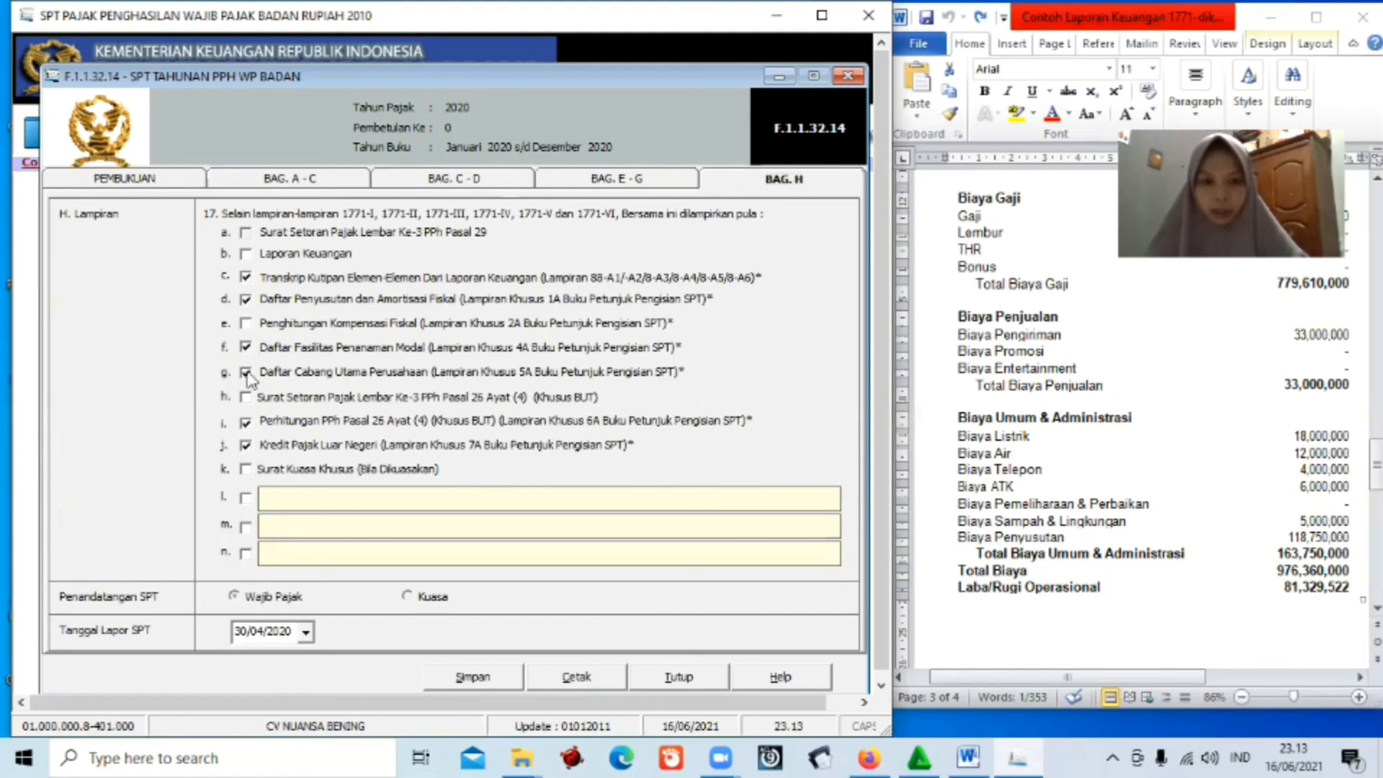
left_click(245, 371)
left_click(246, 422)
left_click(246, 444)
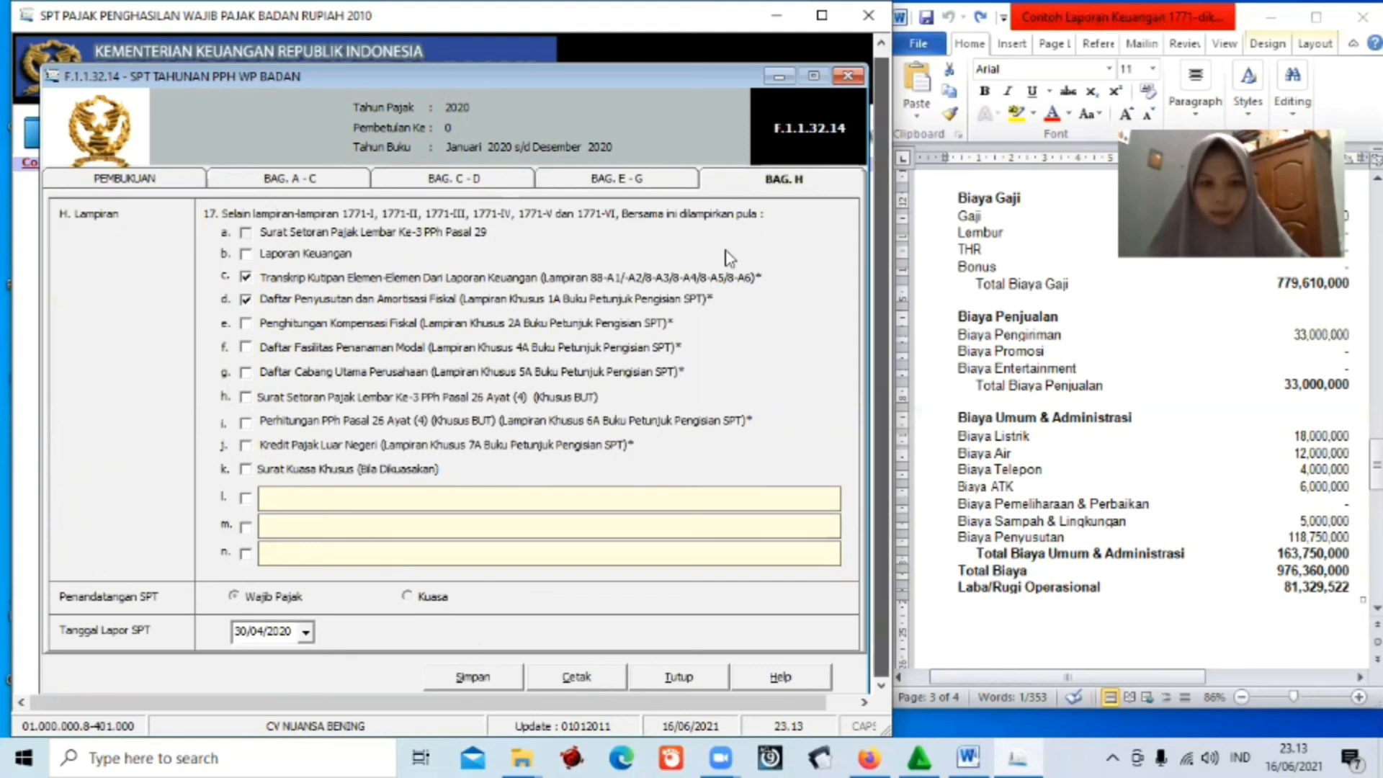
Review the tax credit and other sections, ending back on the attachments checklist.
scroll(617, 273, "down", 1)
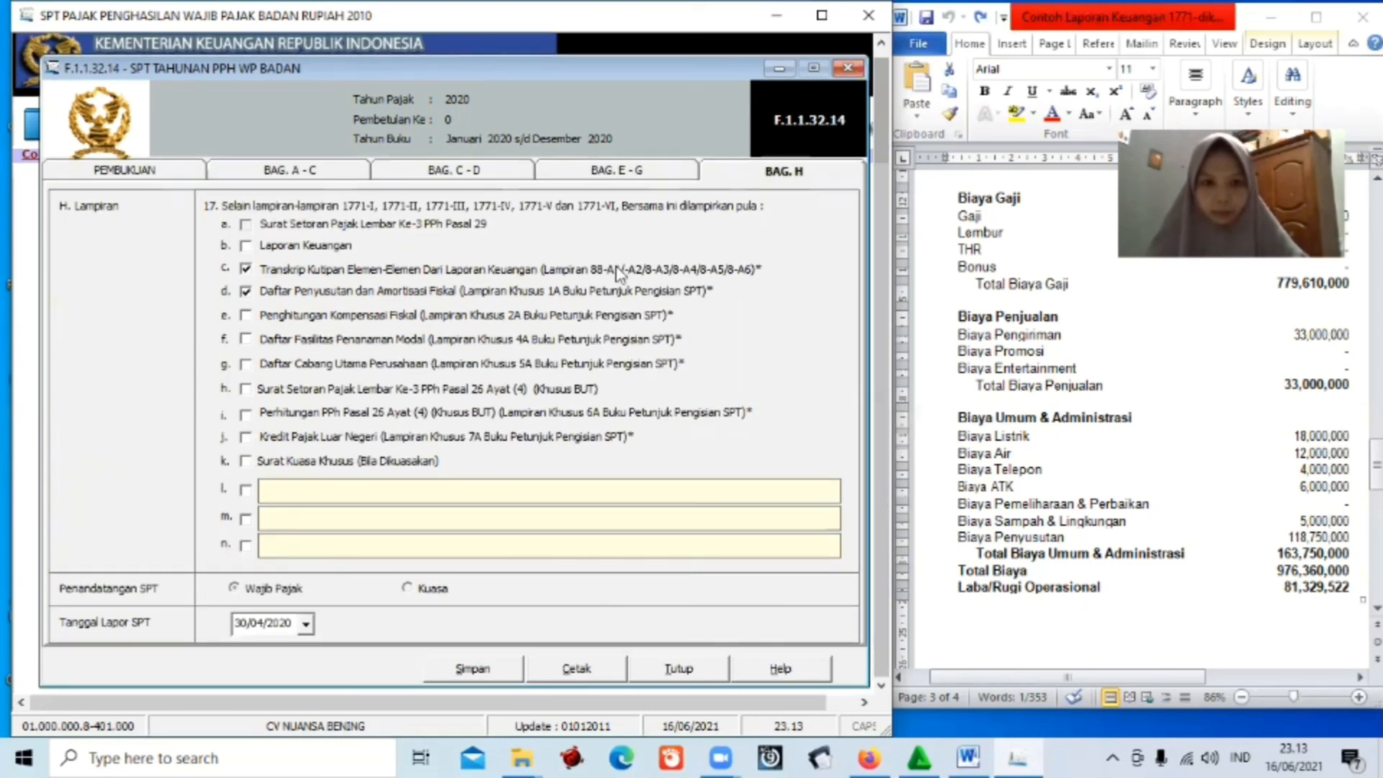
left_click(550, 167)
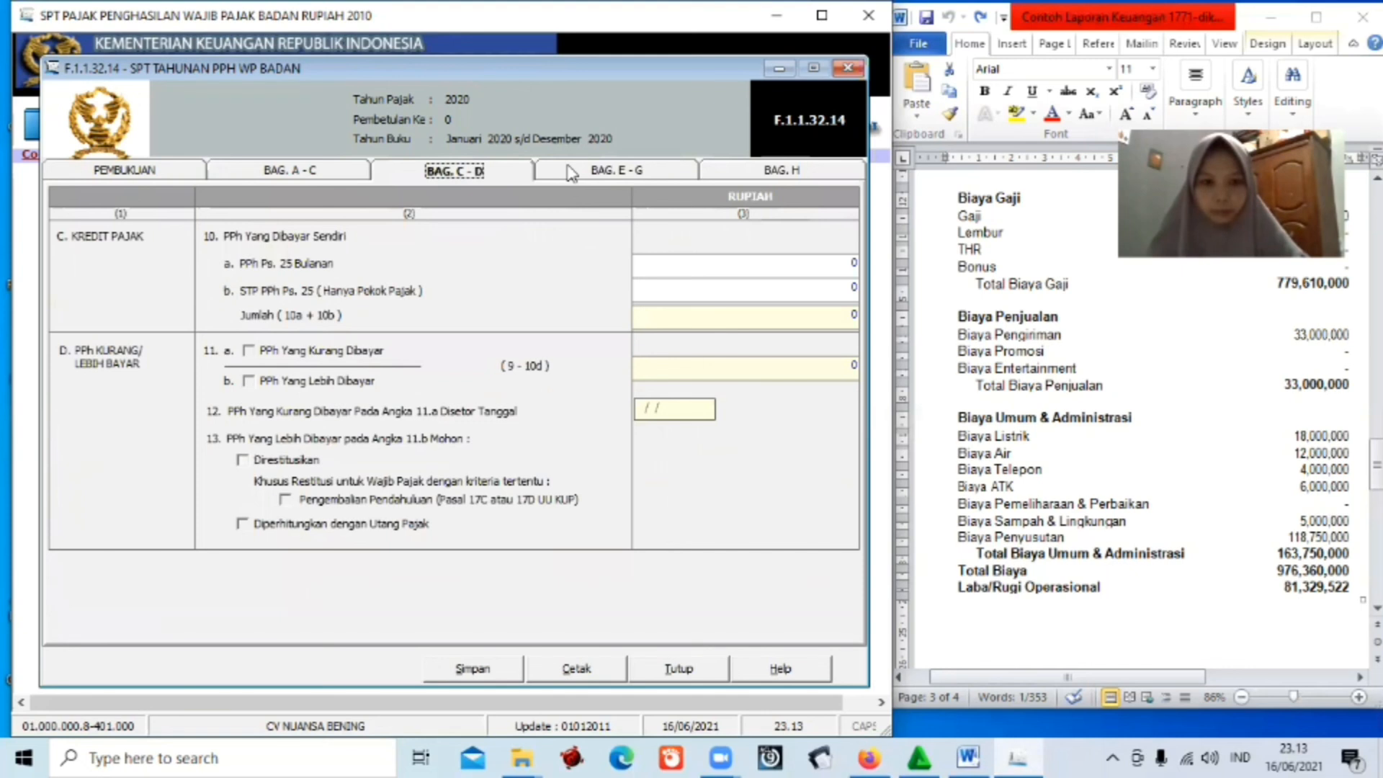
key("Right")
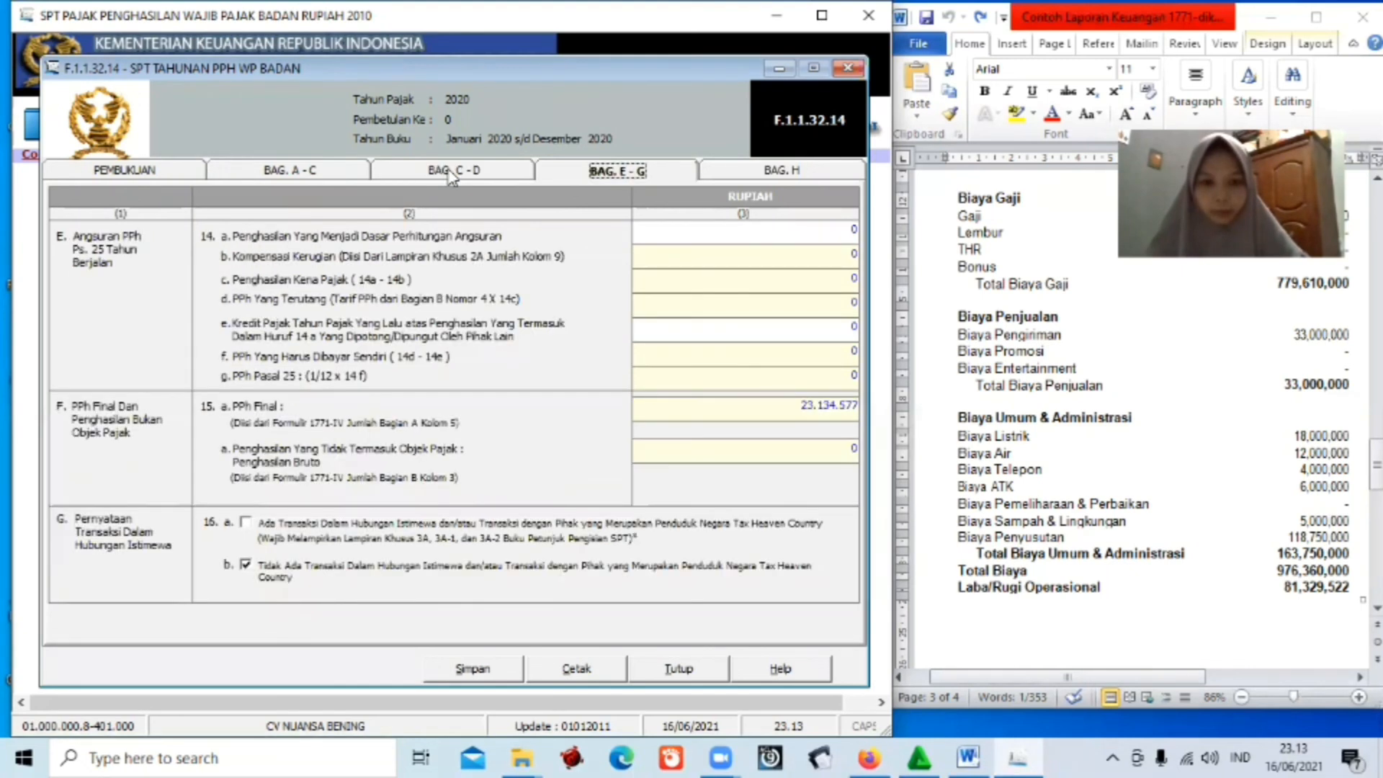
key("Left")
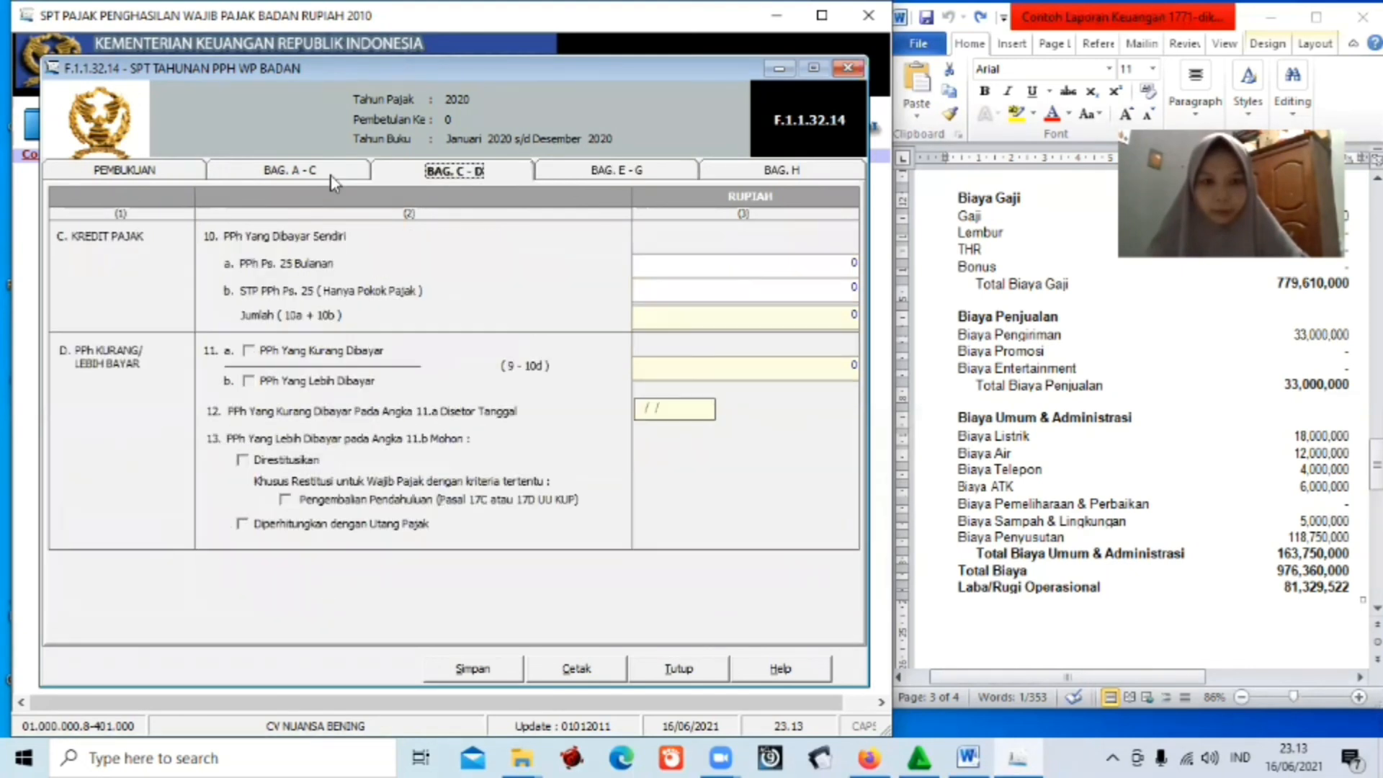
key("Left")
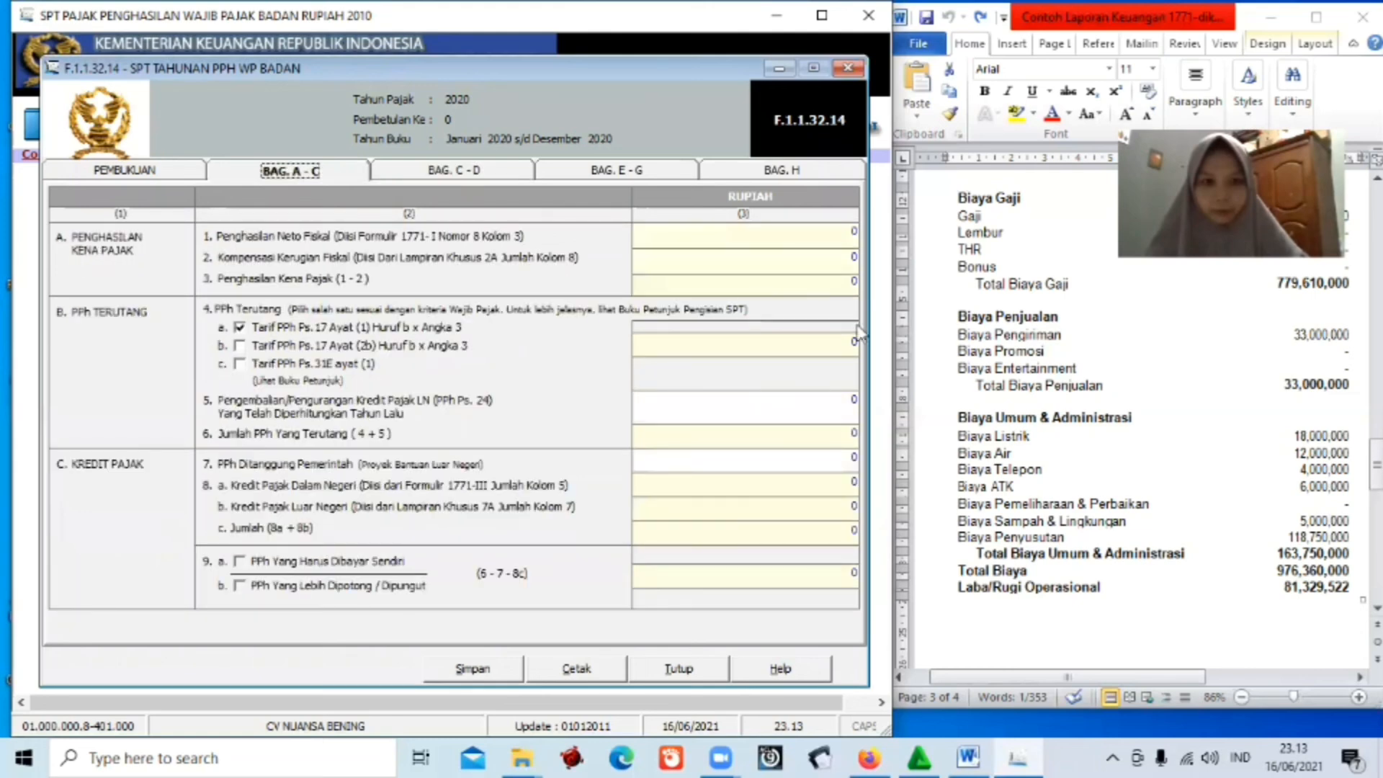
key("Left")
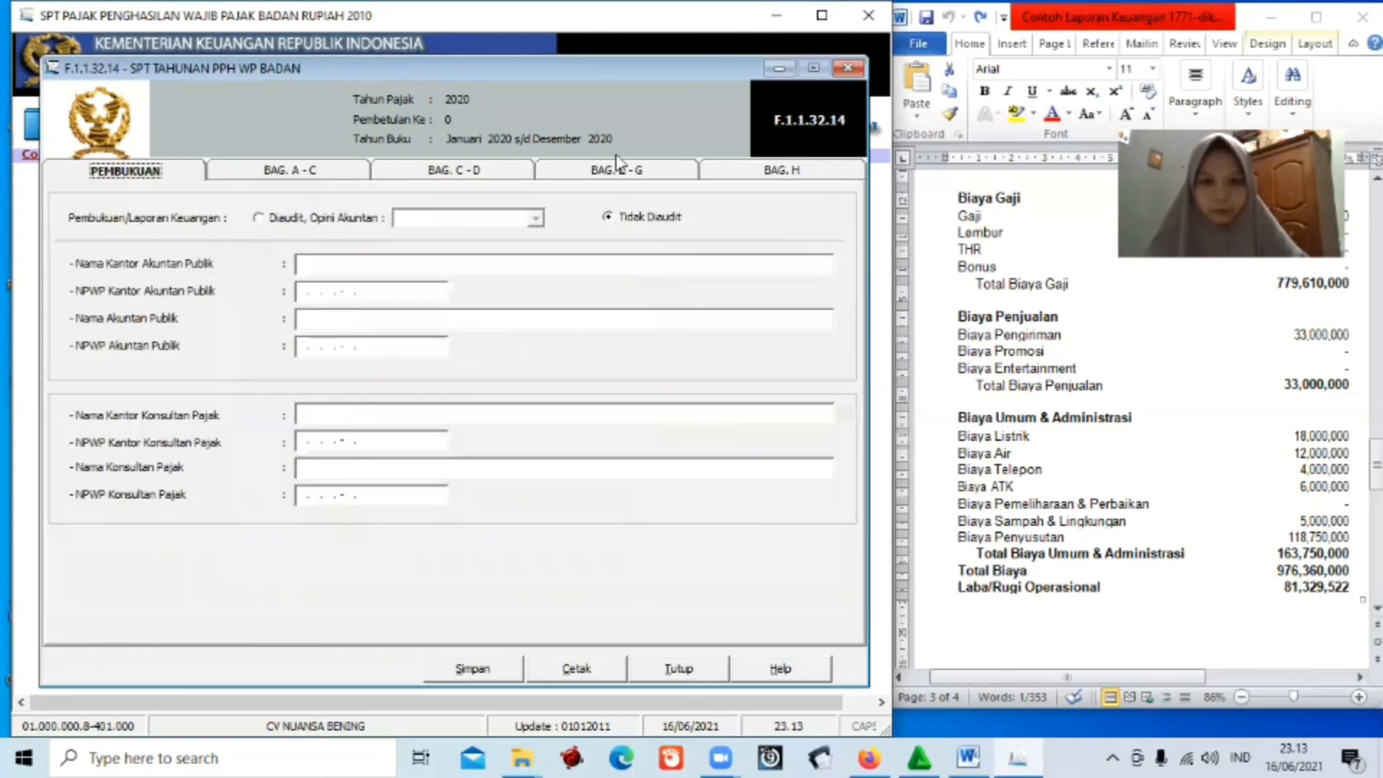
key("Left")
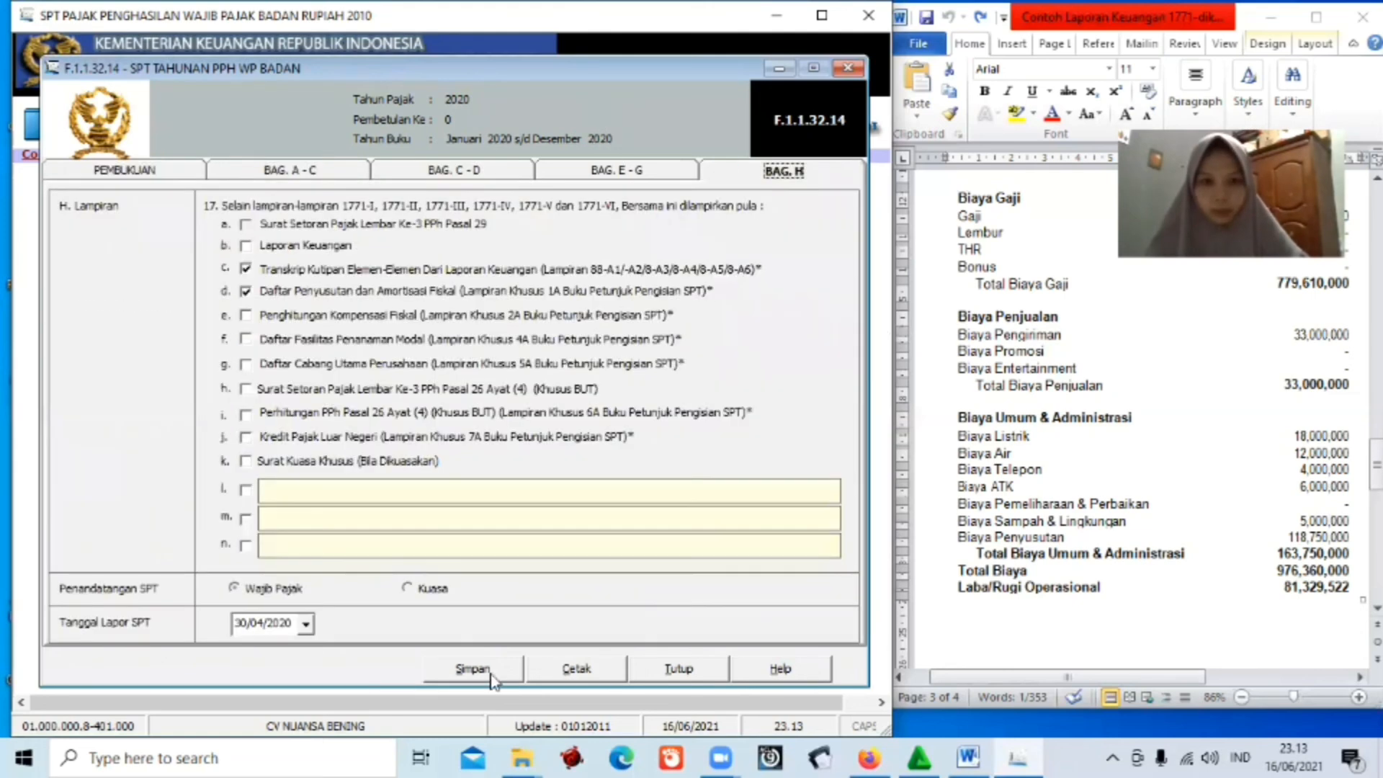
Save the SPT Tahunan PPh WP Badan form and close it.
left_click(491, 675)
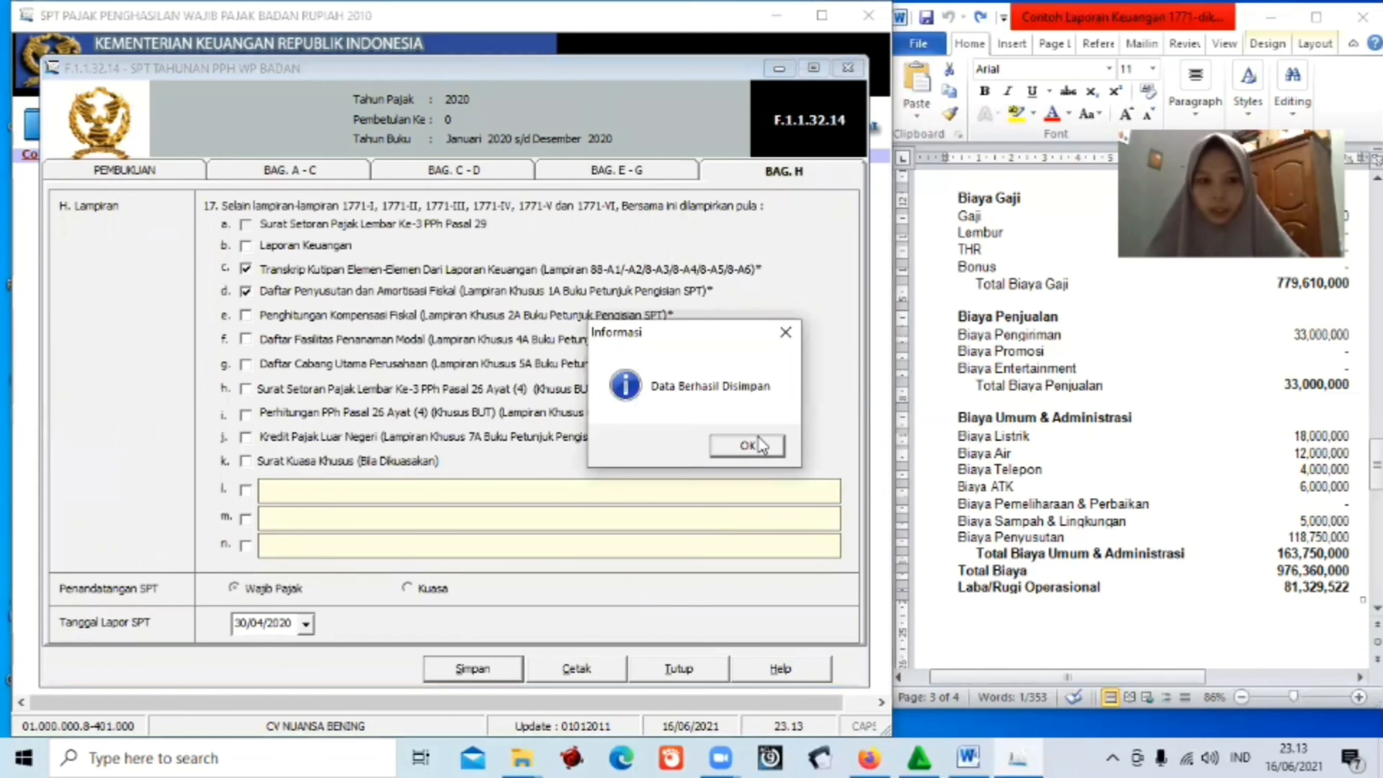
left_click(749, 445)
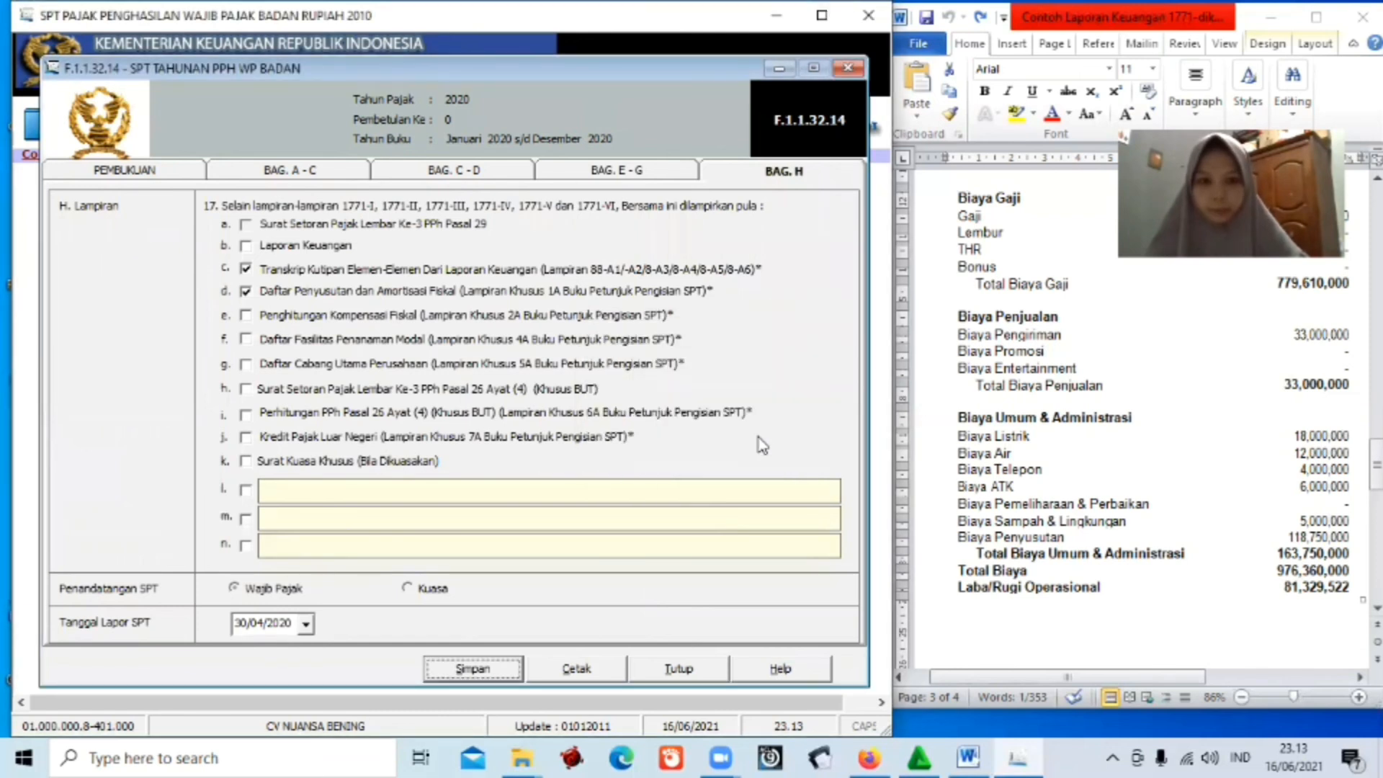
left_click(696, 673)
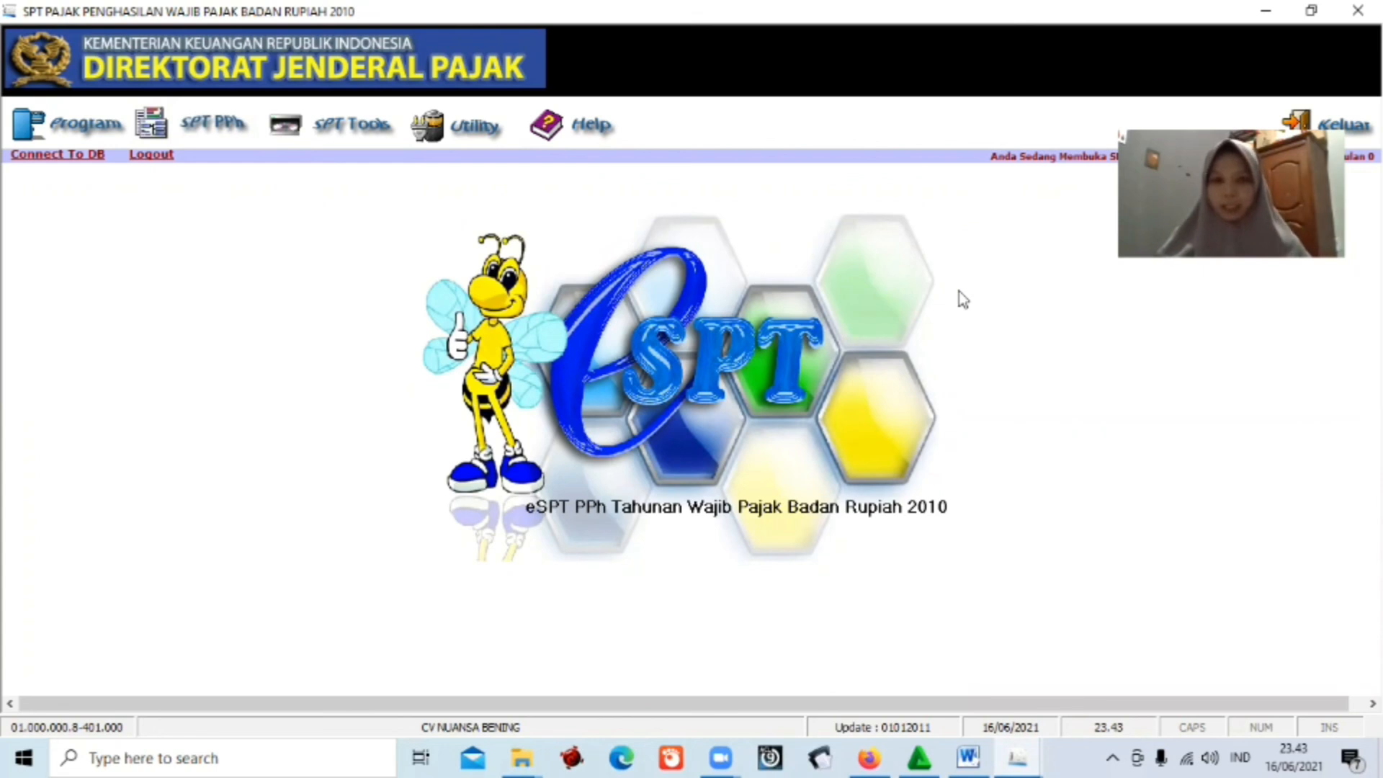
Open Lapor Data SPT ke KPP and list the saved SPTs for tax year 2020.
left_click(362, 129)
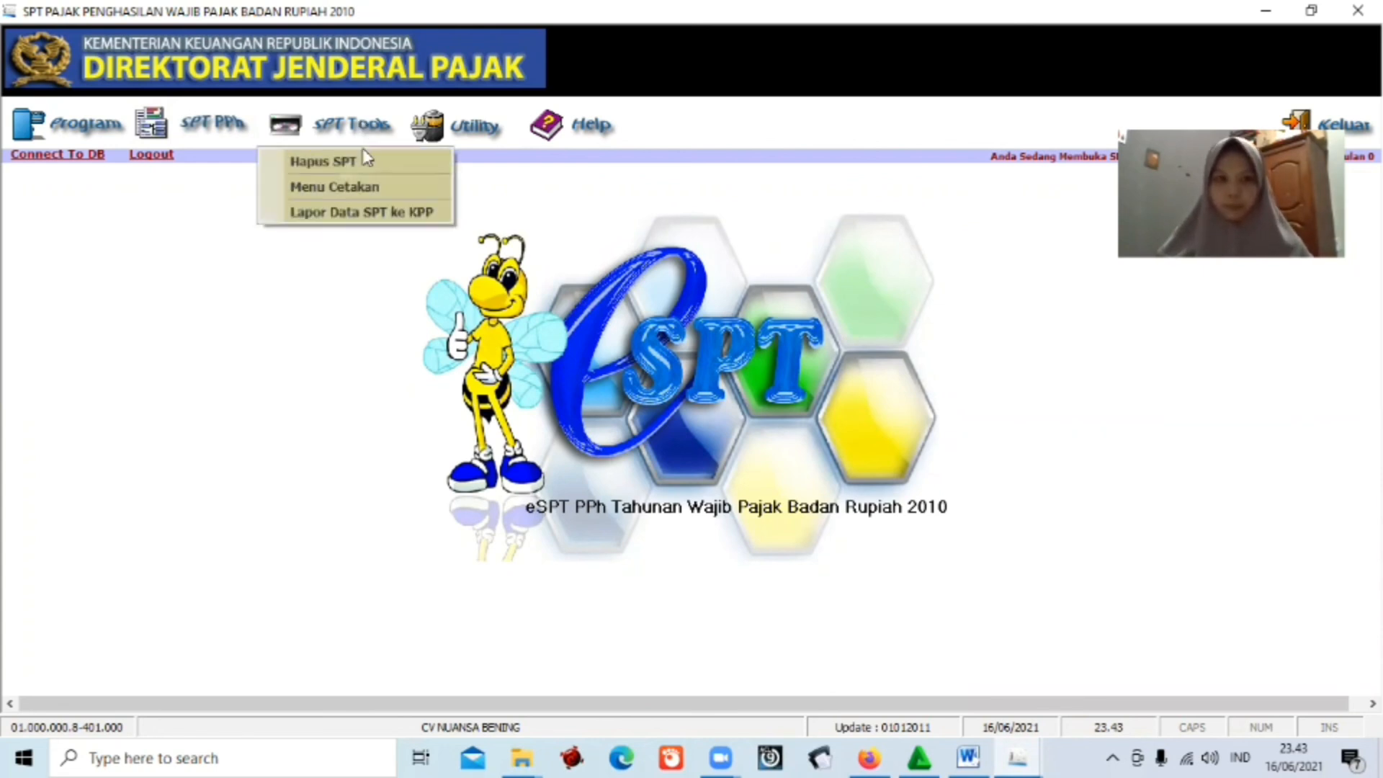
left_click(388, 213)
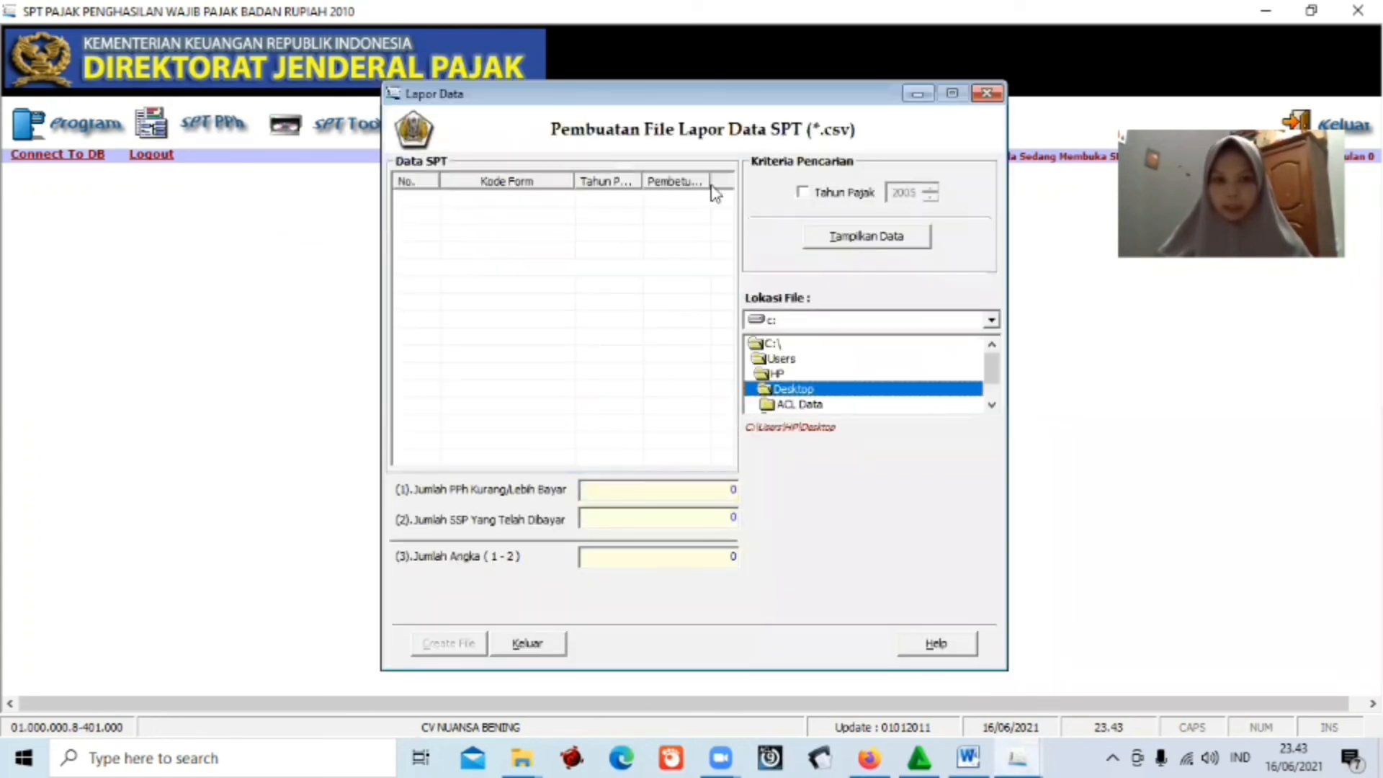
left_click(804, 193)
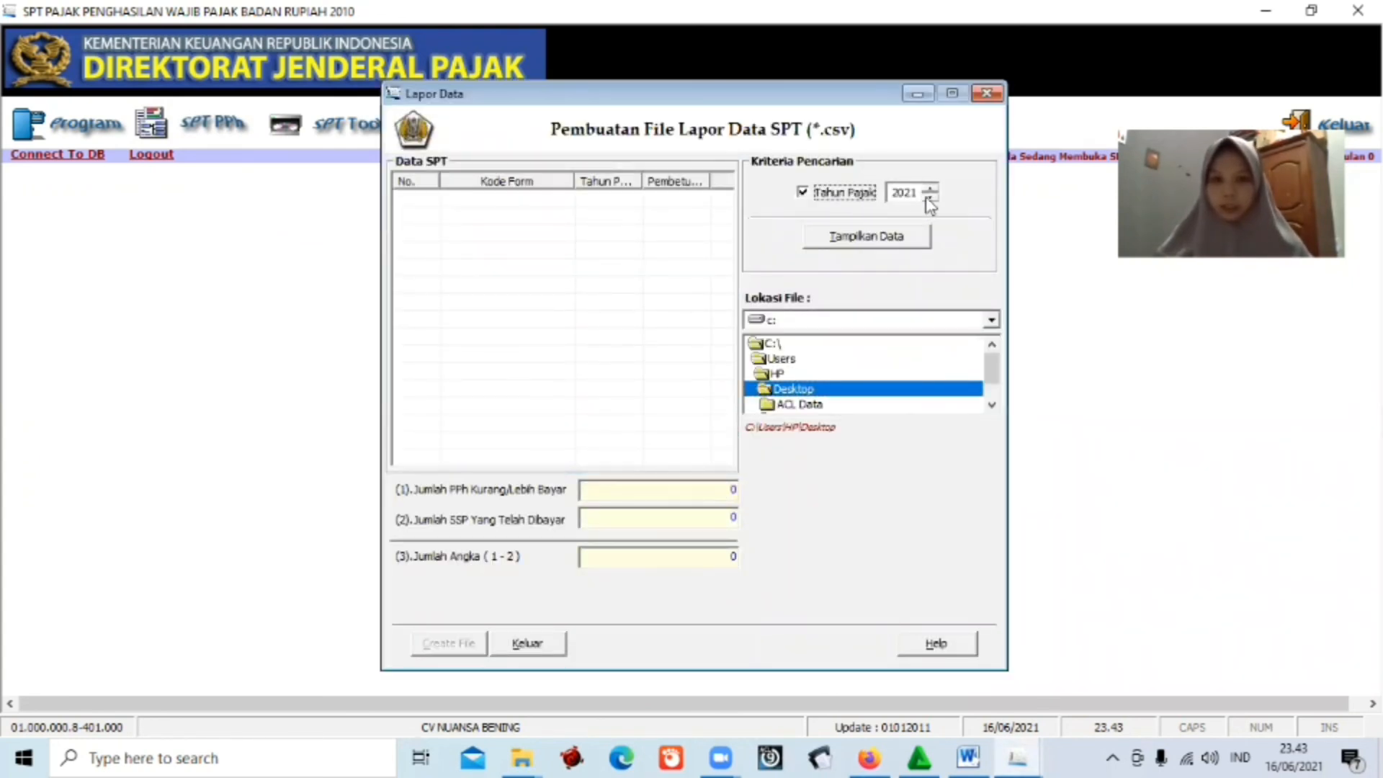
left_click(929, 196)
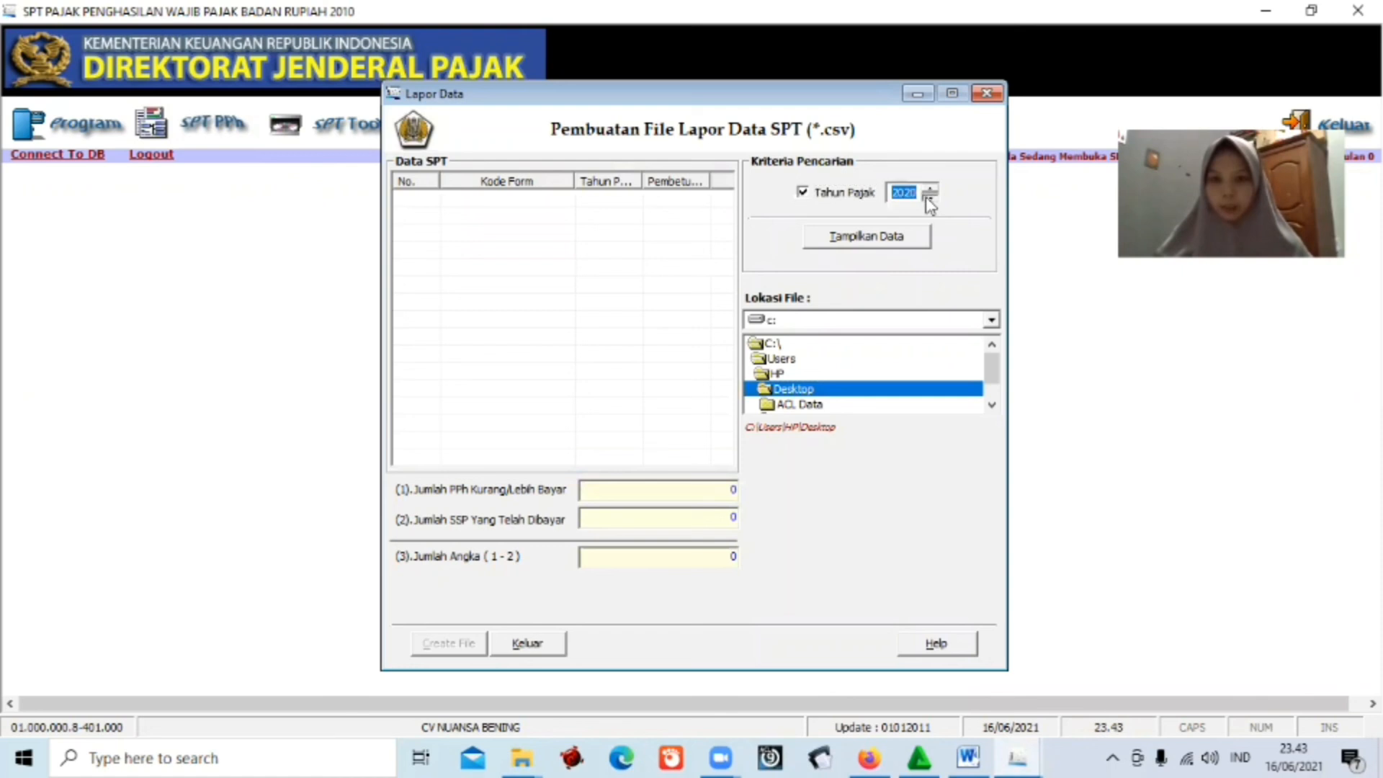
left_click(895, 237)
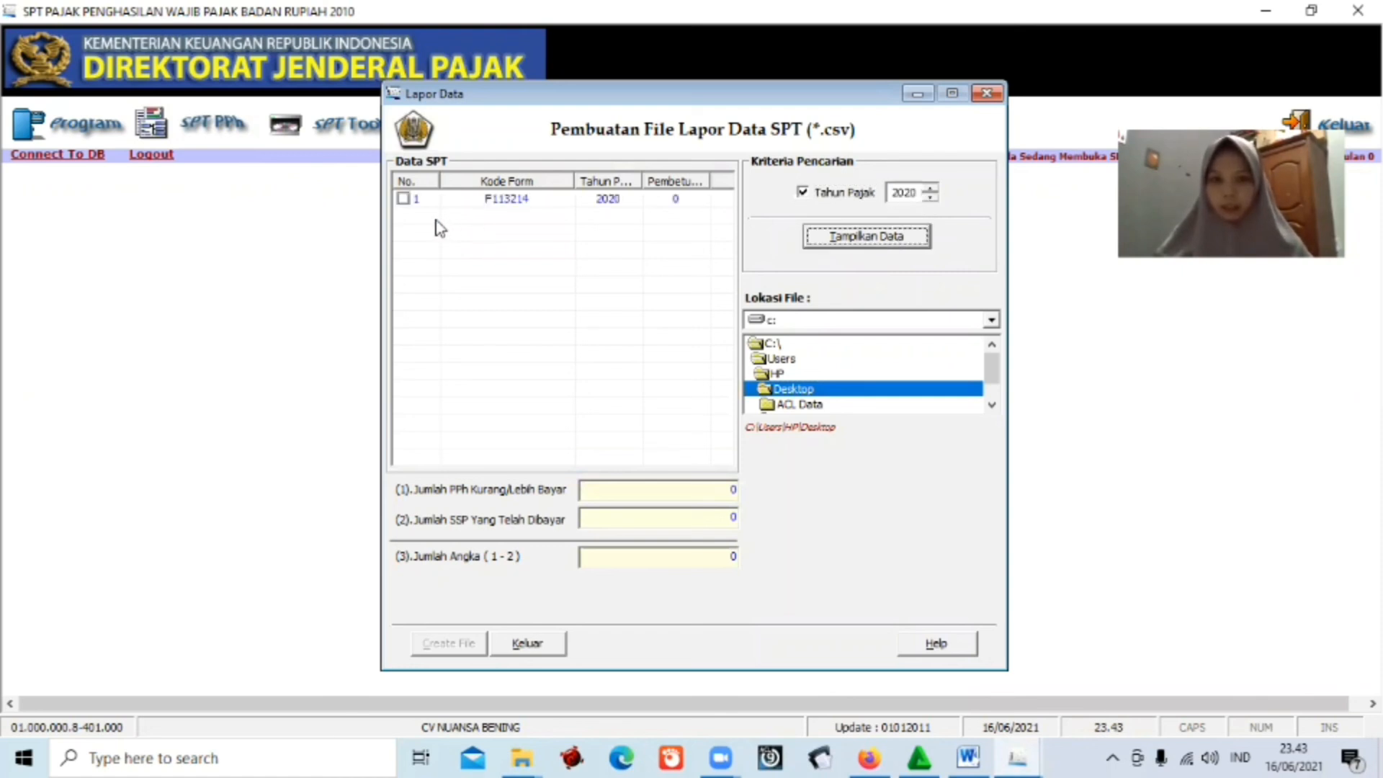
Export SPT F113214 as a CSV report file to the Desktop, retrying after the record error.
left_click(404, 198)
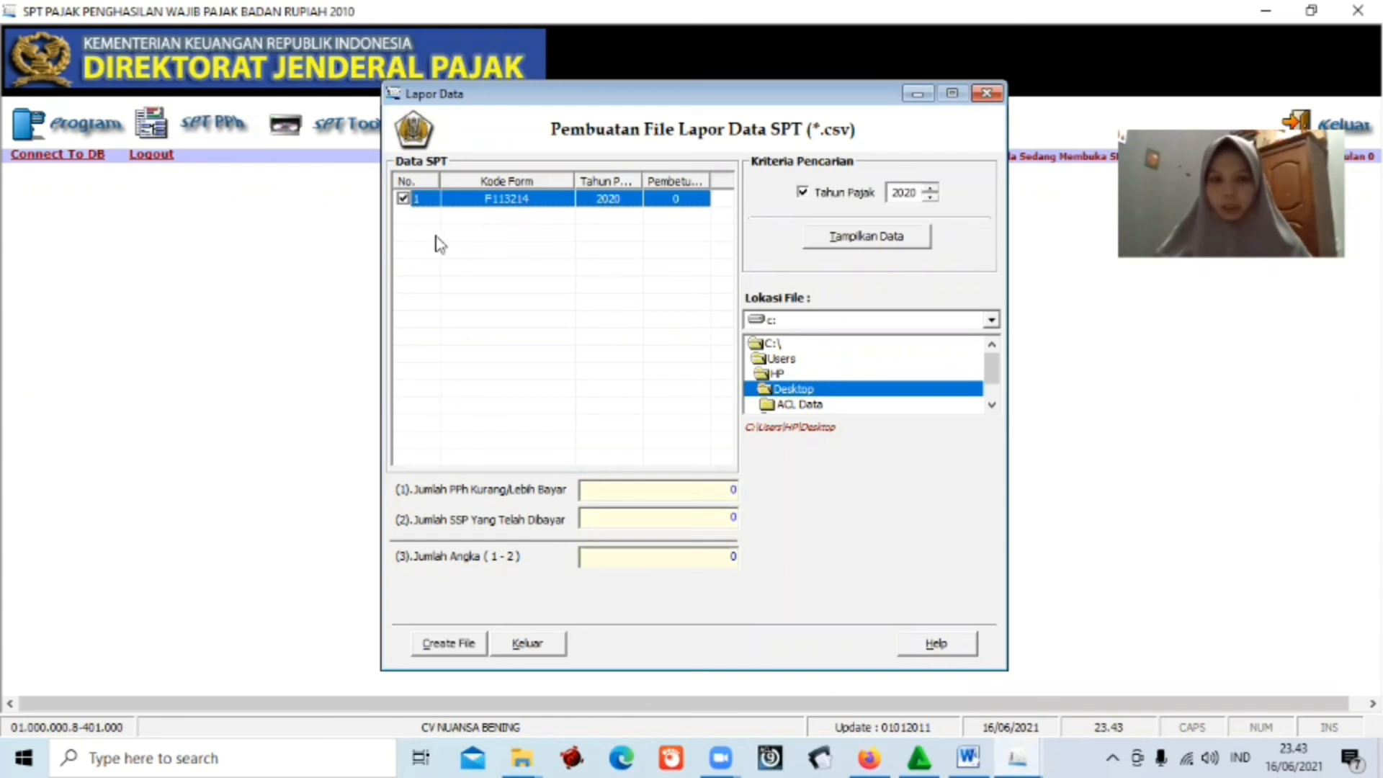
left_click(783, 392)
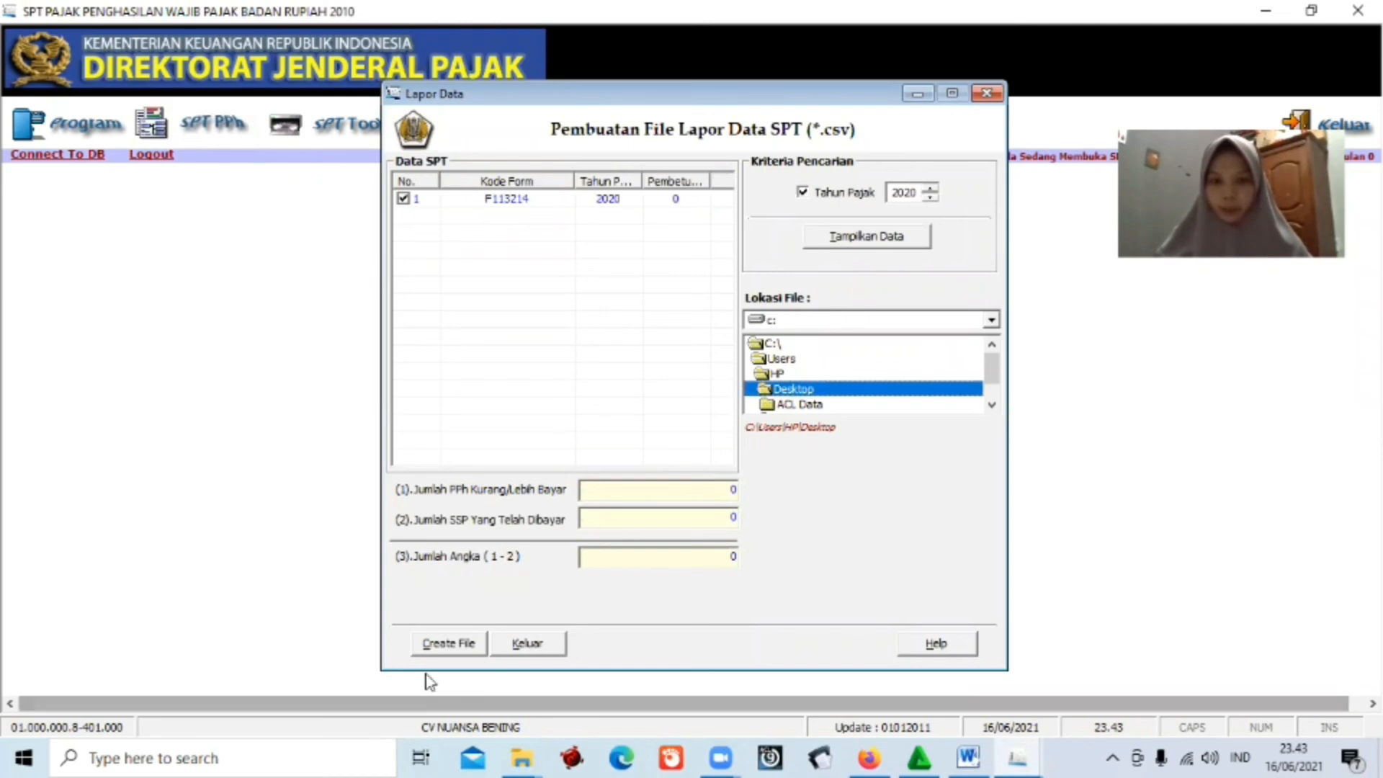
left_click(466, 643)
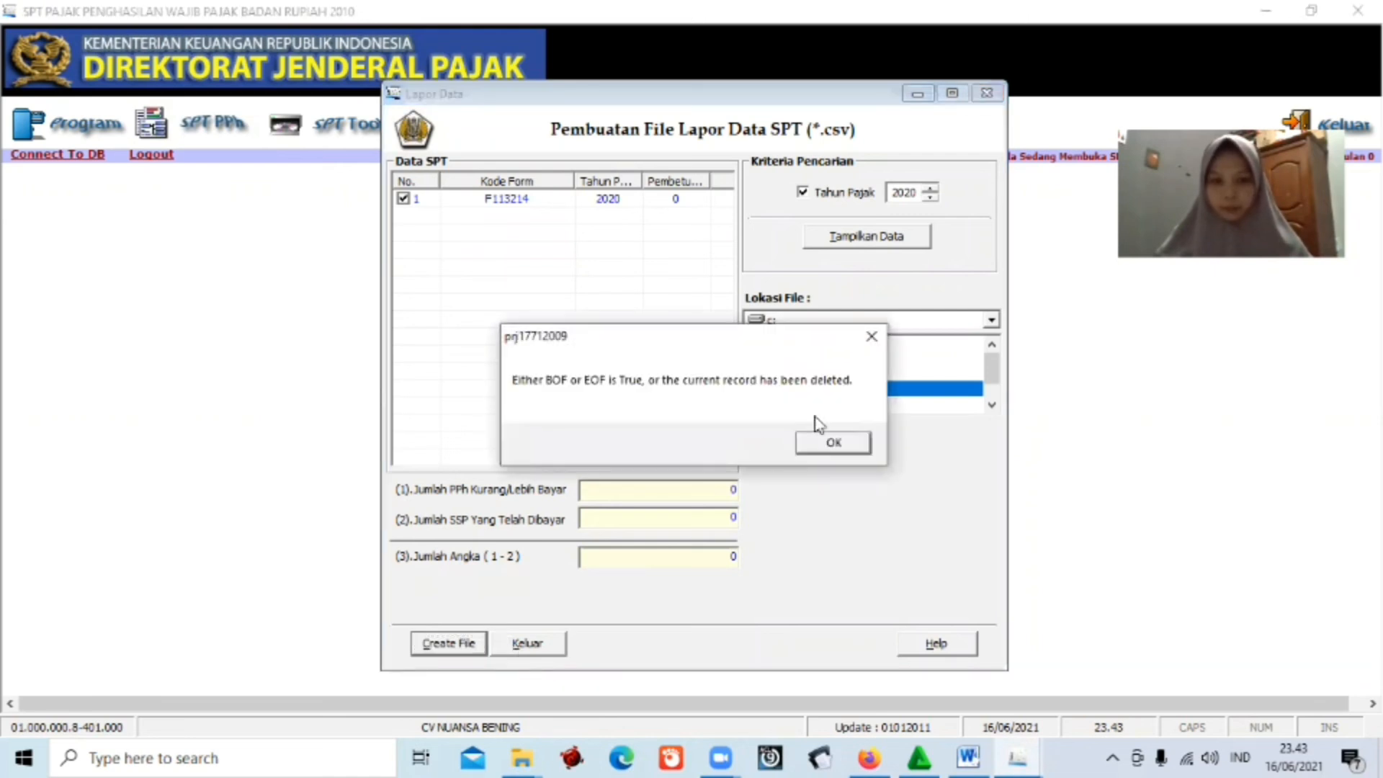
left_click(824, 445)
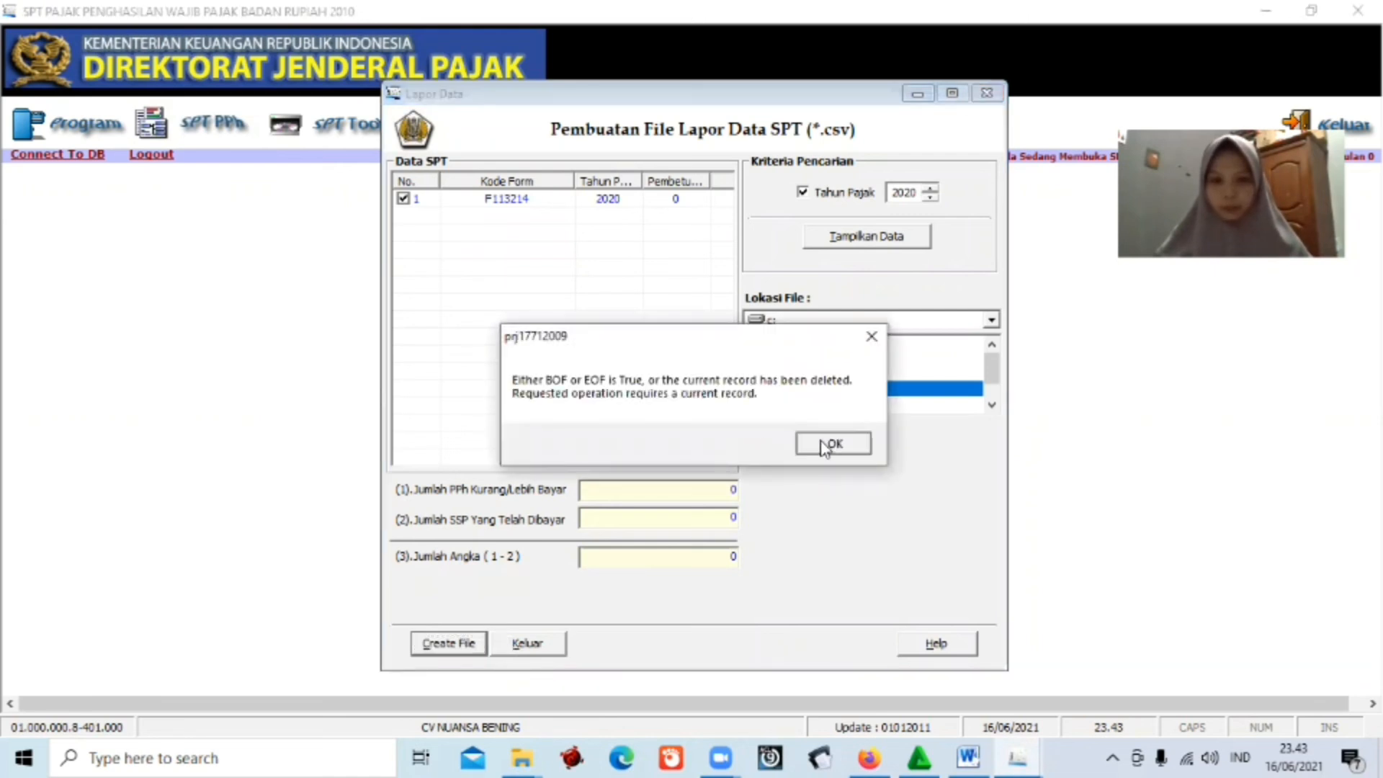
left_click(467, 643)
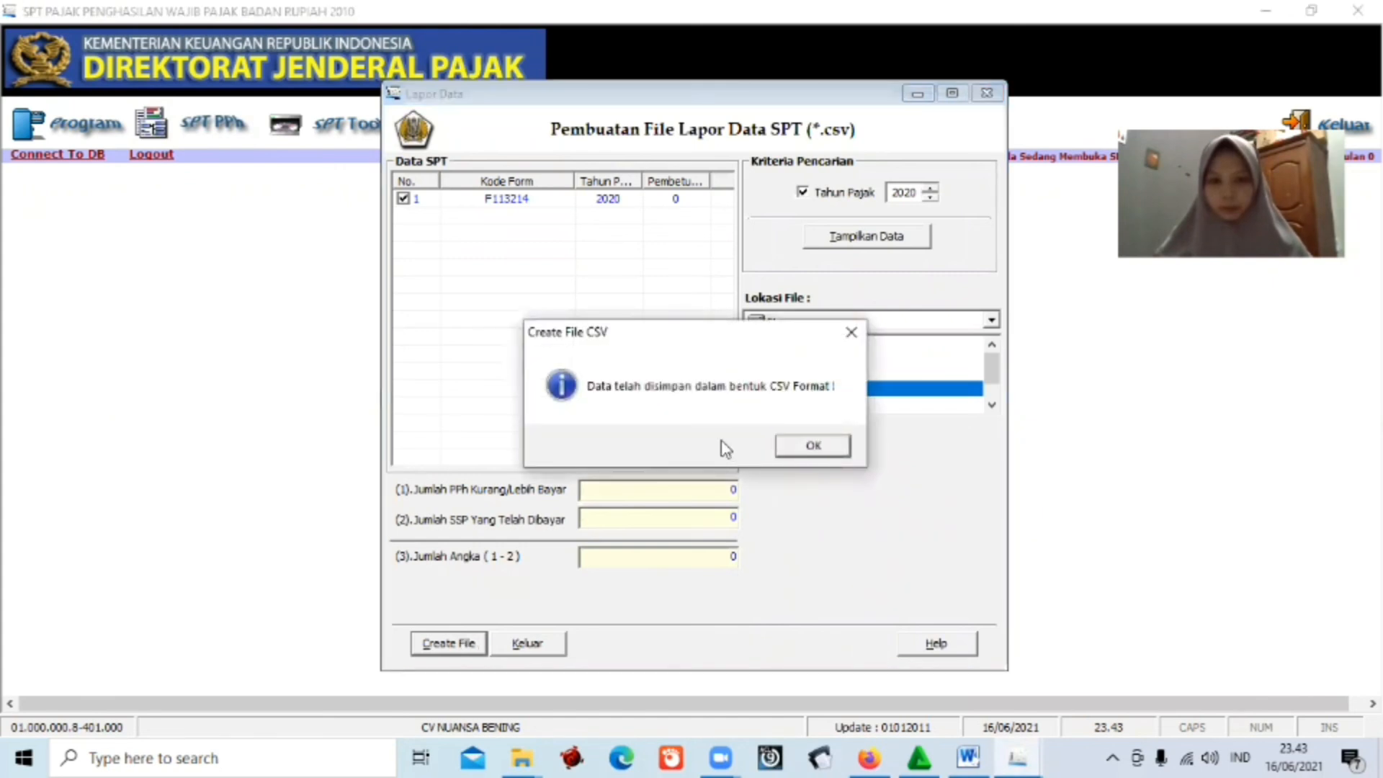
left_click(803, 448)
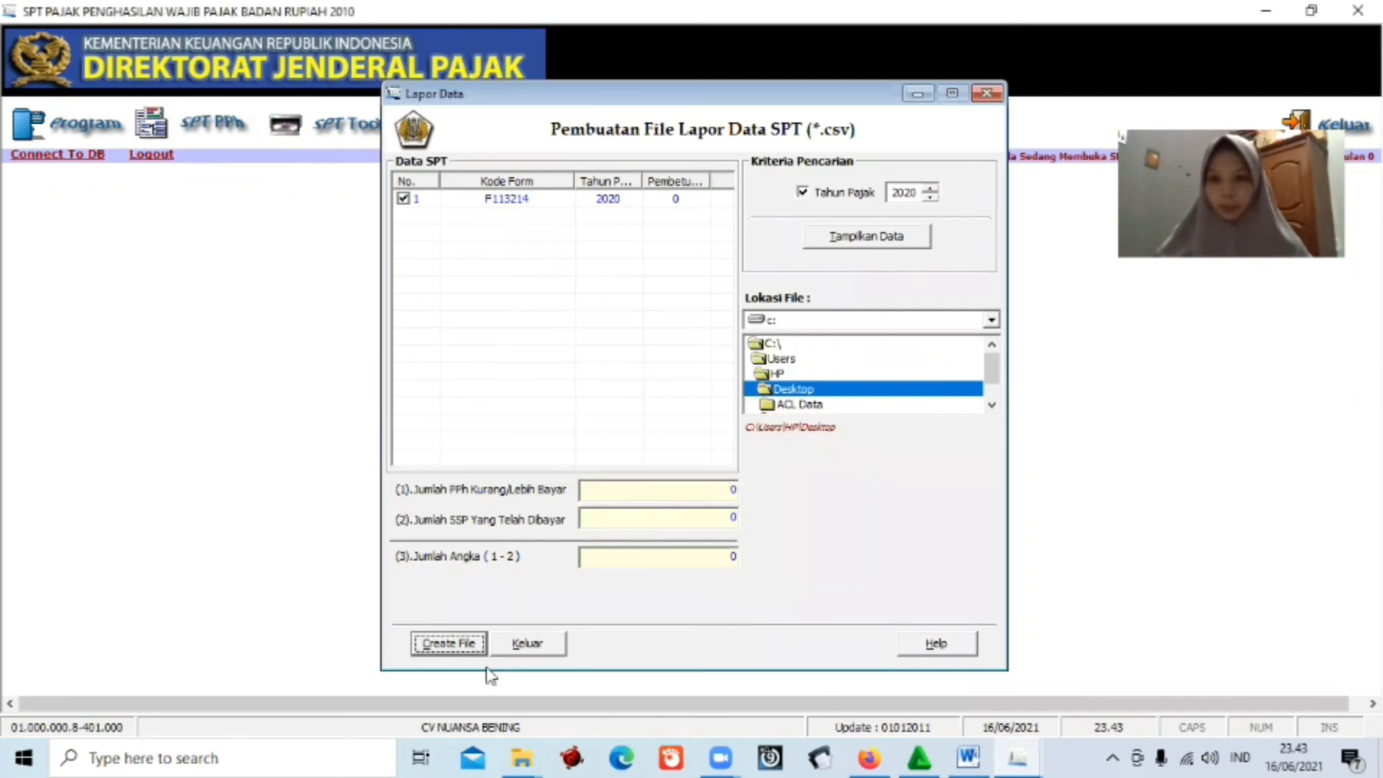
left_click(552, 646)
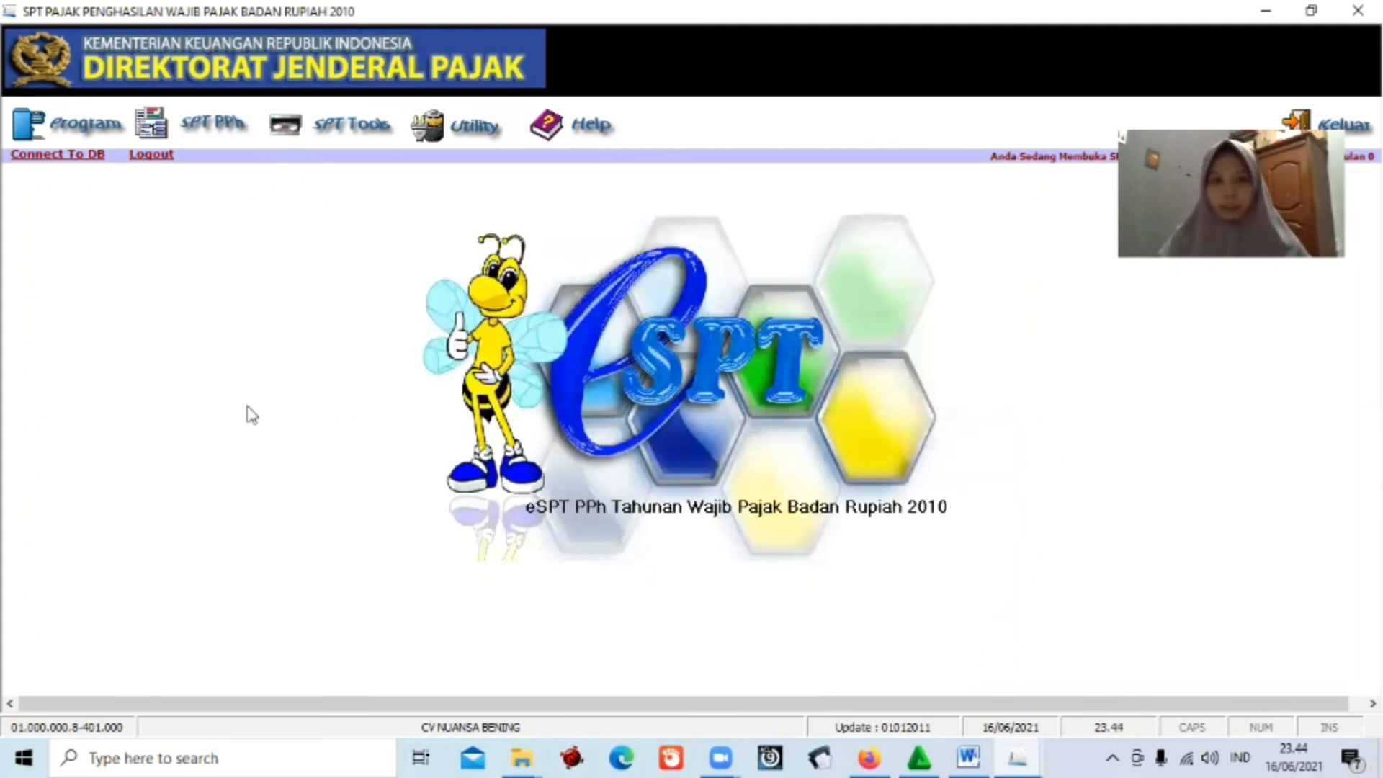
In Menu Cetakan, filter to tax year 2020, select all 12 forms and bring up the previews.
left_click(352, 129)
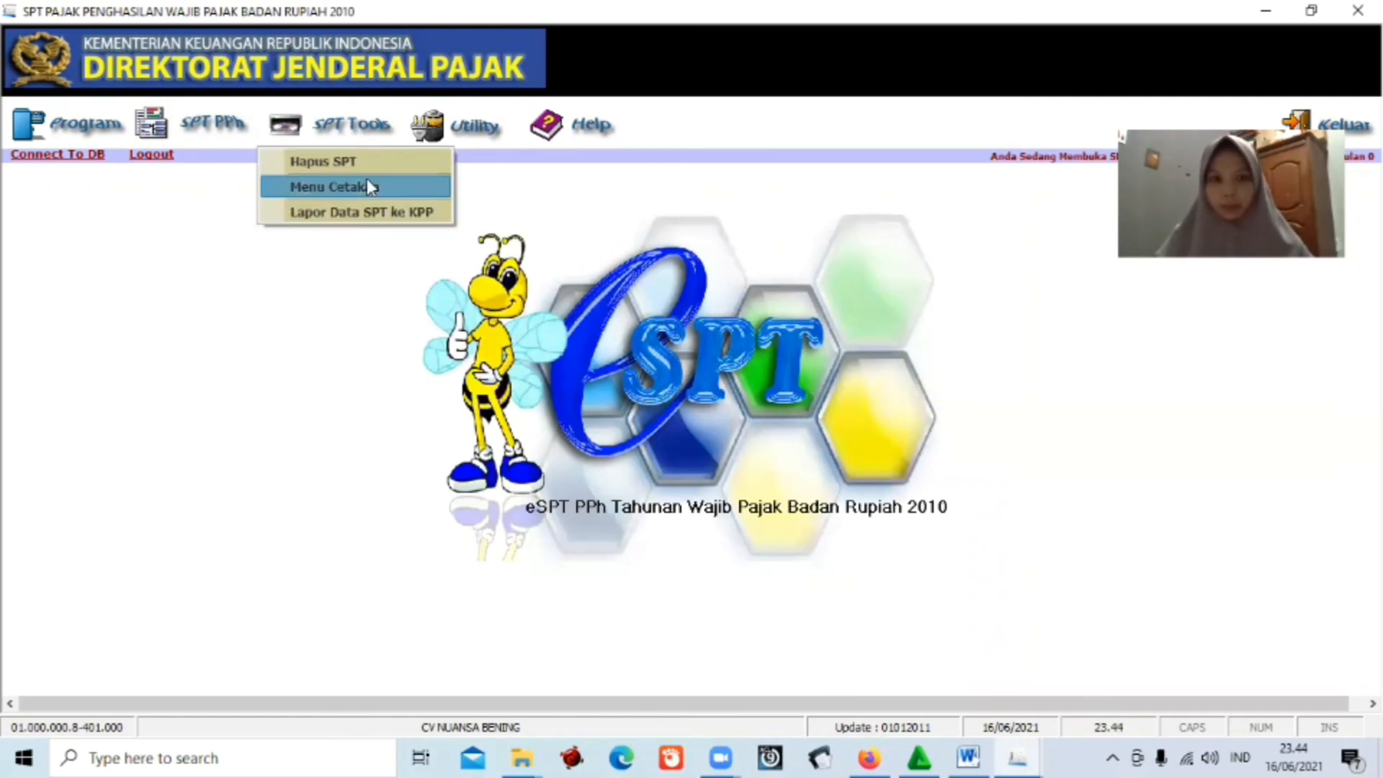
left_click(368, 186)
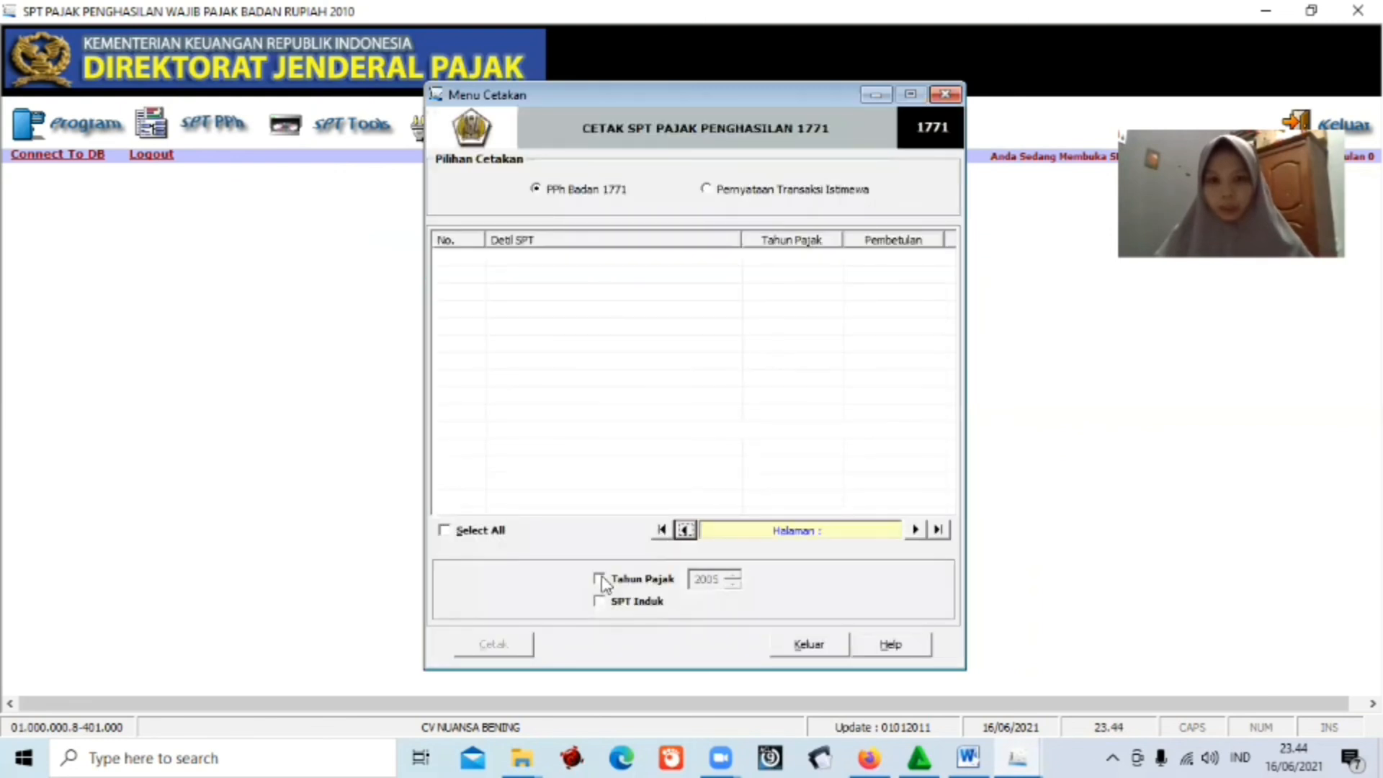
left_click(659, 579)
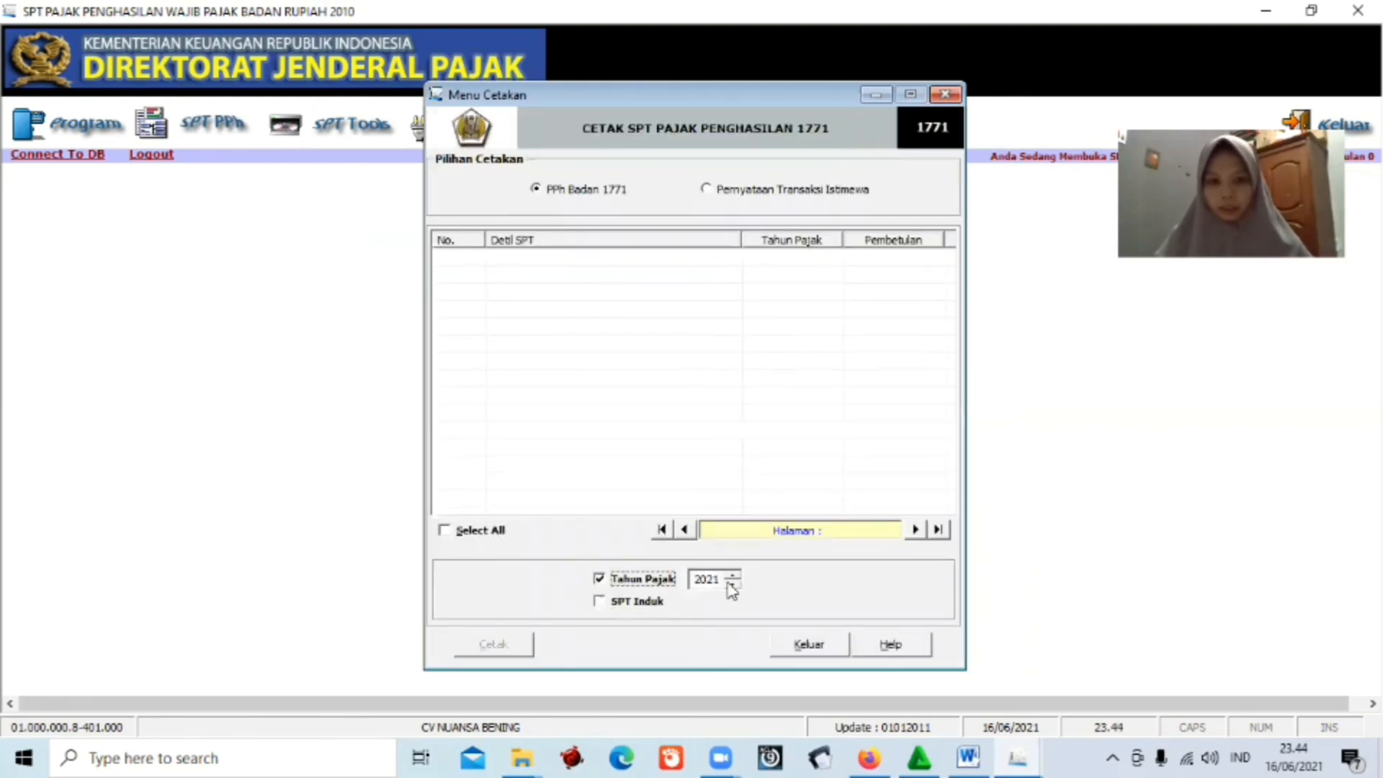
left_click(732, 584)
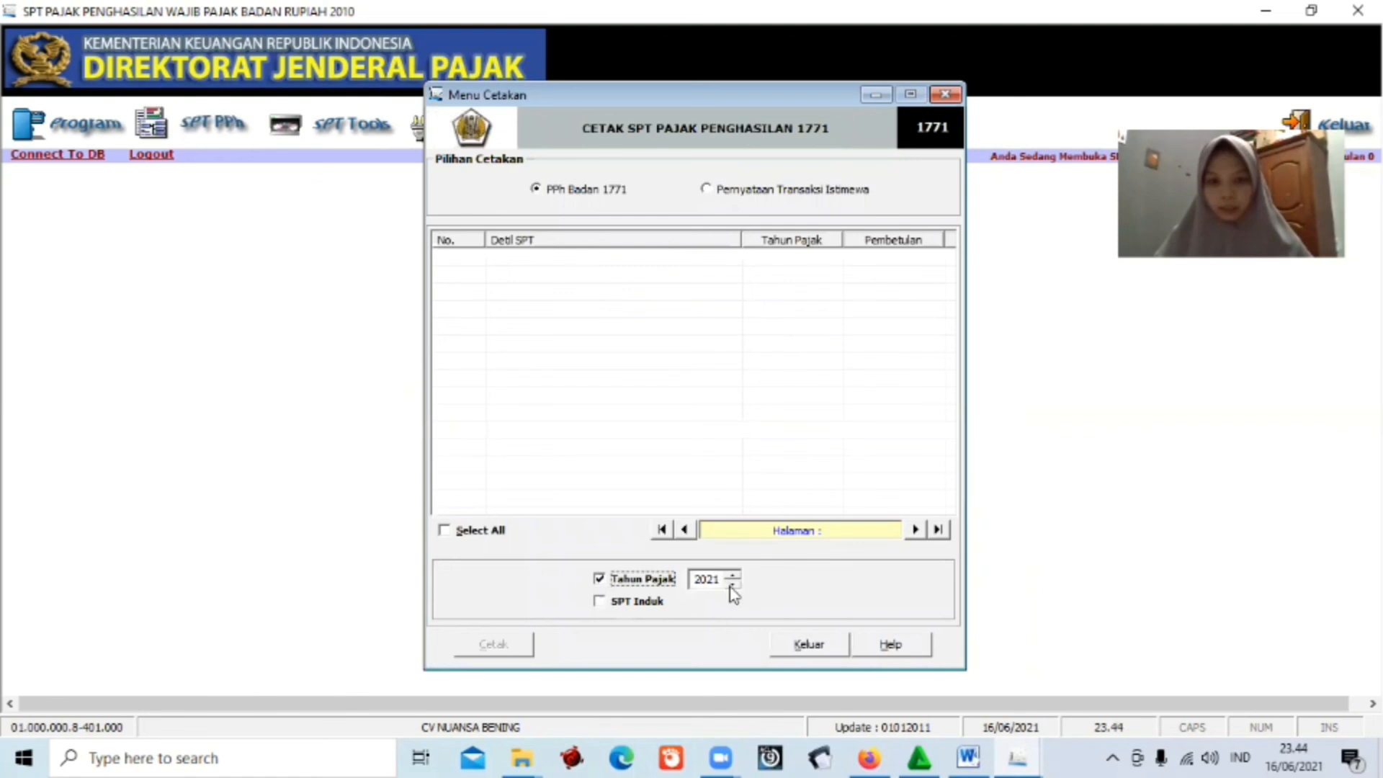
left_click(445, 531)
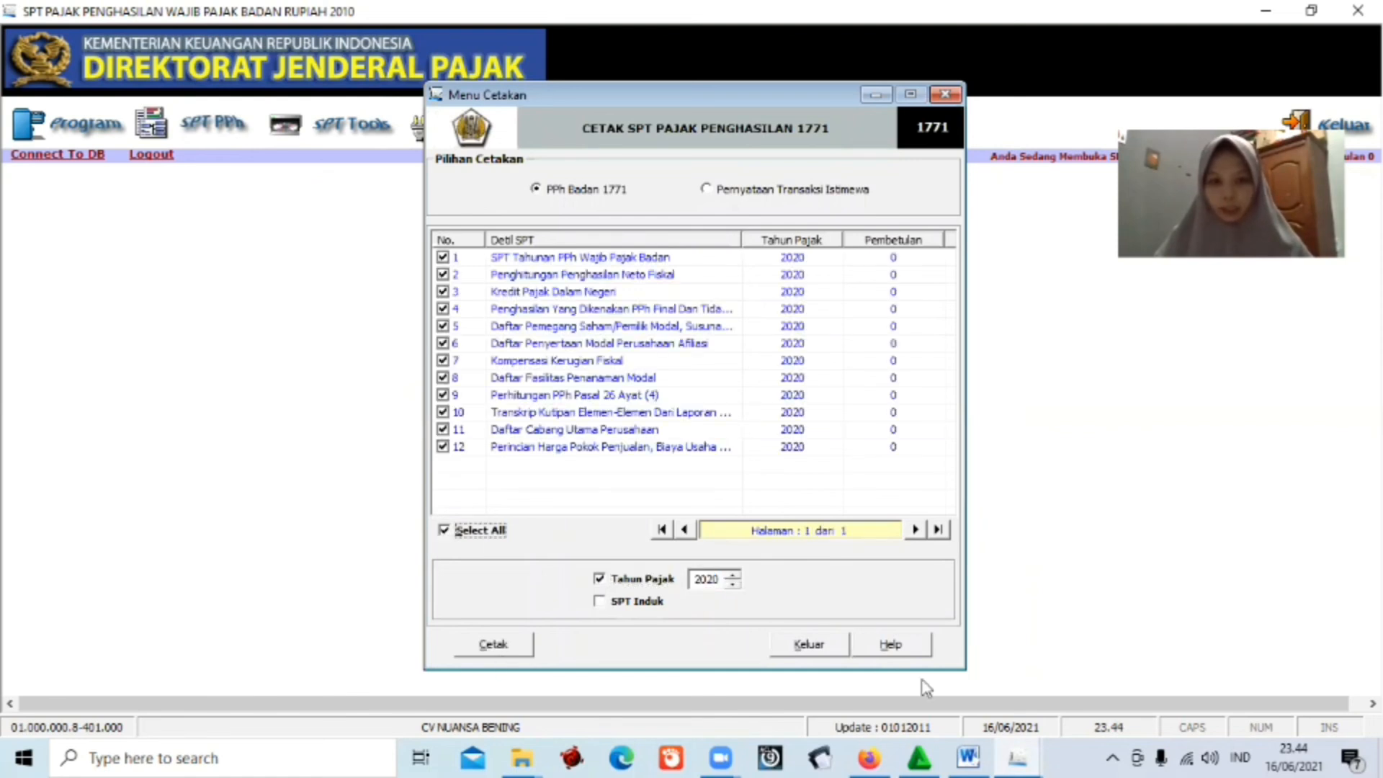
left_click(176, 702)
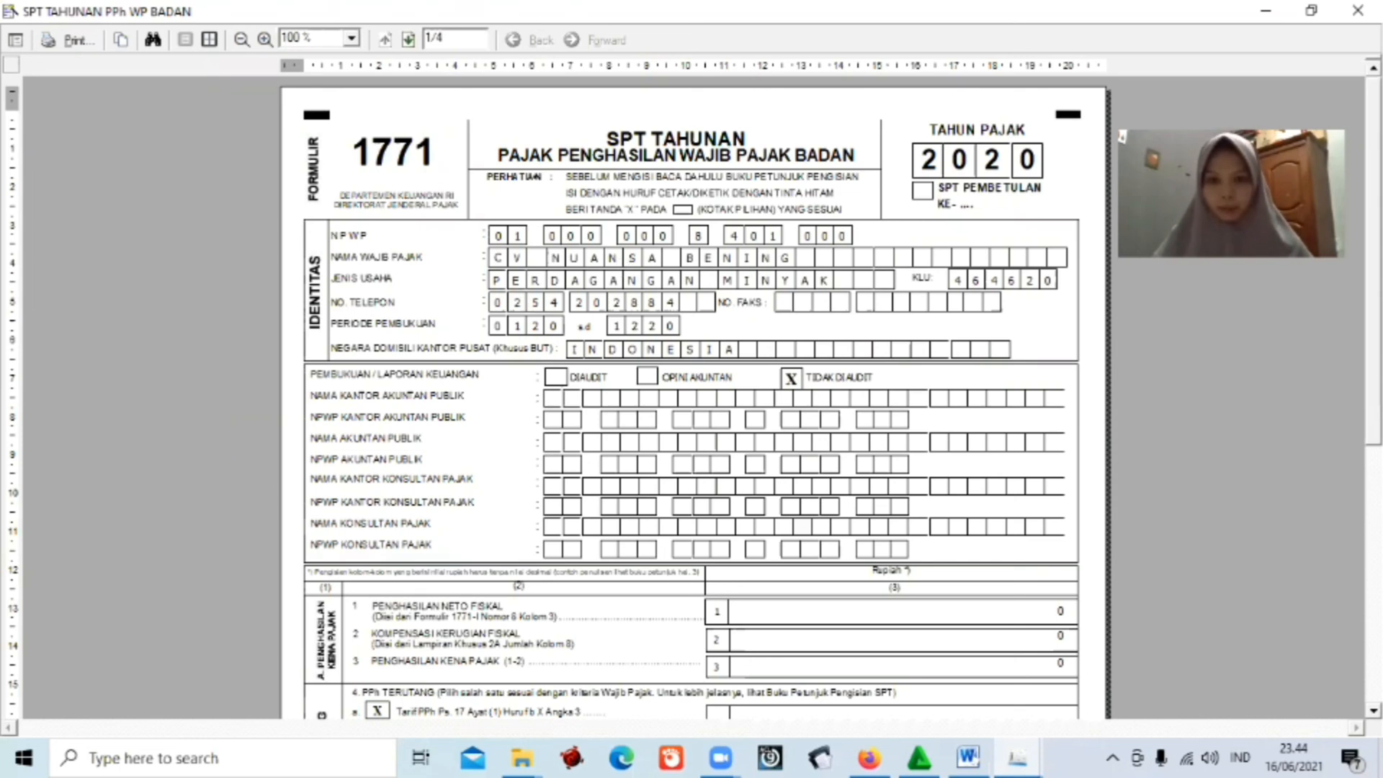
Review the 1771 preview pages, then the Lampiran I and 1771-III previews.
scroll(691, 396, "down", 5)
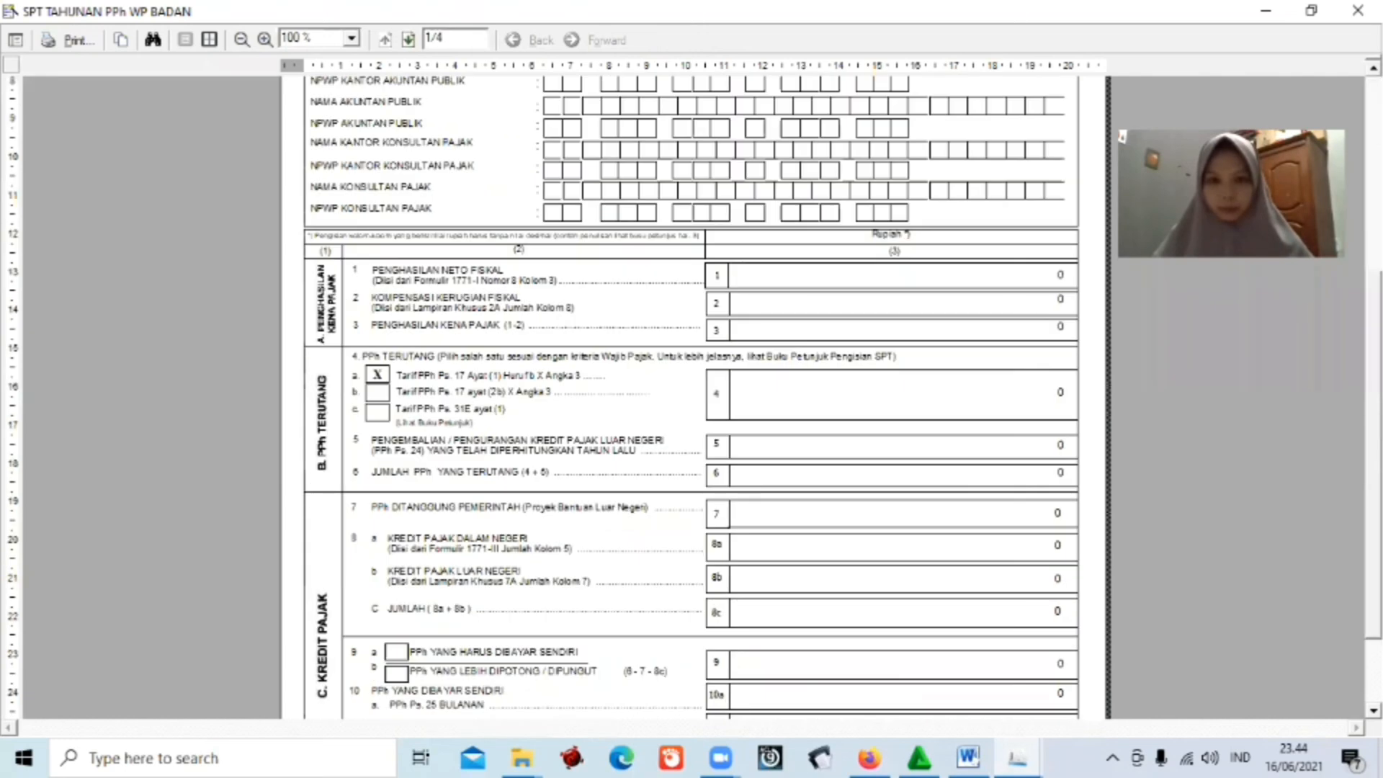
scroll(827, 715, "down", 2)
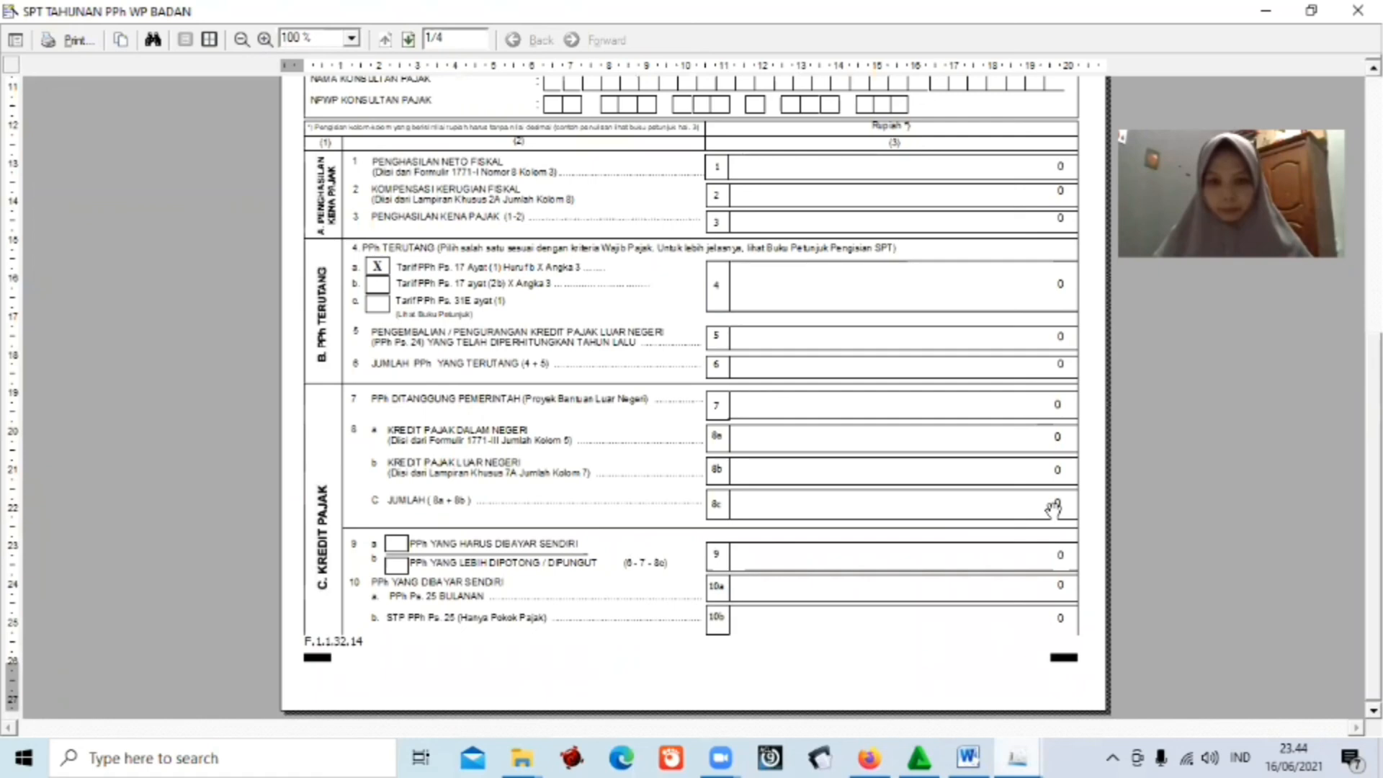
left_click(1053, 509)
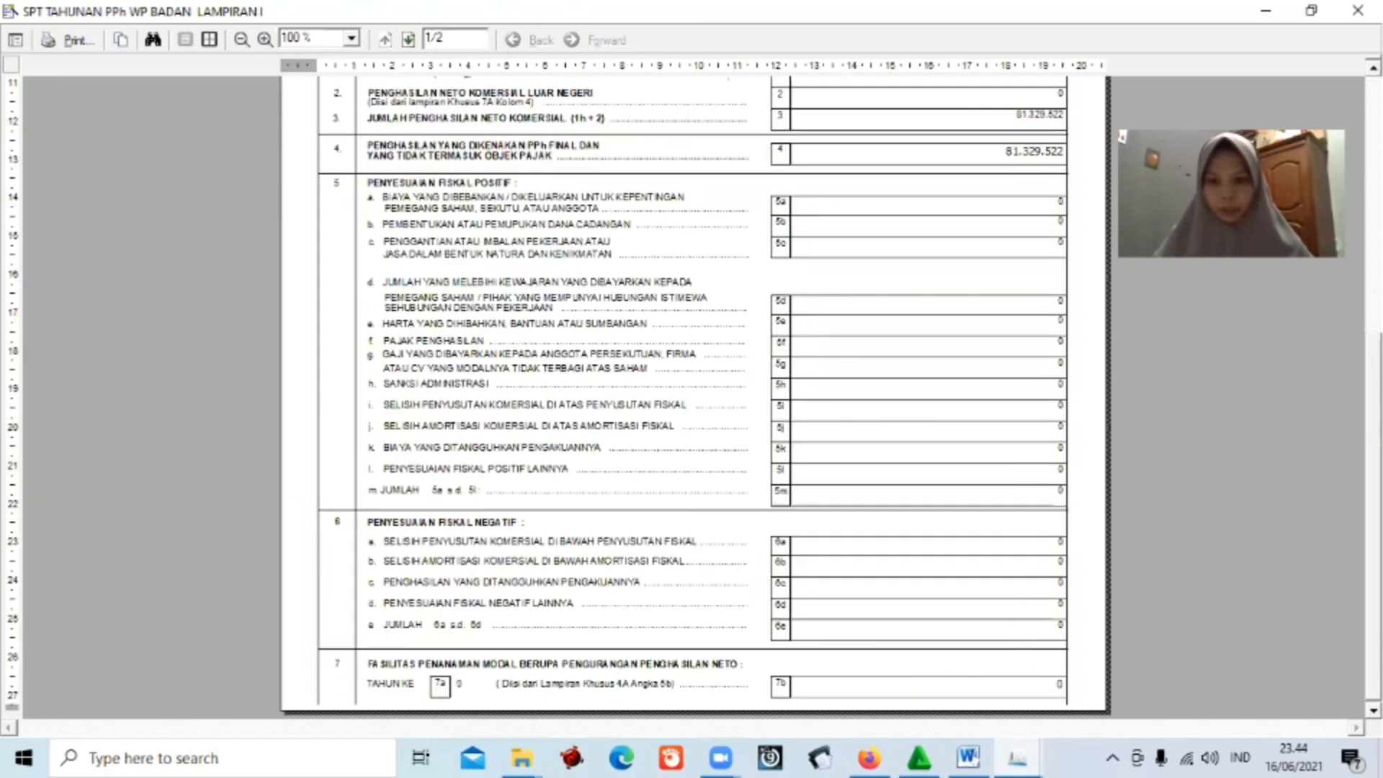
scroll(691, 396, "up", 5)
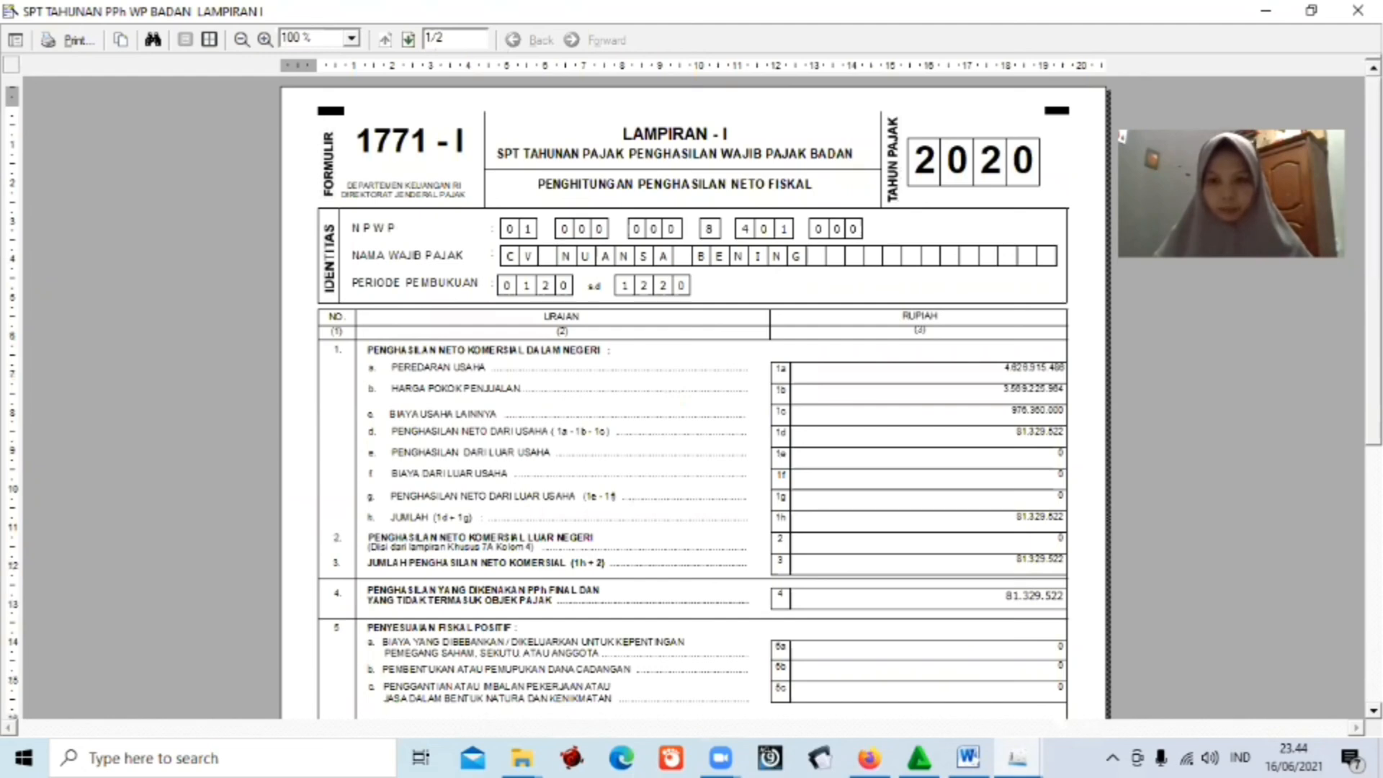
scroll(691, 396, "down", 6)
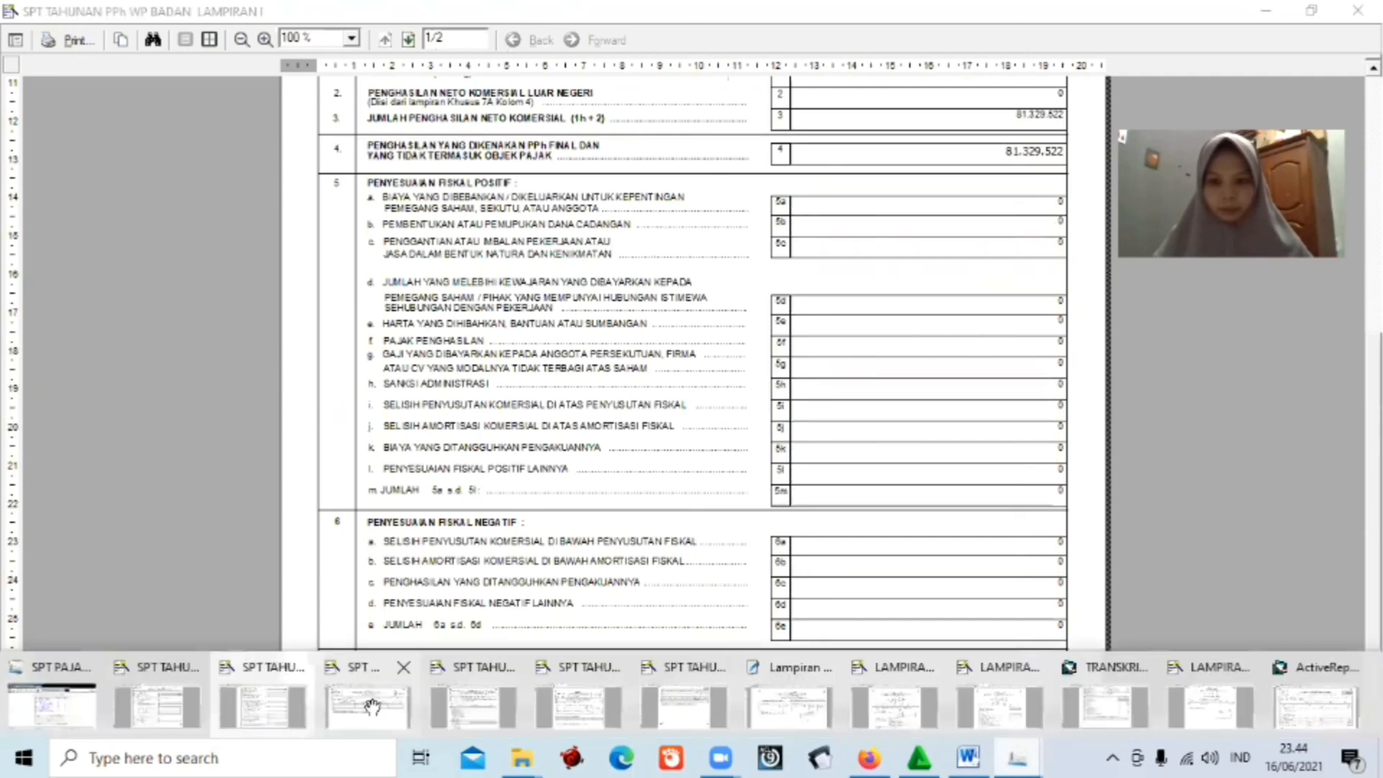
left_click(371, 705)
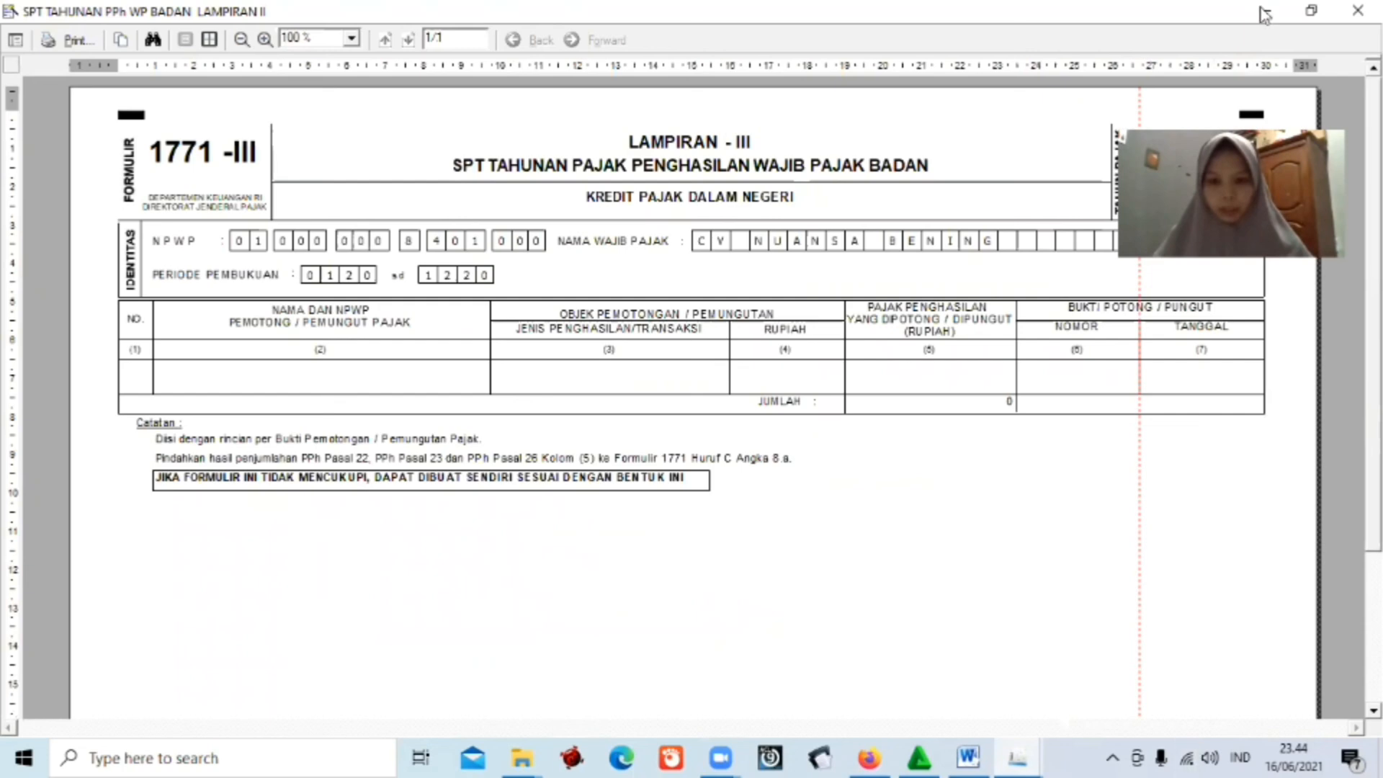
Minimize the 1771-III and Lampiran I previews and exit the print menu.
left_click(1265, 12)
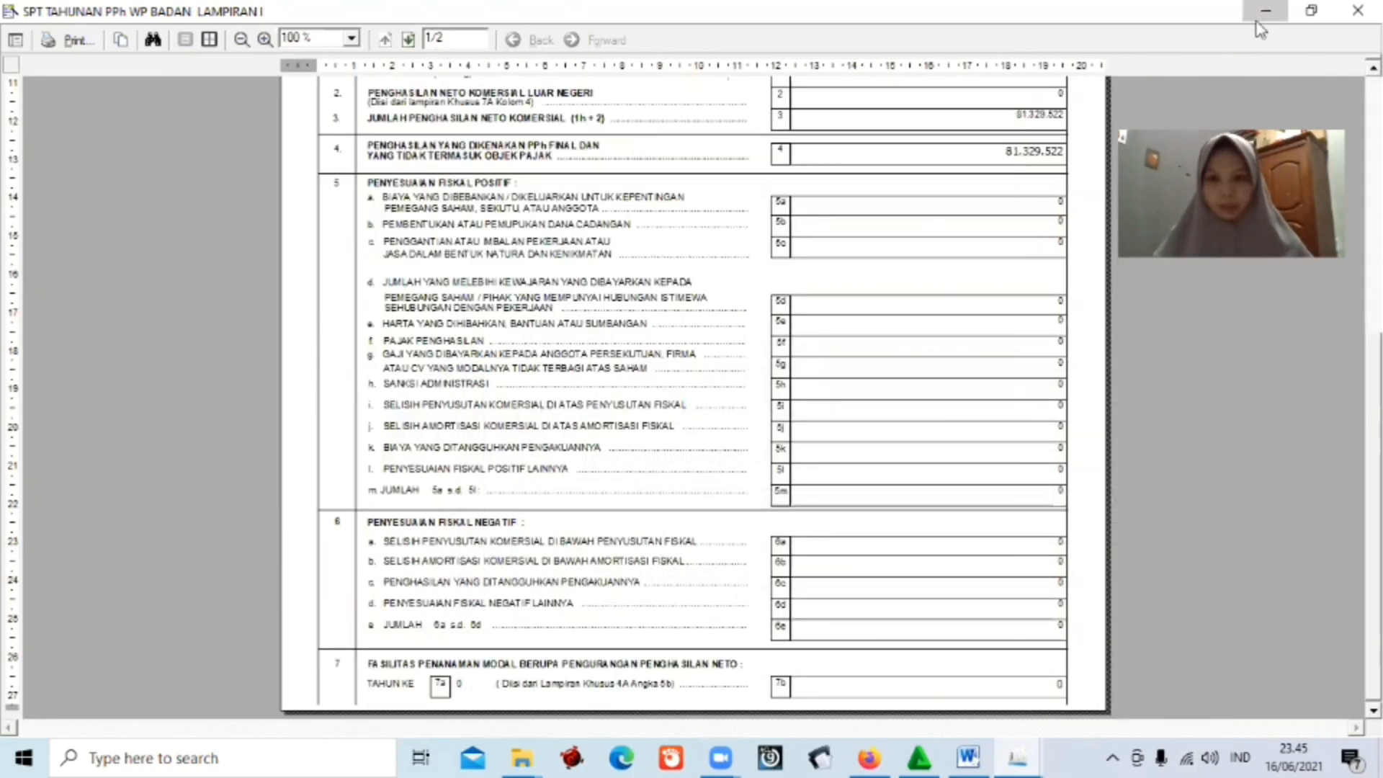
left_click(1265, 12)
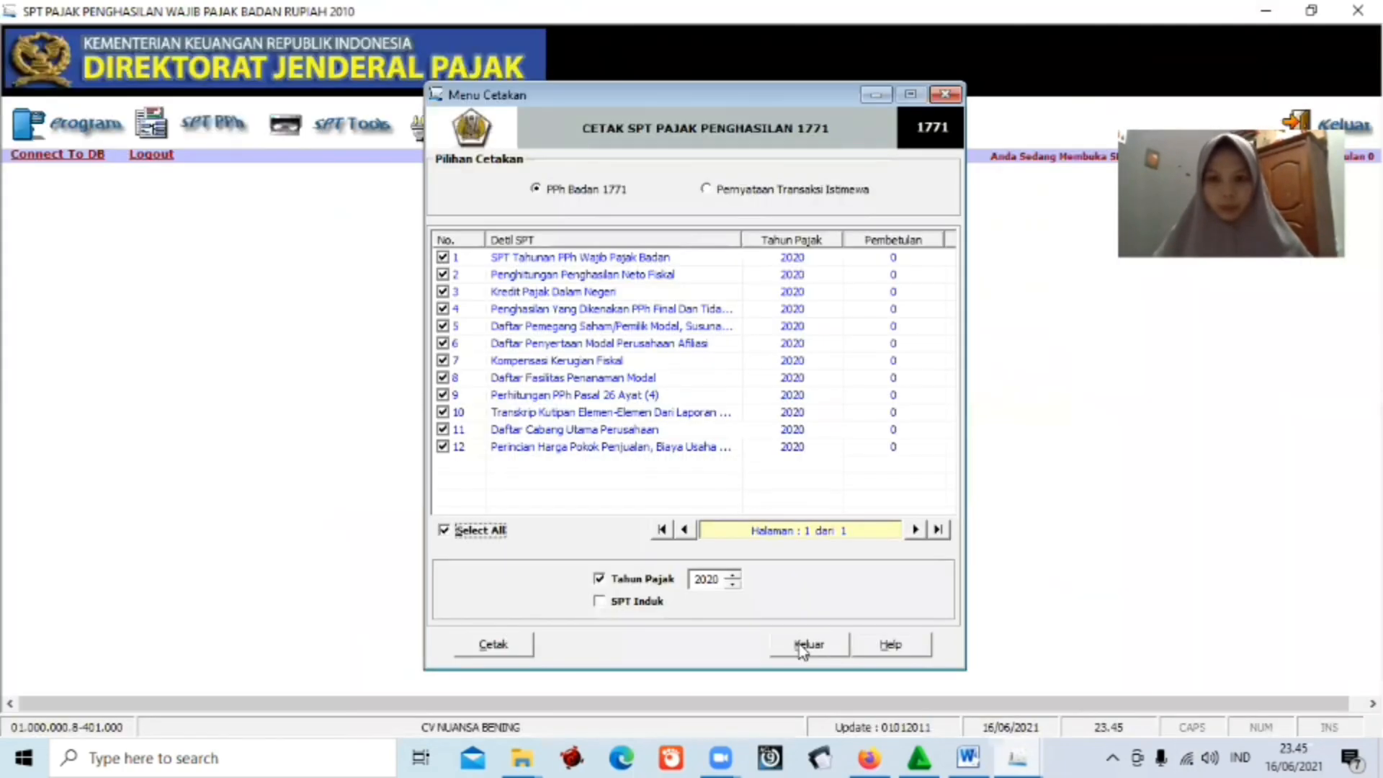
left_click(802, 645)
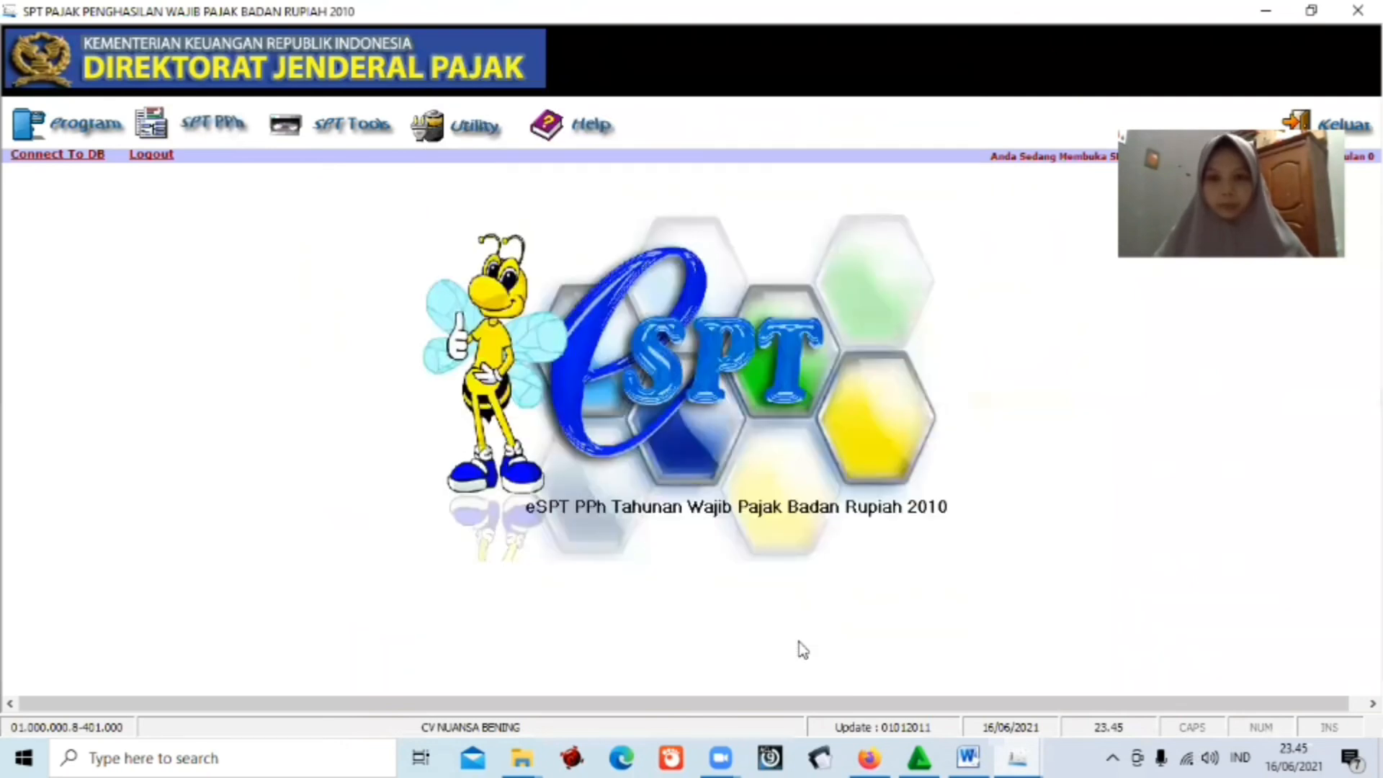